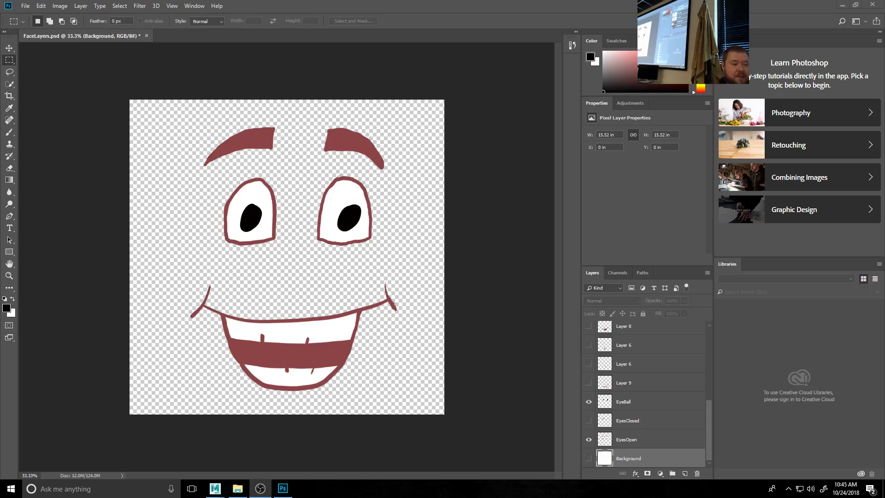
- Switch to Photoshop's Move tool, try nudging the eyebrows down, then undo it
left_click(8, 53)
left_click(10, 49)
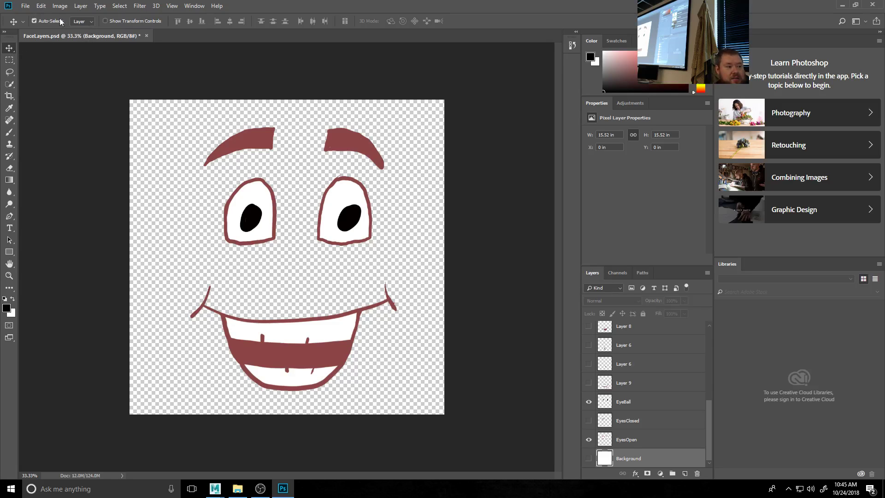
mouse_move(254, 143)
left_mouse_down()
mouse_move(254, 171)
mouse_move(250, 137)
left_mouse_up()
key("ctrl+z")
- Compare the arched, lower and angry eyebrow layers, keeping the arched Layer 16 eyebrows visible
scroll(620, 383, "up", 3)
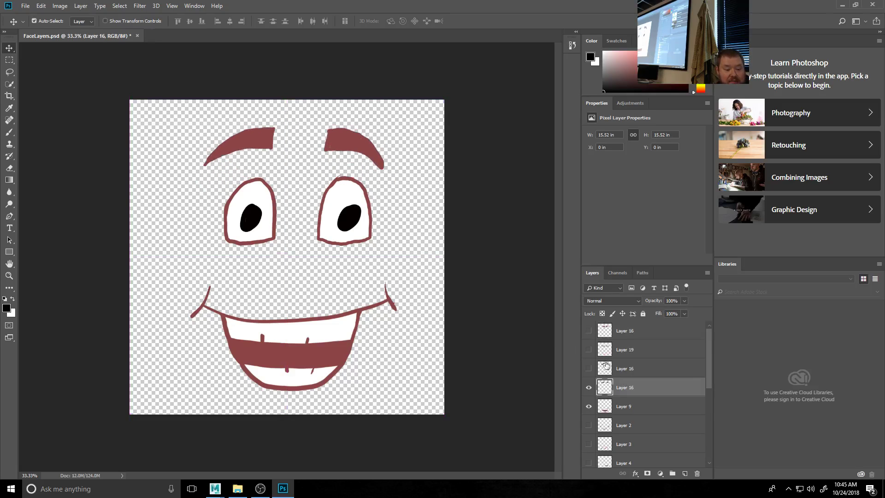
left_click(589, 388)
left_click(588, 369)
left_click(588, 369)
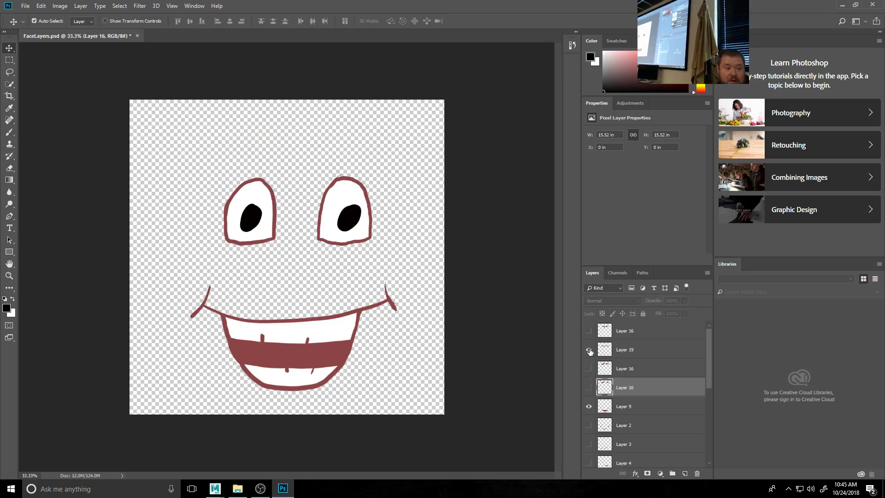
left_click(589, 351)
left_click(590, 350)
left_click(589, 332)
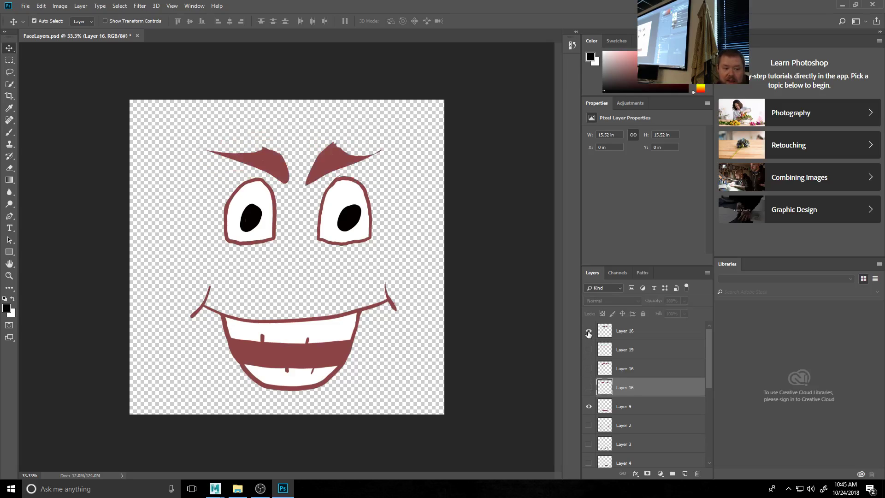
left_click(589, 332)
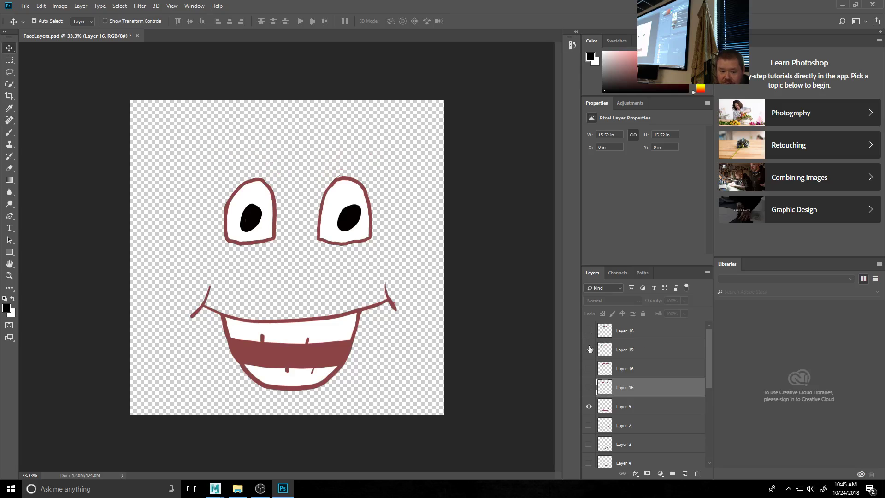
left_click(589, 387)
- Test raising the arched eyebrows (undone), then toggle the EyeBall pupils and shift them left
left_click_drag(349, 139, 350, 108)
key("ctrl+z")
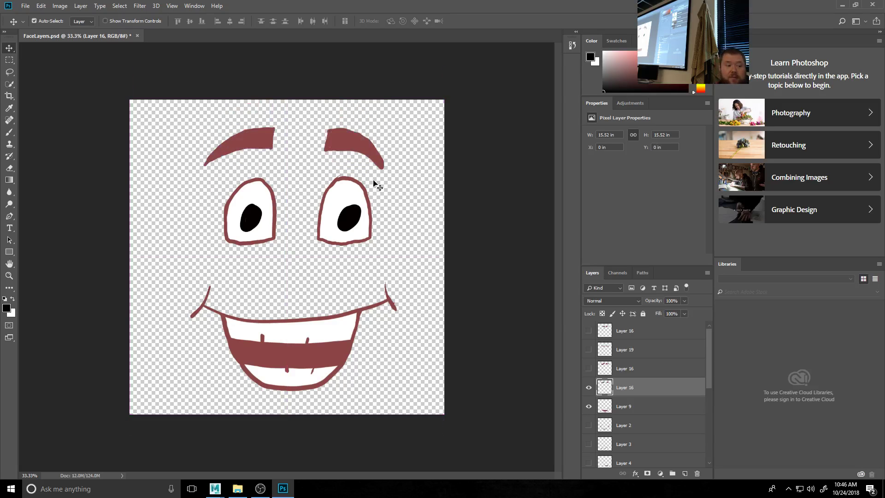
scroll(641, 418, "down", 5)
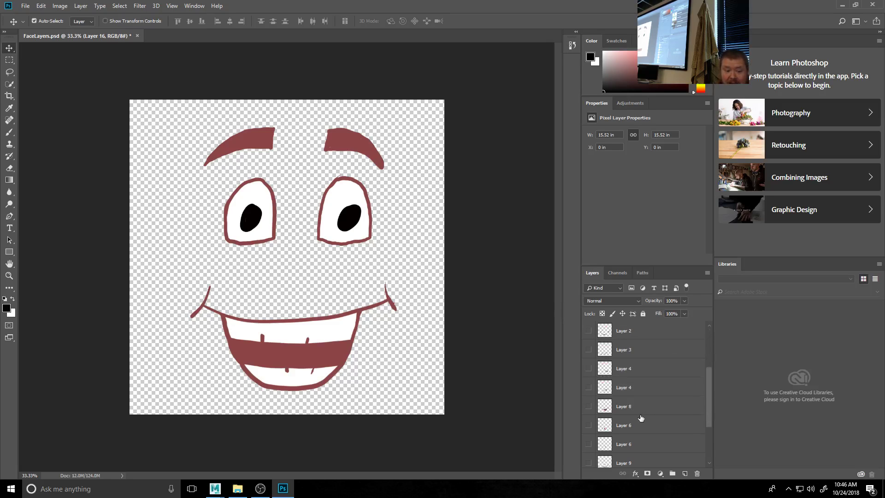
left_click(588, 402)
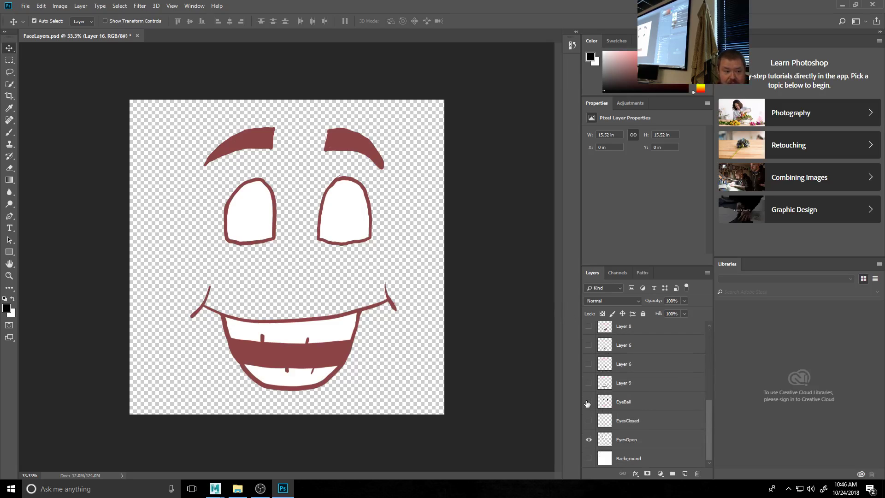
left_click(589, 402)
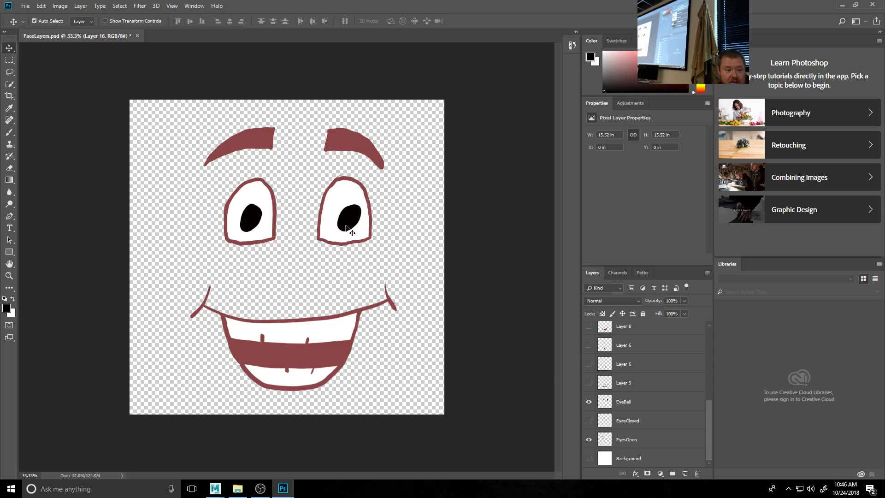
mouse_move(352, 225)
left_mouse_down()
mouse_move(333, 220)
mouse_move(365, 221)
mouse_move(363, 201)
mouse_move(365, 246)
mouse_move(355, 224)
left_mouse_up()
- Compare the EyesOpen and EyesClosed layers, then restore the open eyes with pupils
left_click(589, 401)
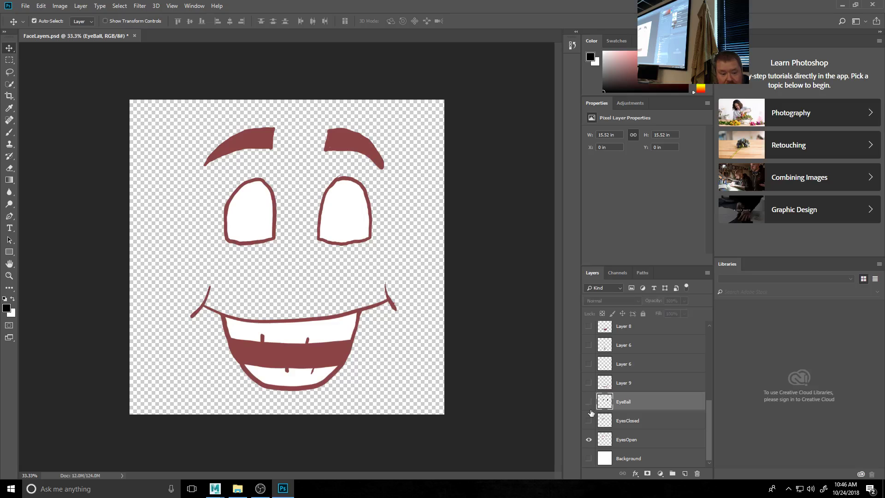
left_click(589, 440)
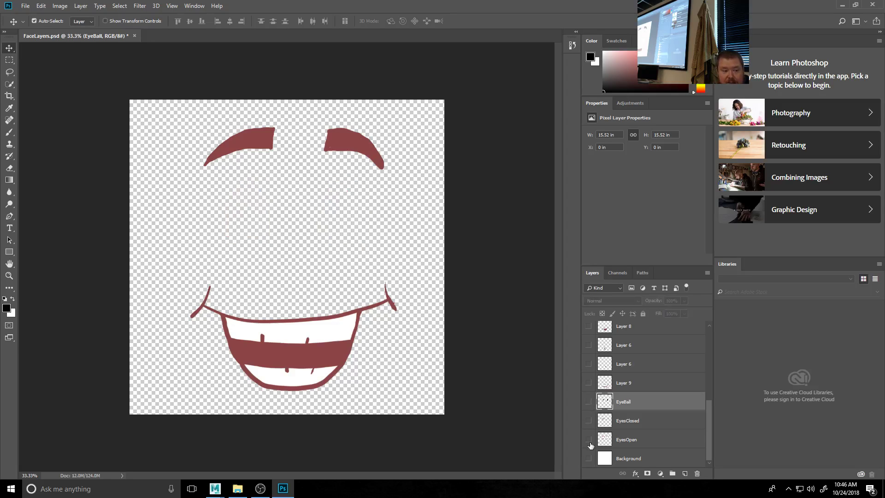
left_click(589, 421)
left_click(589, 421)
left_click(589, 439)
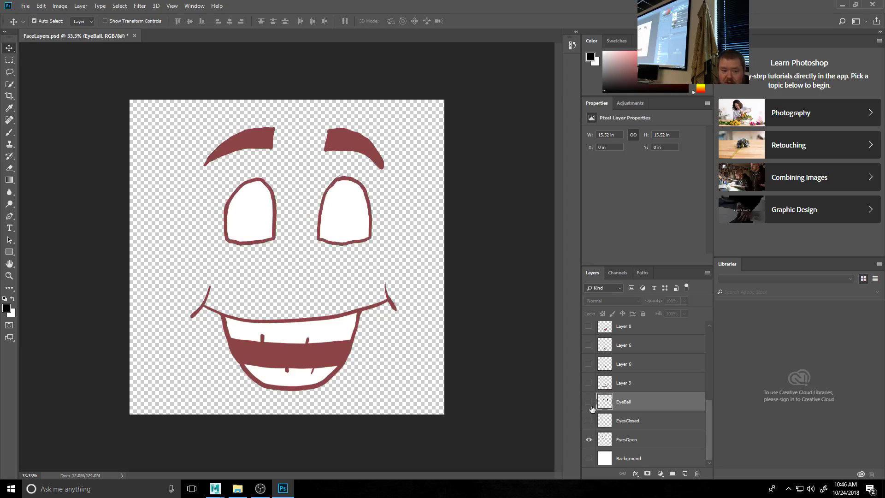
left_click(589, 402)
- Check the closed-eye lines against the open eyes and pupils, then hide all three eye layers
left_click(589, 420)
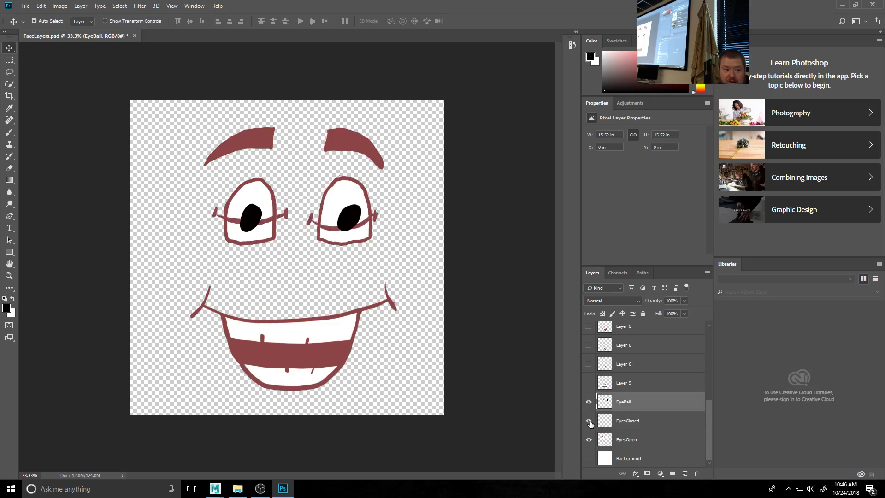
left_click(588, 439)
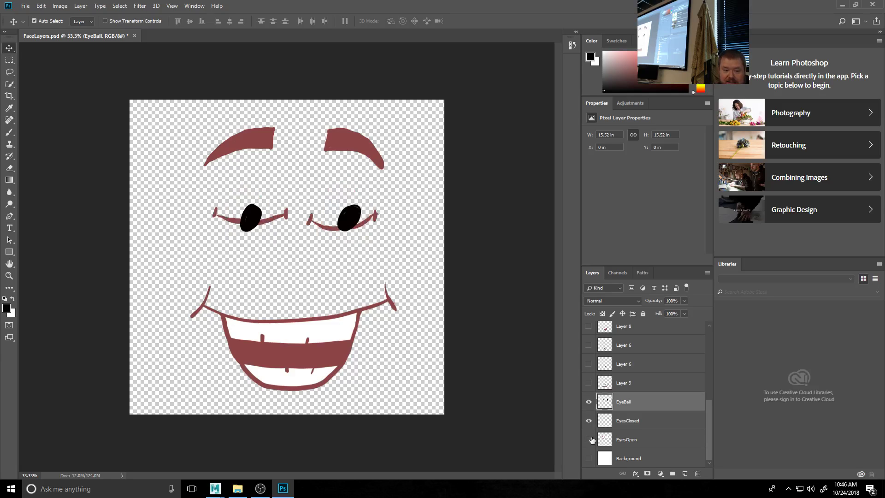
left_click(589, 402)
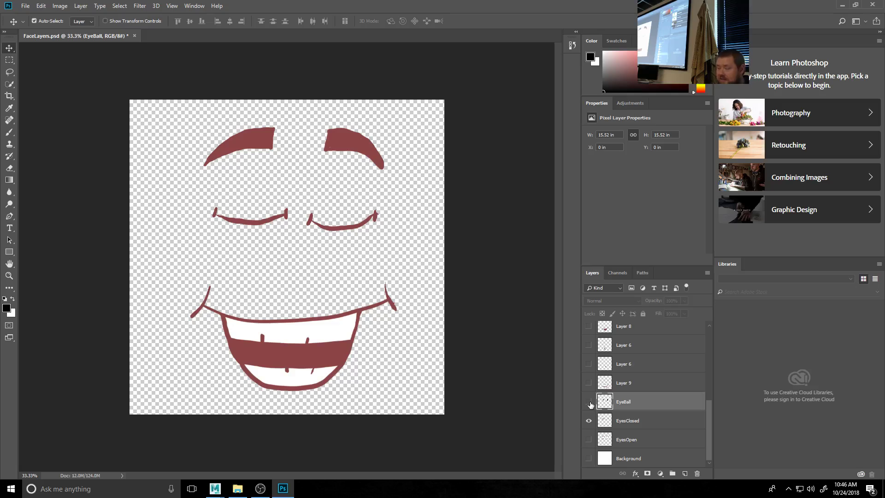
left_click(589, 402)
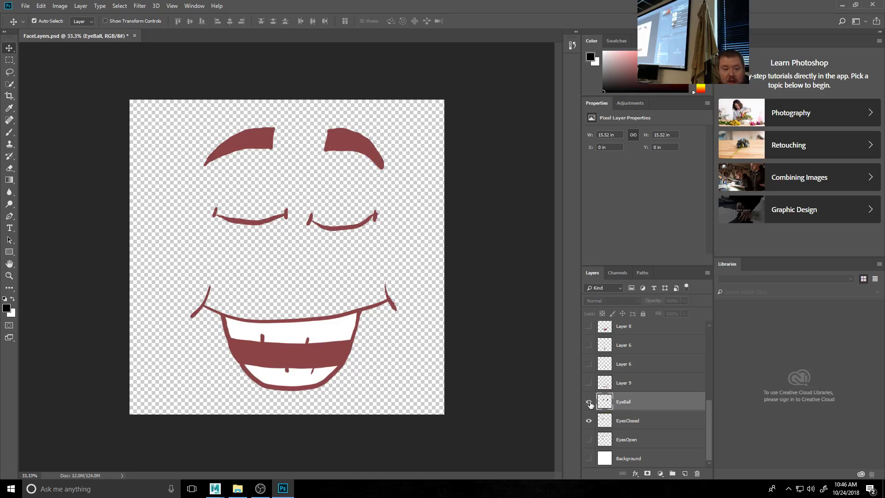
left_click(590, 440)
left_click_drag(592, 443, 590, 401)
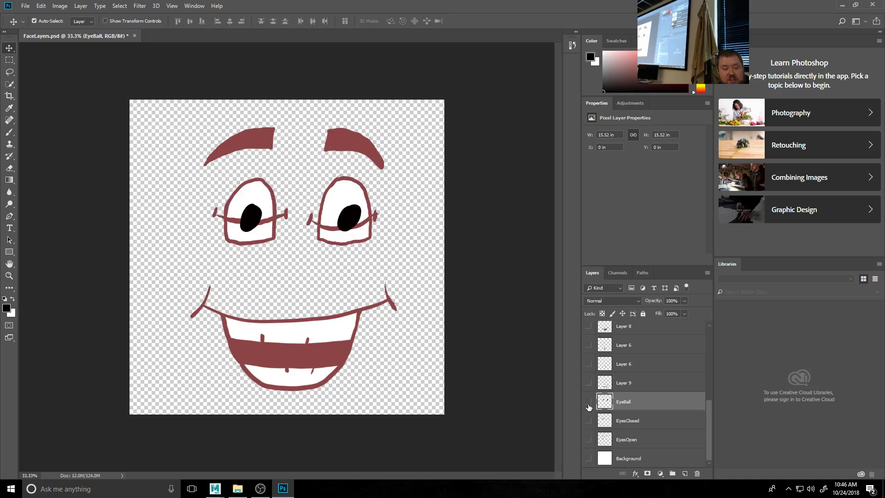
scroll(592, 406, "up", 4)
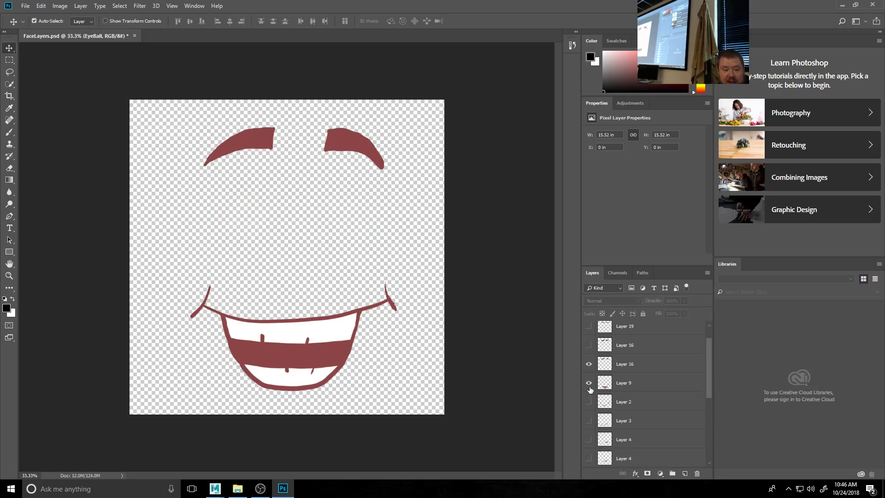
- Preview the Layer 9 grinning mouth on its own, then hide it
left_click_drag(589, 365, 593, 376)
scroll(645, 348, "down", 2)
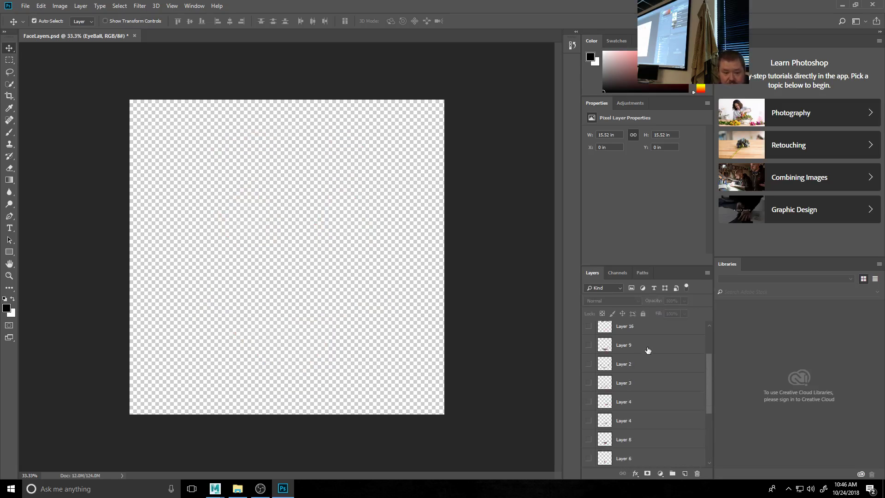
scroll(639, 364, "up", 2)
scroll(640, 365, "up", 1)
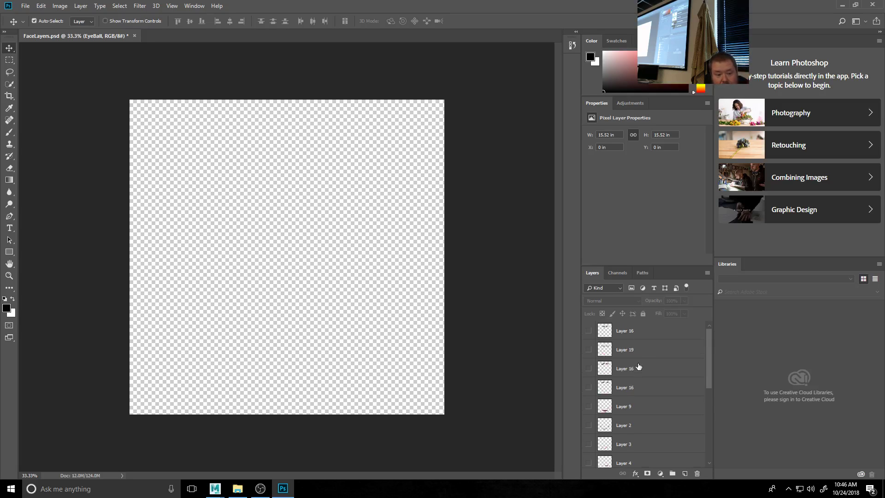
left_click(589, 406)
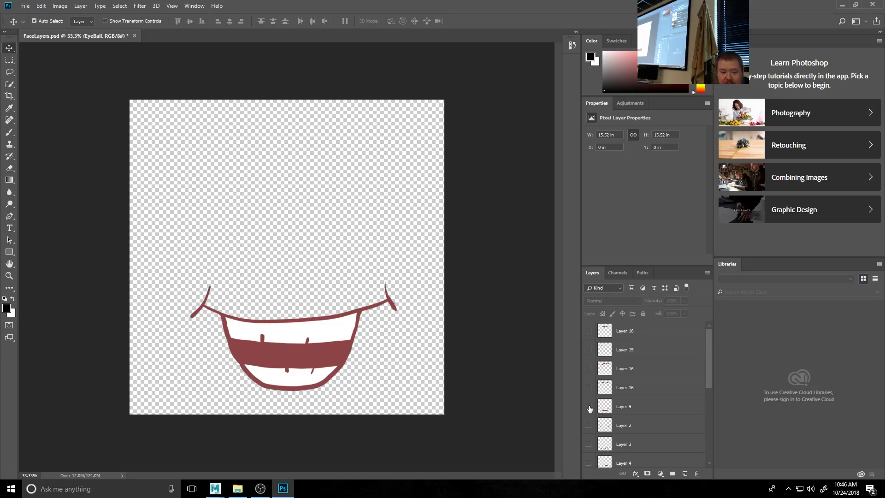
left_click(589, 407)
- Preview the Layer 2 smile curve, Layer 3 strokes and both Layer 4 branches one at a time
left_click(589, 425)
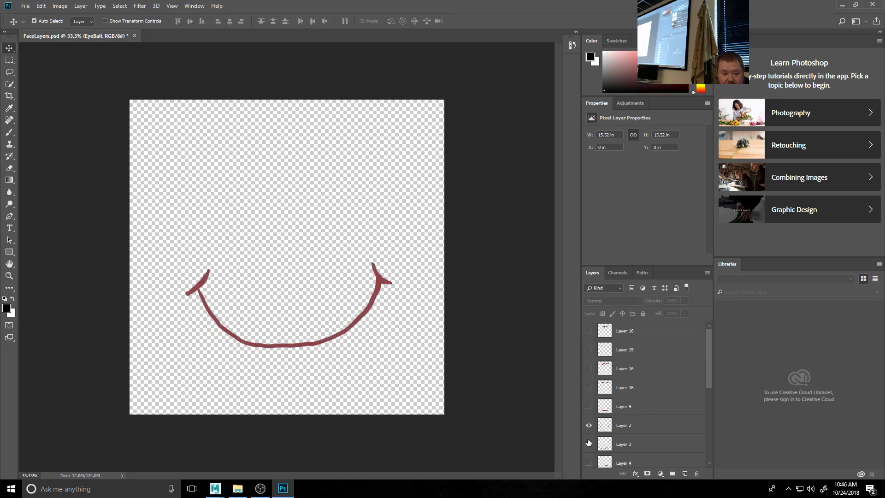
left_click(589, 425)
left_click(588, 444)
scroll(589, 438, "down", 1)
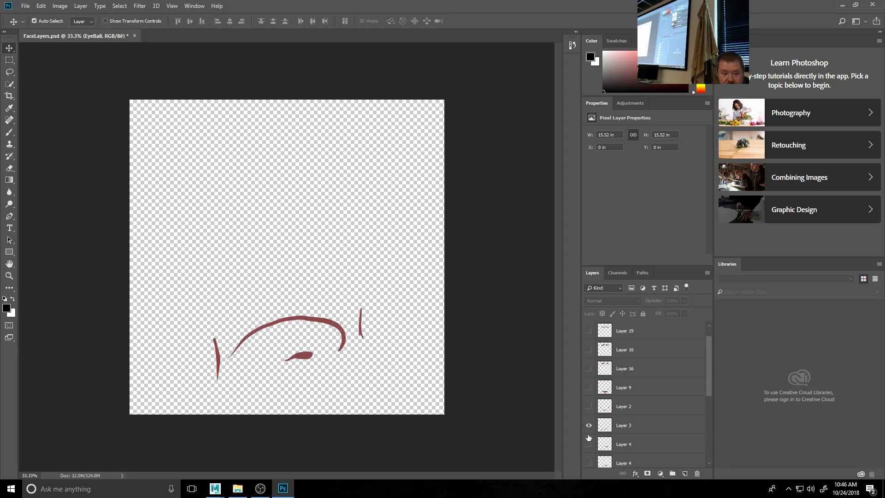
scroll(590, 438, "down", 2)
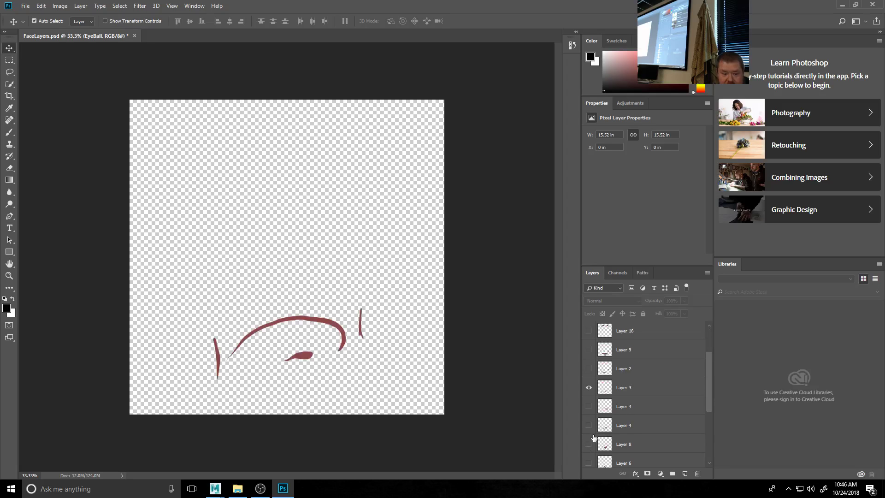
left_click(589, 406)
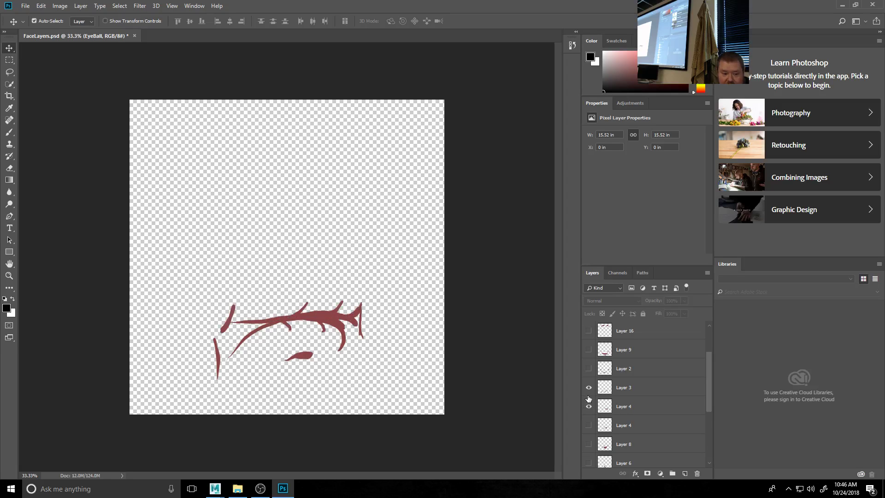
left_click(589, 388)
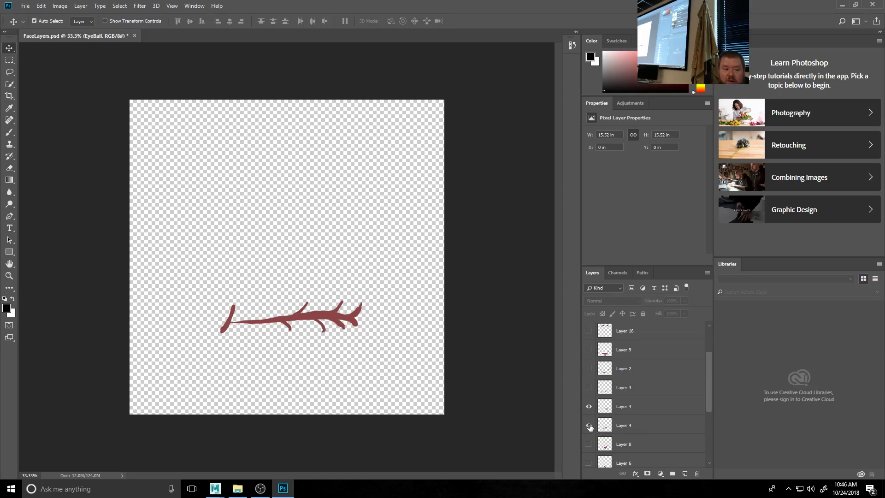
left_click(589, 425)
left_click(589, 407)
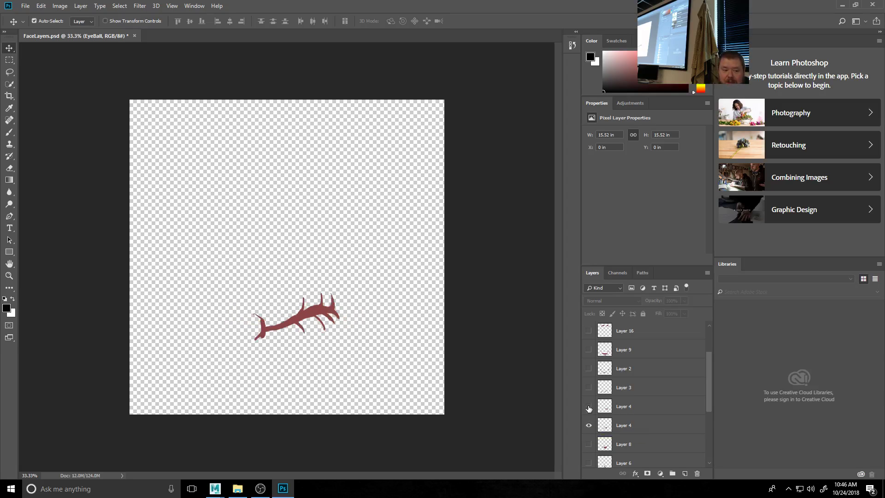
left_click(588, 425)
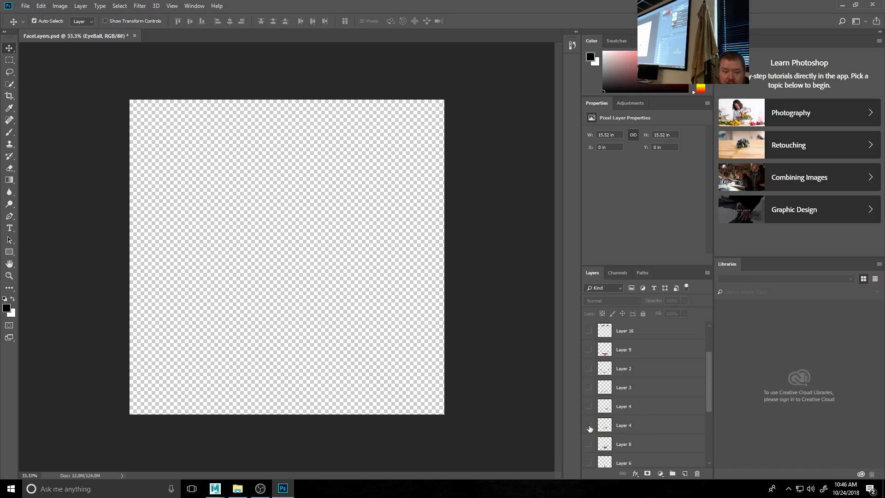
- View the Layer 8 red mouth and both Layer 6 crescents individually, ending with the lower crescent hidden
left_click(589, 444)
scroll(595, 443, "down", 1)
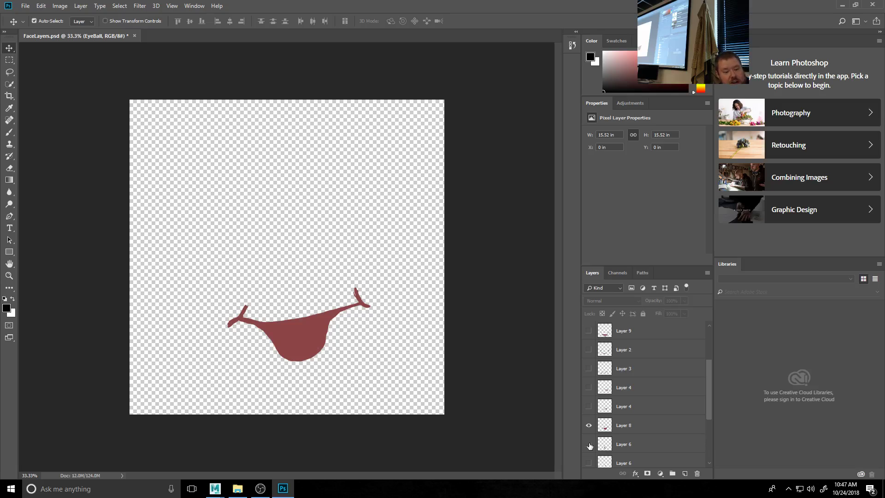
left_click(589, 444, "alt")
scroll(590, 437, "down", 2)
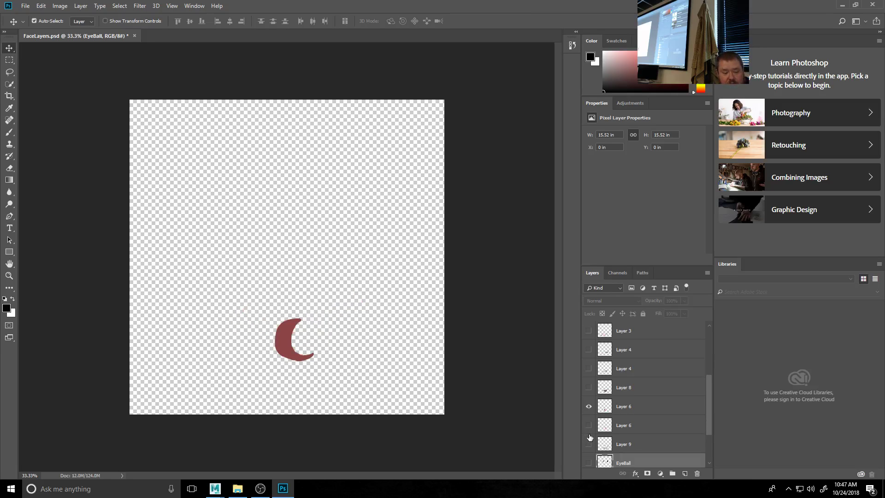
left_click(589, 406)
left_click(589, 426)
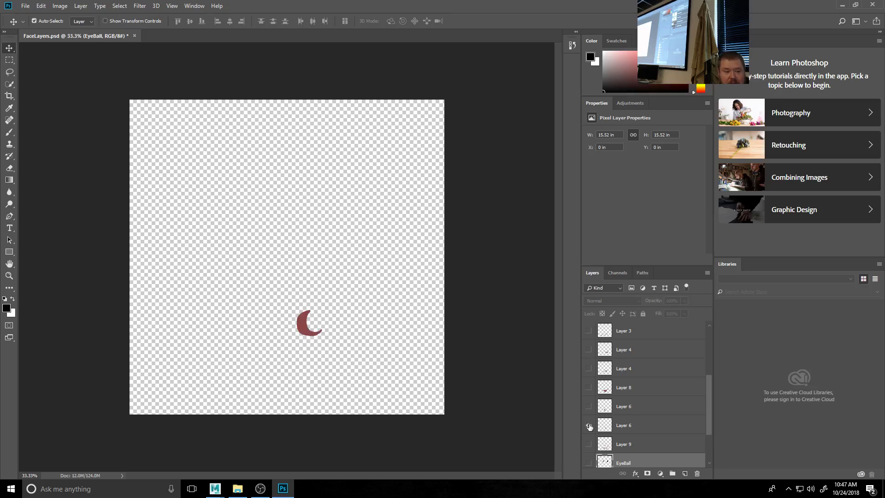
scroll(590, 427, "down", 3)
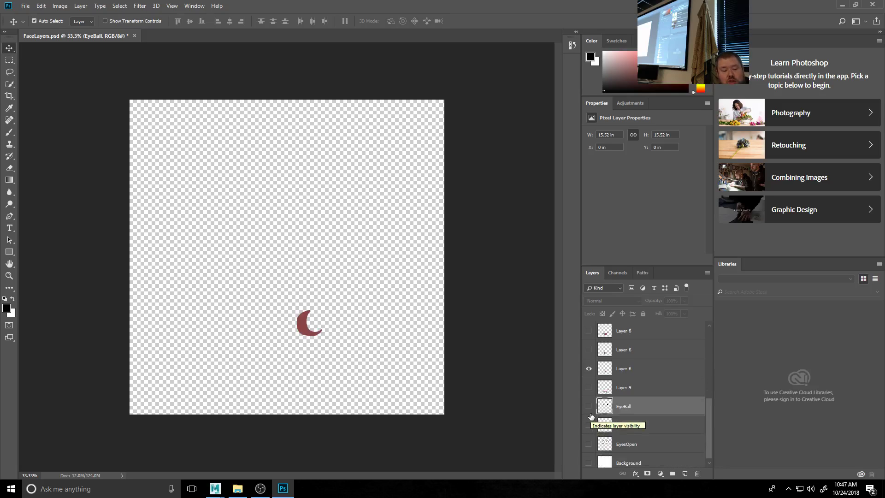
left_click(589, 368)
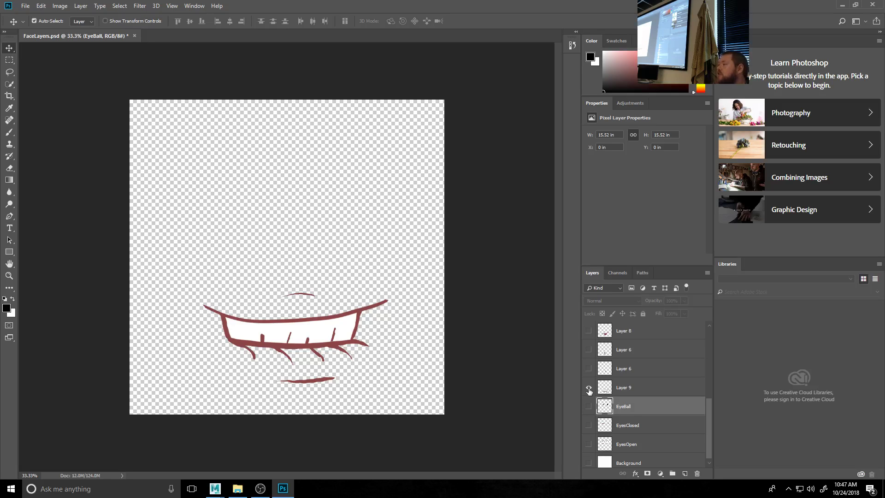
left_click(590, 390)
left_click(589, 390)
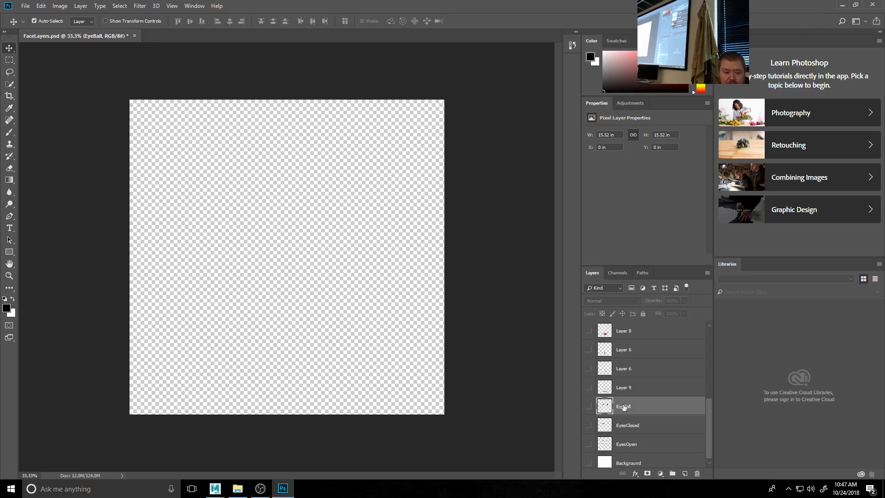
left_click(589, 425)
left_click(589, 407)
left_click(589, 388)
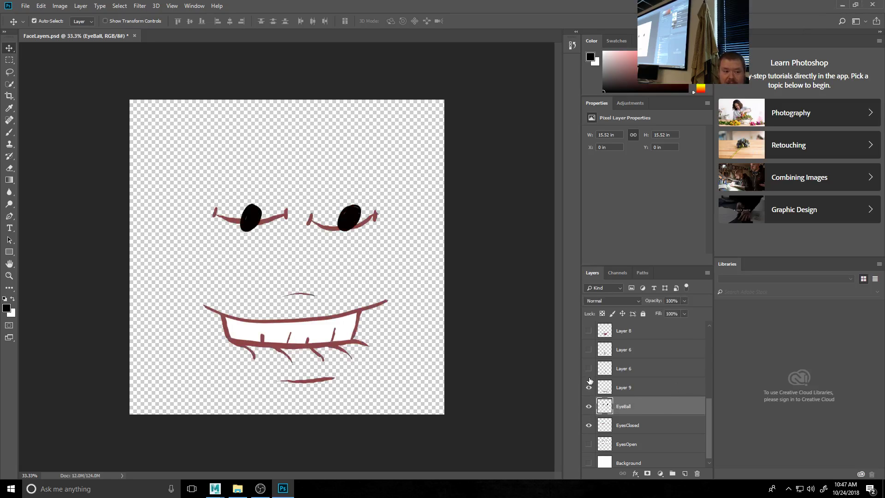
left_click(589, 388)
left_click(589, 406)
left_click(589, 425)
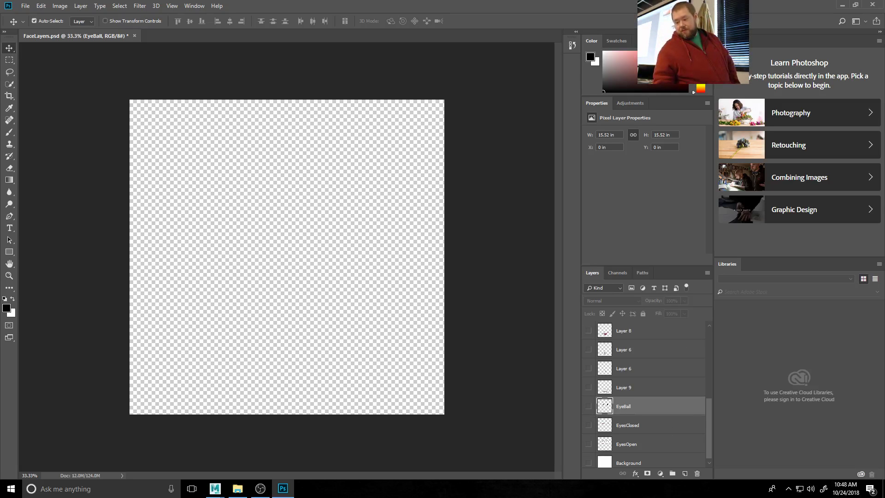
left_click(261, 489)
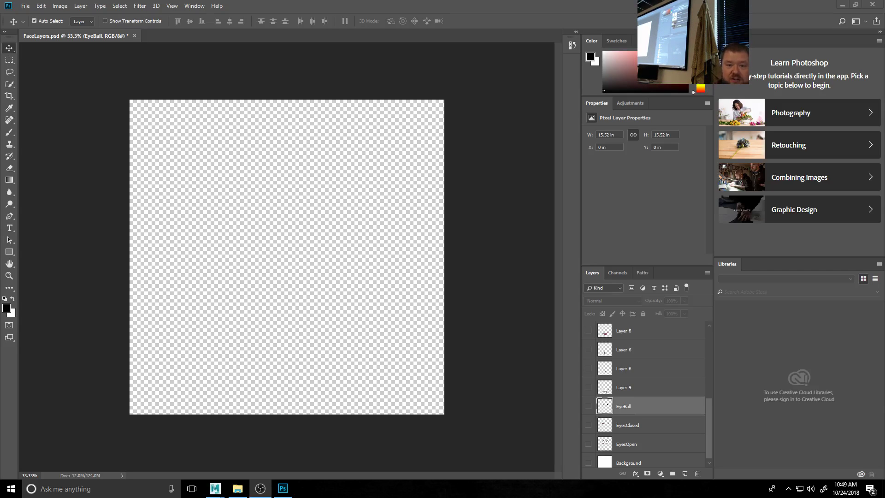
- Minimize Photoshop, bring Maya forward and select the rounded cube
left_click(842, 5)
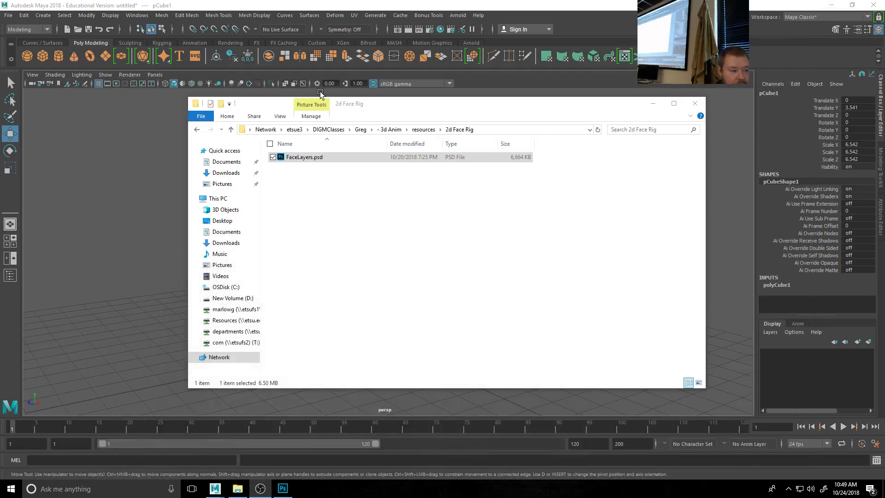
left_click(320, 94)
left_click(562, 324)
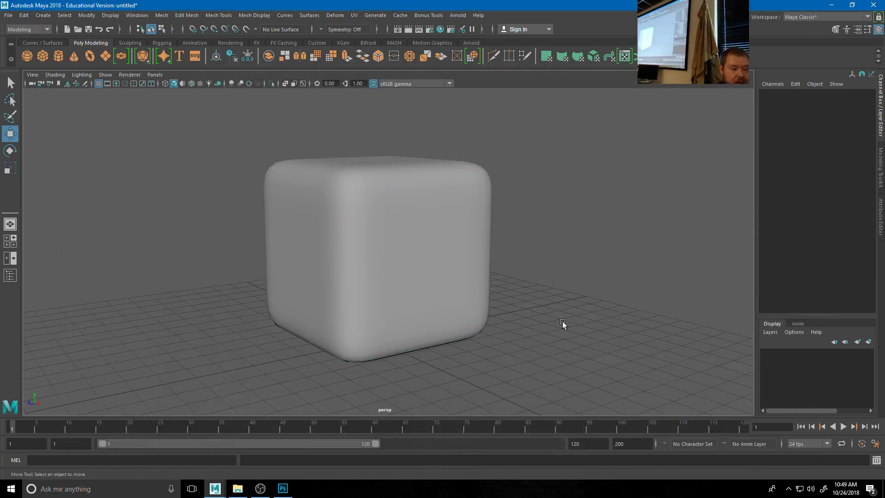
left_click(391, 259)
scroll(584, 236, "down", 3)
scroll(470, 243, "up", 1)
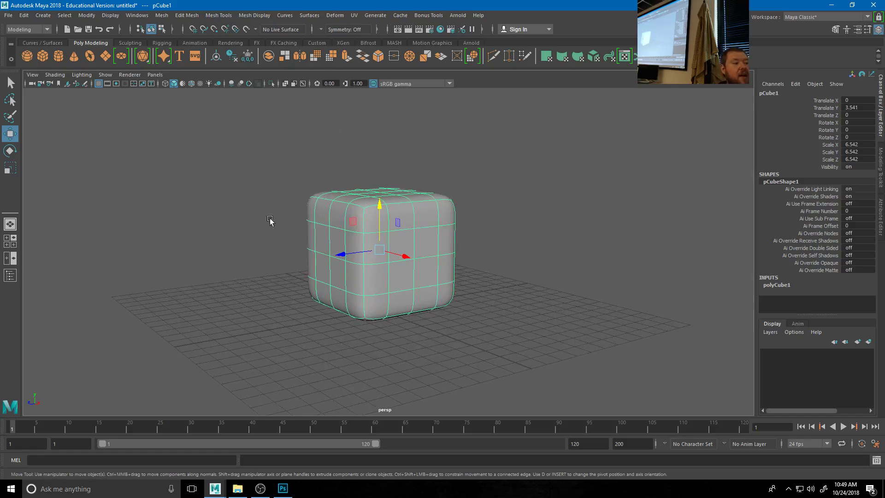
- Open the UV Editor from Windows > Modeling Editors and move it aside
left_click(162, 15)
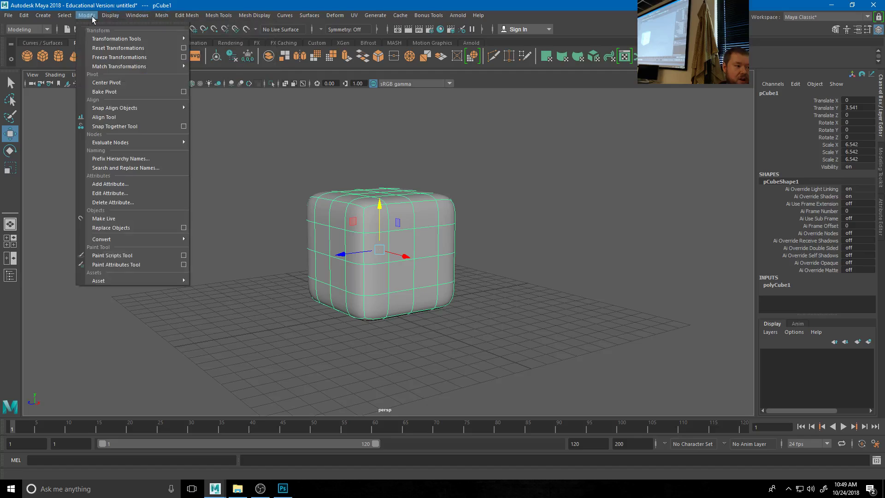
mouse_move(137, 15)
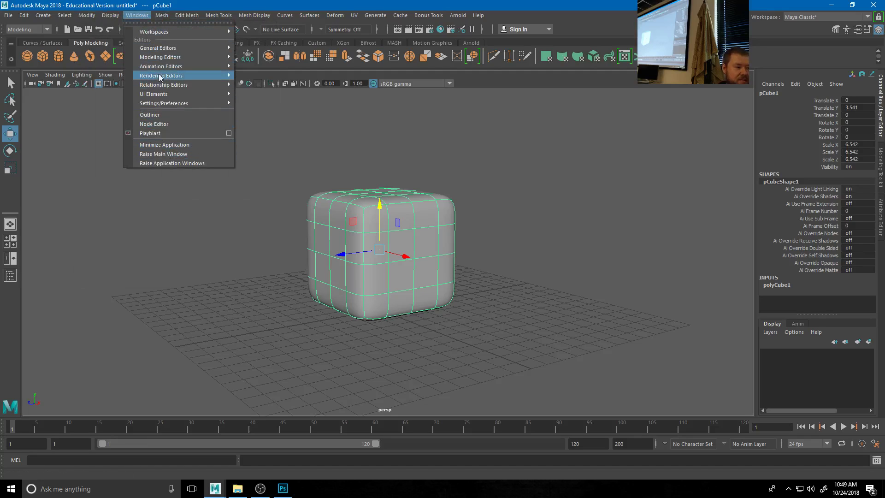
mouse_move(161, 57)
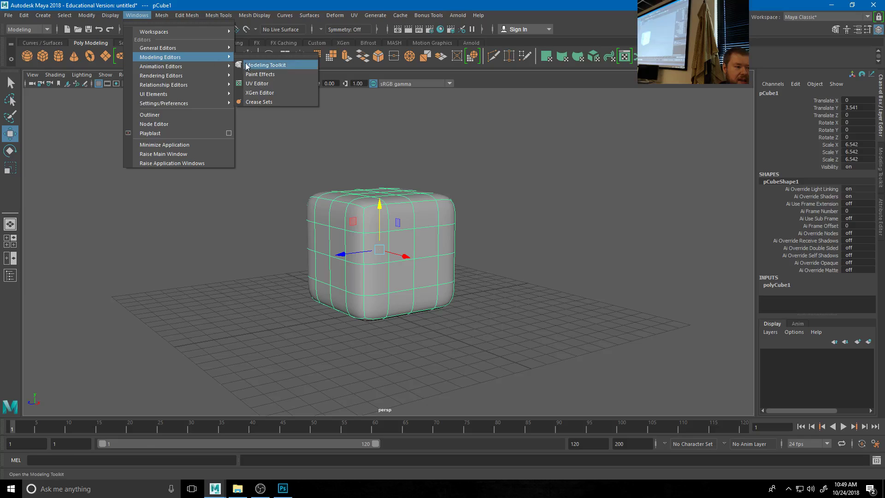
left_click(256, 84)
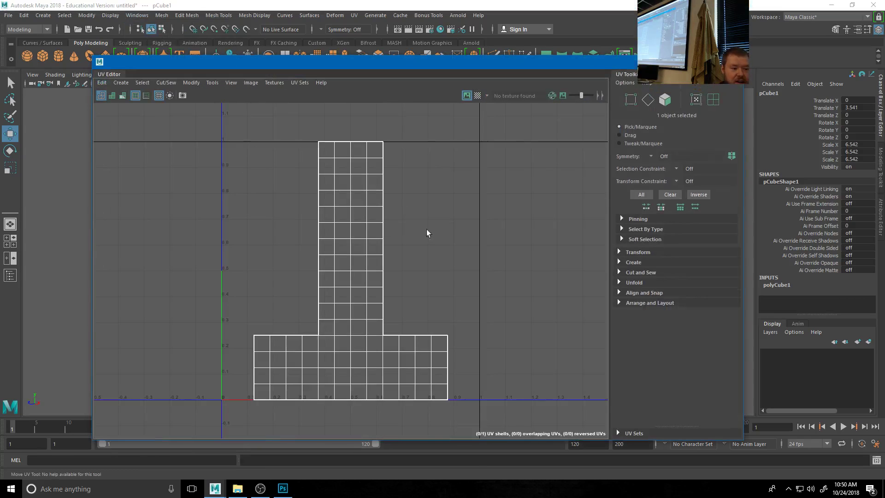
left_click_drag(446, 64, 883, 73)
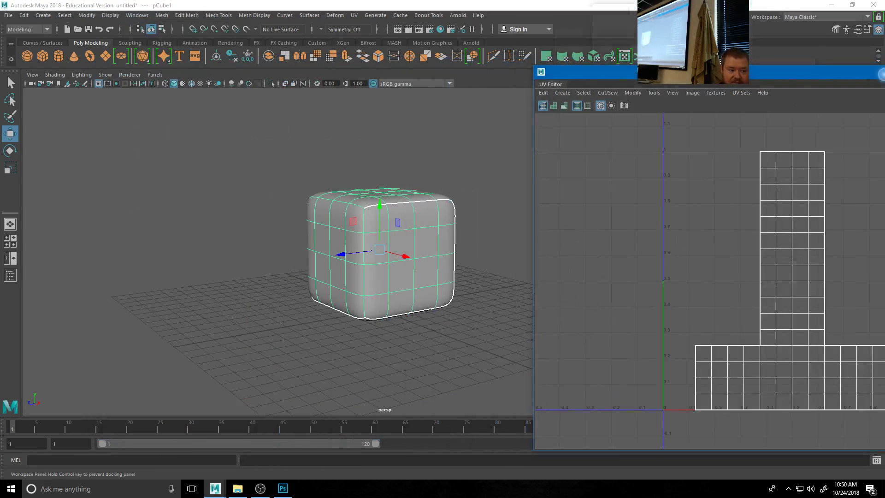
- Select two front faces of the cube and reposition the UV Editor below the viewport
right_click_drag(419, 223, 419, 248)
left_click(420, 242)
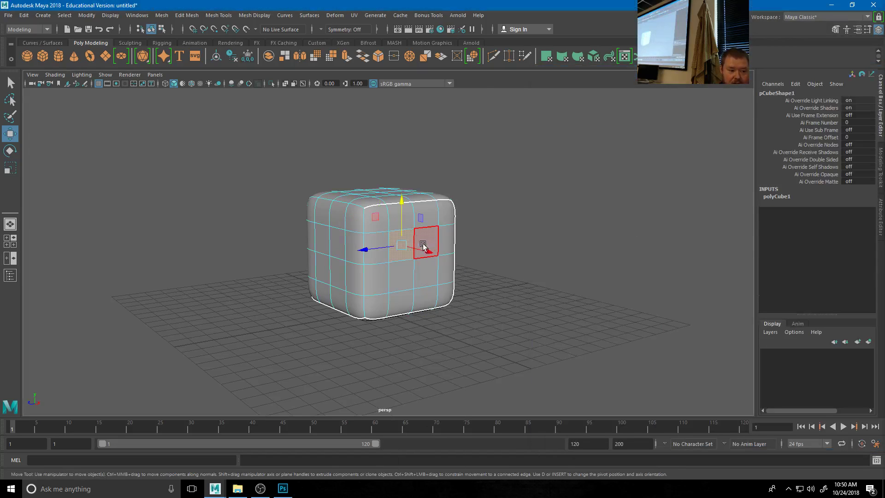
left_click(409, 280, "shift")
left_click(354, 15)
left_click(365, 26)
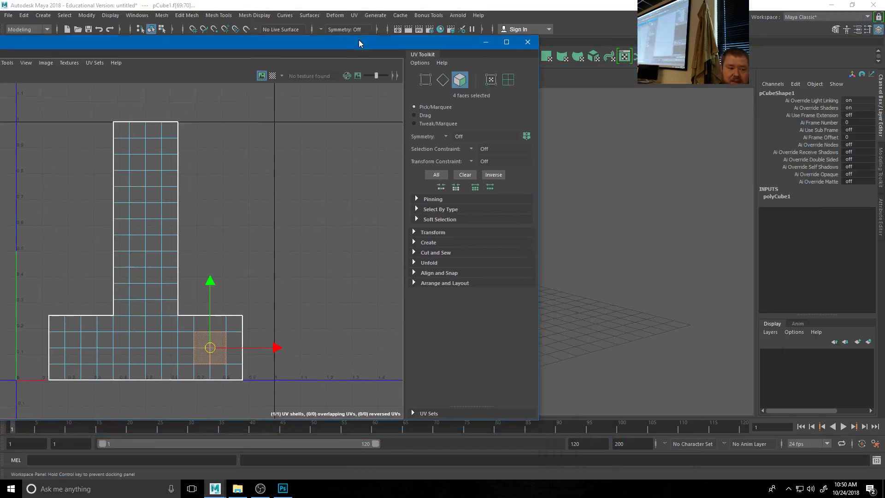
left_click_drag(359, 43, 488, 30)
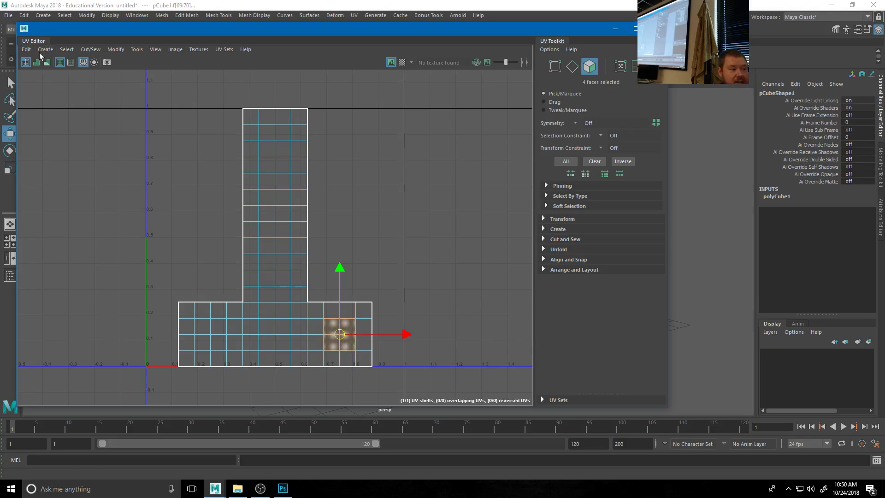
left_click_drag(437, 35, 743, 296)
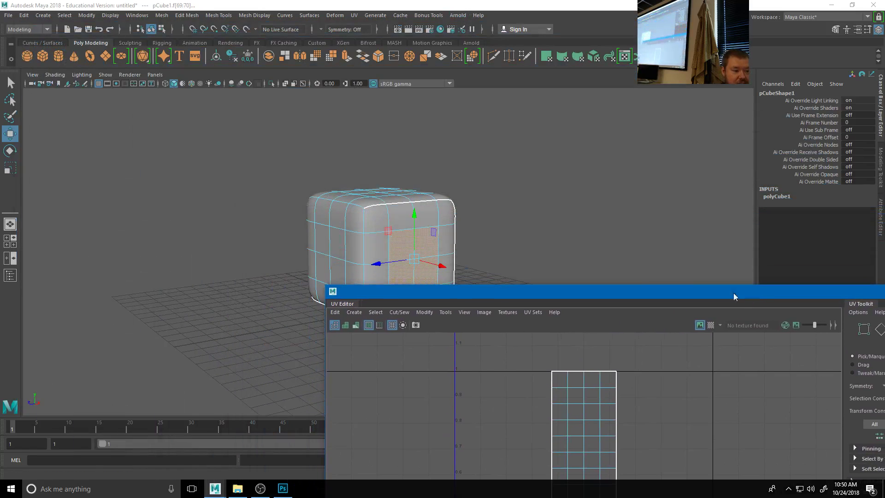
- Return the cube to object selection mode and browse the UV Editor's menus
right_click(356, 222)
left_click(374, 220)
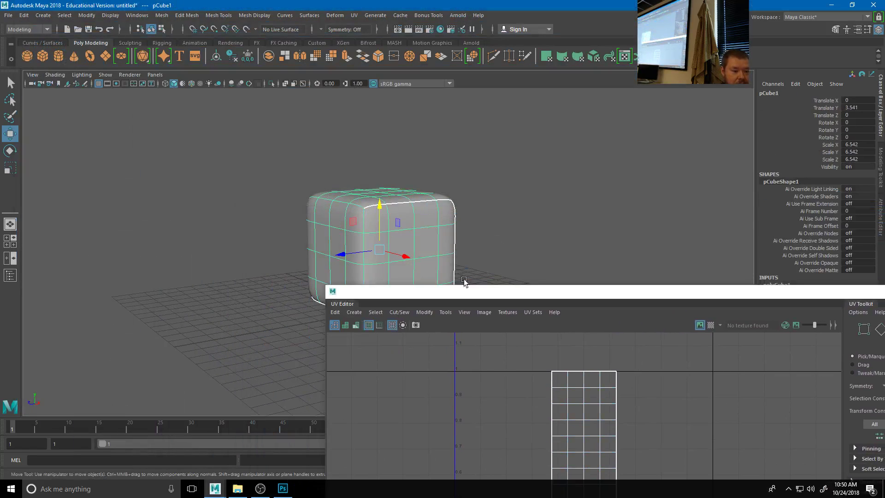
left_click(334, 312)
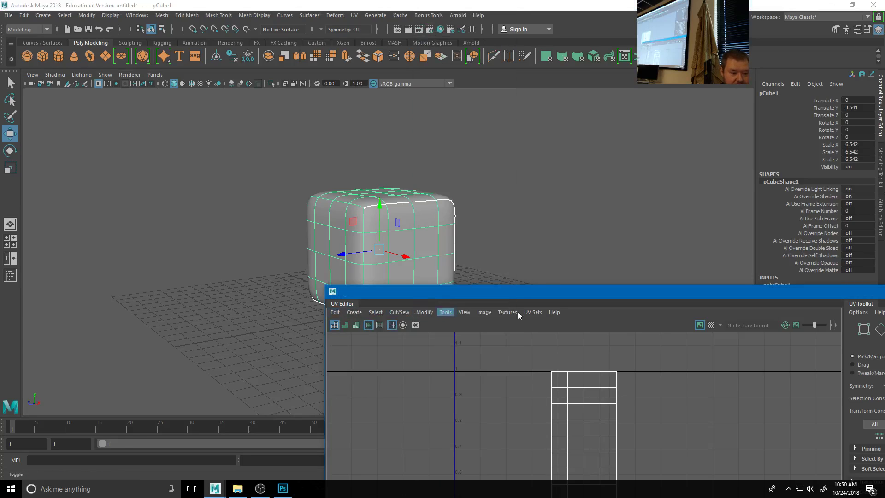
- Open the UV Snapshot options and set the image format to PNG
mouse_move(555, 313)
mouse_move(467, 315)
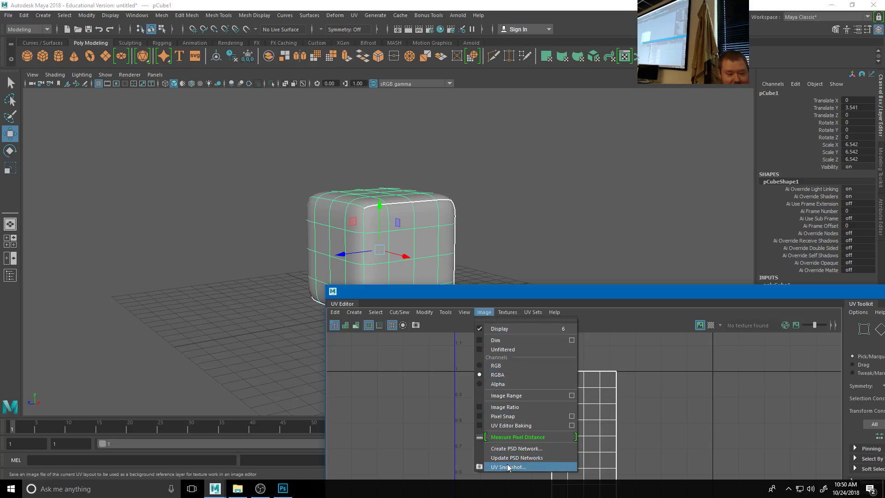
left_click(507, 467)
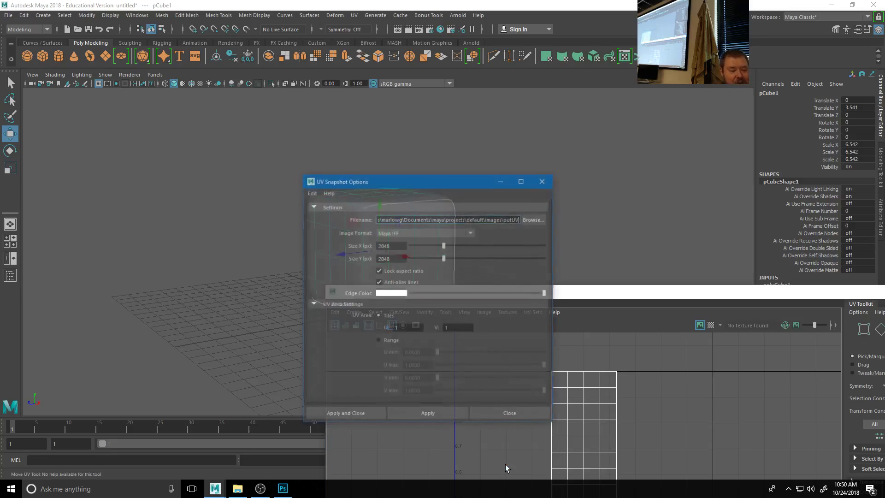
left_click(430, 234)
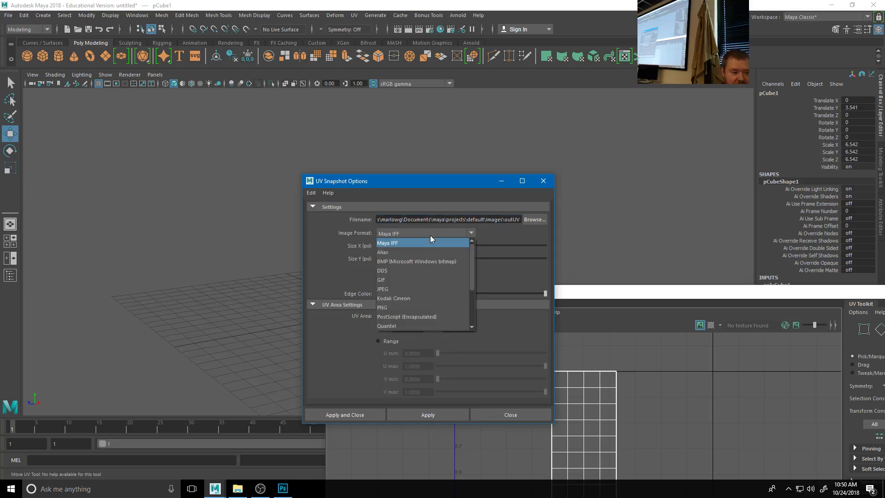
left_click(412, 306)
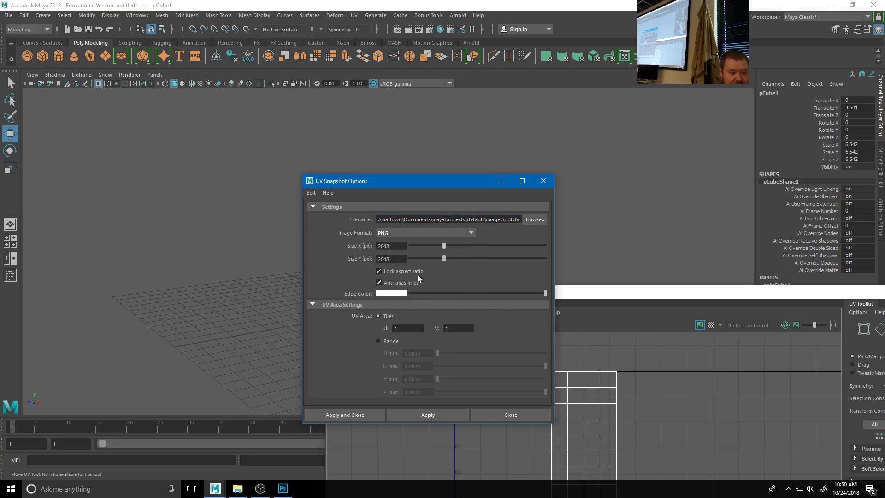
left_click_drag(422, 182, 236, 53)
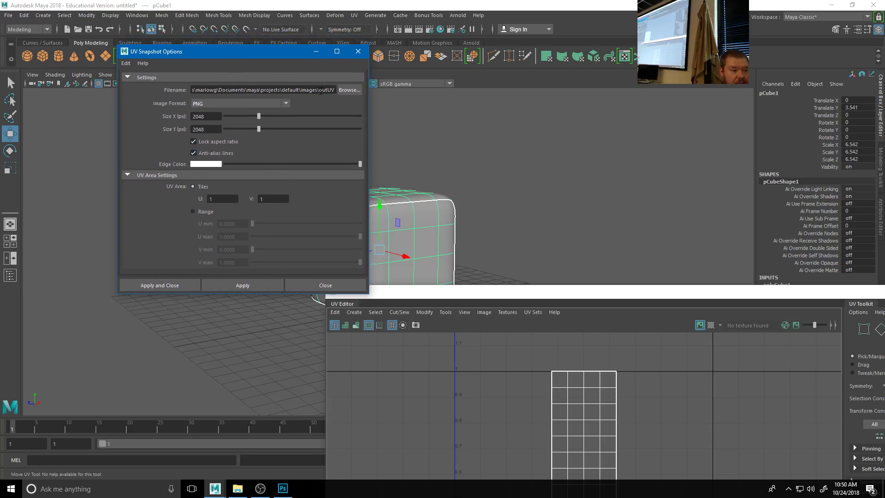
- Save the snapshot as UVs on the Desktop and apply the export
left_click(349, 90)
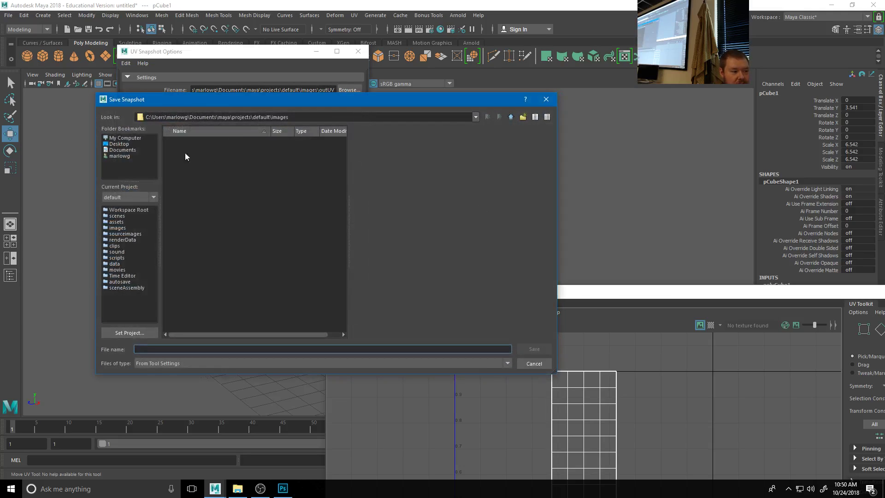
left_click(118, 144)
left_click(195, 350)
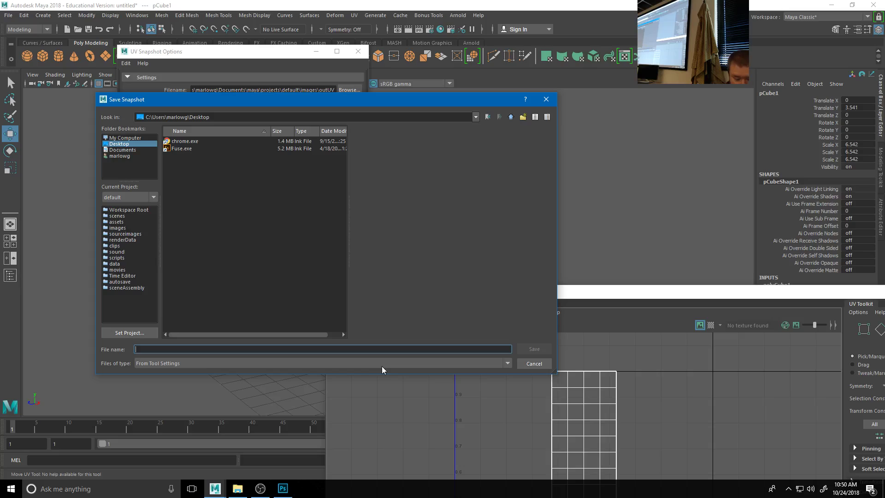
type("UVs")
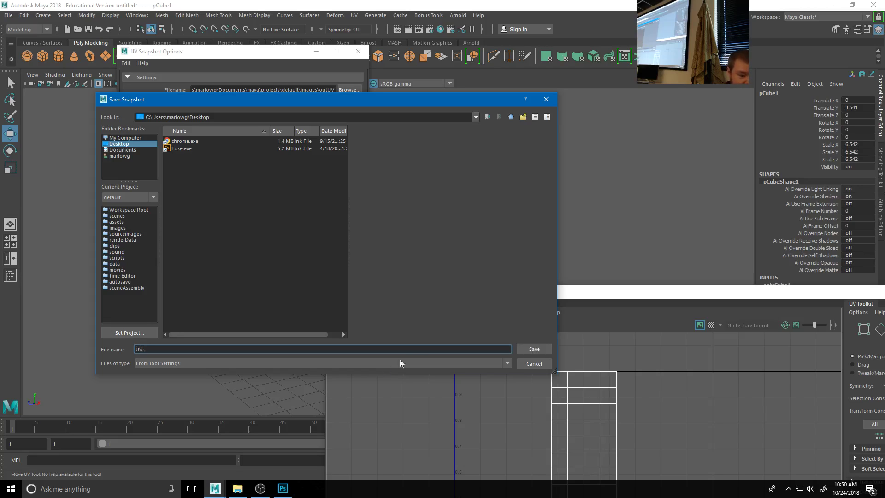
left_click(535, 349)
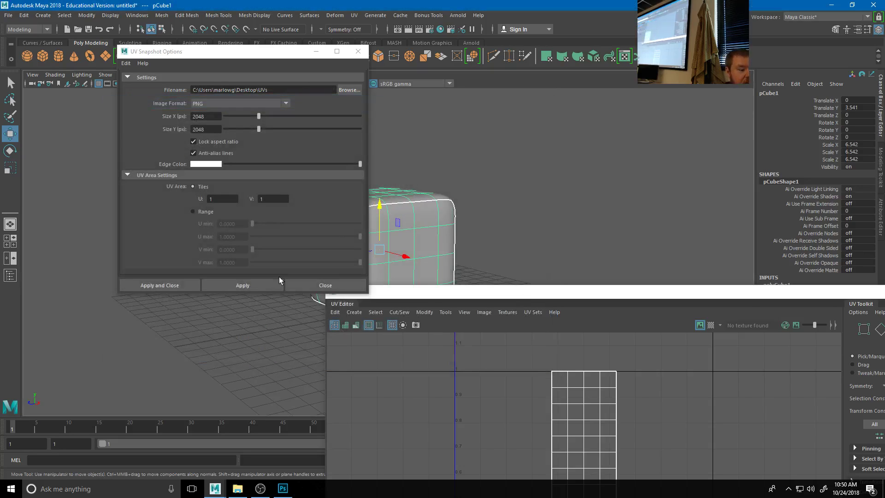
left_click(167, 286)
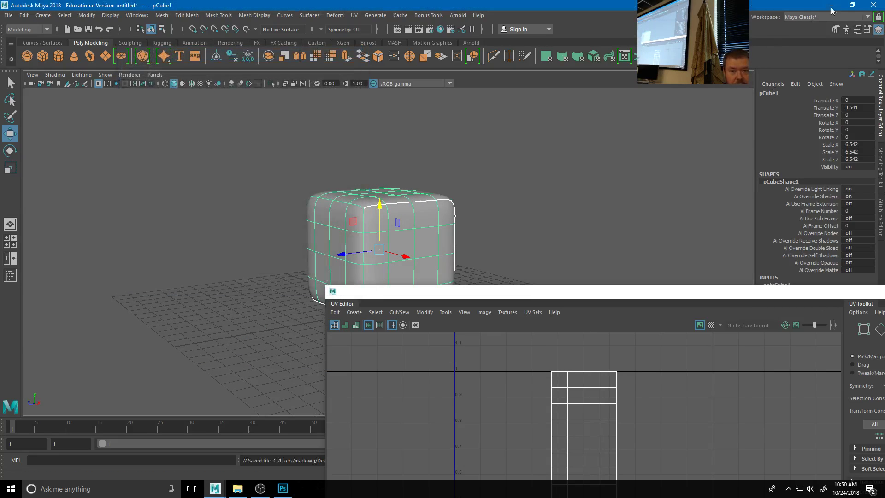
- Open UVs.png from the desktop in Photos to check its T-shaped grid, then close it
left_click(832, 6)
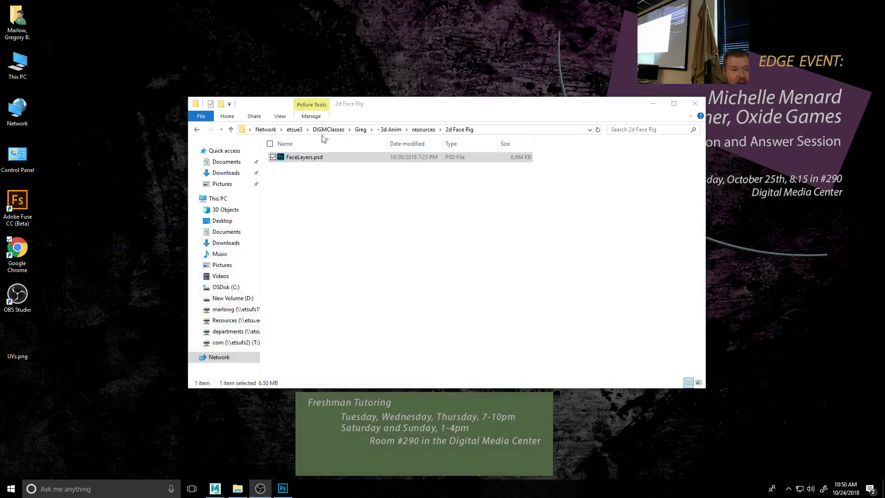
double_click(14, 356)
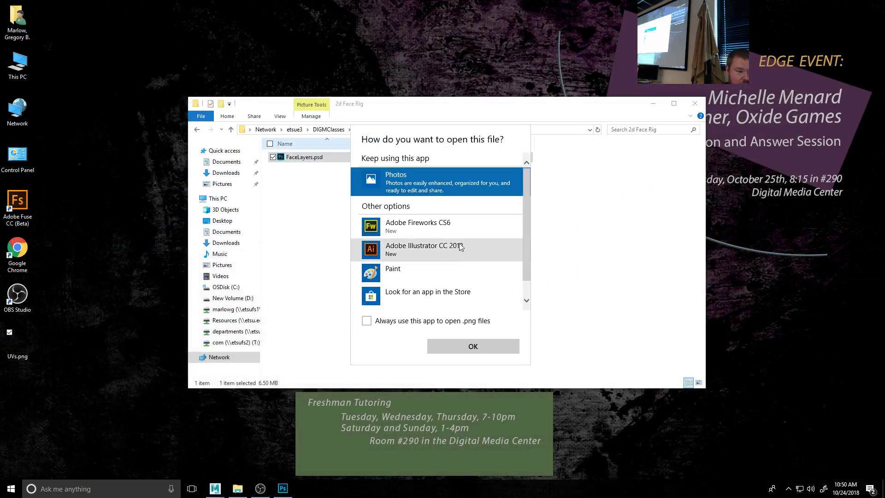
left_click(474, 346)
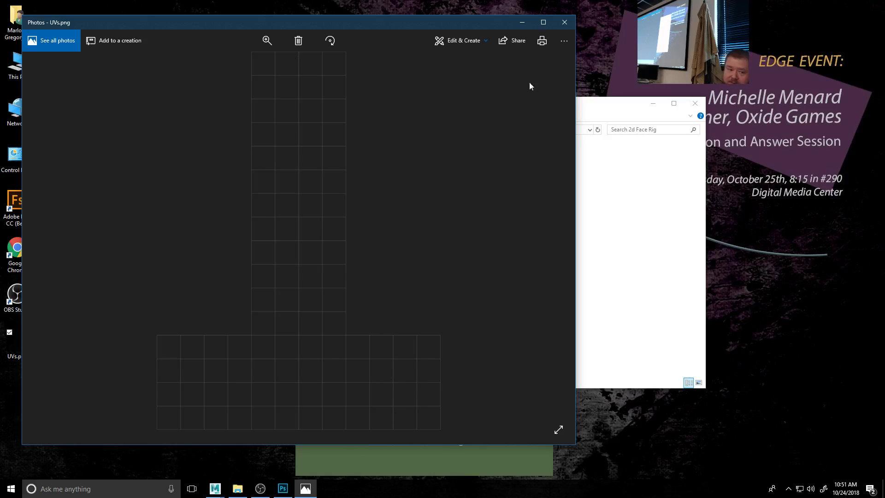
left_click(565, 23)
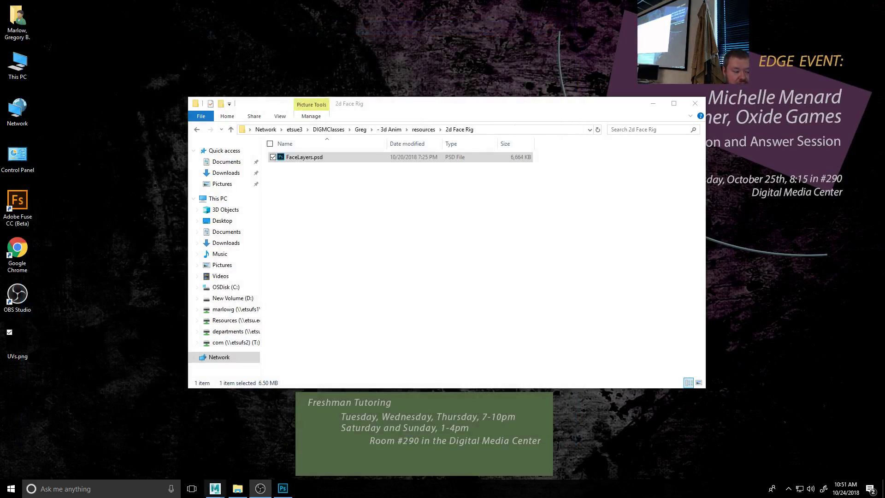
- Launch Harmony Premium by searching 'harmo' in the taskbar
left_click(79, 489)
type("harmo")
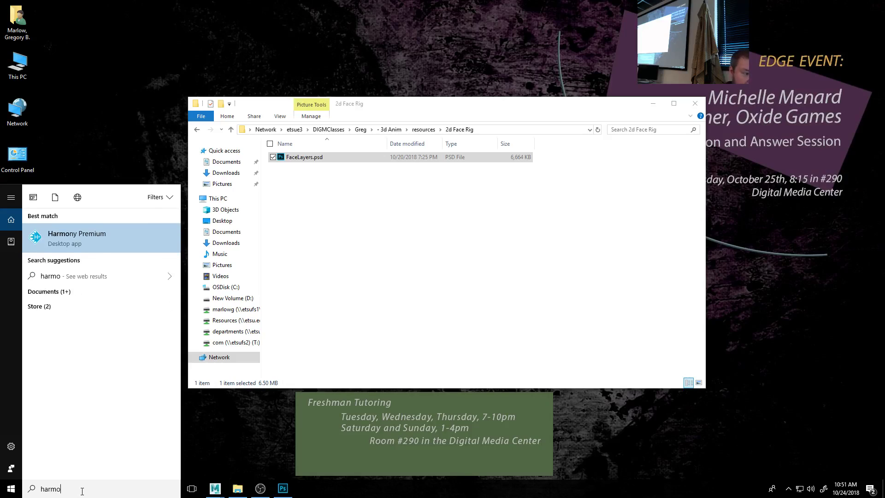
key("Return")
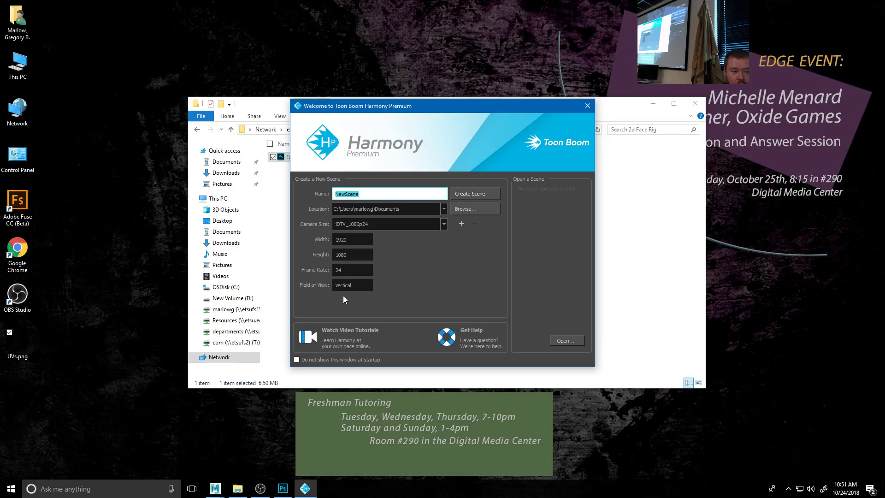
- Browse the Camera Size presets, leaving HDTV_1080p24 selected
left_click(443, 225)
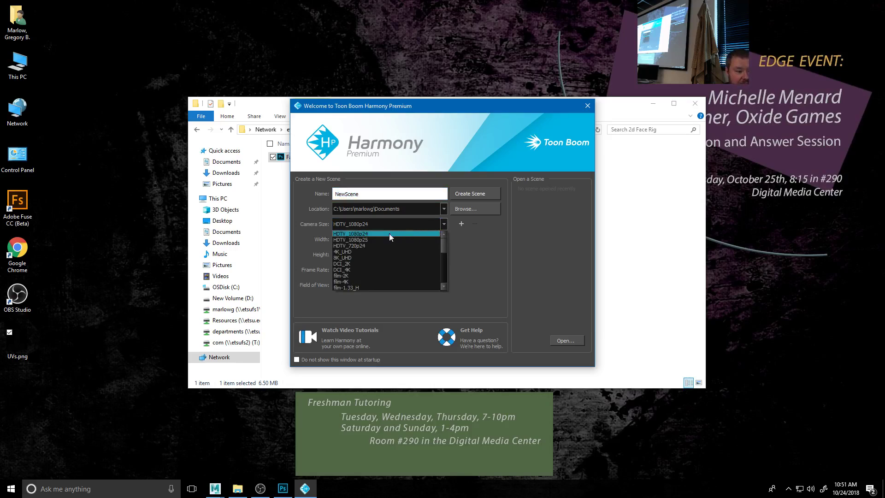
scroll(369, 255, "down", 2)
scroll(369, 255, "down", 4)
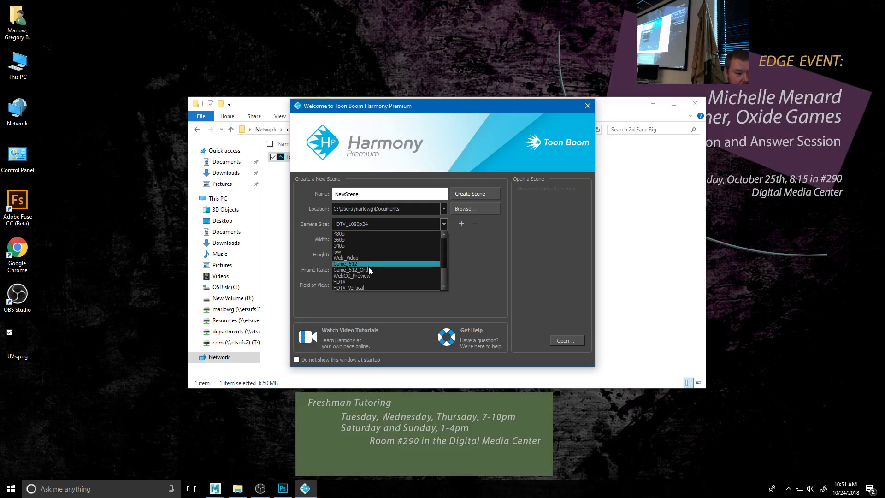
scroll(369, 267, "up", 5)
scroll(369, 273, "down", 4)
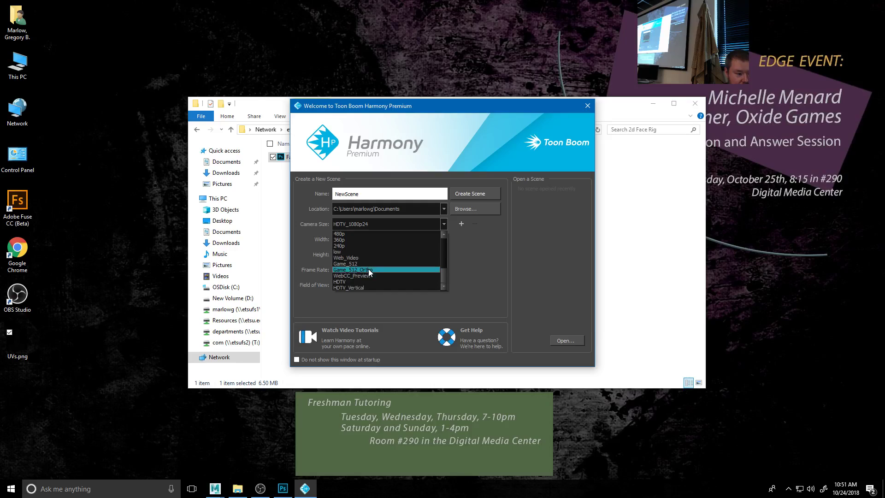
left_click(527, 276)
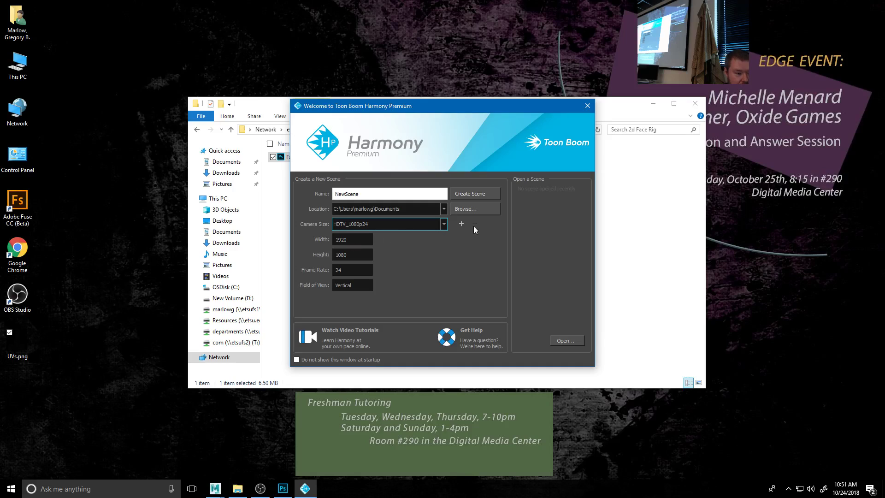
- Create a MayaTextureMap camera size of 2048×2048 at 24 fps
left_click(460, 223)
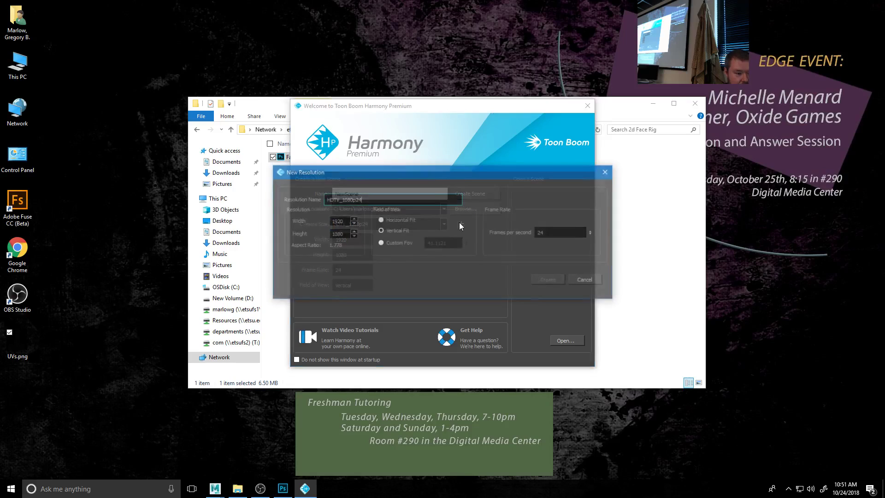
left_click(353, 224)
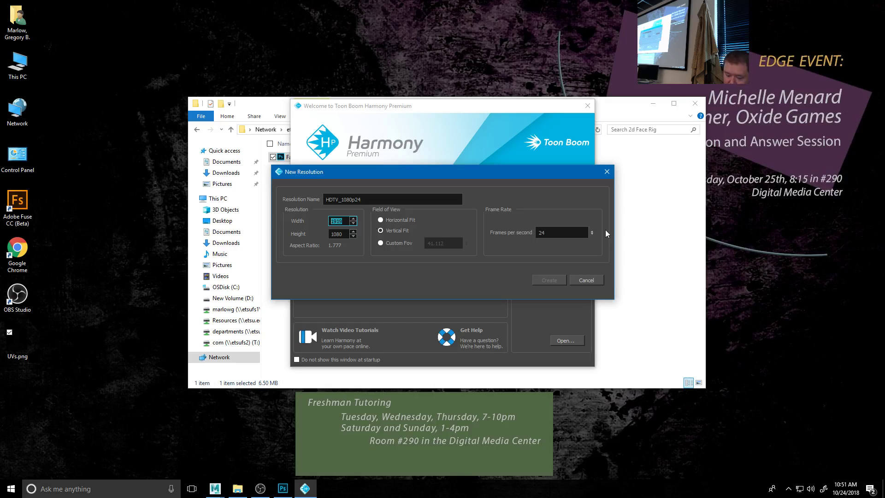
key("Up")
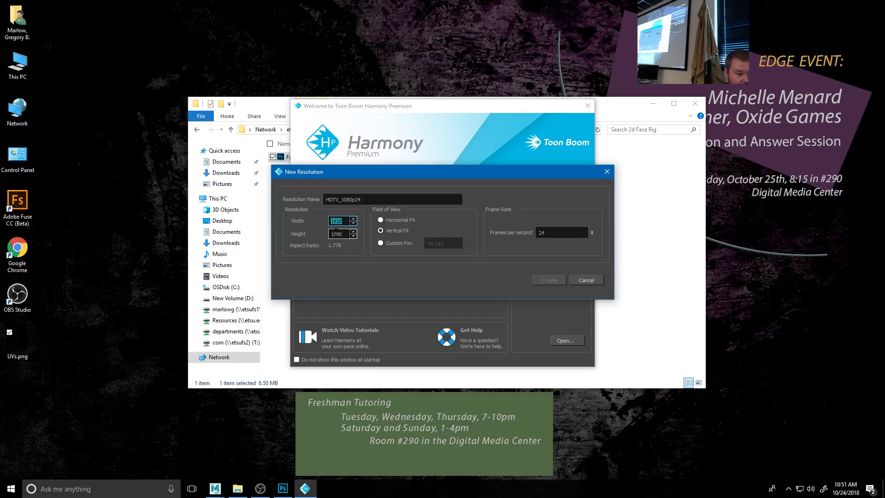
type("204")
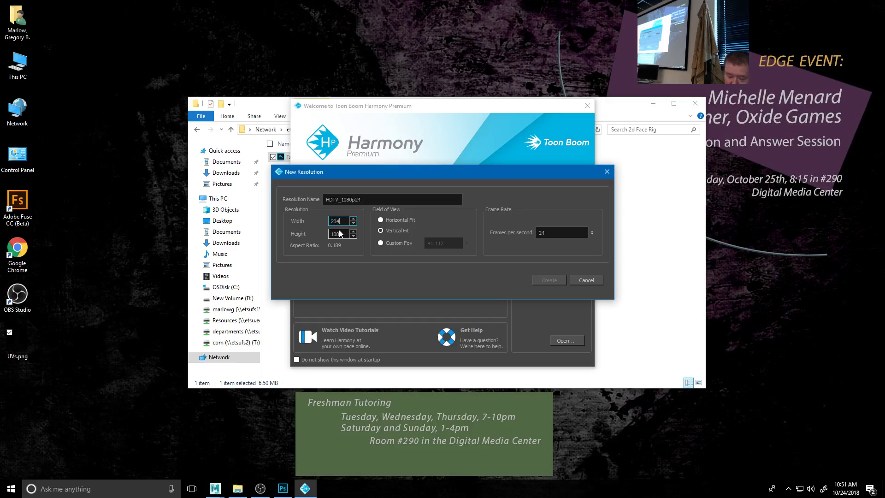
type("8")
key("Tab")
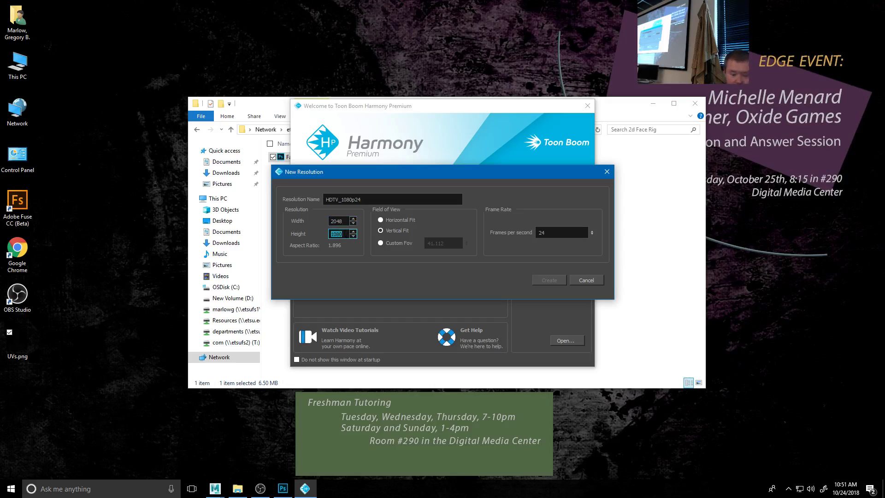
type("2048")
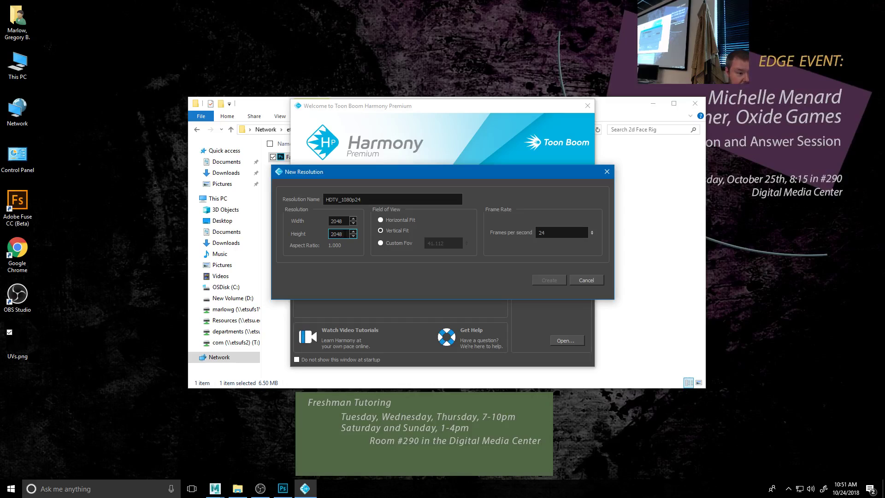
left_click(343, 221)
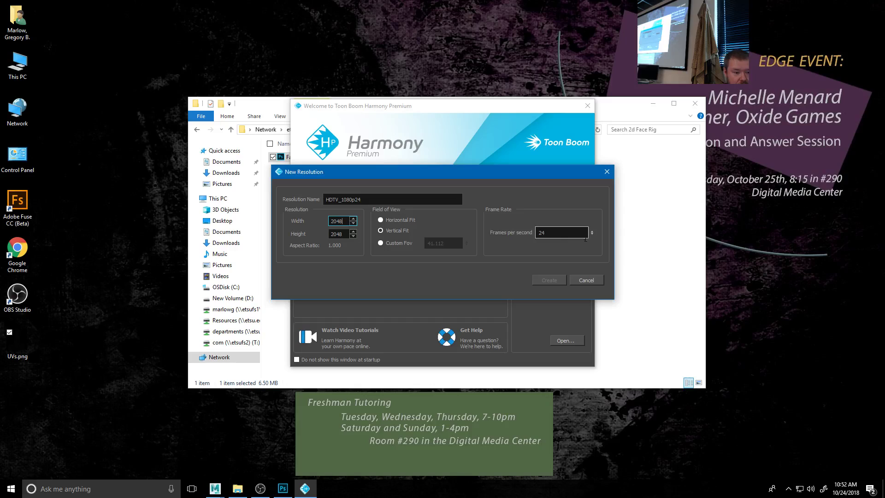
double_click(572, 233)
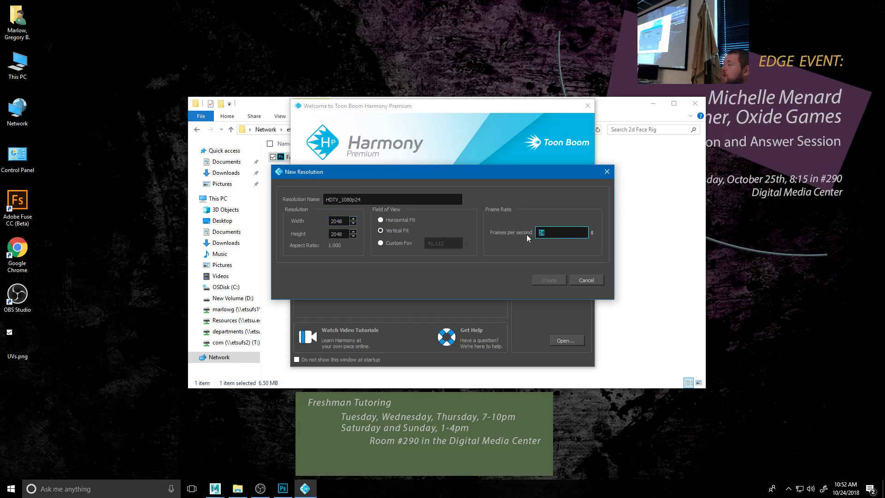
double_click(381, 199)
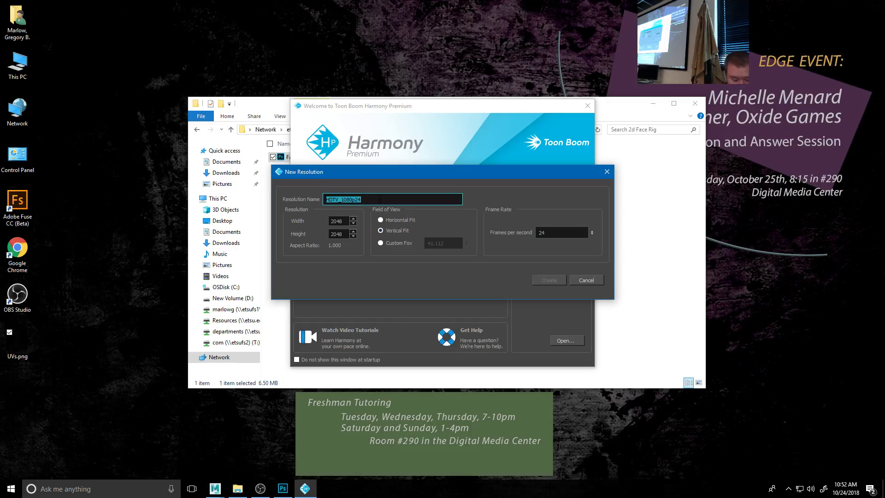
type("TextureMap")
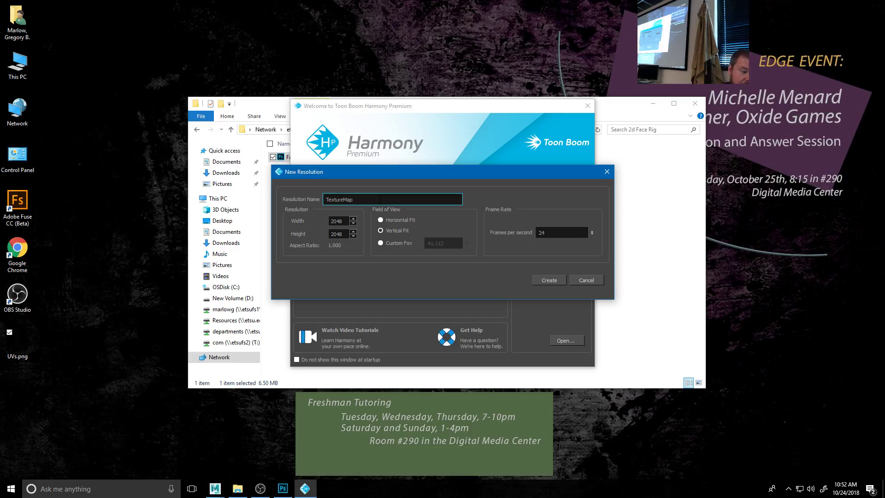
type("Maya")
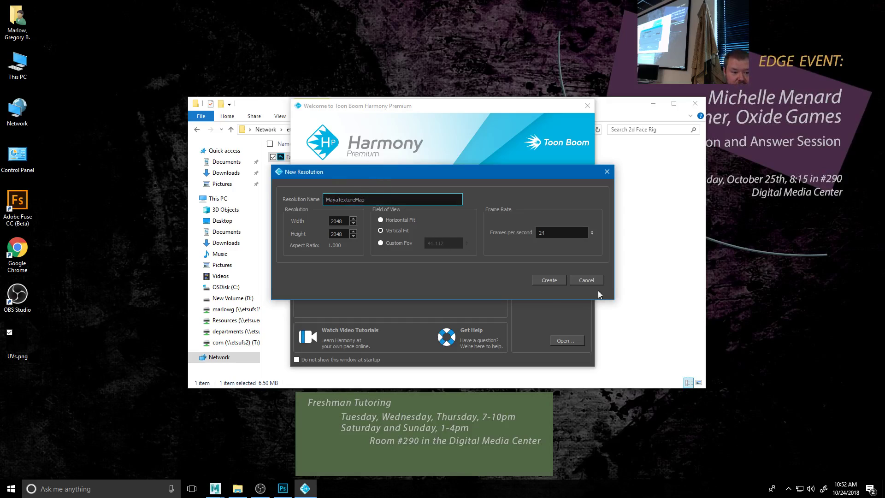
left_click(549, 280)
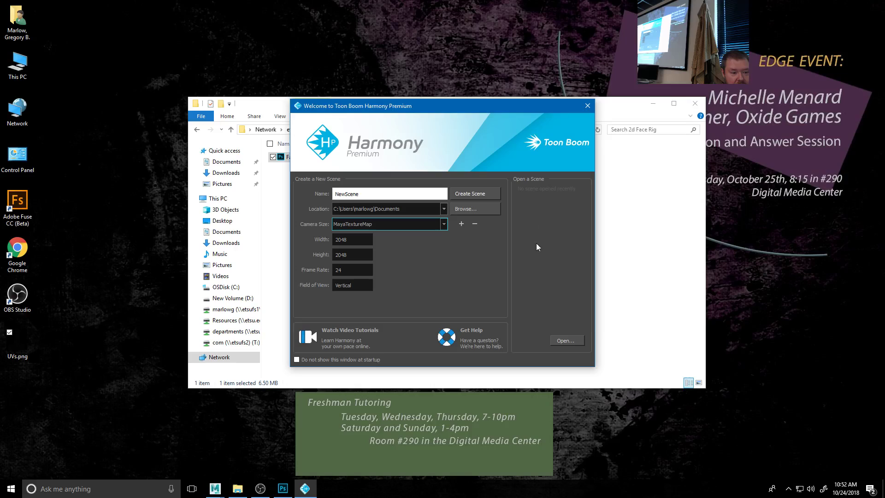
- Name the new scene MayaTexture
double_click(377, 194)
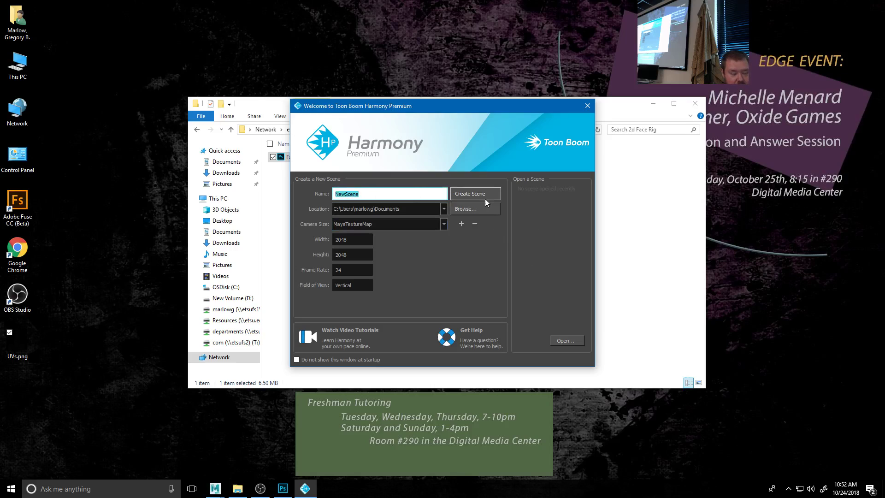
type("Maya")
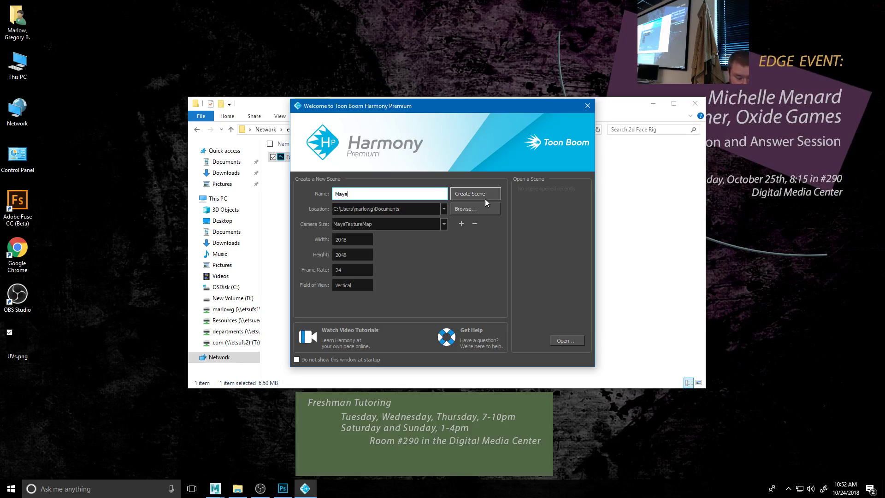
type("Texture")
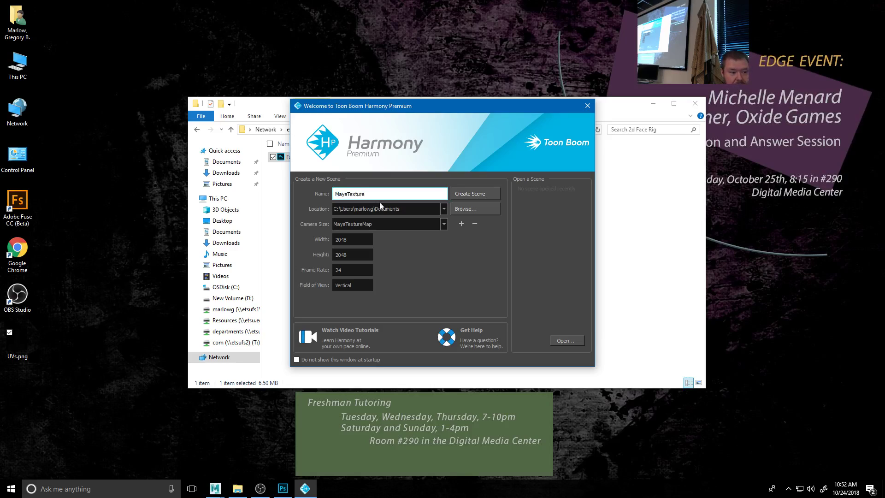
left_click(472, 196)
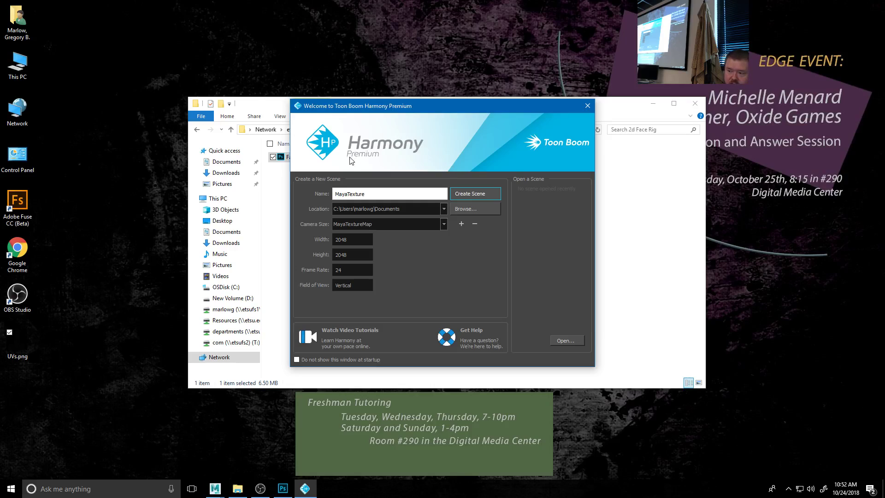
- Check Documents\MayaTexture holds environments, frames, jobs and palette-library, then close Explorer
double_click(29, 76)
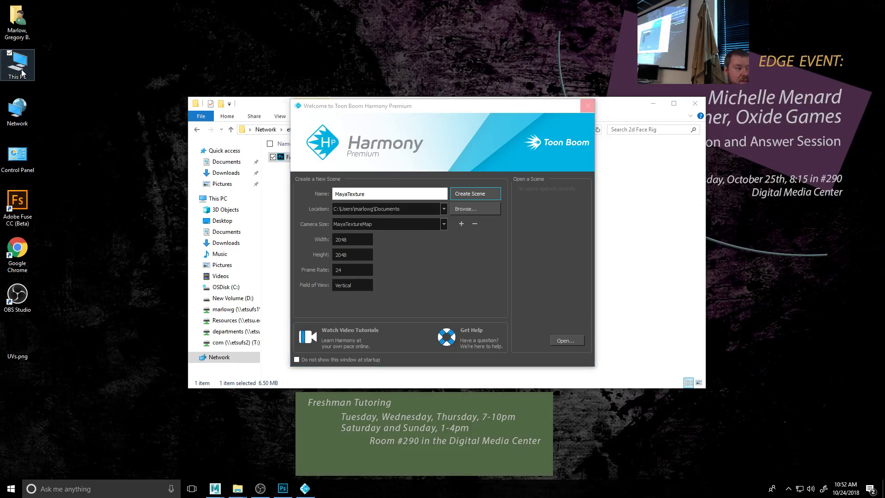
mouse_move(446, 119)
left_mouse_down()
mouse_move(153, 354)
mouse_move(119, 310)
mouse_move(432, 99)
mouse_move(400, 453)
mouse_move(402, 427)
left_mouse_up()
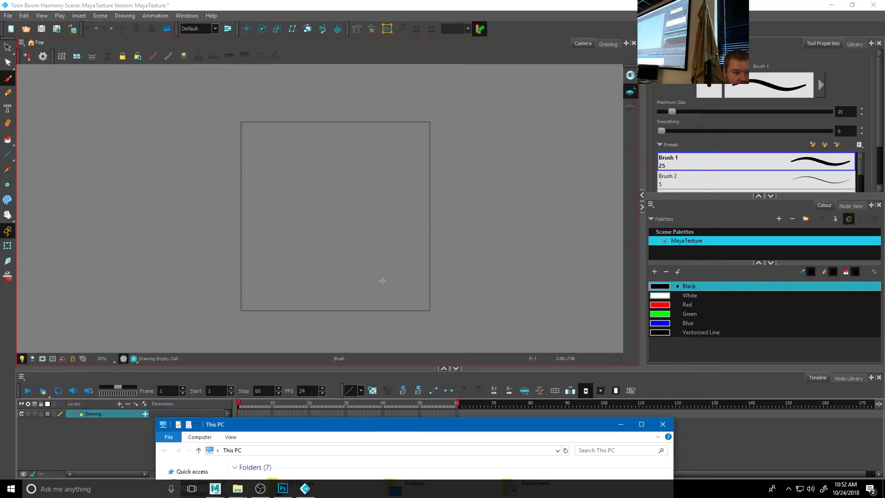
left_click_drag(402, 428, 384, 117)
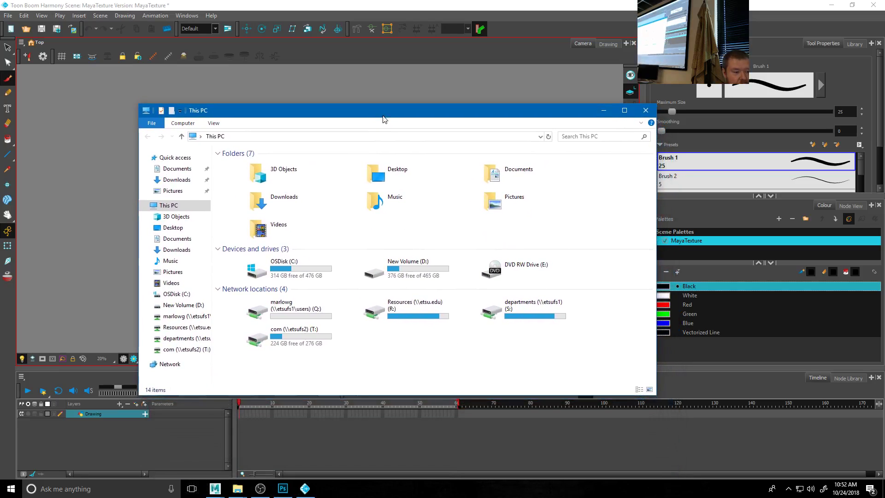
double_click(514, 179)
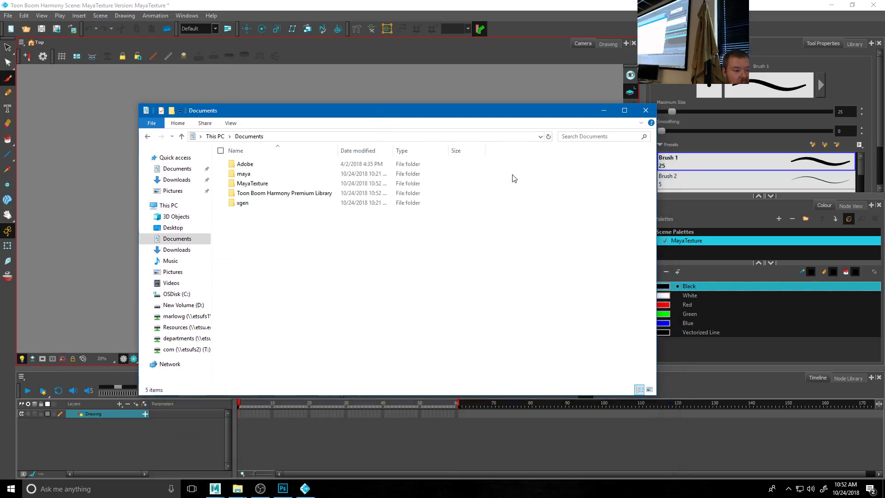
left_click(249, 186)
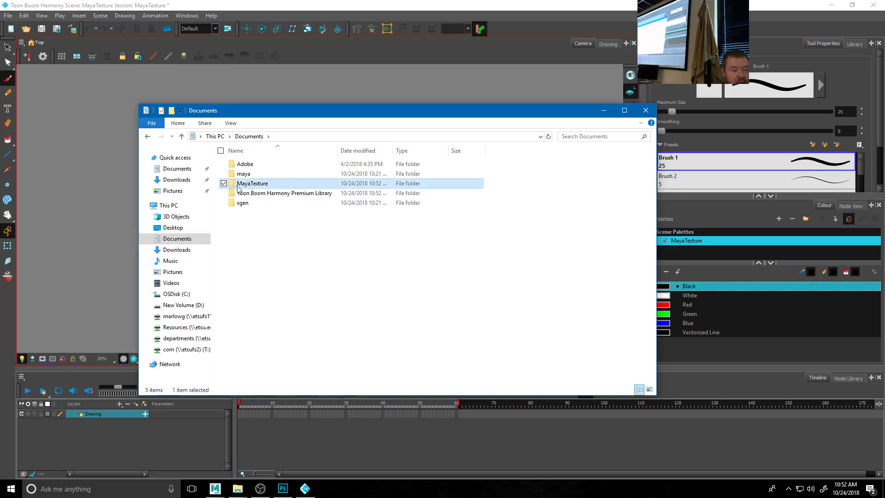
double_click(261, 185)
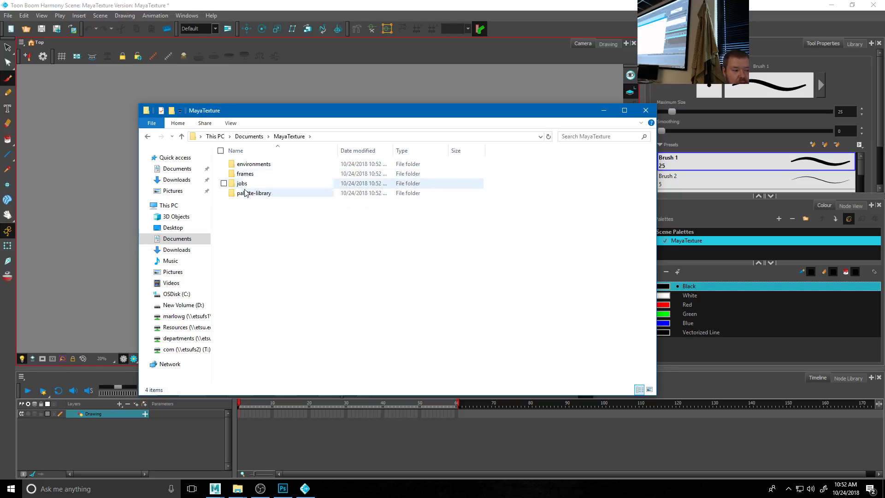
left_click(249, 136)
left_click(313, 98)
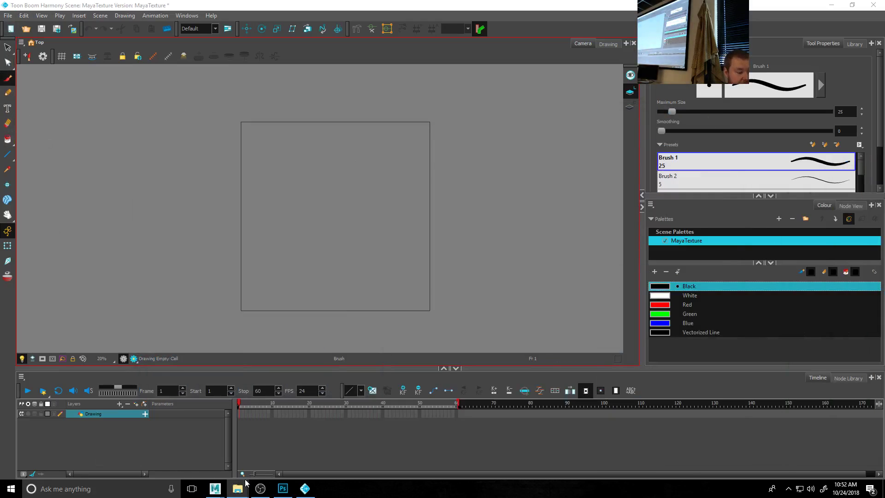
- Import Desktop\UVs.png as a single new layer named UVs
left_click(8, 16)
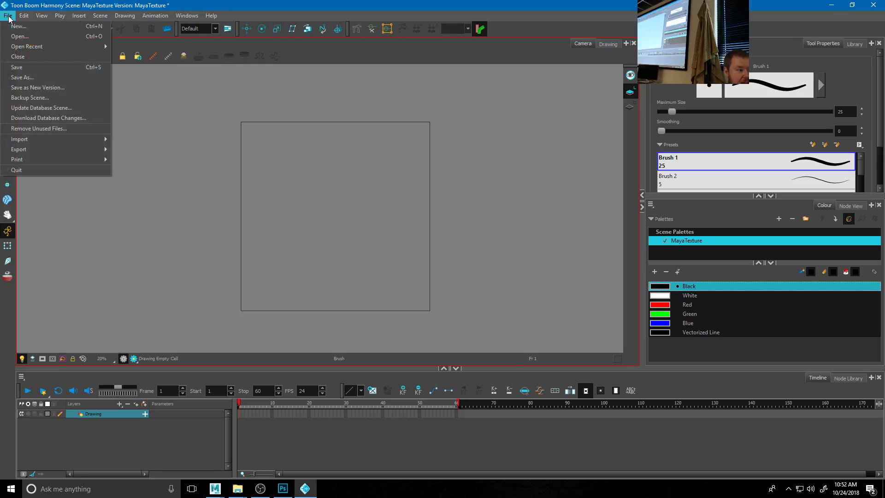
mouse_move(92, 139)
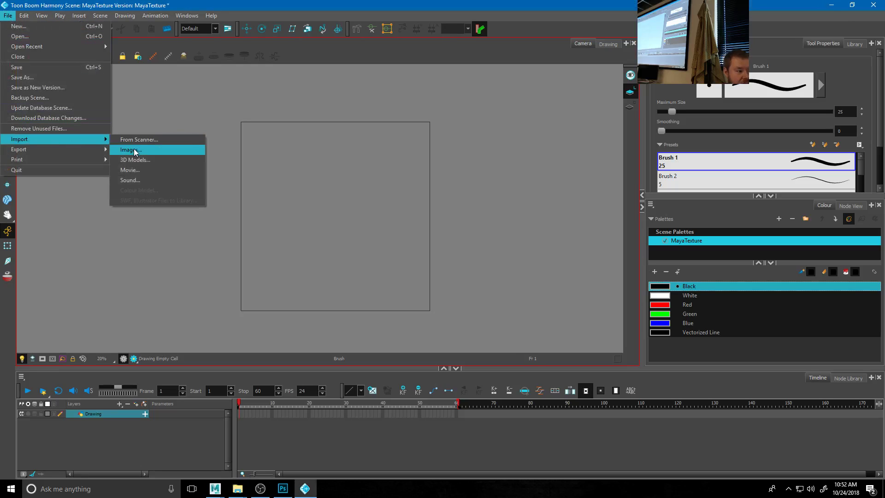
left_click(134, 150)
left_click(485, 141)
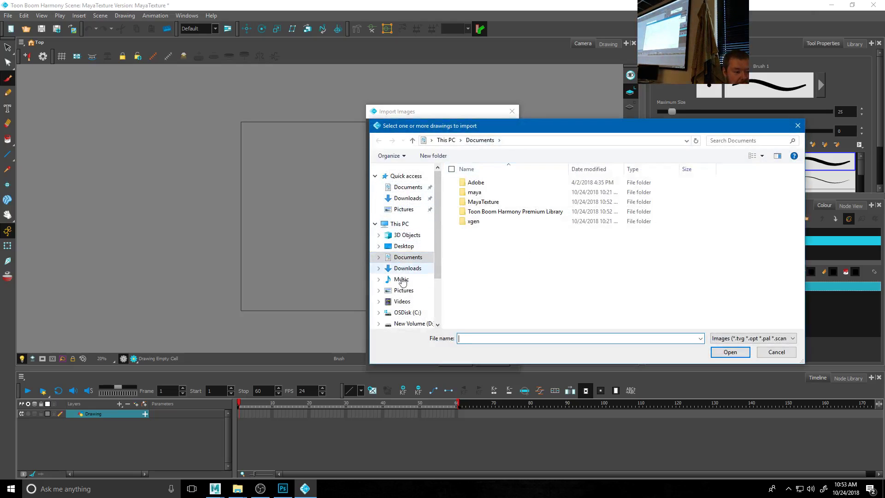
left_click(404, 246)
left_click(466, 217)
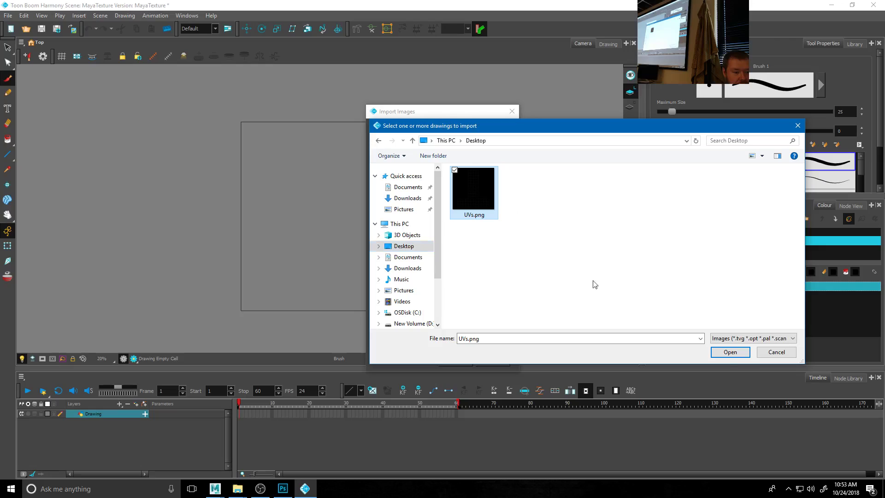
left_click(731, 351)
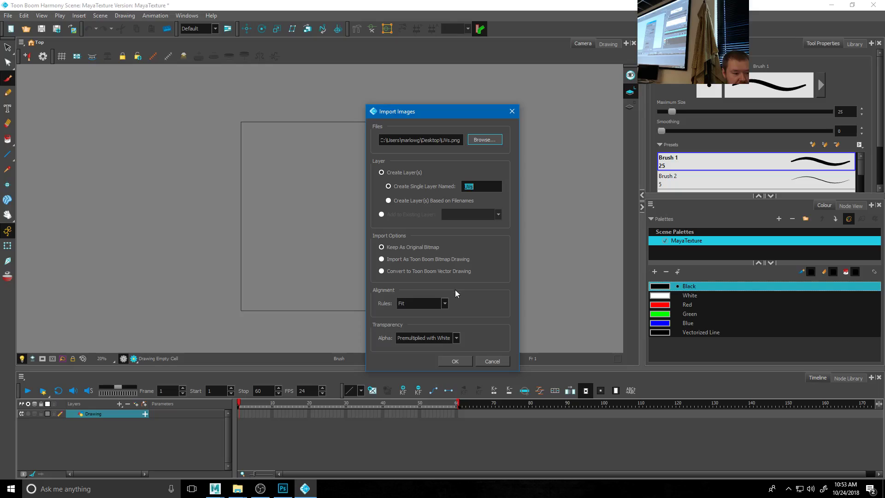
left_click(456, 364)
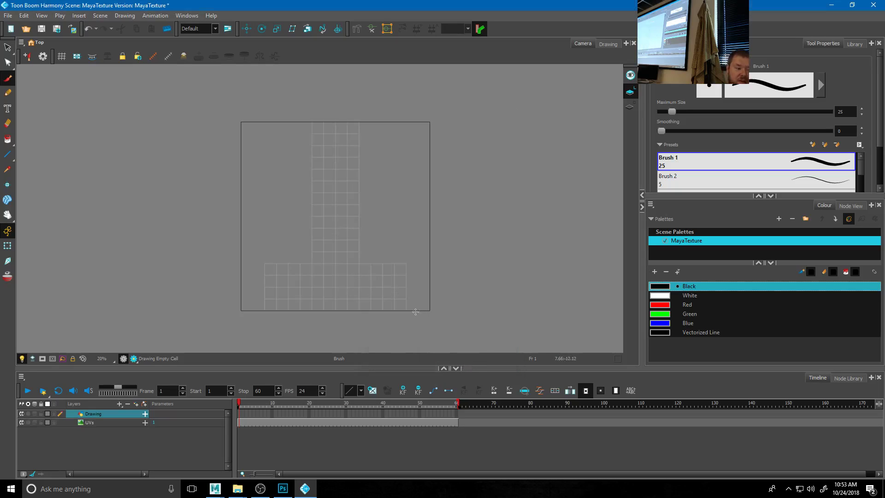
- Extend the scene's stop marker to frame 150 and scrub through the frames
scroll(389, 296, "up", 3)
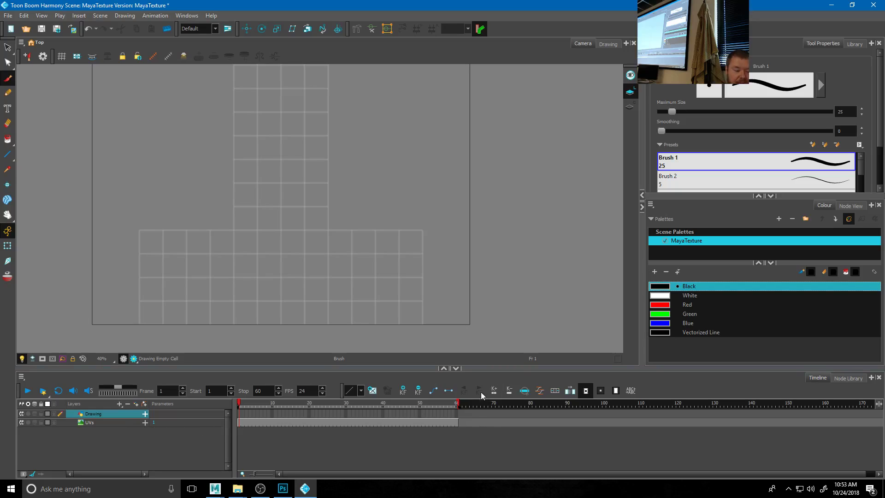
left_click_drag(459, 402, 801, 404)
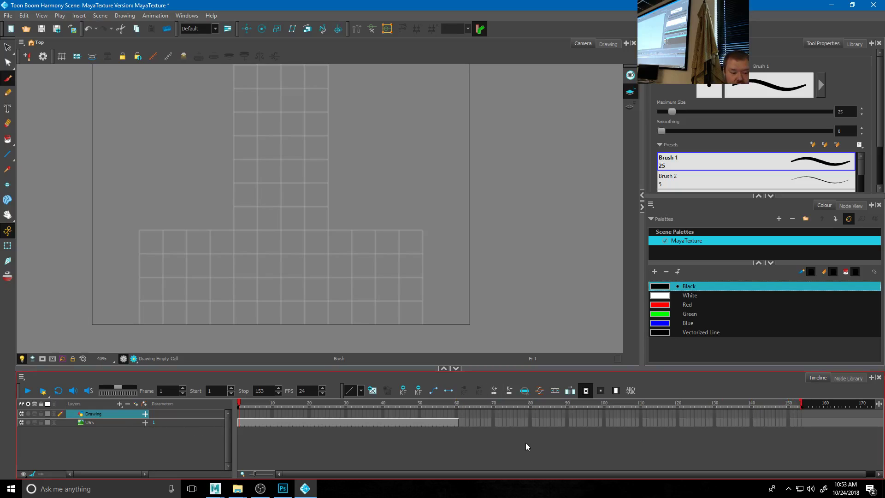
left_click(259, 405)
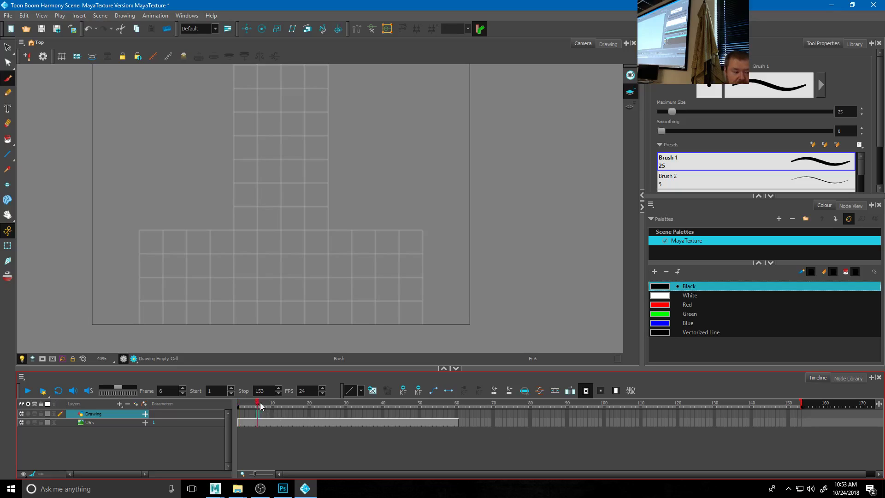
mouse_move(260, 406)
left_mouse_down()
mouse_move(790, 419)
mouse_move(794, 406)
left_mouse_up()
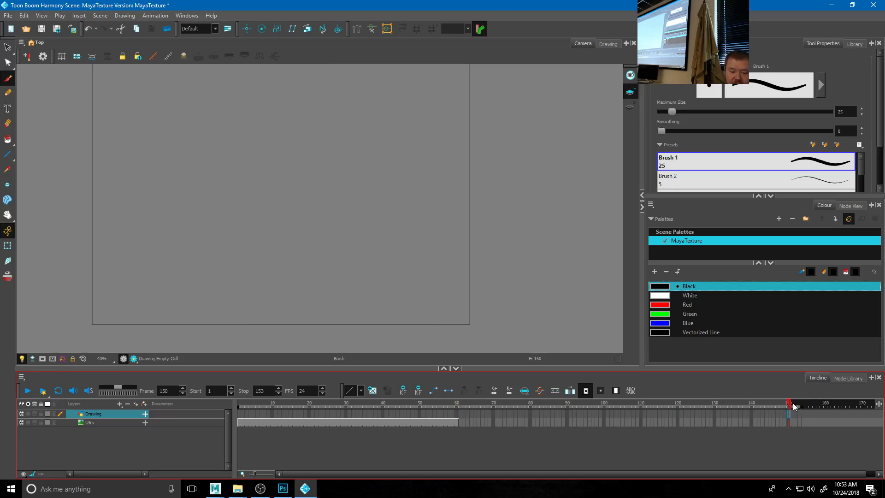
- Extend the UVs cell's exposure to frame 150, lock the UVs layer, and select the Drawing layer
left_click(789, 423)
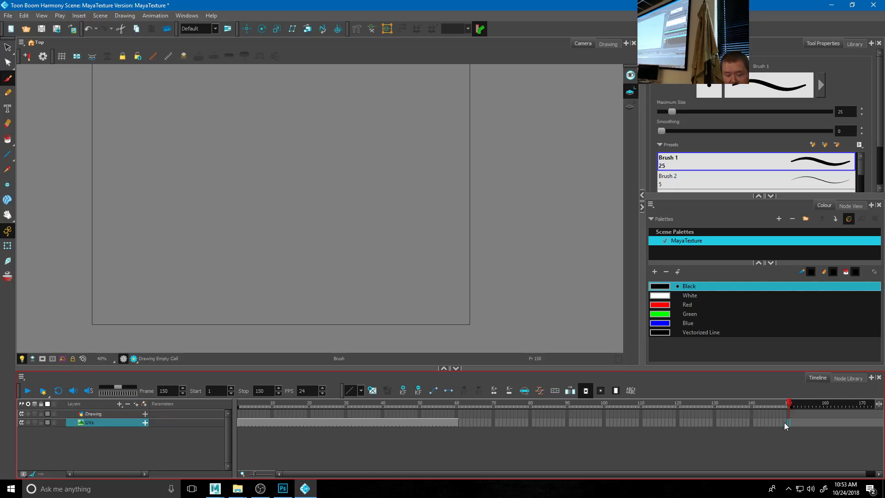
key("F5")
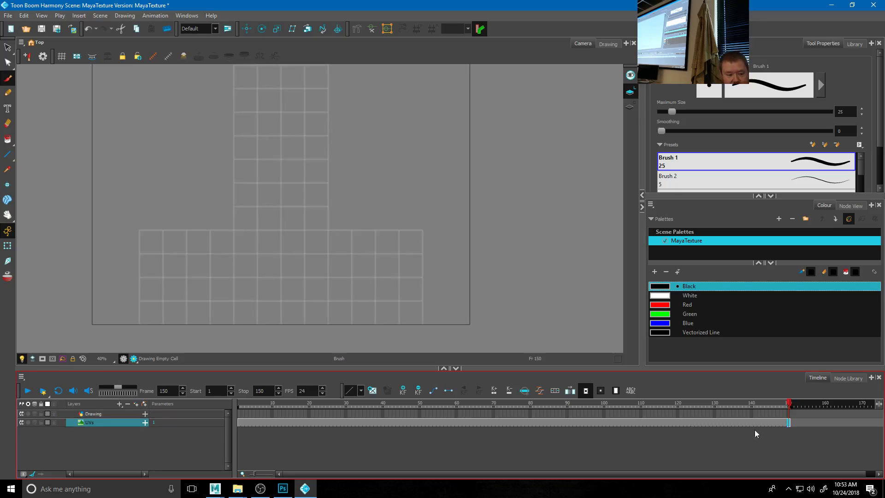
key("shift+comma")
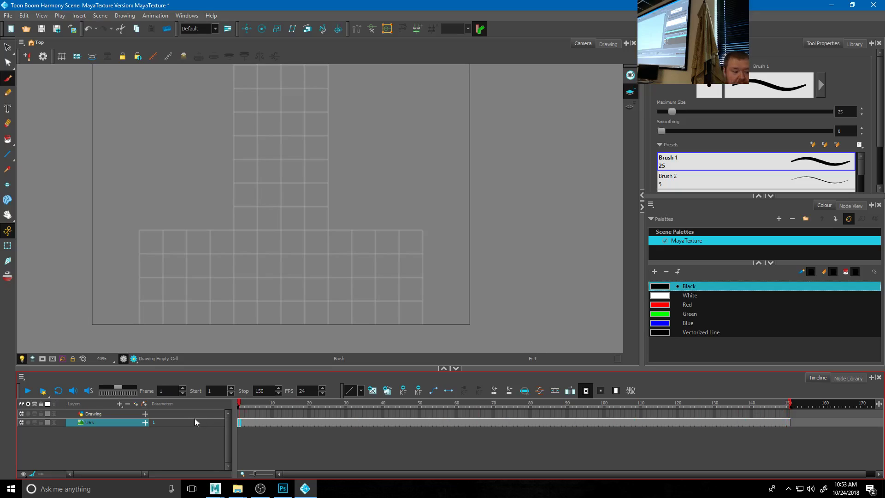
left_click(42, 423)
left_click(239, 415)
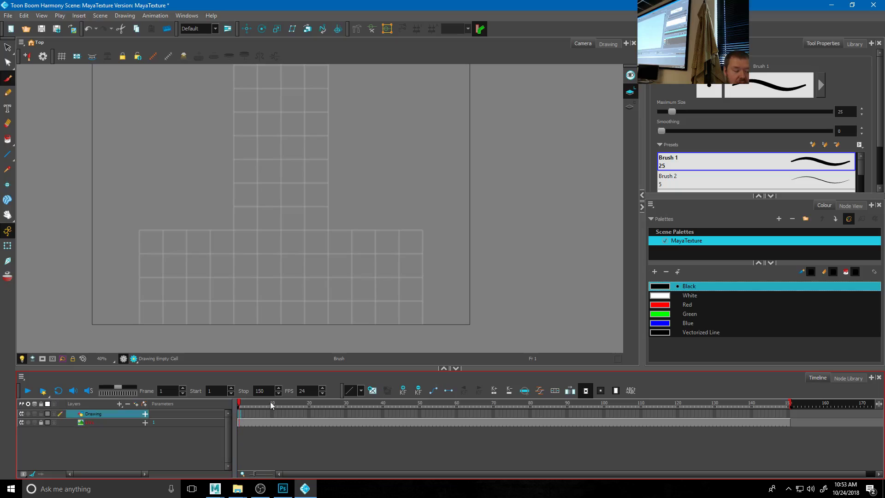
scroll(454, 276, "up", 3)
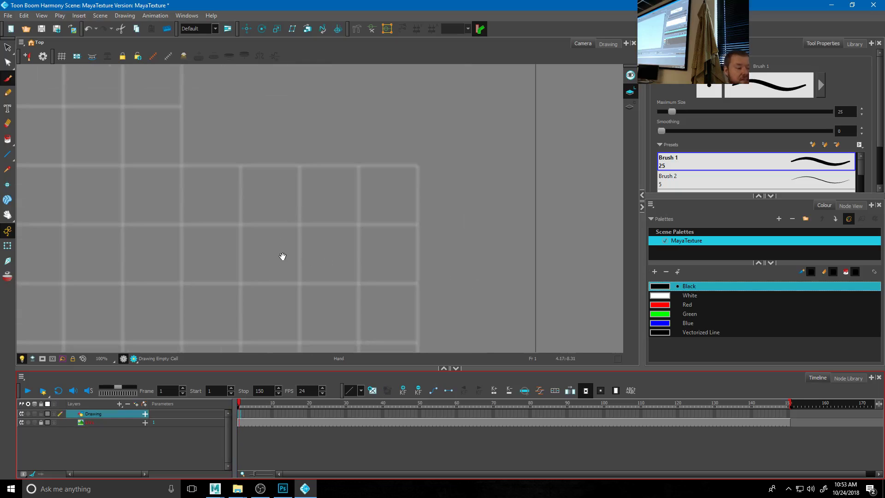
- Draw the smiley's two eye circles and a smile on the Drawing layer
middle_click_drag(282, 255, 331, 177)
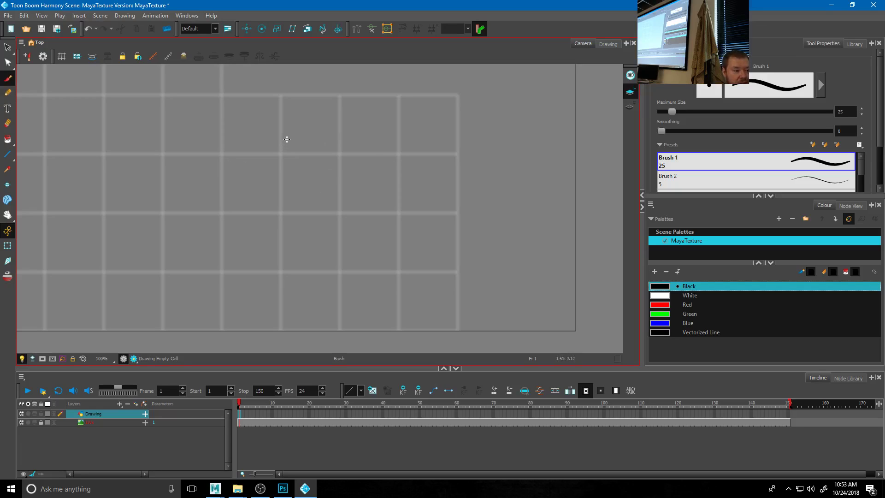
mouse_move(288, 138)
left_mouse_down()
mouse_move(269, 149)
mouse_move(284, 178)
mouse_move(318, 151)
mouse_move(282, 139)
left_mouse_up()
mouse_move(403, 132)
left_mouse_down()
mouse_move(369, 158)
mouse_move(405, 172)
mouse_move(387, 132)
left_mouse_up()
mouse_move(269, 215)
left_mouse_down()
mouse_move(280, 249)
mouse_move(314, 273)
mouse_move(364, 261)
mouse_move(401, 217)
left_mouse_up()
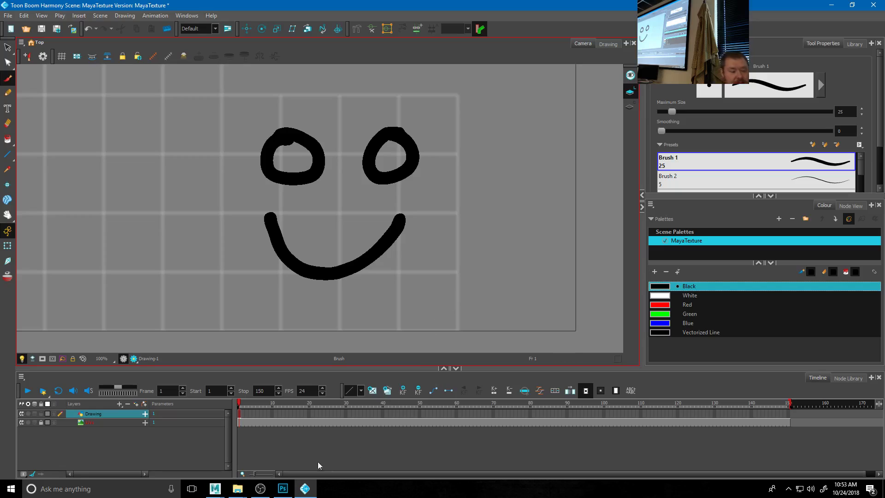
- Hold the smiley drawing through frame 150 and scrub to preview it
mouse_move(240, 406)
left_mouse_down()
mouse_move(256, 406)
mouse_move(236, 407)
left_mouse_up()
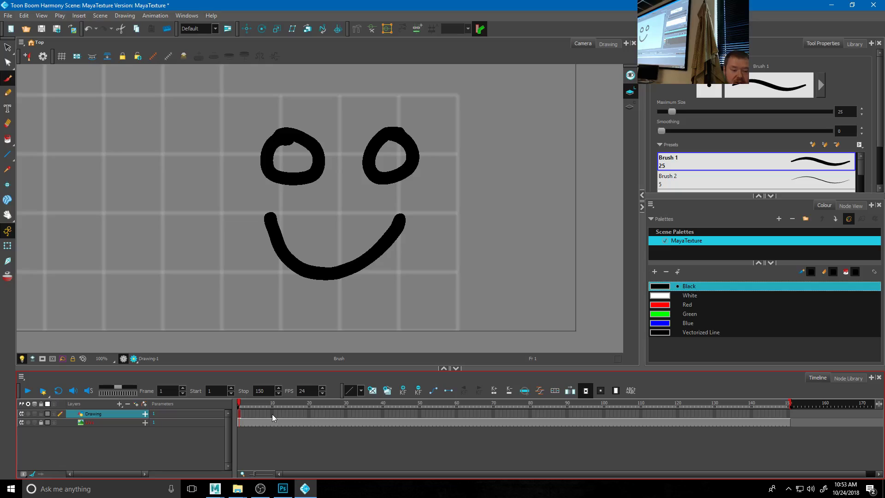
left_click(788, 412)
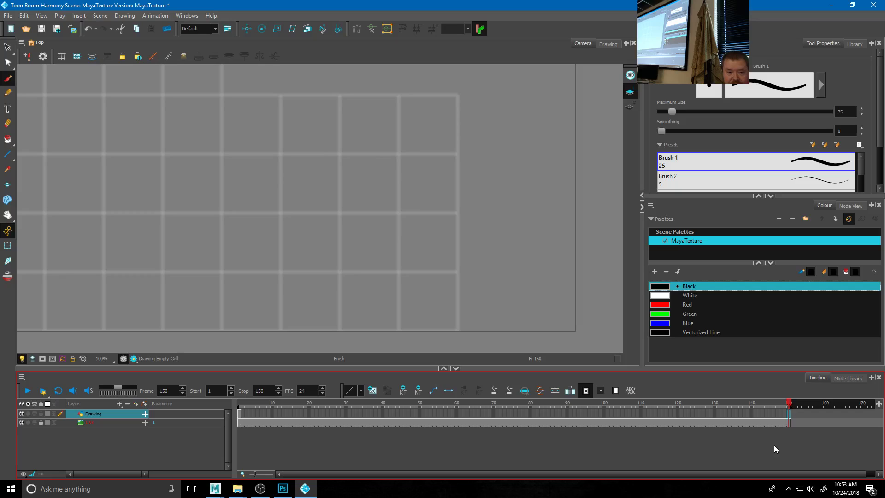
key("F5")
left_click_drag(247, 403, 560, 410)
left_click_drag(723, 414, 496, 430)
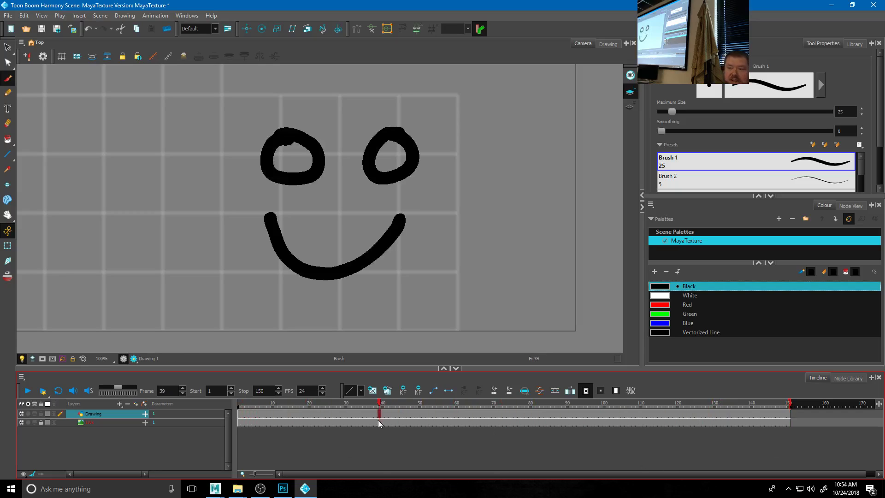
left_click_drag(375, 420, 272, 417)
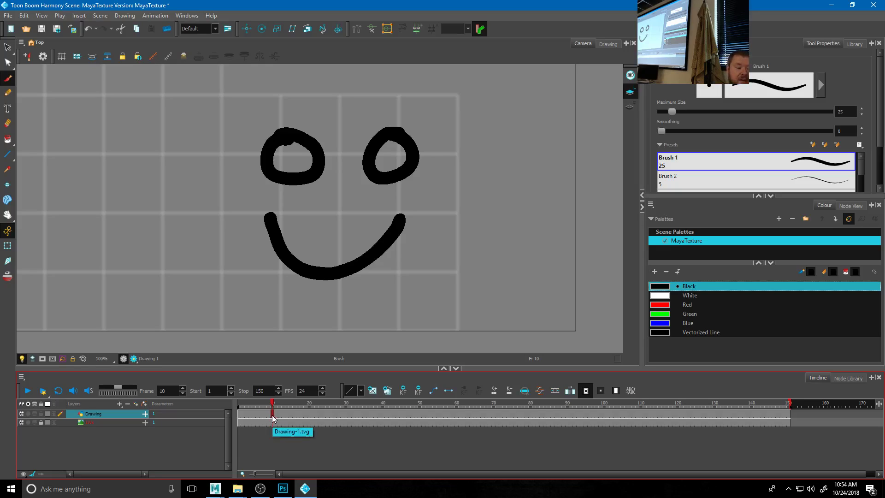
- Undo the stray stroke added inside the smile after checking the frames
mouse_move(280, 237)
left_mouse_down()
mouse_move(353, 247)
mouse_move(379, 233)
left_mouse_up()
left_click(270, 405)
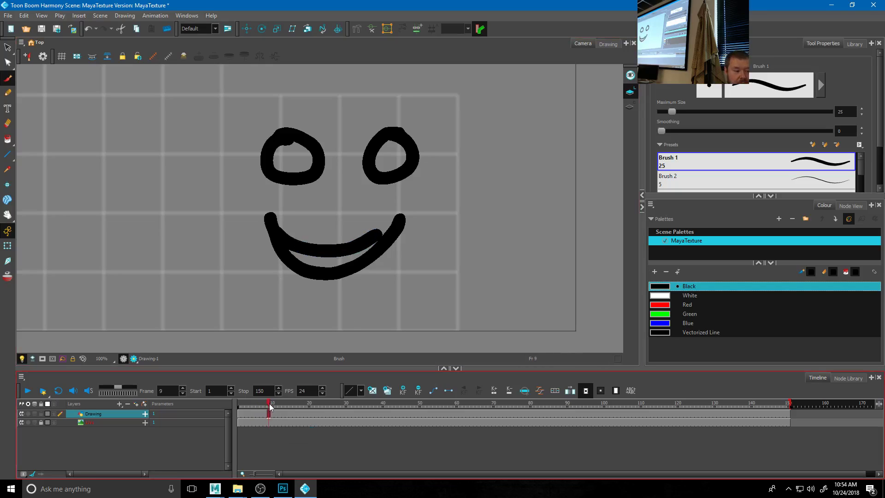
left_click_drag(270, 406, 735, 419)
key("ctrl+z")
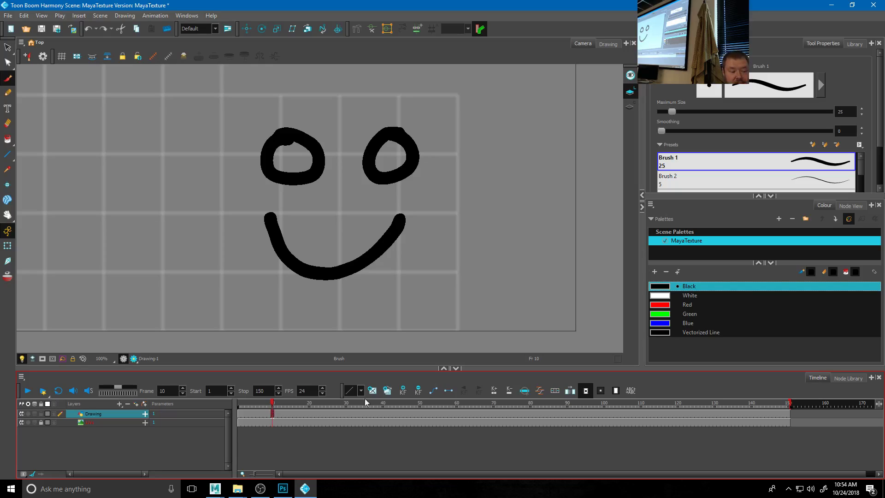
- Duplicate the drawing at frame 10 and erase the upper-left part of its smile
left_click(388, 391)
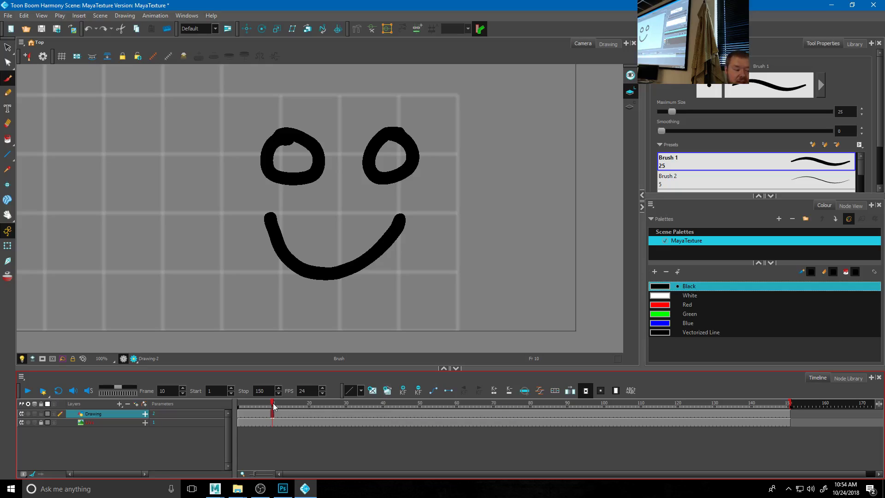
left_click(315, 405)
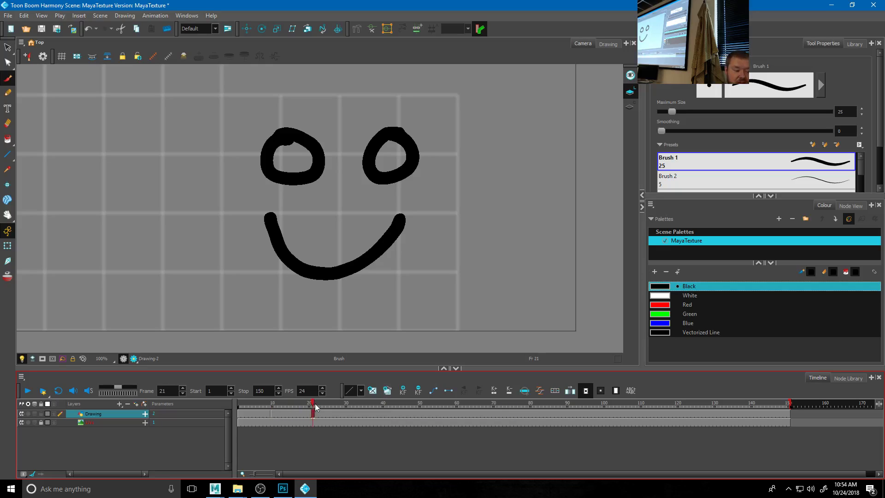
left_click(273, 406)
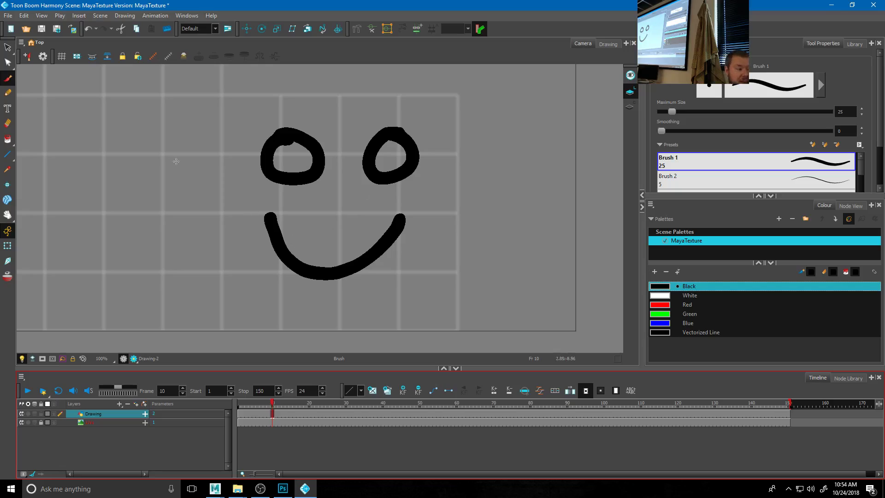
left_click(7, 123)
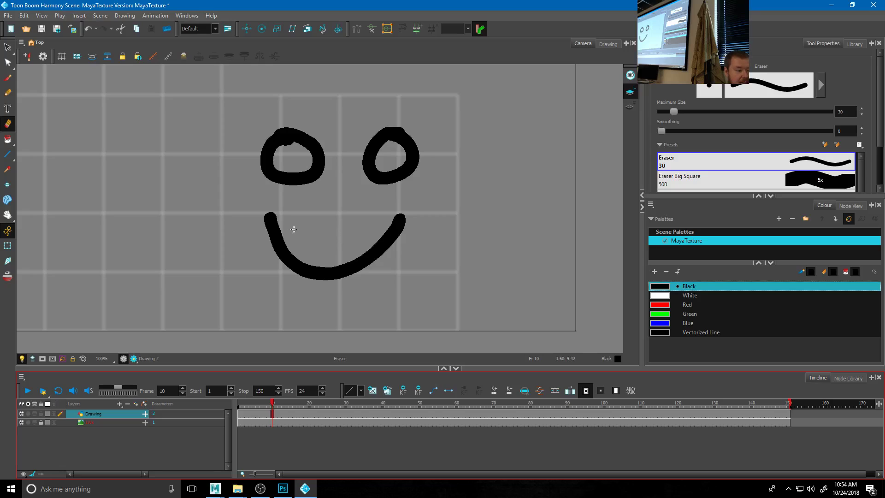
mouse_move(294, 230)
left_mouse_down()
mouse_move(261, 248)
mouse_move(282, 225)
mouse_move(280, 260)
mouse_move(300, 278)
mouse_move(356, 290)
mouse_move(410, 255)
mouse_move(411, 219)
mouse_move(389, 211)
mouse_move(396, 243)
mouse_move(384, 265)
mouse_move(399, 218)
mouse_move(390, 261)
mouse_move(389, 245)
mouse_move(358, 293)
mouse_move(380, 263)
mouse_move(347, 288)
left_mouse_up()
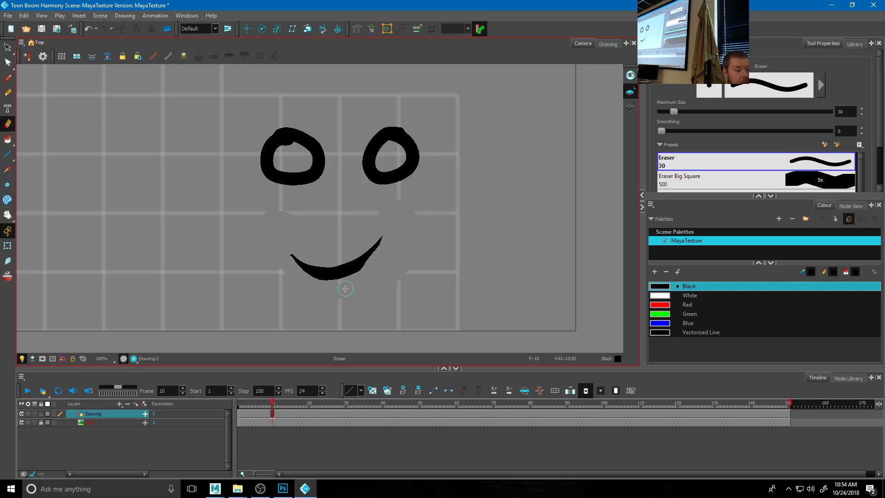
- Thicken the middle of the smile with the Brush and compare with the earlier smile
left_click(8, 78)
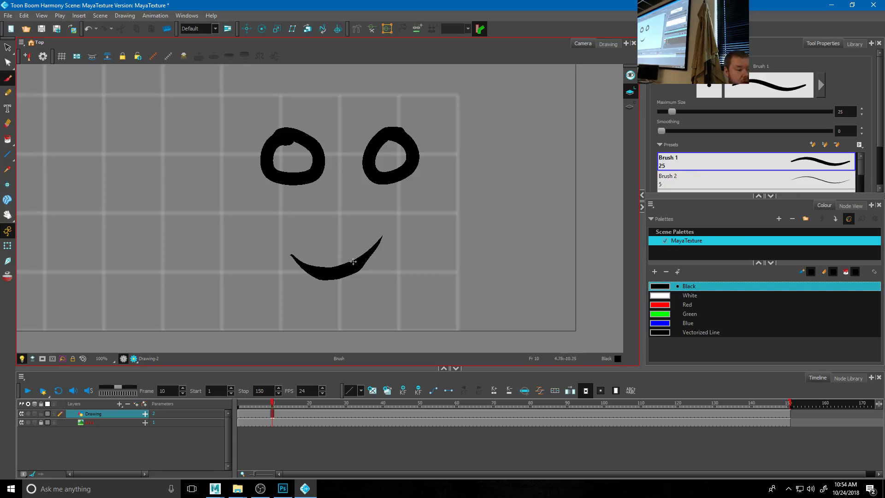
left_click_drag(353, 261, 325, 273)
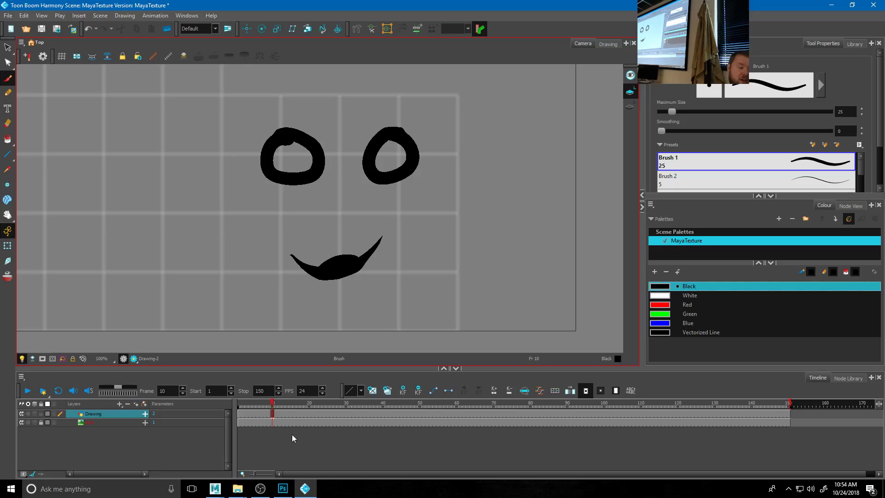
mouse_move(273, 411)
left_mouse_down()
mouse_move(256, 410)
mouse_move(272, 415)
mouse_move(261, 419)
left_mouse_up()
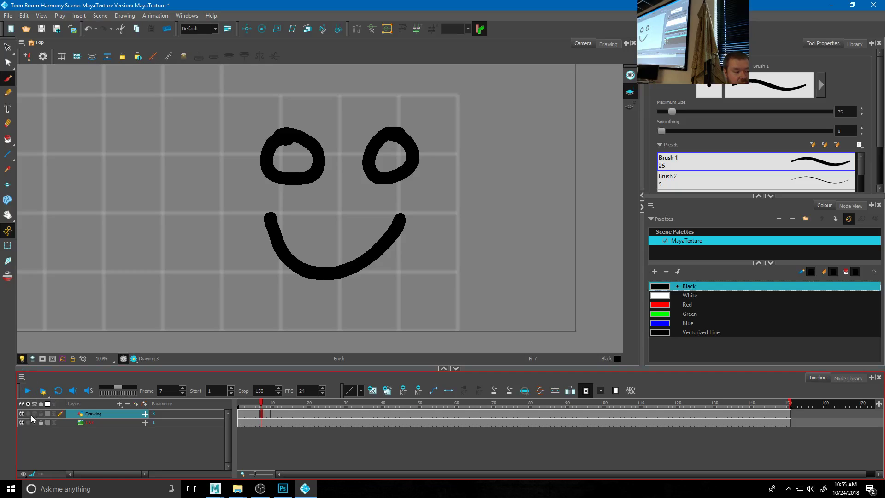
- Turn on onion skin and erase the smile's arms at frame 7 to thin it
key("alt+o")
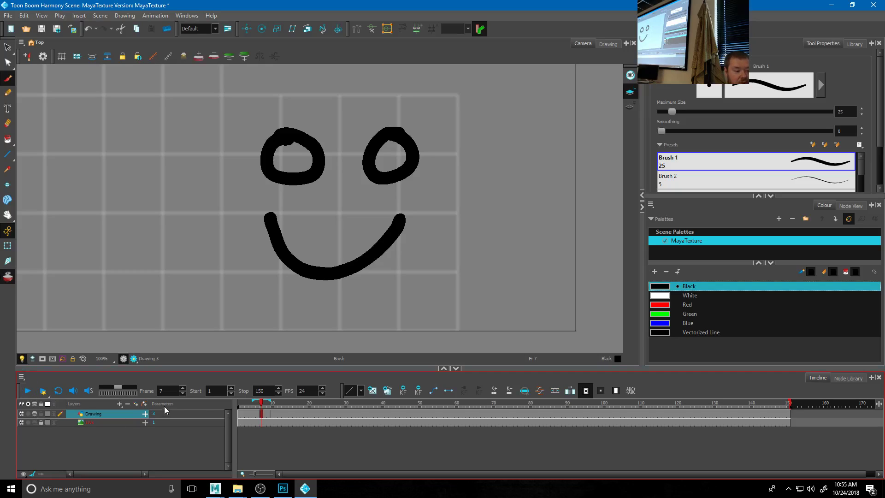
left_click_drag(272, 401, 275, 400)
left_click_drag(261, 402, 264, 402)
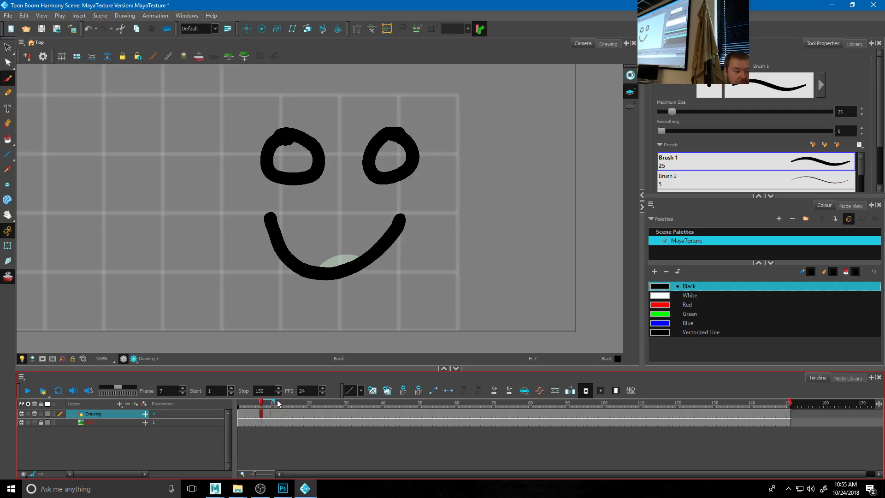
left_click(8, 124)
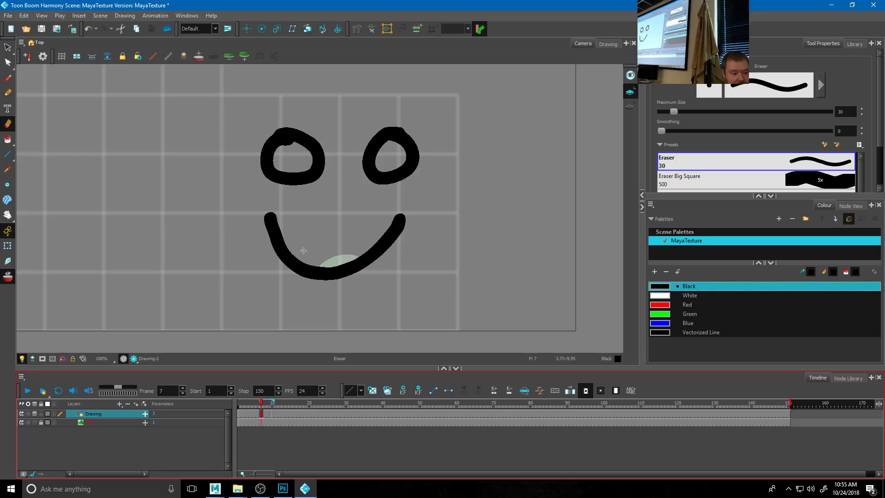
left_click_drag(291, 248, 270, 218)
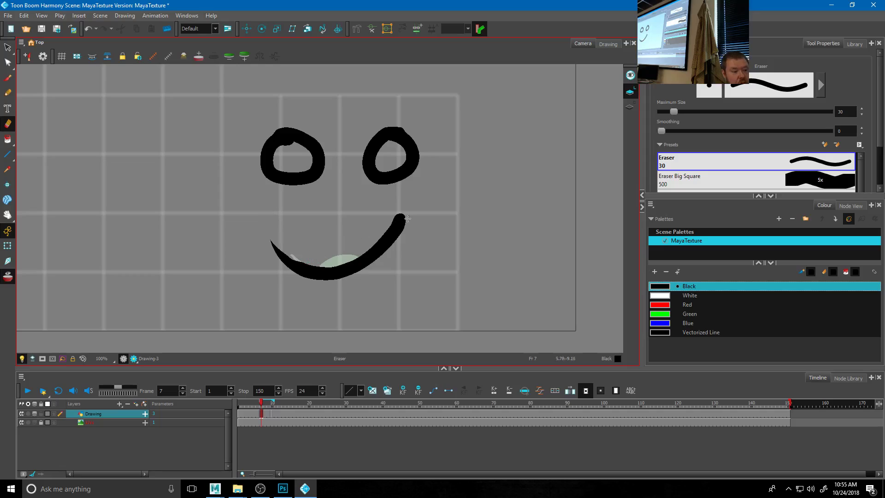
mouse_move(411, 206)
left_mouse_down()
mouse_move(367, 245)
mouse_move(411, 207)
mouse_move(366, 247)
mouse_move(328, 253)
mouse_move(346, 266)
mouse_move(309, 274)
left_mouse_up()
left_click(7, 78)
mouse_move(259, 405)
left_mouse_down()
mouse_move(248, 406)
mouse_move(276, 406)
mouse_move(244, 406)
mouse_move(284, 408)
left_mouse_up()
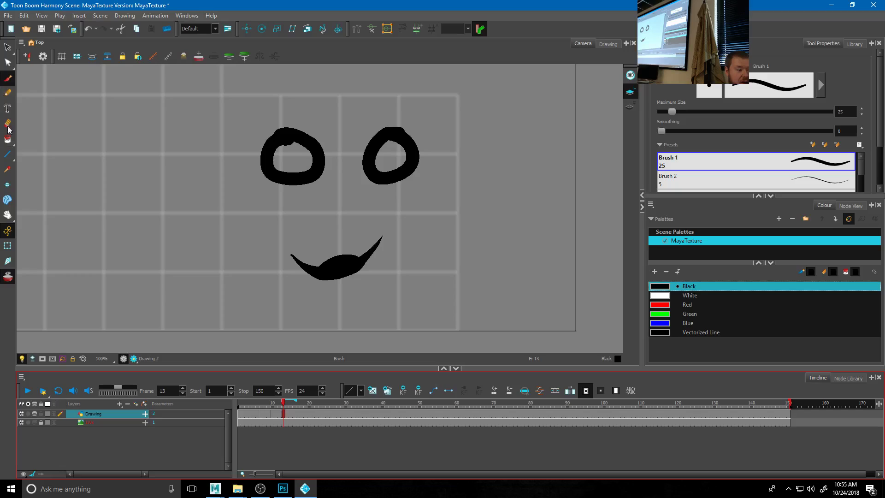
- Duplicate the drawing at frame 13 and erase its whole mouth stroke
left_click(387, 391)
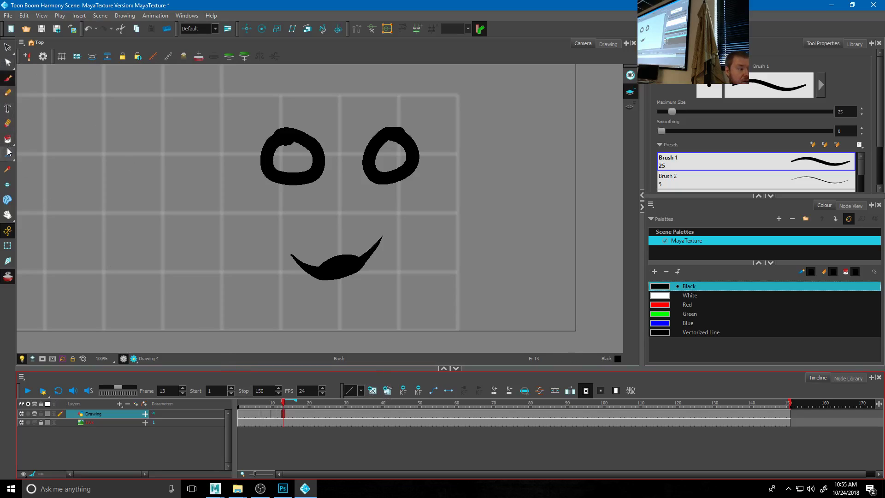
left_click(8, 123)
mouse_move(386, 232)
left_mouse_down()
mouse_move(354, 270)
mouse_move(320, 282)
mouse_move(353, 255)
mouse_move(344, 268)
mouse_move(293, 257)
mouse_move(297, 264)
mouse_move(339, 255)
mouse_move(328, 276)
mouse_move(351, 279)
mouse_move(334, 274)
mouse_move(341, 259)
mouse_move(350, 279)
left_mouse_up()
left_click(8, 78)
- Copy the frame 7 thin-smile cell and paste it at frame 20
mouse_move(286, 403)
left_mouse_down()
mouse_move(241, 403)
mouse_move(296, 403)
mouse_move(216, 393)
left_mouse_up()
left_click(295, 402)
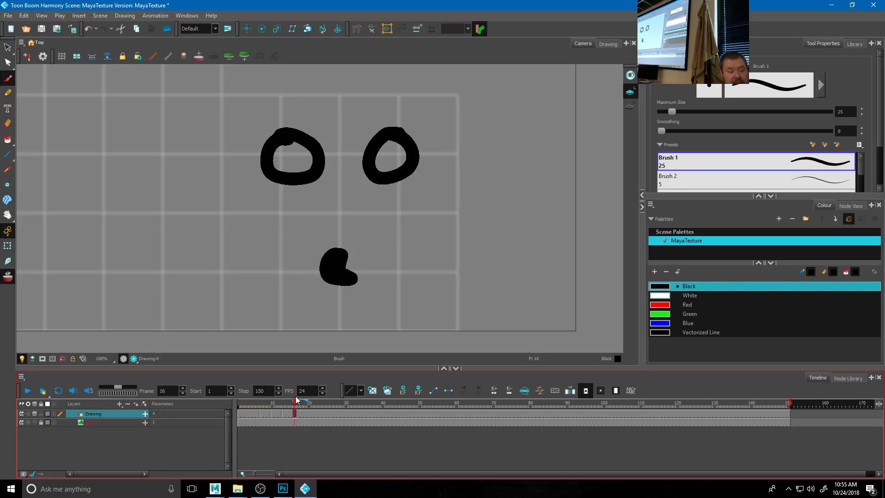
left_click_drag(296, 400, 264, 407)
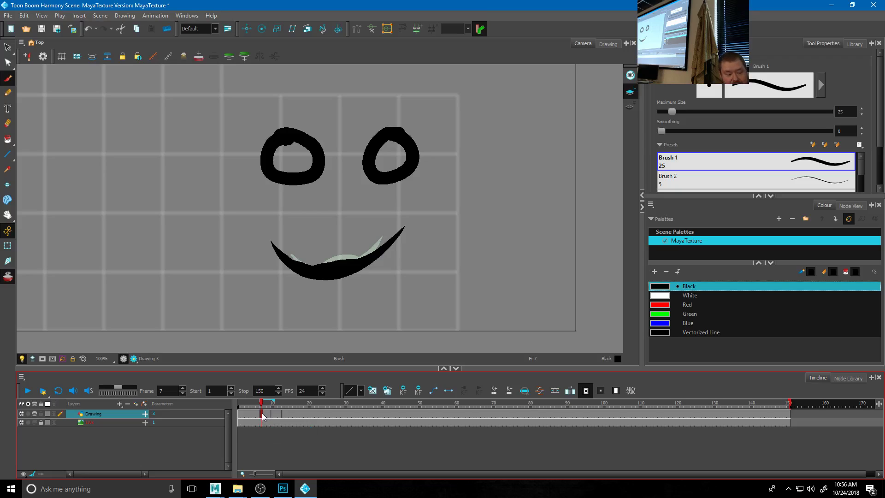
right_click(263, 417)
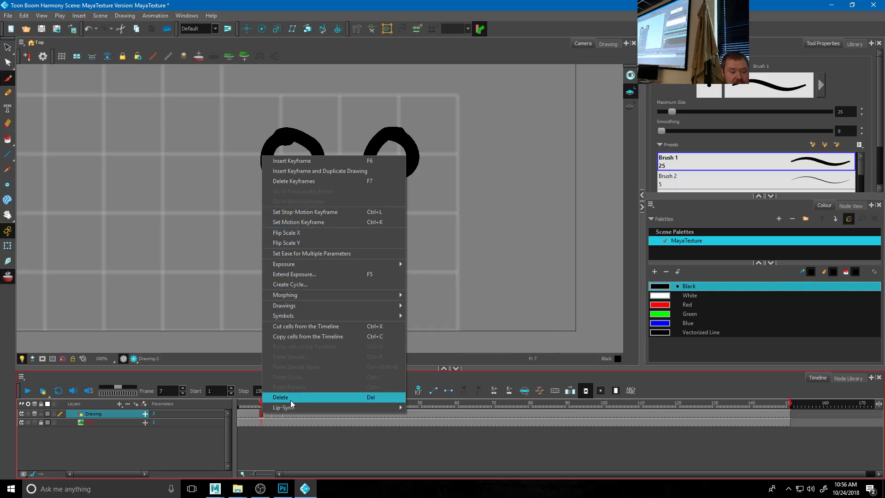
left_click(293, 337)
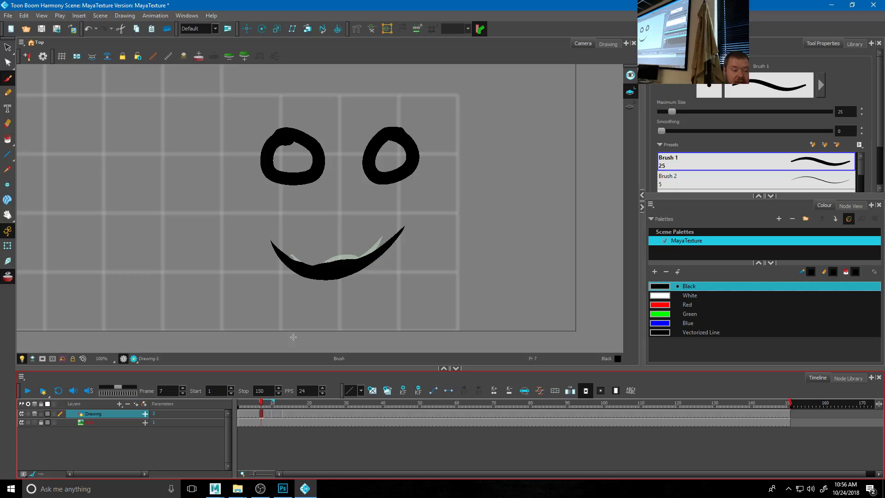
left_click(309, 414)
right_click(310, 414)
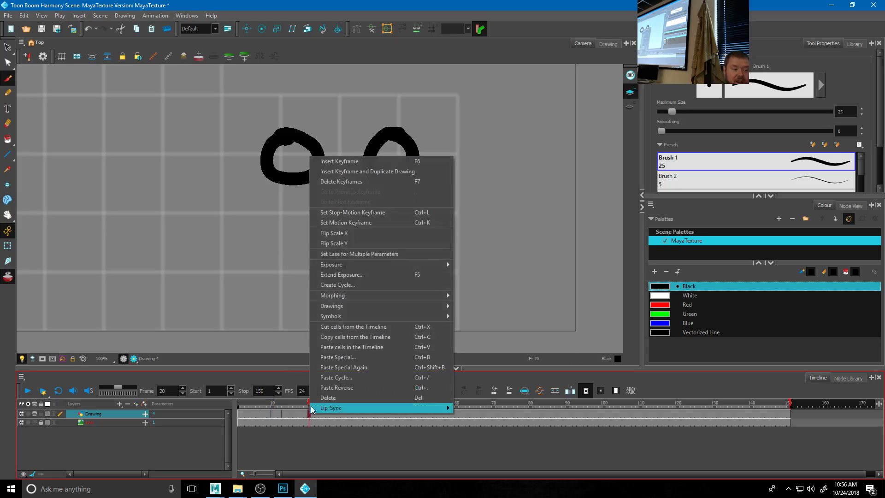
left_click(344, 351)
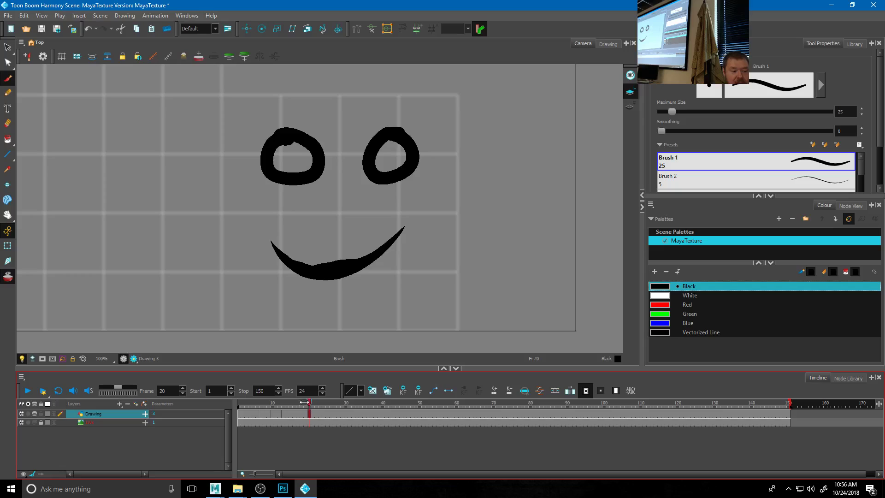
mouse_move(309, 405)
left_mouse_down()
mouse_move(267, 406)
mouse_move(336, 409)
left_mouse_up()
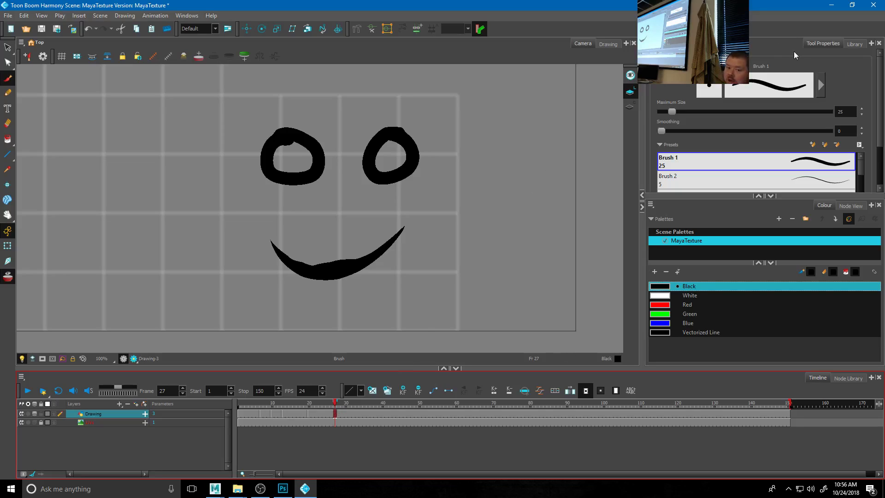
- Show the Library and step through frames 7, 9, 10, 13 and 20 to review the mouths
left_click(856, 44)
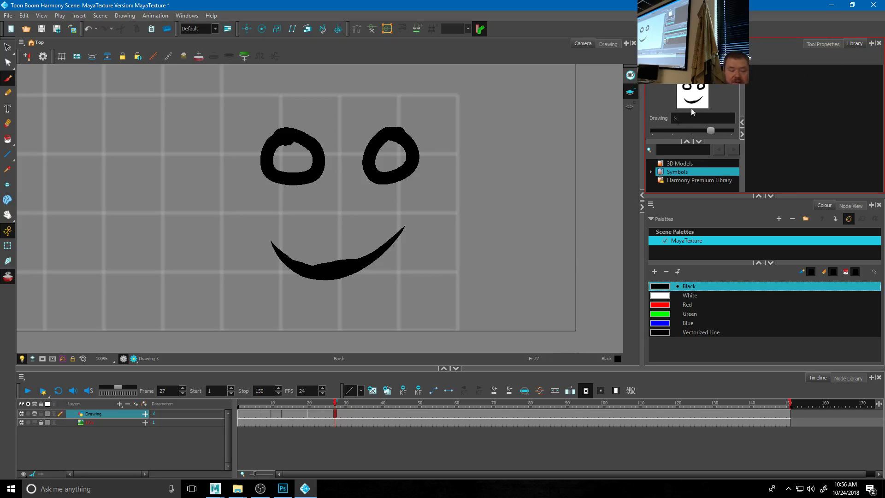
left_click(310, 413)
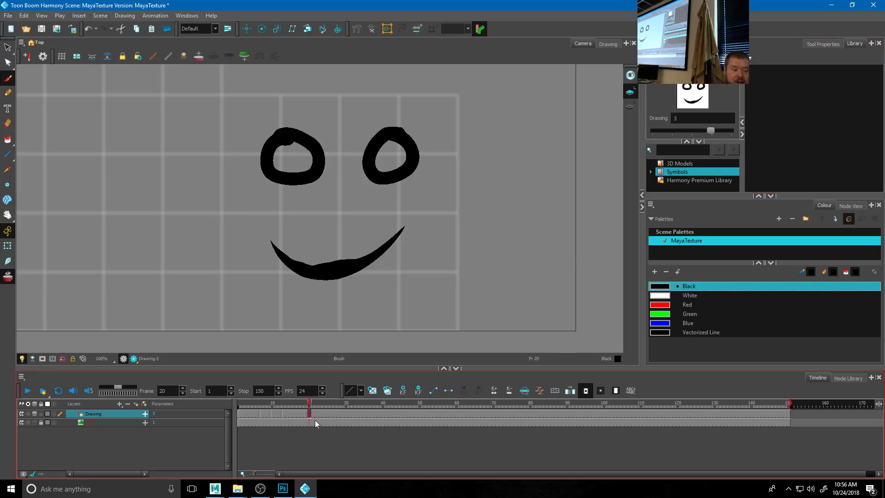
left_click(282, 415)
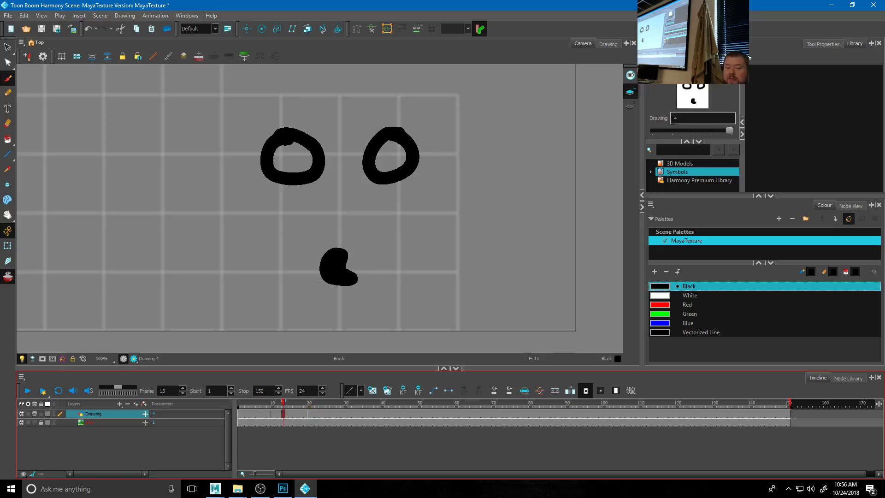
left_click(271, 418)
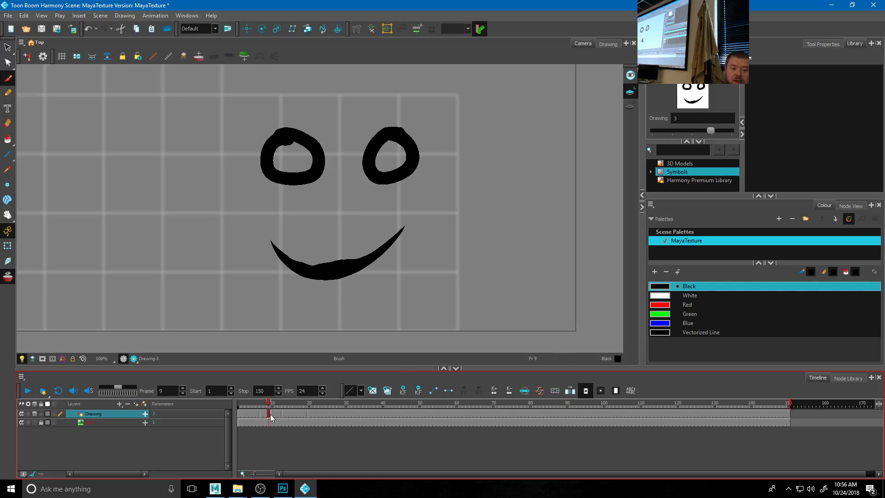
left_click(261, 418)
left_click_drag(261, 418, 237, 411)
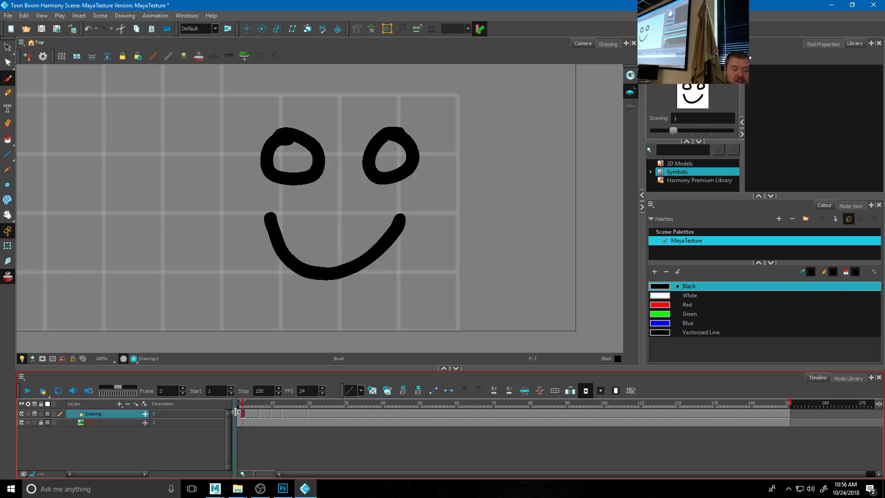
left_click(261, 418)
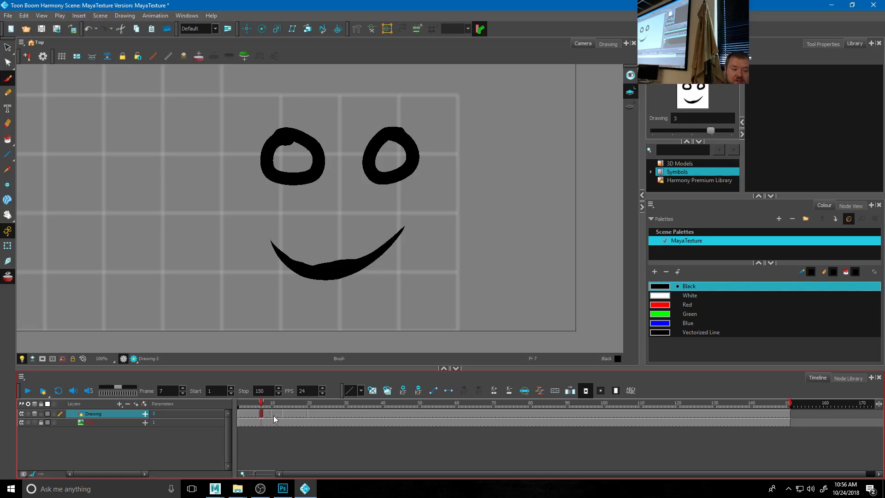
left_click(274, 418)
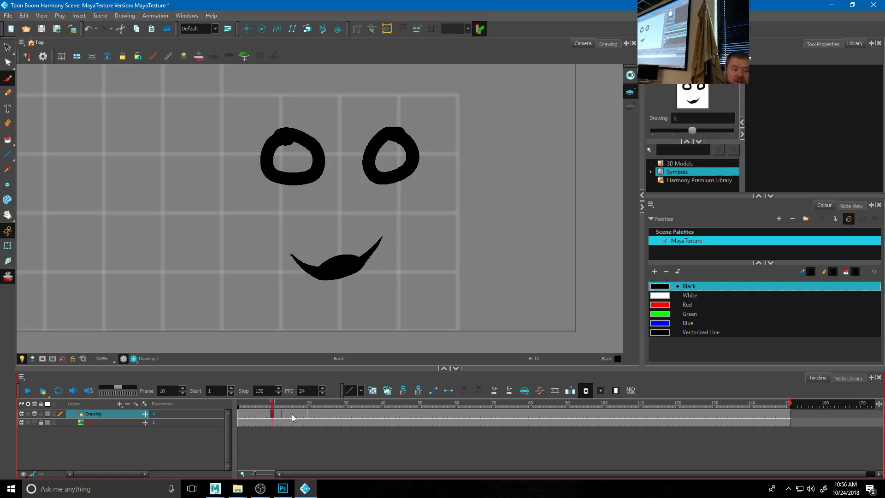
left_click(284, 417)
left_click(309, 416)
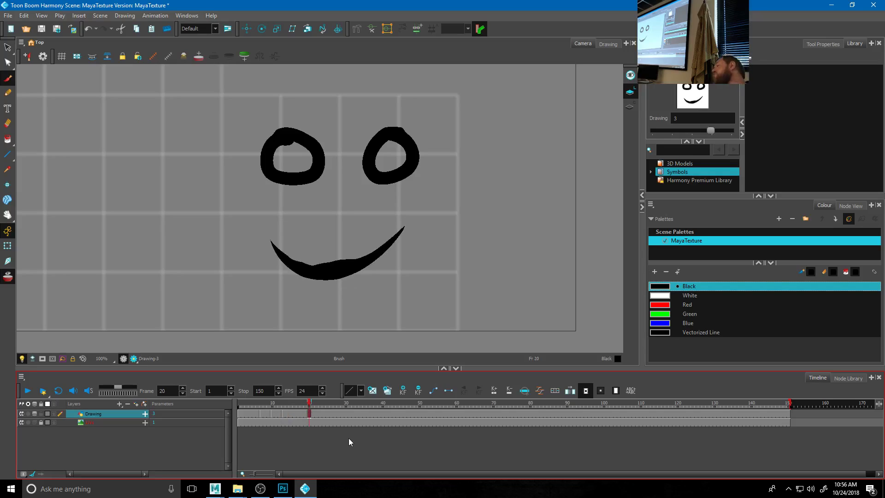
- Swap frame 24 to drawing 2 and frame 29 to drawing 1
left_click(323, 412)
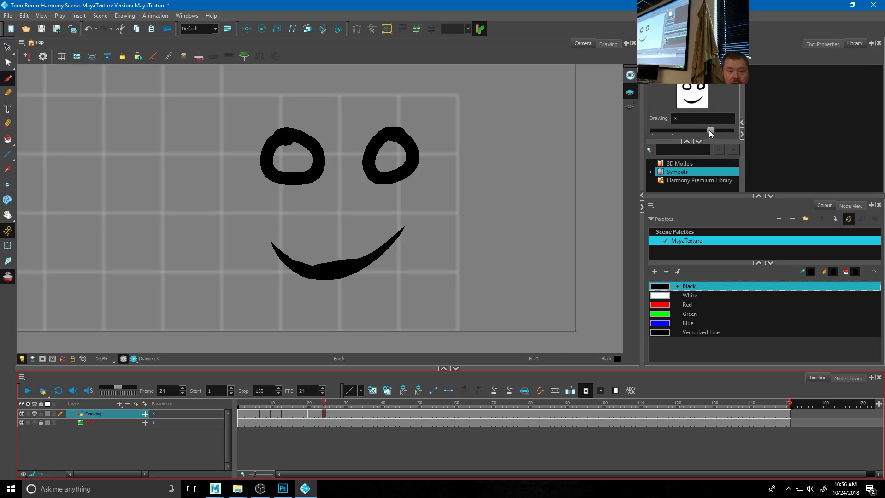
left_click_drag(711, 131, 692, 131)
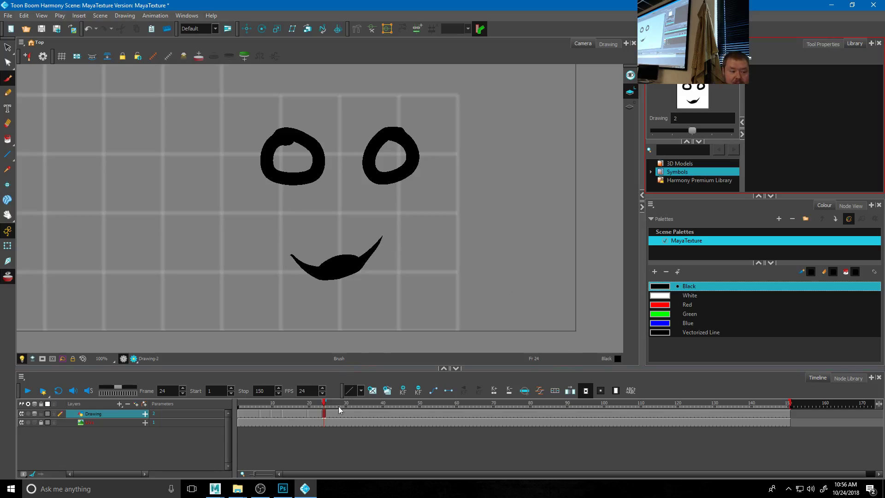
left_click(325, 404)
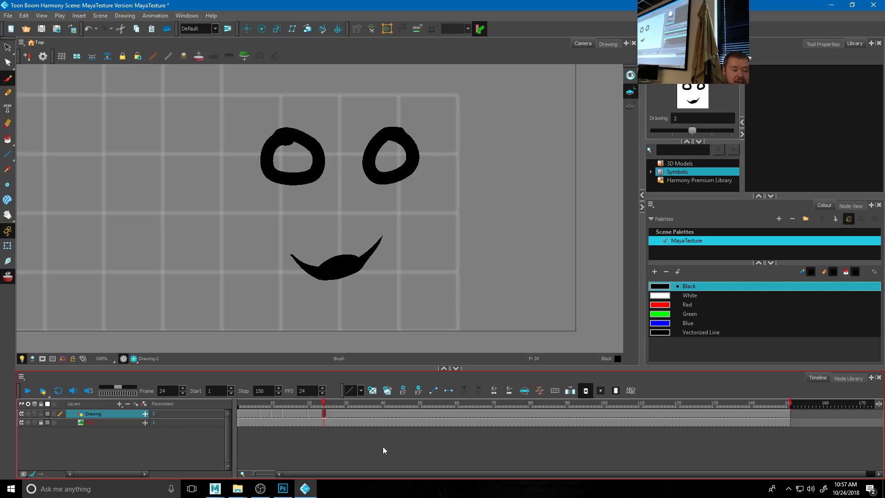
left_click(340, 405)
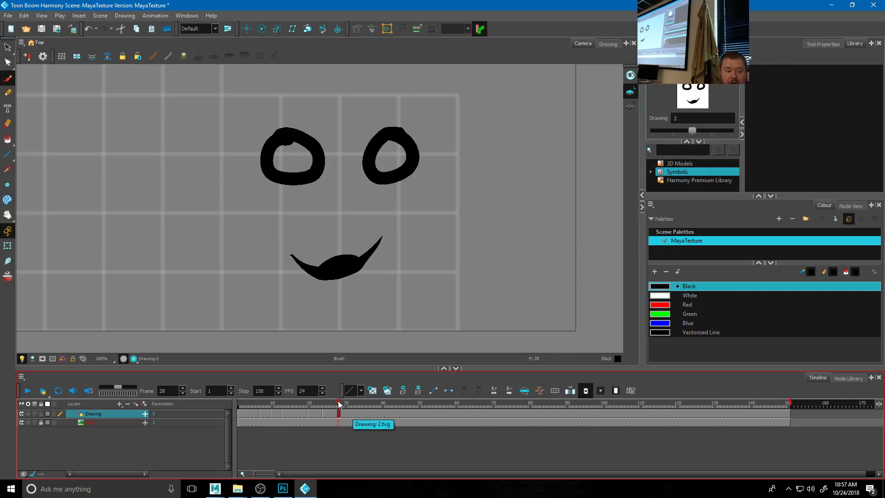
left_click(353, 404)
left_click_drag(354, 405, 344, 406)
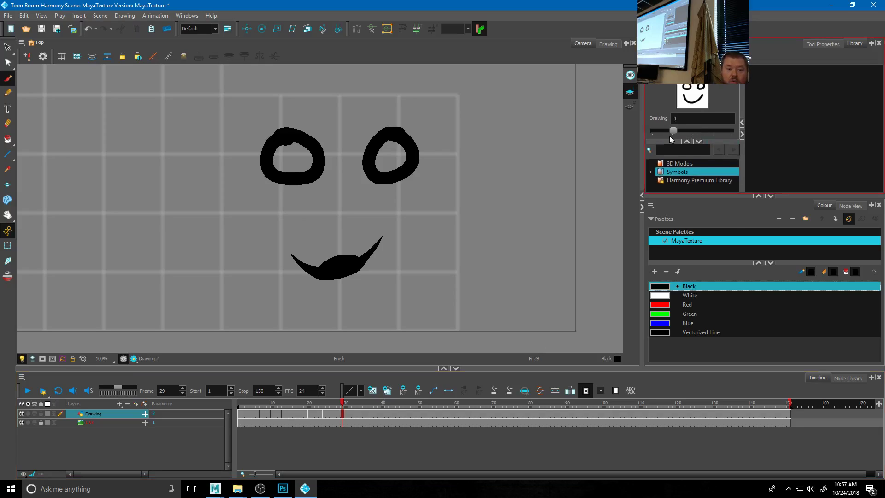
left_click_drag(691, 129, 655, 131)
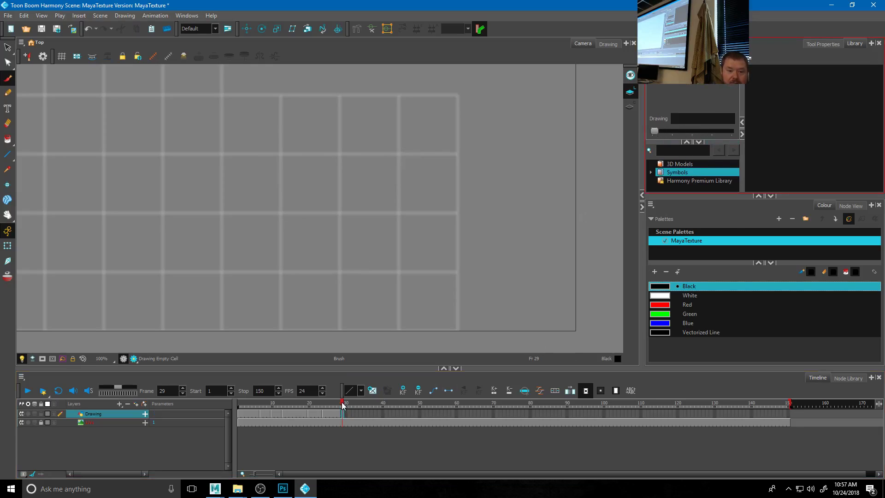
left_click_drag(659, 134, 673, 132)
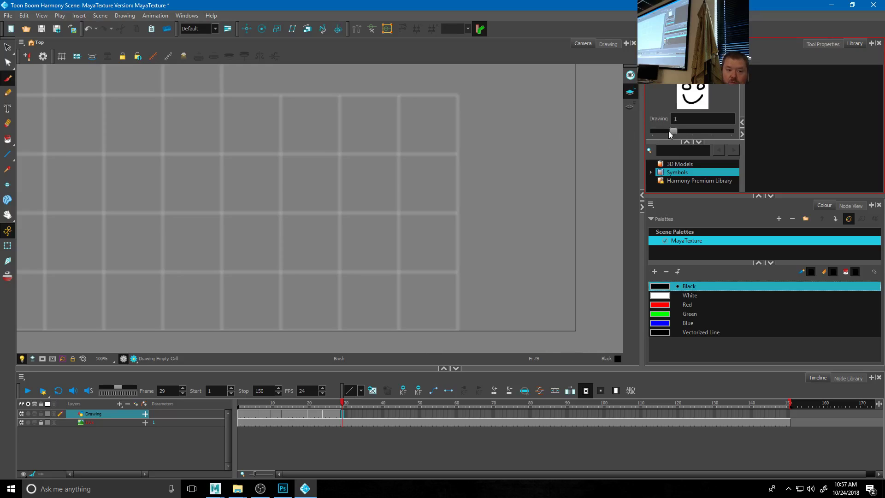
- Set frame 34 to drawing 2 and frame 58 to drawing 3
left_click(359, 404)
left_click(361, 405)
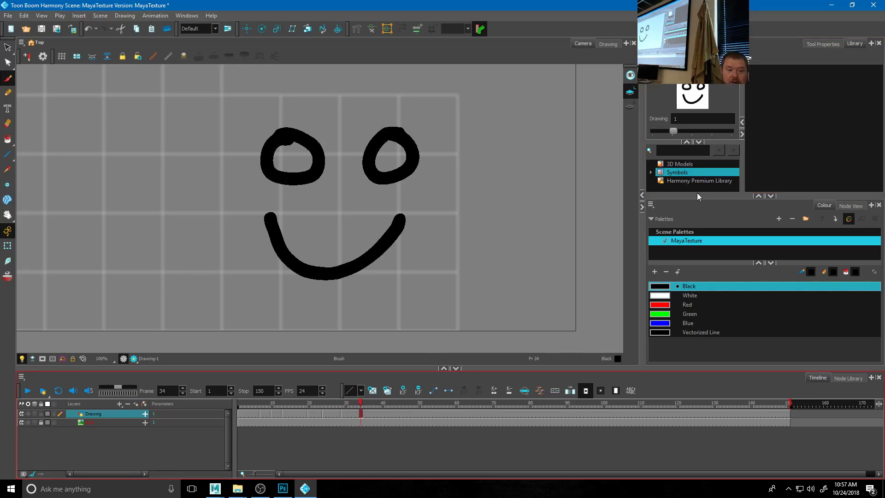
left_click_drag(674, 132, 692, 133)
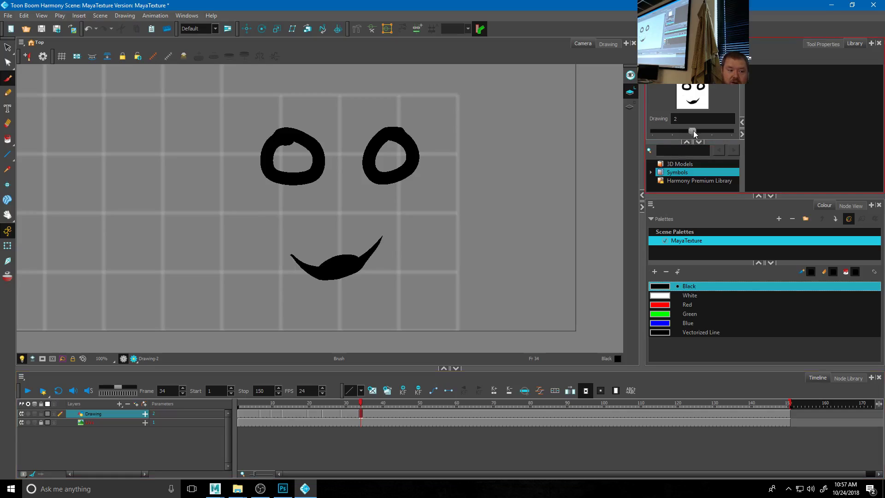
left_click(449, 415)
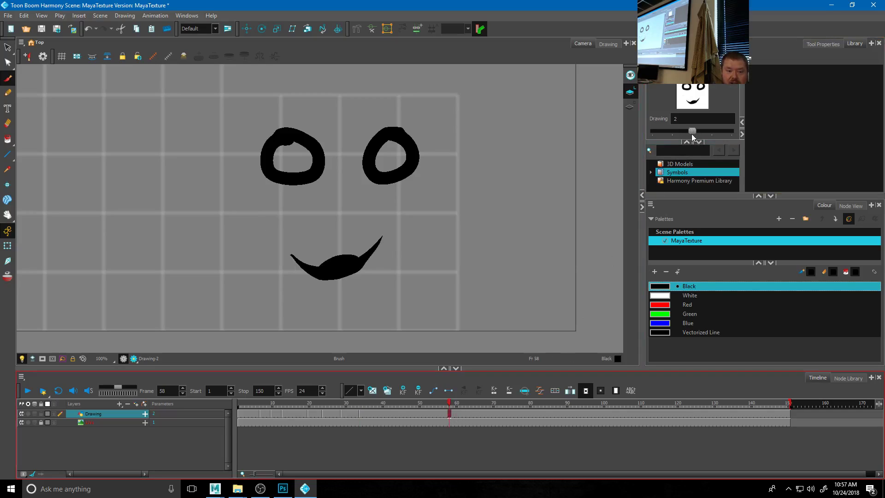
left_click_drag(692, 134, 714, 133)
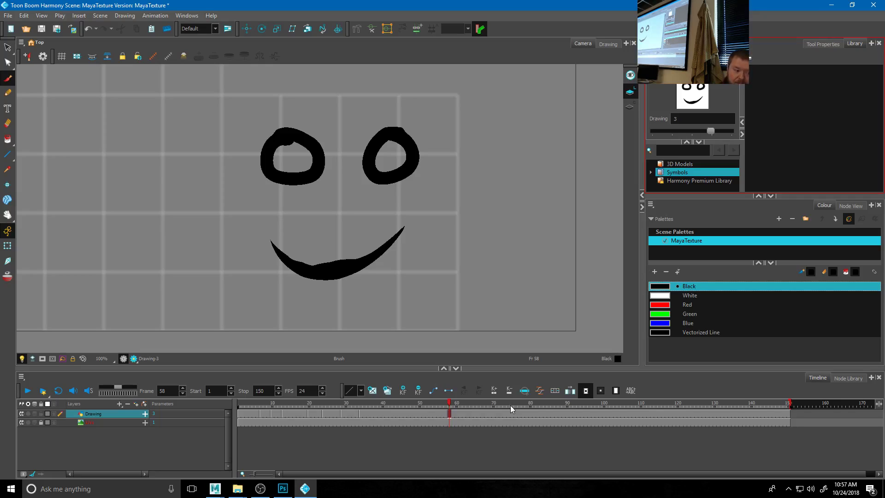
- Play the mouth animation back from frame 1
left_click(28, 391)
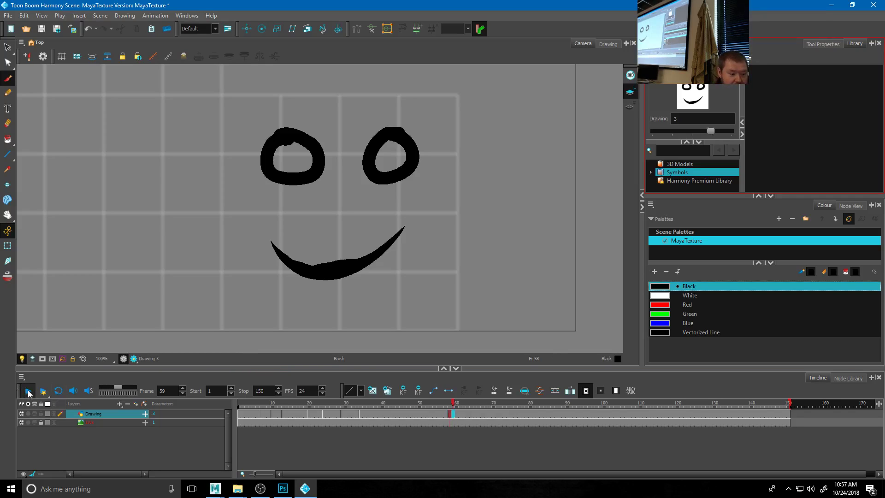
left_click(240, 408)
left_click(29, 391)
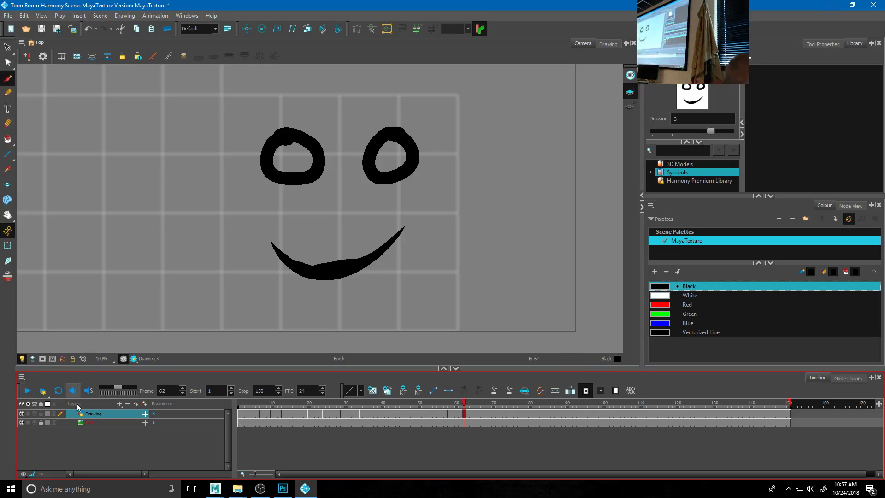
- Hide the UVs grid layer and recentre the Camera view on the face
left_click(21, 423)
scroll(328, 197, "down", 5)
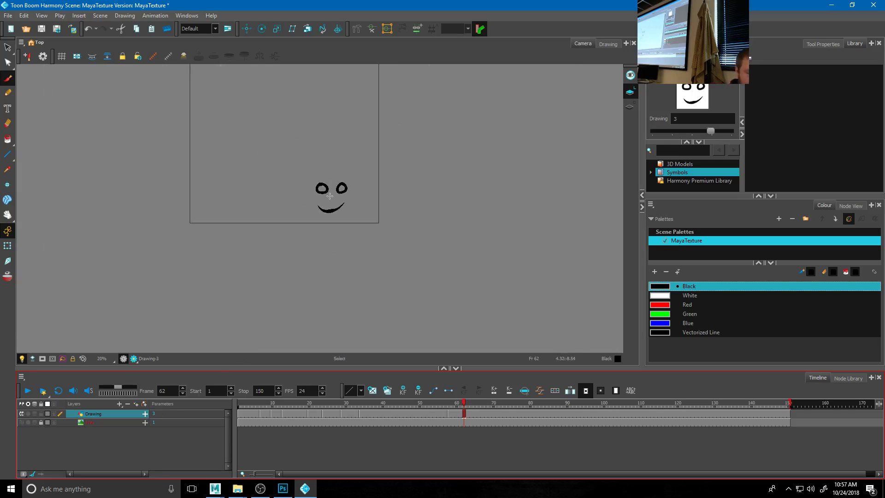
mouse_move(316, 167)
left_mouse_down()
mouse_move(332, 231)
mouse_move(324, 209)
left_mouse_up()
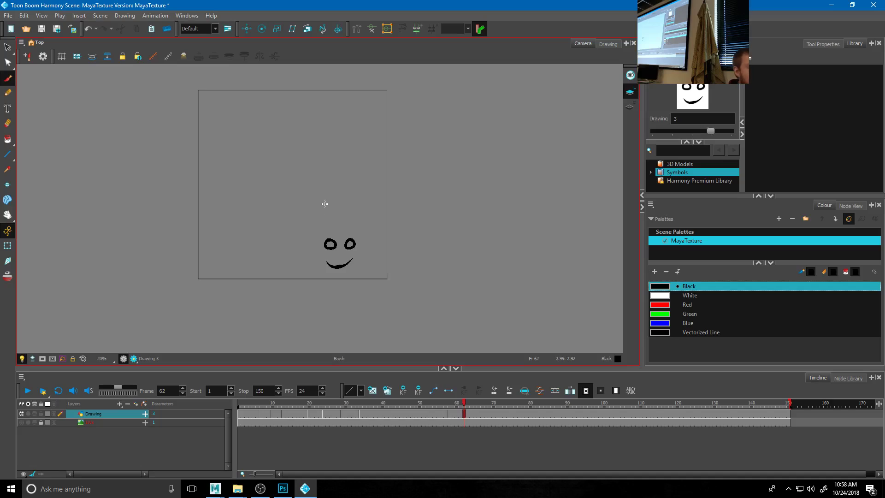
- Check the File > Export commands, then switch the right panel to Node View
left_click(8, 15)
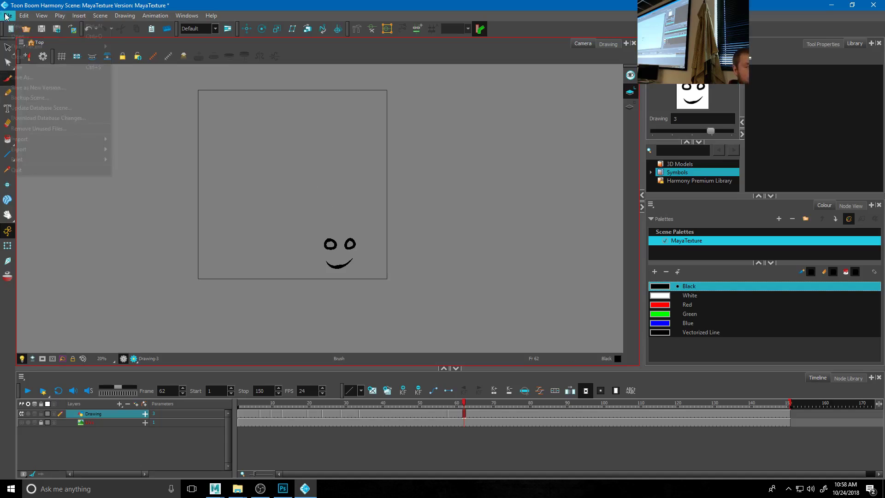
mouse_move(69, 150)
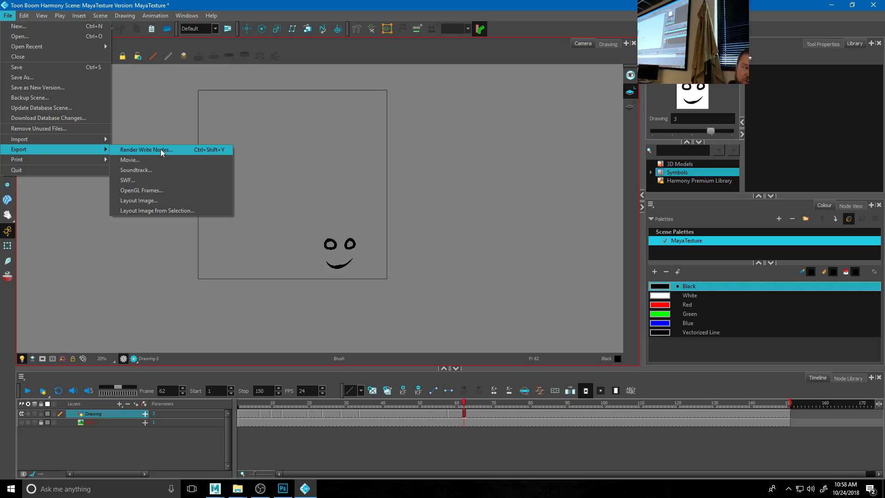
left_click(864, 206)
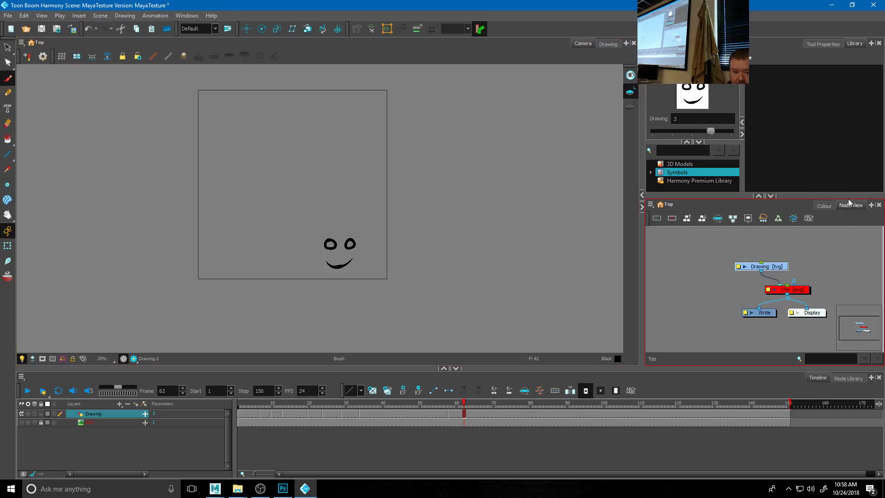
- Route Drawing and UVs through a Composite node and show the Write node's Layer Properties
mouse_move(764, 272)
left_mouse_down()
mouse_move(788, 245)
mouse_move(803, 298)
mouse_move(773, 294)
mouse_move(852, 272)
mouse_move(858, 258)
left_mouse_up()
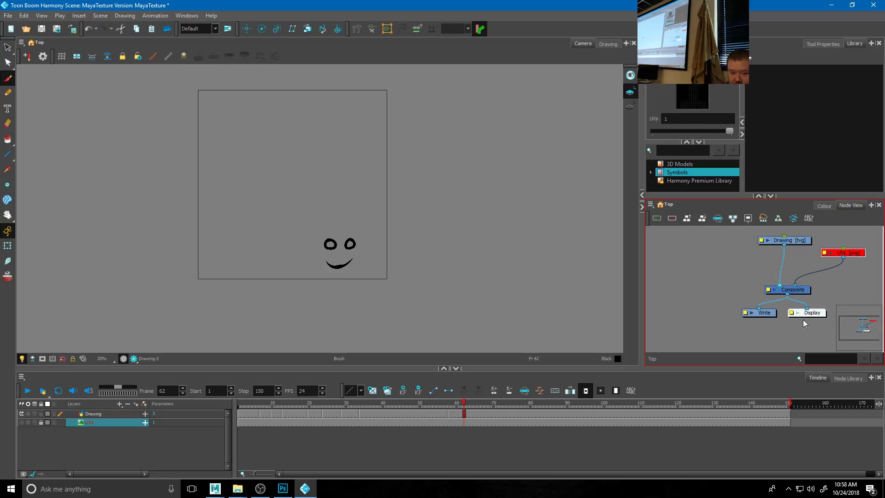
left_click(766, 315)
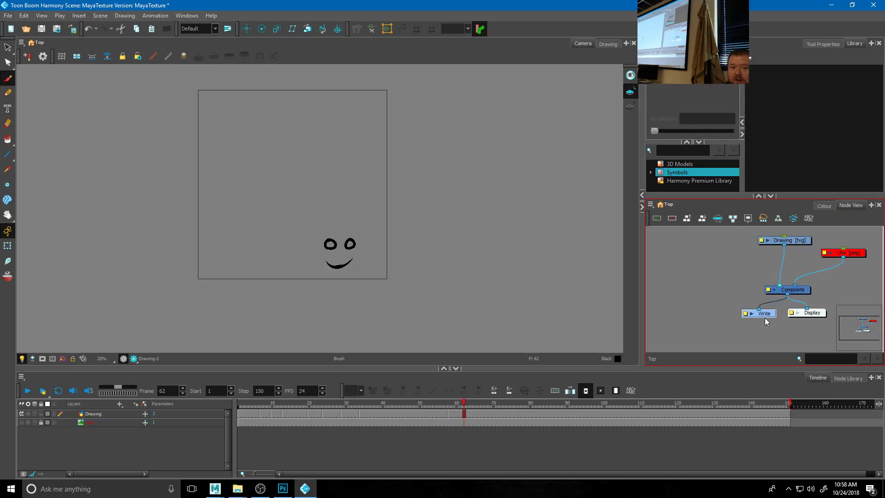
left_click_drag(766, 318, 757, 316)
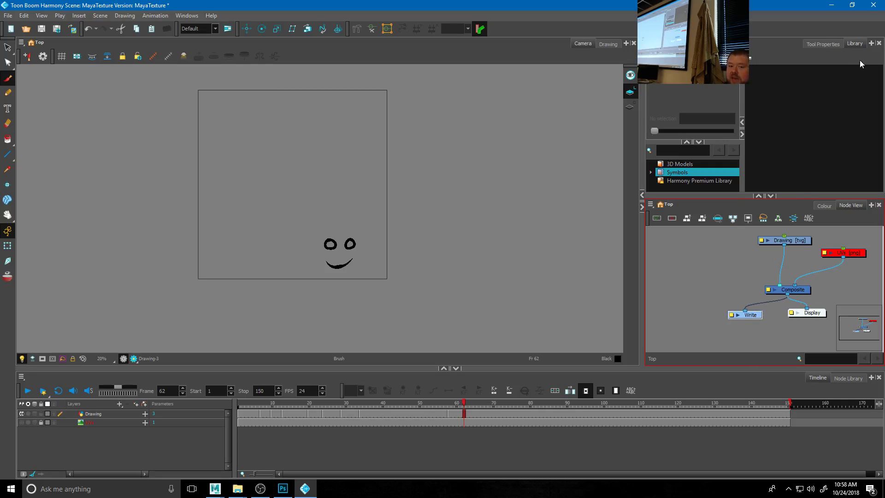
left_click(872, 43)
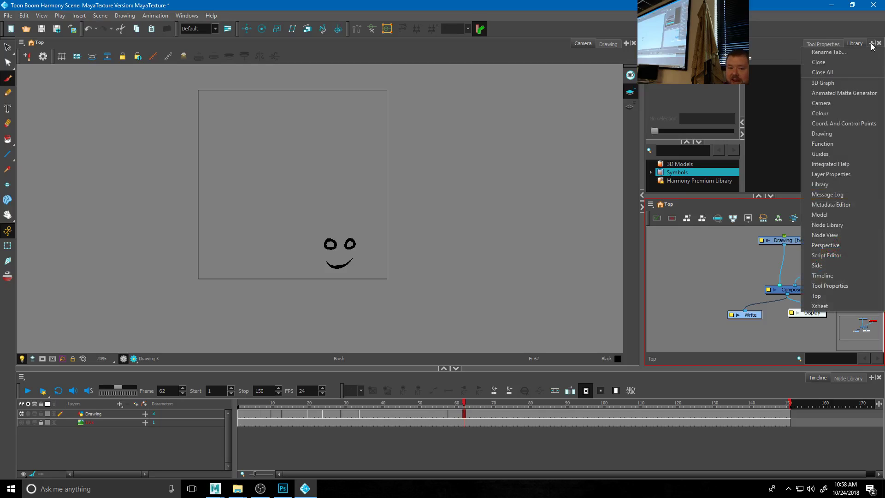
left_click(837, 174)
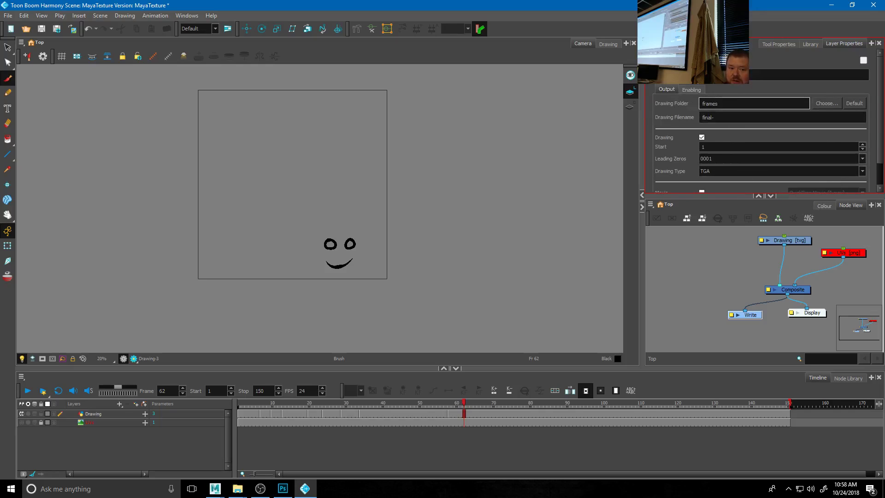
- Review the Write node's frames folder and final- filename, and set its drawing type to JPG
double_click(711, 103)
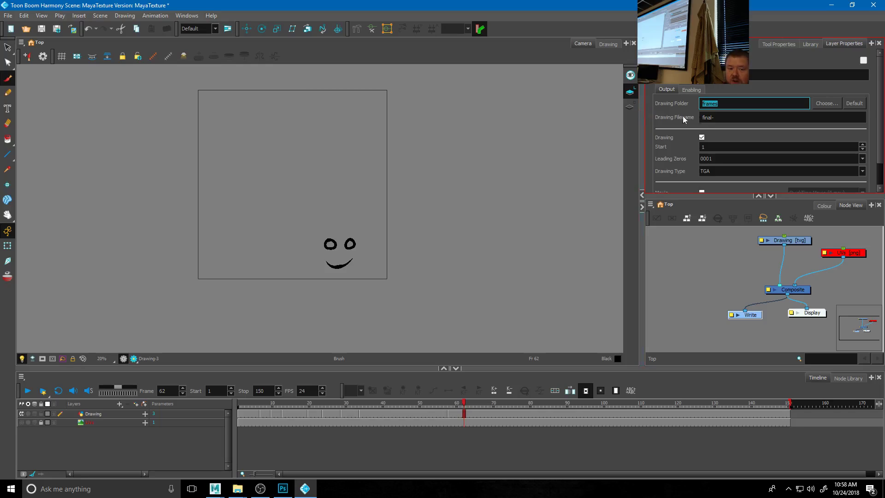
key("Tab")
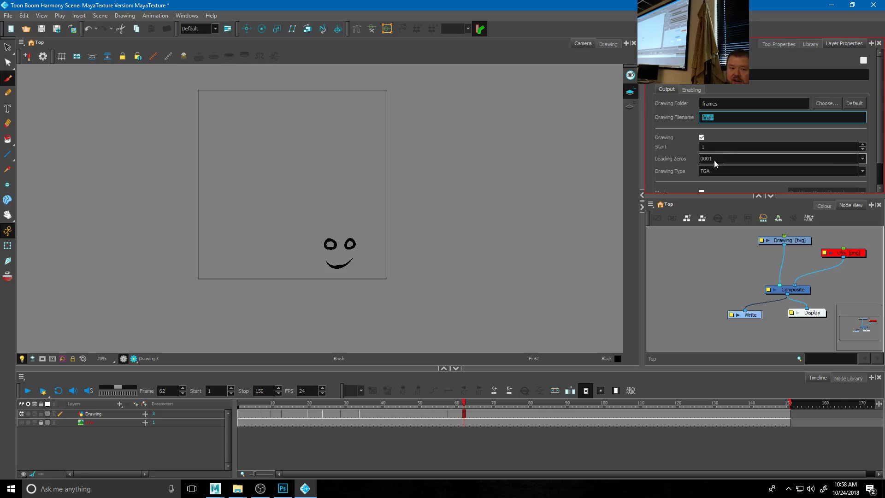
left_click(726, 147)
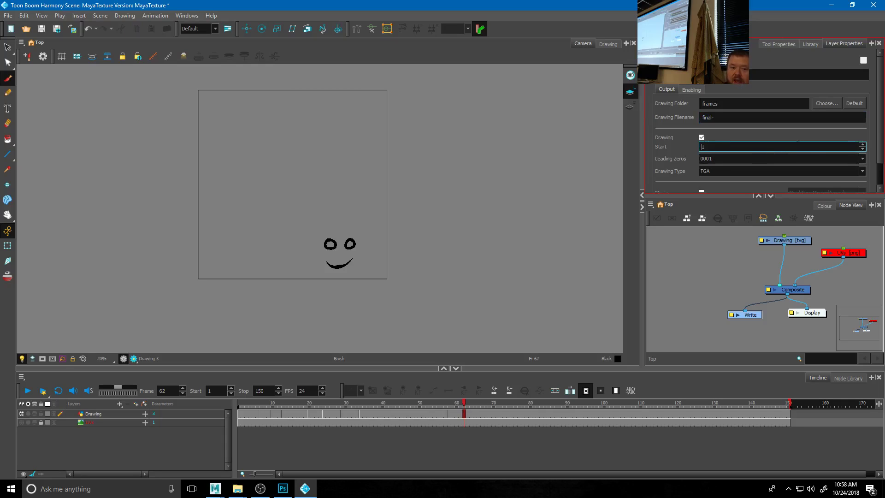
scroll(878, 192, "down", 2)
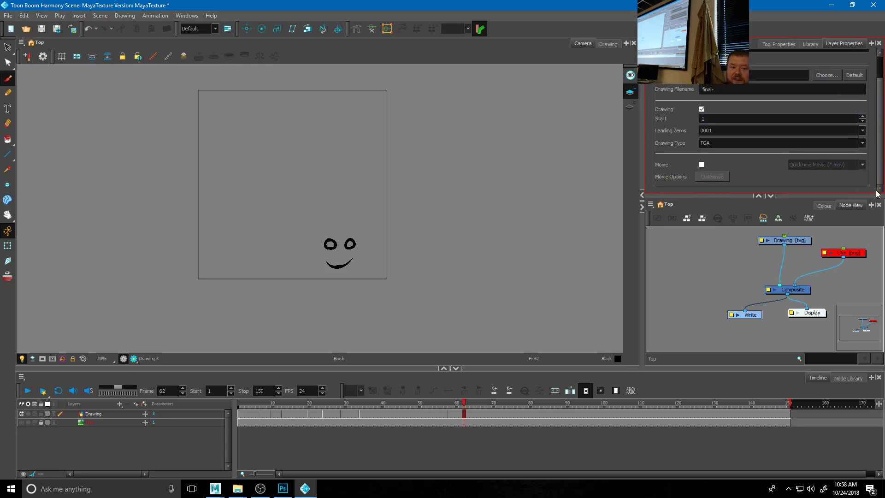
left_click(711, 145)
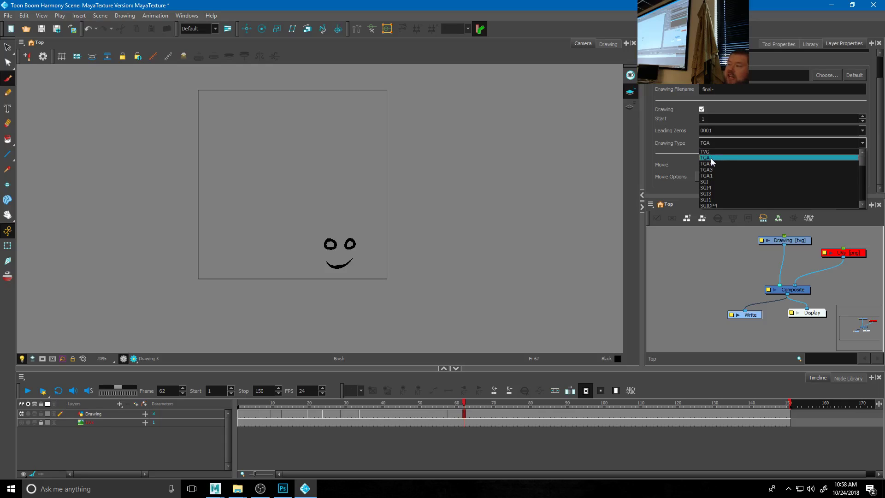
left_click(711, 159)
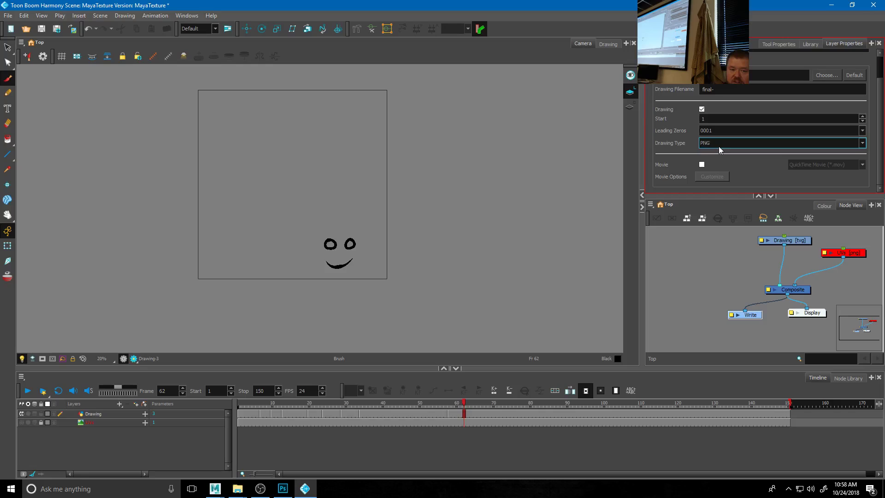
scroll(719, 147, "down", 1)
scroll(718, 145, "down", 1)
- Render all 150 frames (1 to 150) with File > Export > Render Write Nodes
scroll(258, 117, "up", 1)
left_click(9, 16)
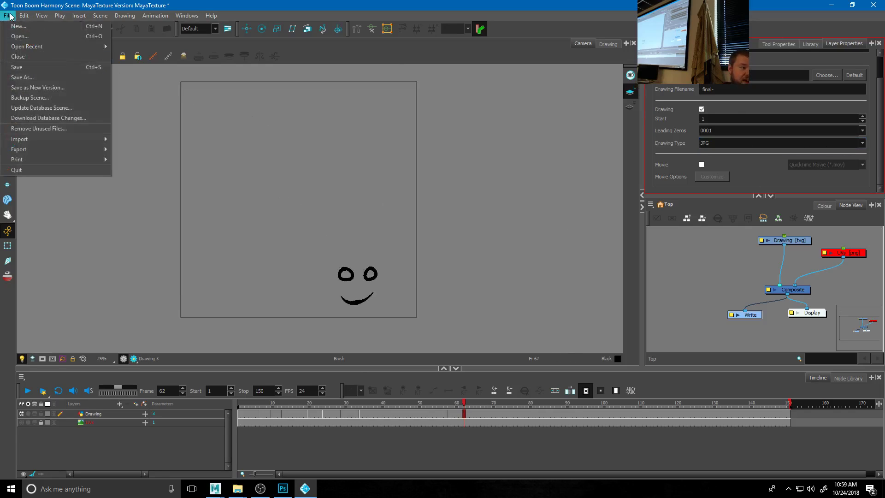
mouse_move(37, 151)
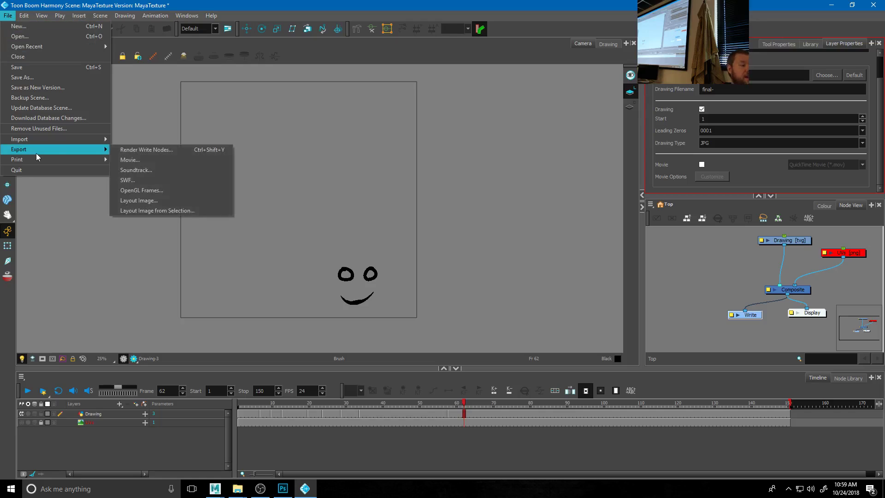
left_click(172, 154)
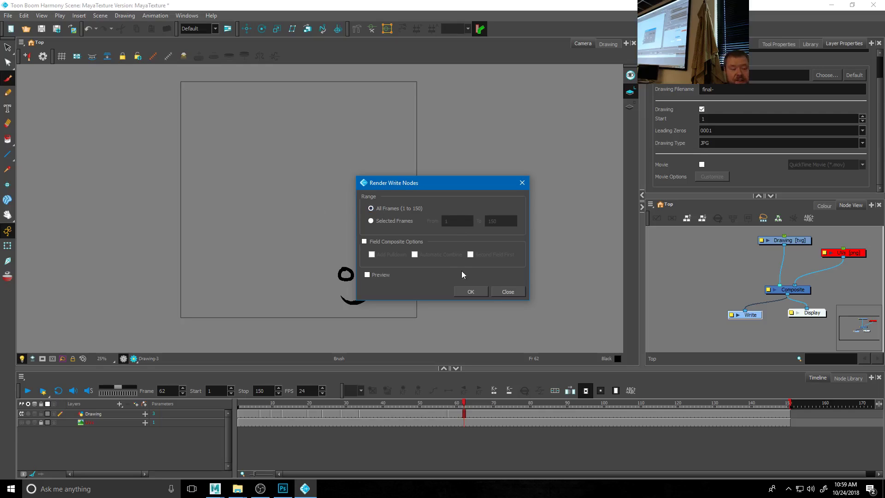
left_click(470, 292)
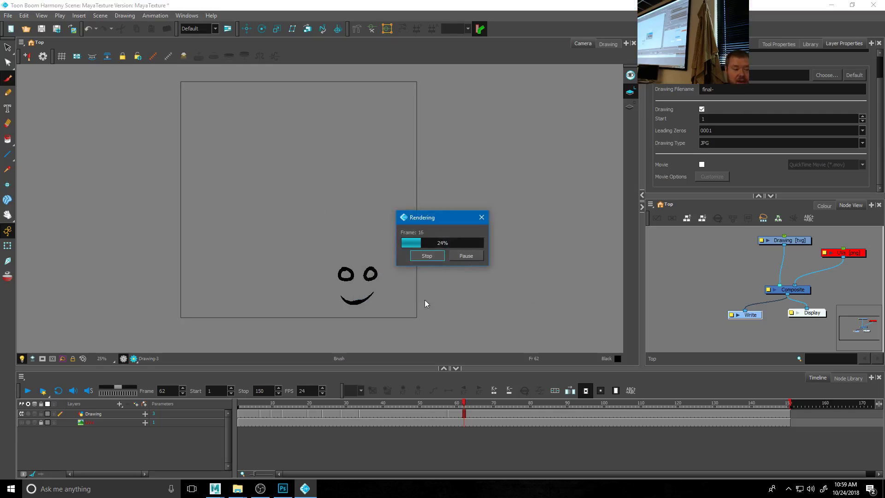
mouse_move(237, 488)
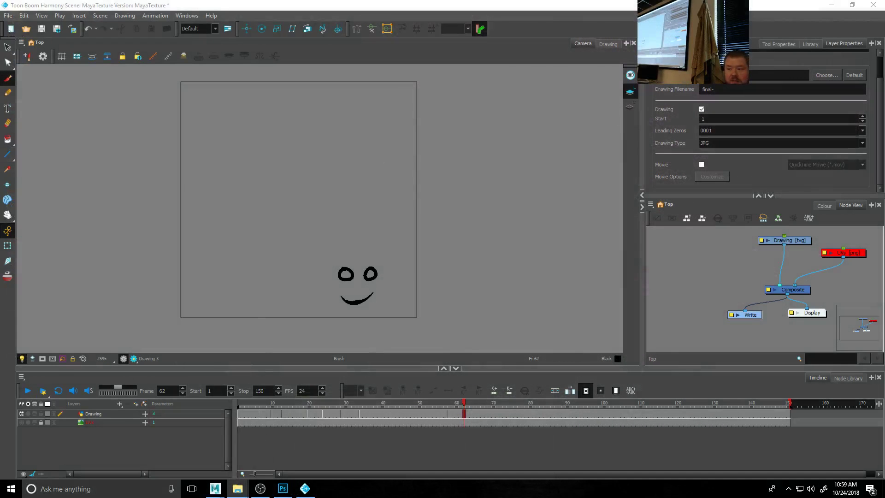
- Open the Documents\MayaTexture\frames folder in Explorer to find the final- JPG renders
left_click(238, 489)
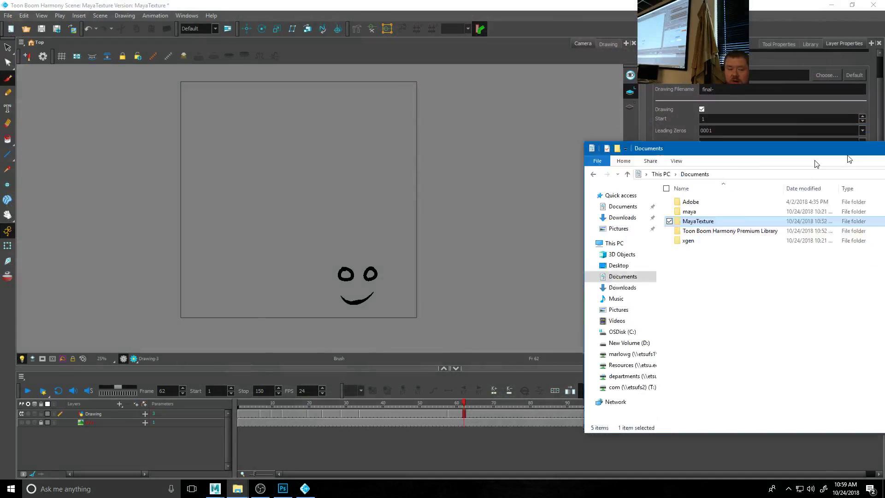
left_click_drag(848, 144, 317, 54)
double_click(183, 129)
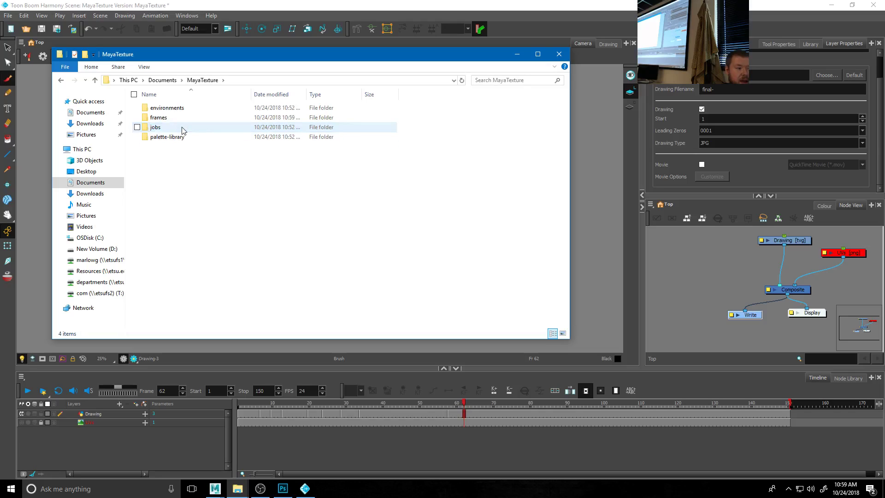
double_click(163, 121)
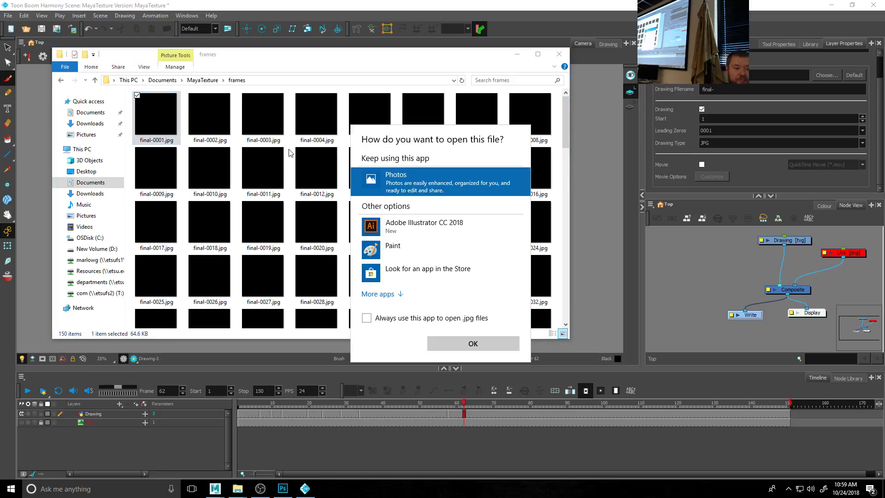
- Preview final-0001.jpg and the next frame in Photos, find them all black, and return to Harmony
key("Return")
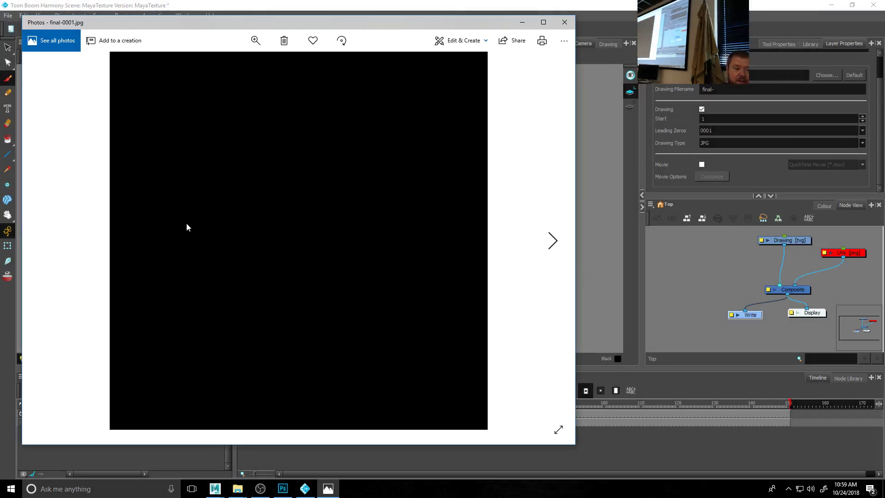
left_click(554, 242)
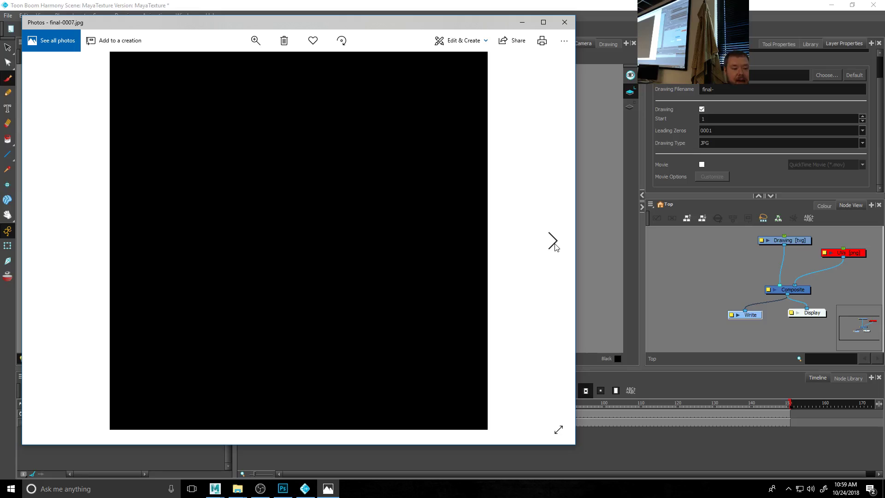
left_click(565, 23)
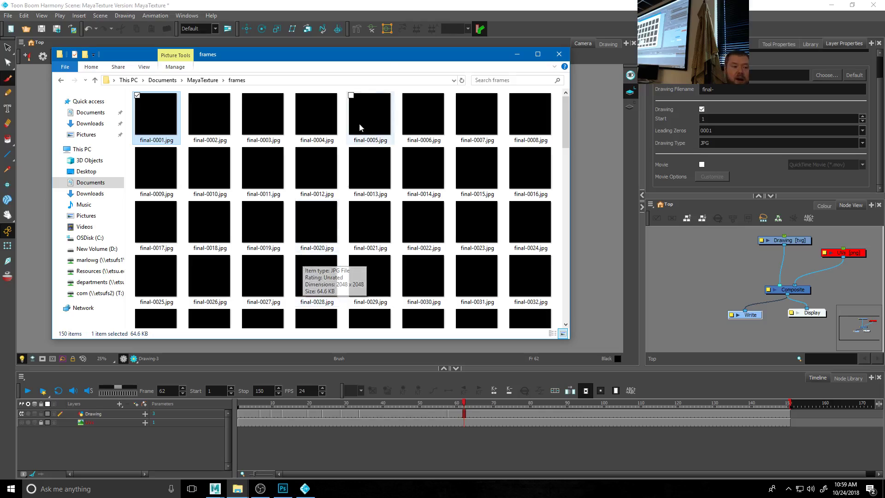
left_click(423, 42)
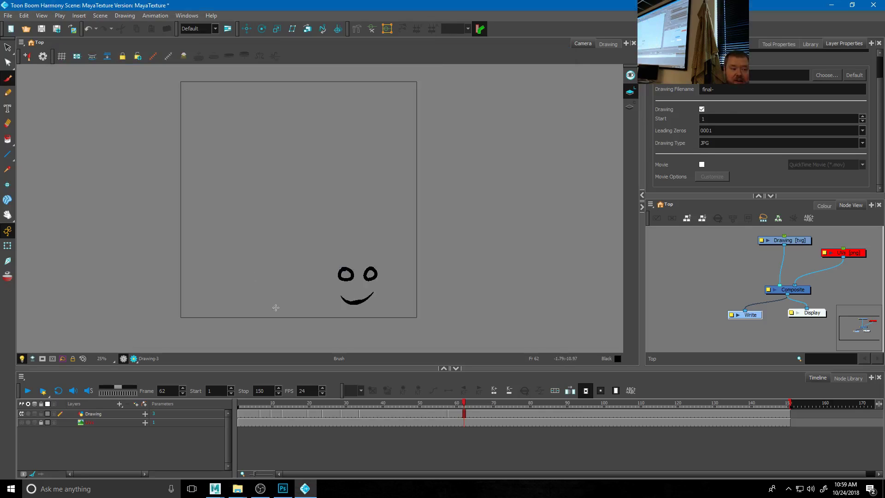
- Toggle Render Preview on and back off to check how the scene renders
left_click(134, 359)
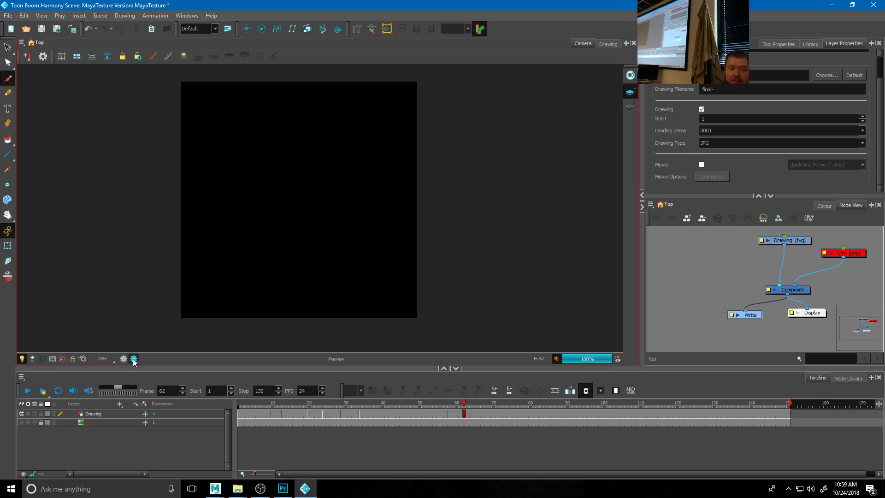
left_click(124, 358)
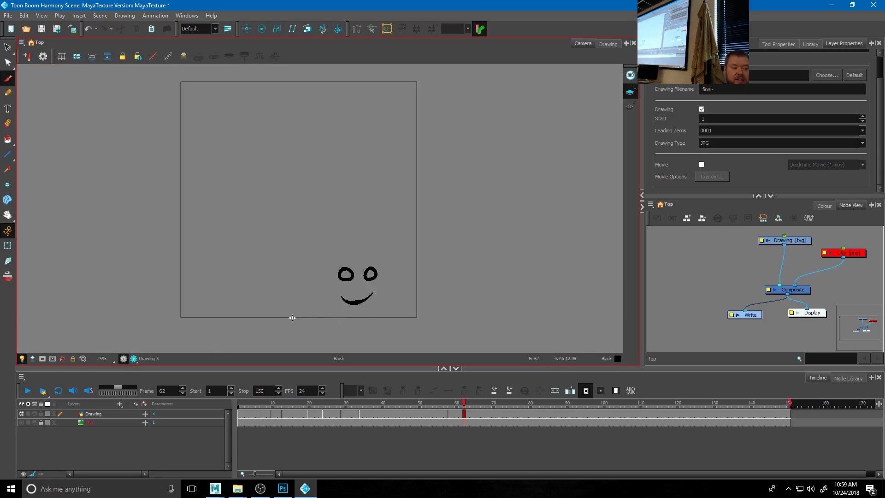
left_click(2, 233)
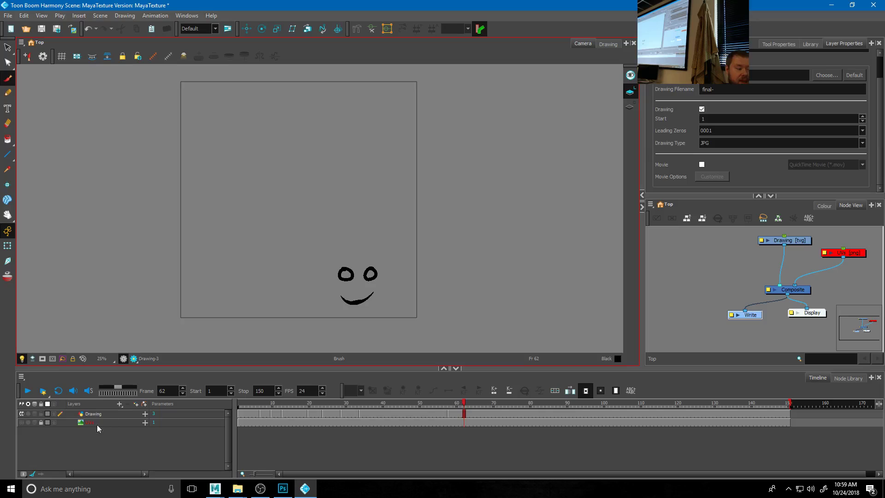
- Add two white colour-card layers, Colour-Card and Colour-Card_1, then select the bottom layer
left_click(120, 405)
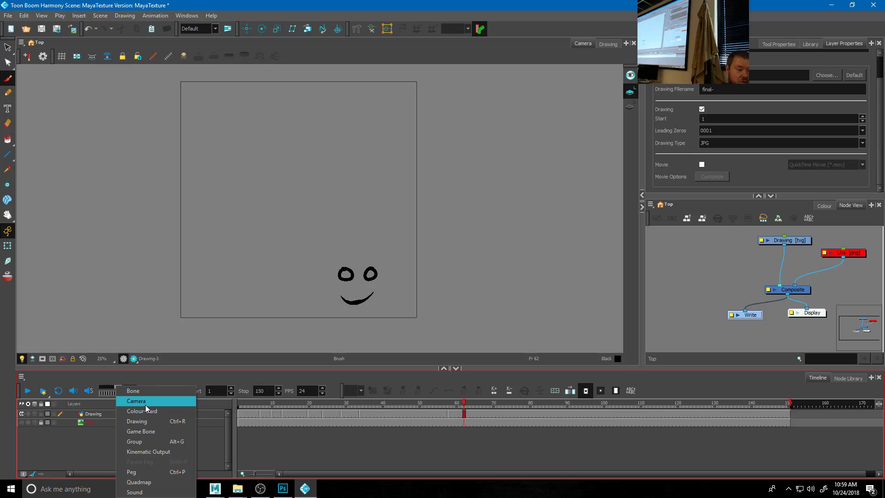
left_click(139, 411)
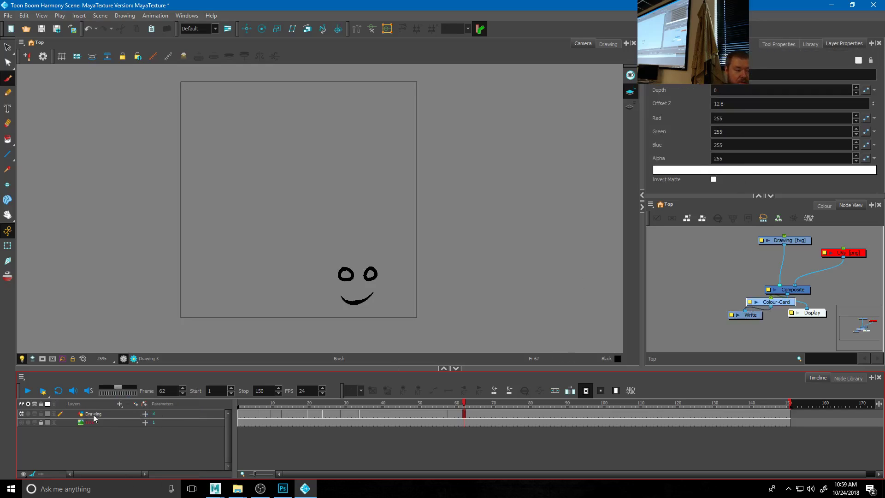
left_click(118, 404)
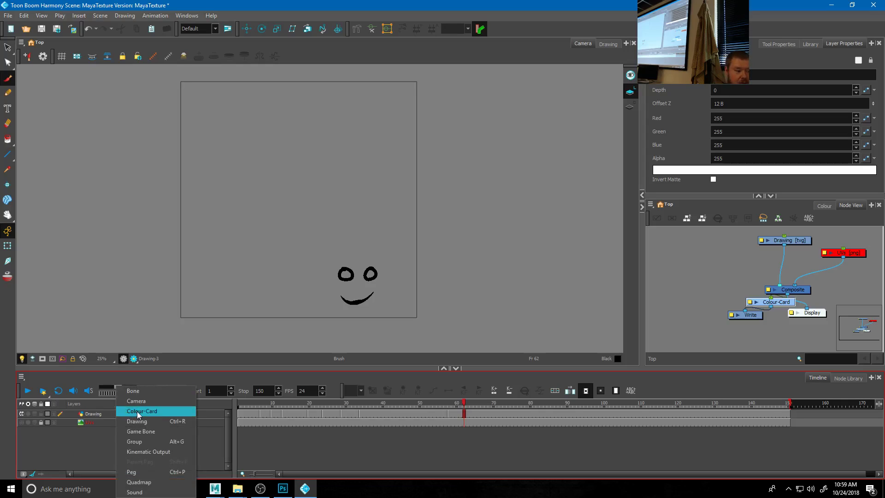
left_click(137, 411)
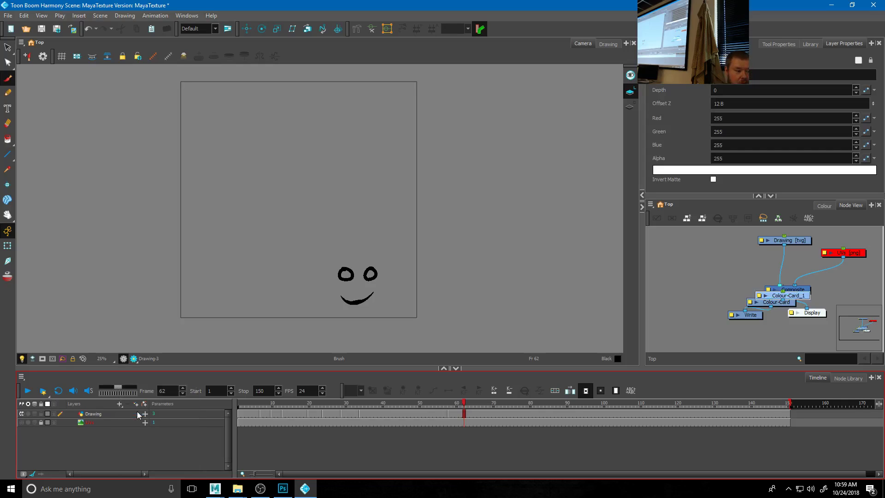
left_click(157, 441)
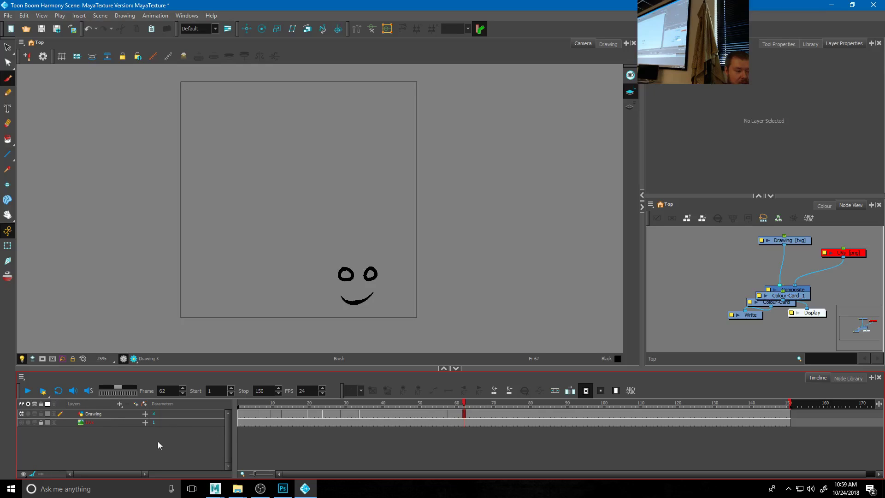
left_click(96, 422)
- Add a third colour-card layer, Colour-Card_2, and reselect it, keeping its name unchanged
left_click(119, 405)
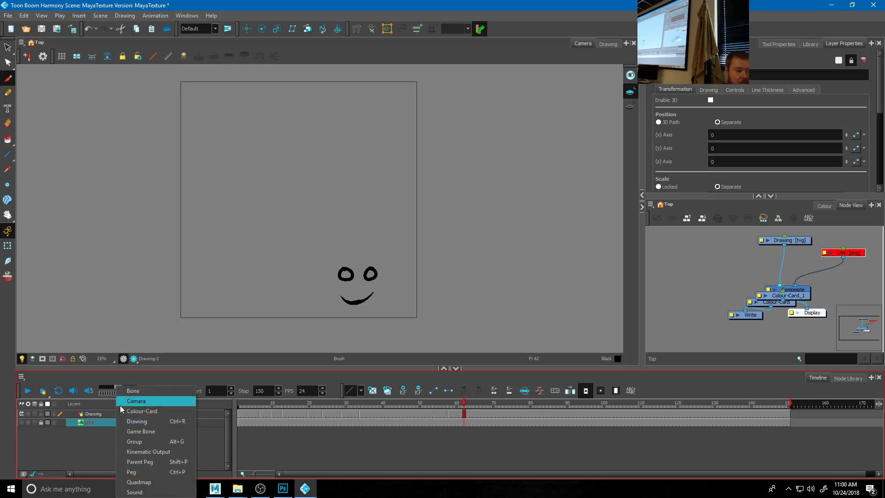
left_click(157, 410)
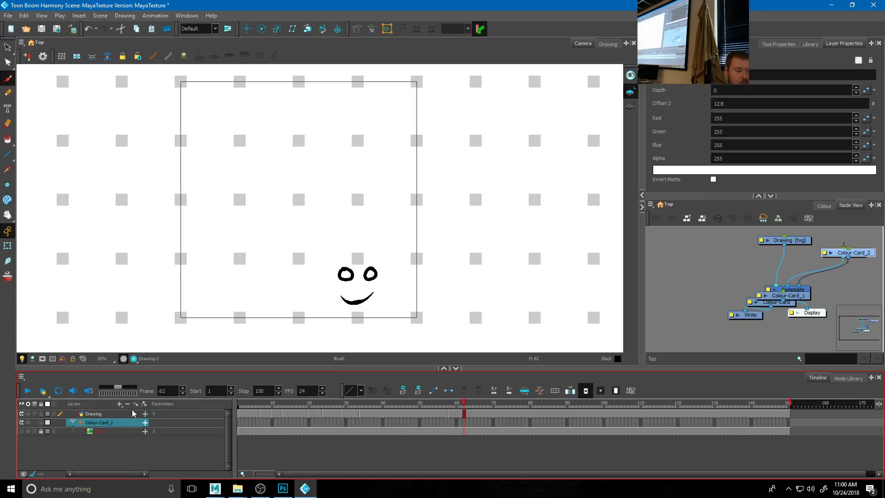
left_click(111, 446)
left_click(101, 425)
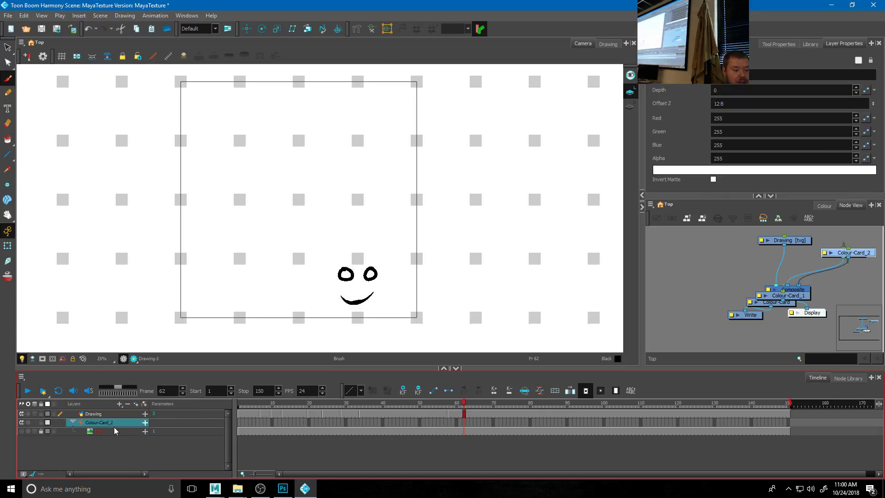
double_click(100, 424)
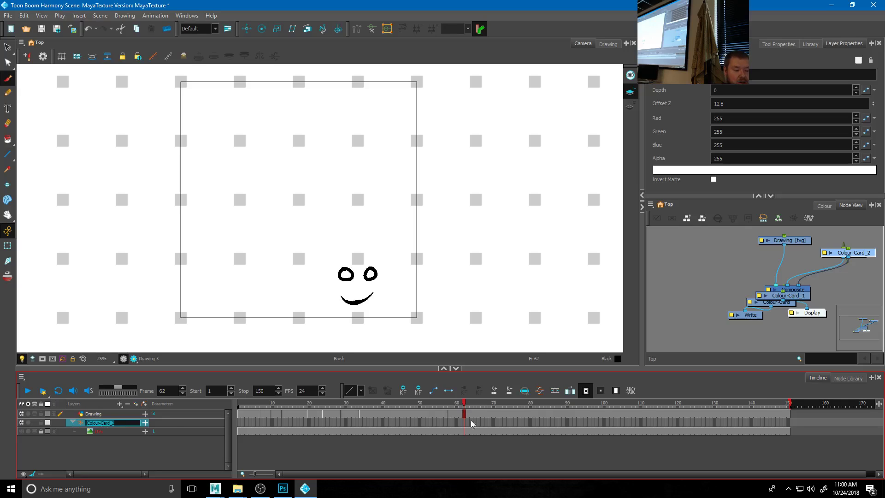
left_click(789, 404)
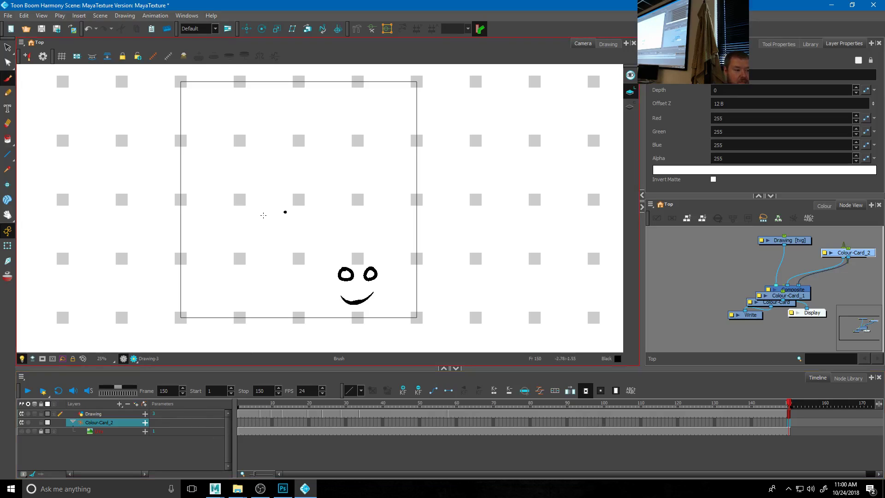
- Set Colour-Card_2's colour to coral red (255, 90, 70) and close its property dialogs
double_click(81, 427)
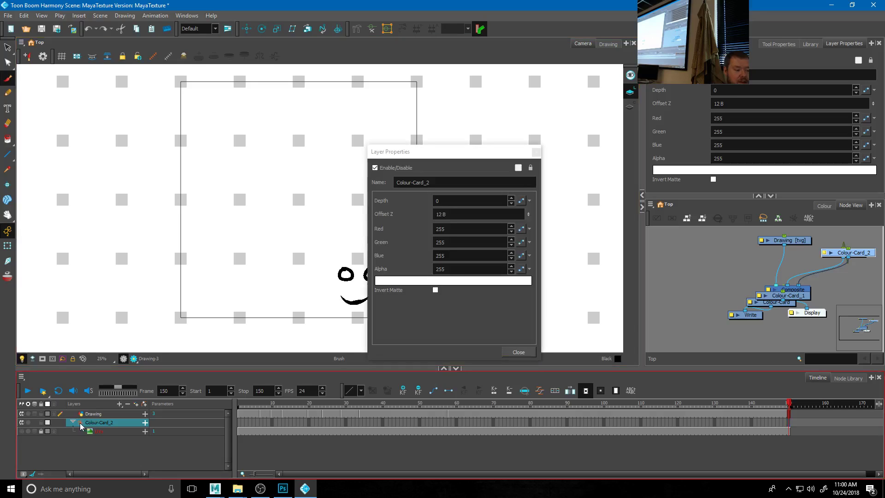
double_click(435, 281)
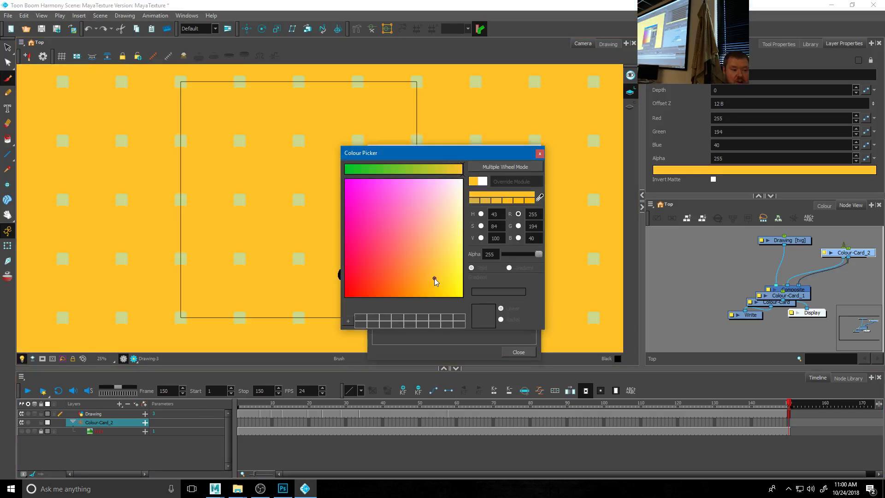
left_click(387, 259)
left_click(386, 264)
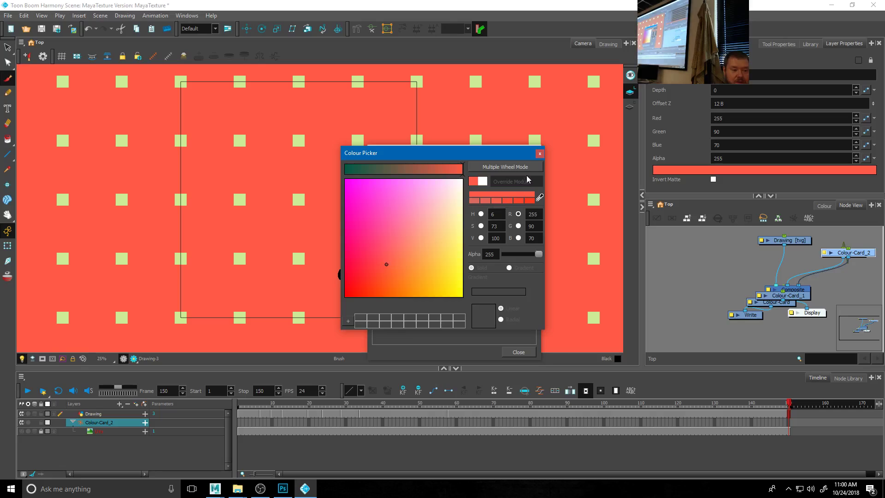
left_click(540, 153)
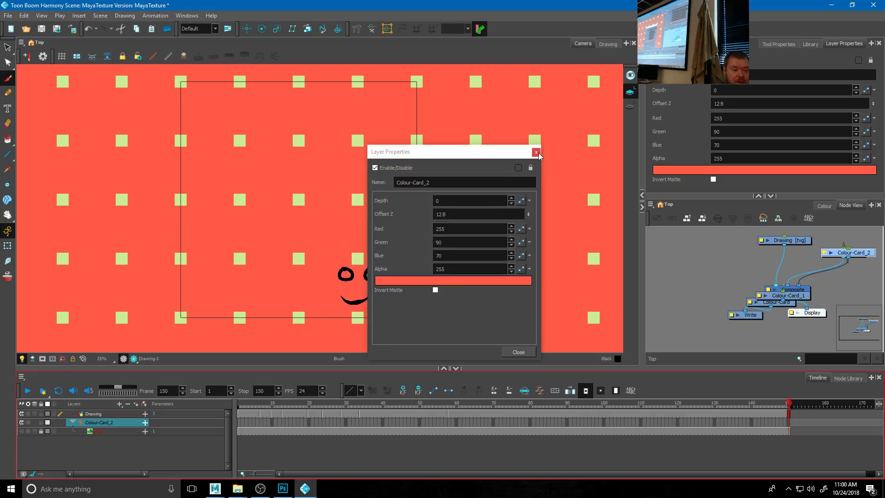
left_click(519, 352)
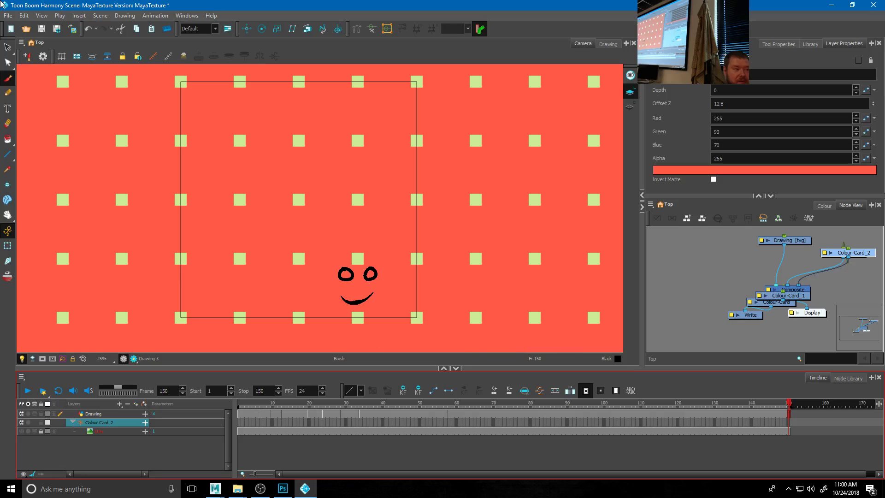
left_click(8, 15)
- Render all 150 frames through the Write node using Export > Render Write Nodes
mouse_move(37, 152)
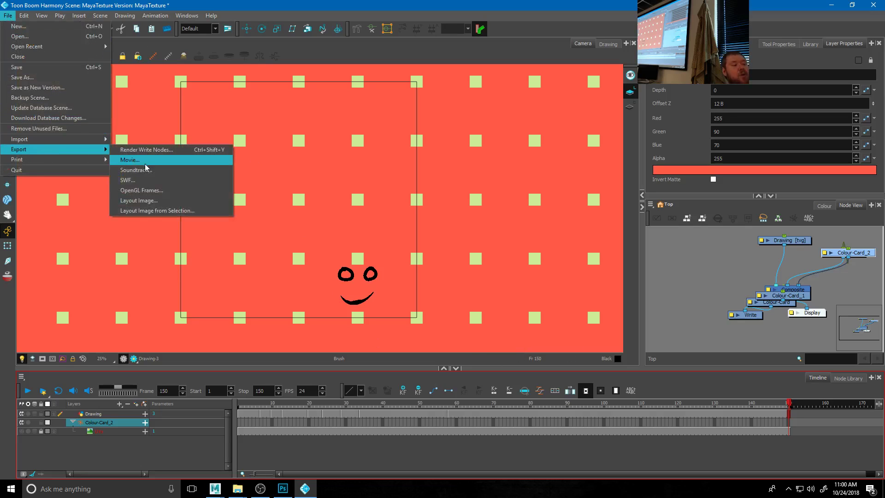
left_click(152, 150)
left_click(471, 292)
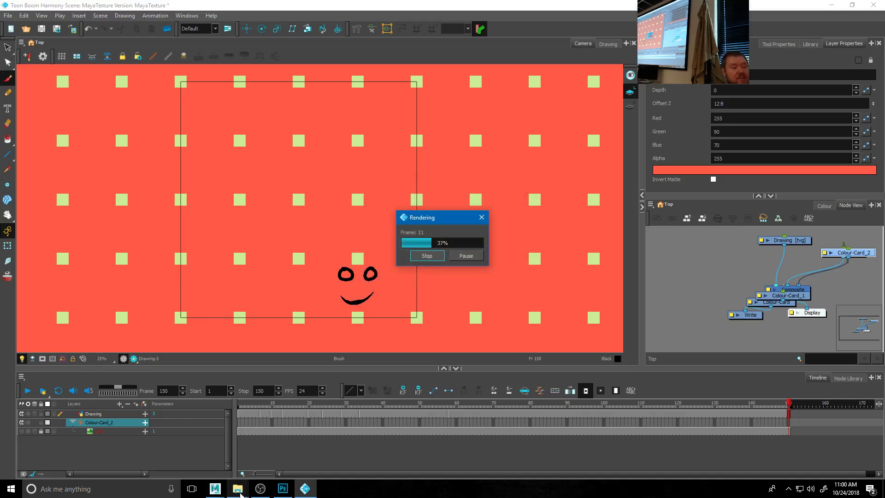
mouse_move(239, 492)
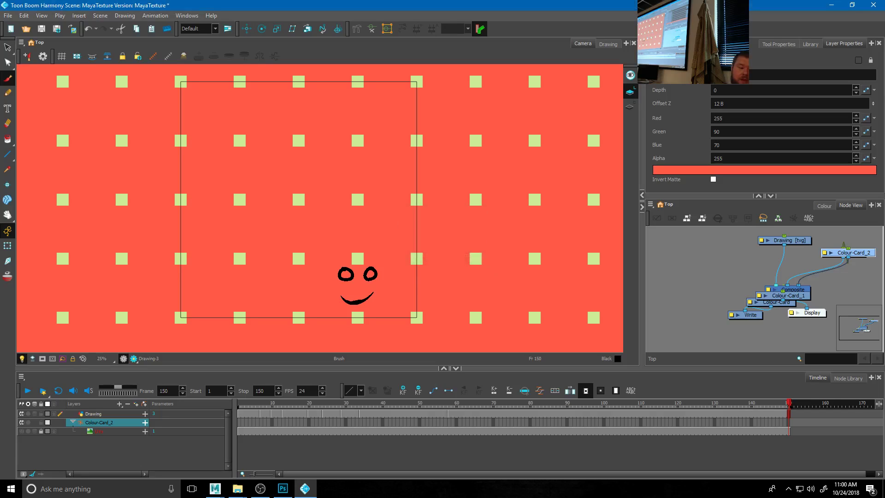
- Preview final-0001.jpg and the next frame in Photos, finding the re-rendered frames blank white
mouse_move(237, 489)
left_click(282, 455)
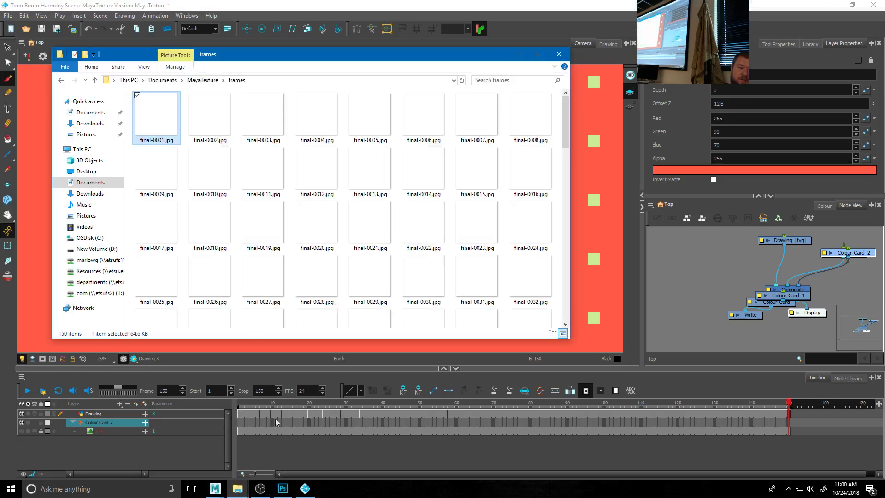
double_click(164, 126)
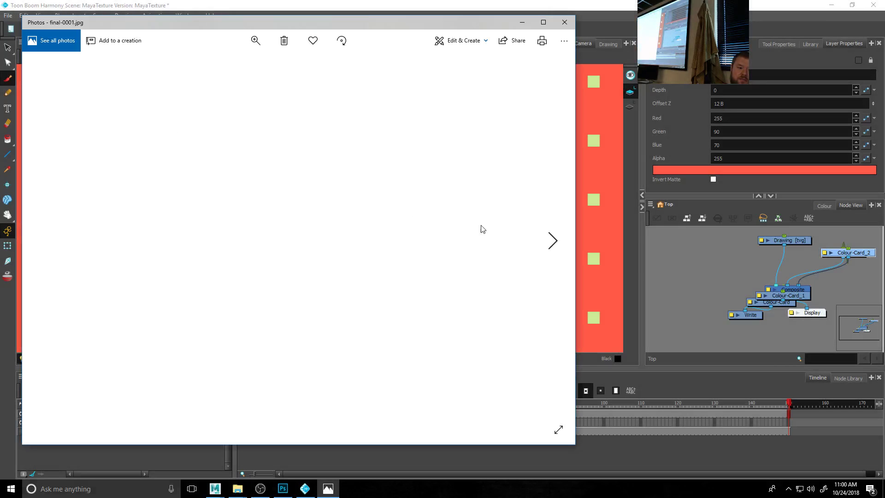
left_click(555, 243)
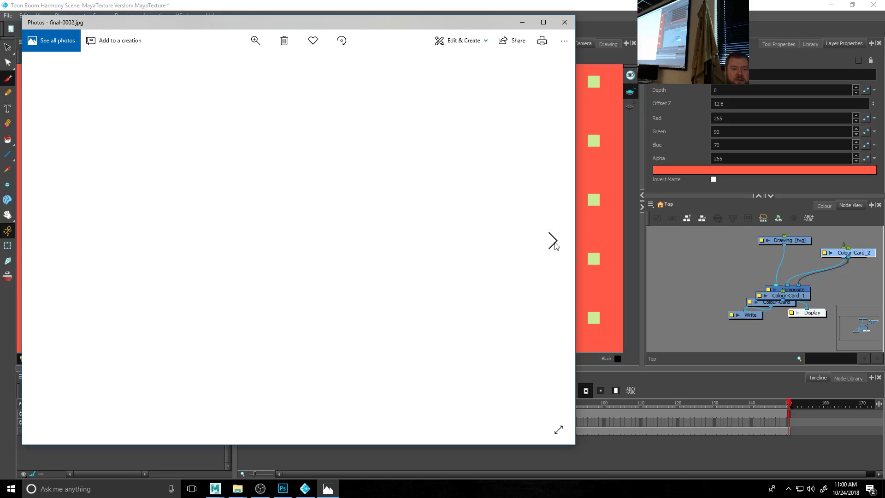
left_click(565, 22)
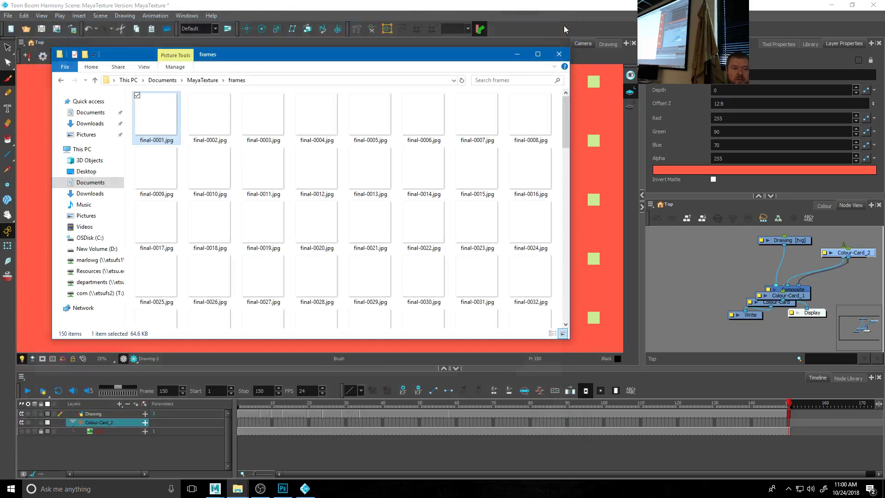
scroll(304, 226, "down", 10)
scroll(304, 226, "down", 3)
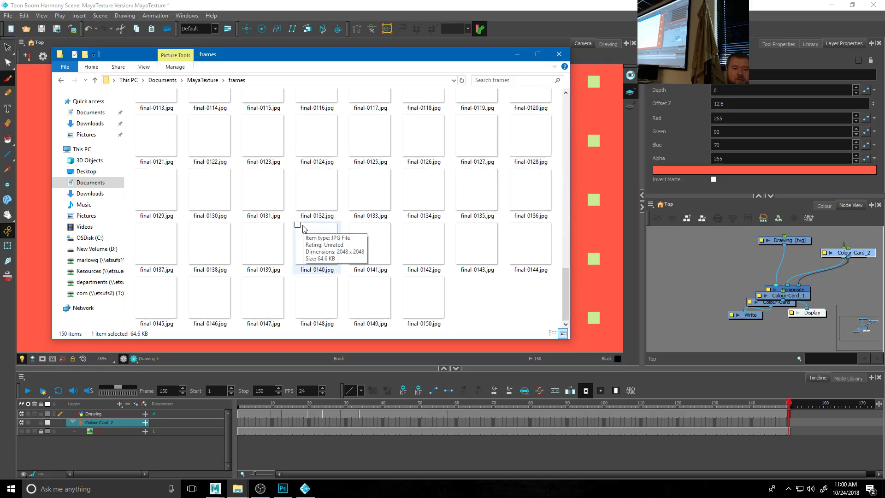
- Close the frames folder and select the UV grid image and Colour-Card_2 layers
left_click(560, 54)
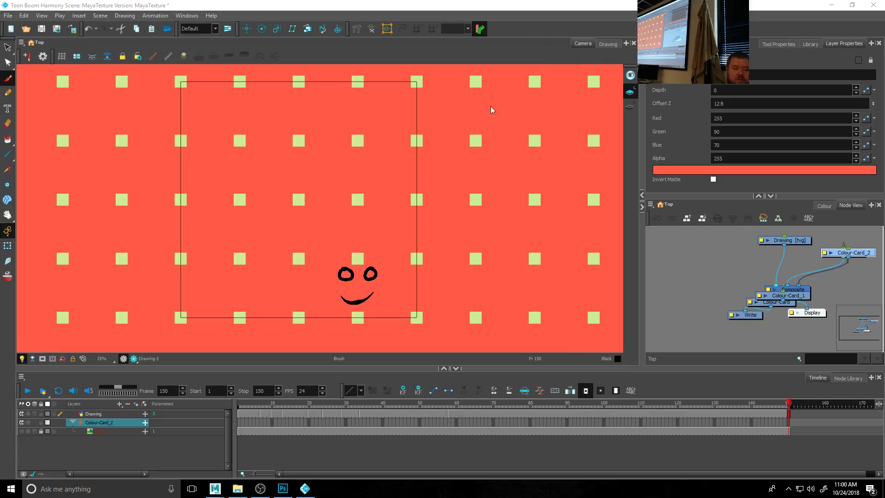
left_click(91, 458)
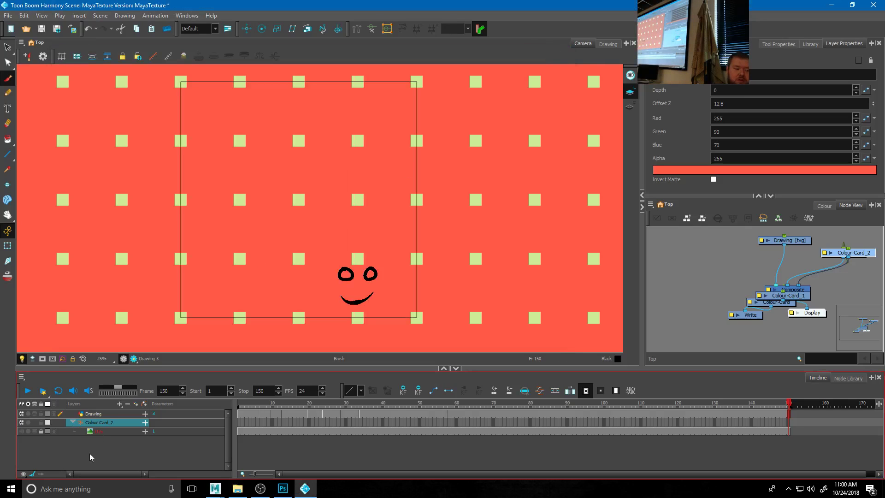
mouse_move(96, 433)
left_mouse_down()
mouse_move(89, 429)
mouse_move(87, 448)
left_mouse_up()
left_click(89, 423)
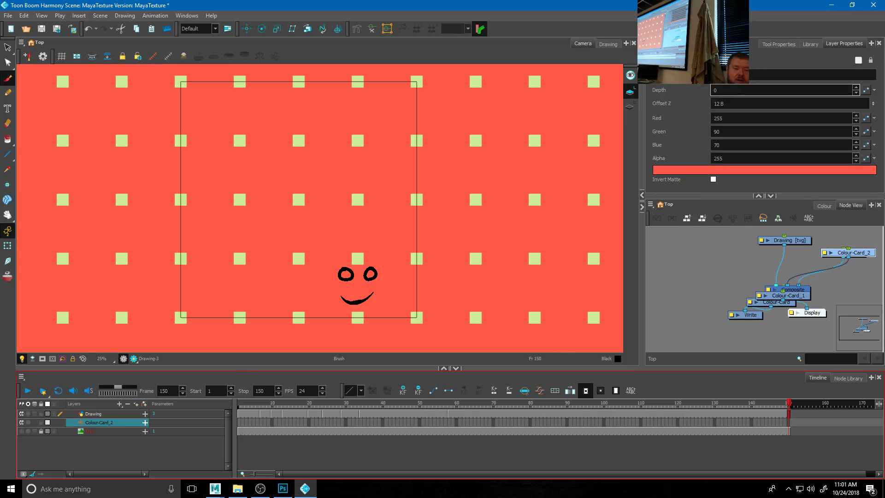
- Delete the extra Colour-Card and Colour-Card_1 nodes and connect the Composite output to the Write node
left_click_drag(780, 301, 800, 276)
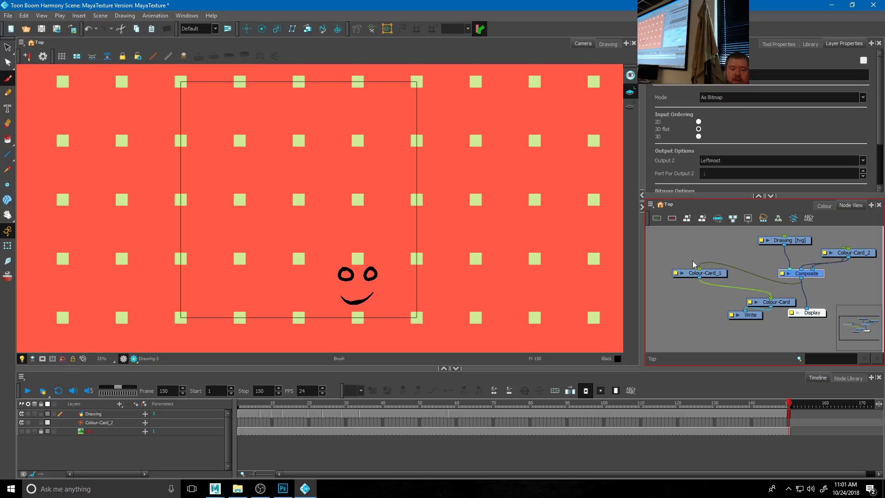
left_click(708, 275)
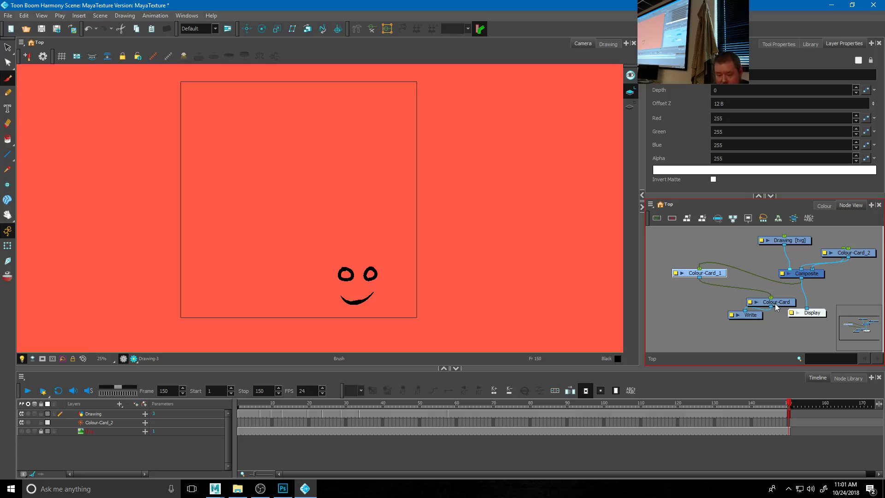
key("Delete")
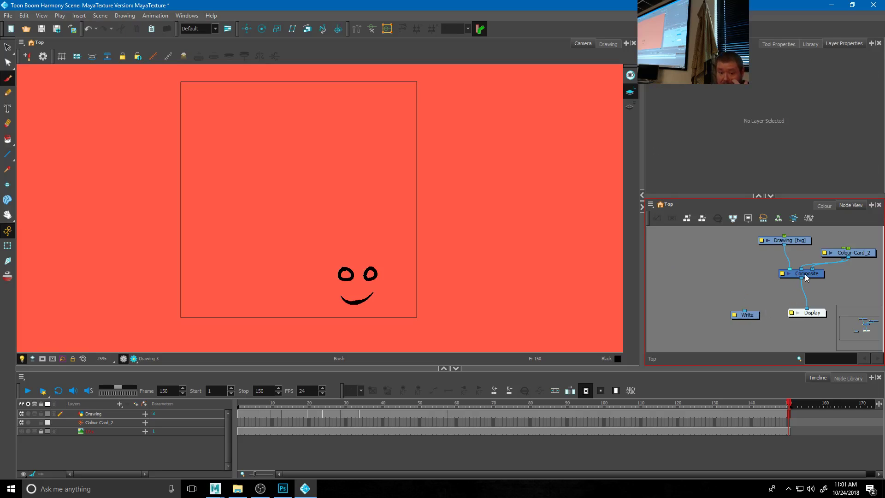
left_click_drag(802, 278, 745, 312)
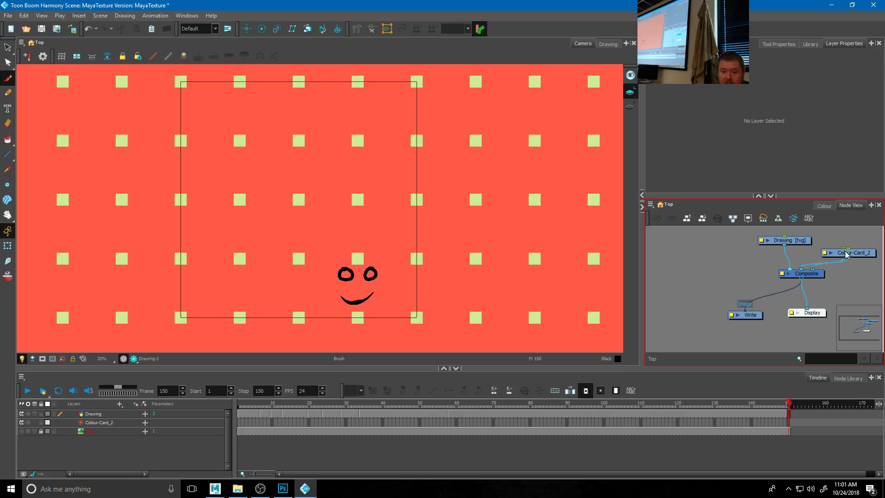
left_click_drag(847, 255, 710, 258)
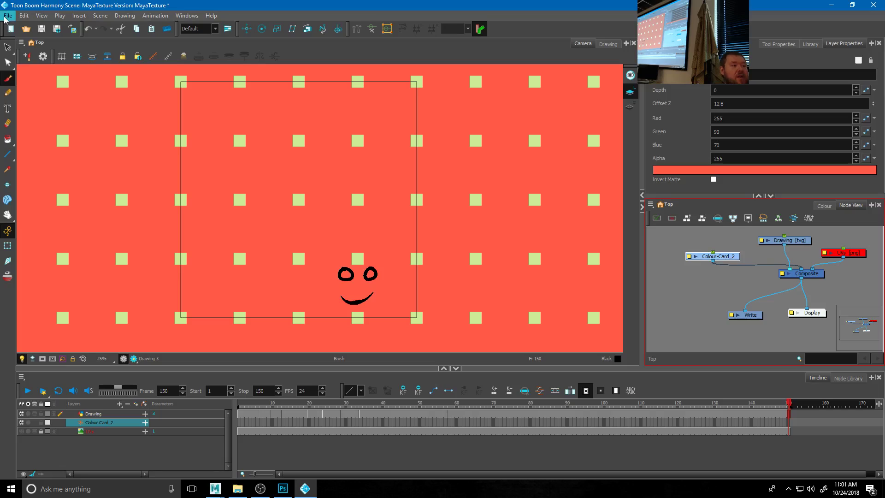
- Re-render all 150 frames through the Write node with Export > Render Write Nodes
left_click(7, 16)
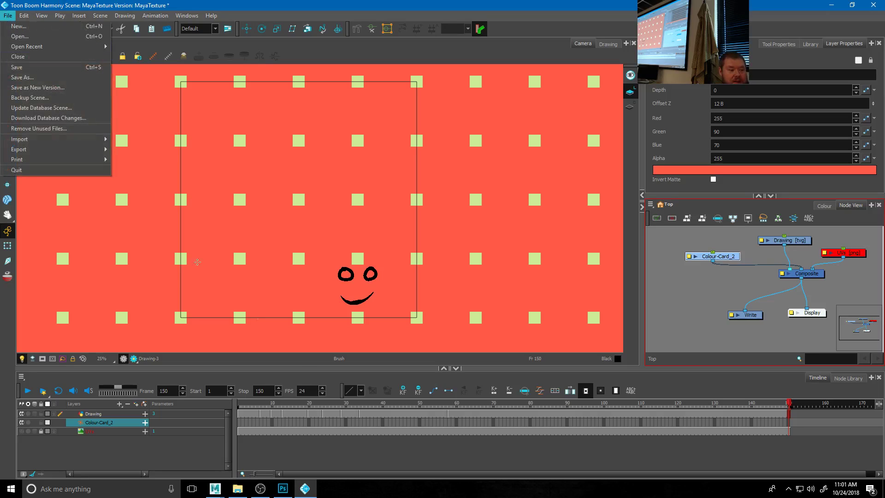
left_click(134, 360)
left_click(134, 359)
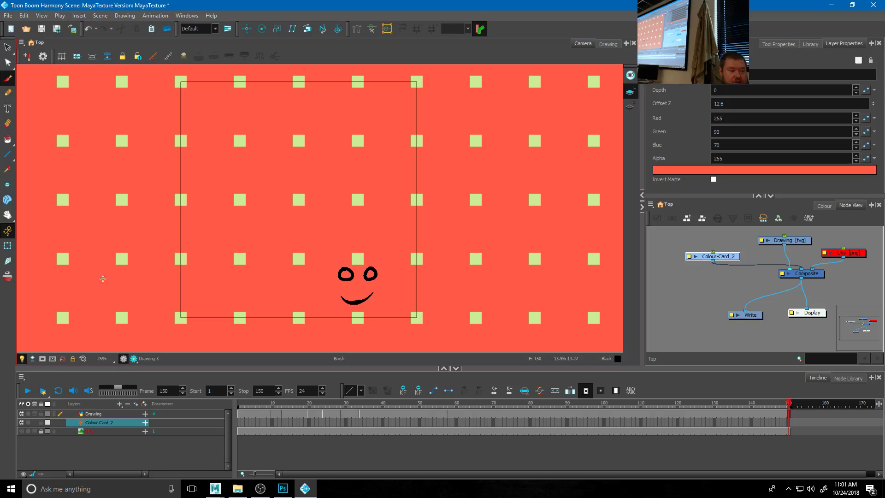
left_click(8, 15)
mouse_move(46, 149)
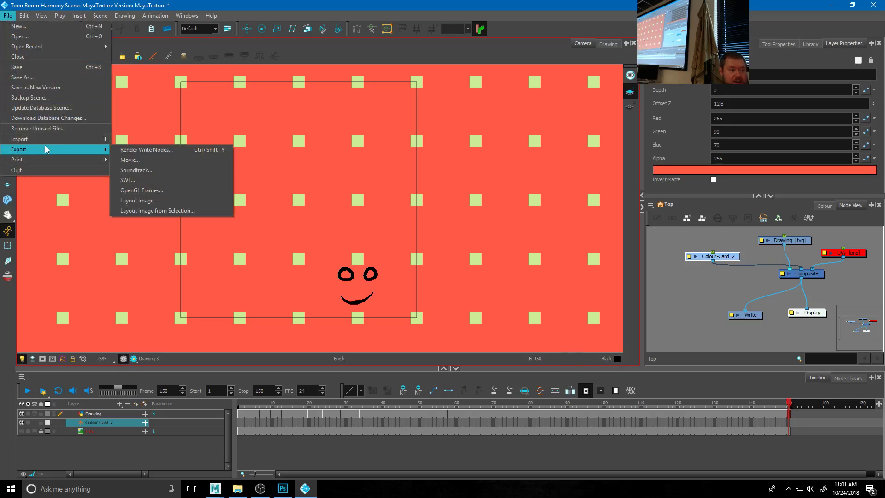
left_click(152, 150)
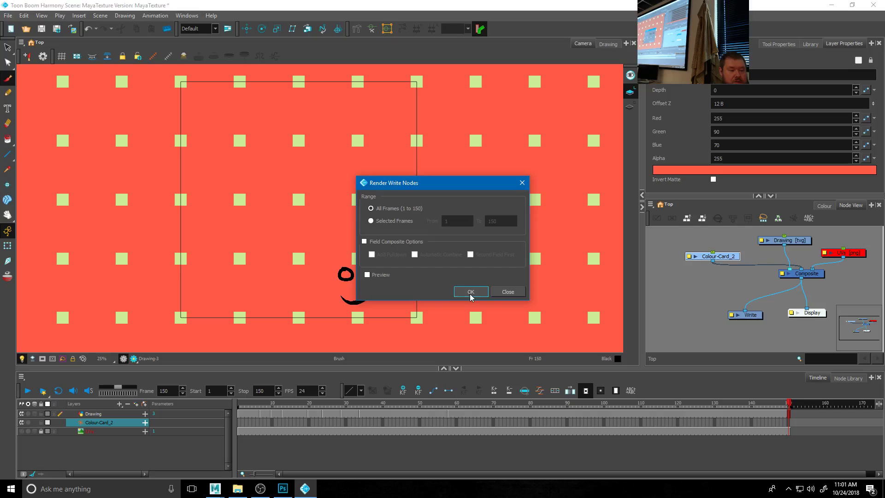
left_click(470, 291)
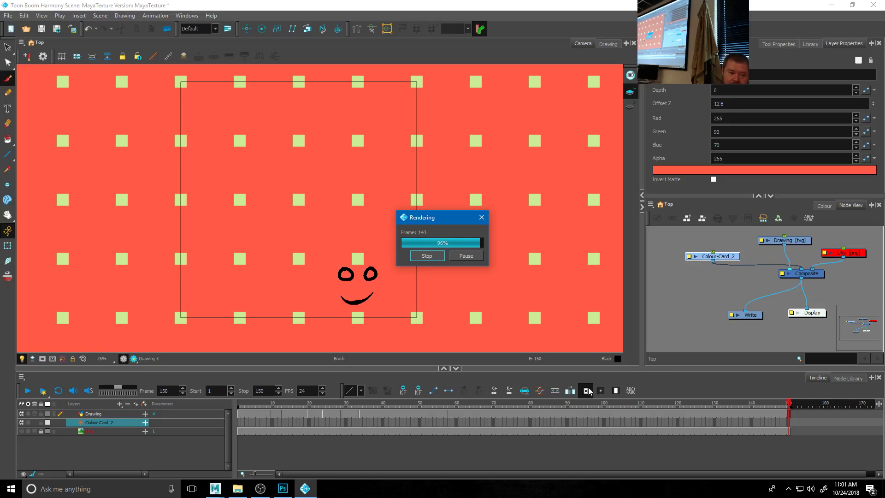
- Open a new File Explorer window at Documents\MayaTexture\frames
left_click(238, 489)
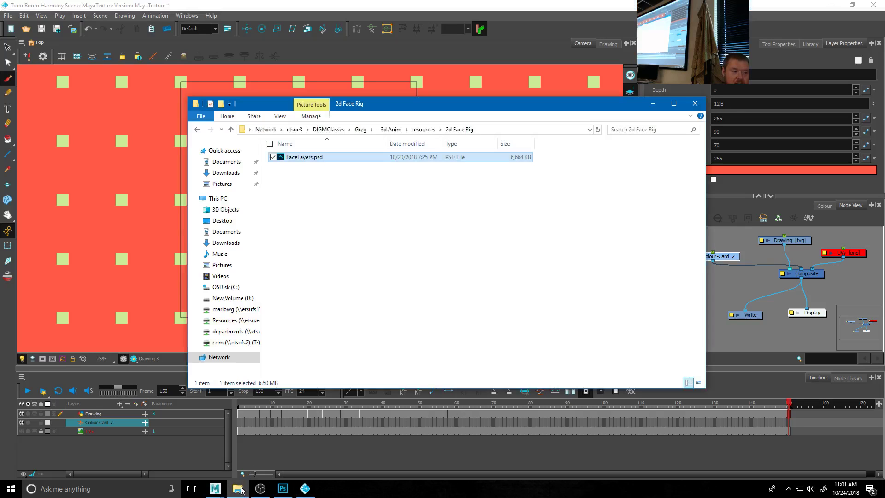
left_click(239, 491)
left_click(238, 493)
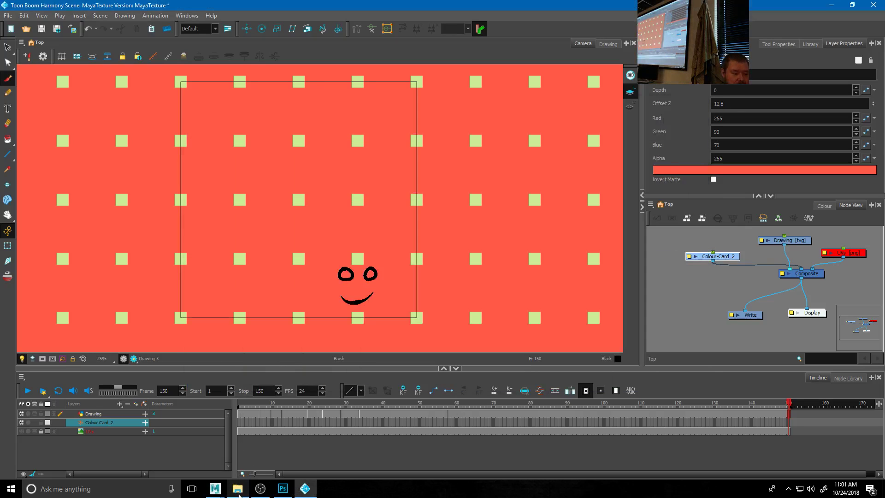
right_click(239, 493)
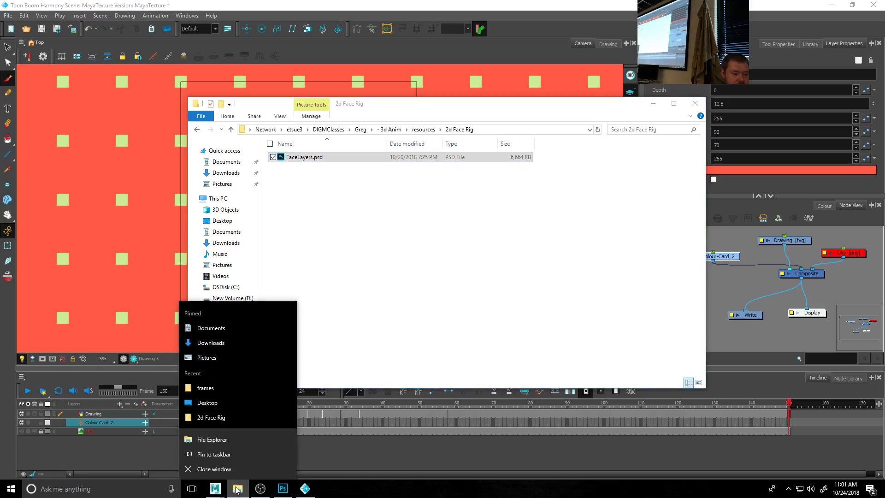
left_click(212, 437)
left_click(90, 182)
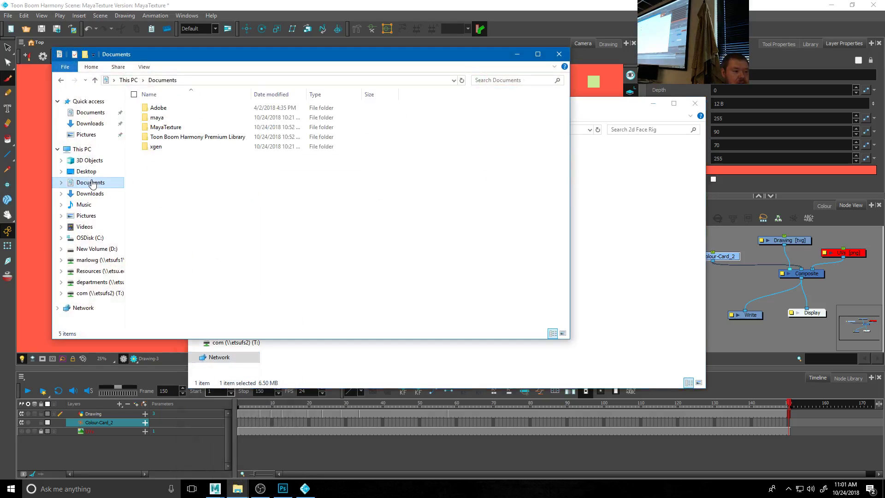
double_click(157, 126)
double_click(157, 118)
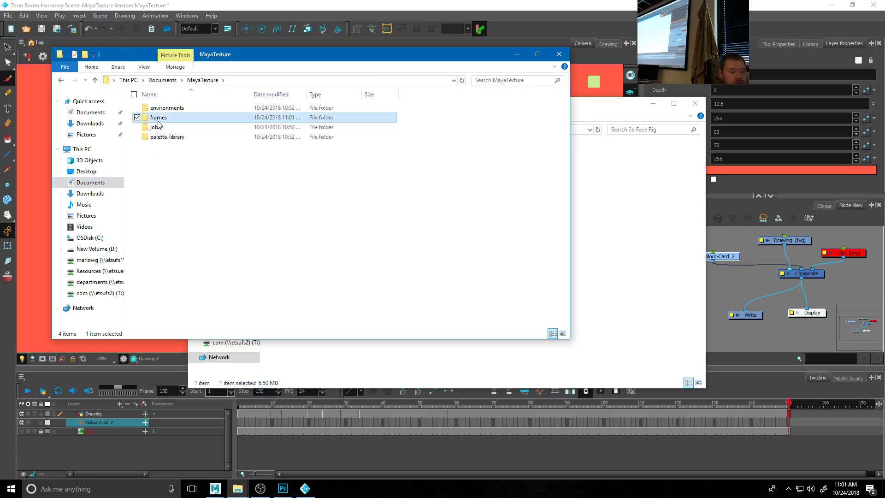
- Step through the red smiley frames in Photos, then minimise Harmony and move the frames window right
double_click(158, 124)
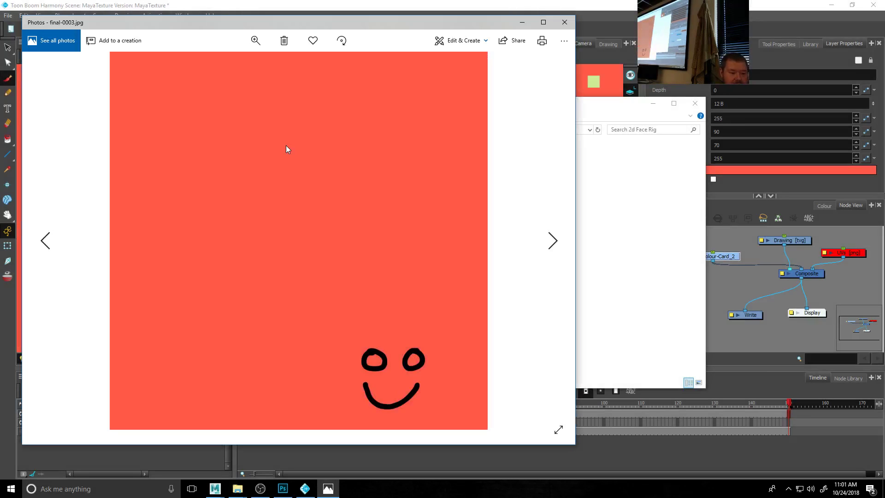
key("Right")
key("Right")
key("Right")
key("Right")
key("Right")
key("Right")
key("Right")
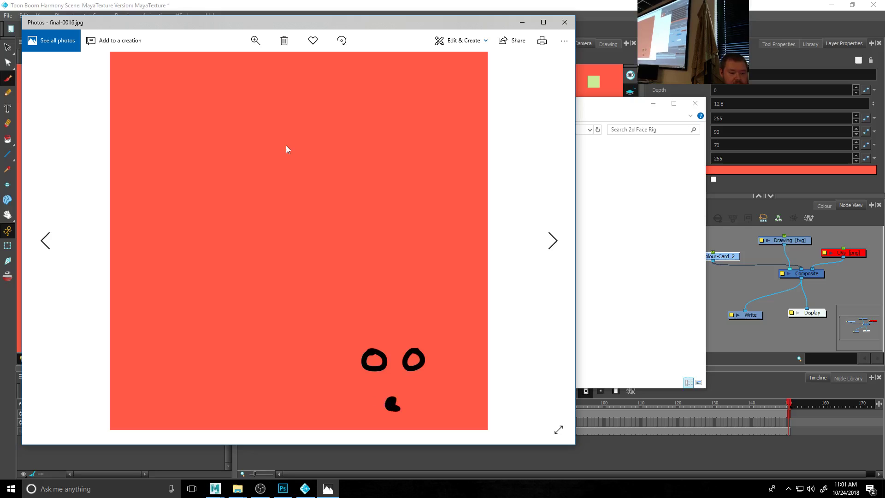
key("Right")
key("Right")
key("Right")
key("Right")
key("Right")
key("Right")
key("Right")
key("Right")
key("Right")
key("Right")
key("Right")
key("Right")
key("Right")
key("Right")
key("Right")
key("Right")
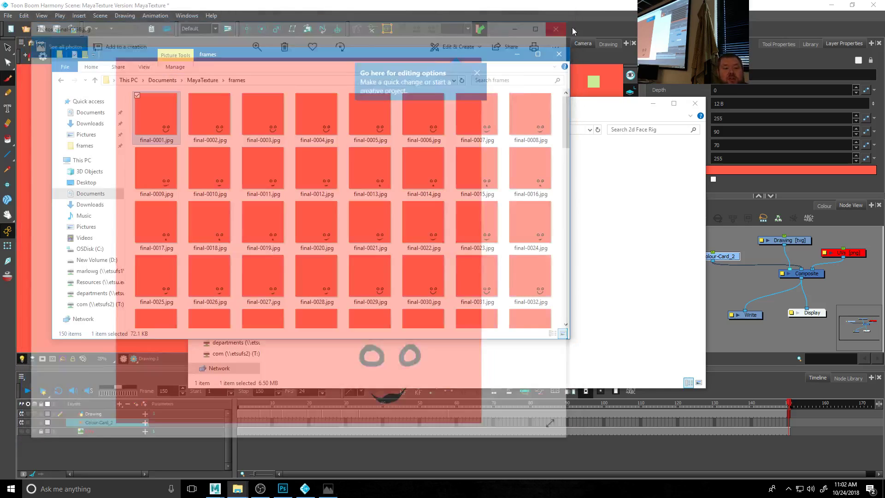
left_click(565, 22)
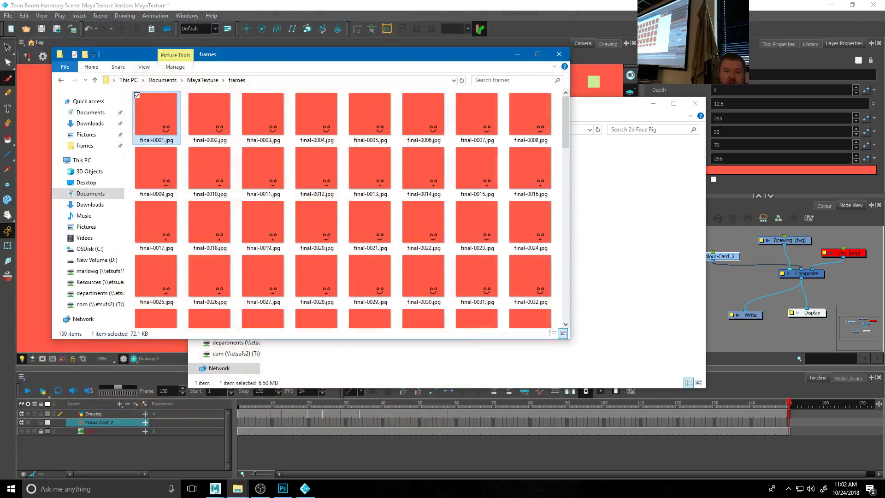
left_click(828, 5)
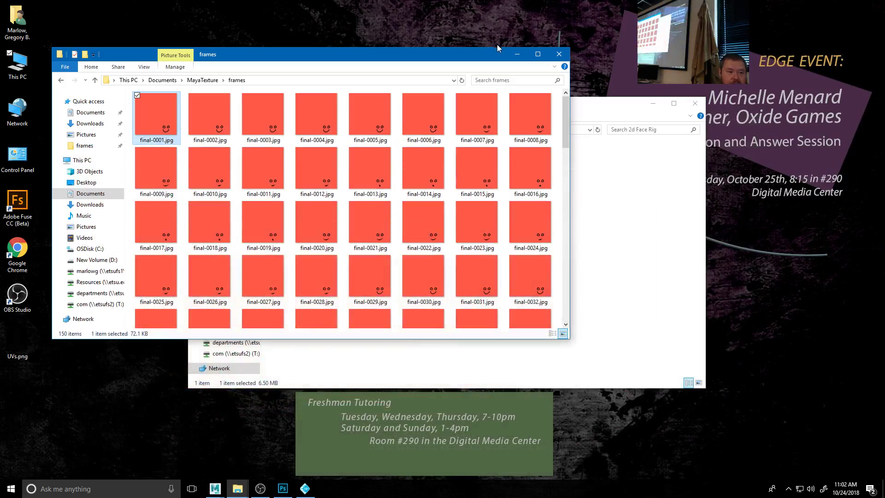
left_click_drag(387, 63, 556, 68)
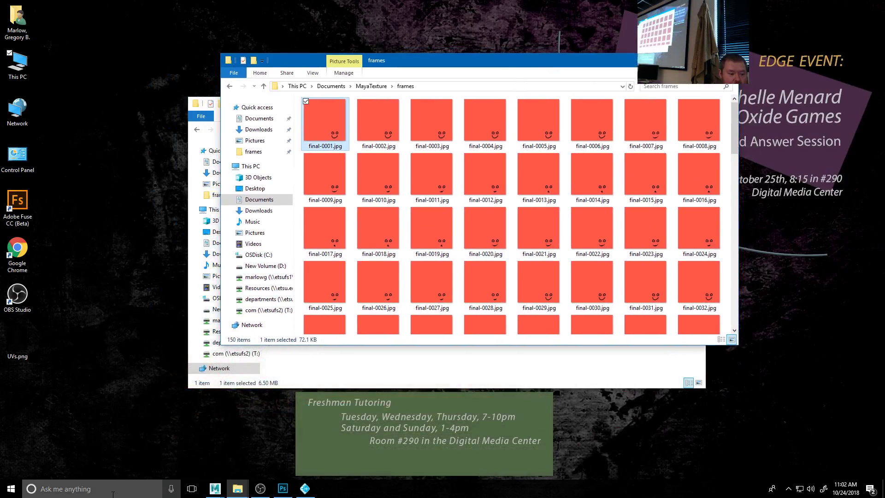
- Bring Maya forward and close the UV Editor window
mouse_move(215, 487)
left_click(251, 460)
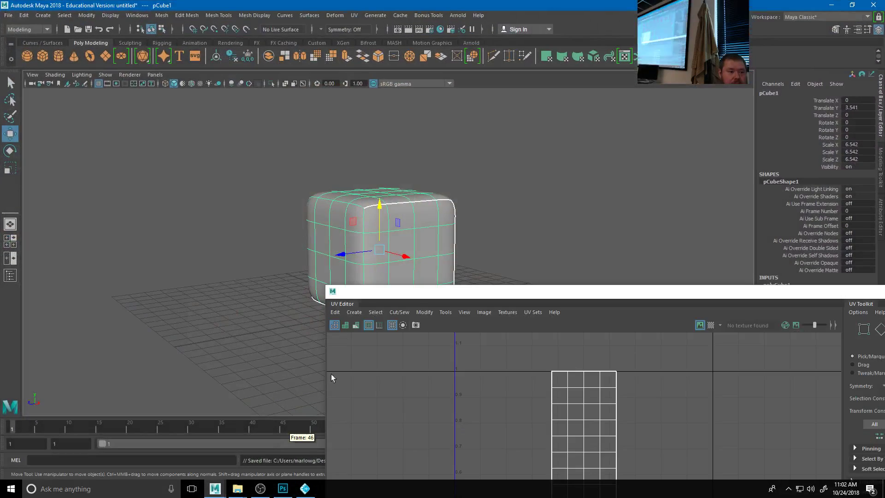
left_click_drag(850, 295, 521, 178)
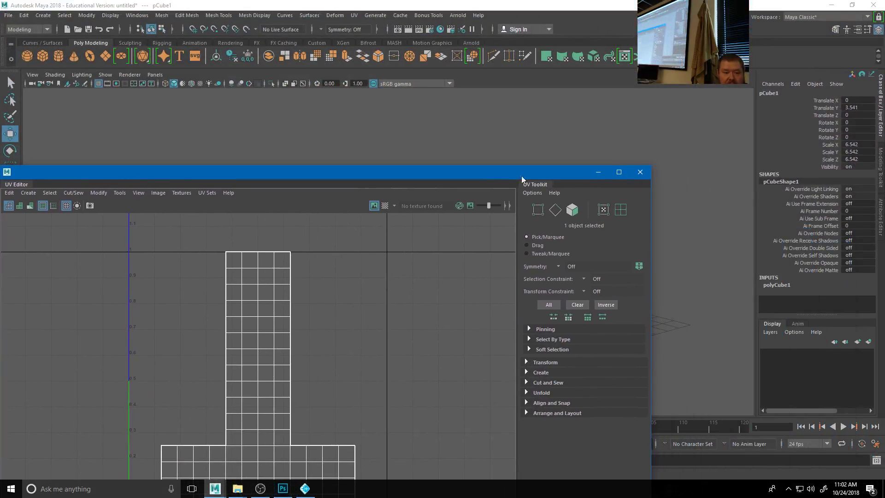
left_click(640, 172)
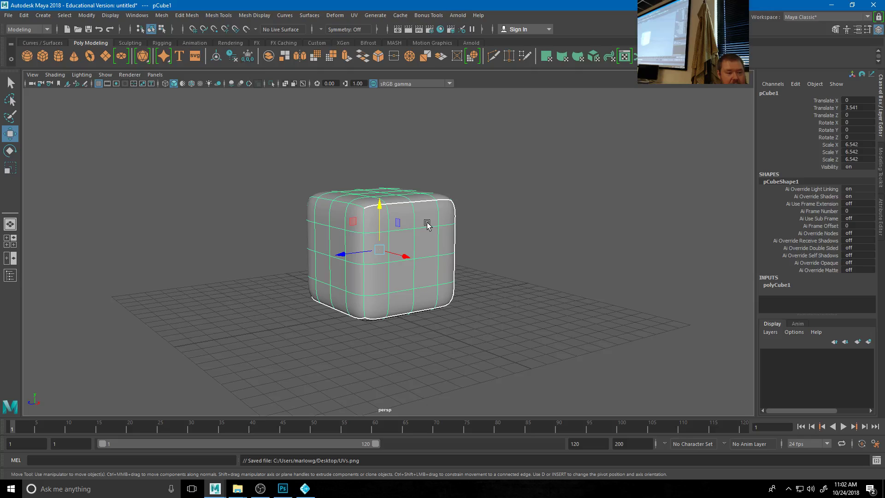
- Assign a new Arnold aiStandardSurface material to the rounded cube and start mapping its base colour
right_click_drag(427, 224, 424, 461)
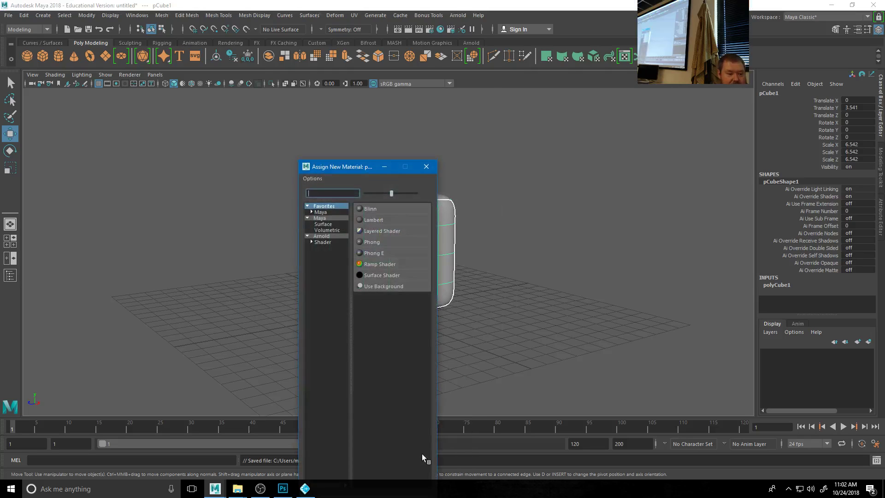
left_click(322, 242)
left_click(397, 320)
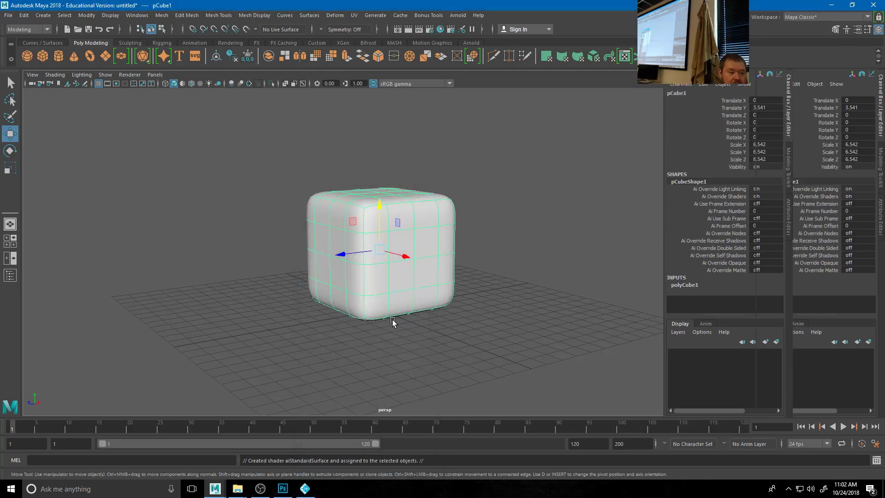
left_click(817, 91)
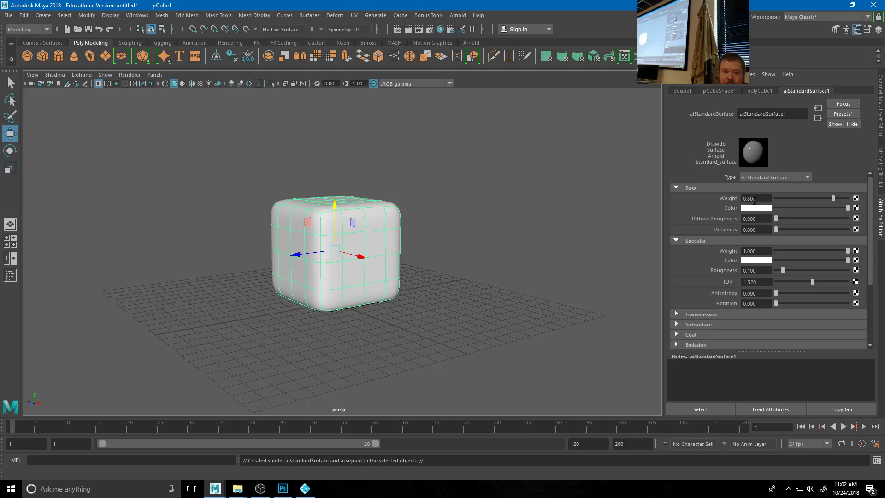
left_click(857, 207)
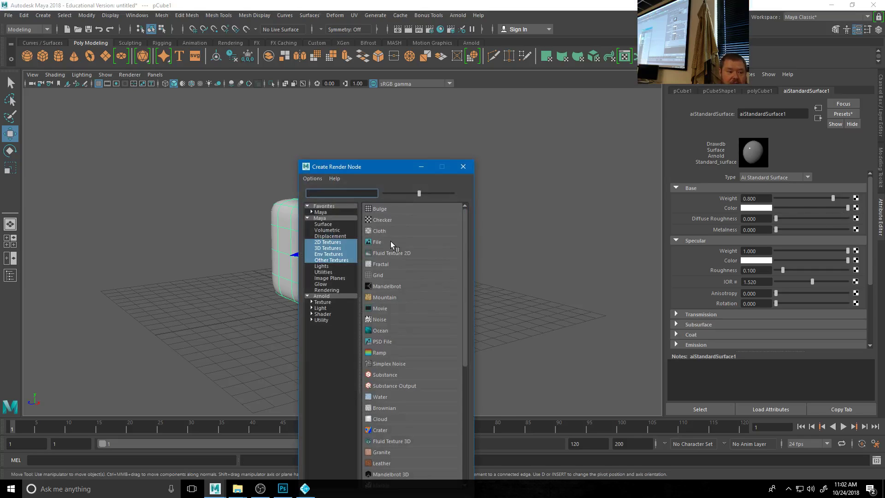
- Load final-0001.jpg from Documents > MayaTexture > frames as the cube's file texture and view it textured
left_click(390, 243)
left_click(858, 217)
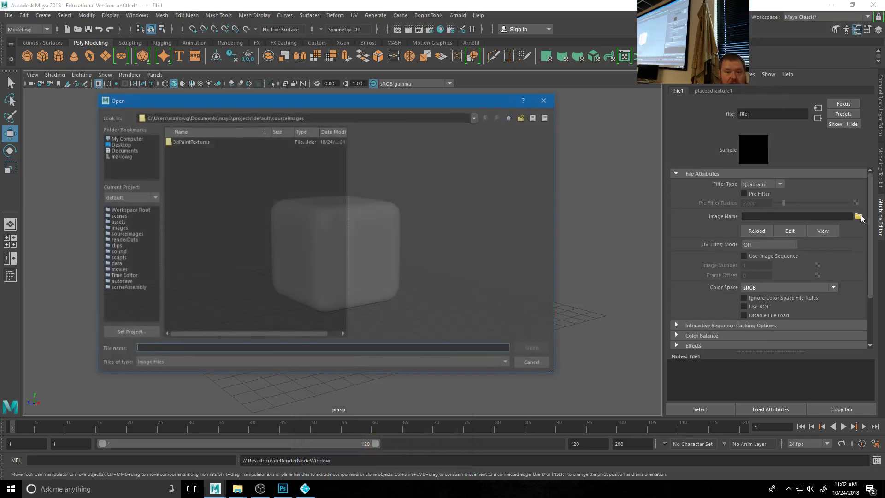
left_click(123, 150)
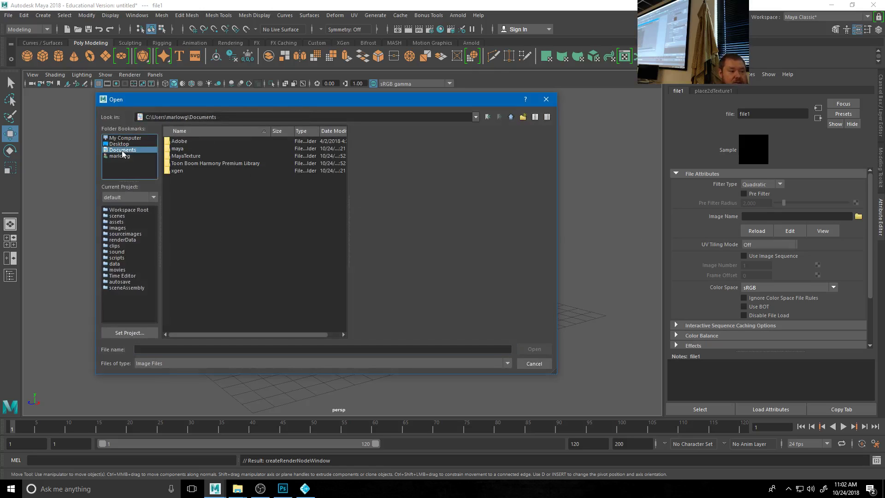
double_click(194, 159)
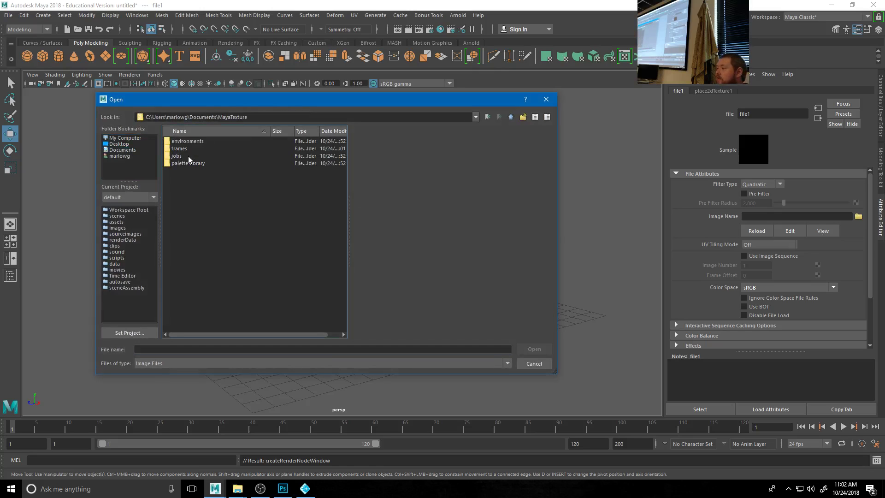
double_click(181, 149)
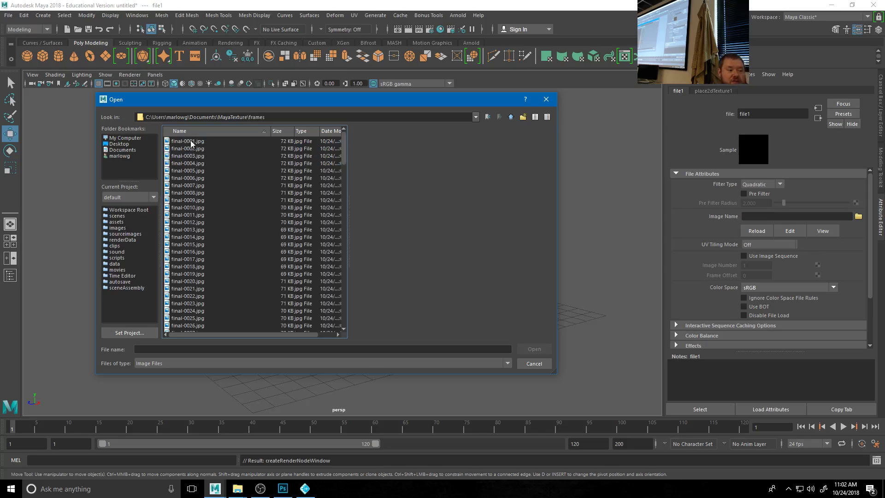
left_click(187, 141)
left_click(534, 351)
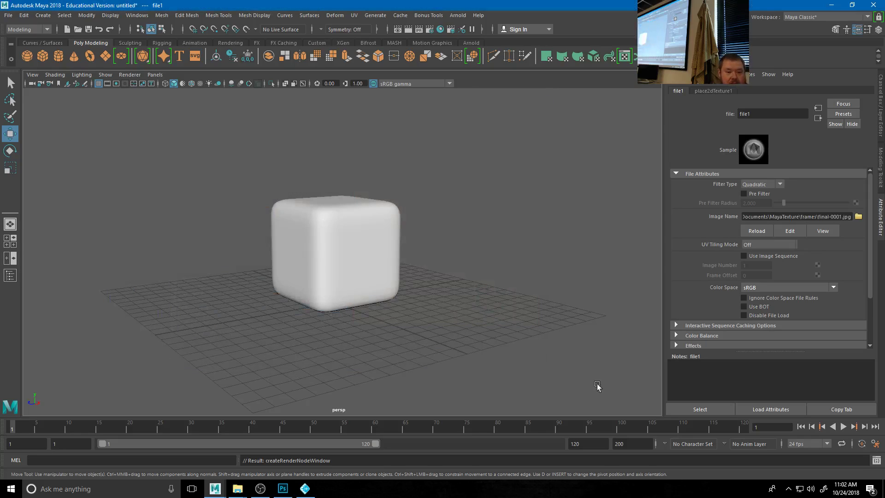
key("6")
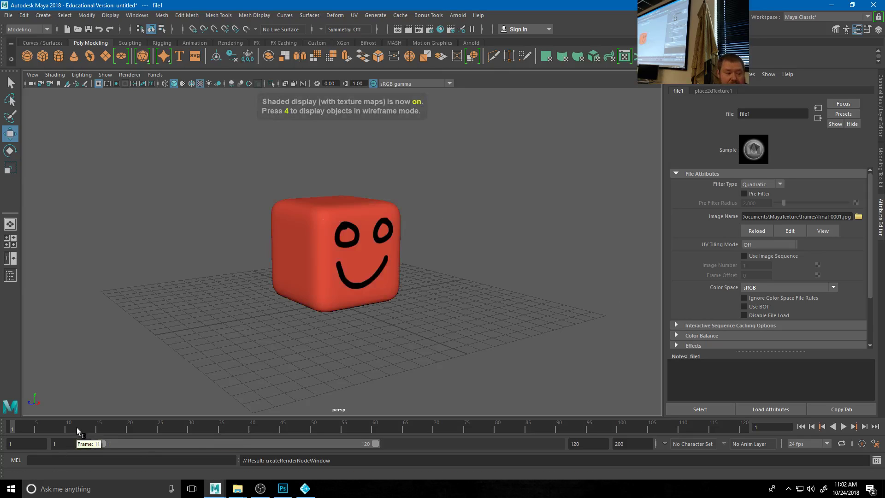
- Extend the timeline end to frame 150 and turn on Use Image Sequence for file1
left_click_drag(76, 428, 708, 429)
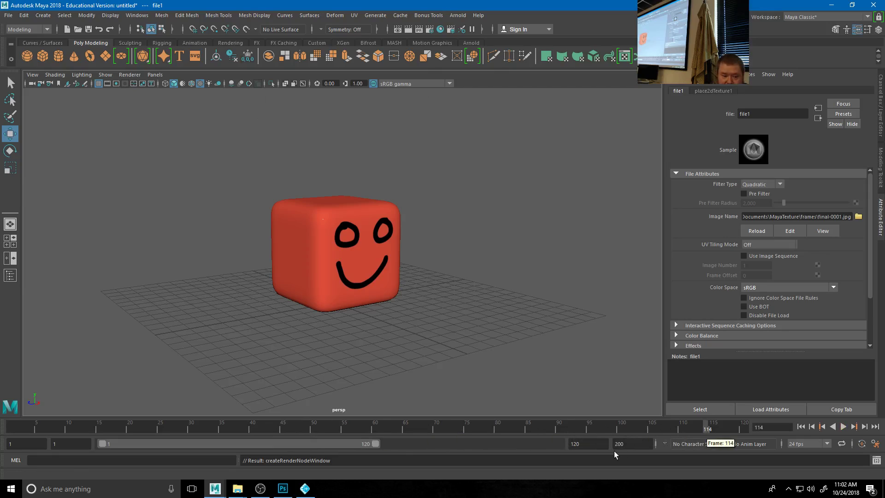
left_click(585, 443)
type("150")
key("Return")
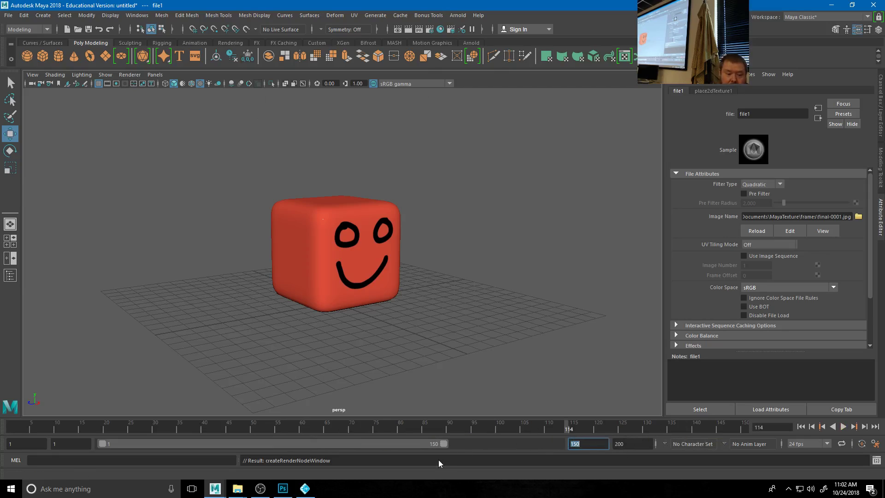
left_click(744, 256)
left_click(11, 428)
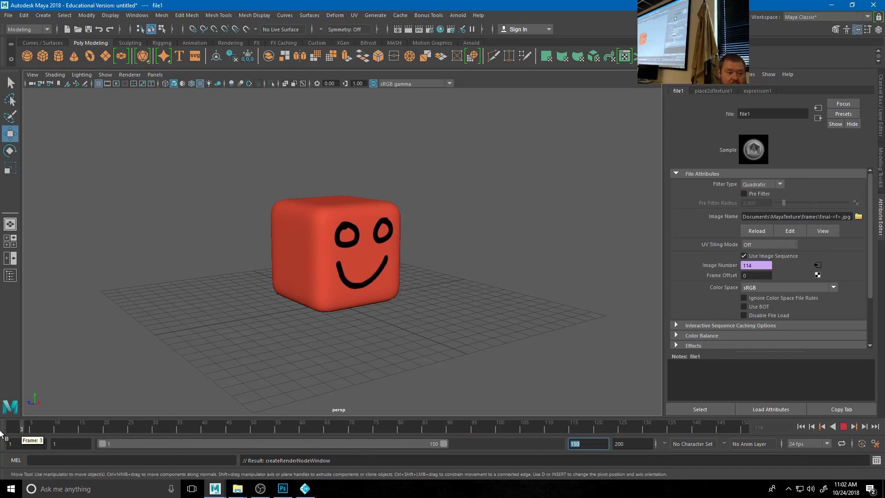
- Set the playback speed and play the timeline to watch the smiley face animate
right_click(612, 421)
mouse_move(646, 360)
left_click(733, 366)
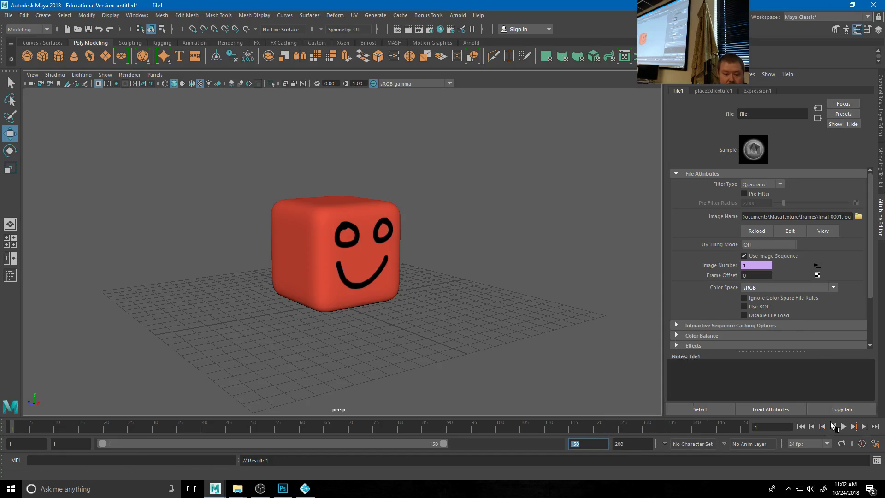
left_click(844, 427)
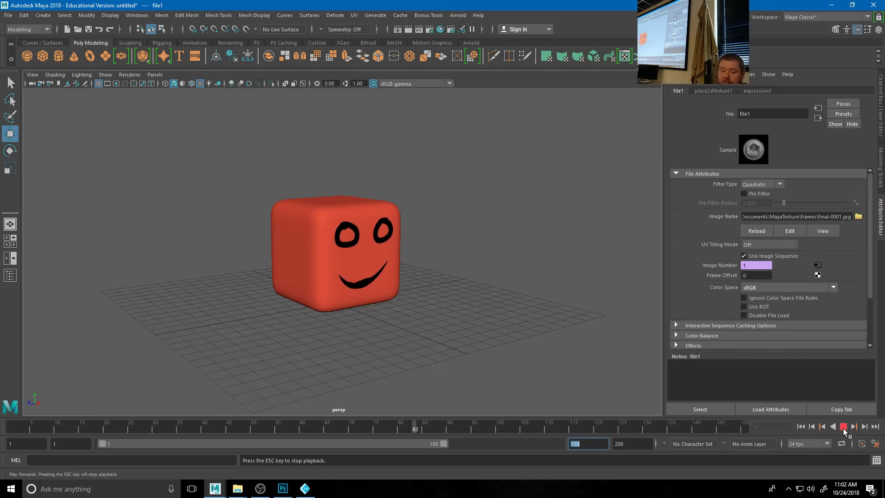
left_click(843, 427)
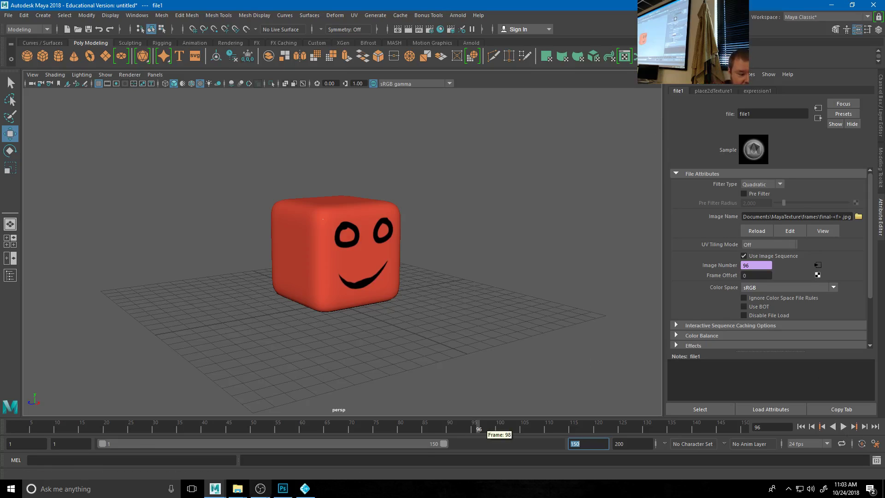
- In Photoshop, show the EyeBall, Layer 9, both Layer 6 and Layer 8 layers, then minimise it
left_click(284, 489)
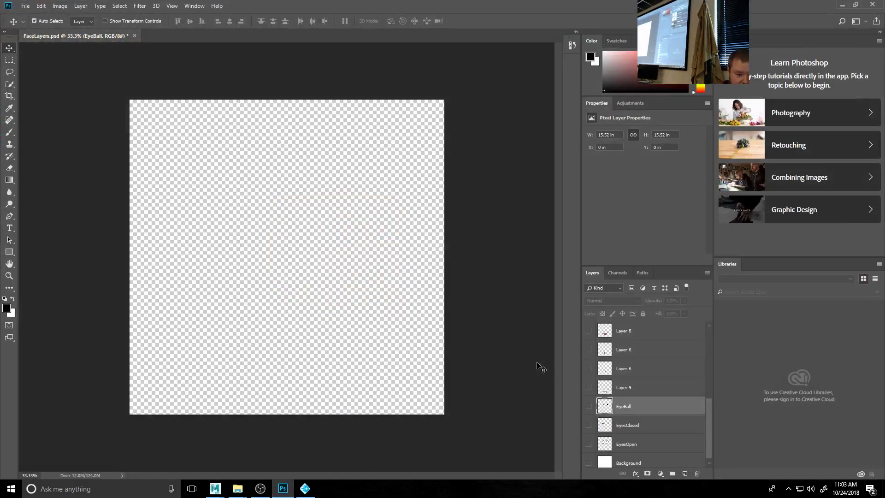
left_click(589, 407)
left_click(589, 387)
left_click(589, 369)
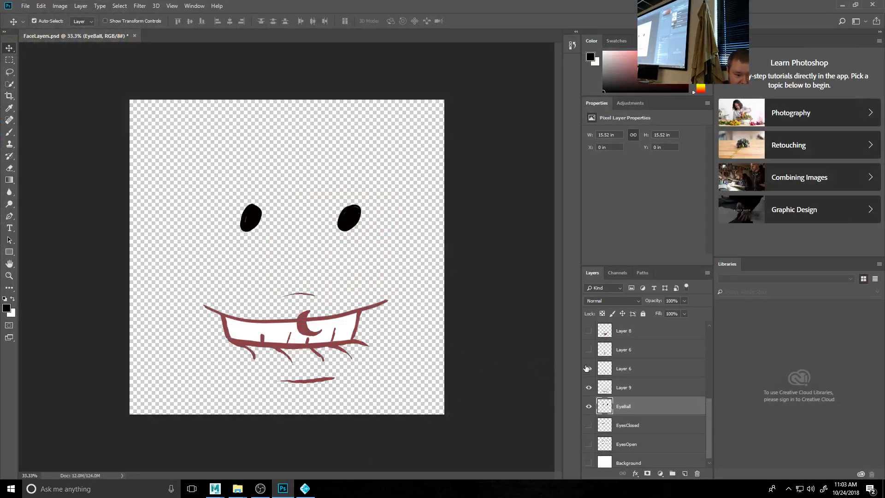
left_click(589, 349)
left_click(589, 332)
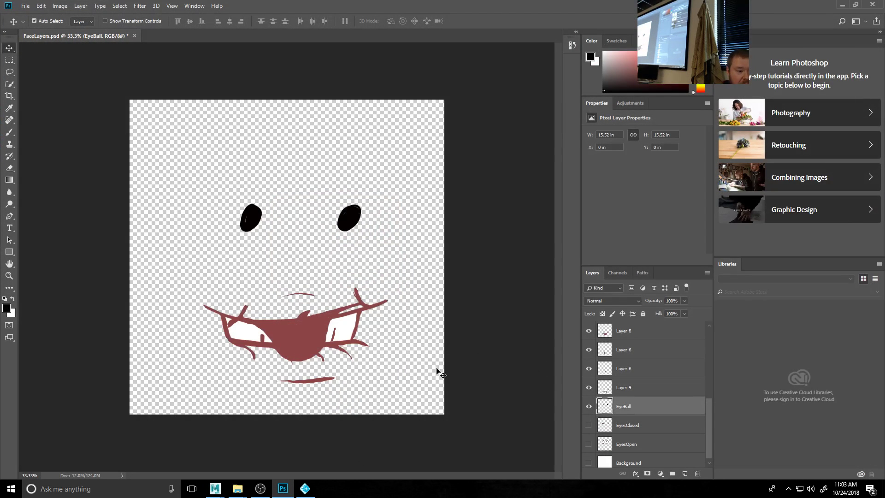
left_click(843, 5)
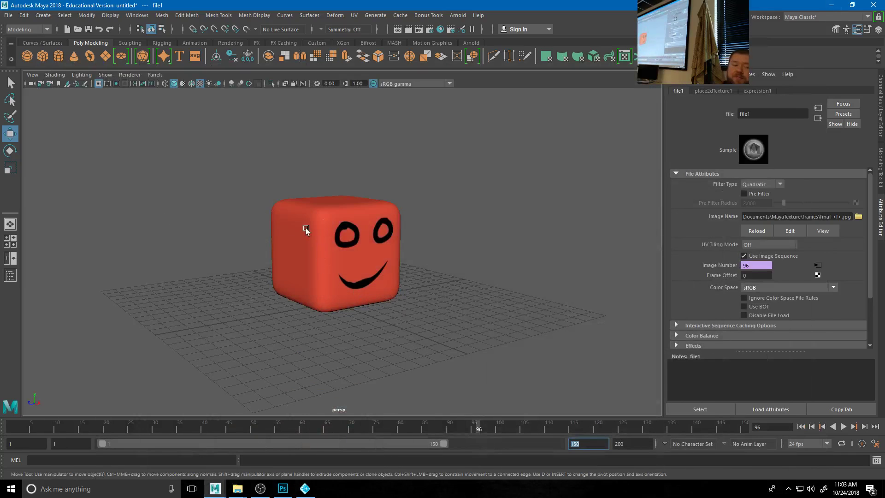
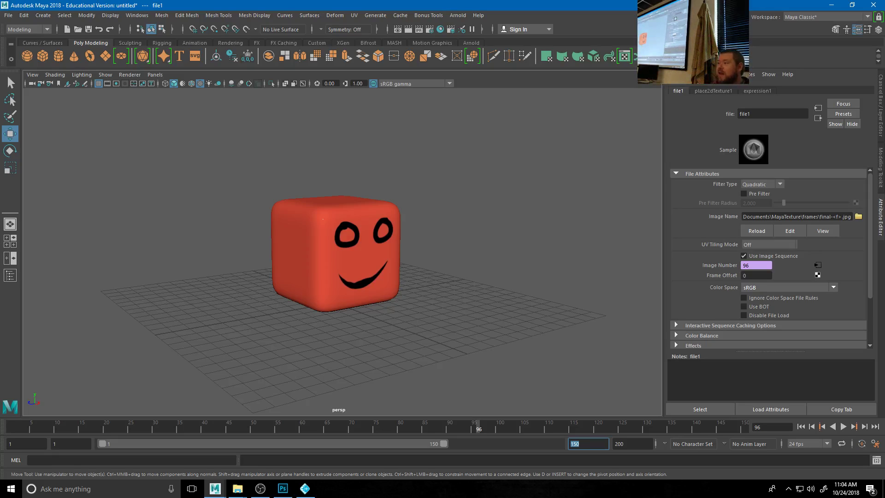
- Assign a new Arnold aiStandardSurface material to the rounded cube
left_click(332, 261)
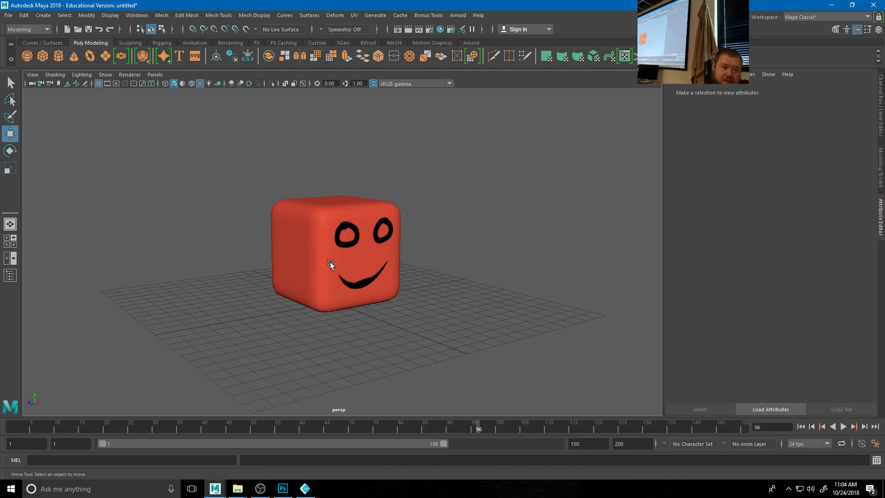
right_click_drag(325, 251, 343, 461)
left_click(323, 242)
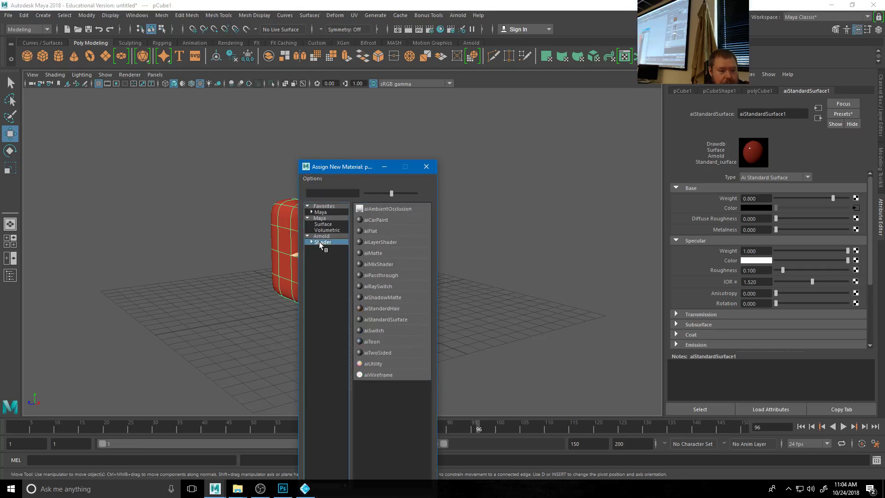
left_click(393, 320)
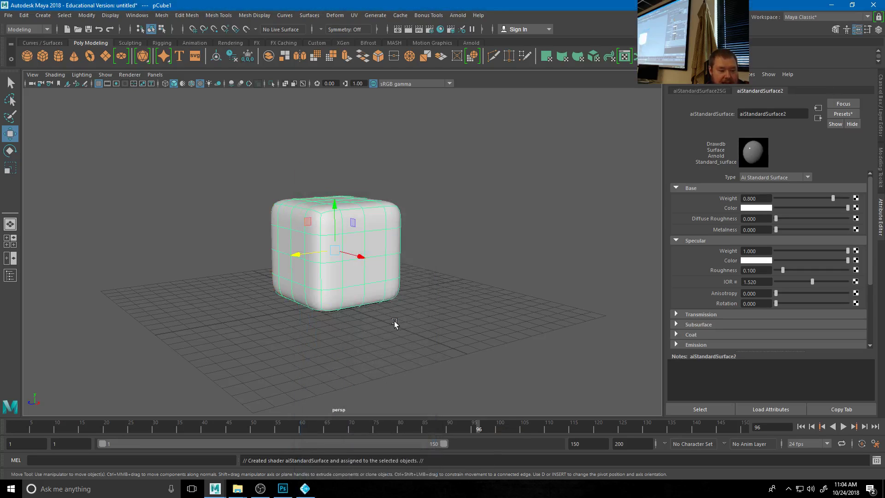
- Reselect the cube and orbit around it to check its white aiStandardSurface2 material
left_click(492, 189)
left_click(367, 218)
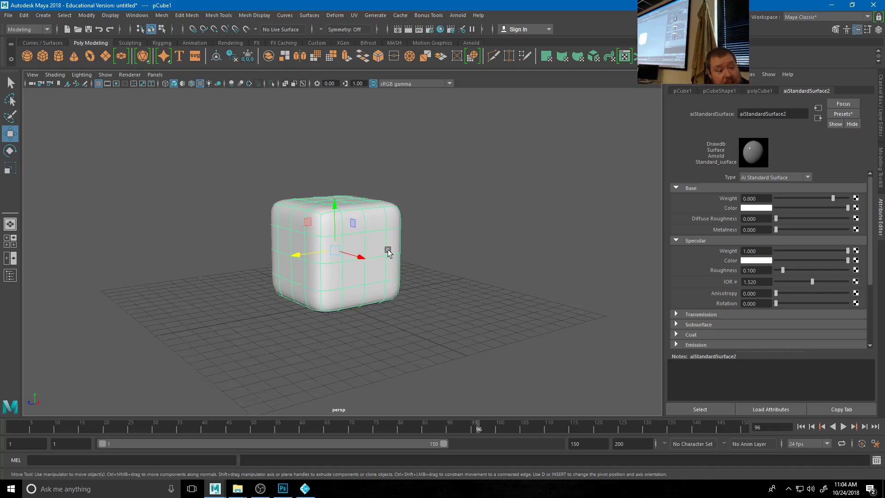
left_click_drag(387, 251, 425, 261, "alt")
right_click_drag(425, 261, 391, 244, "alt")
left_click_drag(391, 244, 397, 291, "alt")
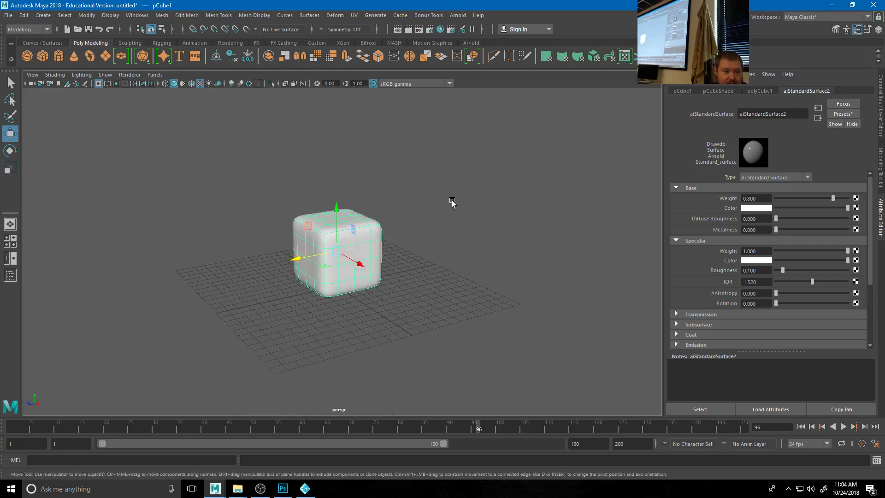
left_click_drag(427, 246, 408, 253, "alt")
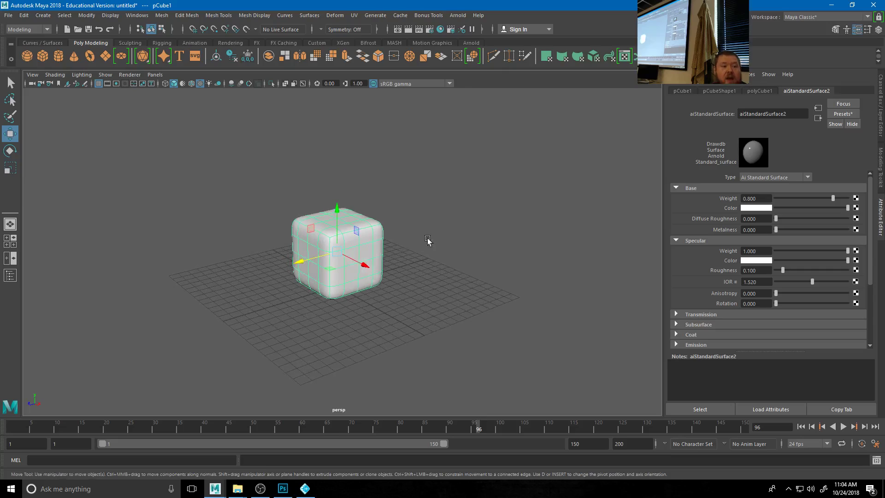
- Open Hypershade, move it aside, and shrink the window and its node creation panel
left_click(441, 31)
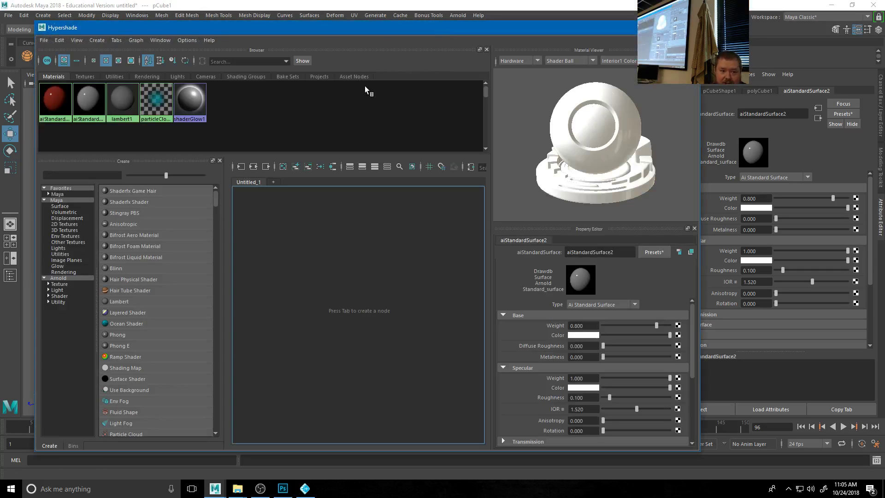
left_click(694, 27)
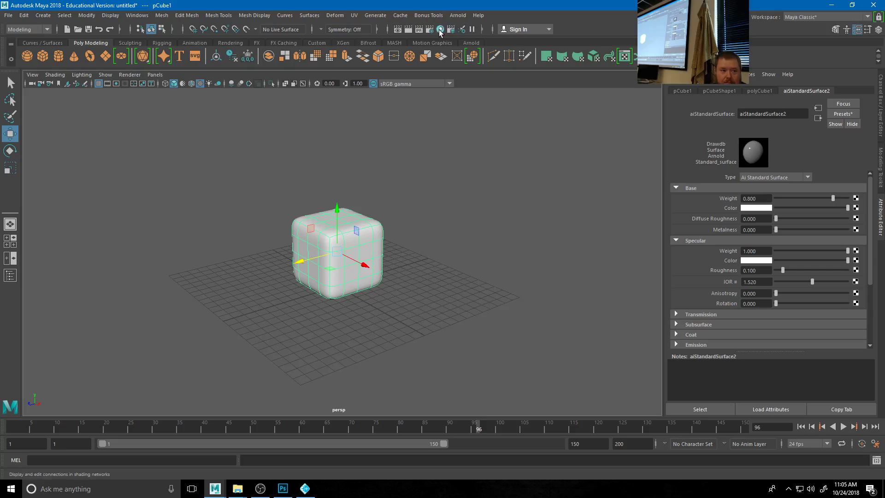
left_click(440, 32)
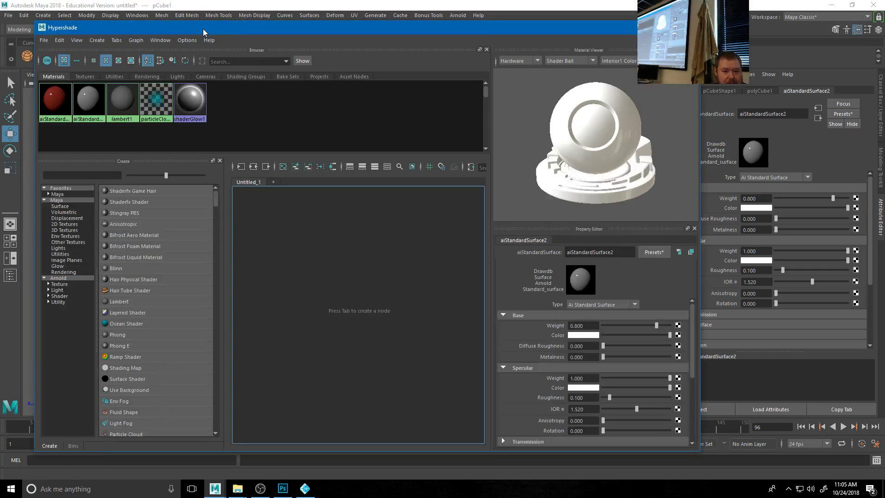
left_click_drag(206, 28, 298, 18)
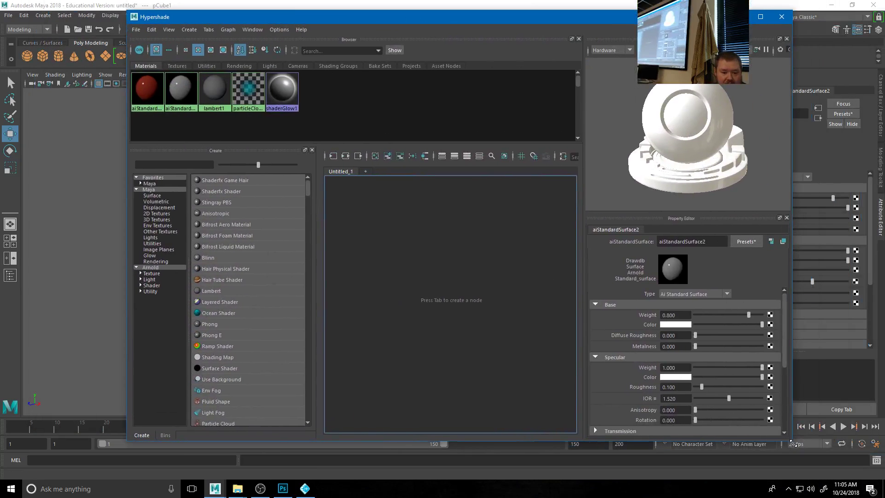
left_click_drag(791, 442, 792, 352)
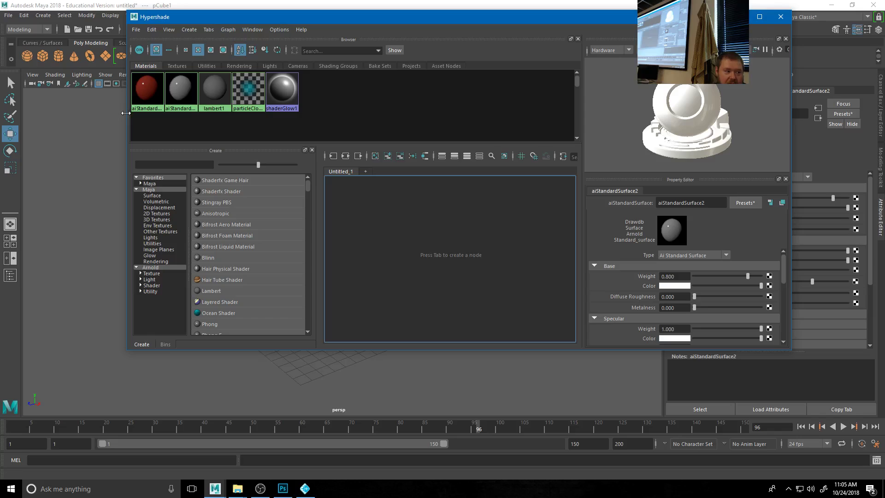
left_click_drag(127, 122, 279, 122)
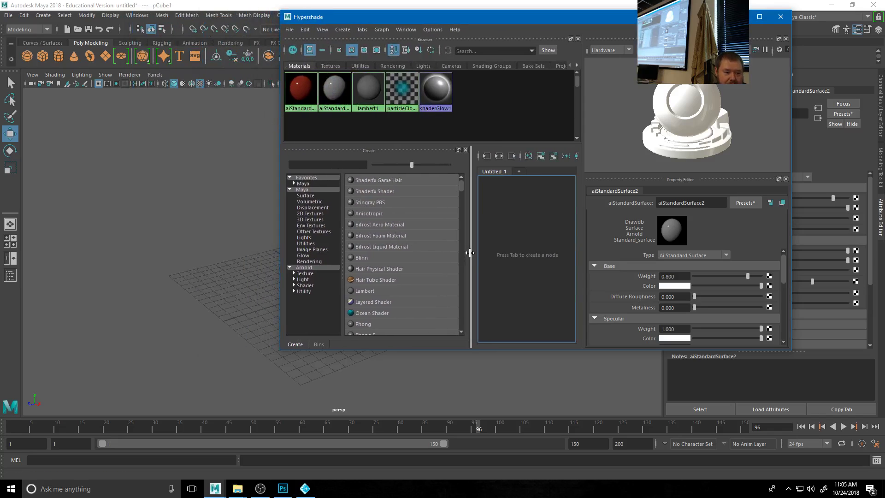
left_click_drag(470, 240, 341, 239)
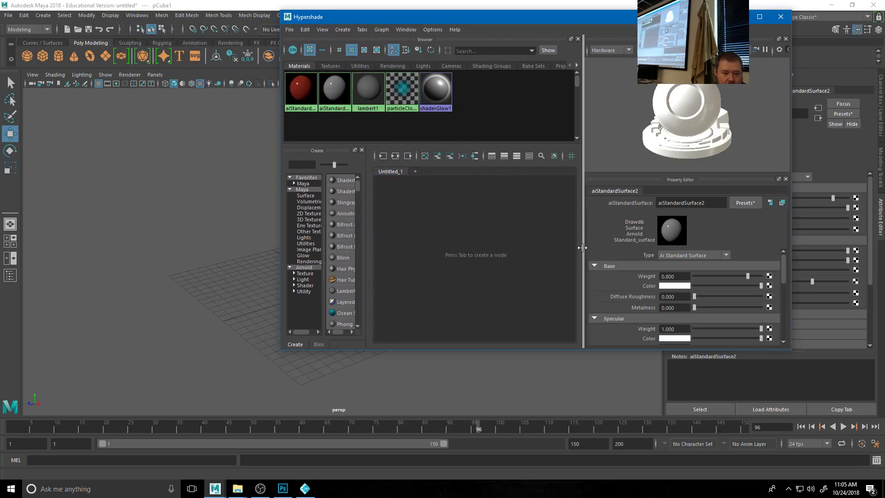
- Close the Material Viewer and Property Editor panels, reposition the window, and select aiStandardSurface2
left_click(786, 39)
left_click(786, 39)
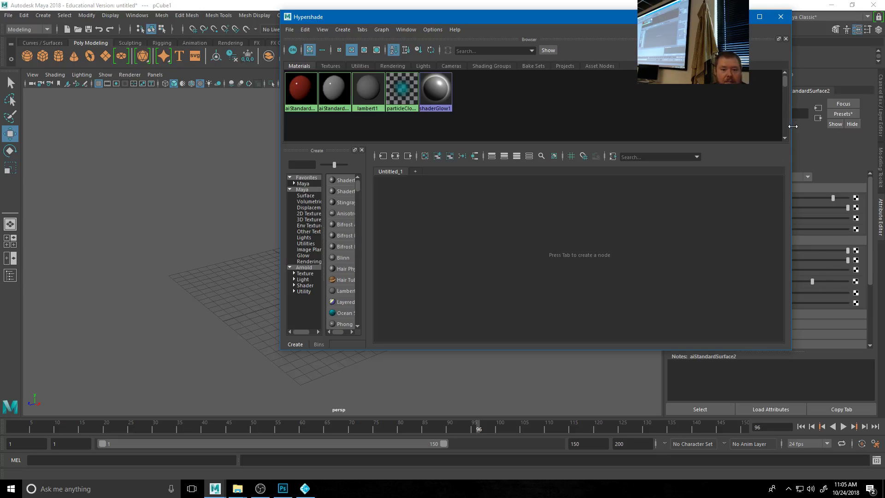
mouse_move(791, 126)
left_mouse_down()
mouse_move(685, 125)
mouse_move(790, 124)
left_mouse_up()
left_click_drag(465, 18, 307, 127)
left_click(525, 95)
- Rename the aiStandardSurface2 material to 'Face'
double_click(794, 116)
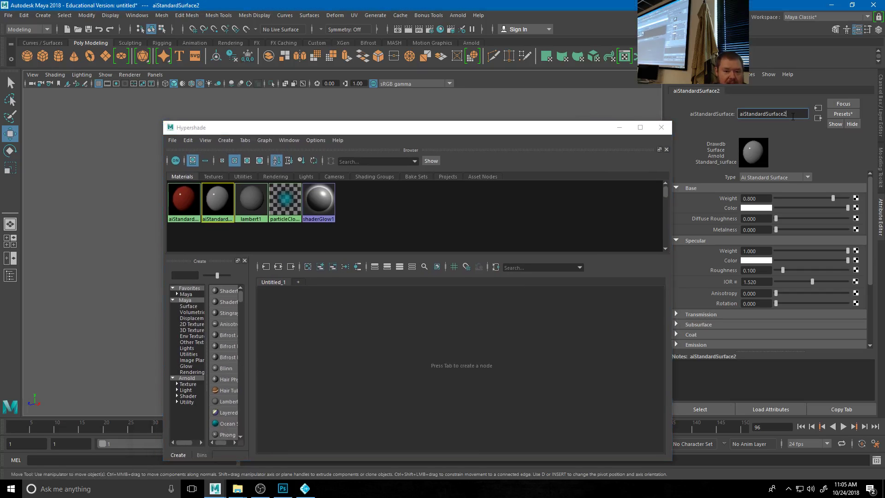
type("Face")
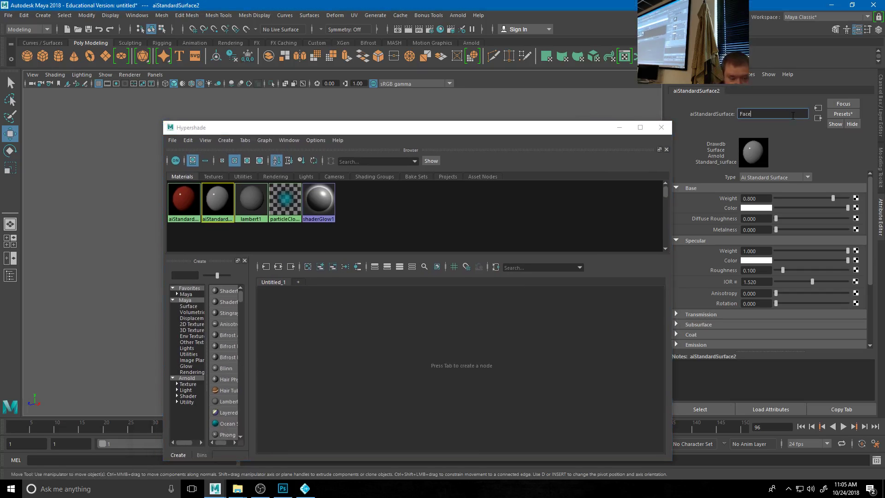
key("Return")
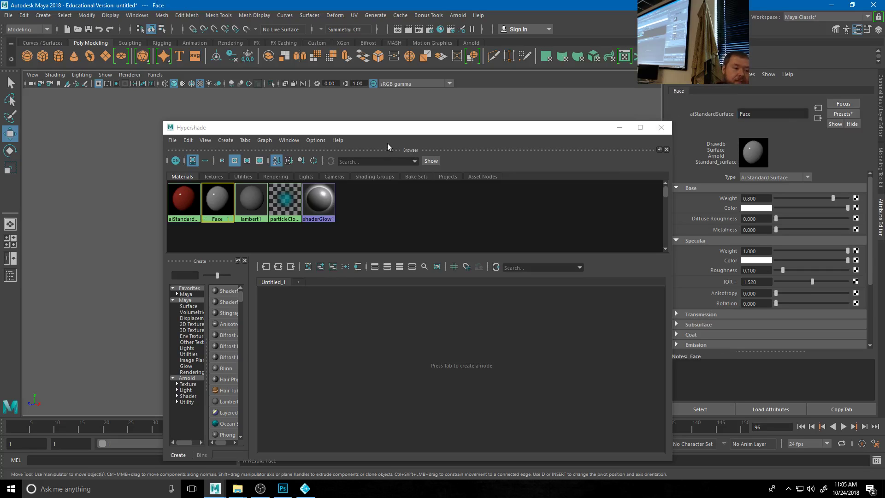
- Rearrange and narrow the Hypershade window so the cube and Face attributes are visible
left_click_drag(386, 128, 529, 51)
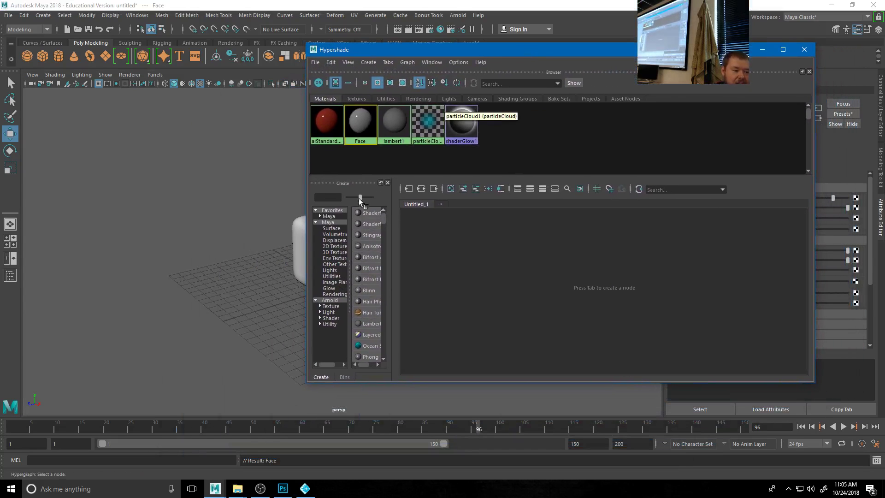
middle_click_drag(239, 264, 83, 257, "alt")
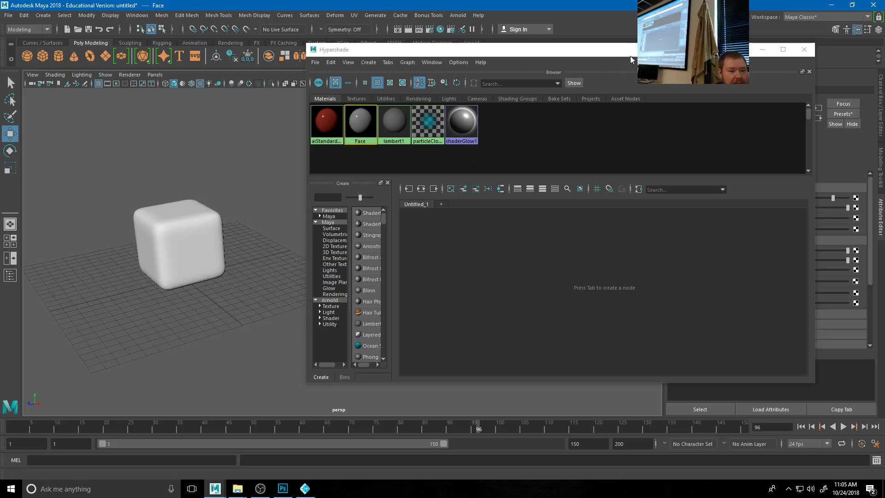
left_click_drag(631, 59, 604, 58)
left_click_drag(788, 172, 663, 171)
left_click_drag(173, 310, 193, 290, "alt")
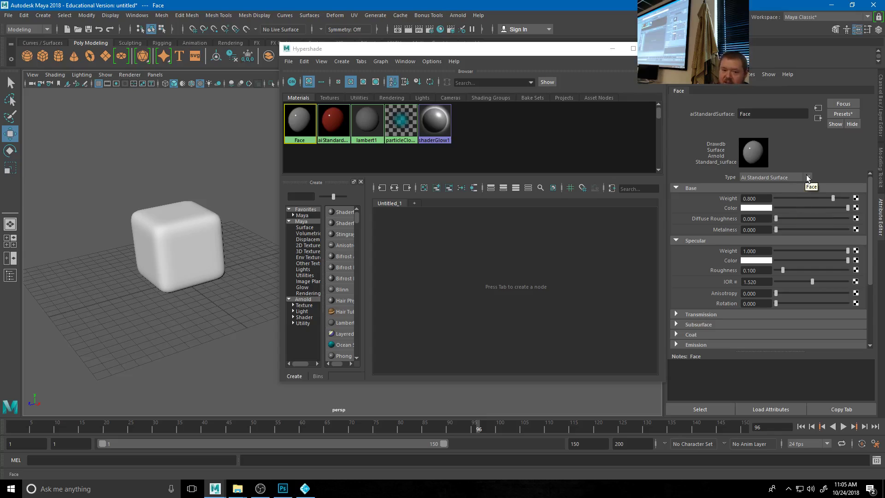
mouse_move(515, 51)
left_mouse_down()
mouse_move(496, 48)
mouse_move(506, 56)
left_mouse_up()
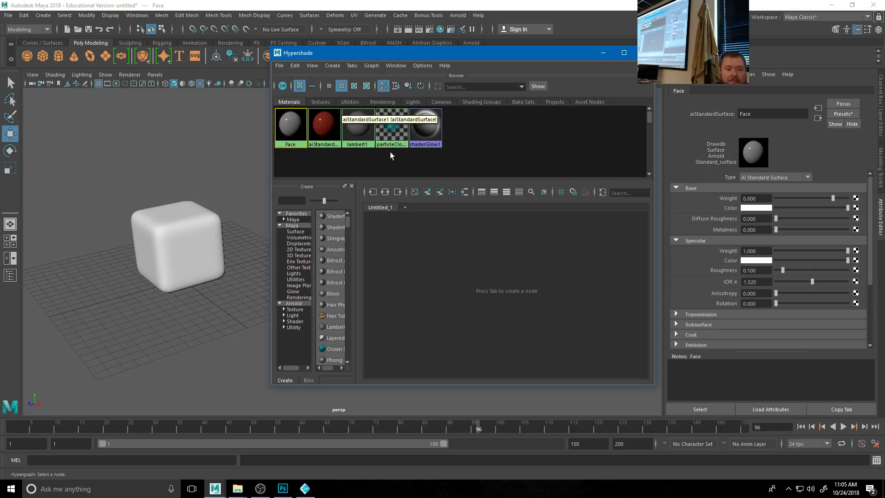
- Open the render-node chooser for Face's Base Color and filter Maya nodes by 'layer'
left_click(856, 208)
left_click_drag(347, 167, 446, 85)
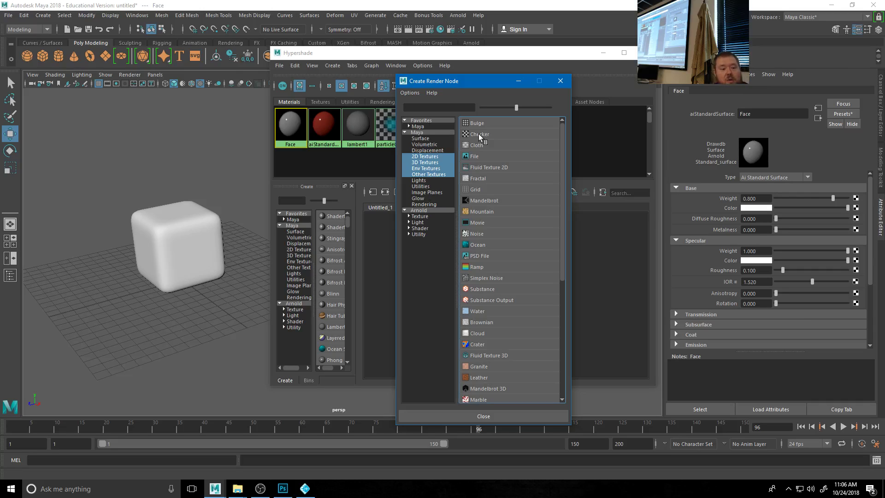
left_click(443, 107)
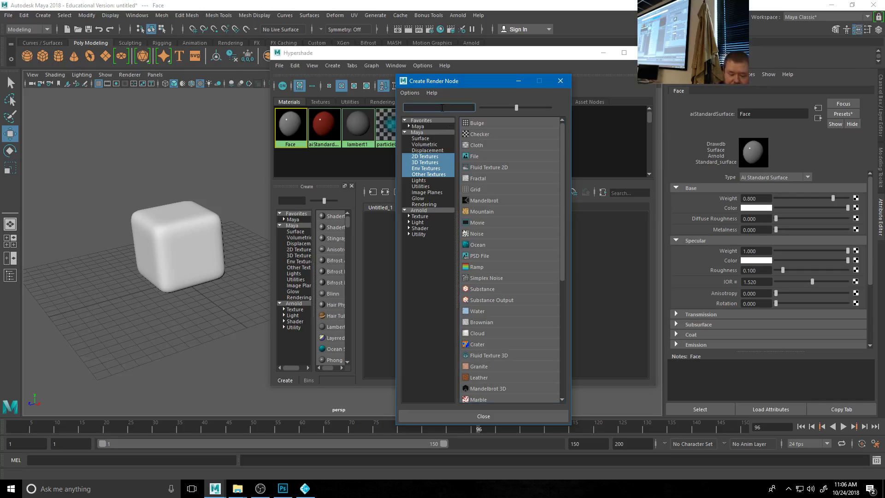
type("layer")
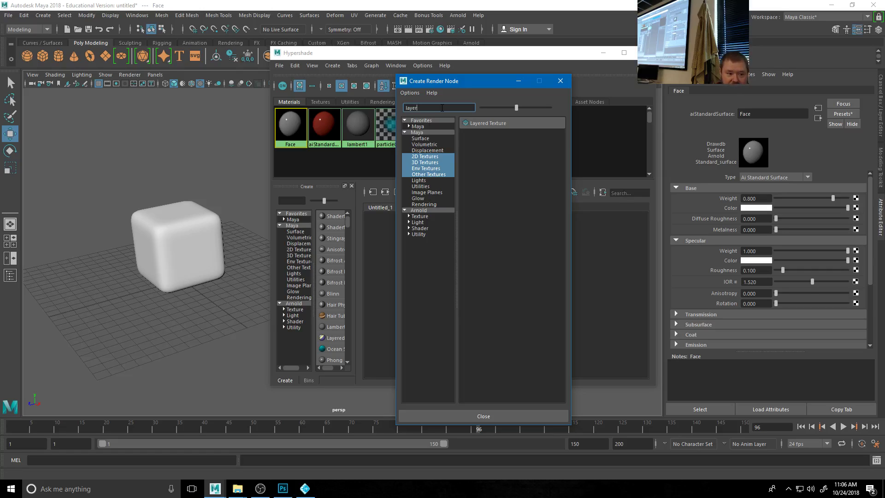
left_click(417, 132)
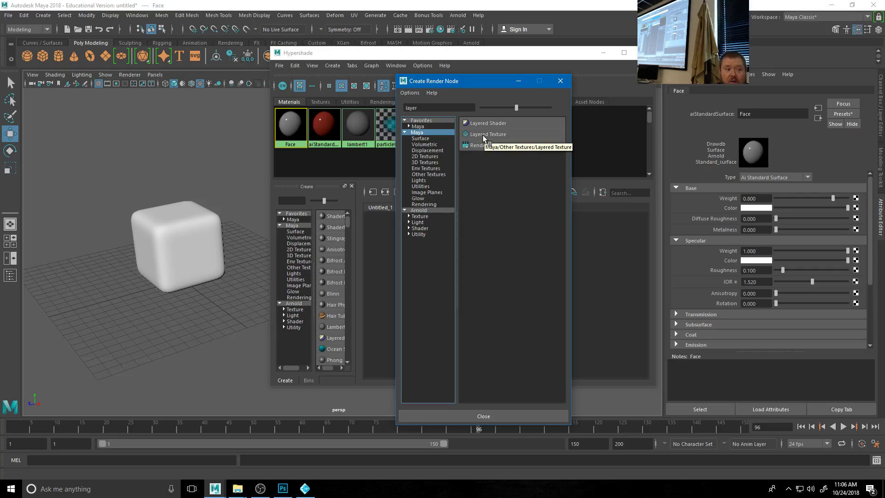
left_click(358, 153)
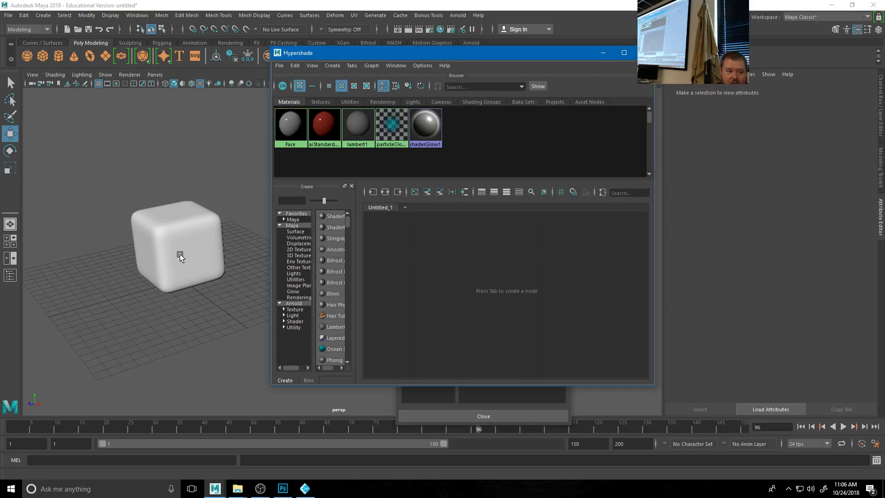
left_click(187, 237)
- Start Assign New Material on the cube, then close that window and select the Face material
right_click(187, 236)
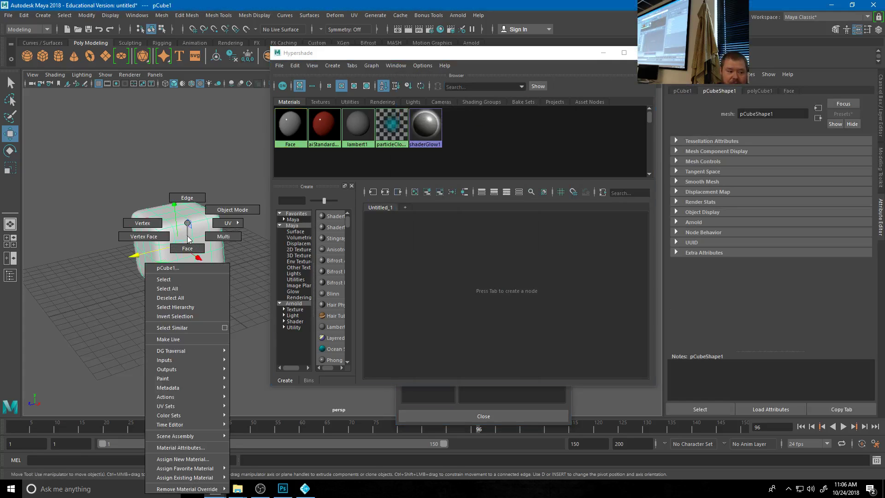
left_click(192, 460)
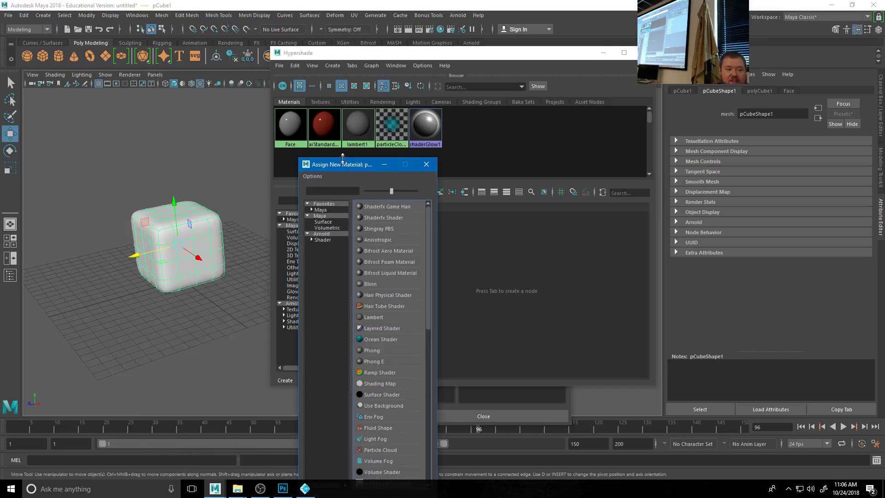
left_click_drag(348, 161, 348, 72)
left_click(323, 155)
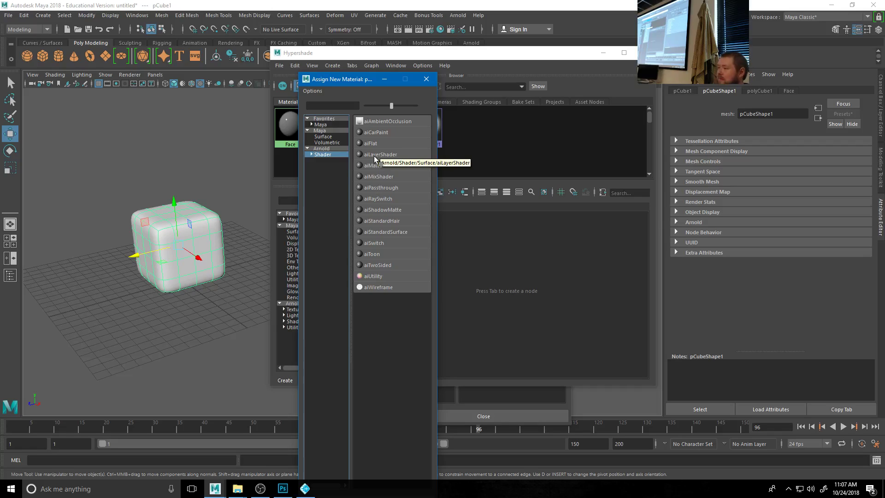
left_click(427, 82)
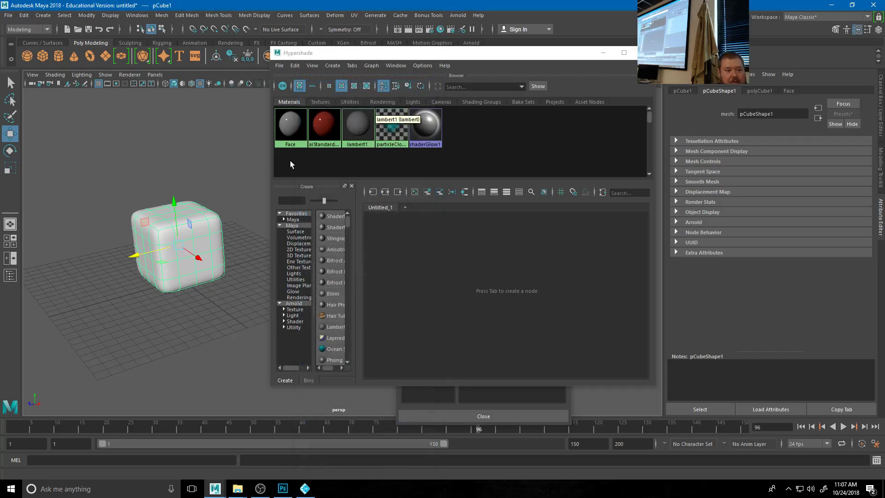
left_click(297, 132)
- Connect a Layered Texture to Face's Base Color, turning the cube green
left_click(856, 208)
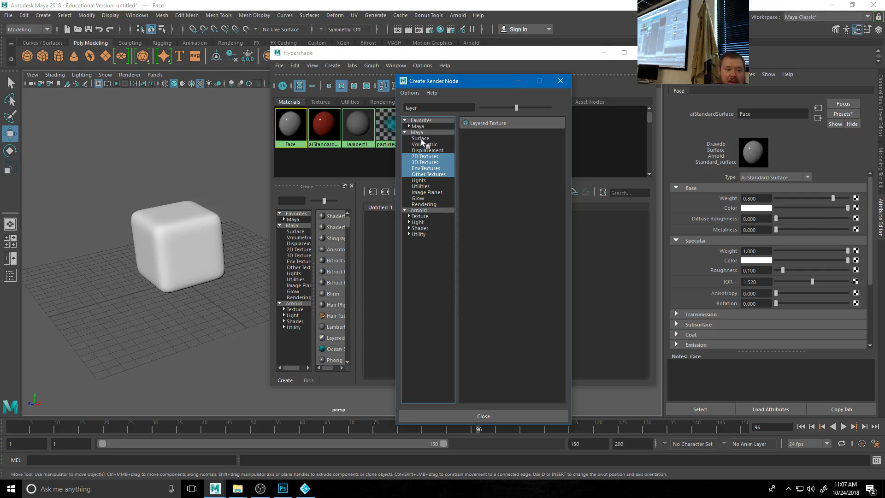
left_click(417, 132)
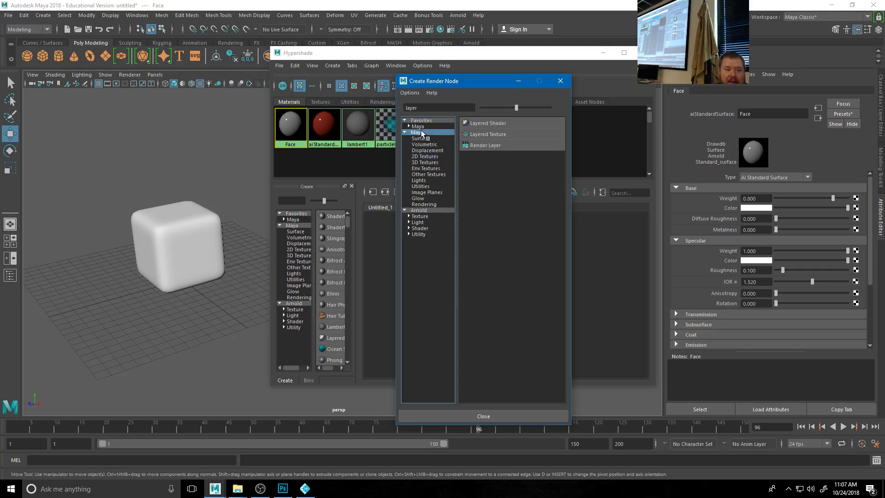
left_click(486, 134)
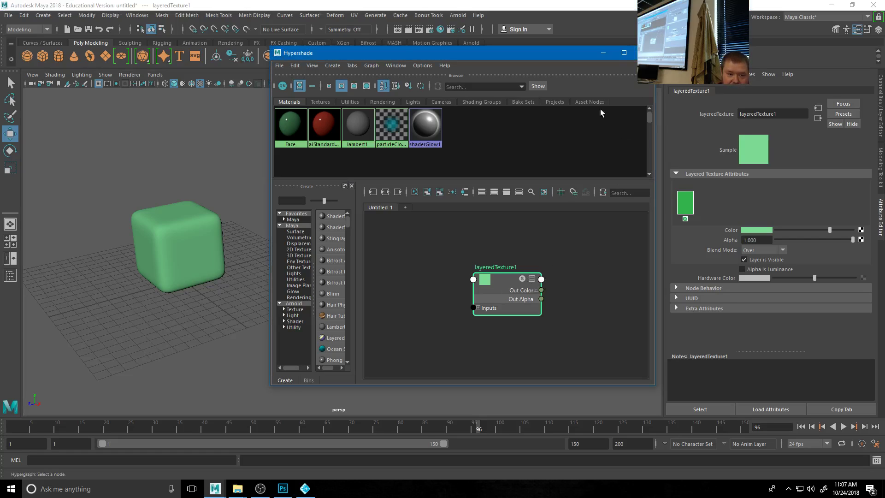
right_click(290, 134)
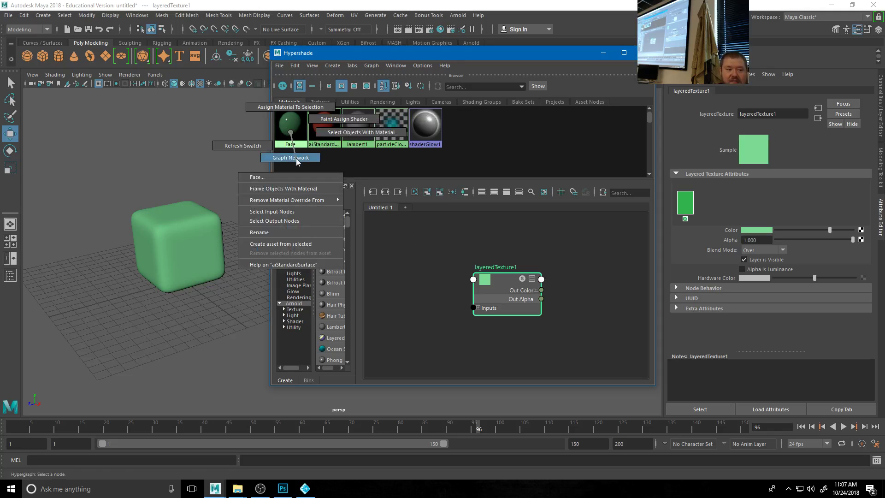
- Graph the Face shader network and inspect layeredTexture1's Inputs attributes
left_click(290, 157)
scroll(519, 289, "up", 3)
scroll(519, 290, "down", 3)
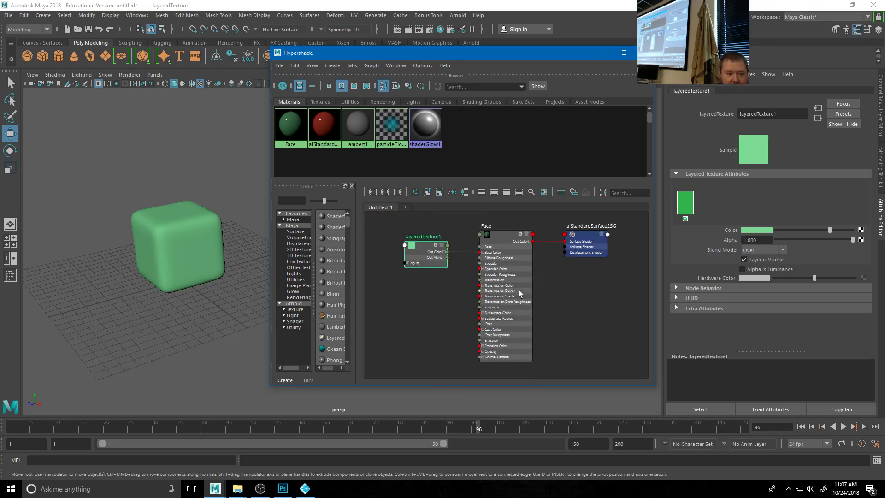
middle_click_drag(450, 287, 493, 310, "alt")
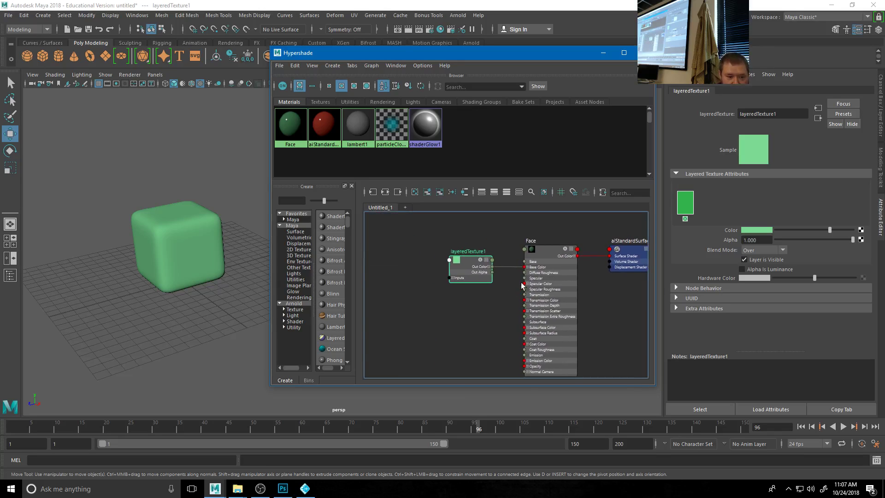
scroll(573, 294, "up", 2)
left_click(502, 225)
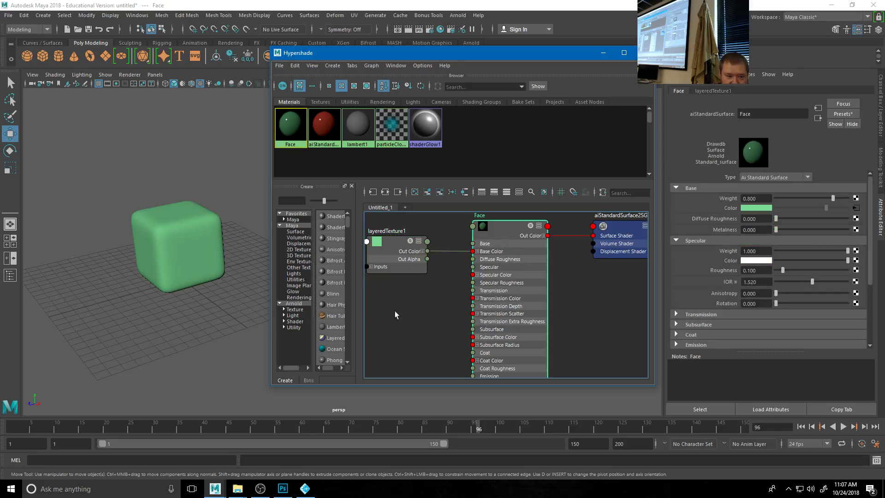
left_click(396, 258)
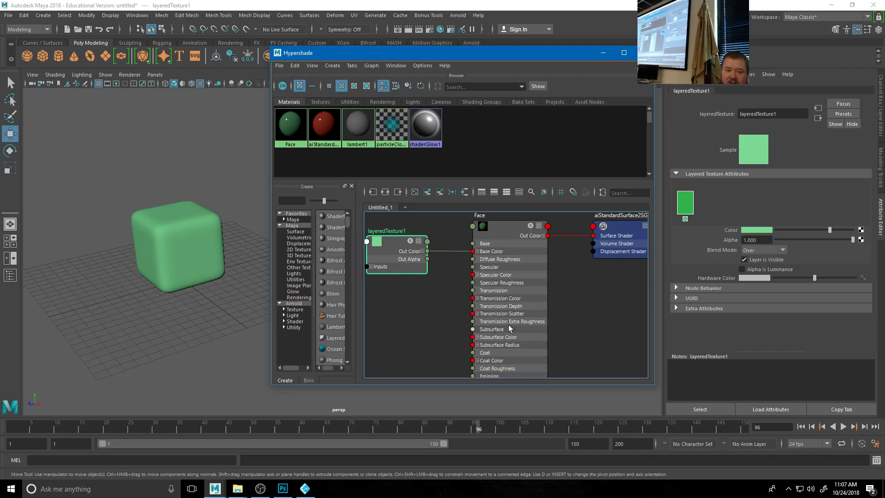
middle_click_drag(393, 324, 476, 321, "alt")
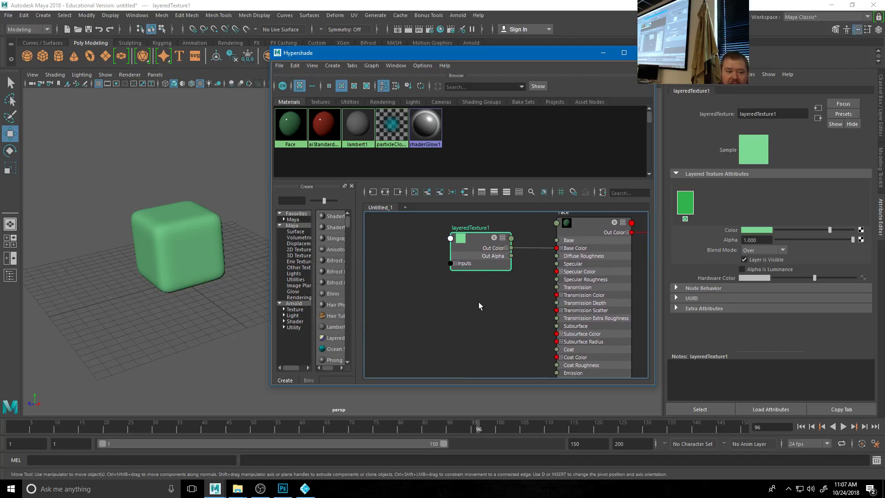
left_click(455, 264)
left_click(461, 271)
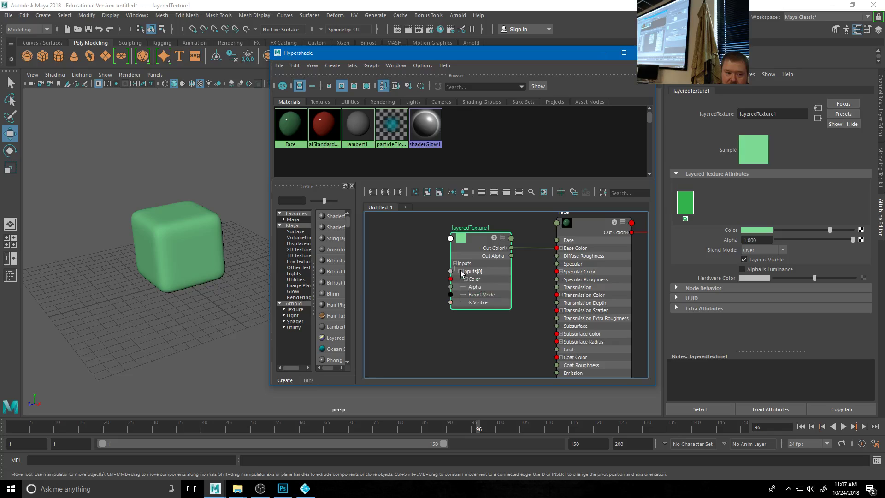
left_click(460, 271)
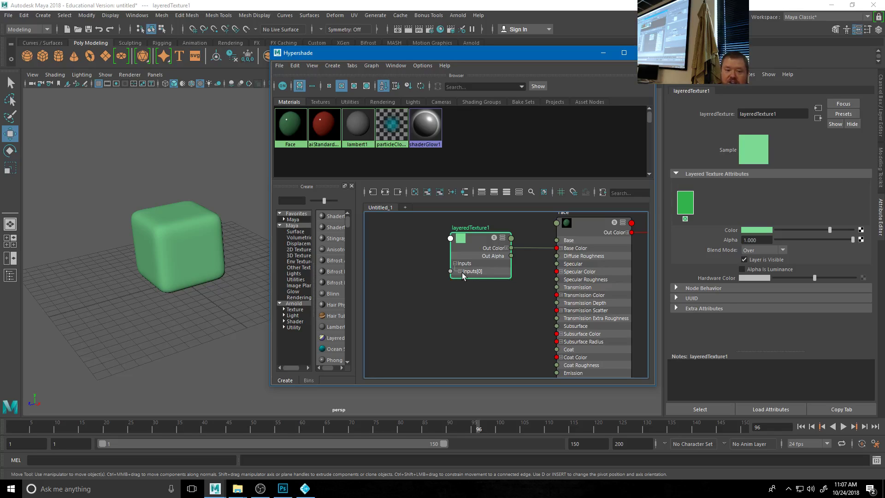
left_click(461, 271)
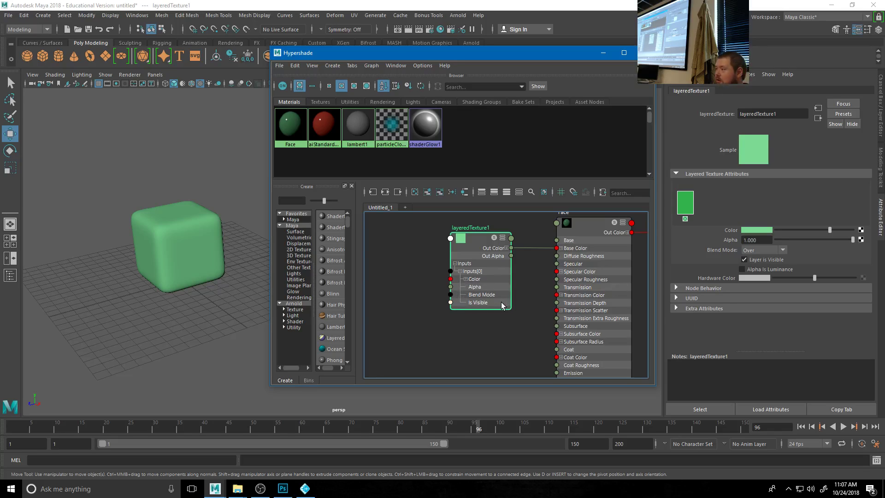
left_click(455, 264)
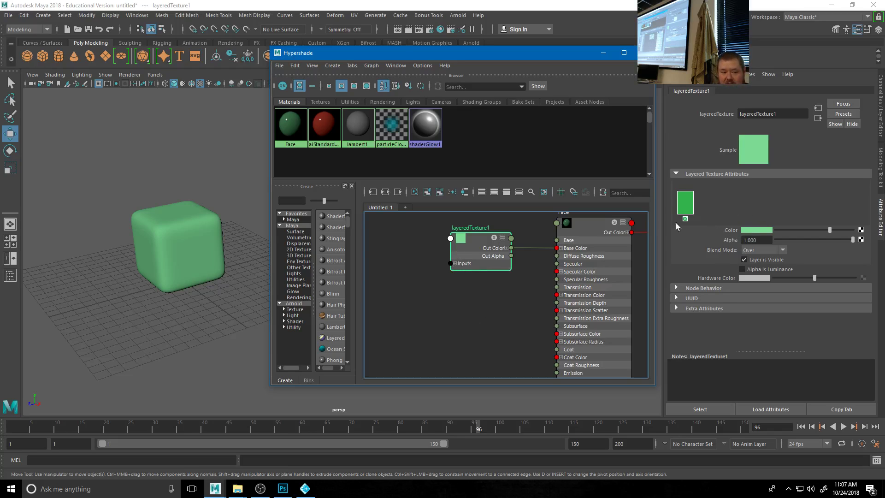
- Open the texture chooser for the green layer's colour with an empty search listing all textures
left_click(690, 204)
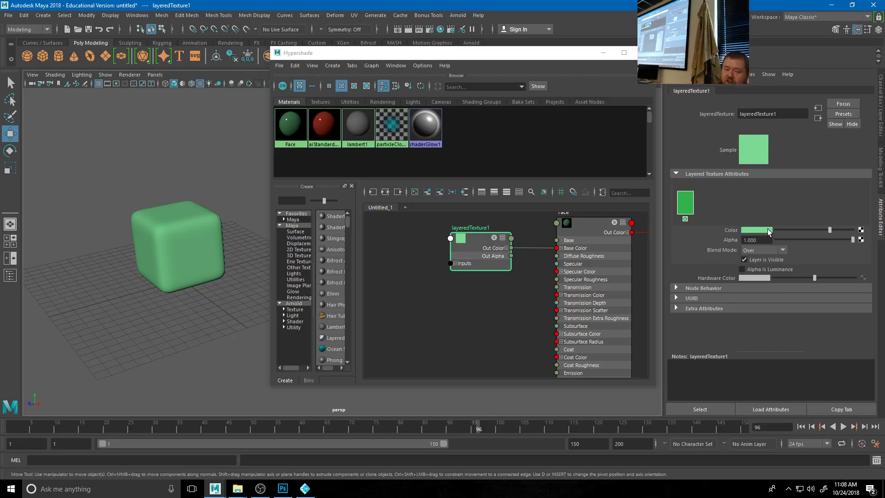
left_click(862, 230)
left_click(425, 107)
type("layer")
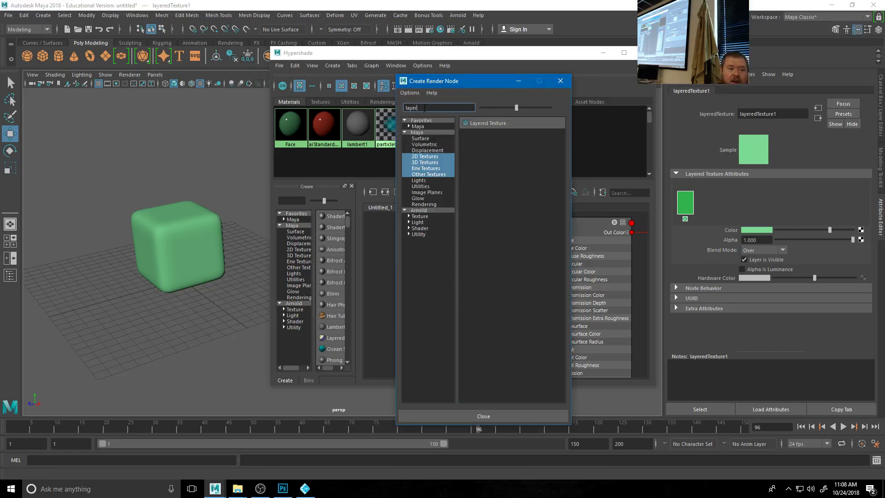
key("BackSpace")
key("BackSpace")
key("BackSpace")
key("BackSpace")
key("BackSpace")
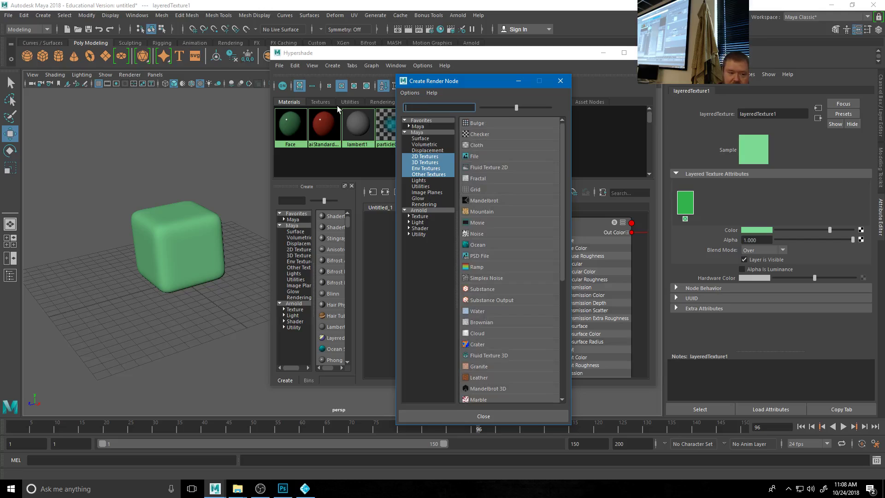
- Connect a Checker texture to the layer colour and lighten its Color 2 to mid grey
left_click(480, 135)
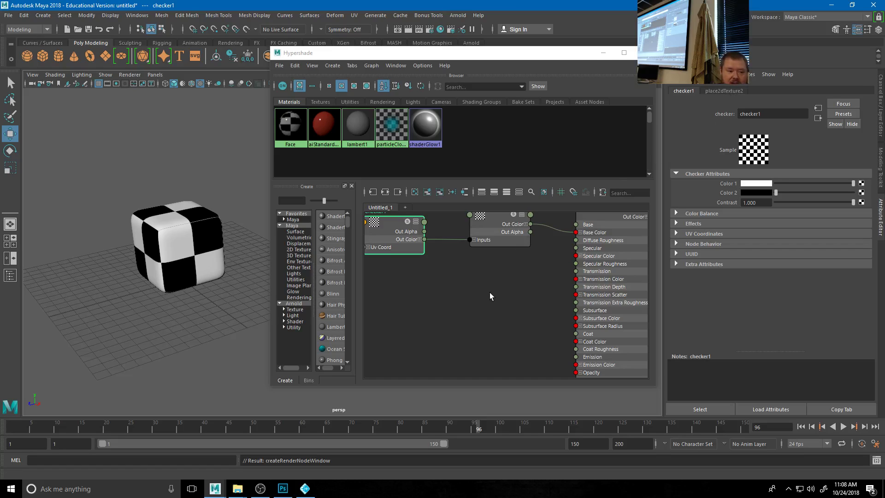
scroll(489, 292, "down", 3)
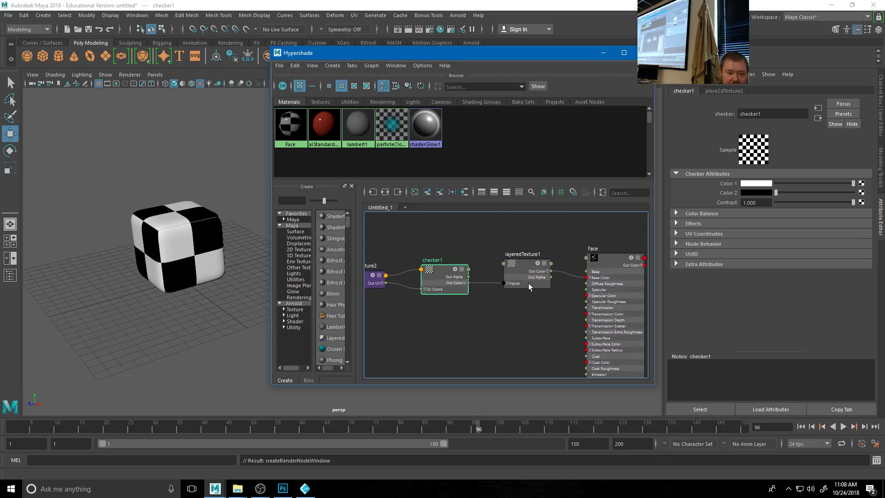
left_click(528, 279)
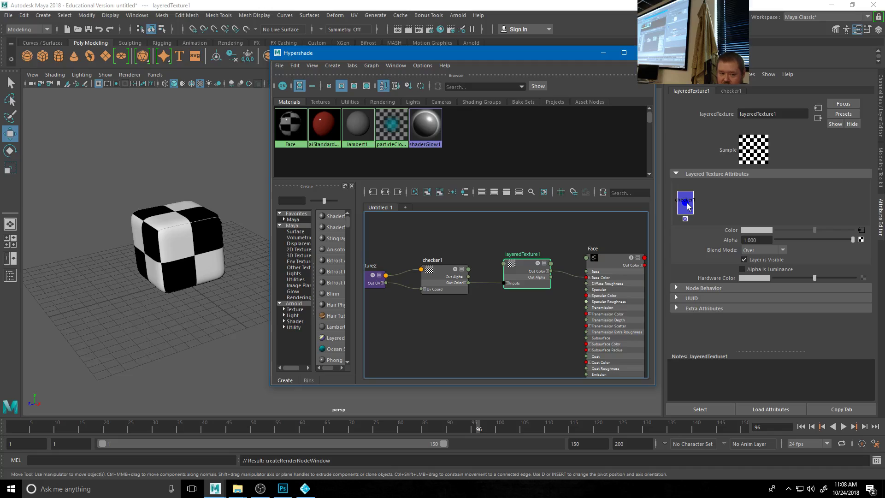
left_click(863, 234)
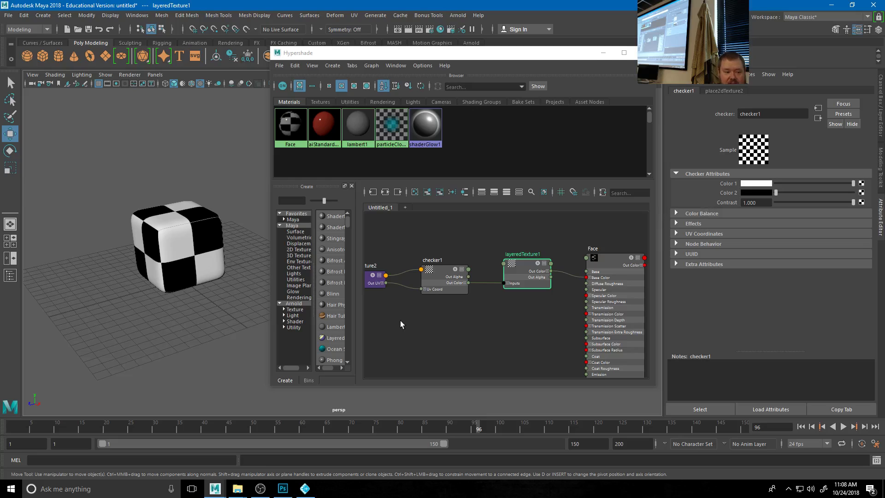
middle_click_drag(412, 323, 441, 328)
left_click_drag(776, 192, 817, 185)
- On place2dTexture2, try Repeat UV values 200 by 10, then 12 by 12
left_click(383, 285)
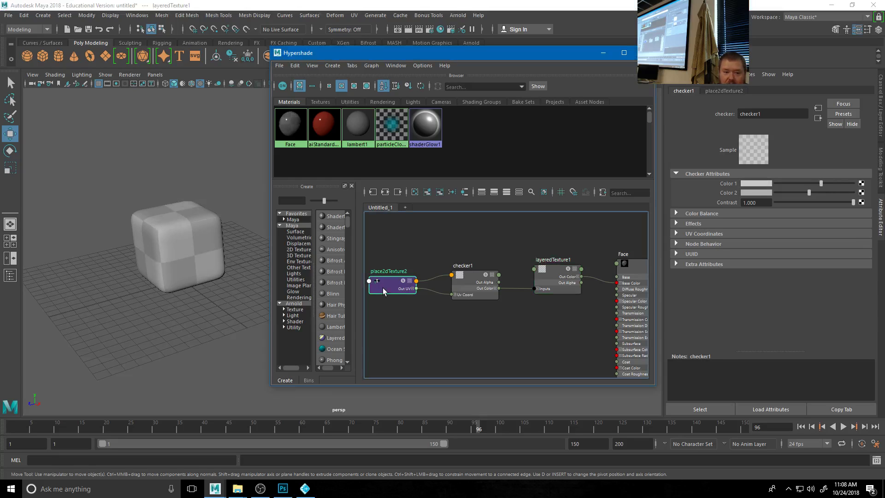
left_click(755, 254)
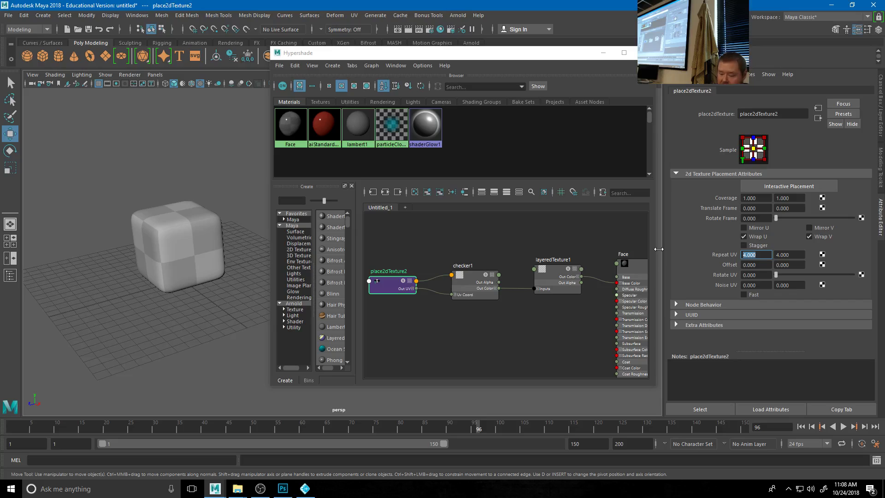
type("20")
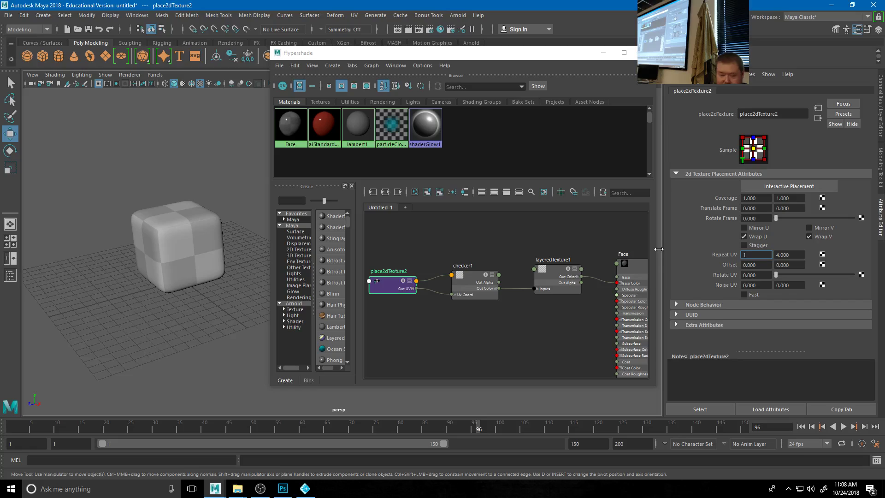
type("0")
key("Return")
key("Tab")
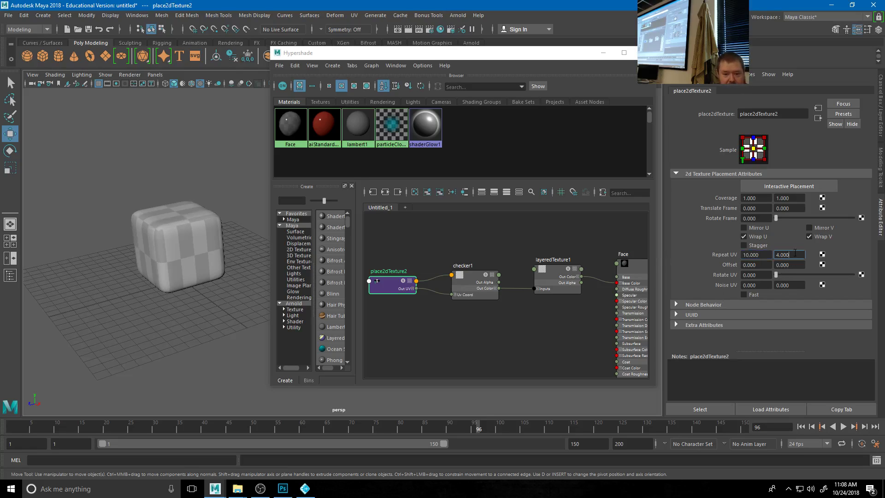
type("10")
key("Return")
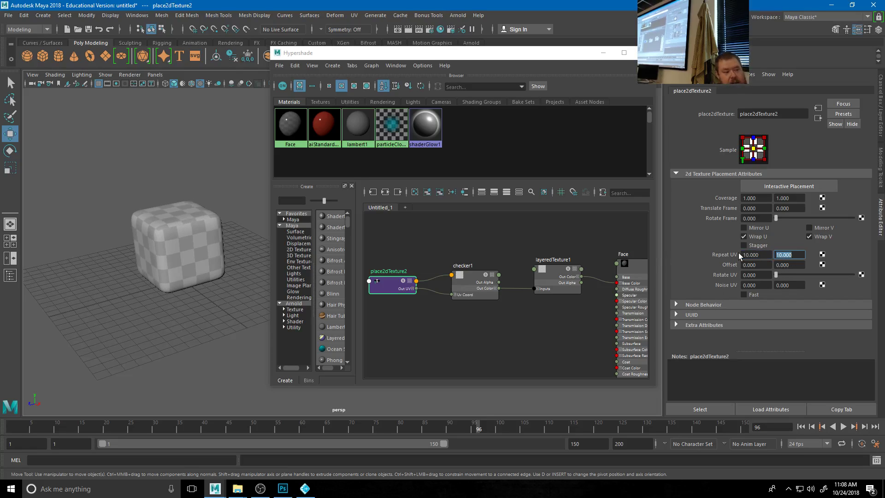
left_click(765, 257)
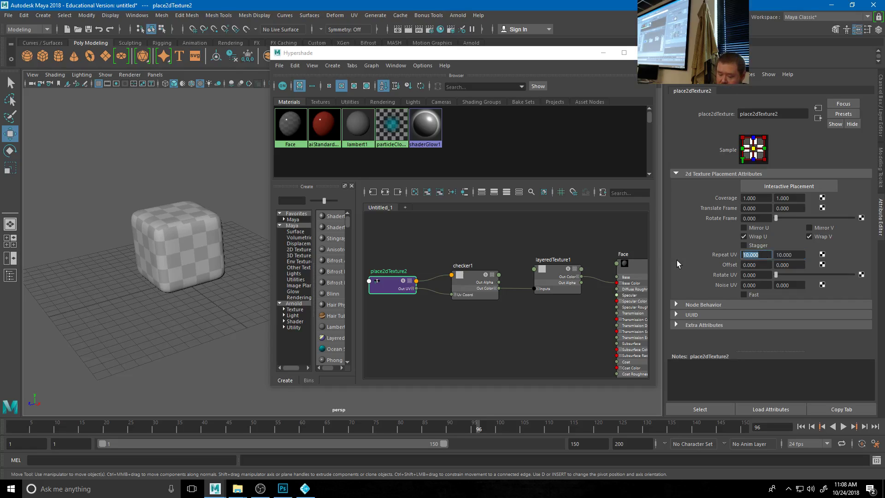
type("12")
key("Return")
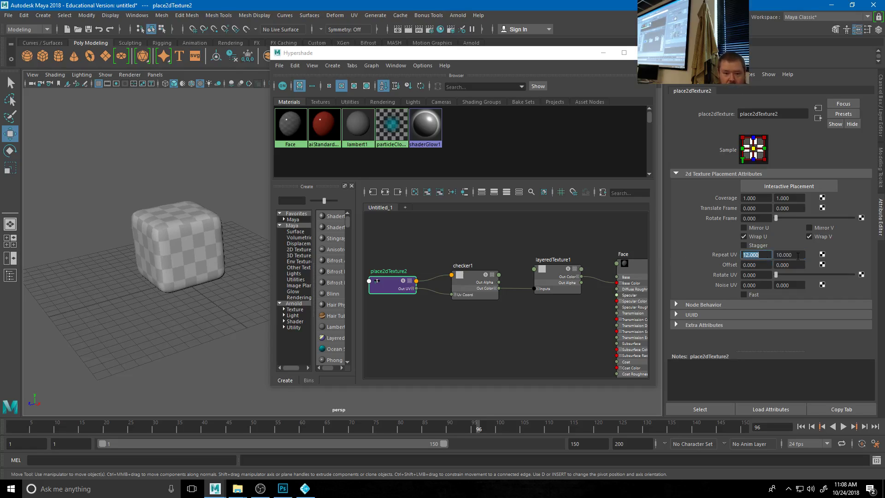
left_click(799, 256)
type("12")
key("Return")
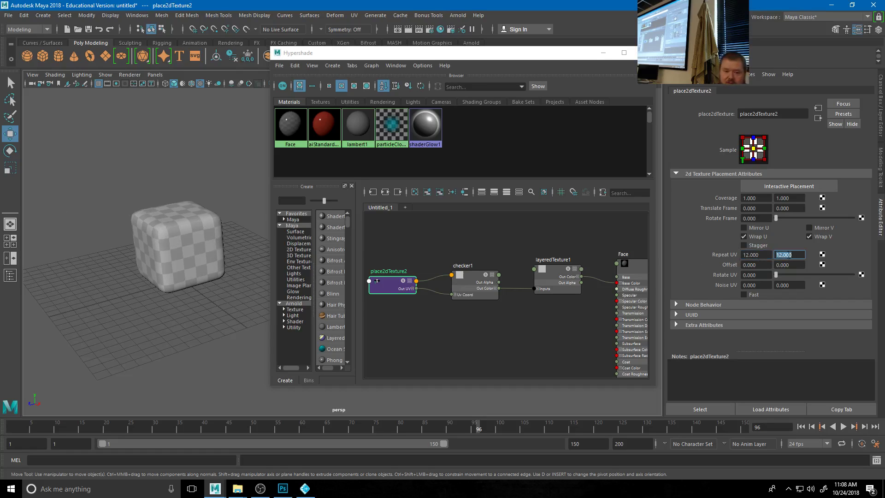
- Set the checker's Repeat UV to 15 by 15 and select the cube
left_click(766, 258)
type("15")
key("Return")
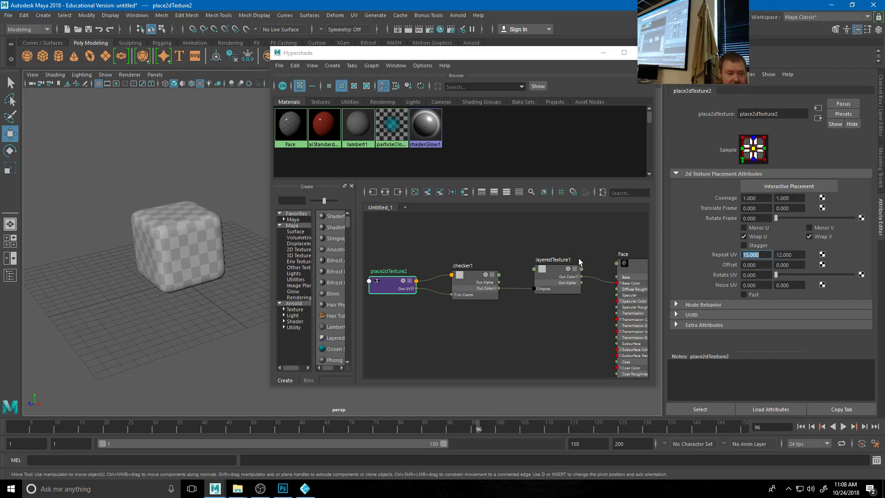
key("Tab")
type("15")
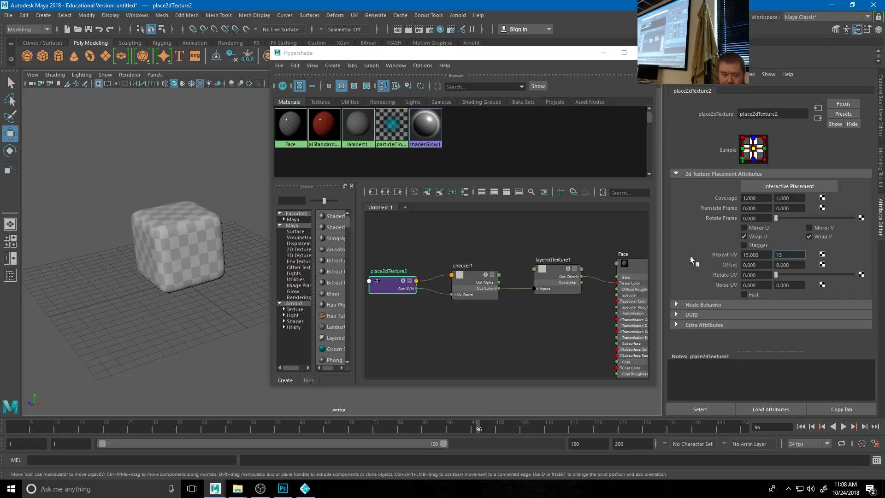
key("Return")
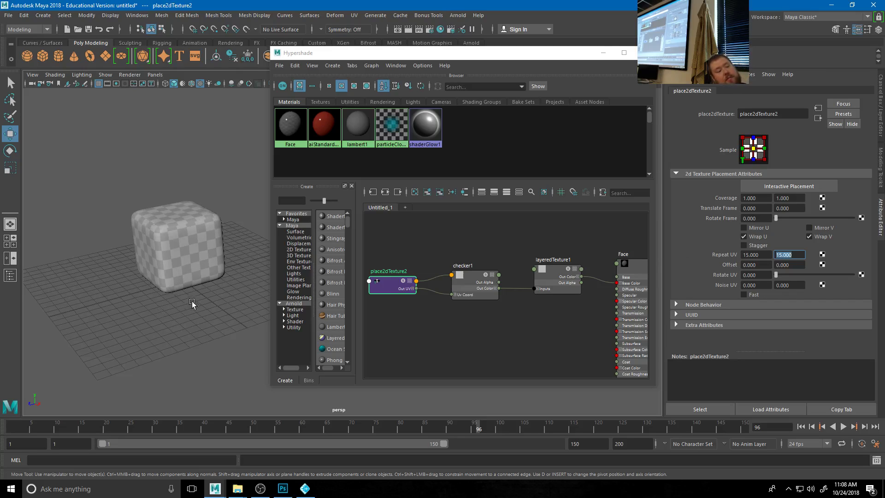
left_click(177, 274)
- Orbit around the grey-checkered cube, then display layeredTexture1's attributes
left_click(193, 315)
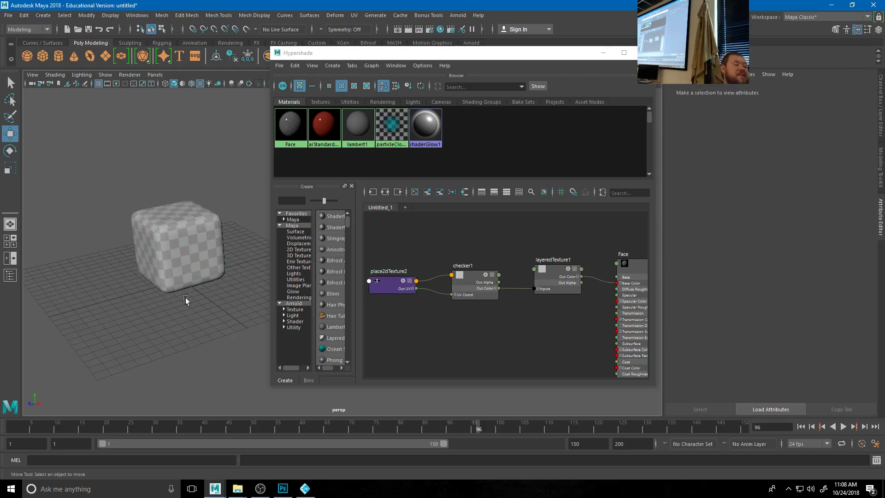
mouse_move(186, 298)
left_mouse_down("alt")
mouse_move(215, 335)
mouse_move(249, 329)
mouse_move(184, 340)
mouse_move(153, 316)
mouse_move(149, 294)
mouse_move(104, 306)
mouse_move(217, 301)
mouse_move(190, 316)
mouse_move(184, 291)
left_mouse_up("alt")
left_click(186, 294)
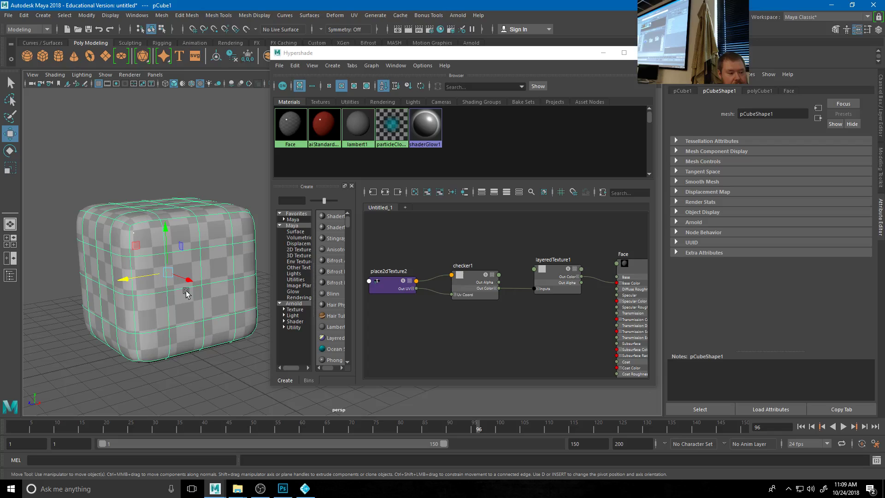
left_click(221, 135)
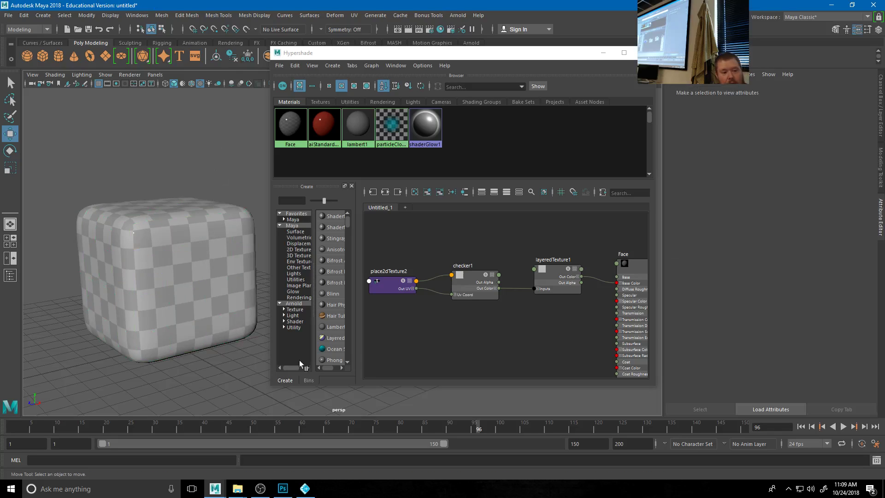
left_click(550, 269)
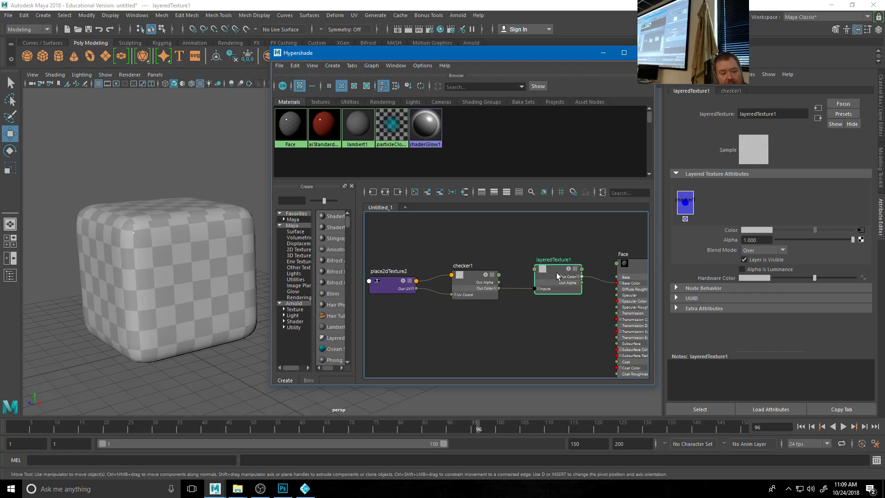
- Add a new green layer to the layered texture and move it above the checker layer
left_click(717, 199)
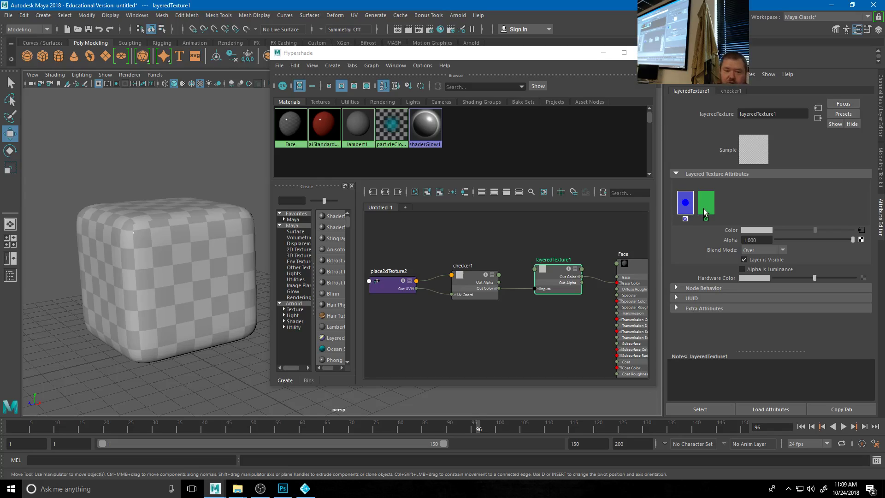
left_click(707, 211)
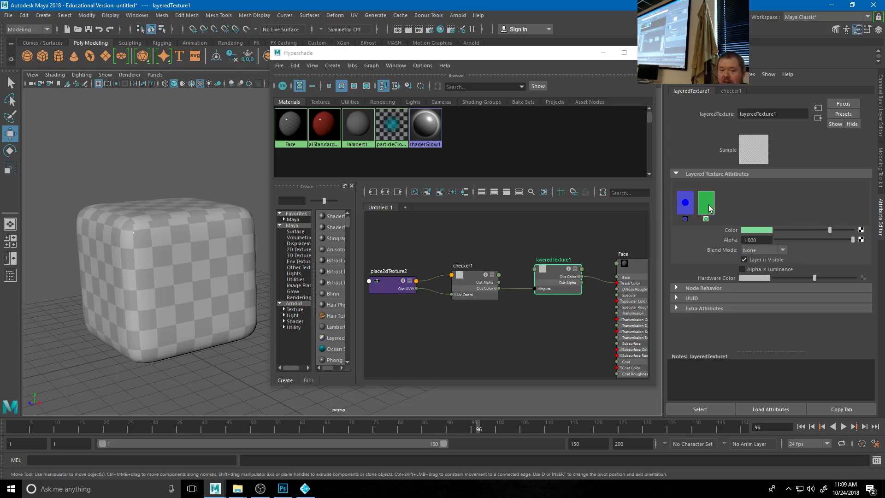
middle_click_drag(709, 207, 677, 208)
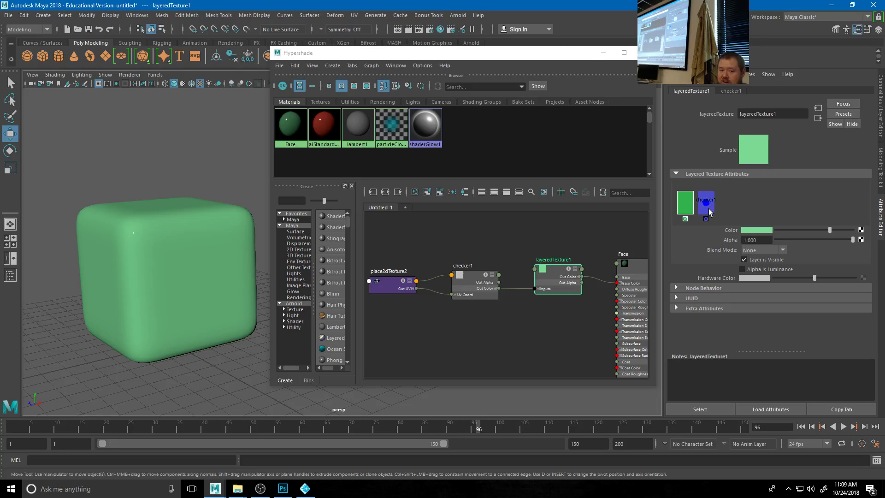
left_click_drag(853, 240, 872, 245)
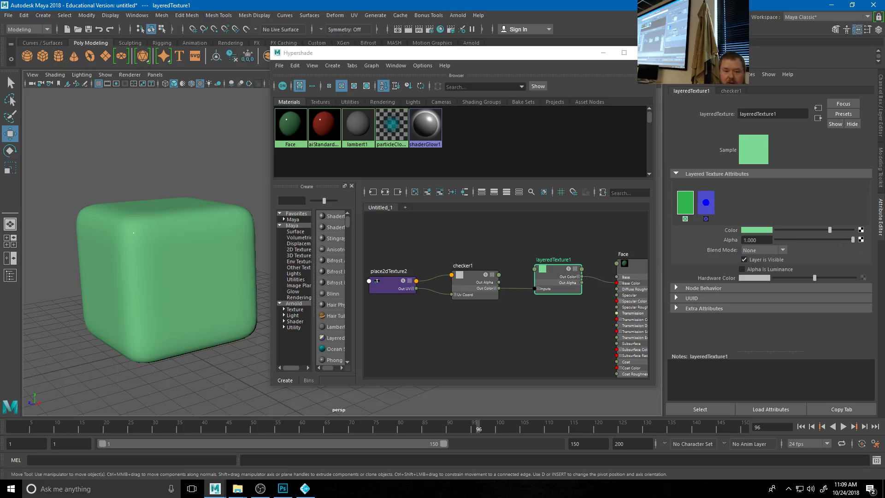
- Compare the green layer hidden and shown, try Add and Multiply, then set Over blending
left_click(745, 260)
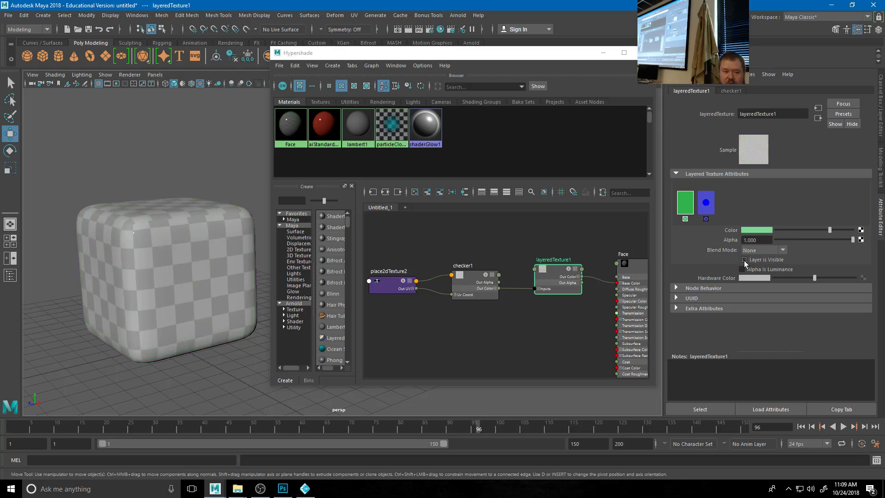
left_click(744, 260)
left_click(777, 250)
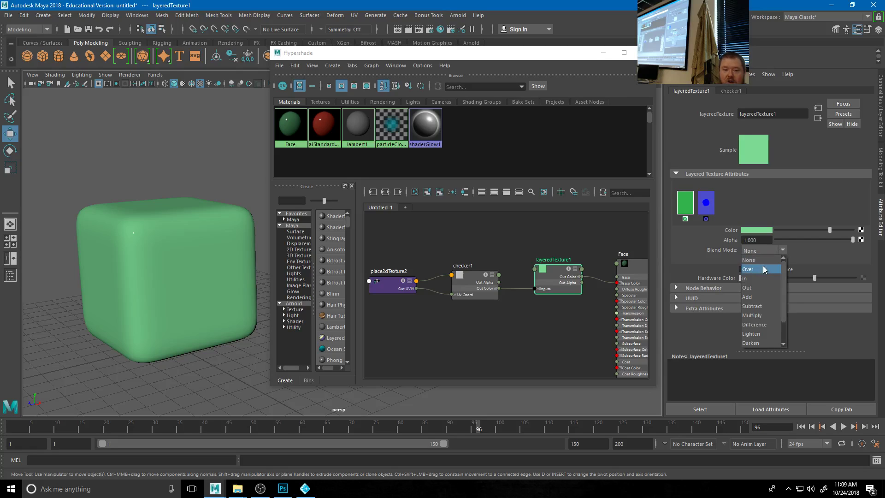
left_click(754, 297)
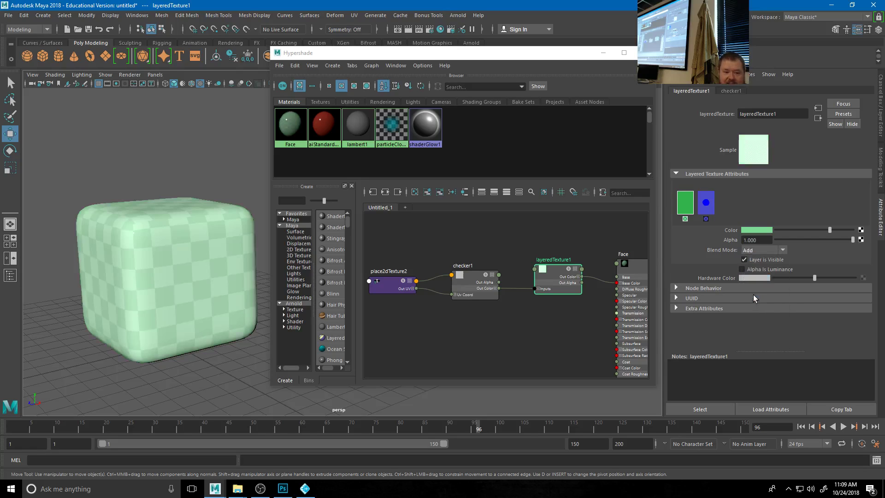
left_click(764, 251)
left_click(753, 316)
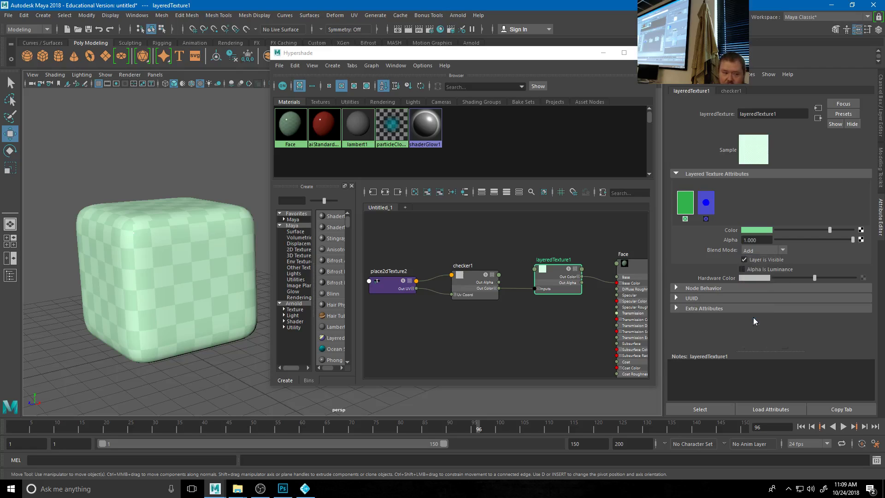
left_click(762, 254)
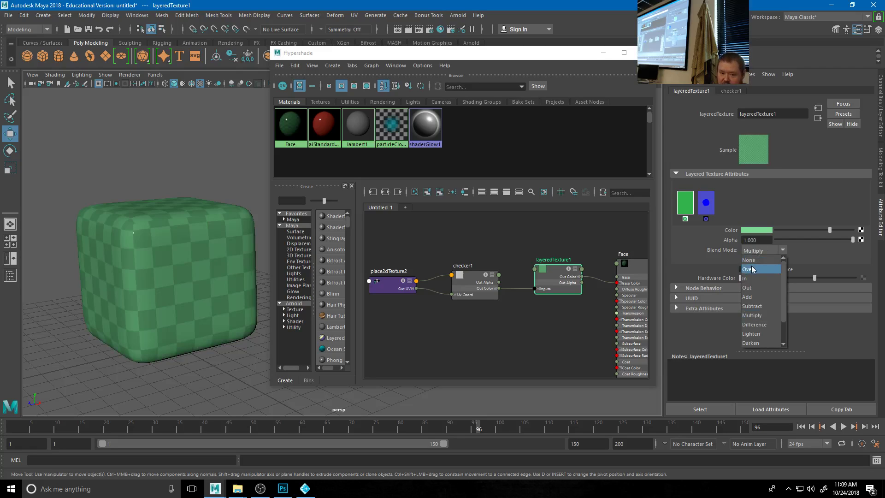
left_click(751, 269)
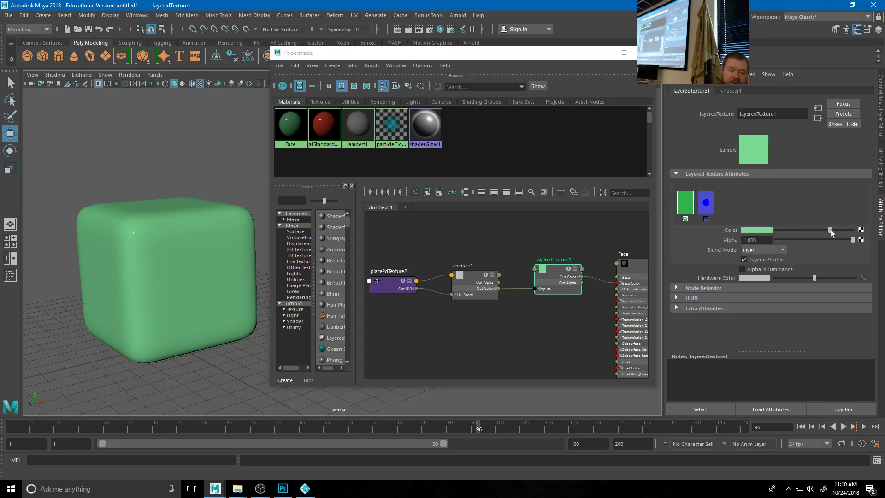
left_click(283, 489)
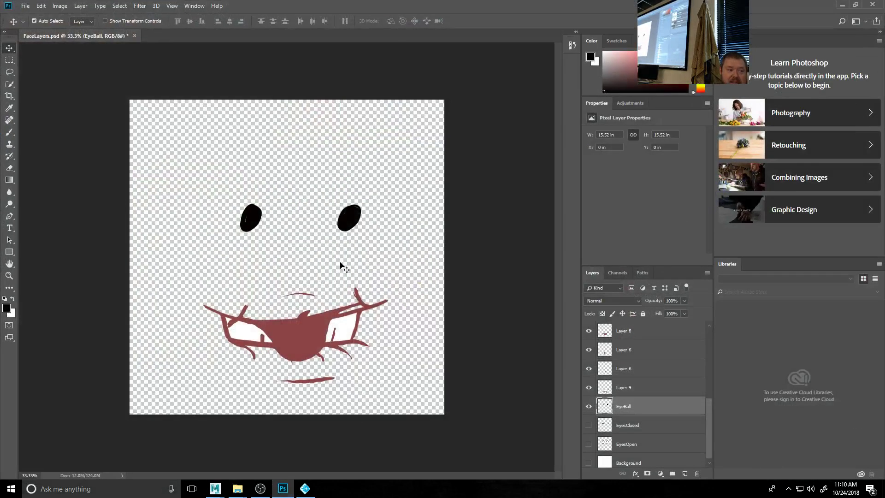
- Zoom out on FaceLayers.psd in Photoshop and open the File > Export submenu
scroll(627, 404, "up", 5)
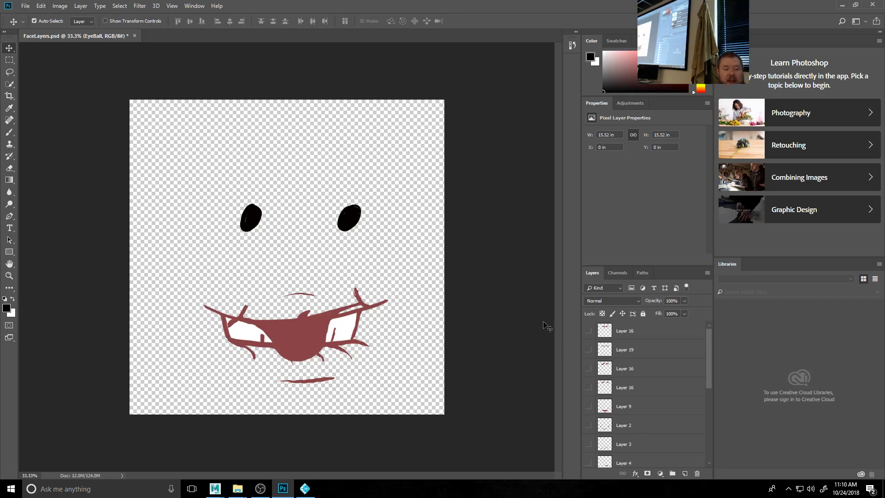
scroll(410, 346, "down", 2, "alt")
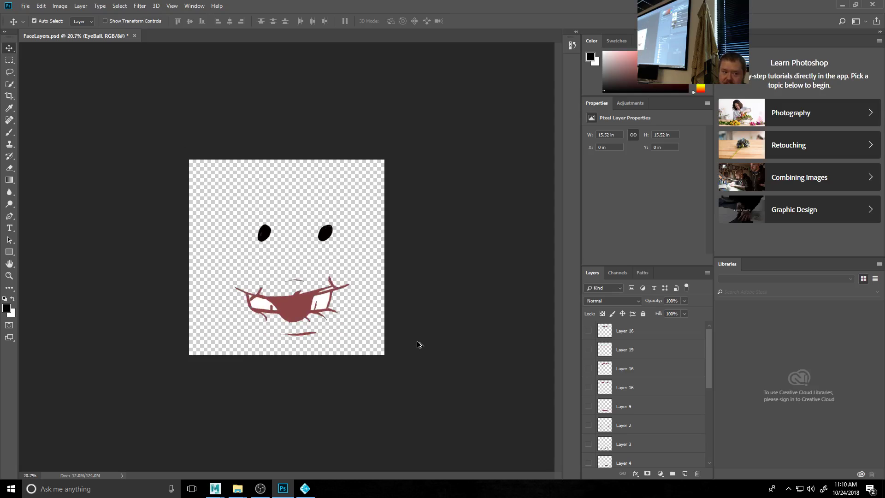
scroll(417, 344, "up", 1, "alt")
left_click(25, 6)
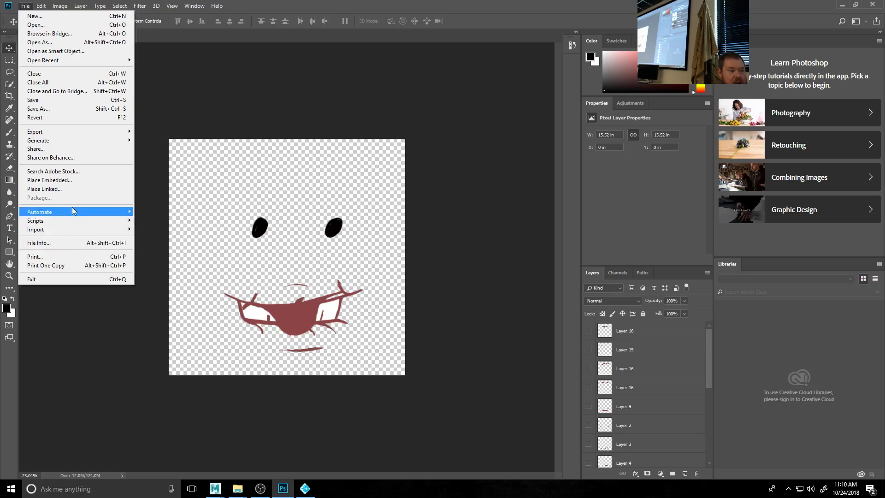
mouse_move(72, 133)
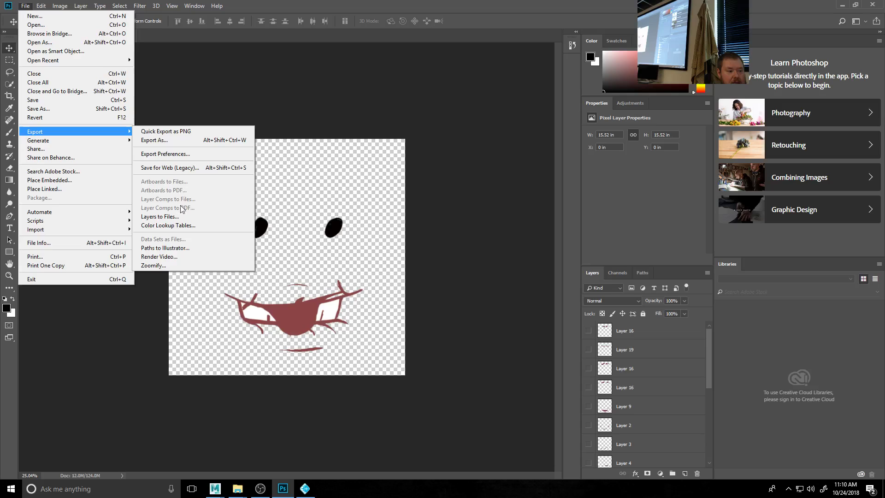
- Export the layers to files as PNG-8 into the 2d Face Rig folder
left_click(195, 219)
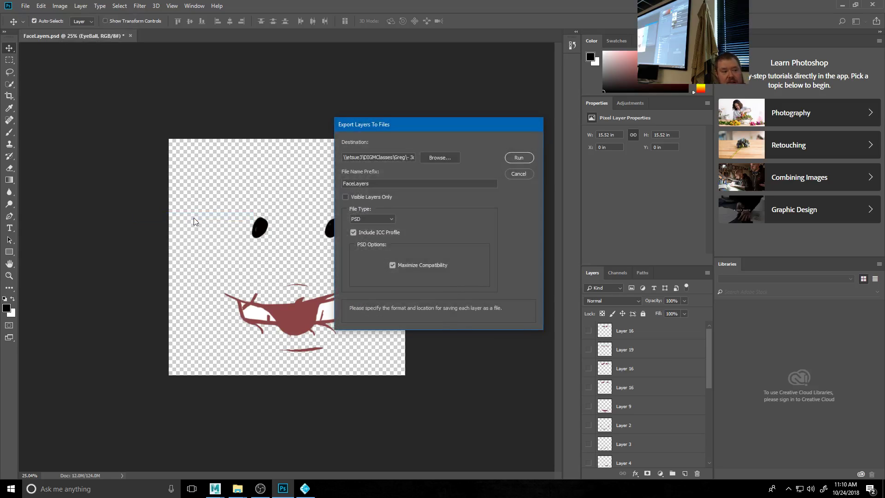
left_click(389, 220)
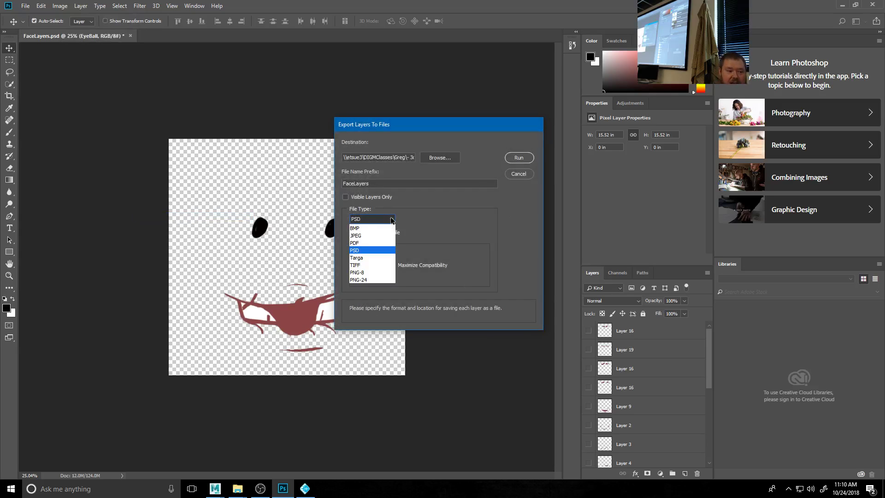
left_click(364, 273)
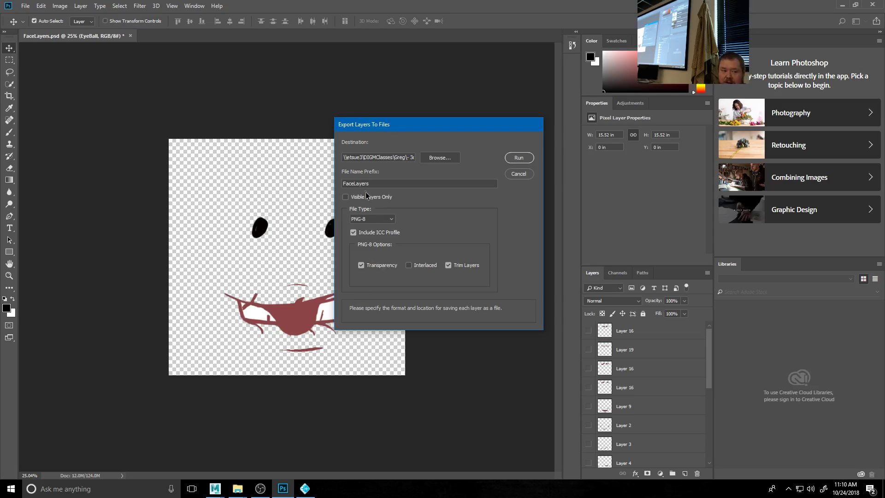
left_click(429, 159)
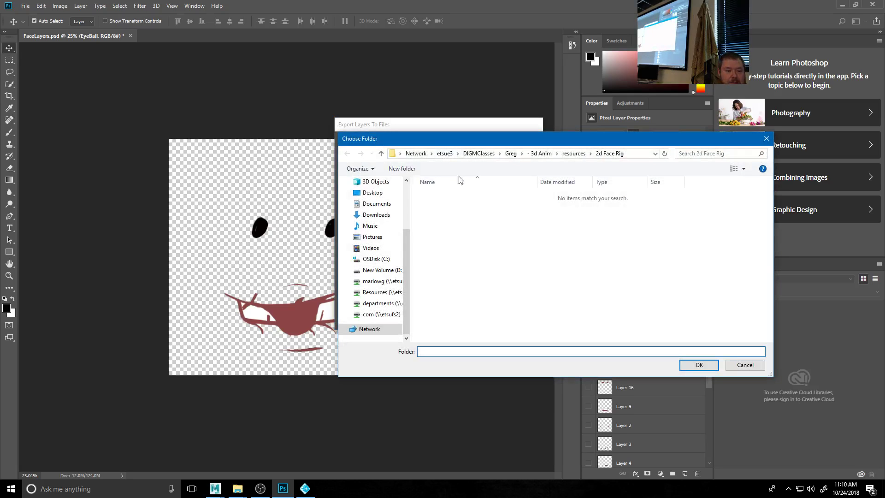
left_click(701, 367)
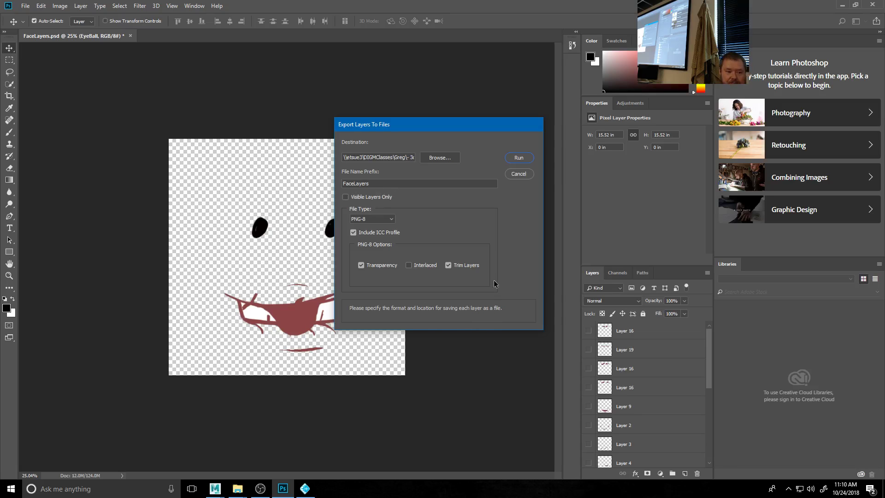
left_click(524, 161)
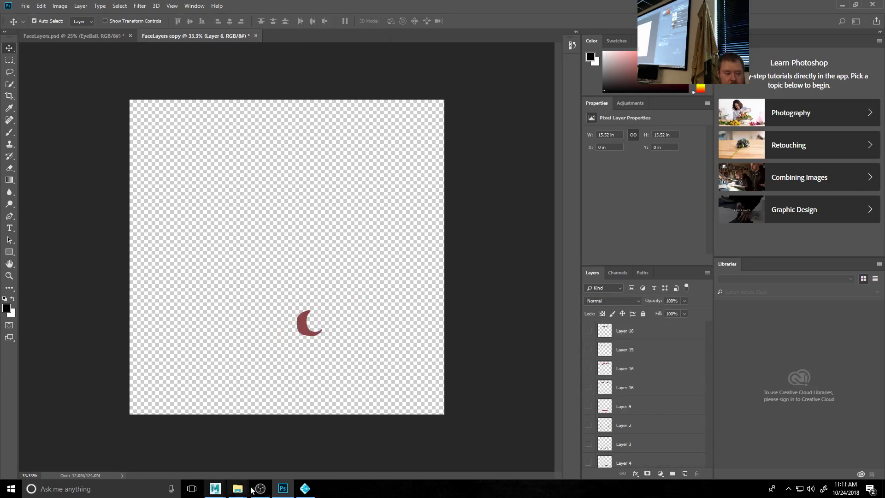
- Bring up the 2d Face Rig folder and show its PNGs as large icons
mouse_move(238, 489)
left_click(189, 458)
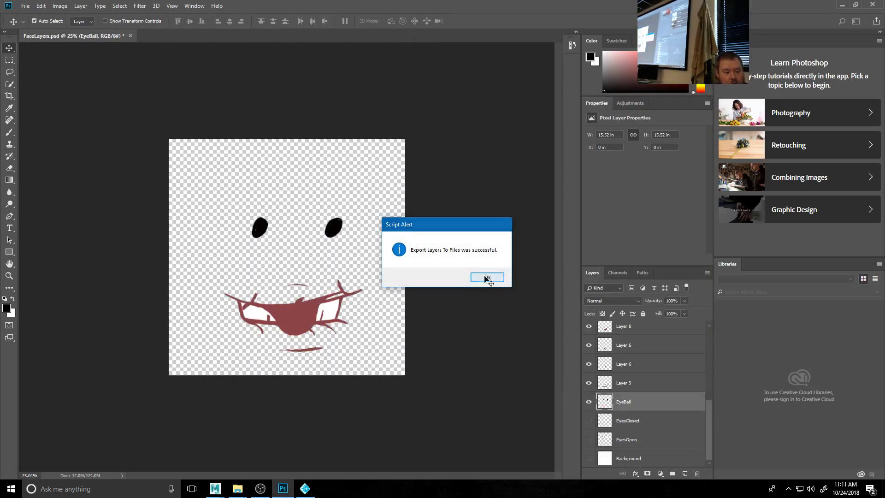
left_click(487, 278)
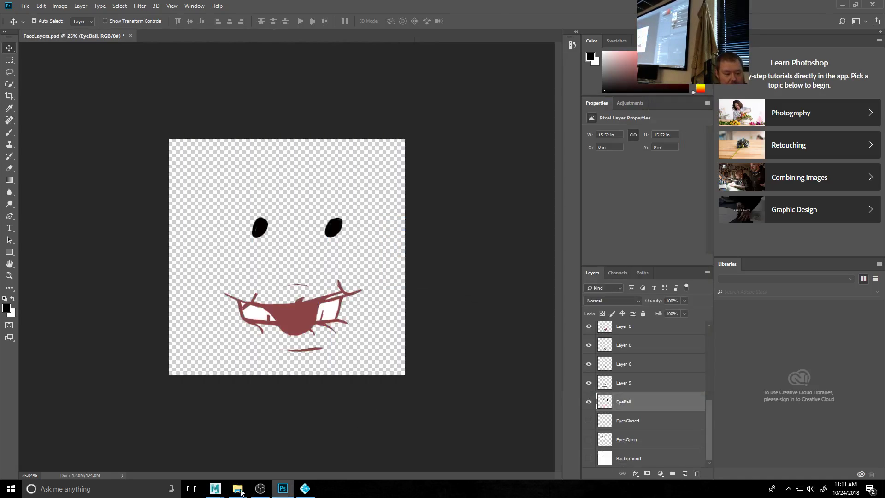
mouse_move(237, 488)
left_click(189, 450)
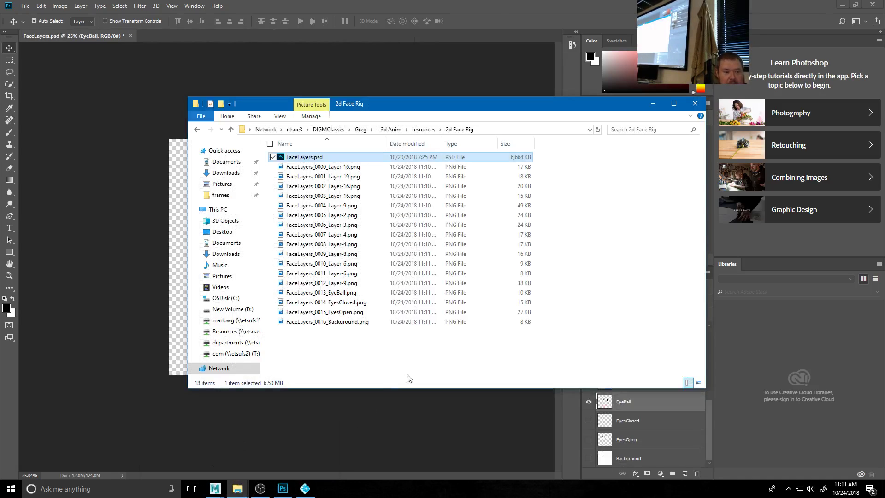
left_click(700, 383)
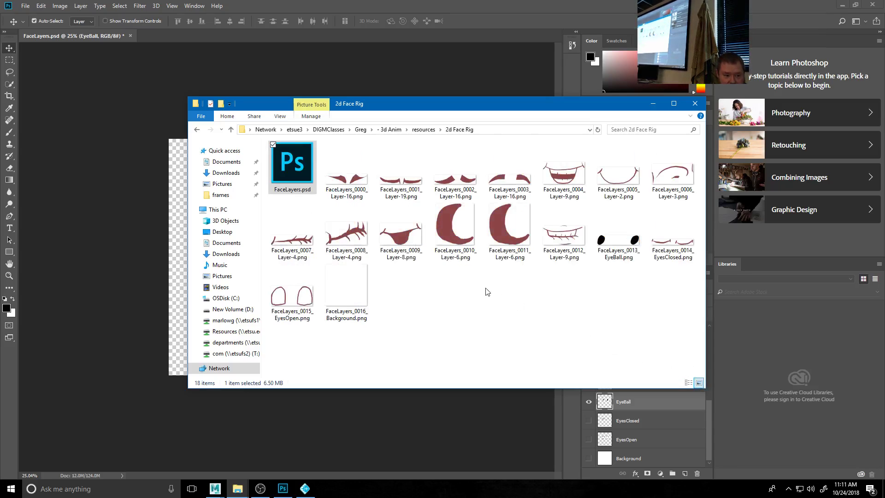
- Preview FaceLayers_0000_Layer-16.png, close the viewer and return to Photoshop
double_click(340, 181)
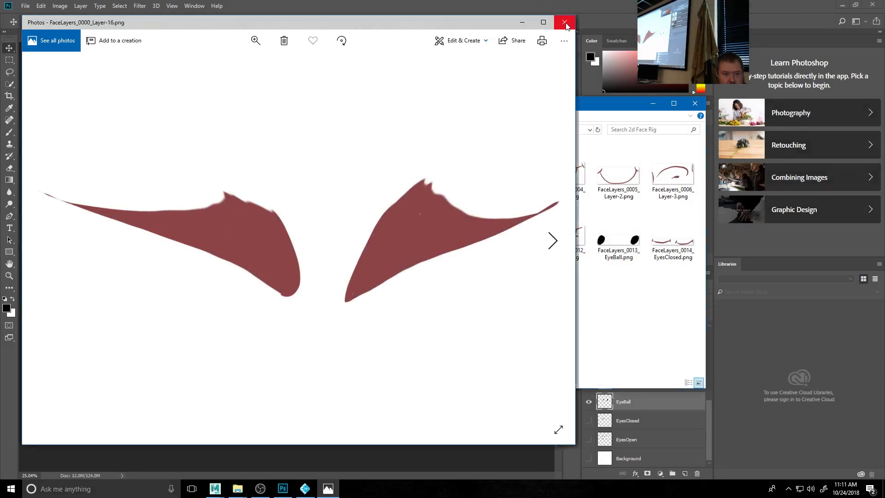
left_click(564, 22)
left_click(51, 115)
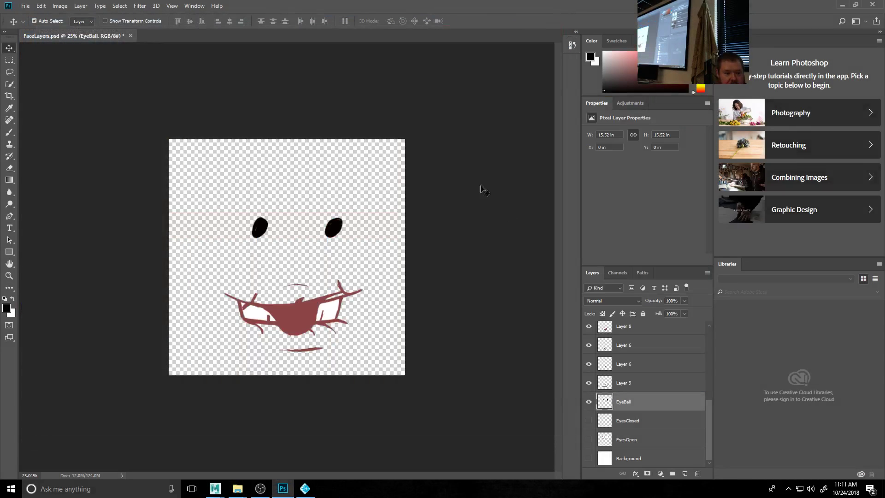
- Run File > Export > Layers to Files again, acknowledge the success alert and minimize Photoshop
left_click(25, 6)
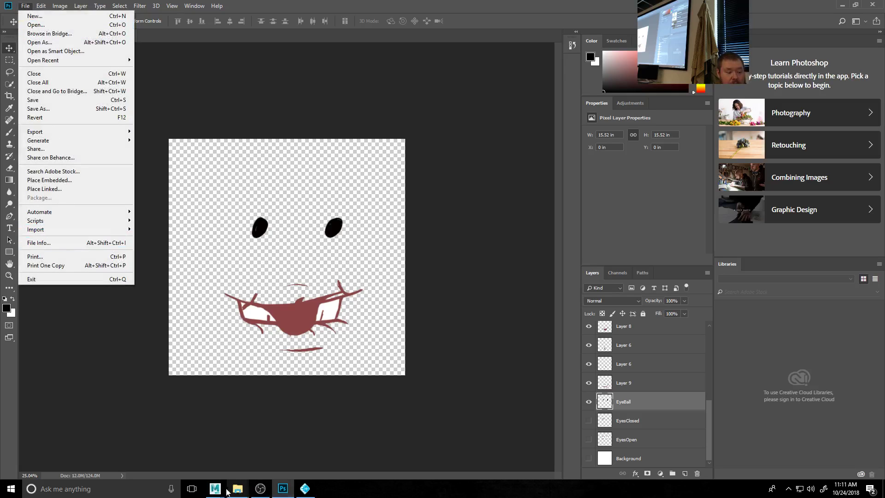
mouse_move(233, 492)
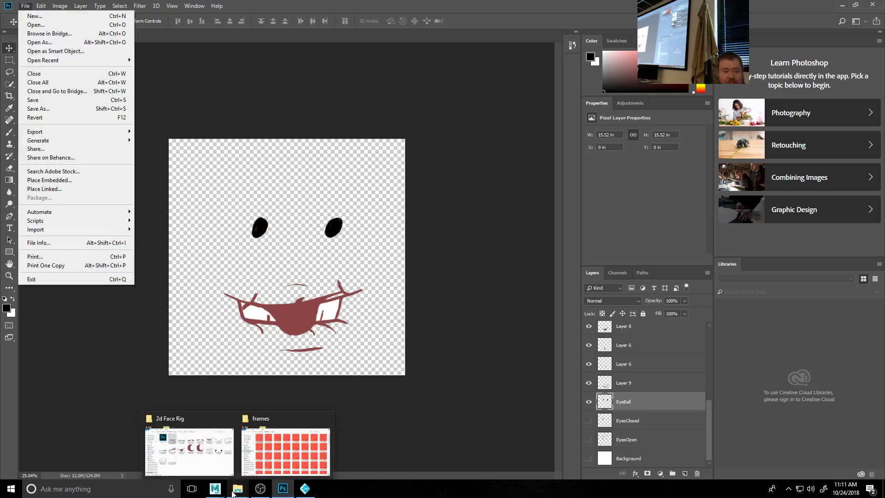
left_click(205, 465)
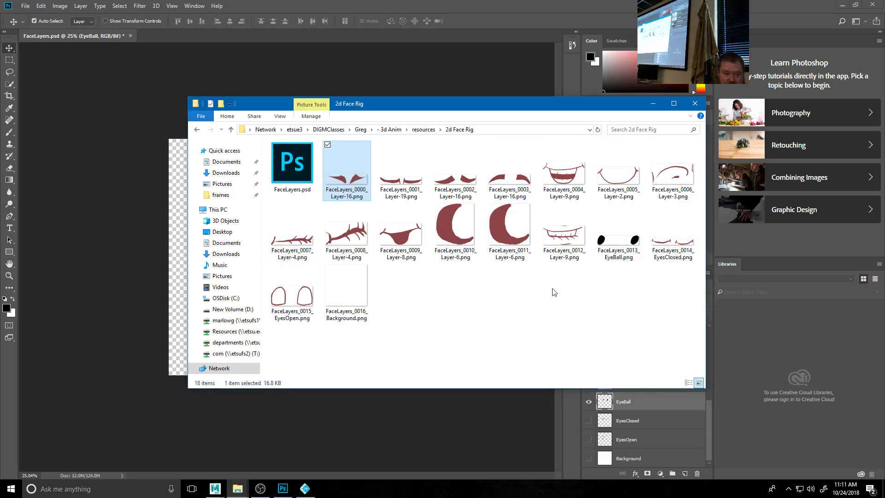
left_click(3, 63)
left_click(25, 5)
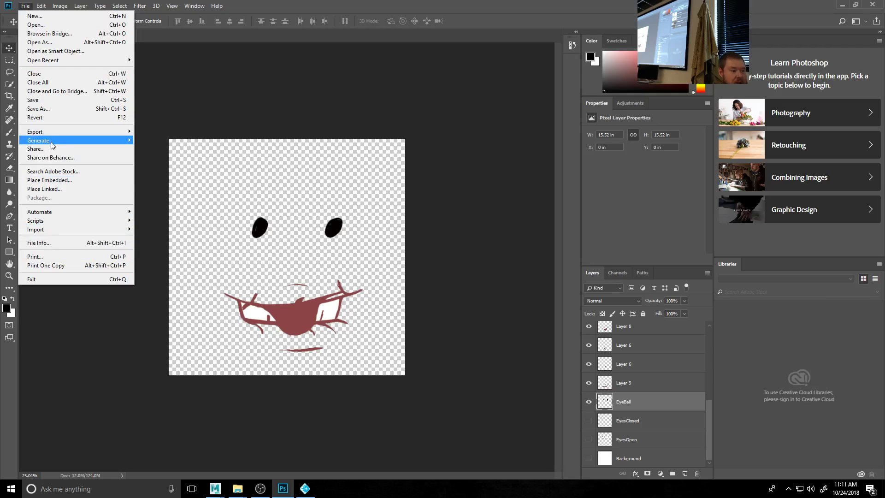
mouse_move(54, 133)
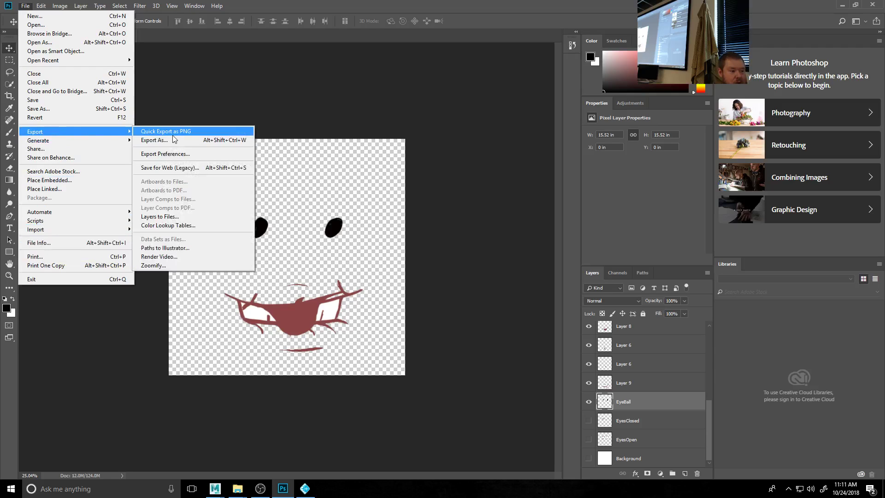
left_click(171, 221)
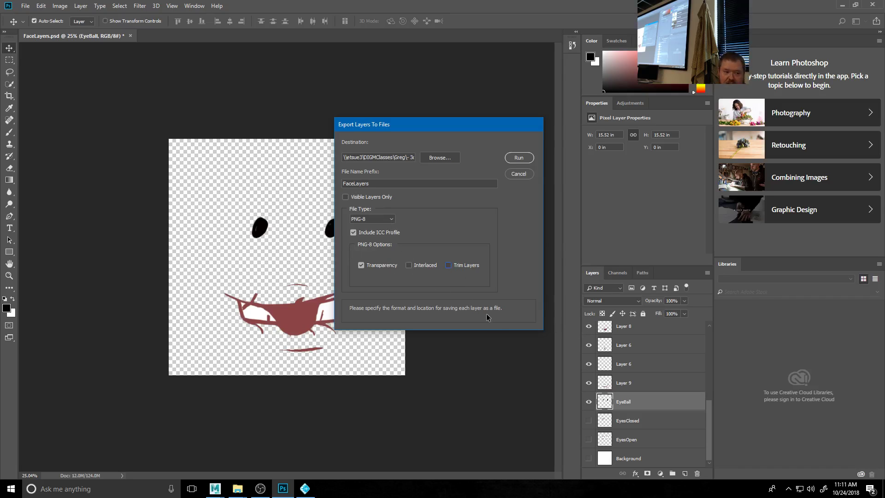
left_click(528, 157)
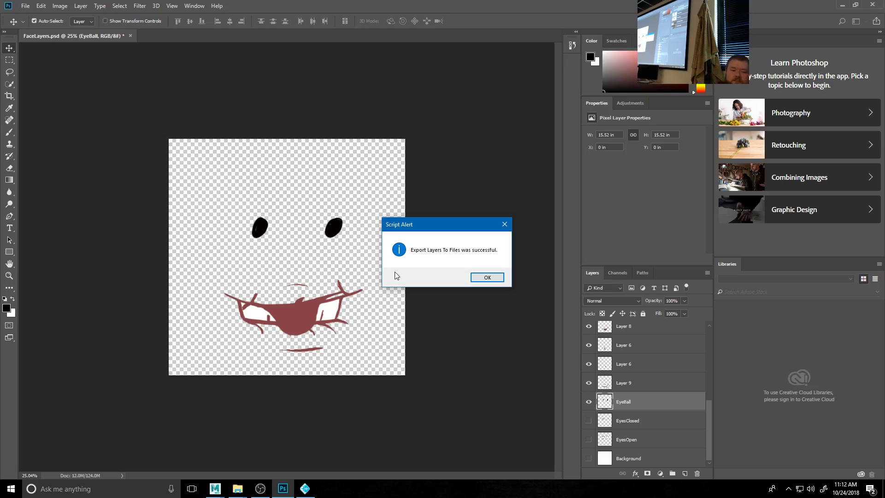
left_click(502, 279)
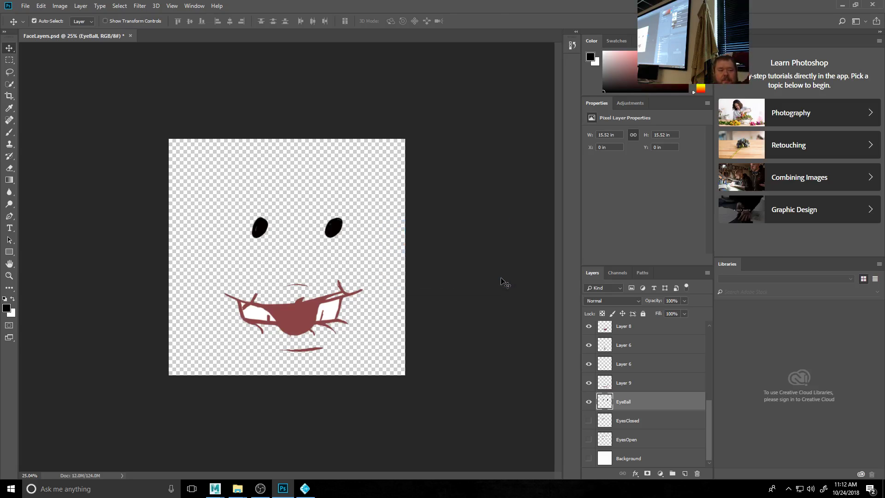
left_click(842, 5)
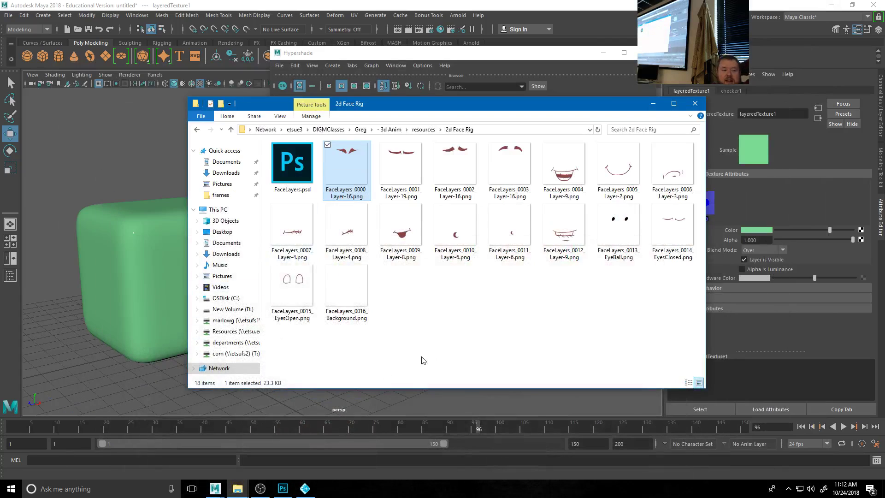
- Select all 17 exported PNGs and minimize Maya to reveal the desktop
left_click(349, 182)
left_click(342, 306, "shift")
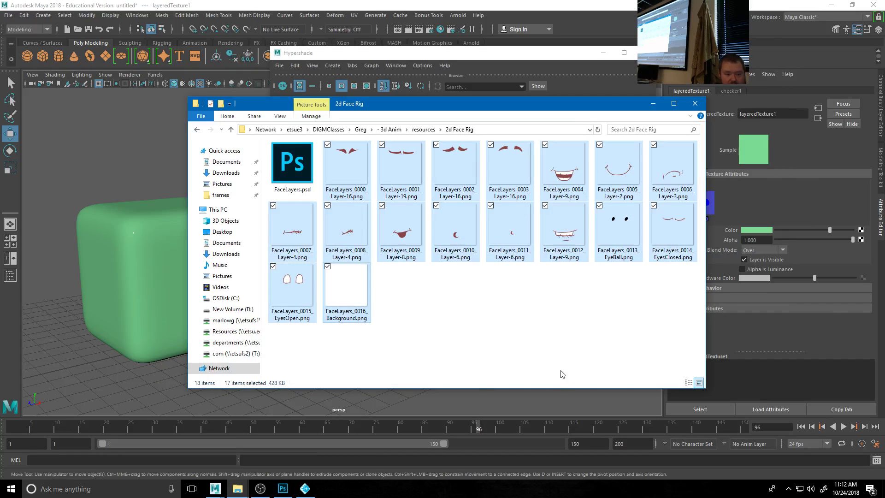
left_click(832, 6)
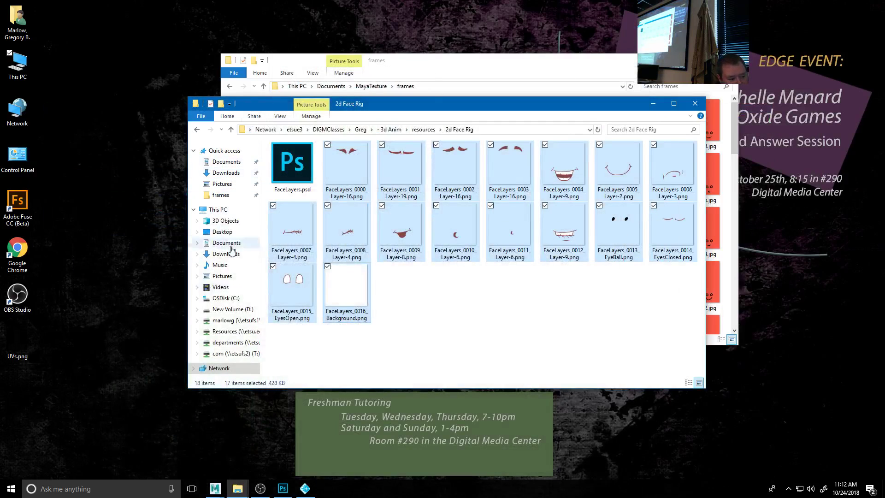
- Create a new desktop folder named FaceImages and open it
right_click(128, 266)
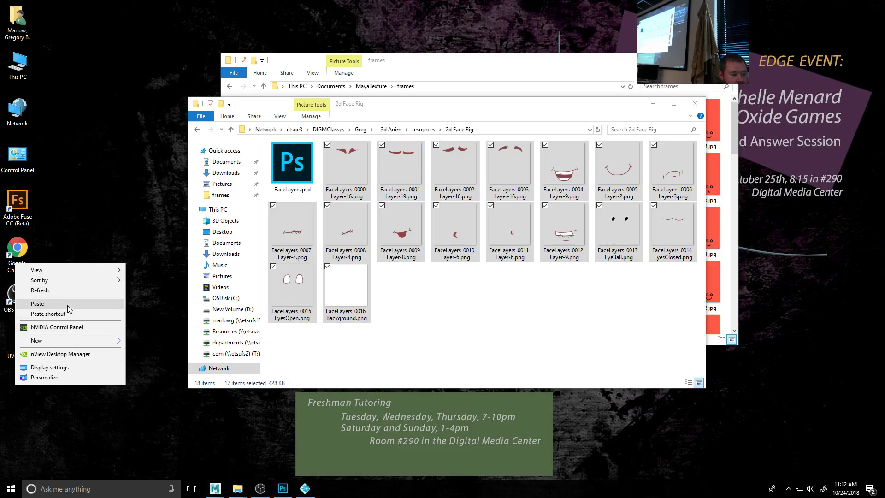
mouse_move(74, 342)
left_click(147, 342)
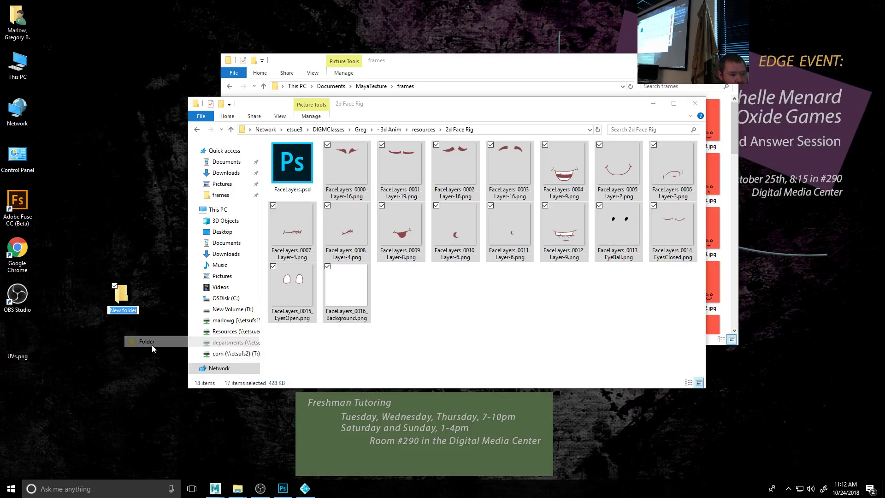
type("Face")
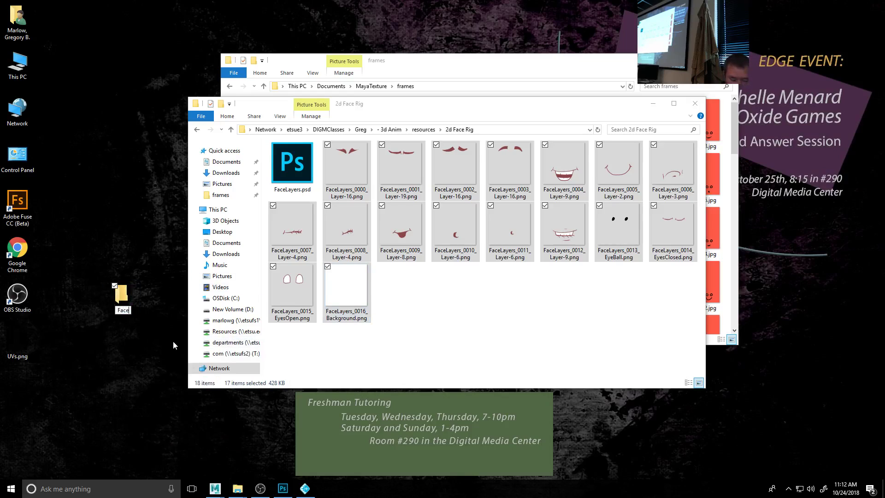
type("Images")
key("Return")
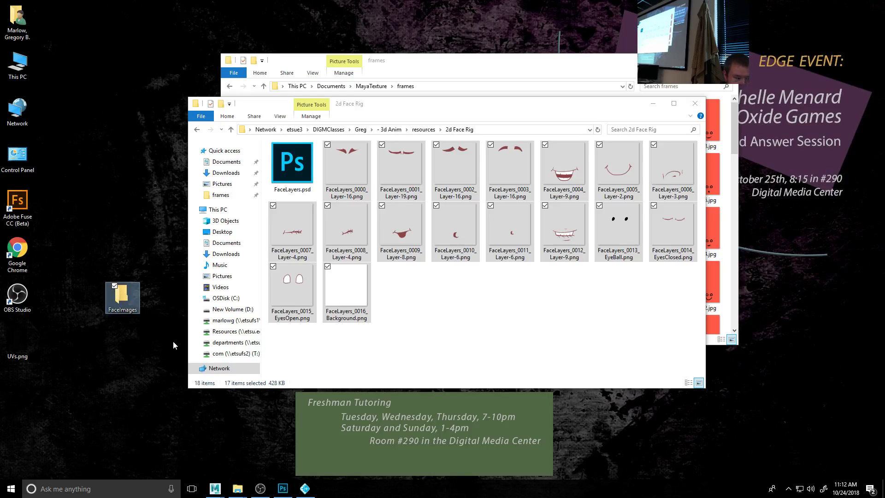
double_click(123, 299)
- Paste the 17 PNGs into FaceImages and show them as large icons
right_click(330, 218)
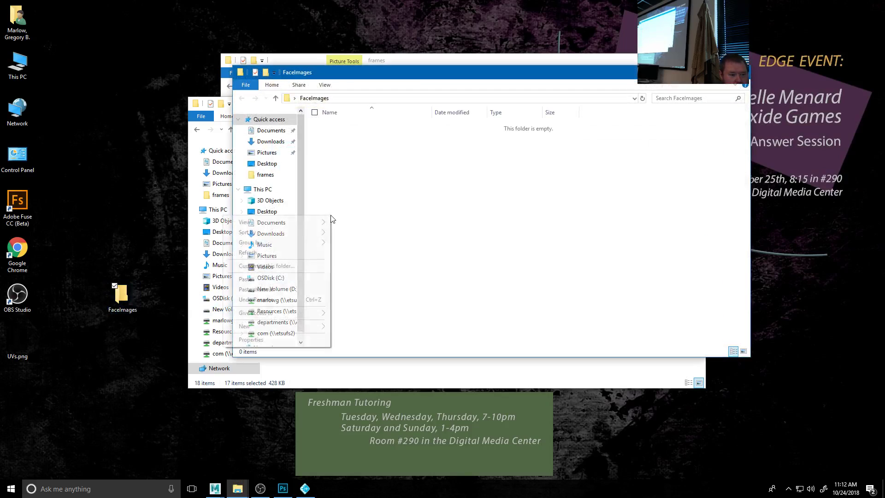
left_click(271, 282)
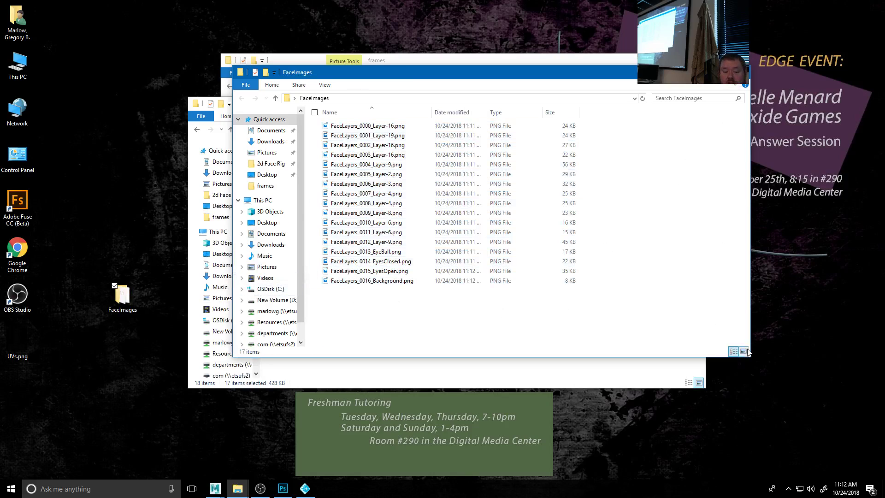
left_click(743, 352)
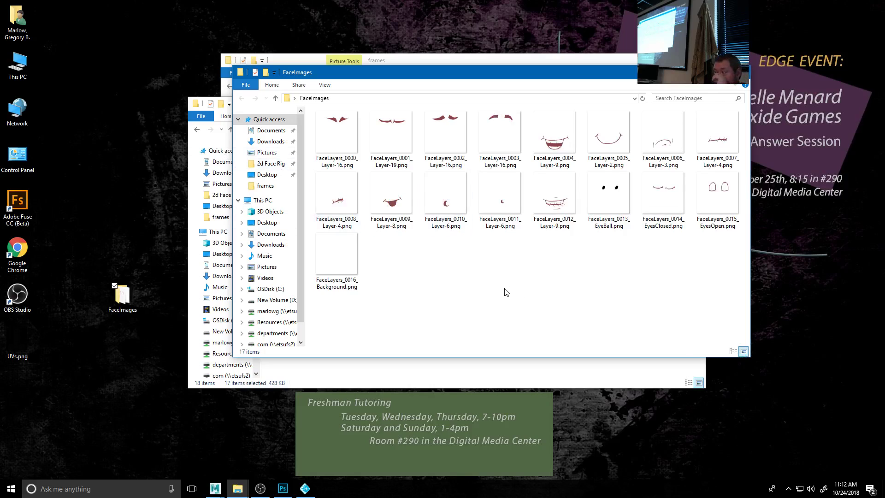
- Rename the first four mouth images to Mouth.0001 through Mouth.0004.png
left_click(560, 166)
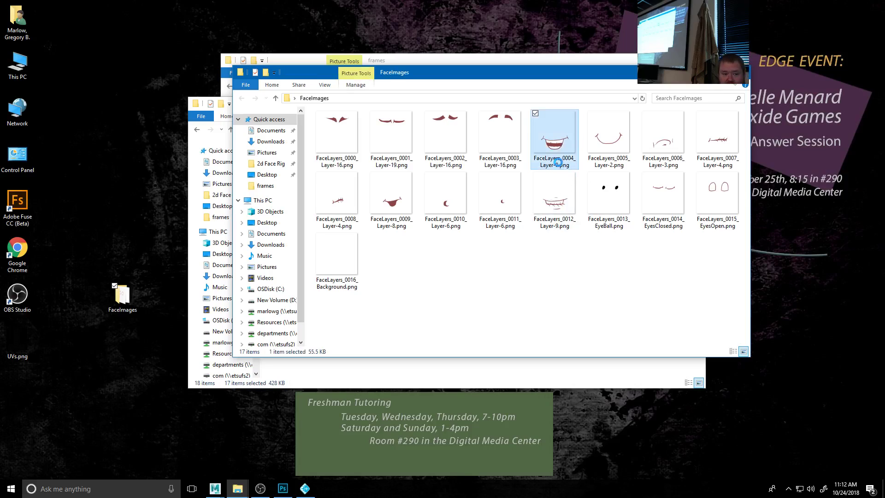
right_click(558, 163)
left_click(554, 161)
type("M")
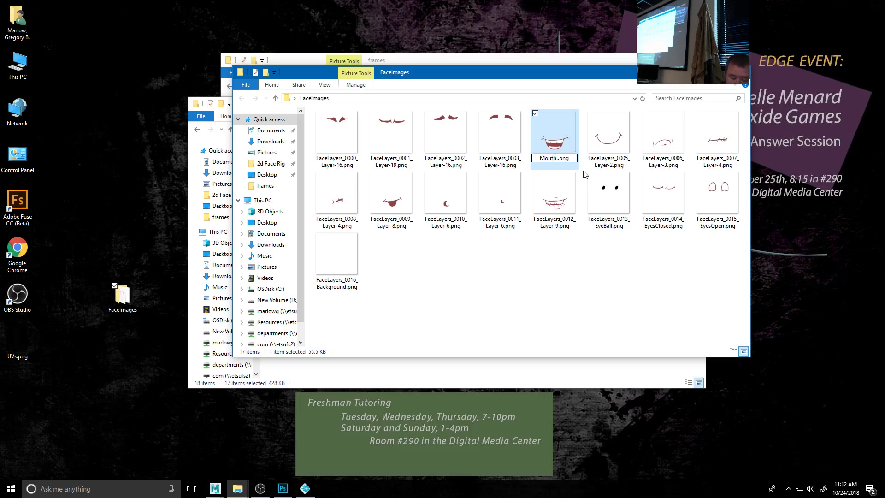
type("outh.000")
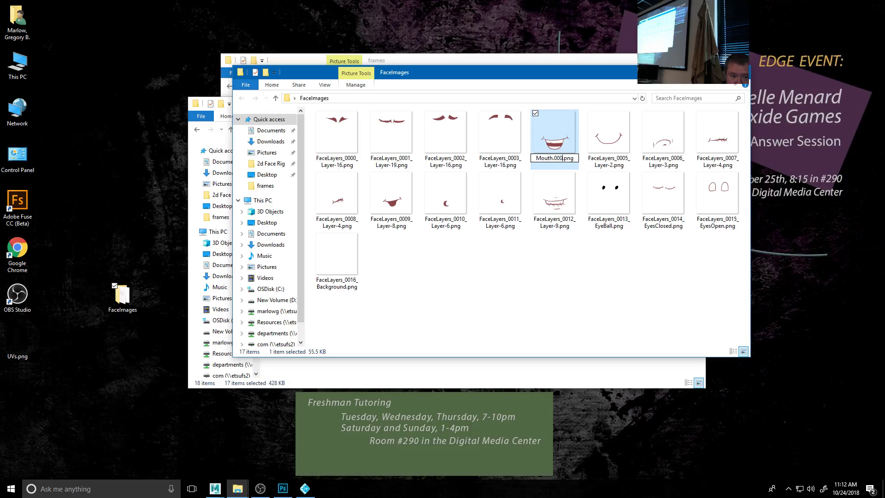
type("1")
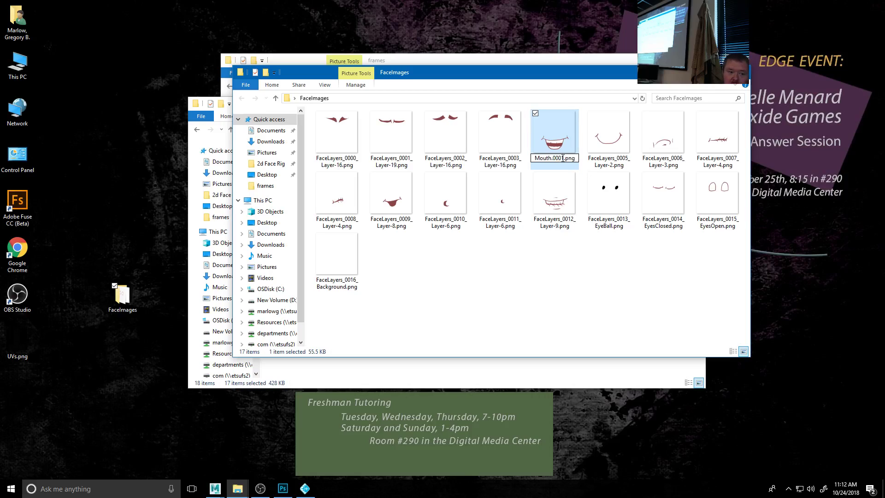
key("shift+Home")
key("ctrl+c")
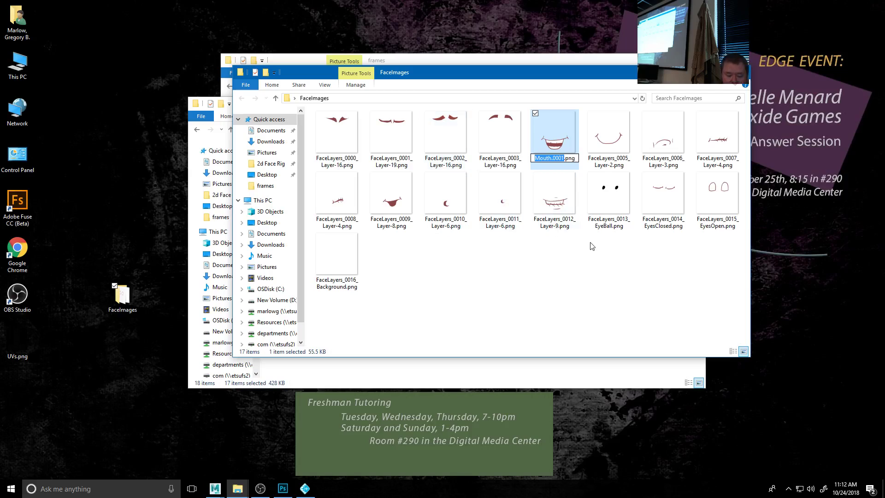
left_click(609, 165)
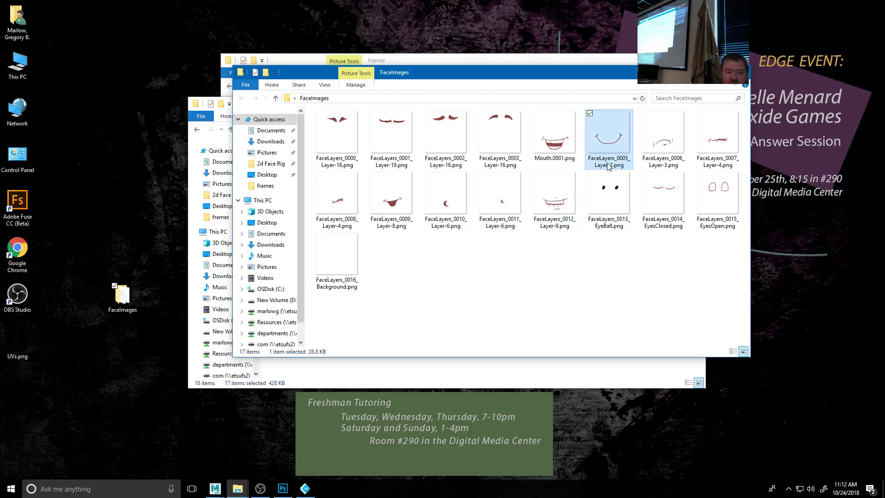
left_click(609, 165)
type("Mouth.000")
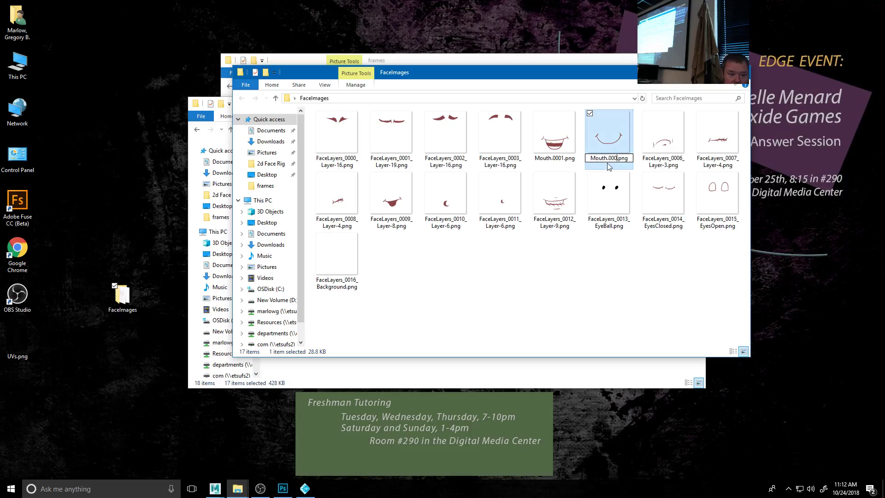
type("2")
key("Return")
left_click(658, 166)
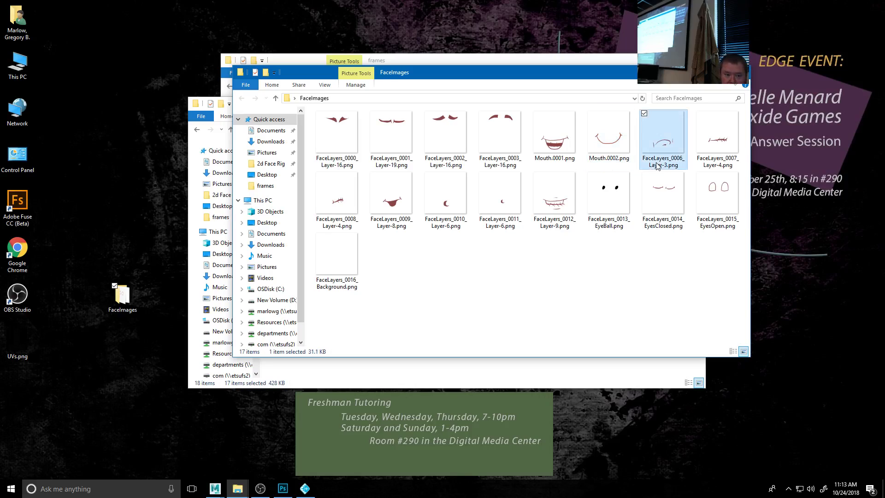
left_click(661, 166)
type("Mouth.0001")
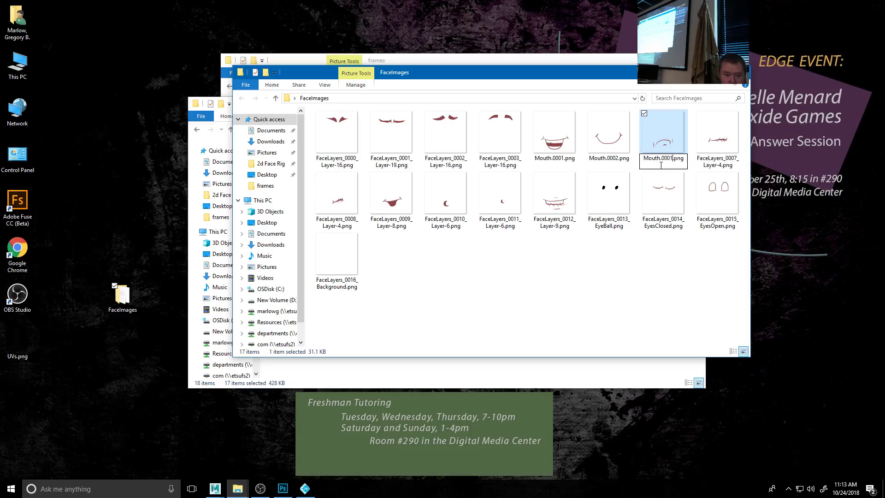
key("BackSpace")
type("3")
key("Return")
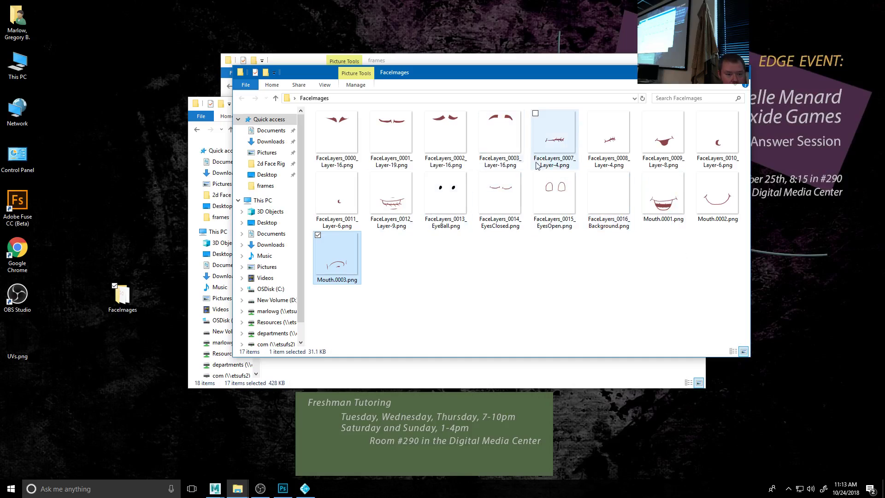
left_click(550, 168)
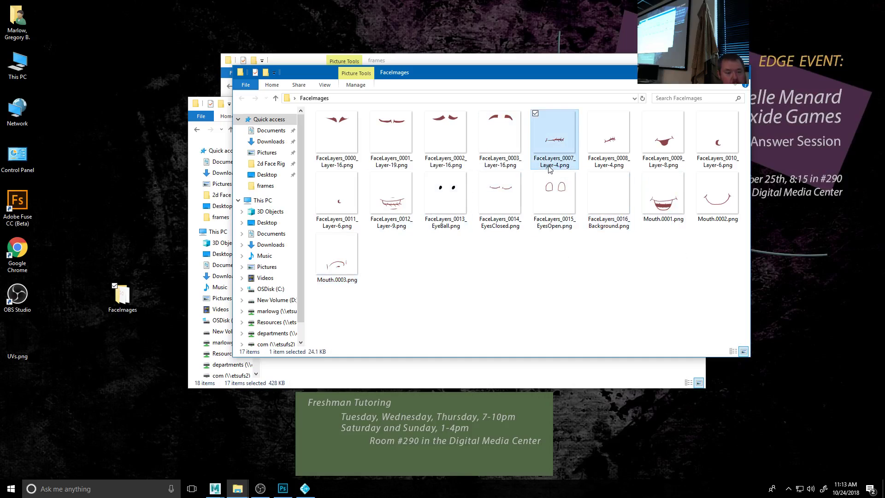
left_click(550, 168)
type("Mouth.0004")
key("Return")
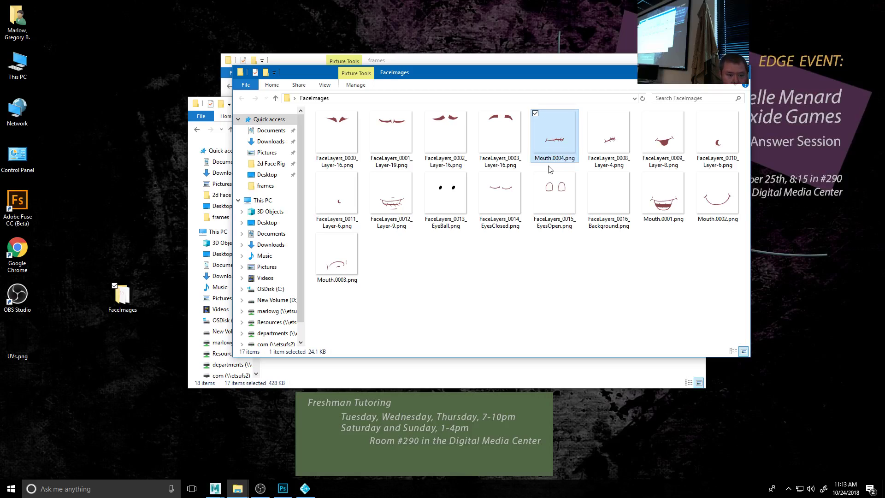
- Rename the next five mouth images to Mouth.0005 through Mouth.0009.png
left_click(605, 168)
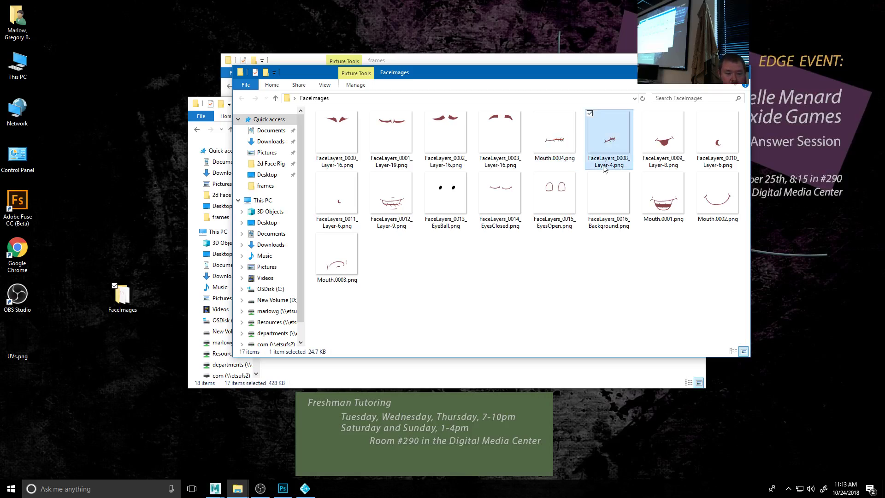
left_click(605, 168)
type("Mouth.0005")
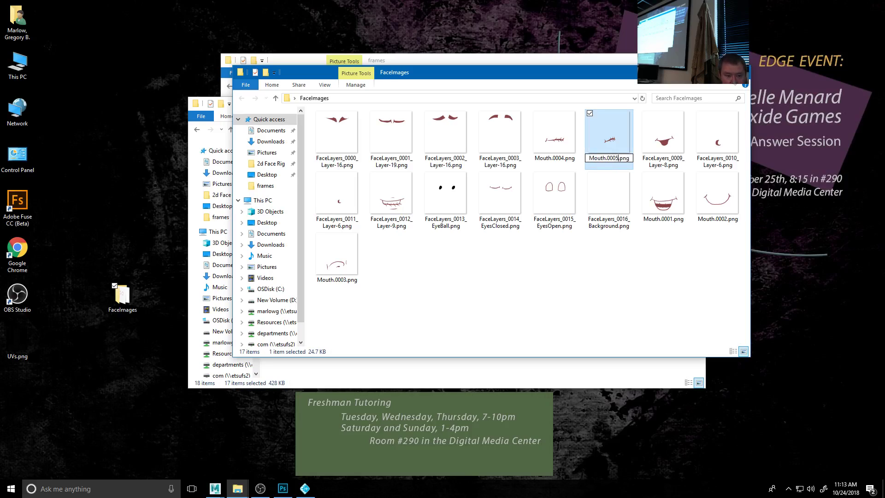
key("Return")
left_click(657, 165)
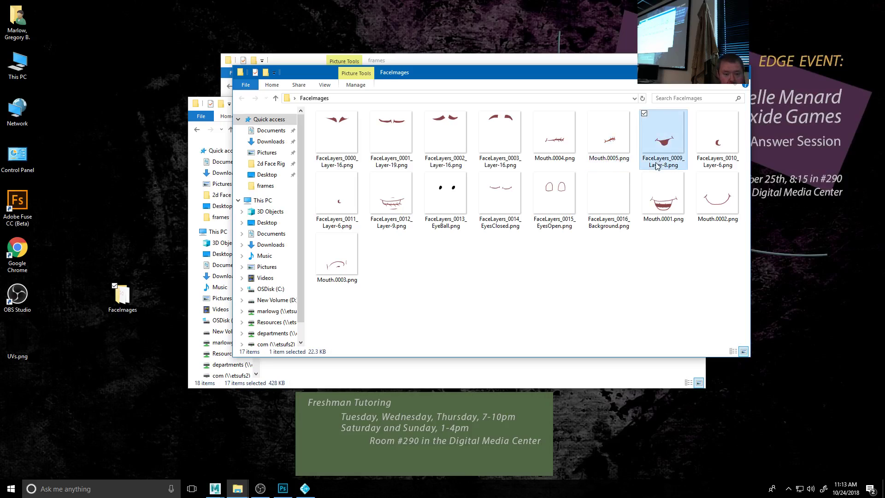
left_click(658, 164)
type("Mouth.0001")
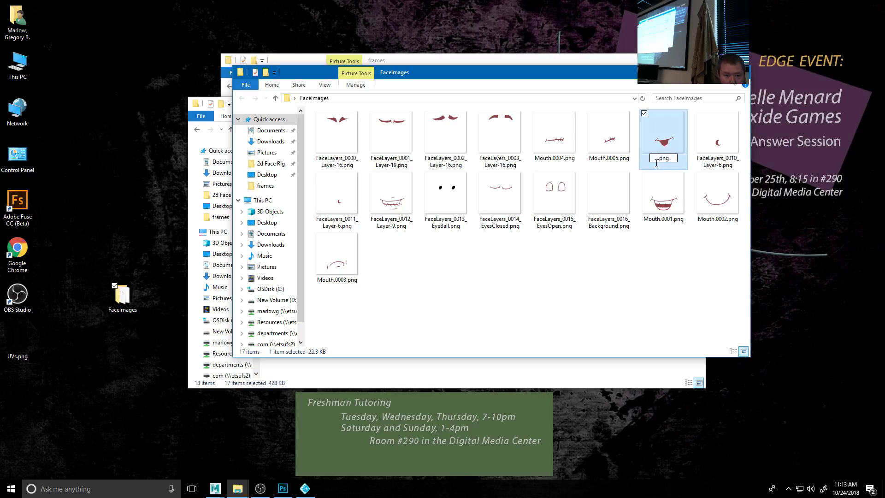
key("BackSpace")
type("6")
key("Return")
left_click(725, 165)
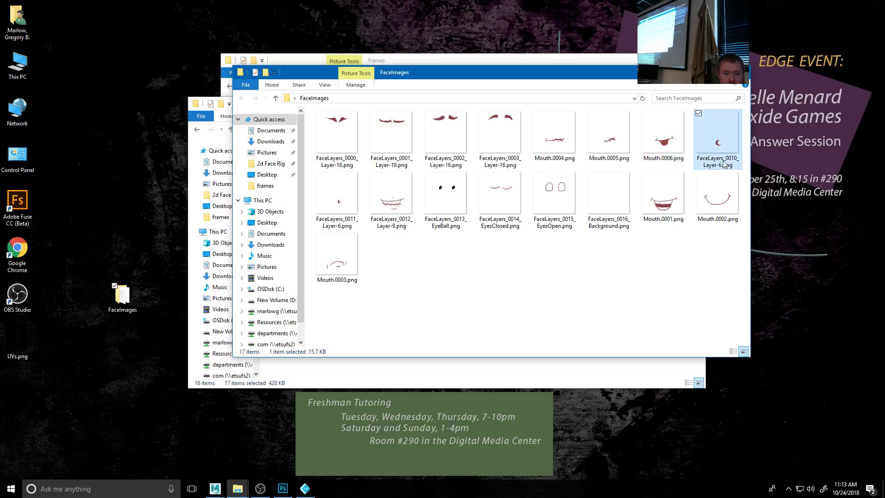
left_click(712, 158)
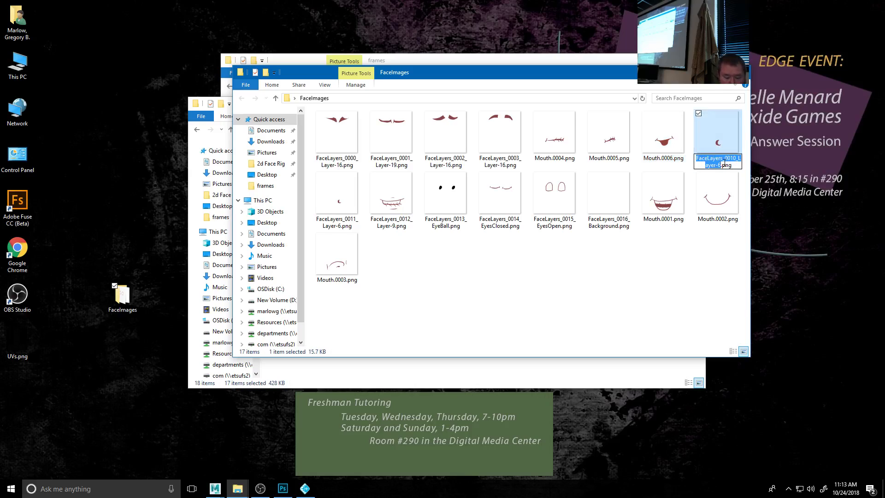
key("ctrl+v")
key("BackSpace")
type("6")
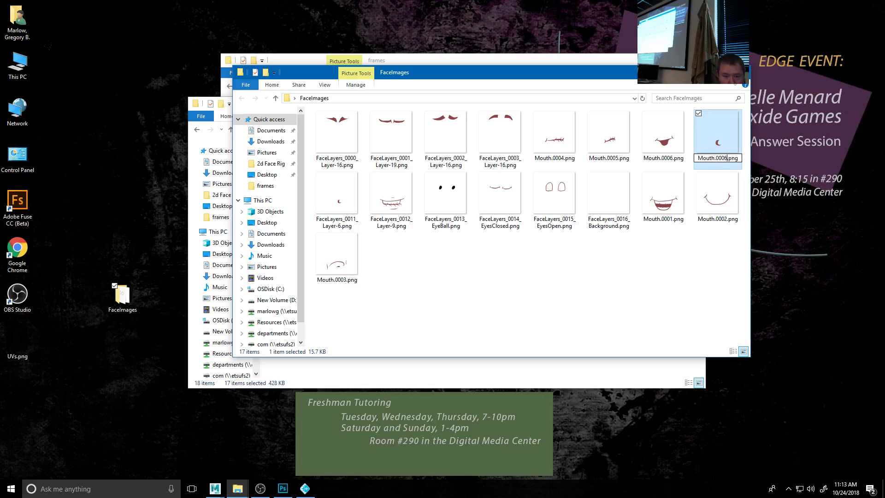
key("Return")
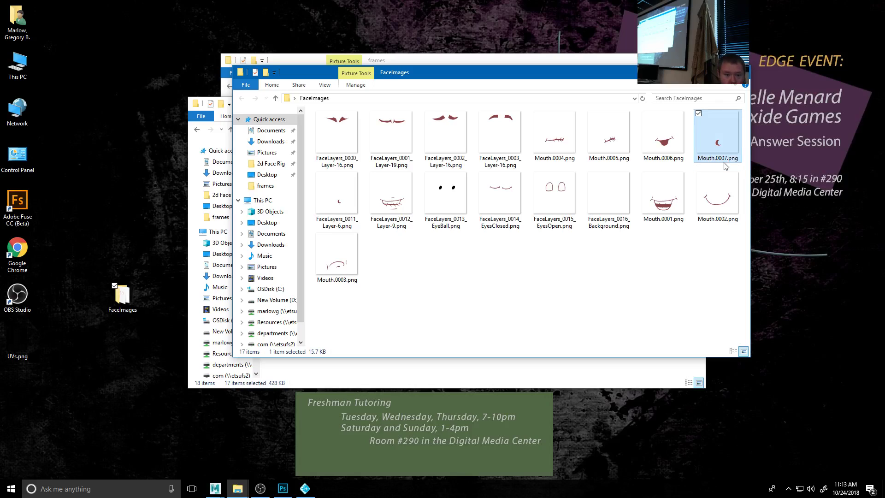
left_click(327, 229)
left_click(330, 229)
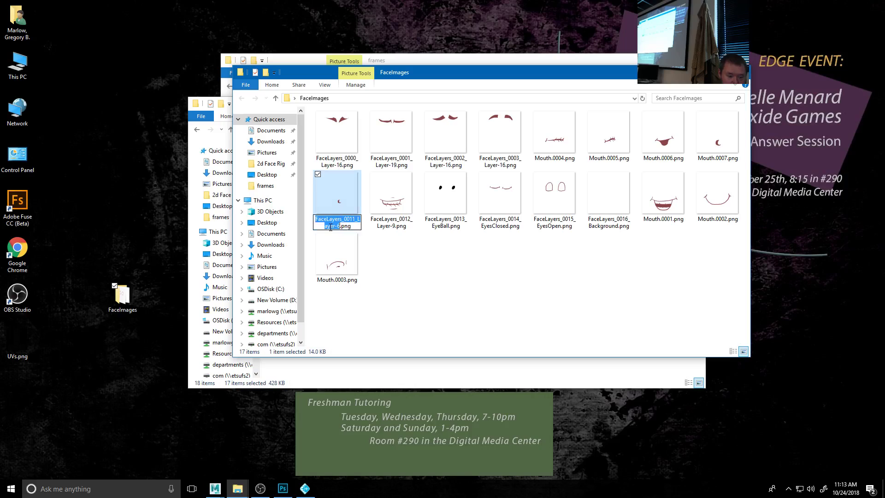
type("=")
key("ctrl+v")
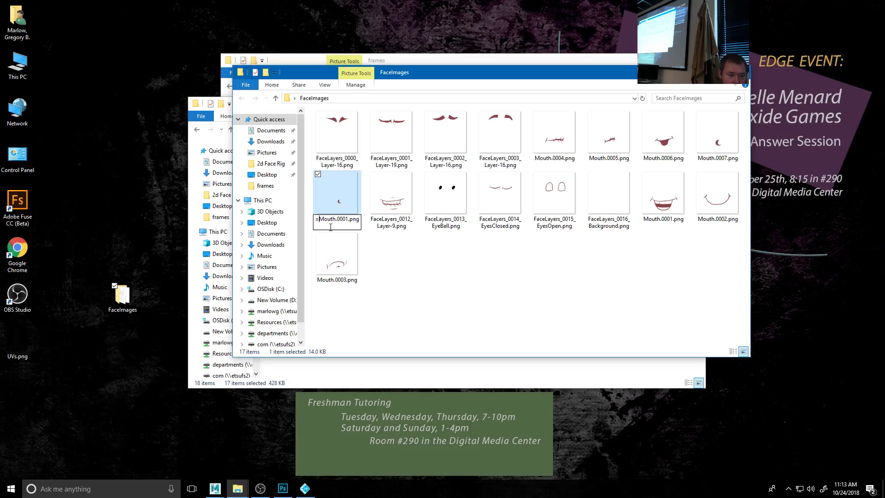
key("BackSpace")
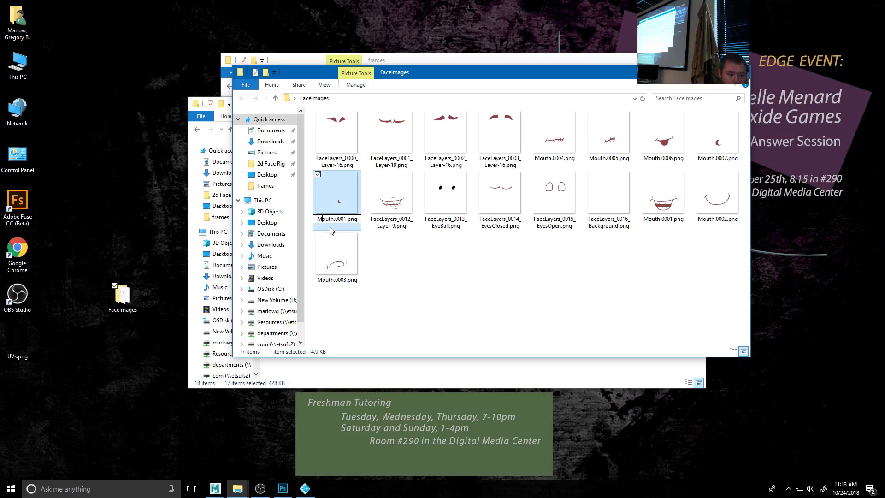
key("BackSpace")
type("8")
key("Return")
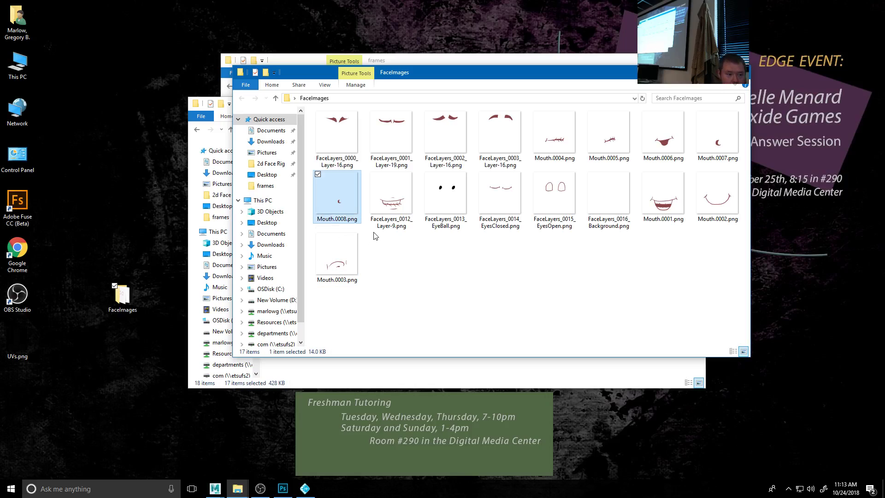
left_click(390, 230)
left_click(392, 226)
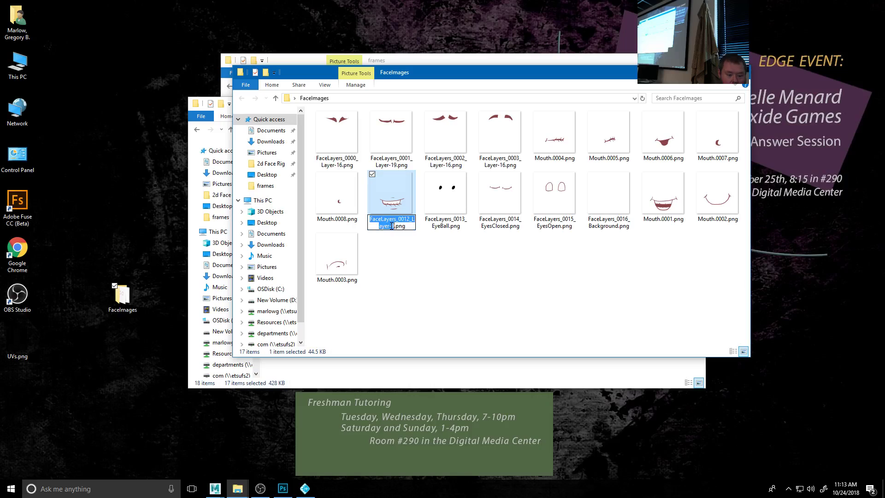
type("Mouth.000")
type("1")
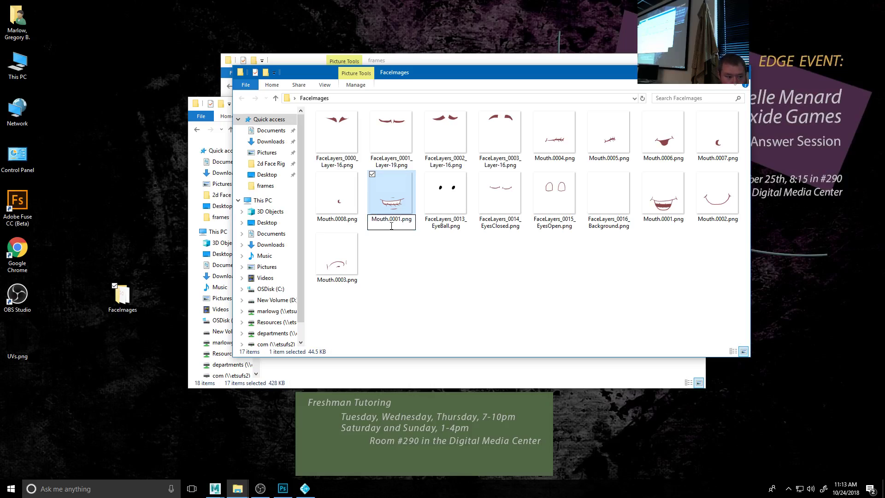
key("BackSpace")
type("9")
key("Return")
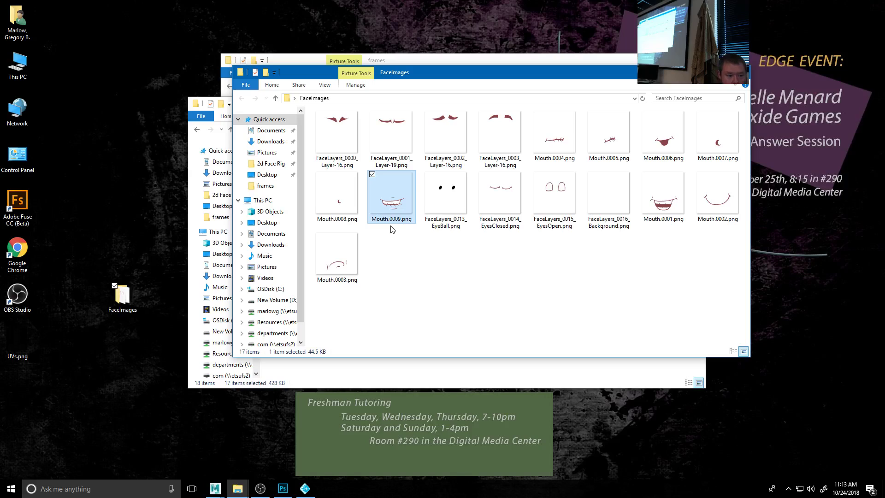
- Rename the eye layers to EyeBall.png, Eye.0002.png for closed and Eye.0001.png for open
left_click(437, 230)
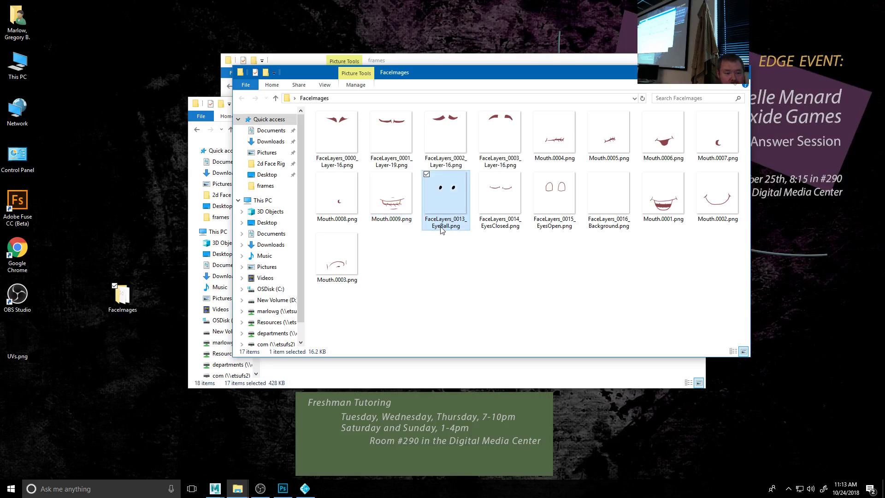
left_click(441, 226)
type("eyeBall")
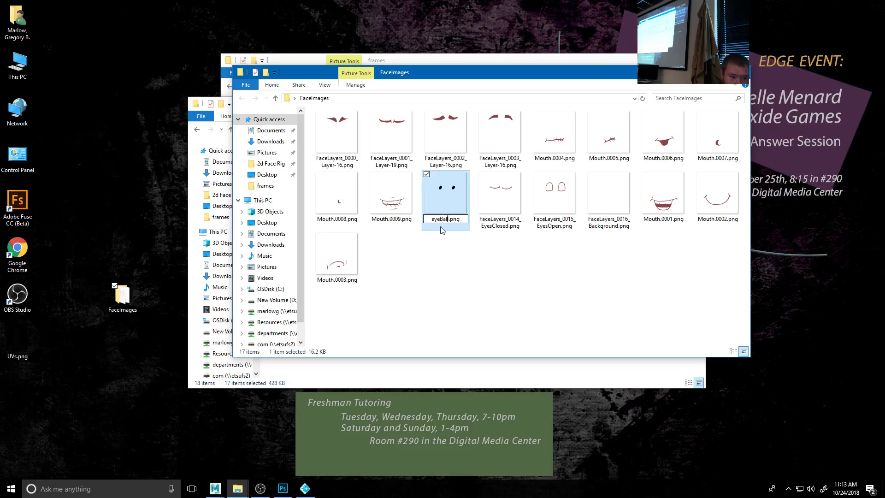
key("BackSpace")
type("E")
left_click(503, 230)
left_click(503, 229)
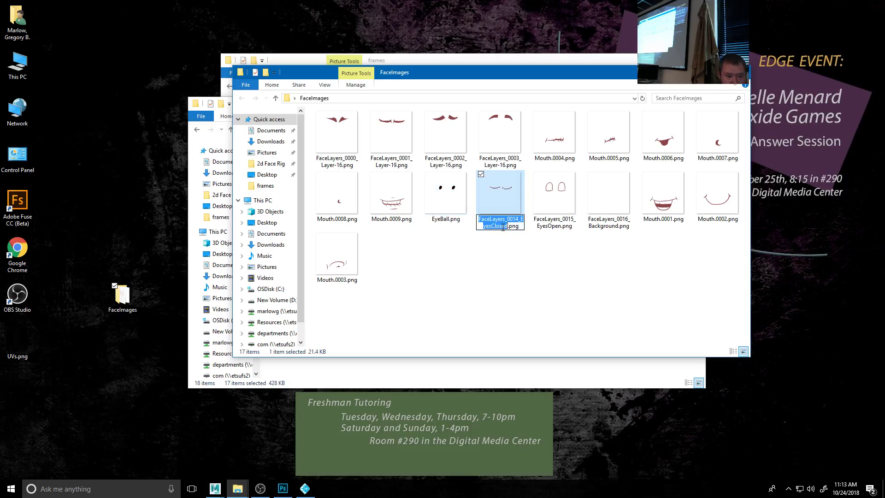
type("Mouth.0001")
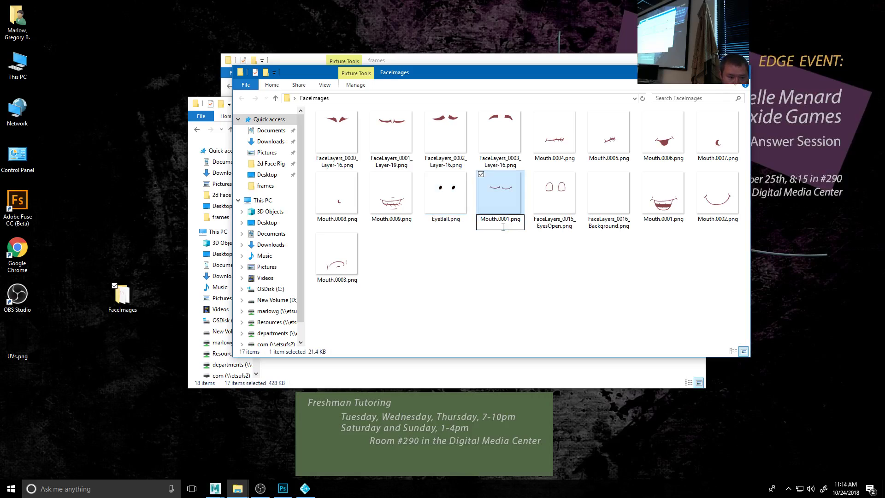
key("BackSpace")
key("BackSpace")
key("BackSpace")
key("BackSpace")
key("BackSpace")
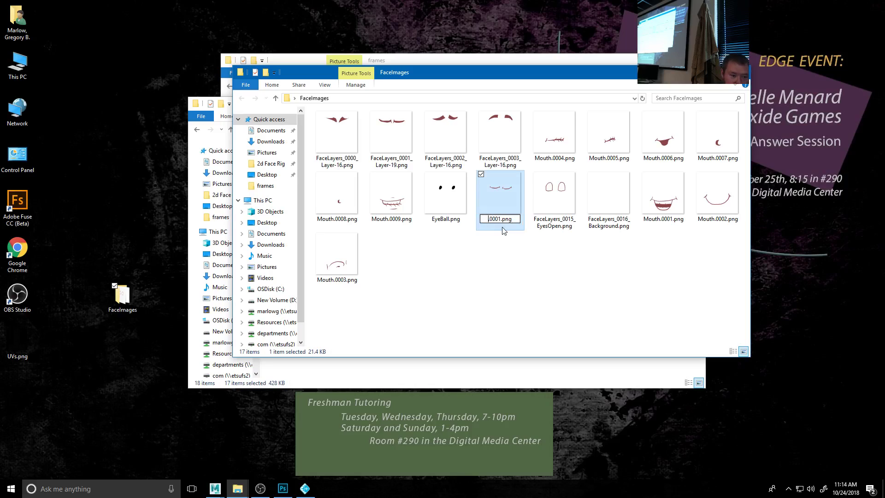
type("Eye.")
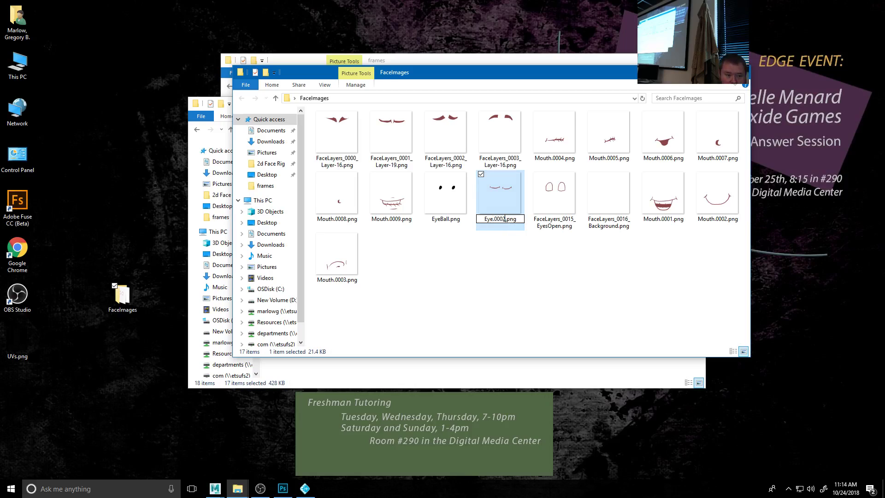
double_click(504, 219)
key("ctrl+c")
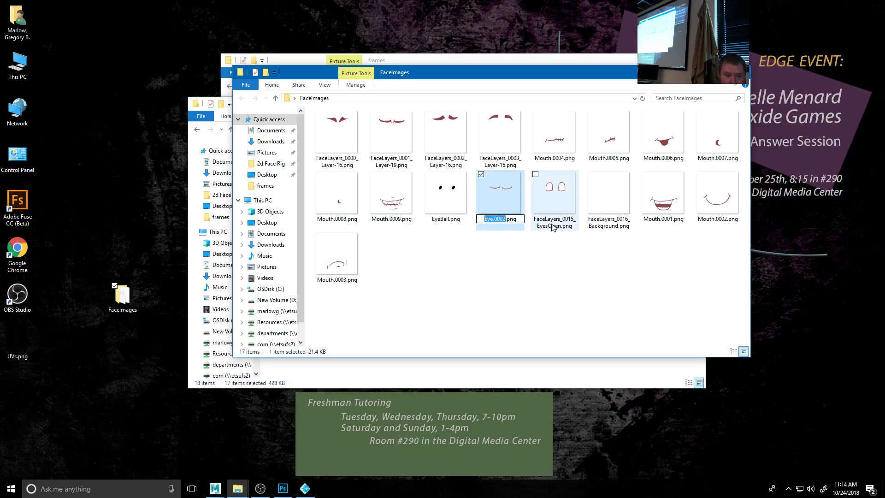
left_click(553, 227)
left_click(553, 226)
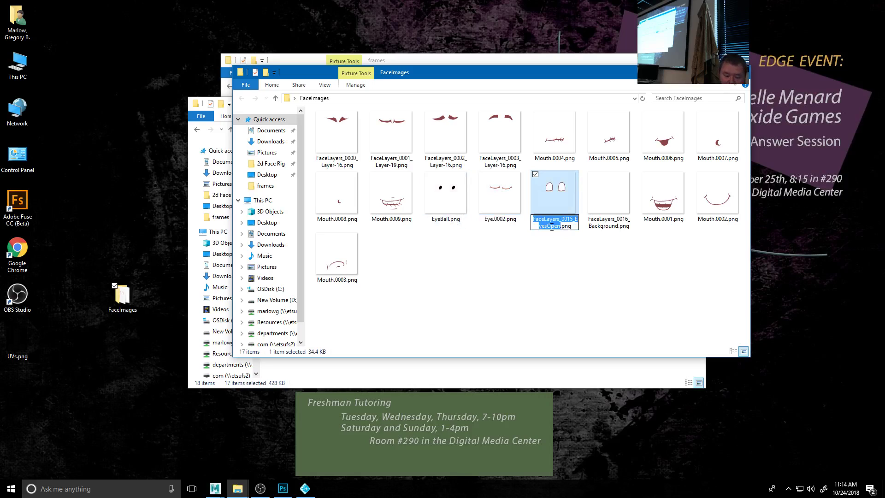
key("ctrl+v")
key("BackSpace")
type("1")
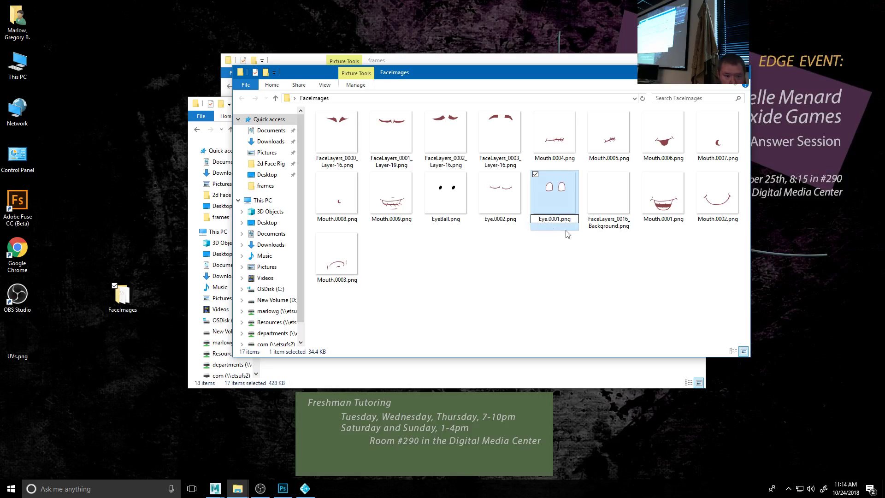
left_click(614, 215)
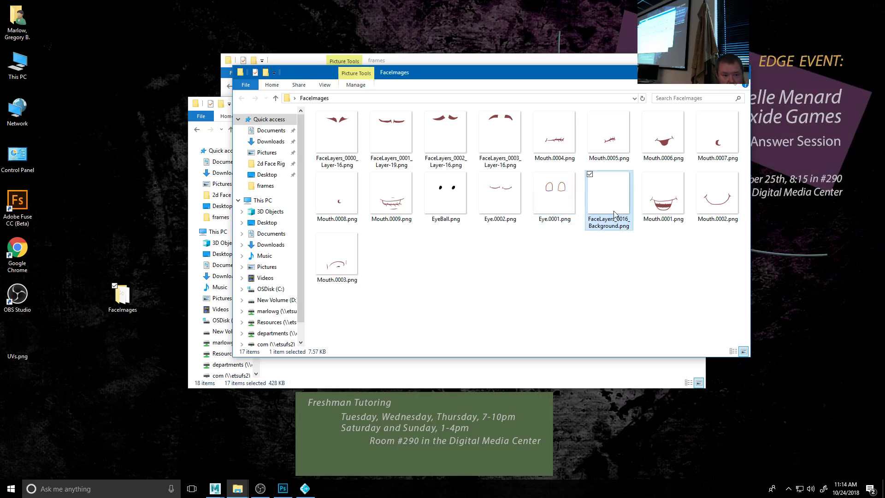
- Preview and delete FaceLayers_0016_Background.png, then refresh so files sort by name
double_click(614, 215)
key("alt+F4")
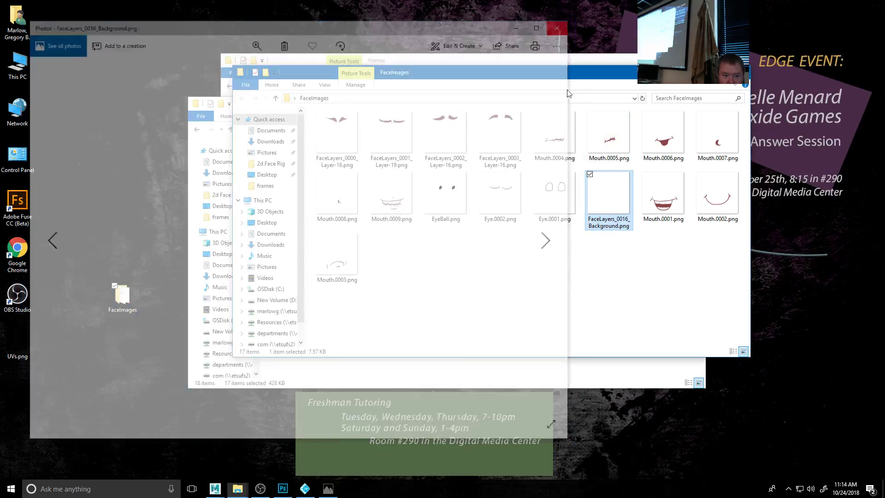
left_click(630, 241)
key("space")
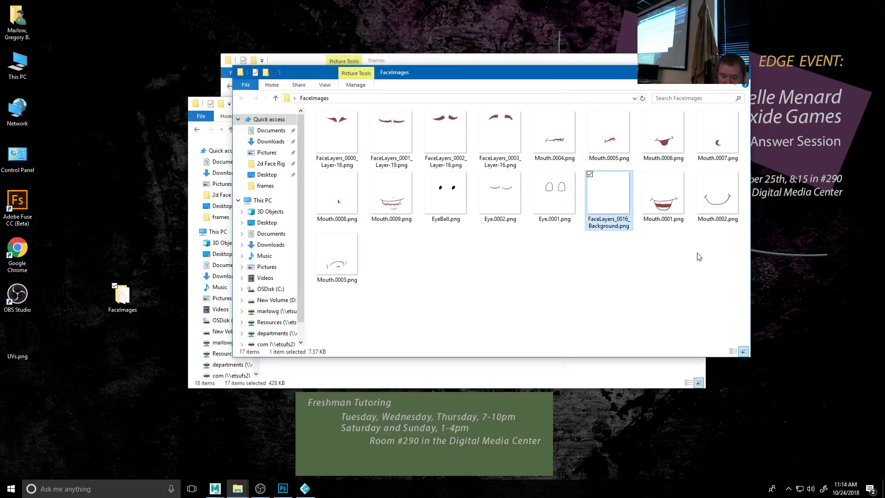
key("Delete")
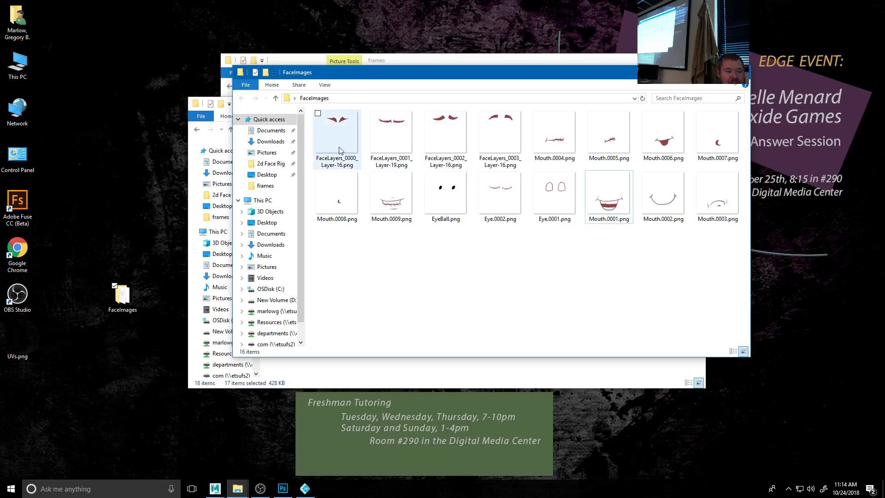
left_click(498, 166)
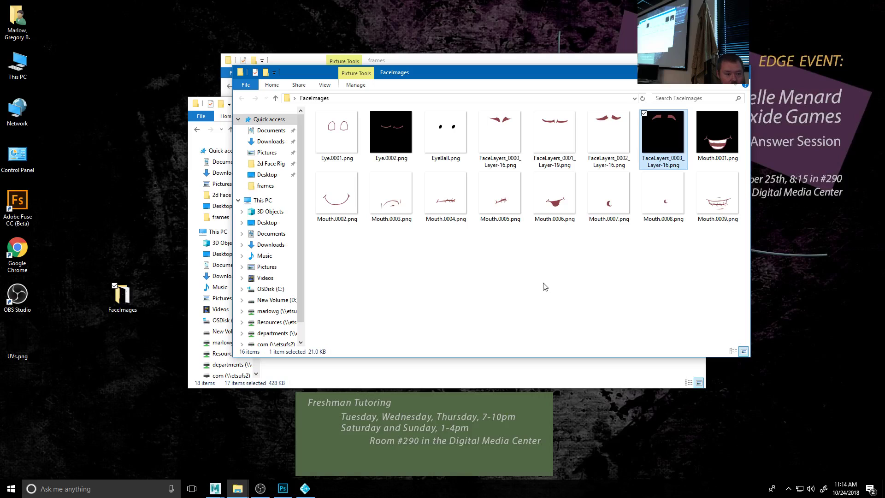
- Preview Eye.0002.png, then begin renaming FaceLayers_0003_Layer-16 by editing a pasted Eye name
double_click(393, 144)
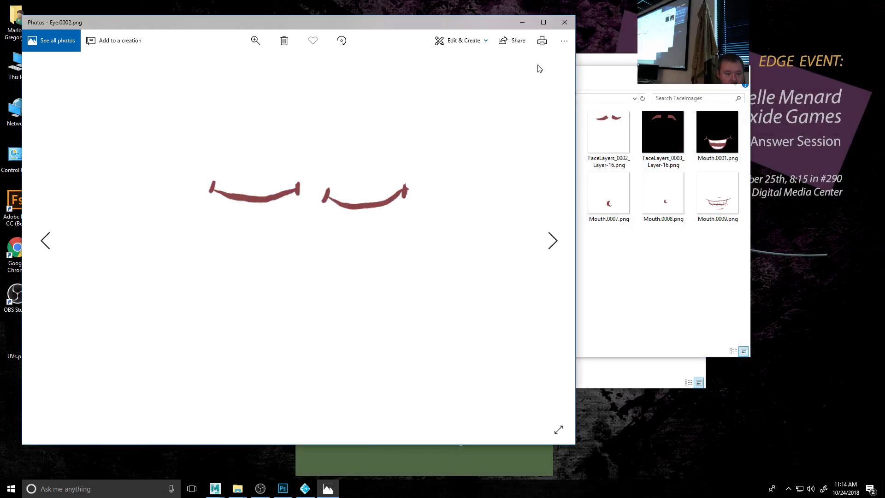
left_click(564, 23)
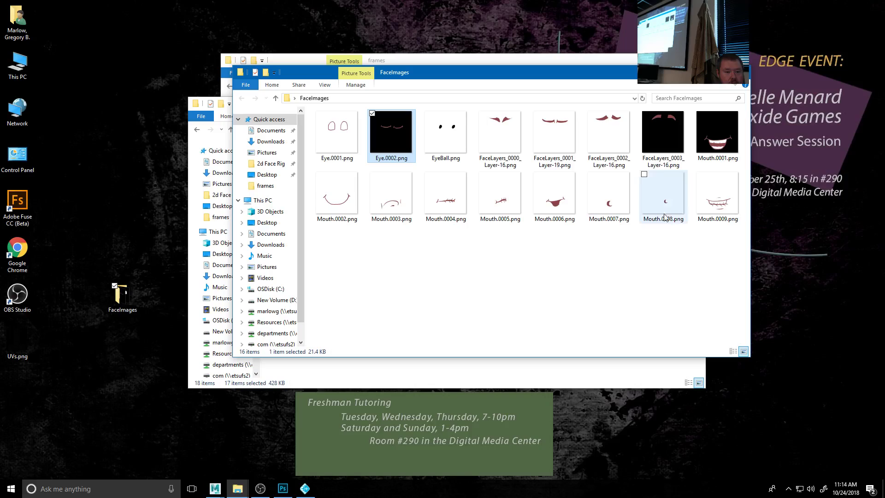
left_click(654, 169)
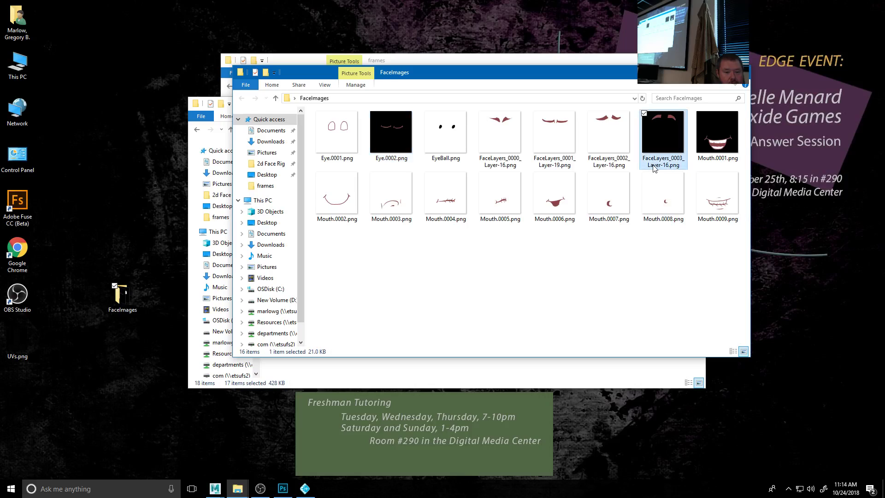
left_click(654, 166)
key("ctrl+v")
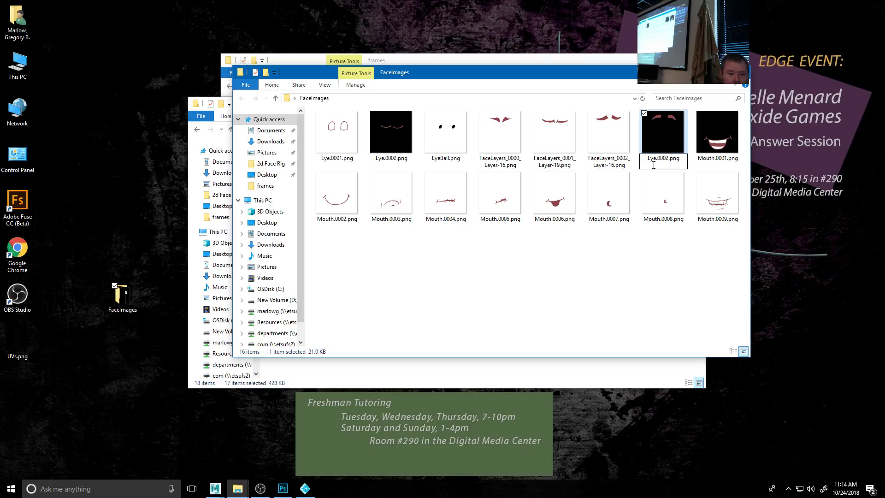
key("BackSpace")
type("1")
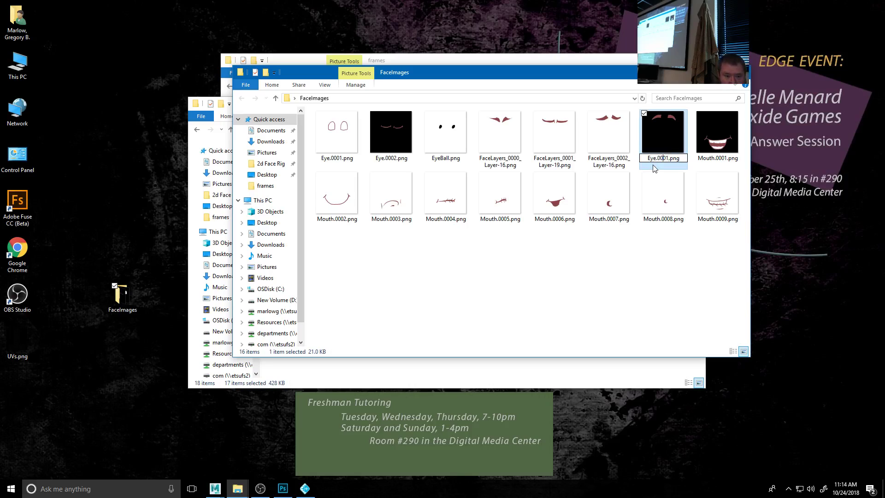
key("BackSpace")
key("BackSpace")
key("BackSpace")
type("Brow")
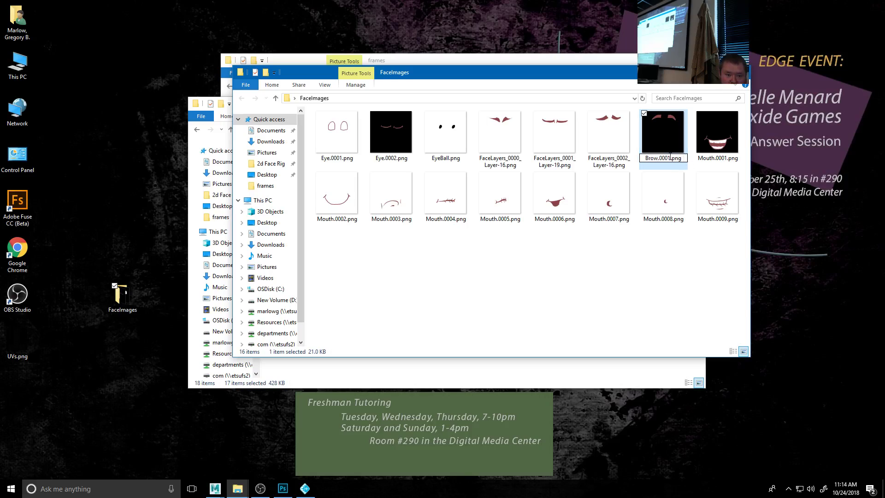
- Correct the new name's prefix to Brow and commit it as Brow.0001.png
key("ctrl+z")
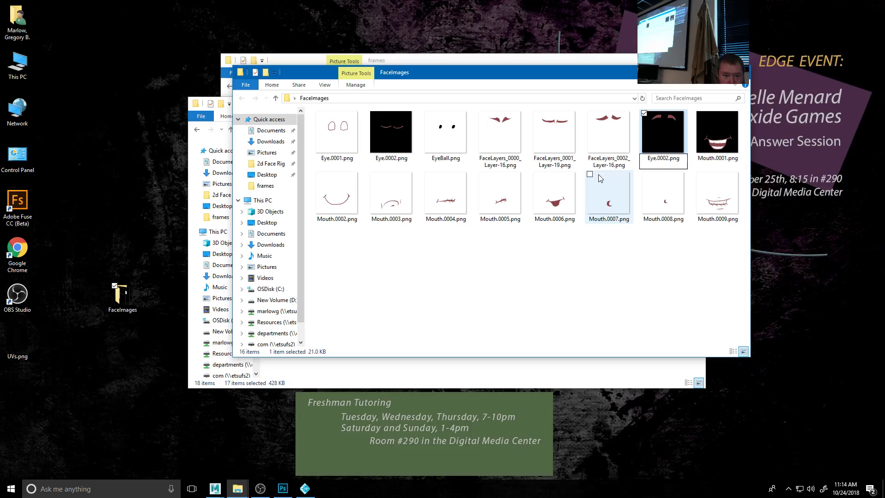
key("ctrl+z")
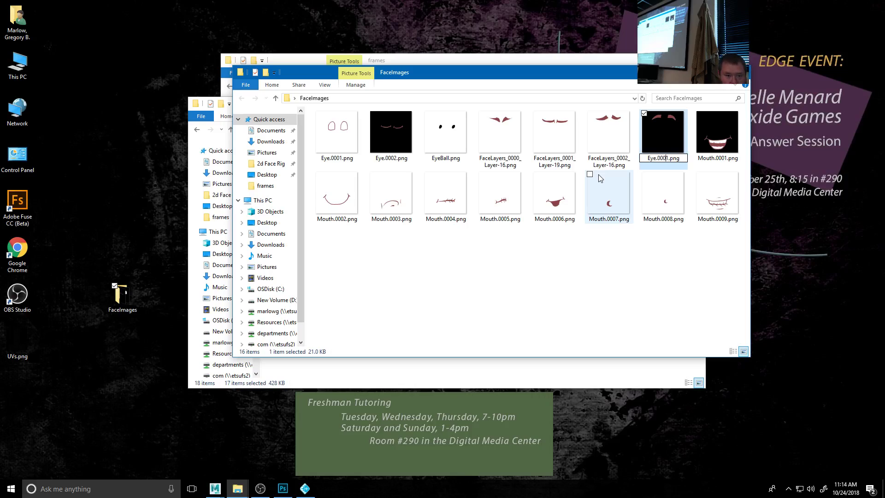
key("BackSpace")
key("BackSpace")
key("BackSpace")
type("Brw")
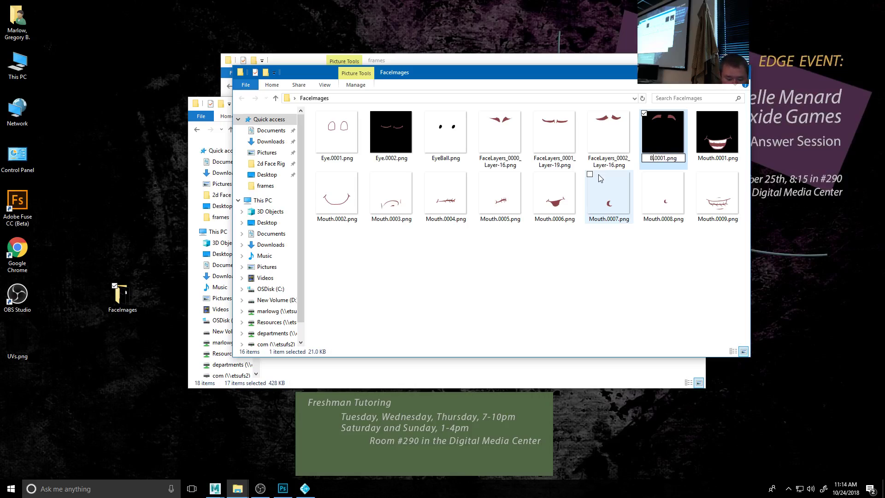
type("o")
key("BackSpace")
key("BackSpace")
type("ow")
key("Return")
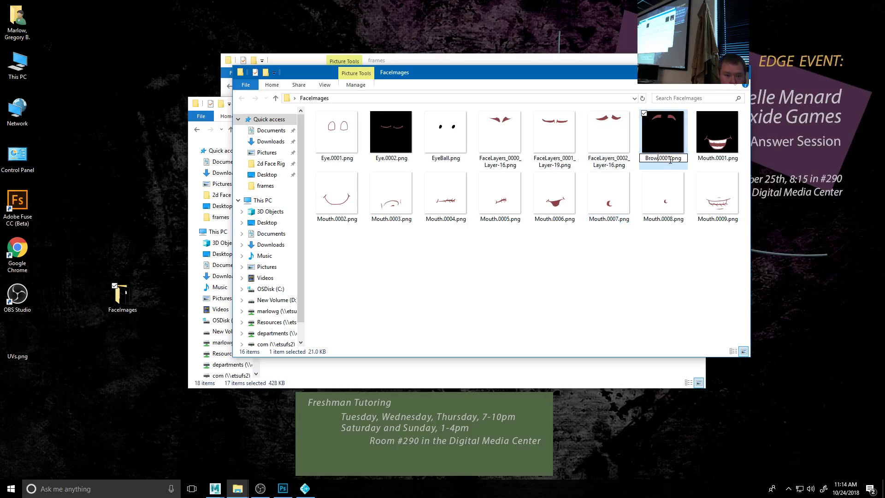
key("F2")
key("ctrl+c")
key("Return")
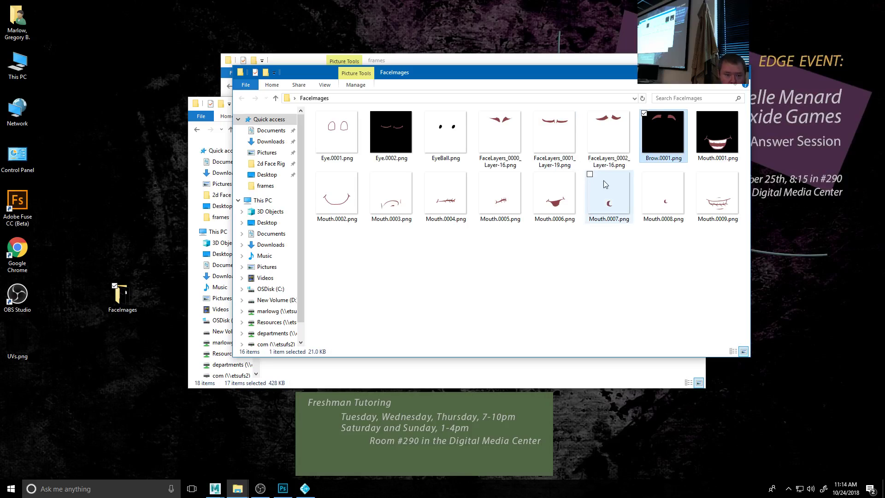
- Rename FaceLayers_0002_Layer-16 to Brow.0002.png
left_click(606, 170)
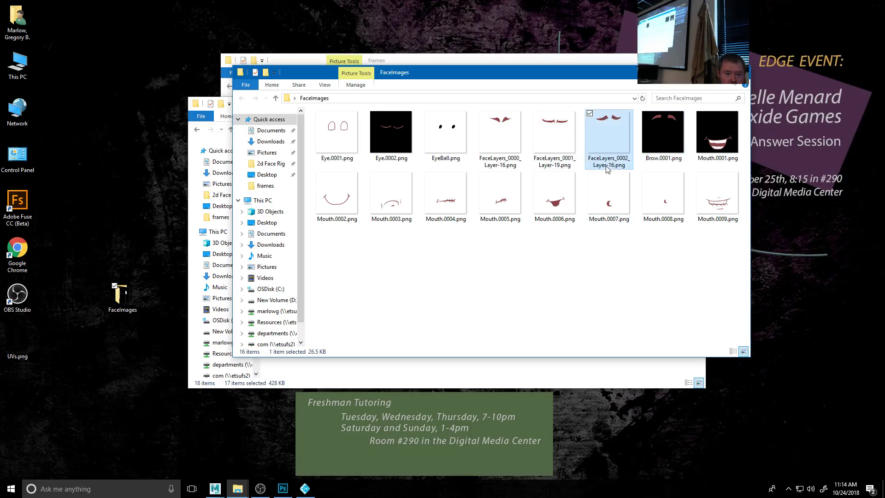
key("F2")
type("Brow.0002")
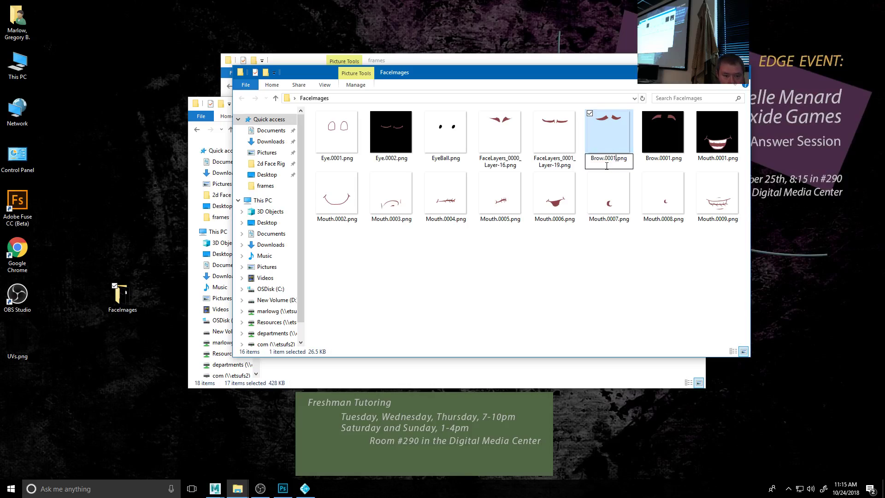
key("Return")
- Rename FaceLayers_0001_Layer-19 to Brow.0003.png, fixing an interim '3' name
left_click(543, 168)
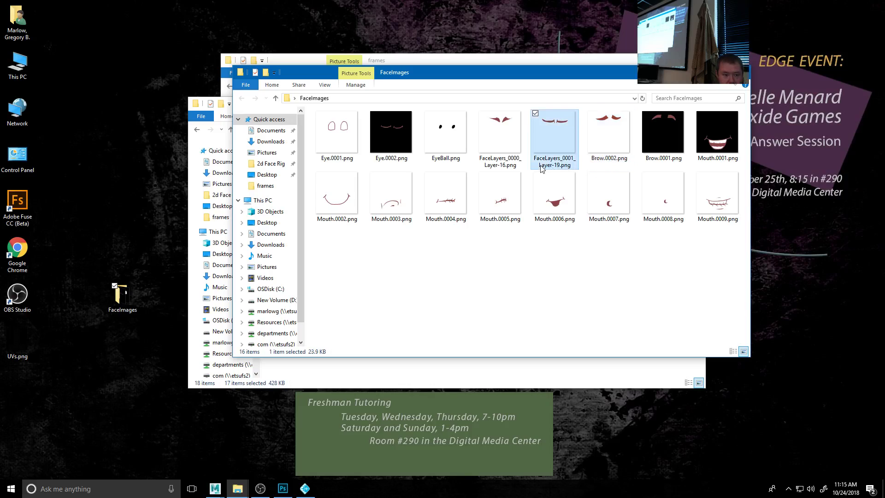
key("F2")
type("3")
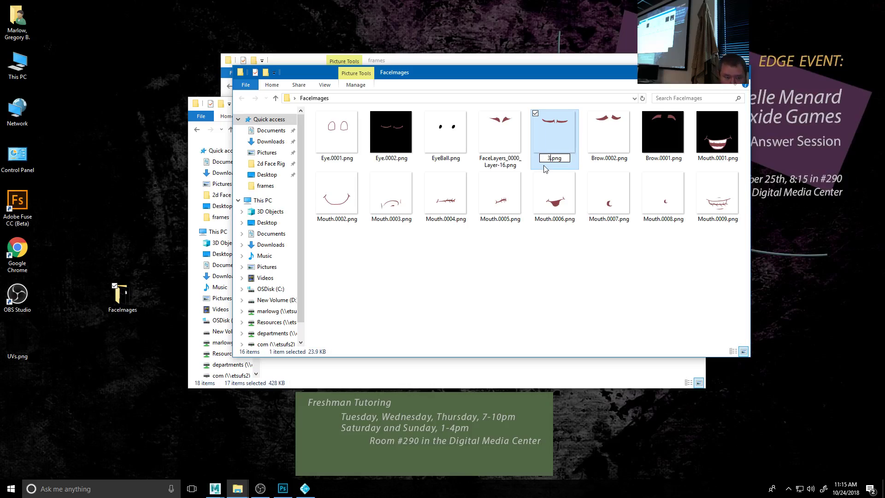
key("Return")
left_click(554, 159)
key("ctrl+v")
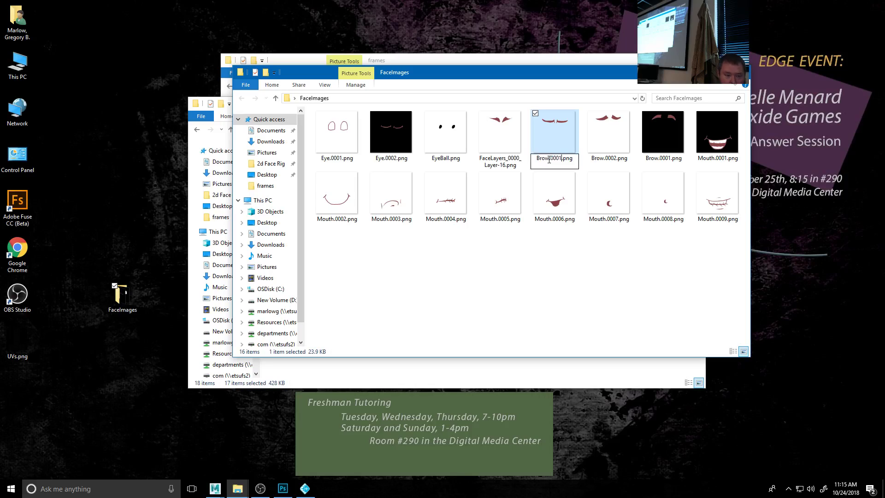
key("BackSpace")
type("3")
key("Return")
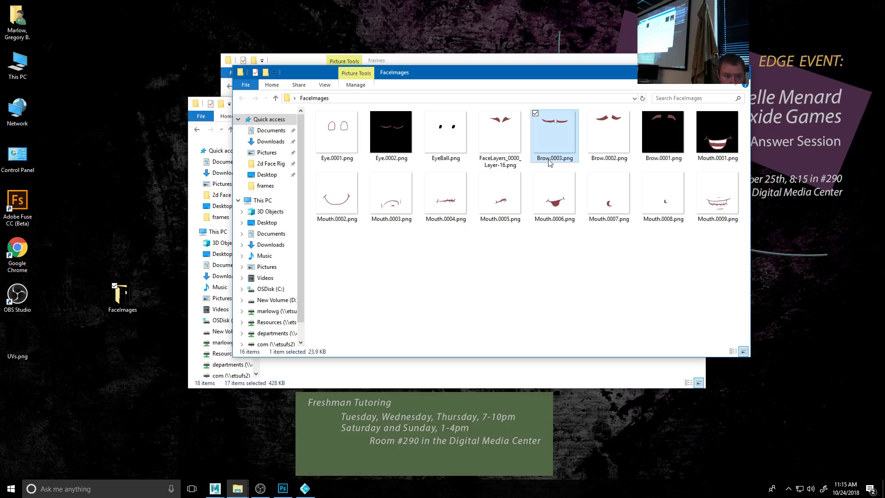
- Rename FaceLayers_0000_Layer-16 to Brow.0004.png and clear the selection
left_click(499, 167)
left_click(501, 165)
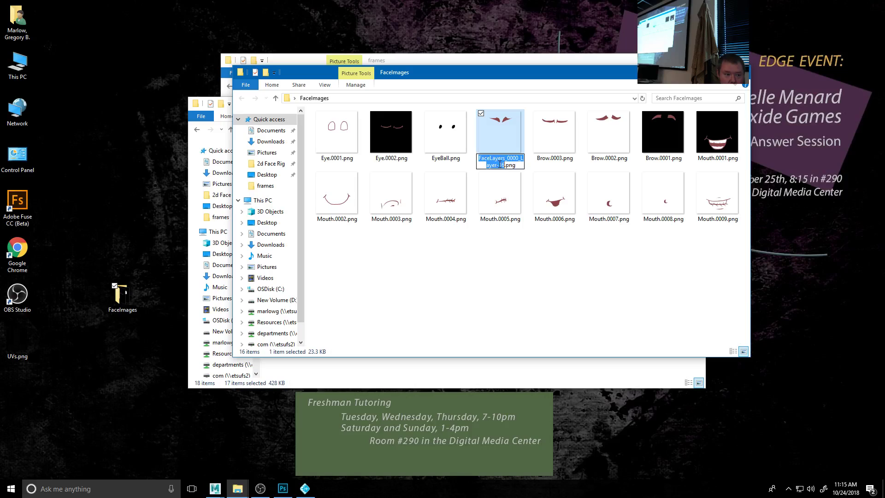
type("Brow.0004")
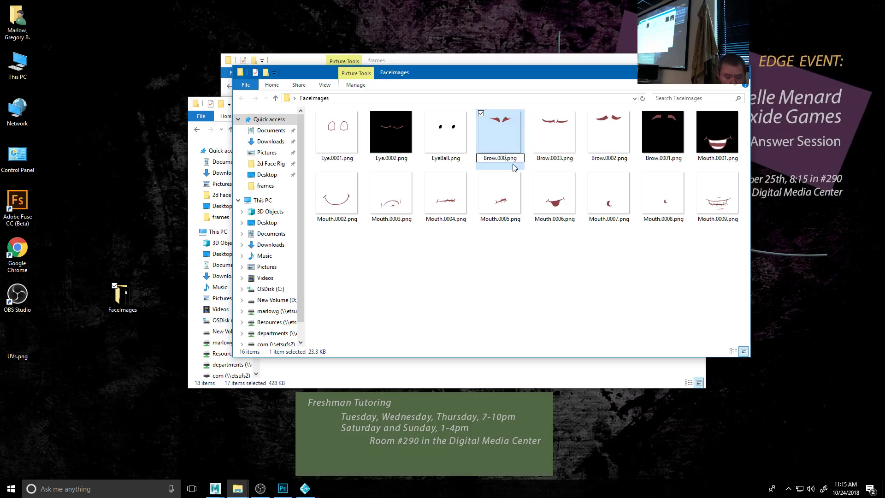
key("Return")
left_click(545, 302)
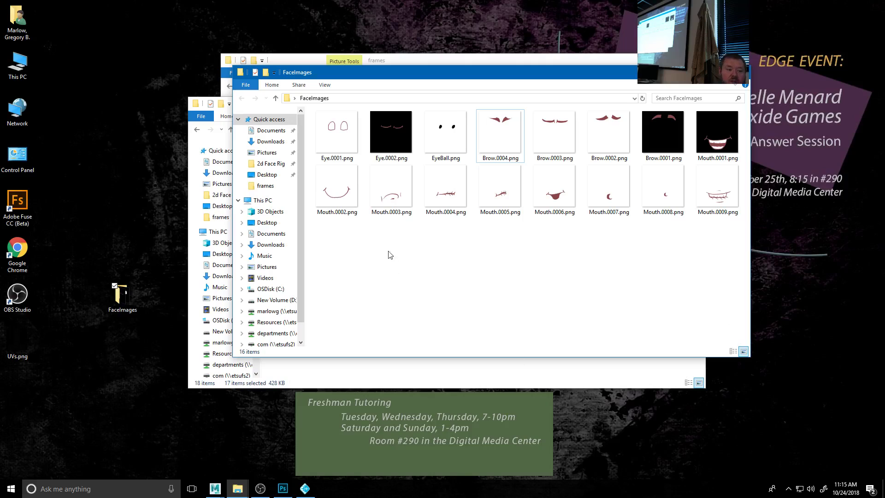
- Preview the mouth images from Mouth.0001 through Mouth.0009 in Photos
double_click(714, 140)
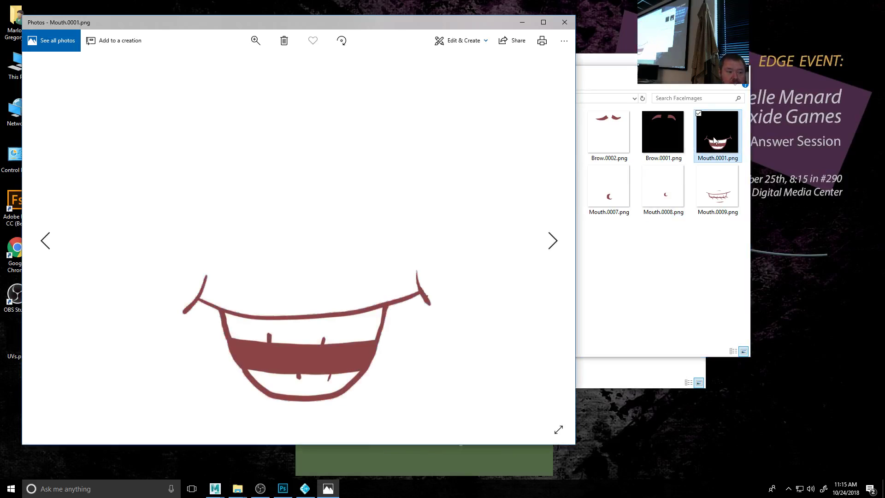
key("Right")
key("Right")
key("Right")
key("Right")
key("Right")
key("Right")
key("Right")
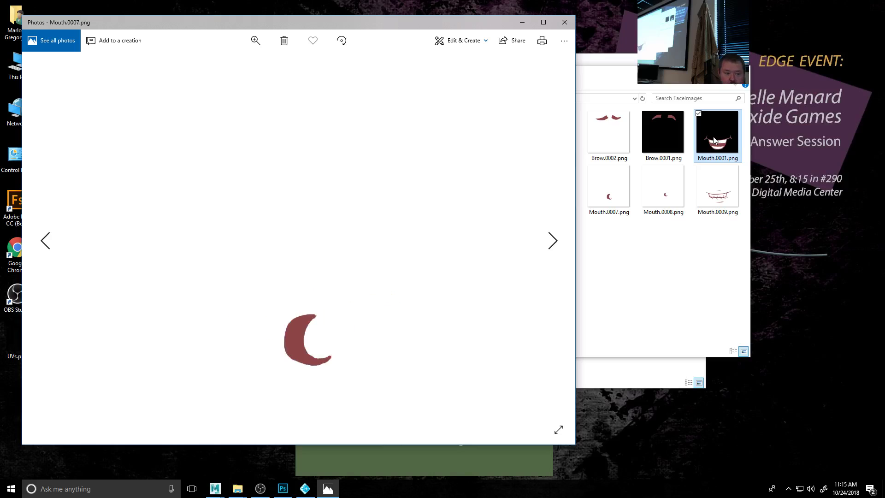
key("Right")
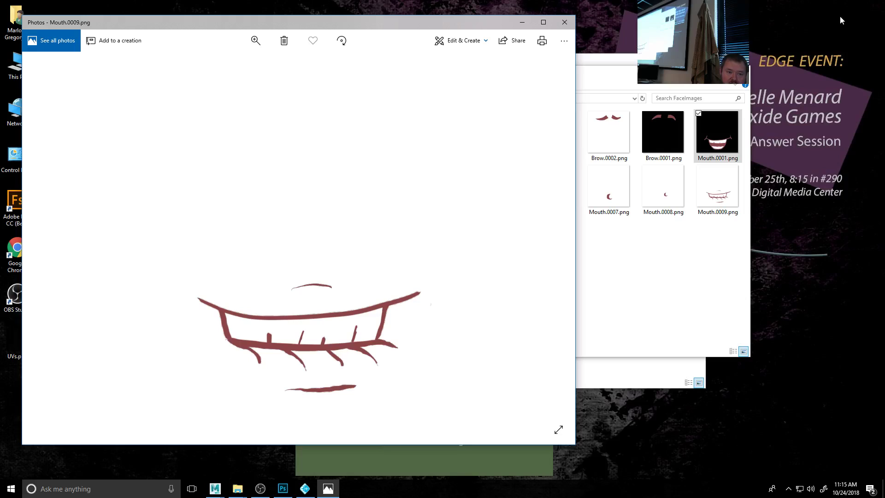
left_click(564, 22)
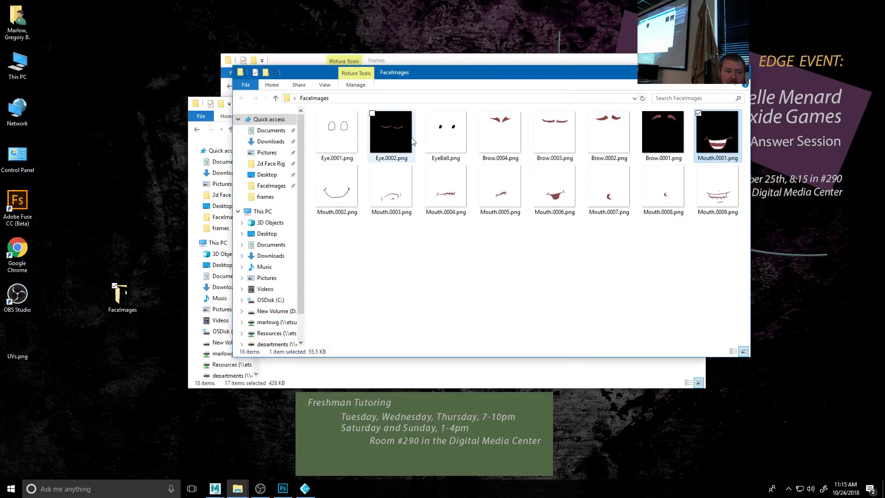
- Preview Eye.0001 and Eye.0002, then bring the FaceImages folder window to the front
double_click(335, 156)
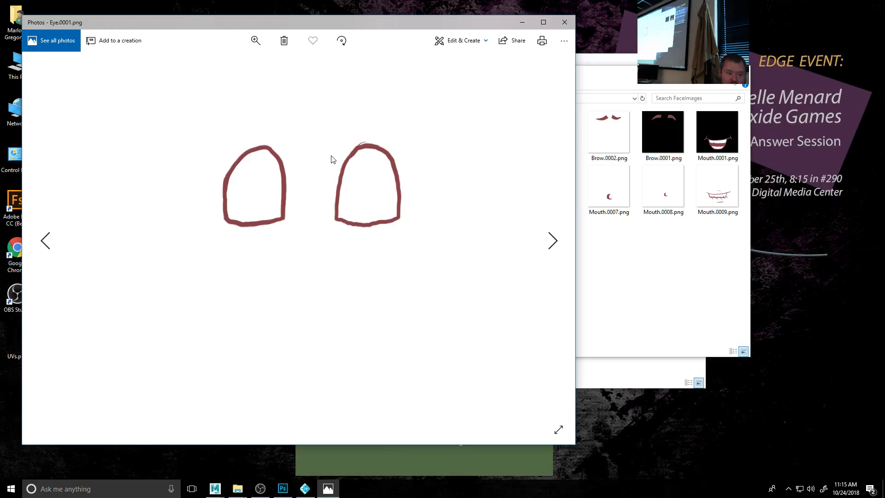
key("Right")
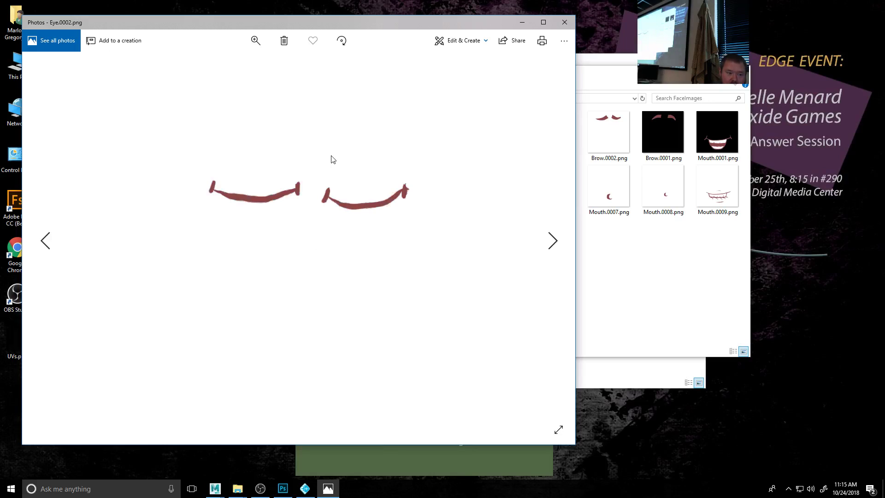
left_click(564, 22)
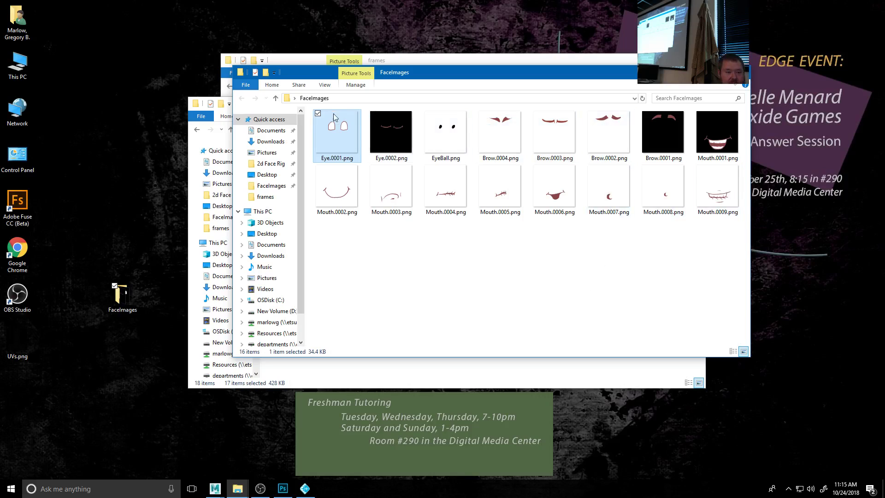
key("alt+F4")
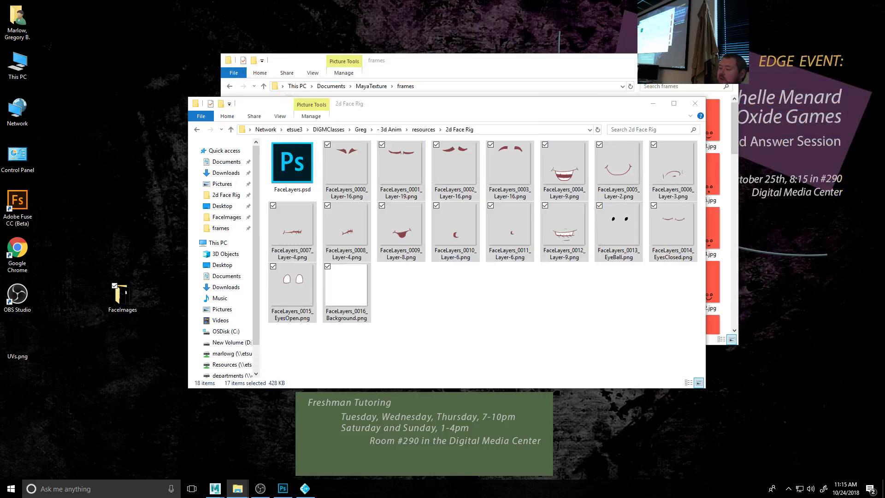
key("alt+Tab")
left_click_drag(374, 90, 511, 109)
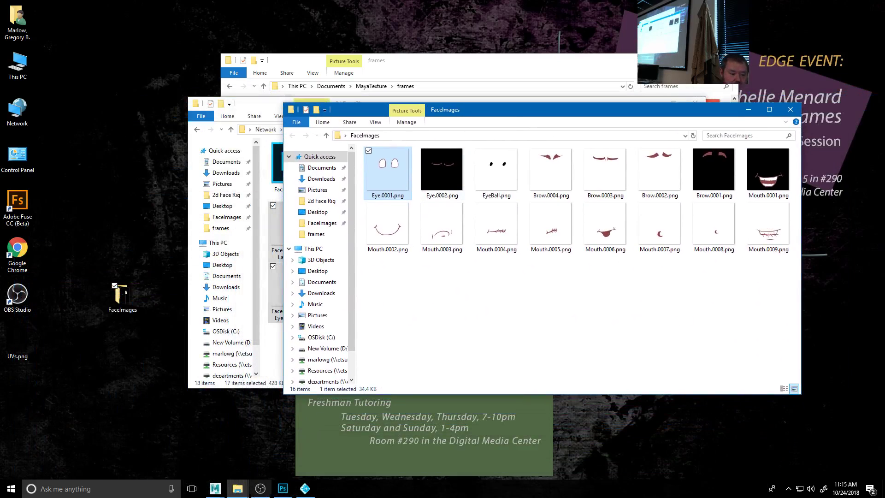
- Back in Maya, connect a new file texture node, file2, to layeredTexture's top layer colour
mouse_move(215, 488)
left_click(250, 461)
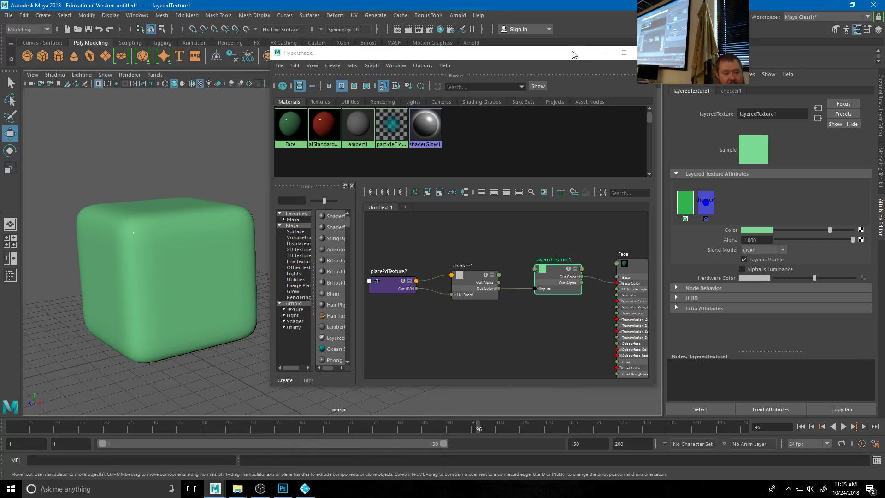
left_click_drag(572, 55, 358, 331)
left_click(686, 208)
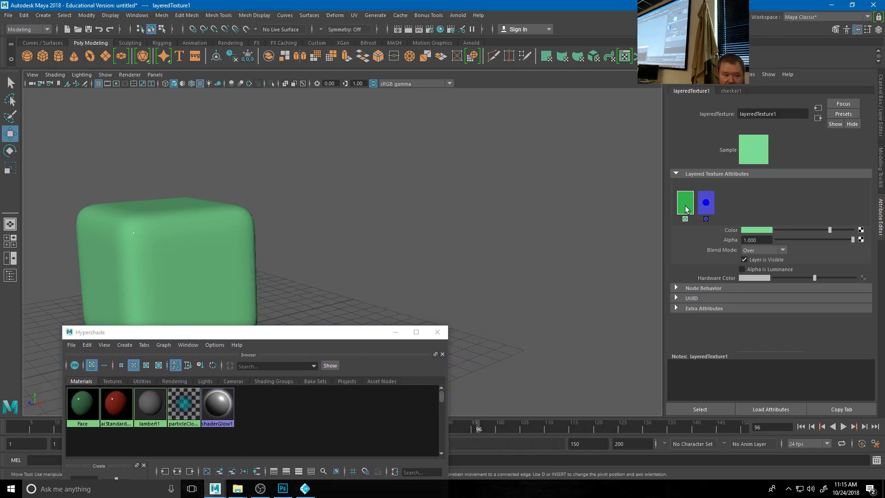
left_click(862, 230)
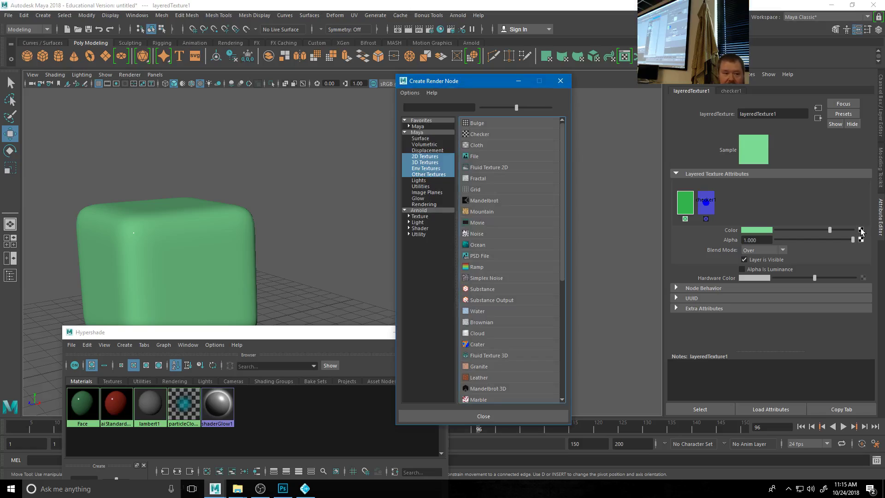
left_click(474, 156)
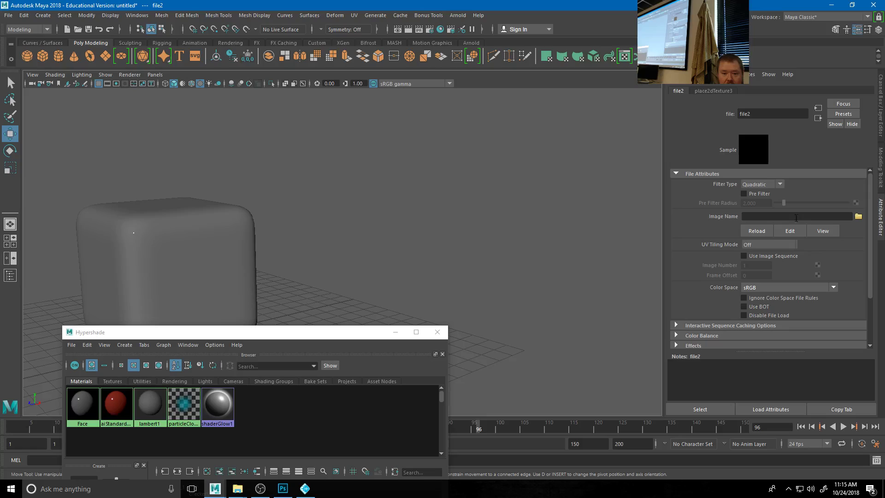
- Load Desktop/FaceImages/Mouth.0001.png into file2 and orbit to frame the cube
left_click(858, 216)
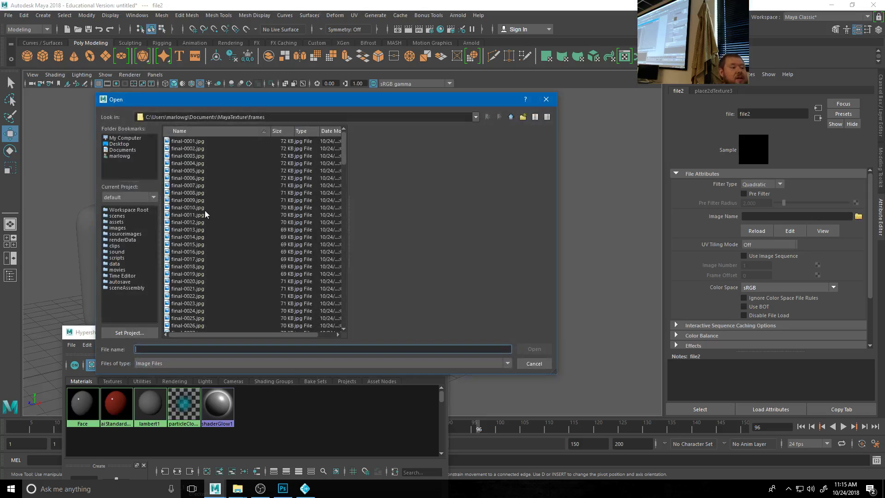
left_click(121, 144)
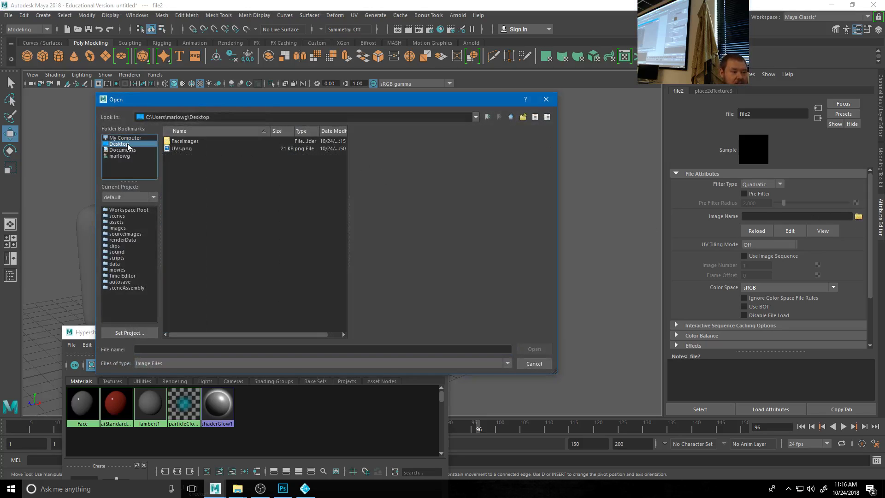
double_click(185, 141)
left_click(190, 193)
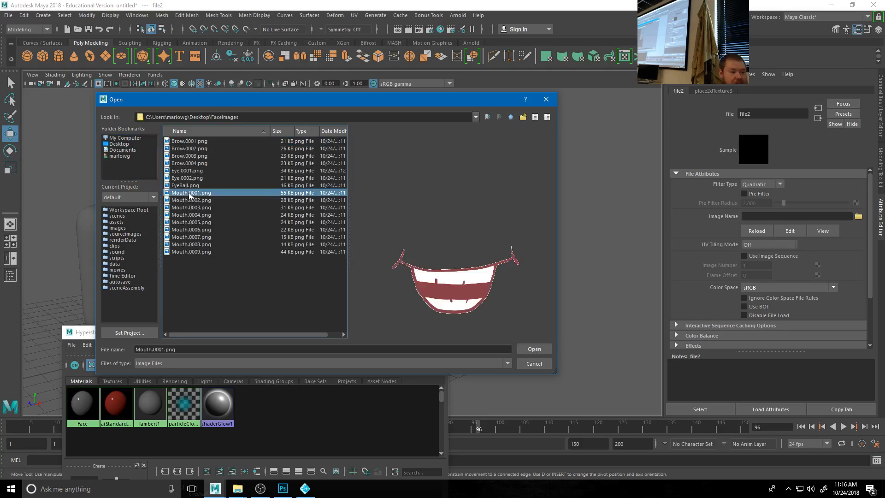
left_click(535, 349)
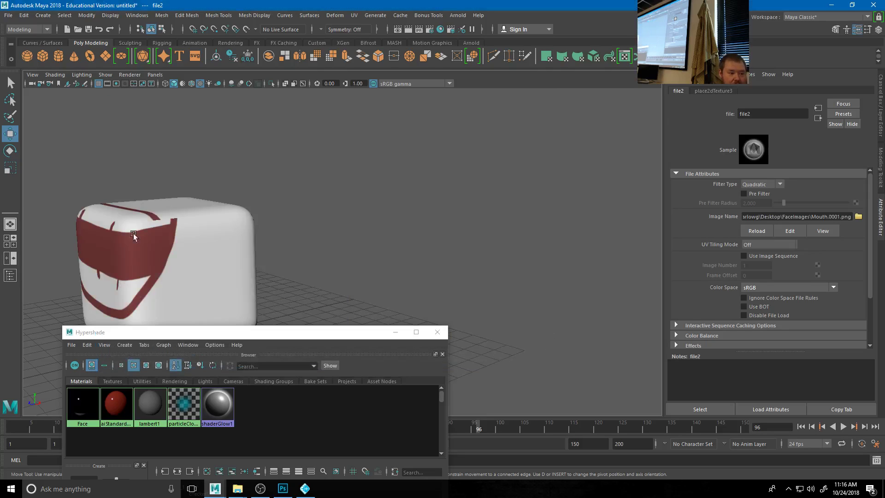
left_click_drag(340, 288, 460, 193, "alt")
right_click_drag(461, 193, 328, 251, "alt")
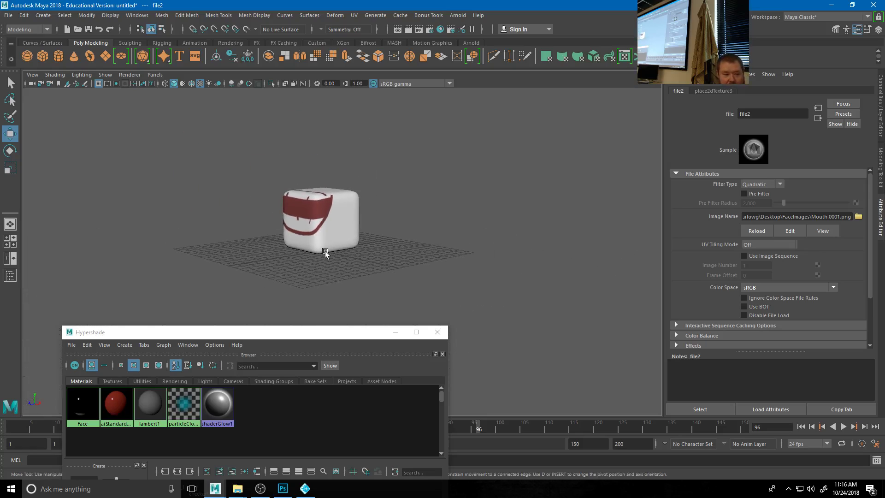
- Look through the Arnold and Windows menus
left_click(458, 15)
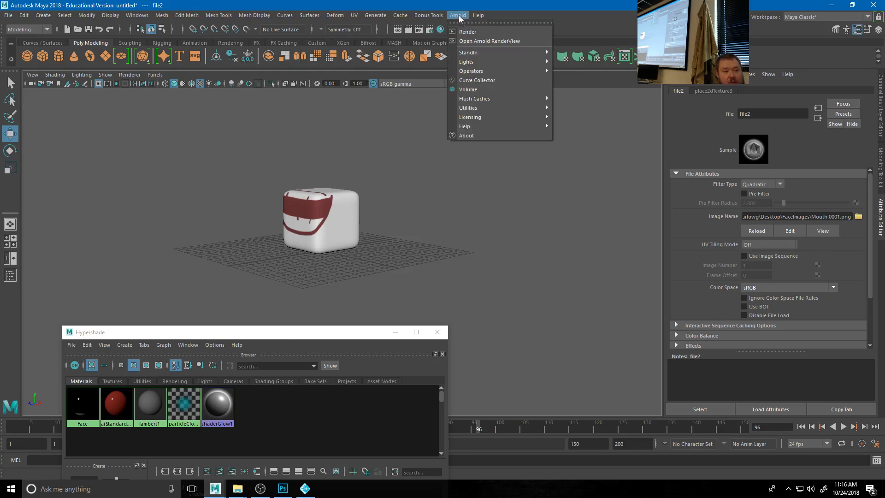
left_click(137, 15)
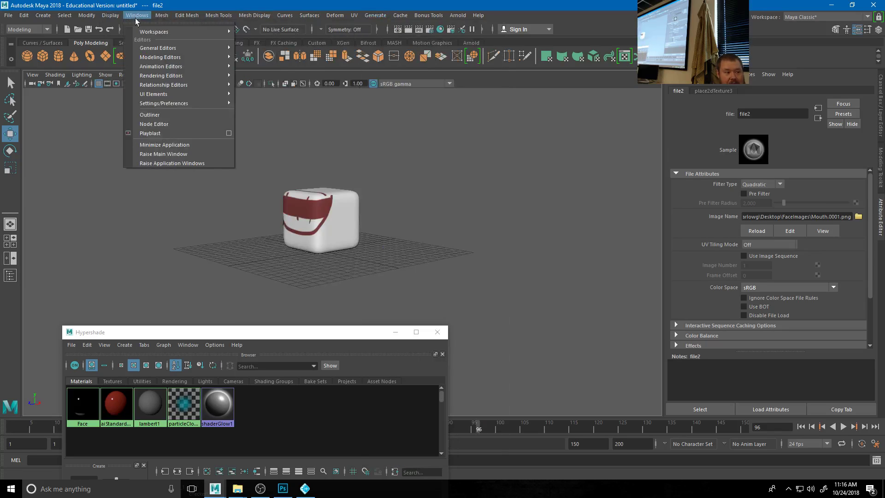
mouse_move(87, 16)
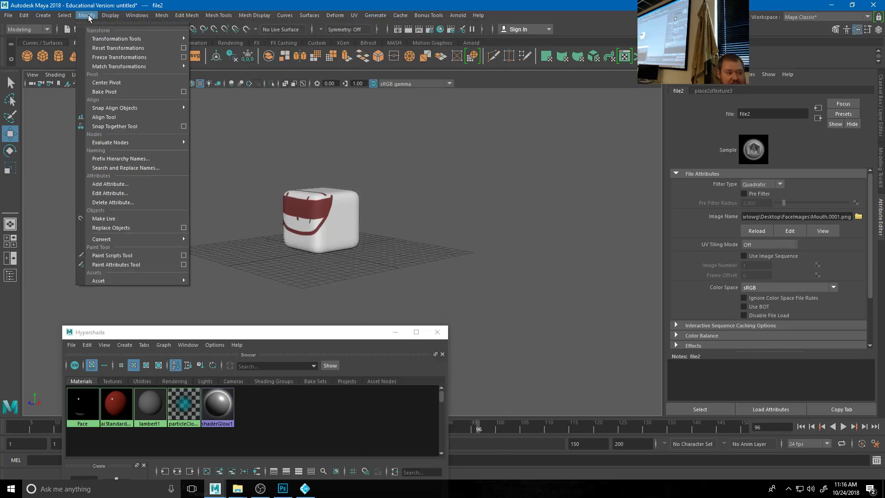
mouse_move(131, 17)
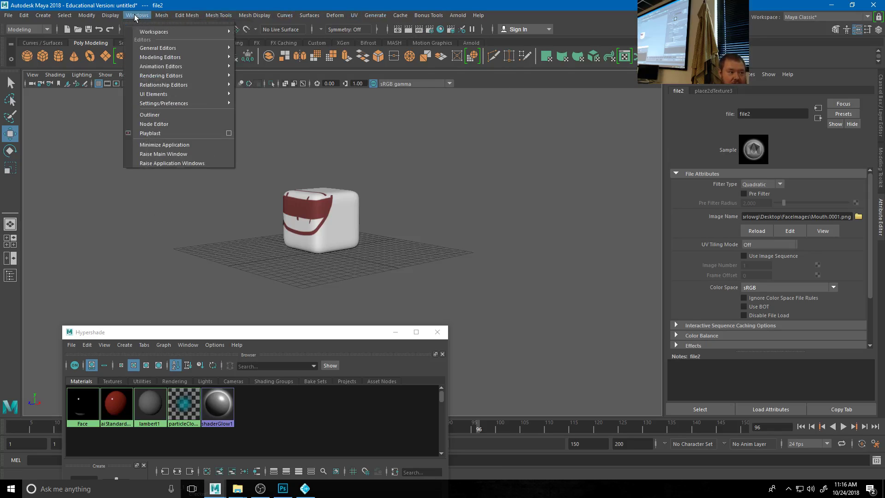
- Add a polygon plane, scale it into a large ground floor, then select the cube
left_click(218, 5)
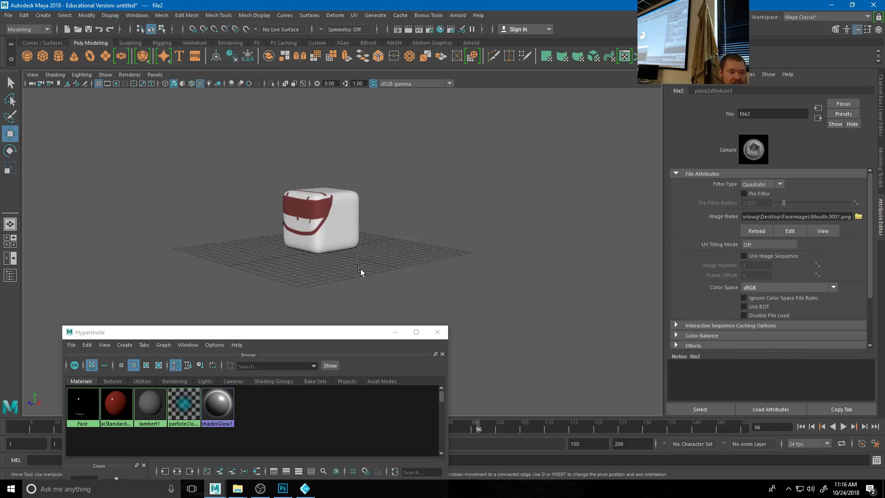
left_click(105, 57)
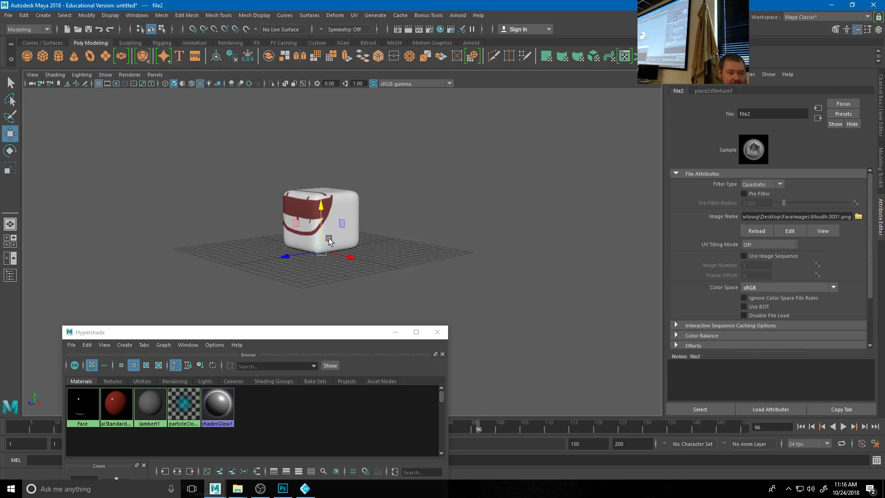
key("r")
left_click_drag(362, 253, 537, 275)
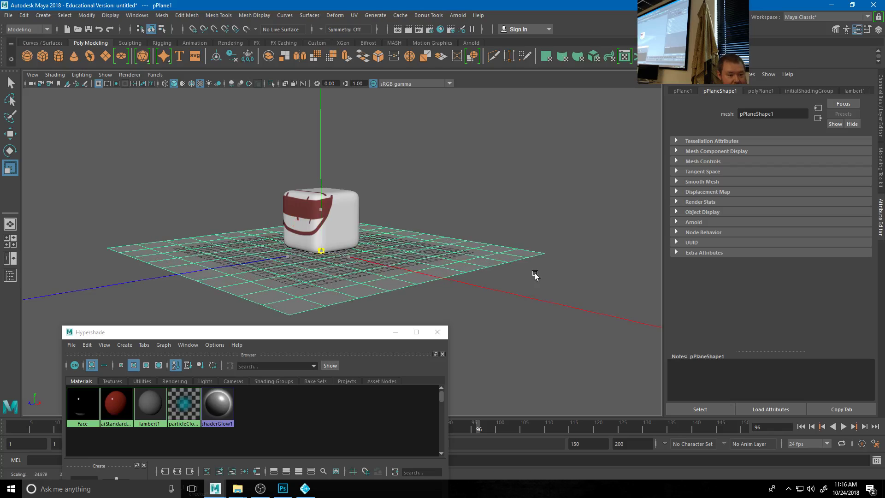
left_click(479, 174)
left_click(355, 204)
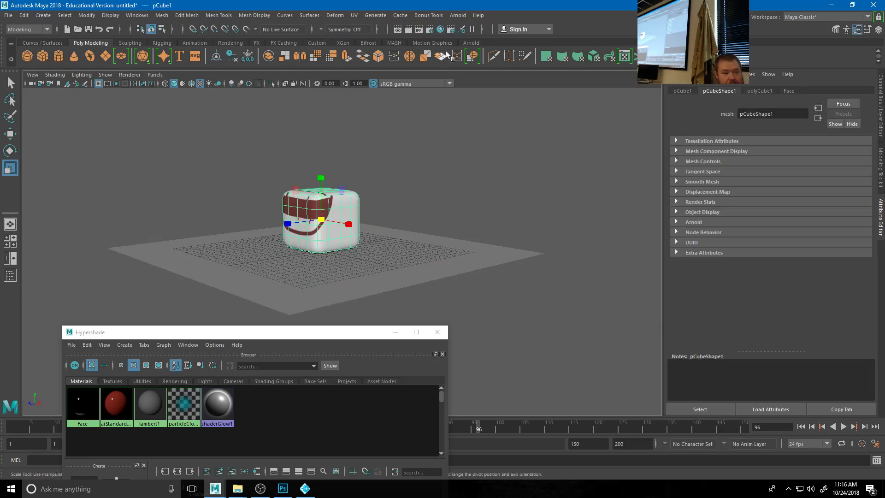
- Add an Arnold Skydome Light and render the scene in Arnold RenderView
left_click(458, 15)
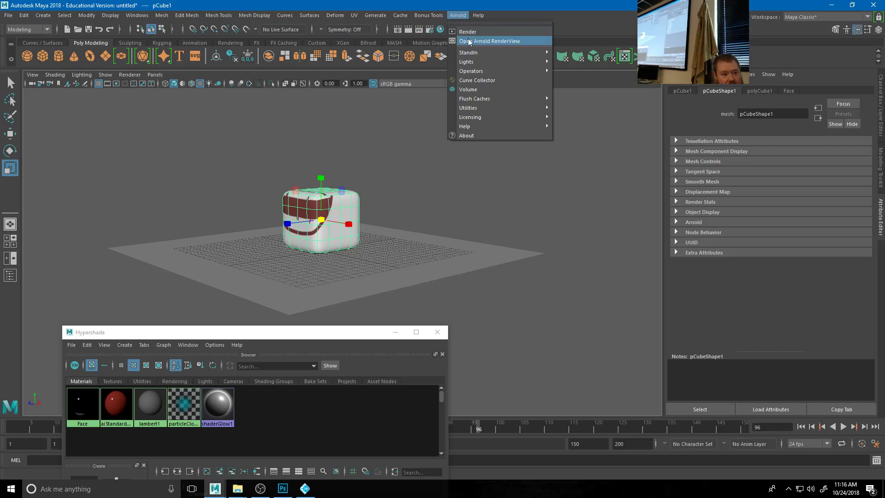
mouse_move(471, 64)
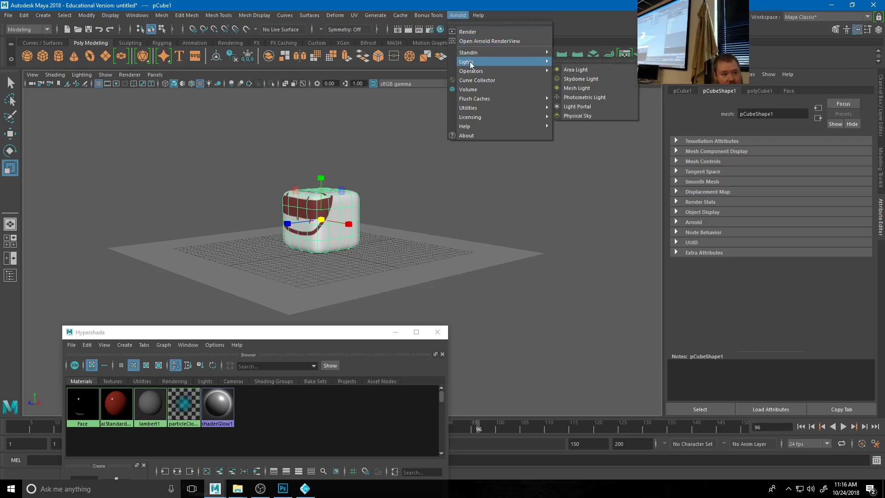
left_click(580, 79)
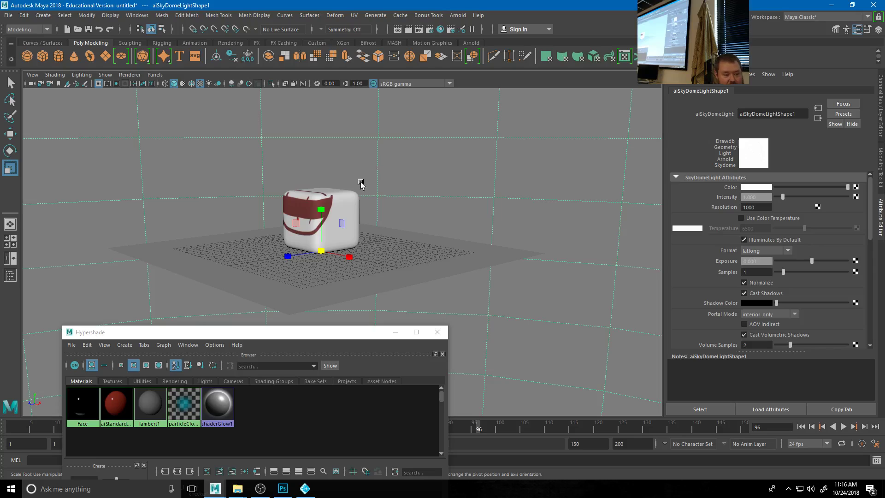
left_click(458, 15)
left_click(480, 42)
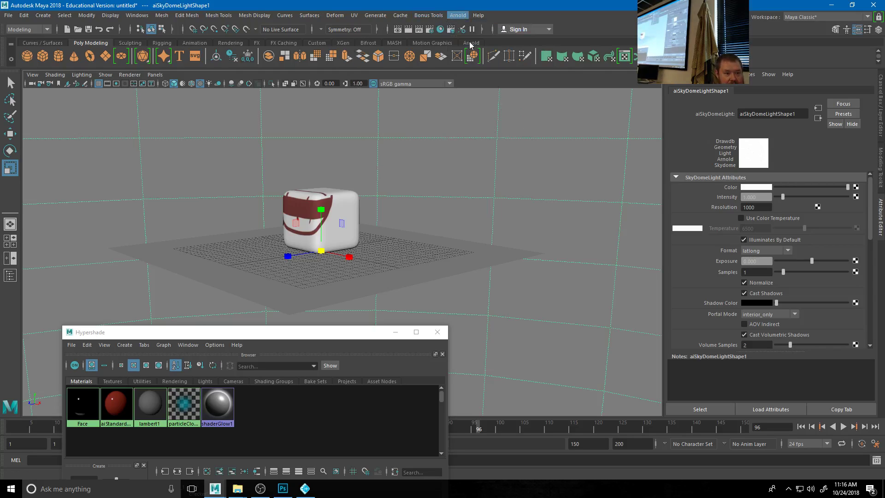
left_click(531, 108)
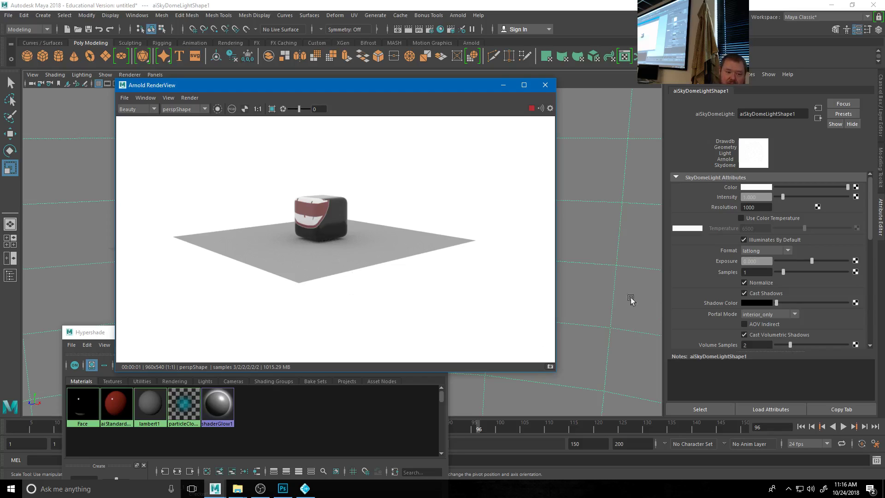
- Orbit to a low near-frontal view and open layeredTexture1 from the Face material
left_click_drag(604, 292, 646, 294, "alt")
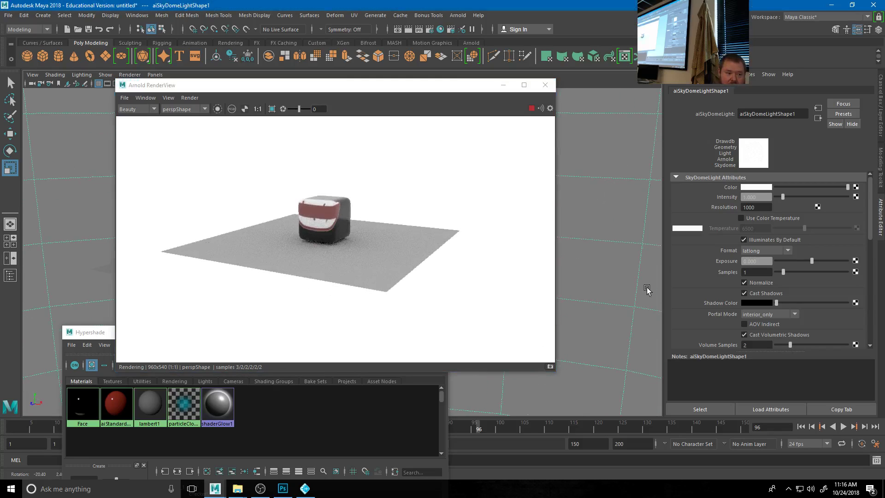
left_click_drag(581, 262, 562, 267, "alt")
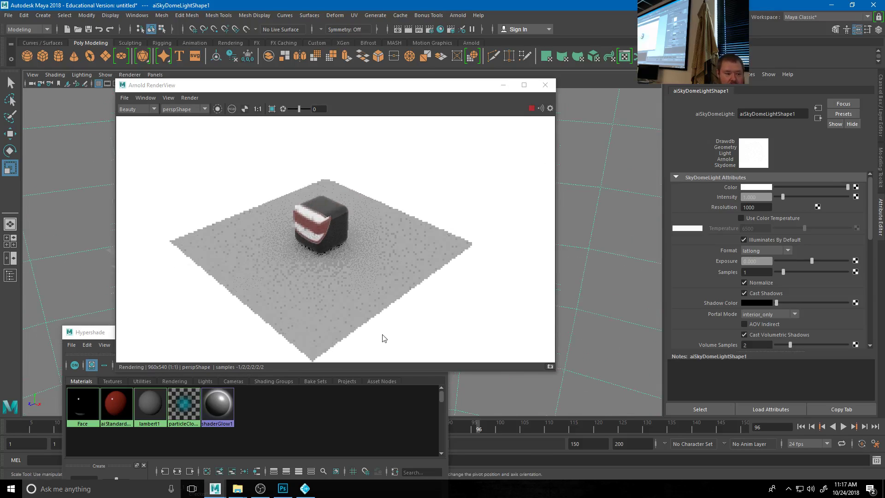
left_click(83, 406)
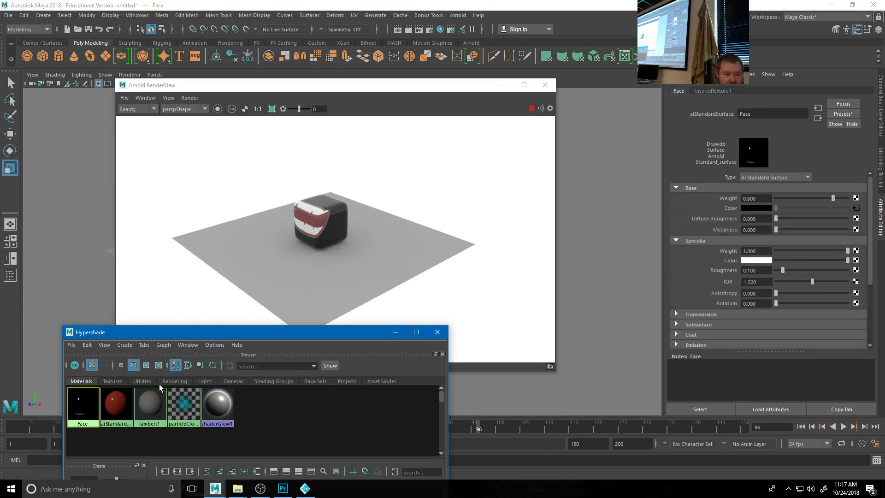
left_click(855, 208)
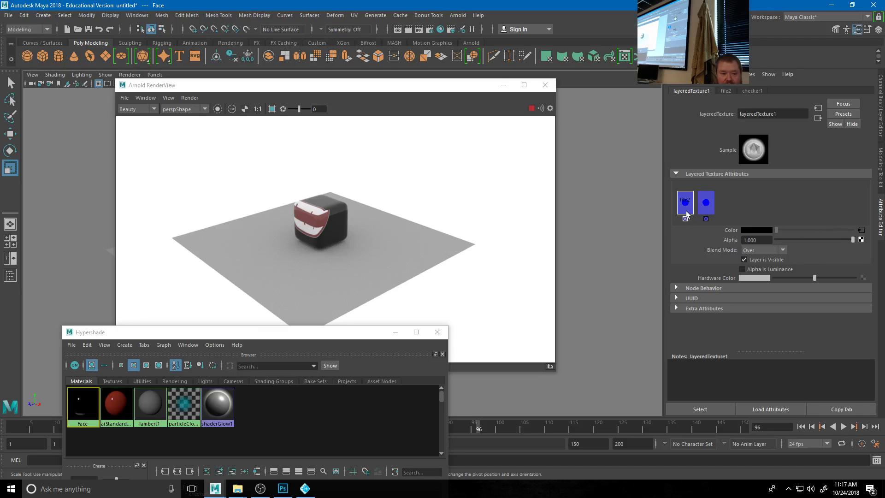
- Toggle the mouth layer's Layer is Visible off and back on, then reposition RenderView
left_click(745, 260)
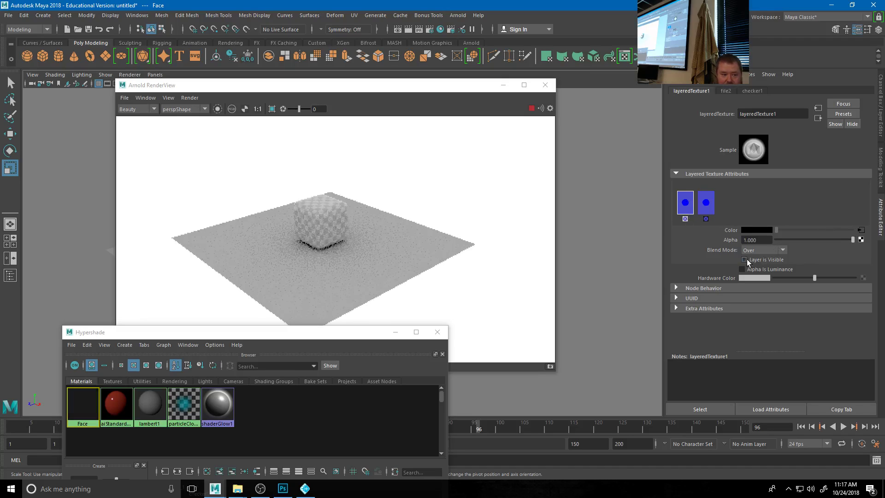
left_click(745, 260)
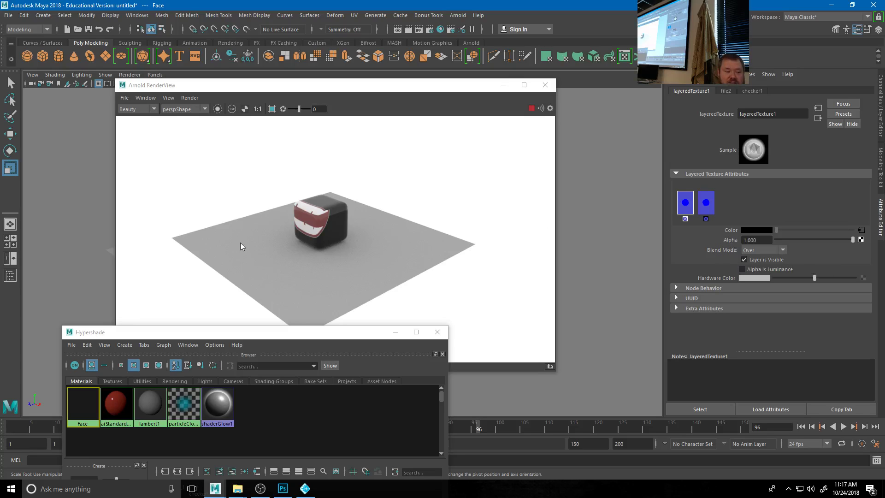
left_click_drag(316, 86, 336, 25)
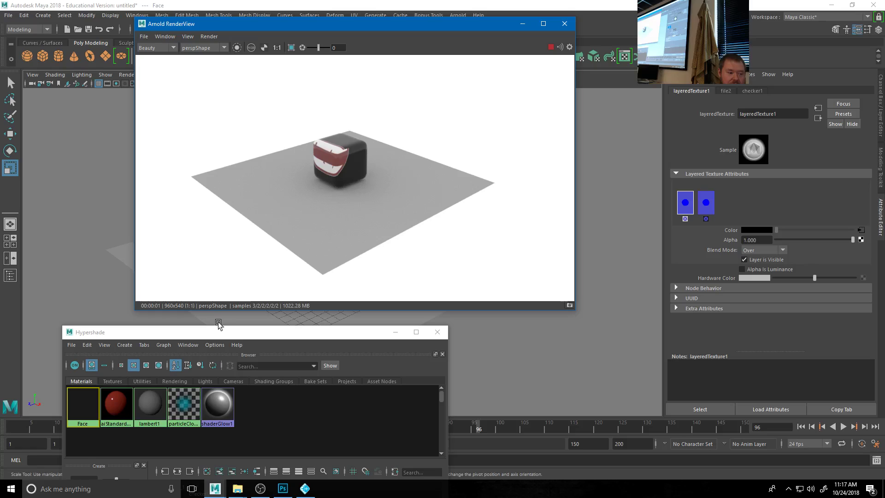
- Graph the Face material's shading network and expand layeredTexture1's inputs
left_click_drag(218, 325, 306, 75)
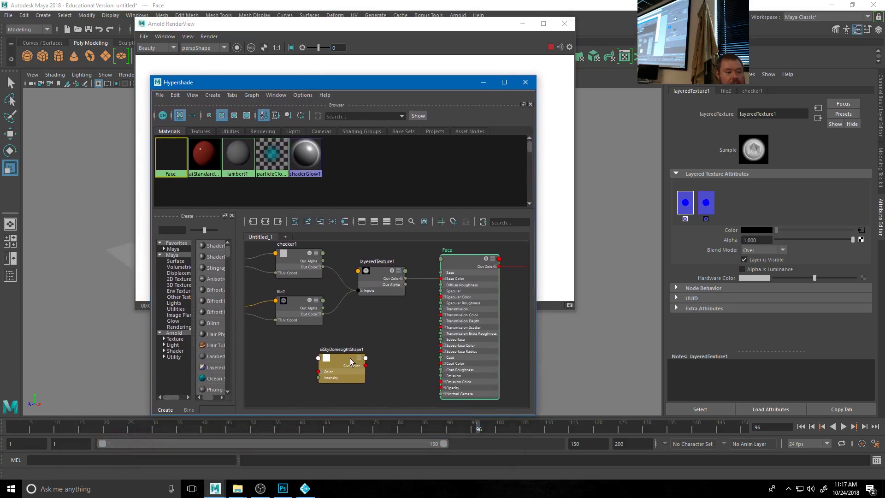
key("3")
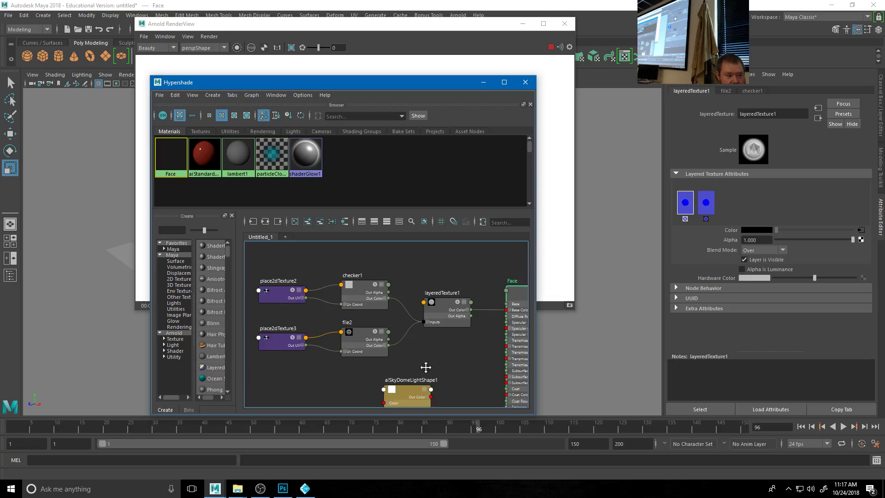
right_click(156, 150)
left_click(170, 187)
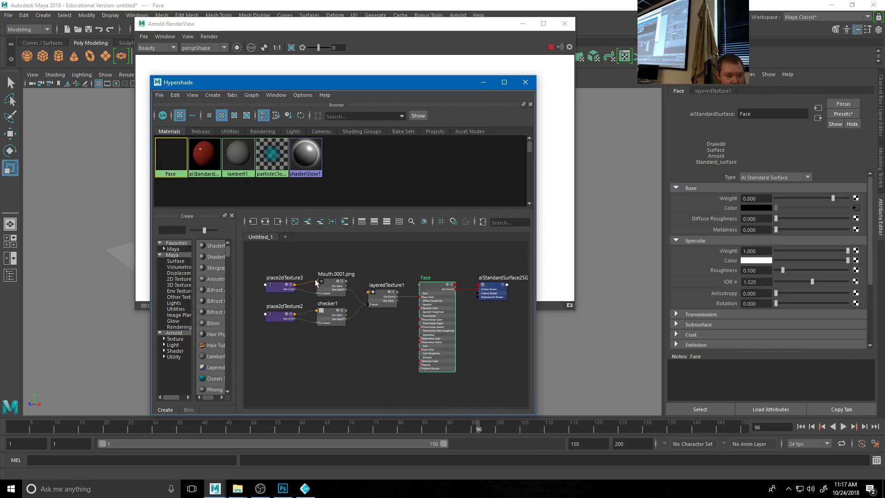
right_click_drag(348, 319, 407, 336, "alt")
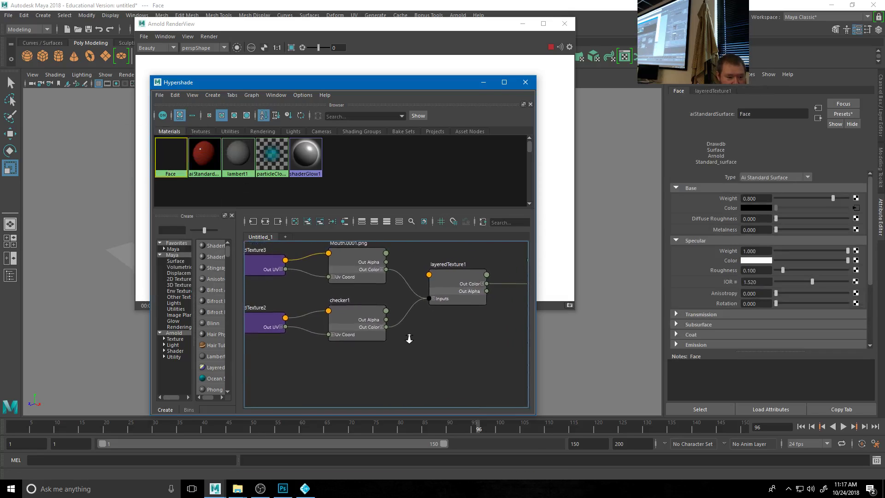
middle_click_drag(407, 337, 409, 370, "alt")
scroll(392, 327, "up", 2)
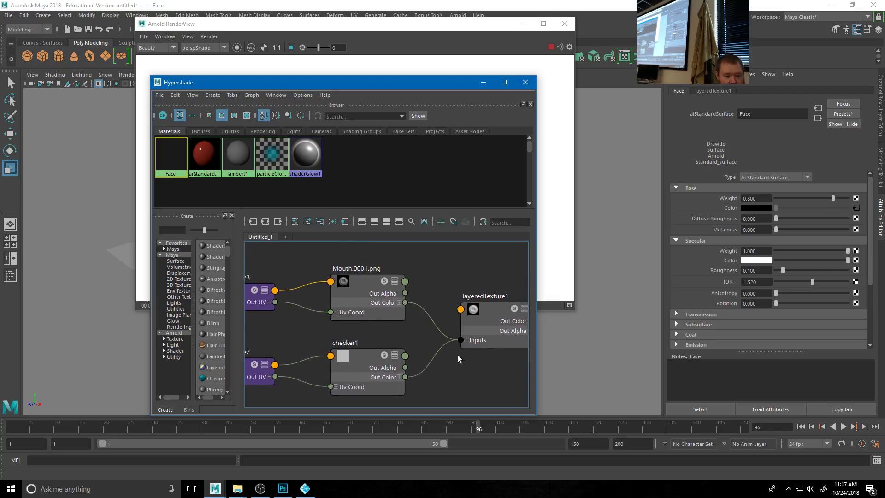
scroll(415, 336, "up", 2)
left_click(428, 318)
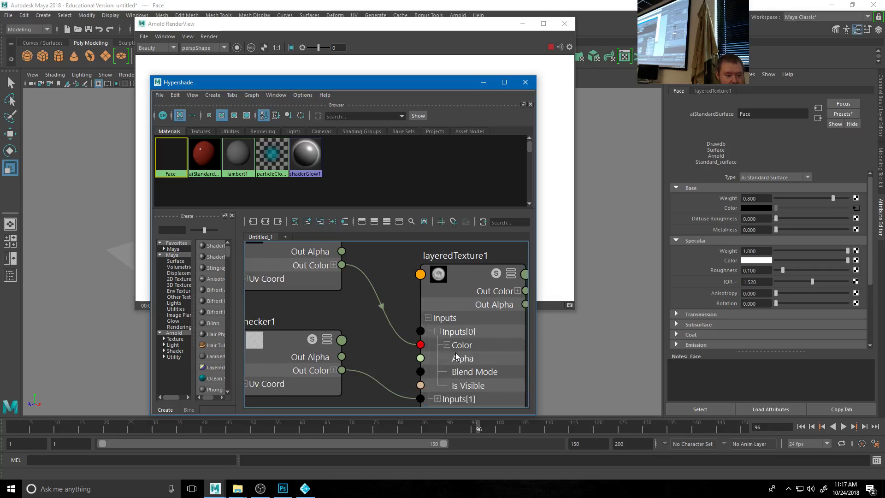
scroll(409, 318, "down", 1)
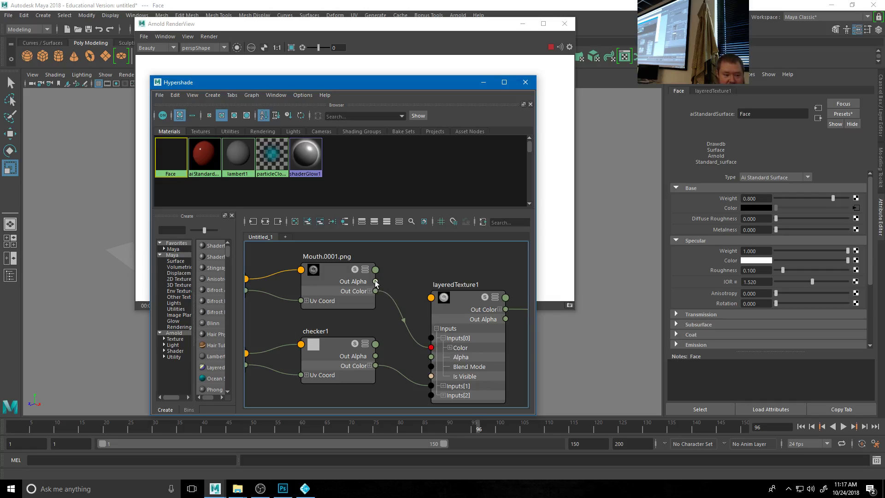
- Connect Mouth.0001.png Out Alpha to Inputs[0] Alpha, dolly close, and stop the IPR
left_click_drag(376, 282, 432, 359)
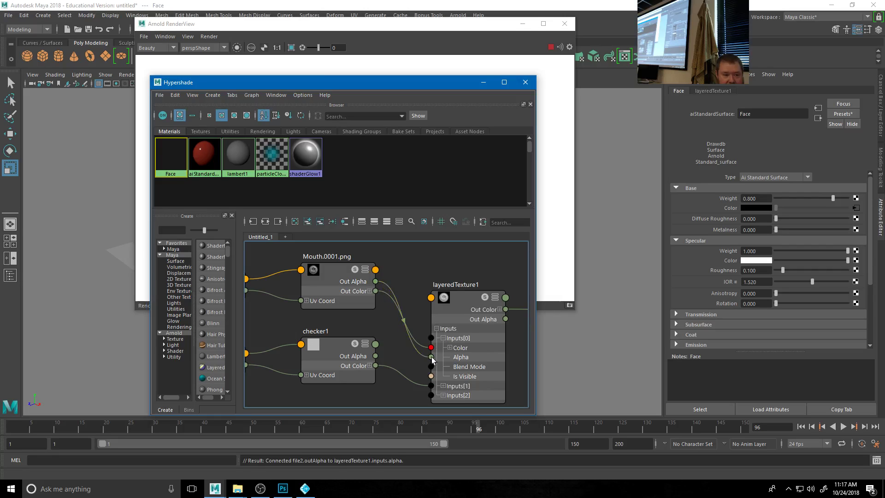
left_click(461, 26)
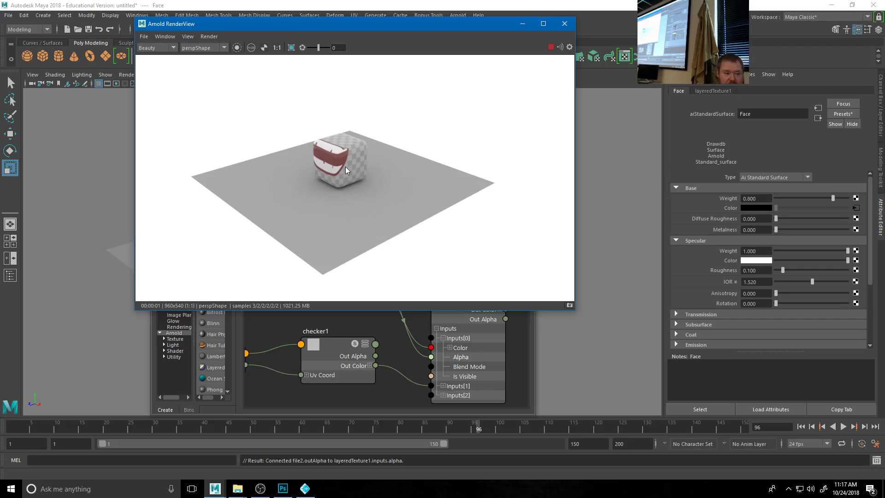
right_click_drag(99, 334, 366, 352, "alt")
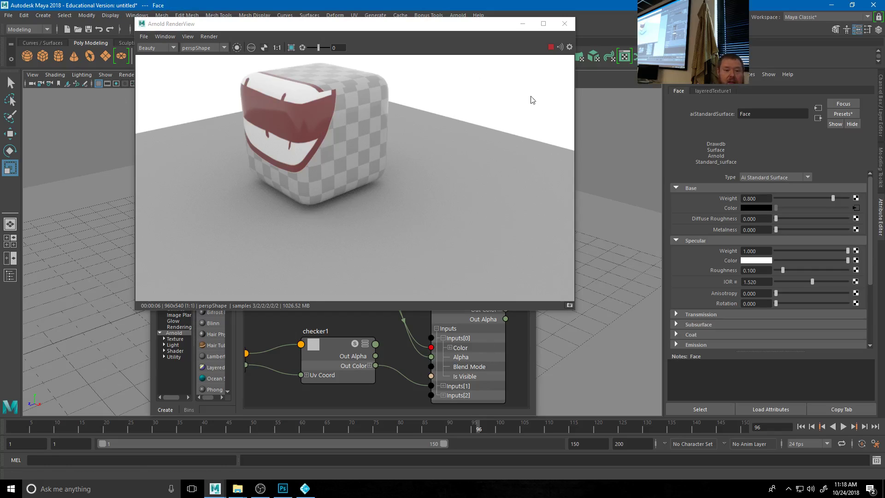
left_click(551, 47)
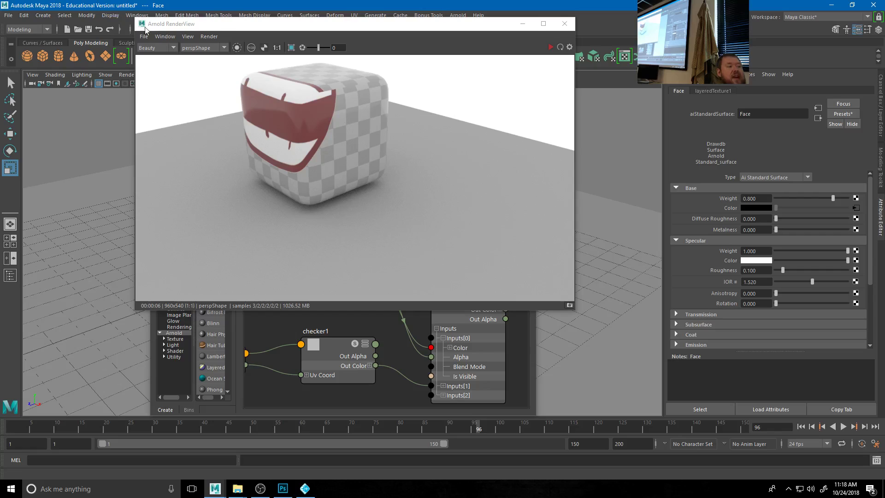
- Move the render window aside and restore then re-maximize the Maya window
left_click(248, 31)
left_click_drag(247, 30, 290, 192)
double_click(140, 6)
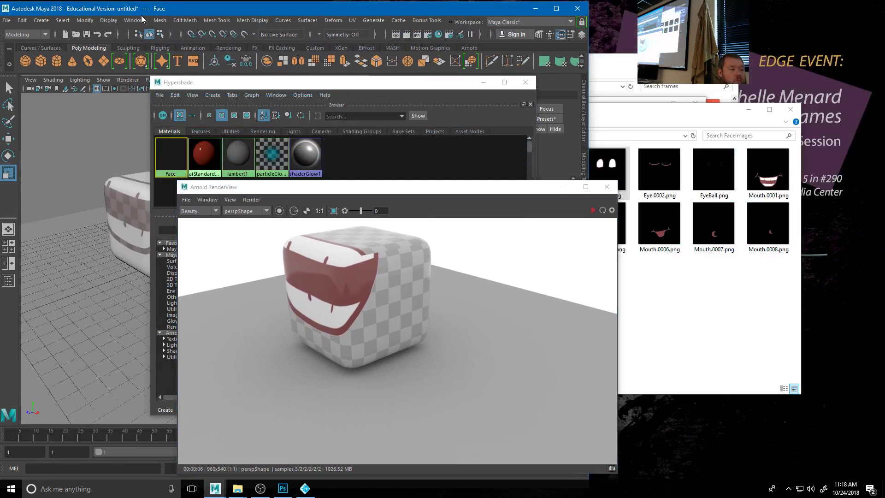
double_click(144, 8)
- Open the UV Editor from Modeling Editors and place it at the top of the screen
left_click(139, 14)
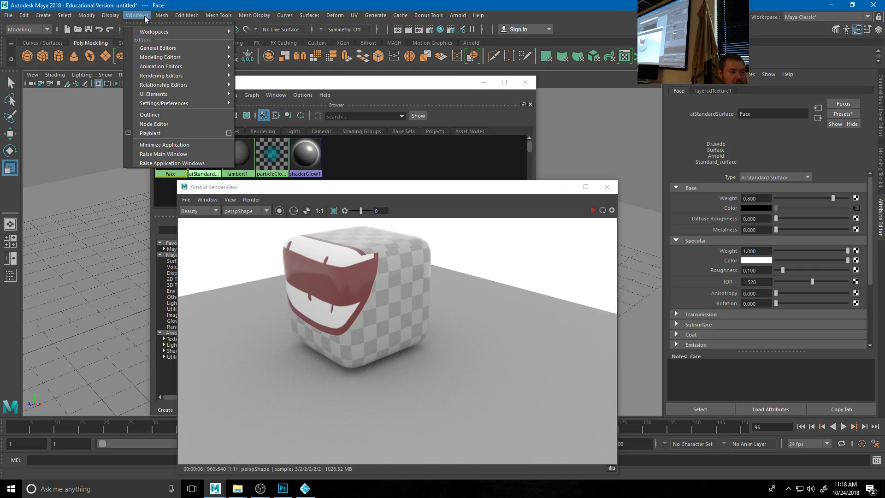
mouse_move(159, 57)
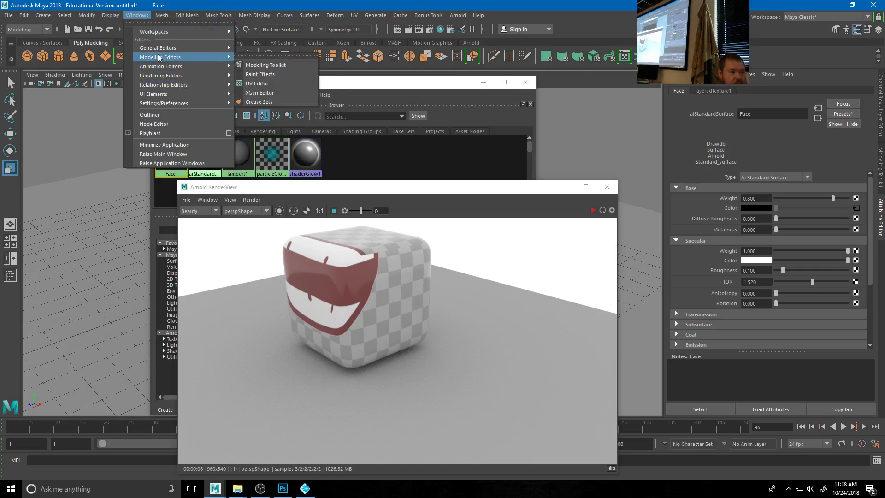
left_click(262, 84)
left_click_drag(282, 178, 393, 346)
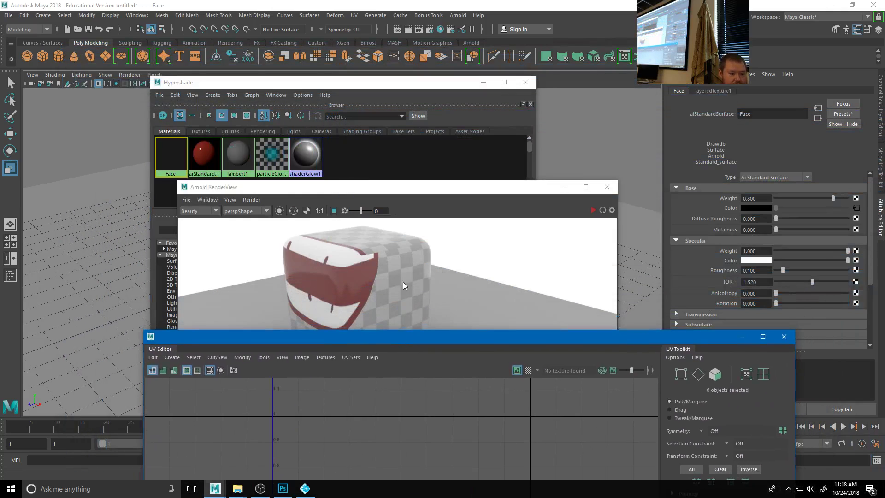
left_click(451, 341)
left_click(632, 336)
left_click_drag(599, 340, 494, 50)
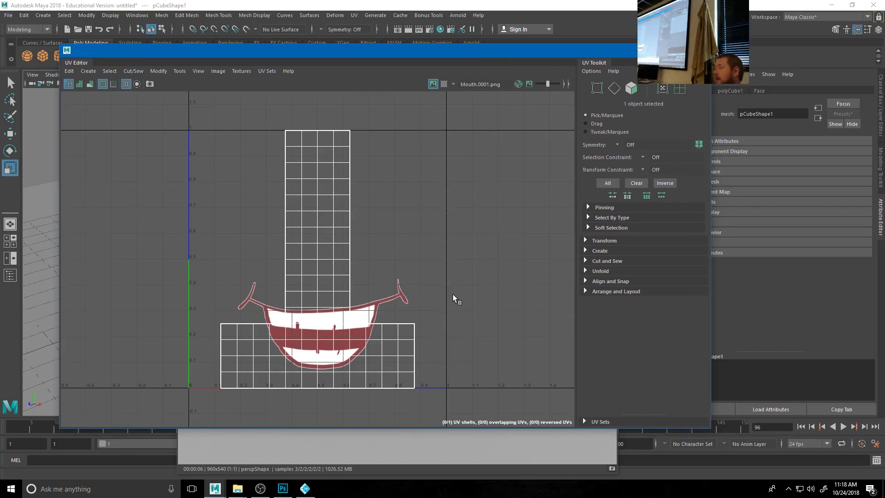
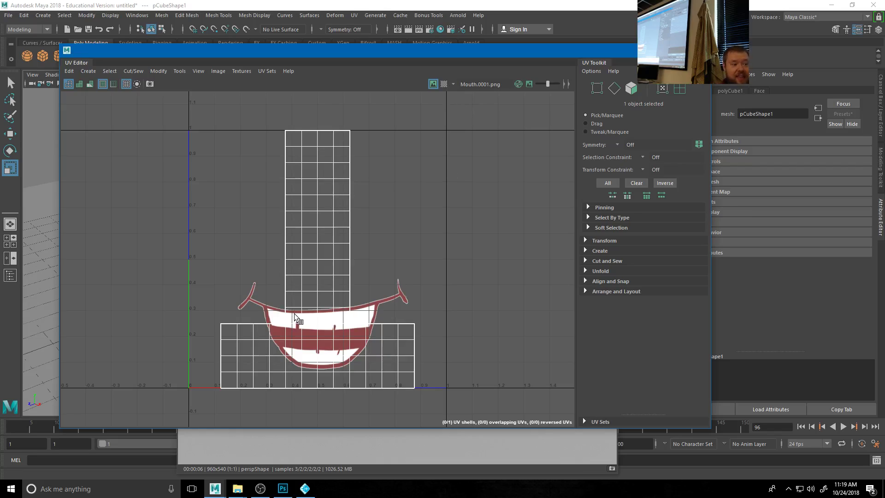
- Add an empty UV set named uvSet alongside map1 and bring up the UV Set Editor
left_click(268, 72)
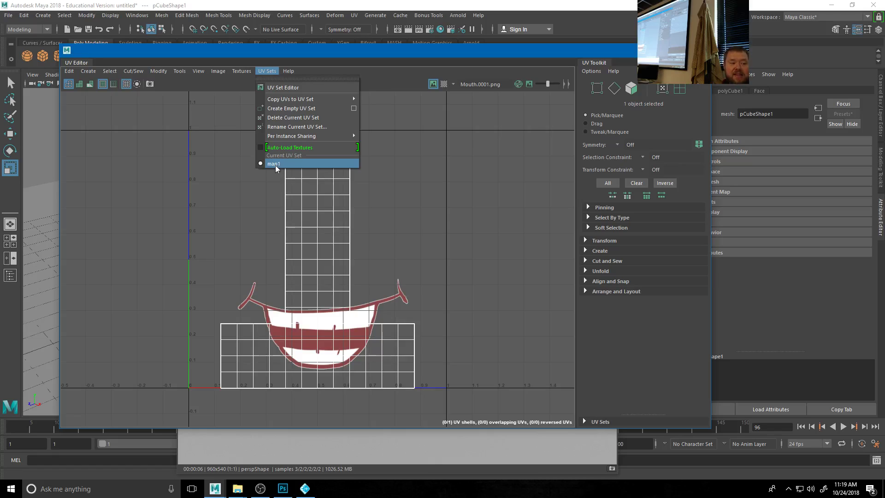
left_click(297, 109)
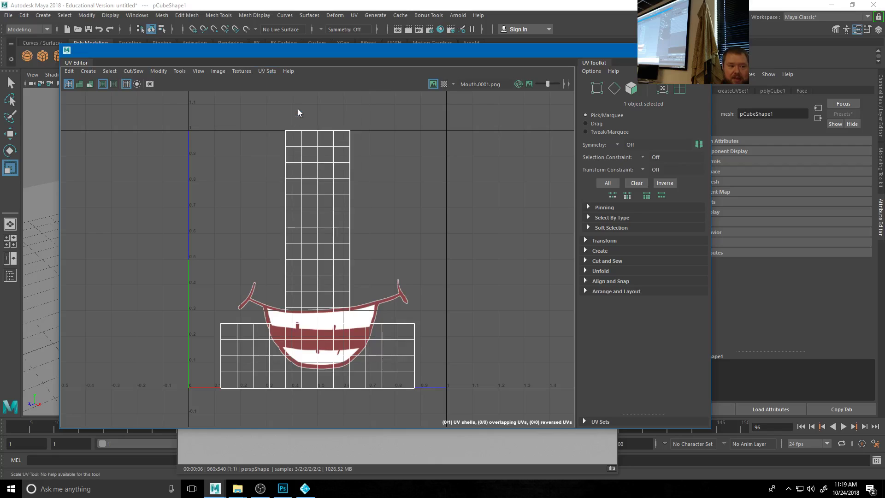
left_click(267, 71)
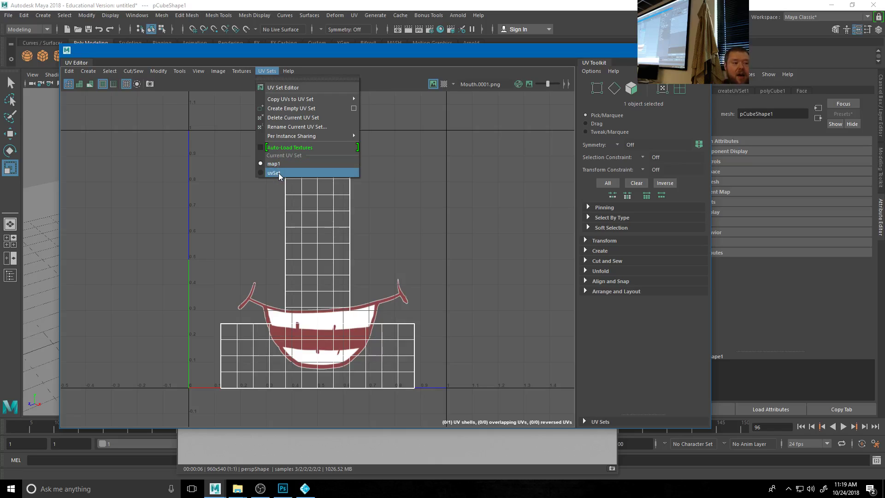
left_click(279, 87)
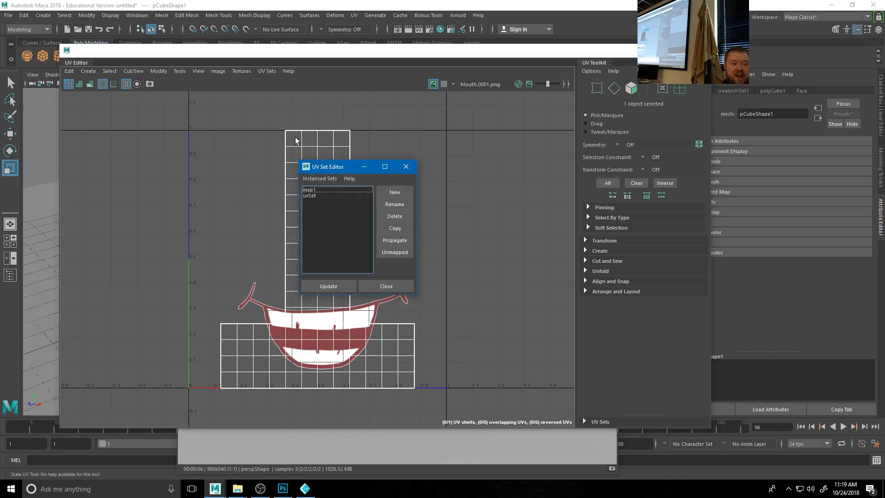
- Rename the map1 UV set to Default
left_click_drag(323, 172, 498, 133)
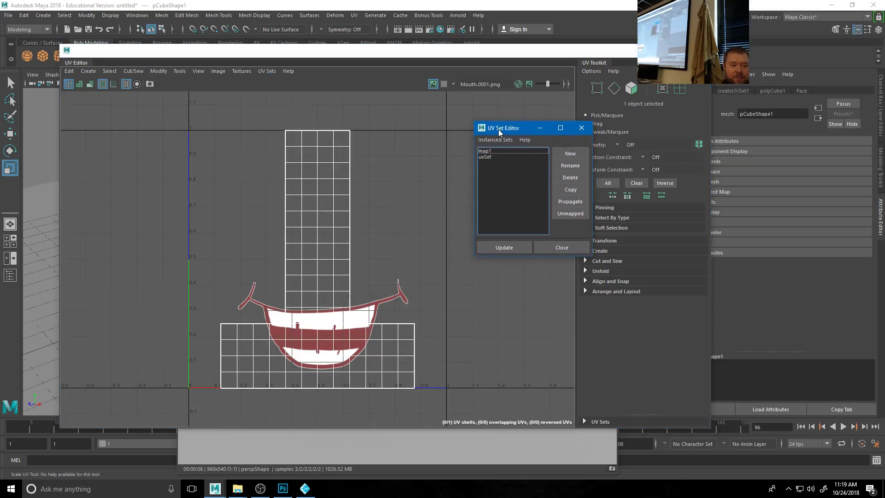
left_click(486, 157)
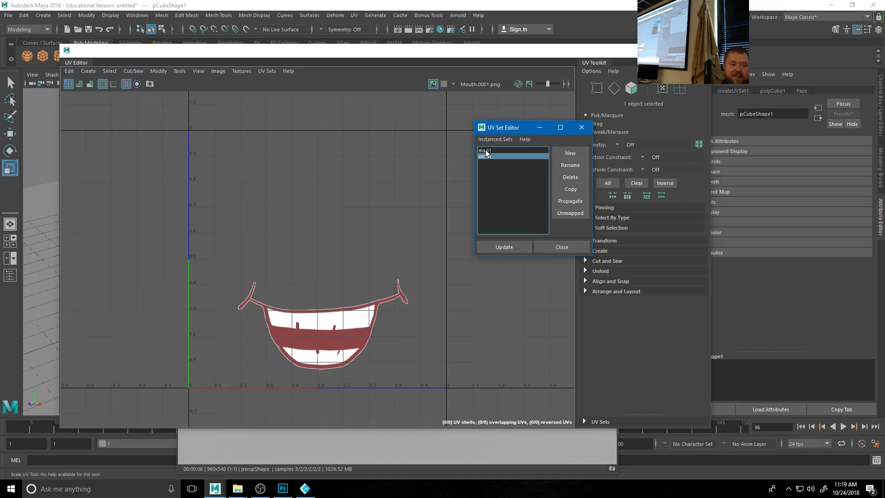
left_click(485, 155)
left_click(485, 157)
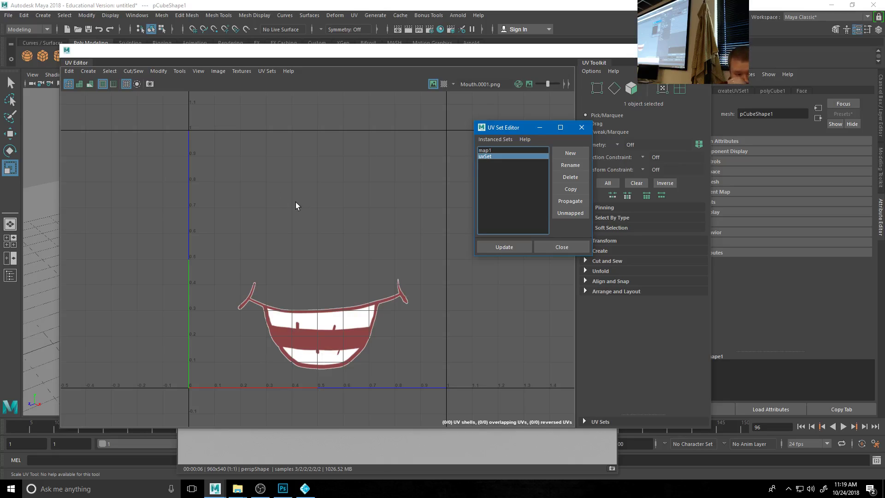
left_click(485, 151)
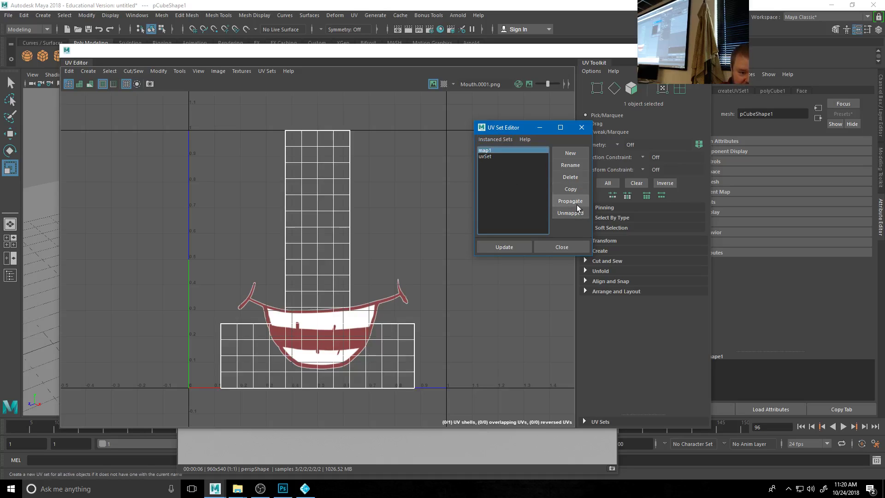
left_click(572, 166)
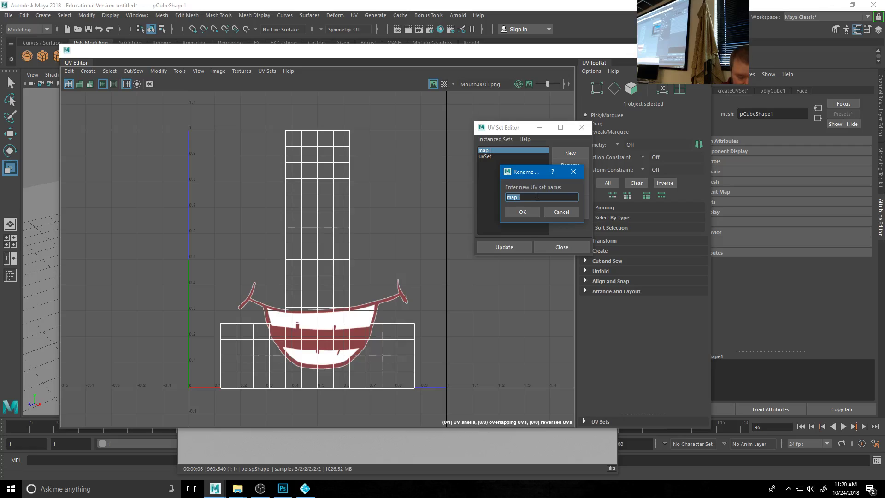
type("Default")
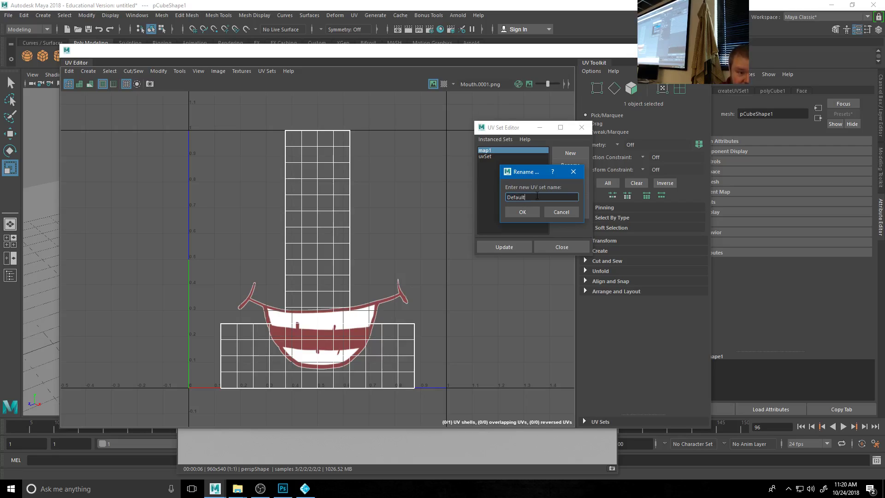
left_click(523, 212)
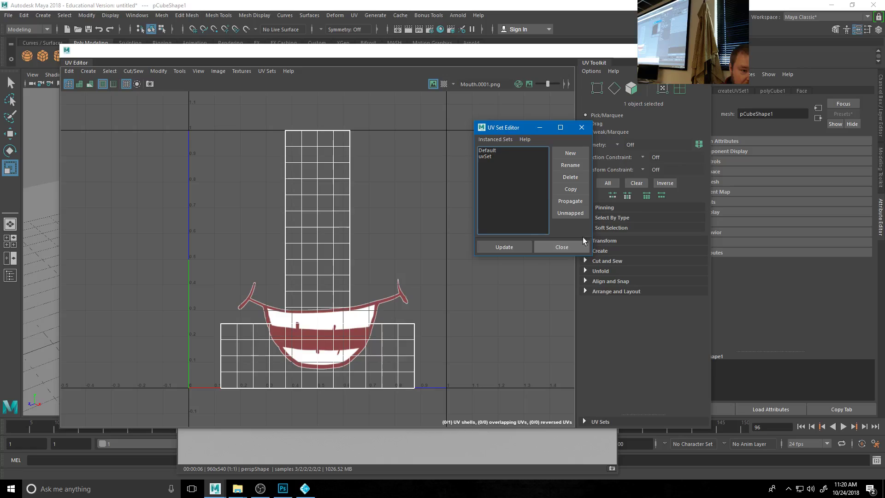
- Rename the uvSet UV set to Mouth and make it current
left_click(491, 156)
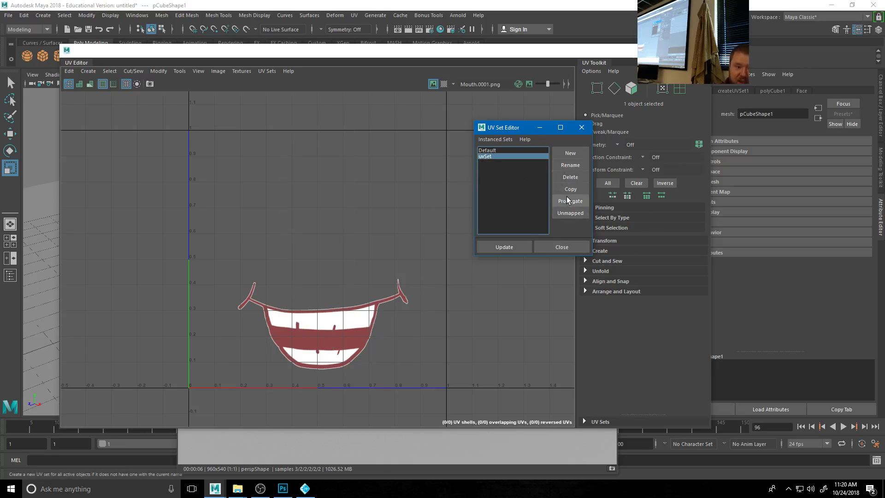
left_click(570, 166)
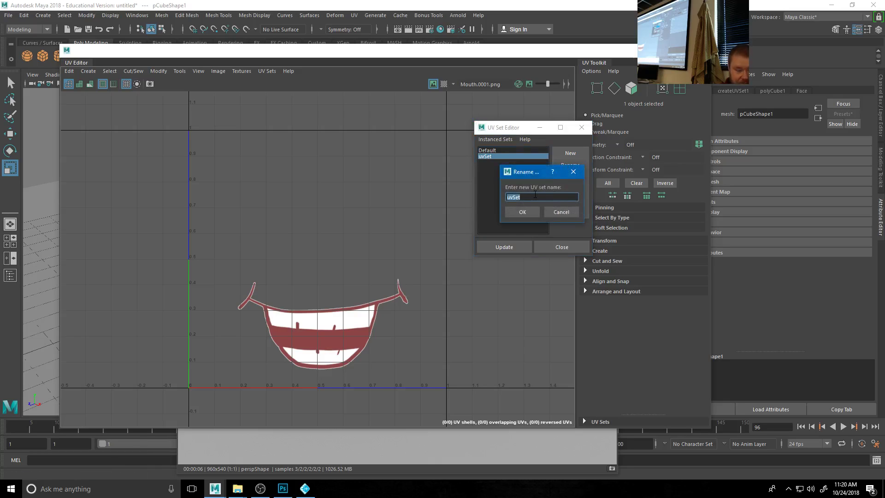
key("BackSpace")
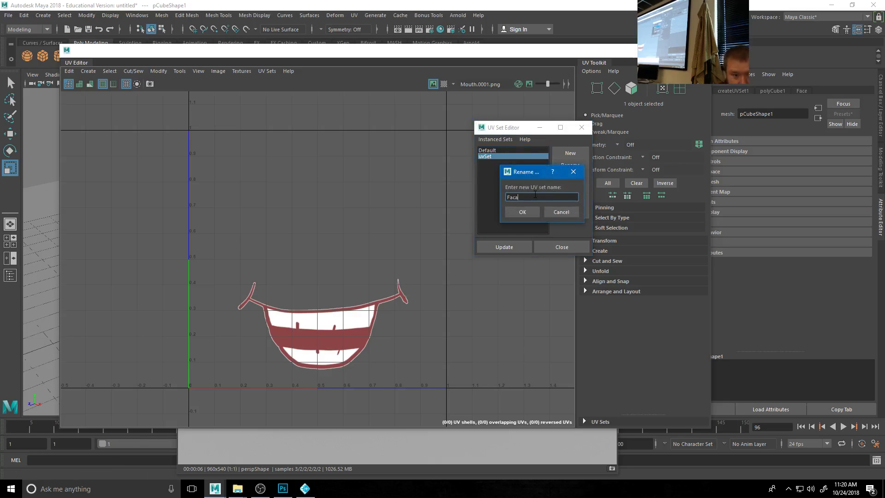
type("Mouth")
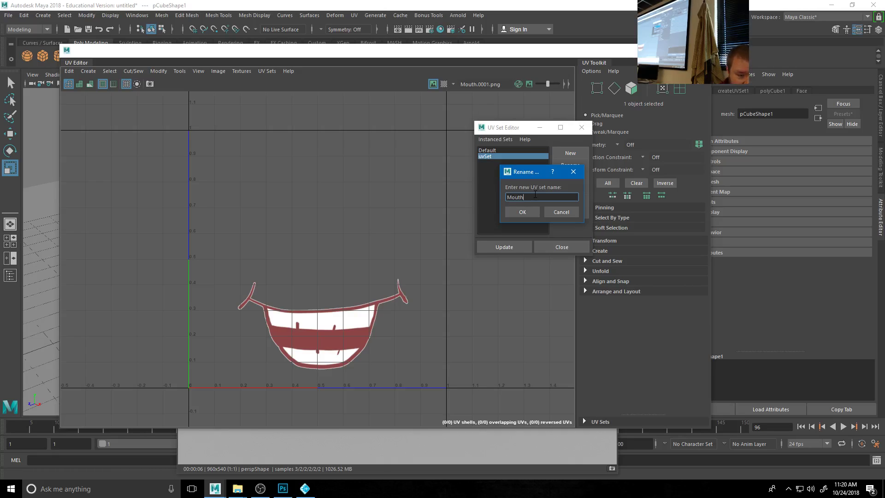
left_click(524, 208)
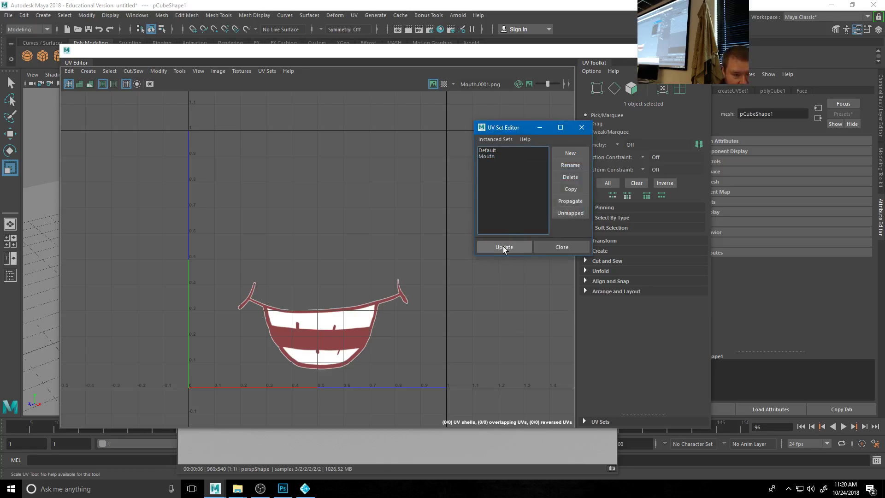
left_click(494, 157)
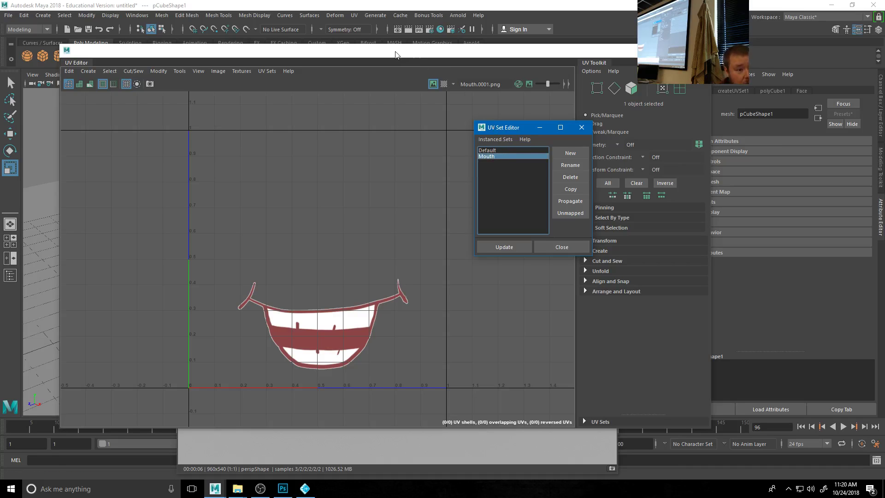
left_click_drag(401, 54, 643, 95)
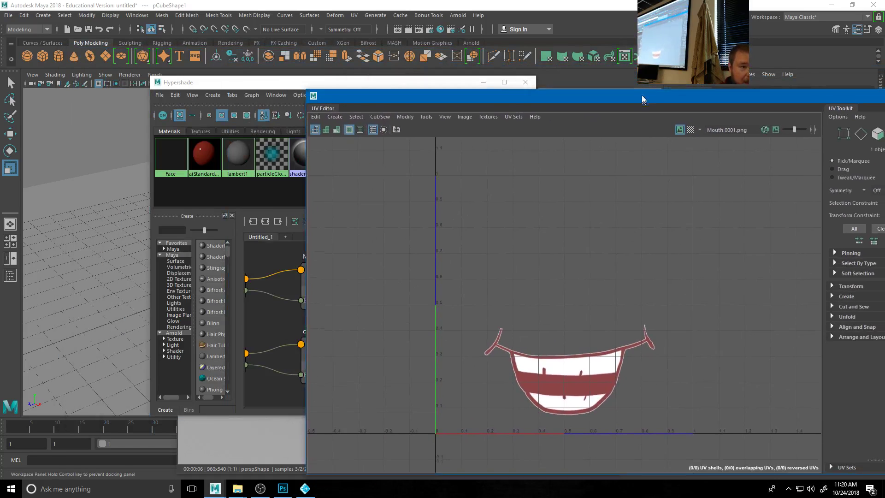
left_click_drag(589, 81, 460, 235)
left_click(489, 82)
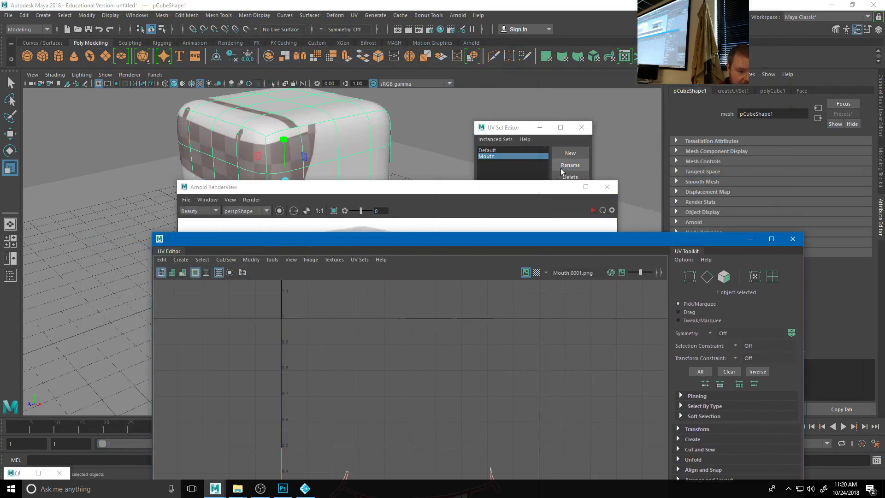
left_click(417, 180)
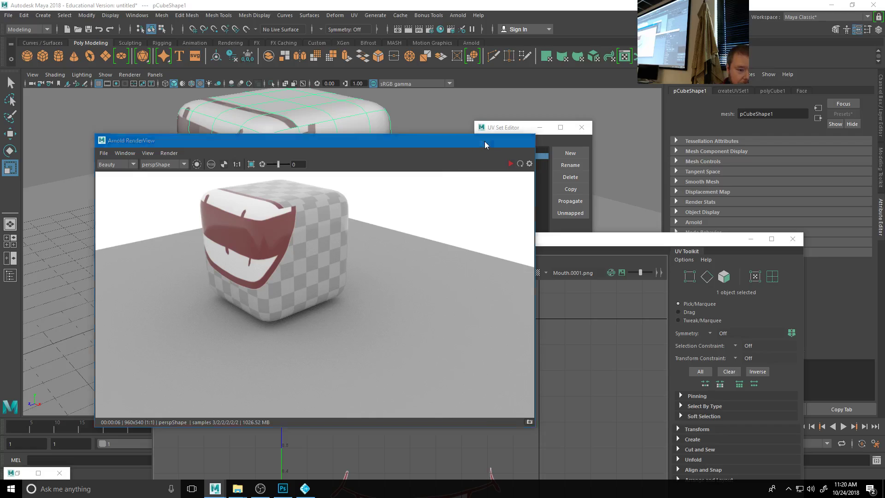
left_click(484, 142)
left_click(324, 187)
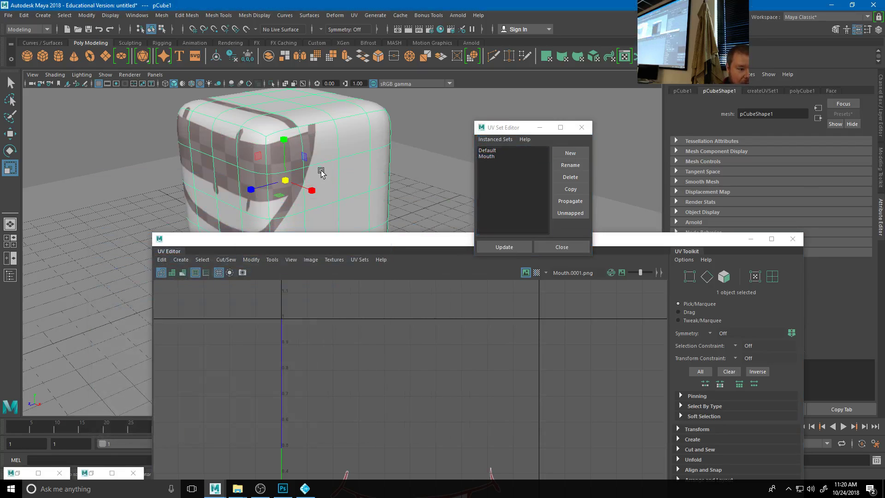
left_click_drag(322, 173, 355, 135, "alt")
left_click_drag(411, 178, 318, 203, "alt")
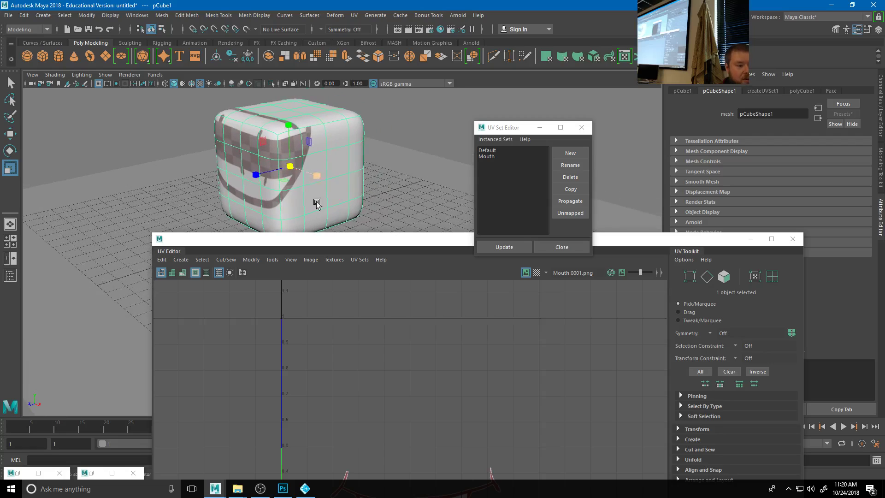
left_click_drag(364, 219, 298, 160, "alt")
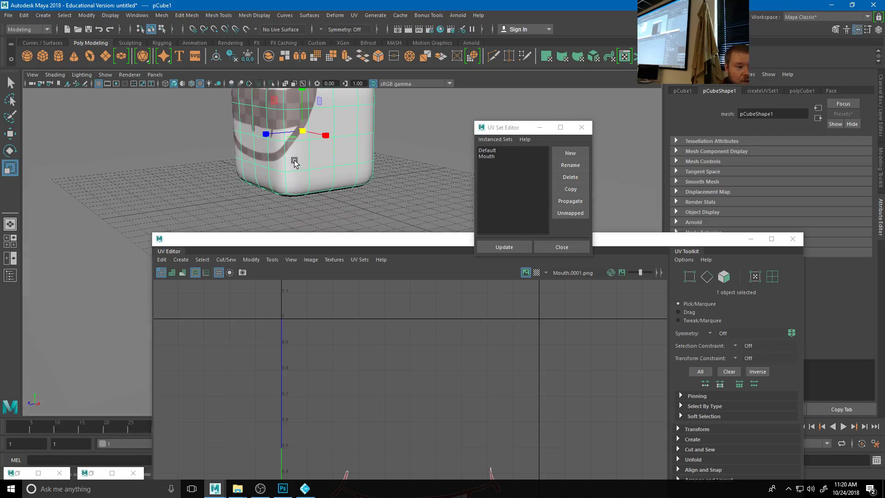
right_click(302, 160)
left_click(302, 134)
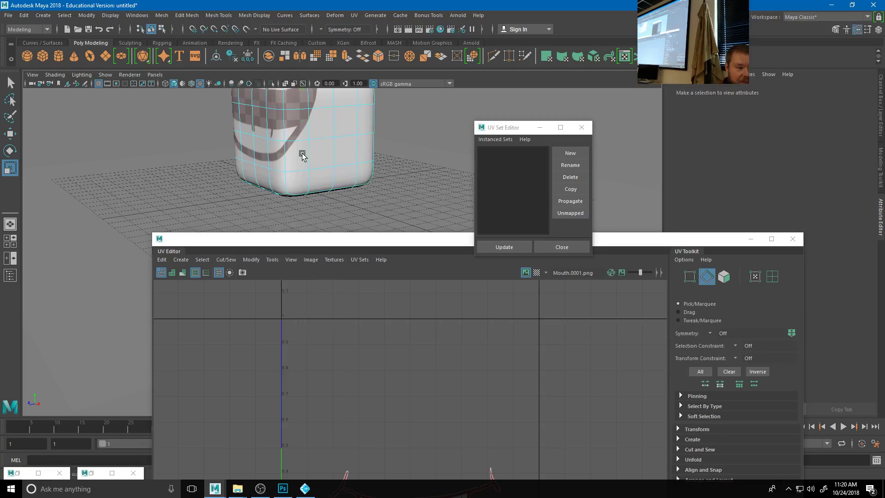
left_click(299, 161)
right_click(296, 173)
left_click(296, 192)
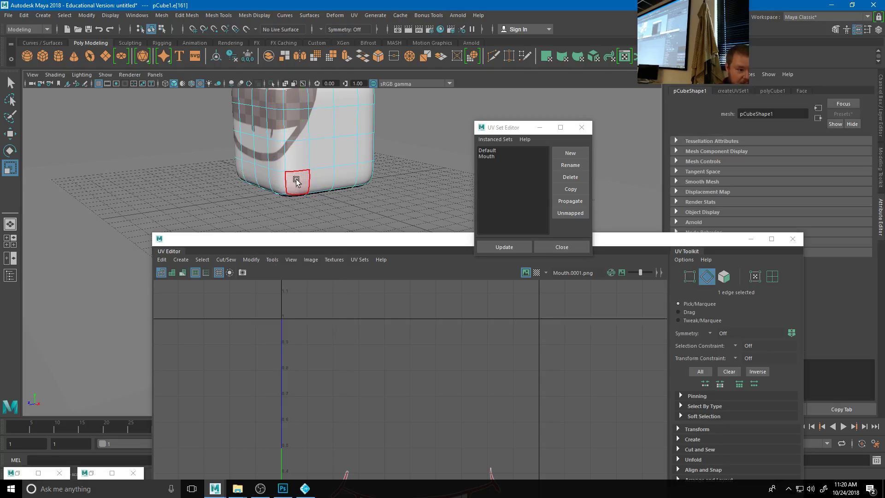
left_click(319, 149)
left_click(346, 151, "shift")
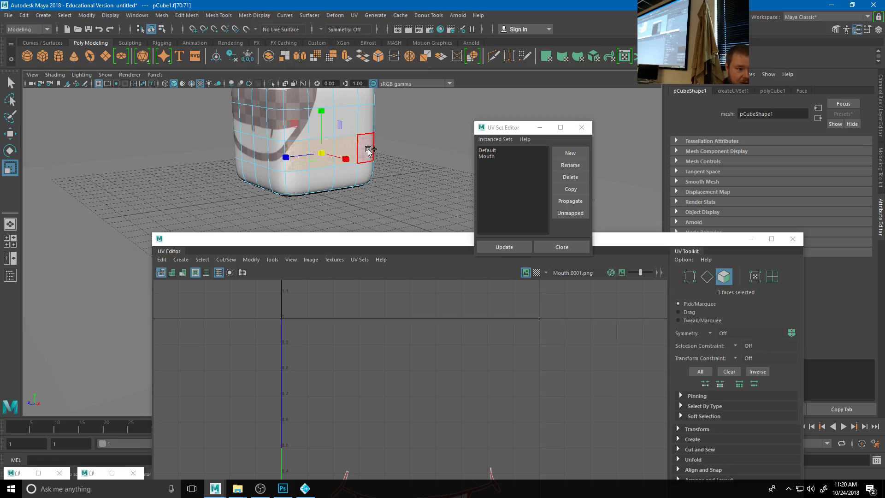
left_click_drag(362, 167, 300, 162)
left_click(301, 182, "shift")
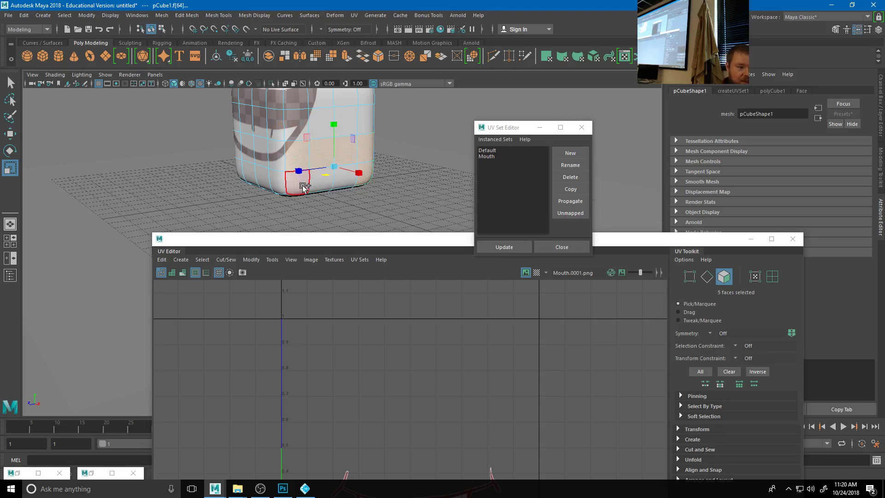
left_click(344, 186, "shift")
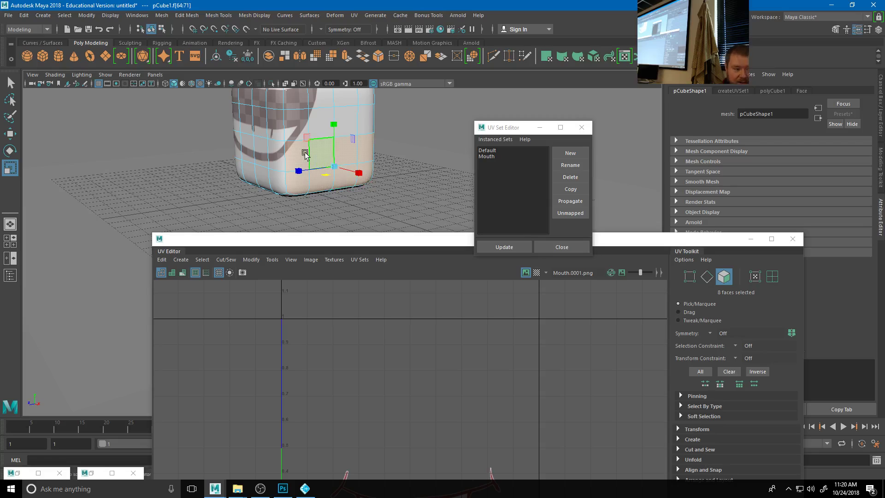
left_click(283, 145, "shift")
middle_click_drag(356, 172, 362, 189, "alt")
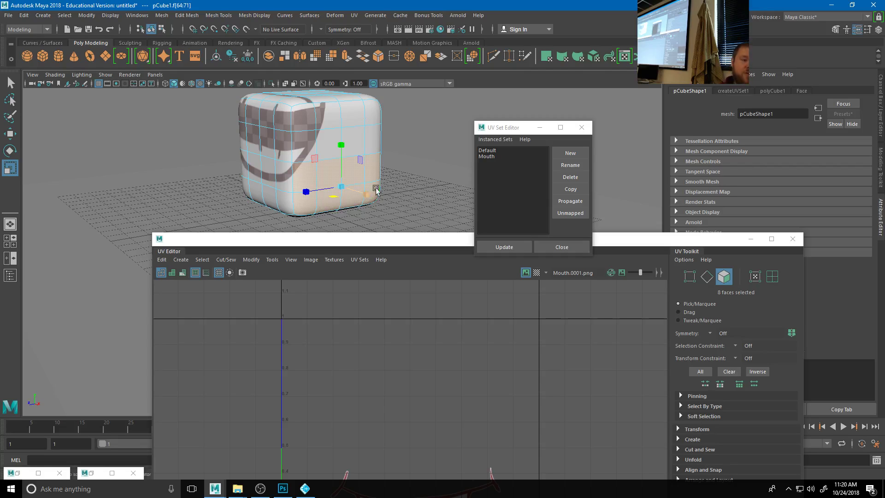
left_click_drag(386, 246, 349, 87)
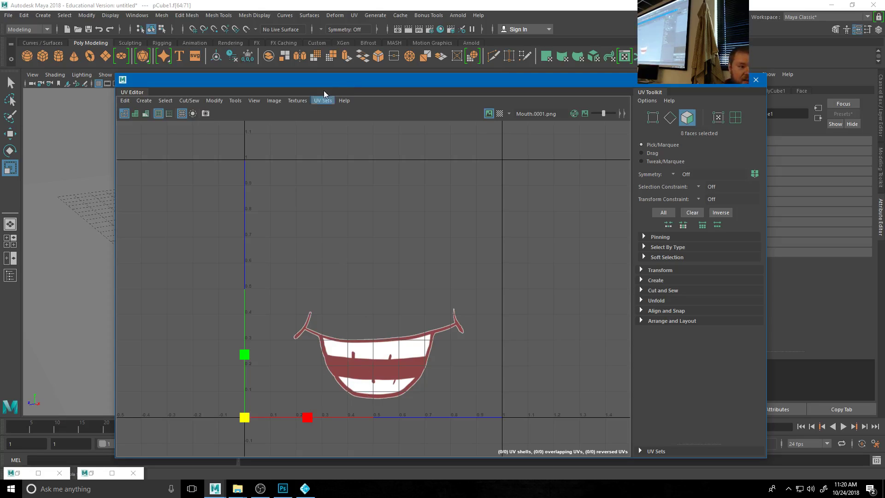
left_click_drag(346, 82, 373, 365)
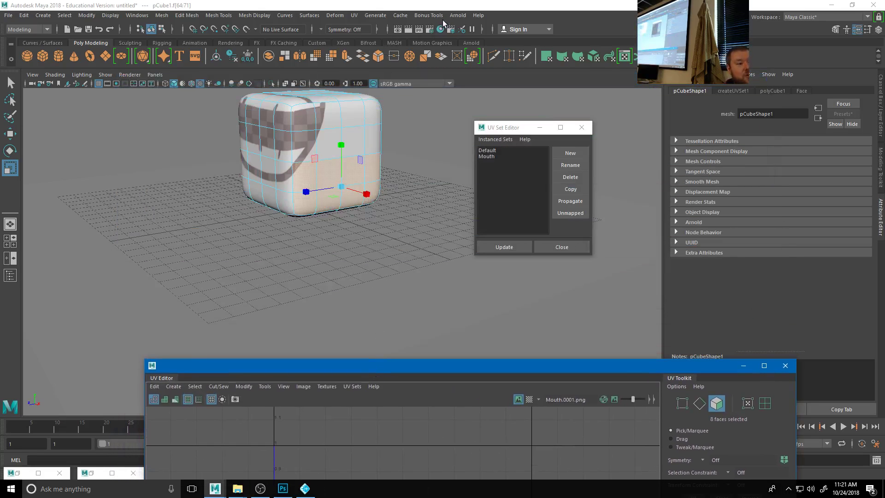
- Apply a planar UV projection to the selected mouth faces
left_click(353, 15)
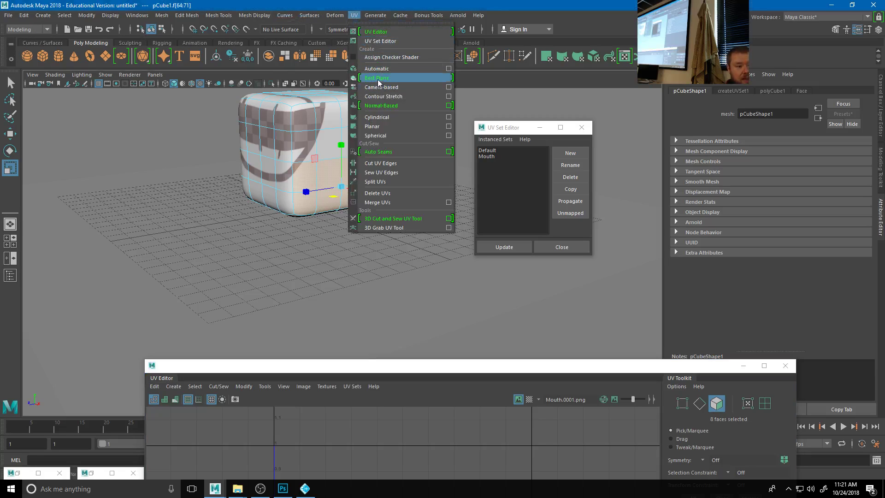
left_click(391, 126)
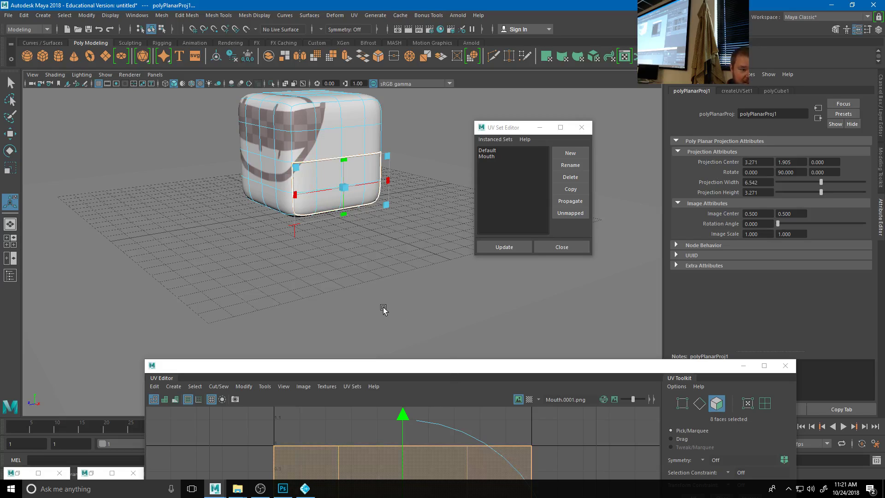
left_click_drag(423, 305, 438, 323, "alt")
- Scale the projected UVs to 0.506 height and centre them at 0.530, 0.219
left_click(444, 368)
left_click_drag(444, 369, 346, 171)
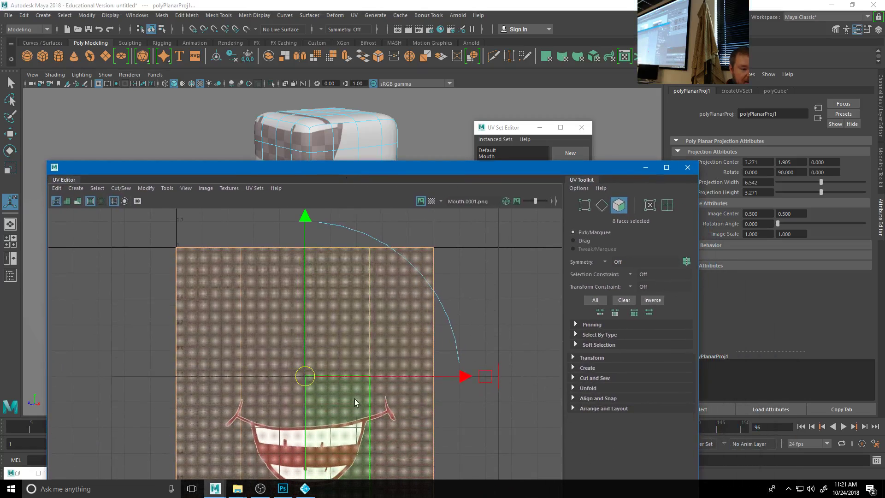
scroll(381, 362, "down", 2)
scroll(410, 332, "down", 2)
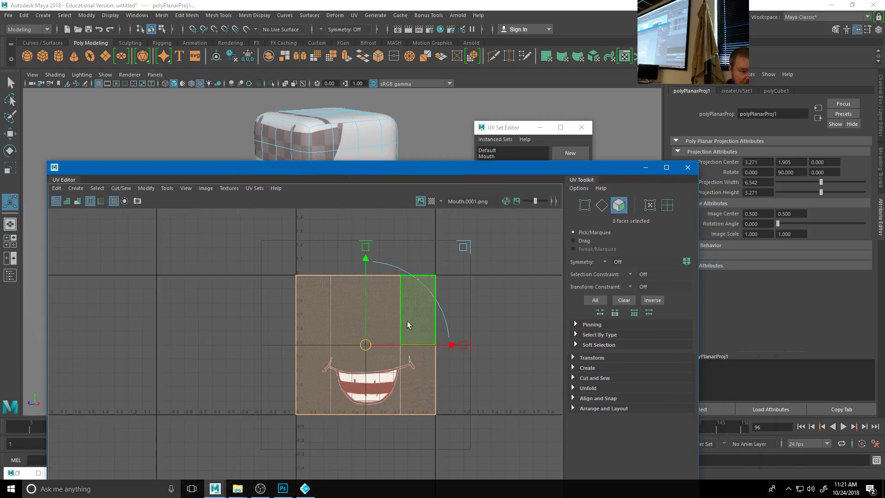
left_click_drag(369, 250, 364, 303)
left_click_drag(365, 350, 370, 385)
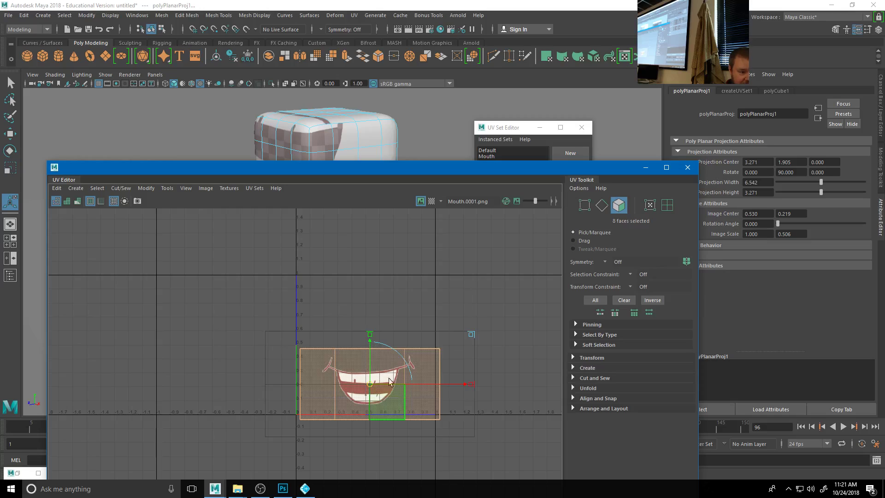
- Close the UV Editor and render the scene in the Arnold RenderView
left_click(688, 167)
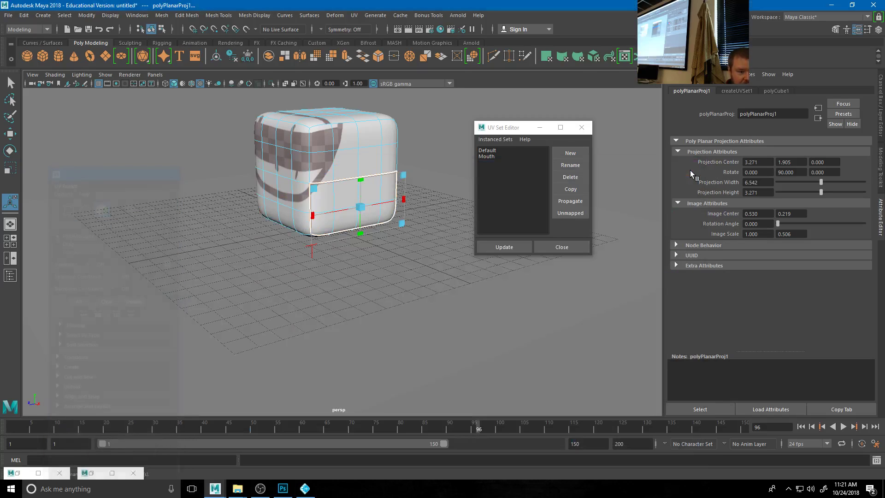
left_click(459, 16)
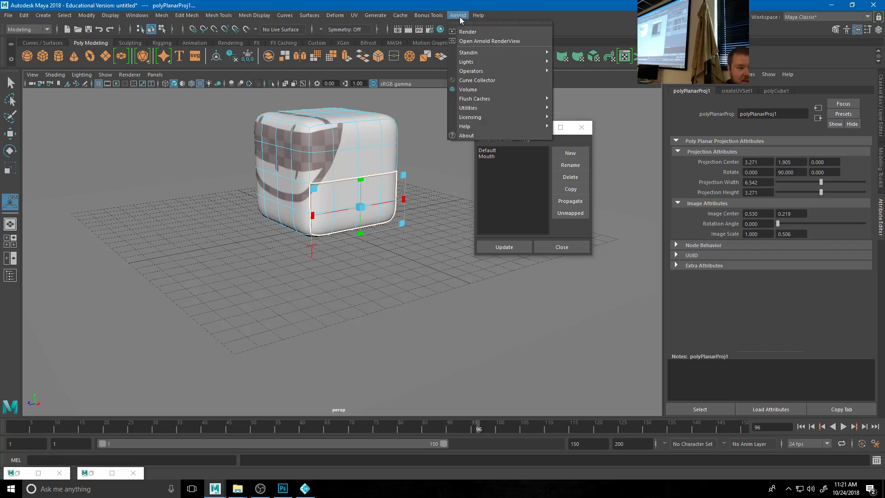
left_click(475, 43)
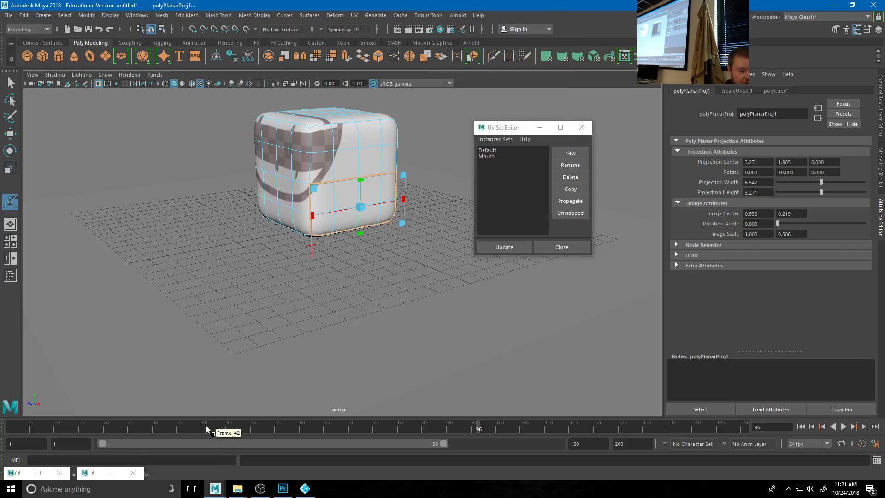
left_click(112, 473)
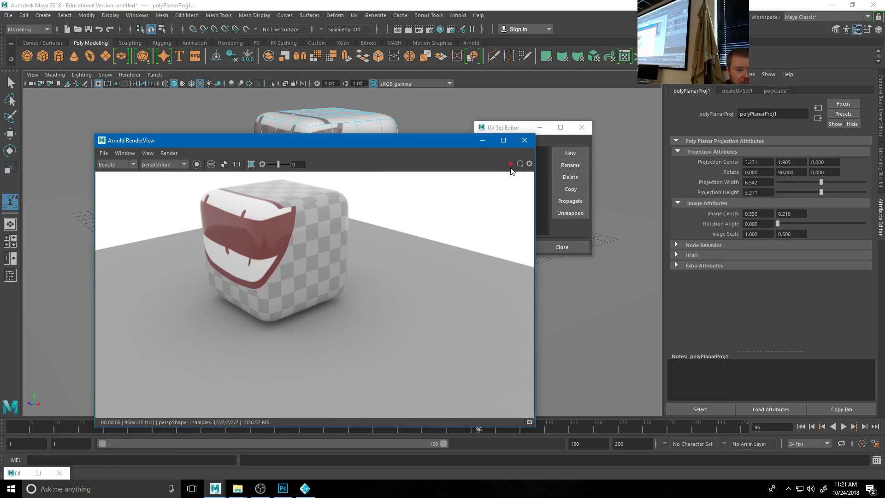
left_click(510, 164)
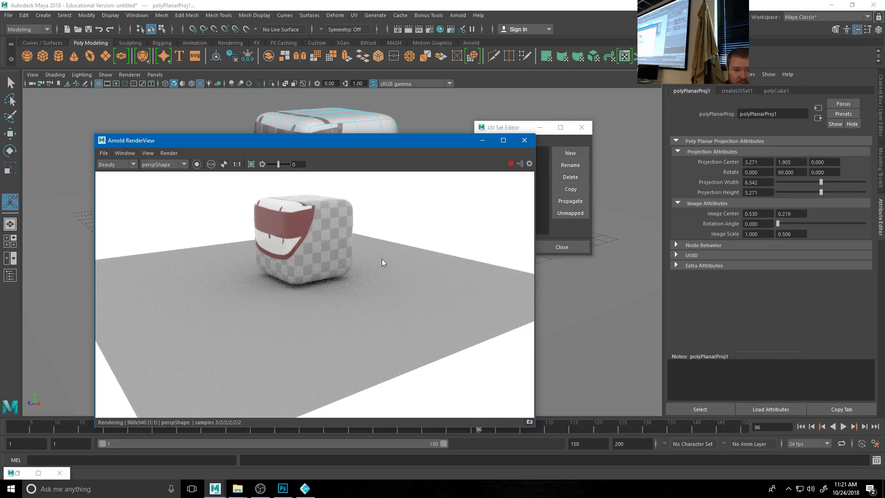
- Show file2's UV Coordinates via the Face material and layeredTexture1 in the Attribute Editor
right_click_drag(344, 115, 397, 103)
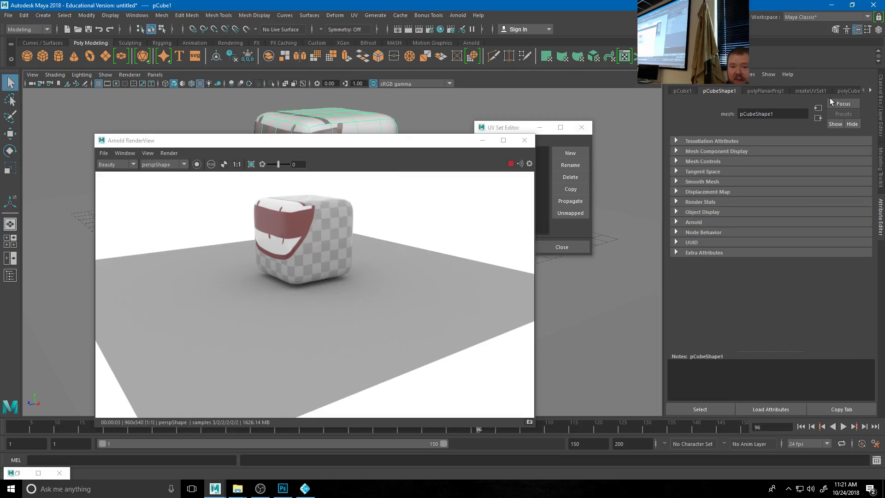
left_click(871, 92)
left_click(871, 91)
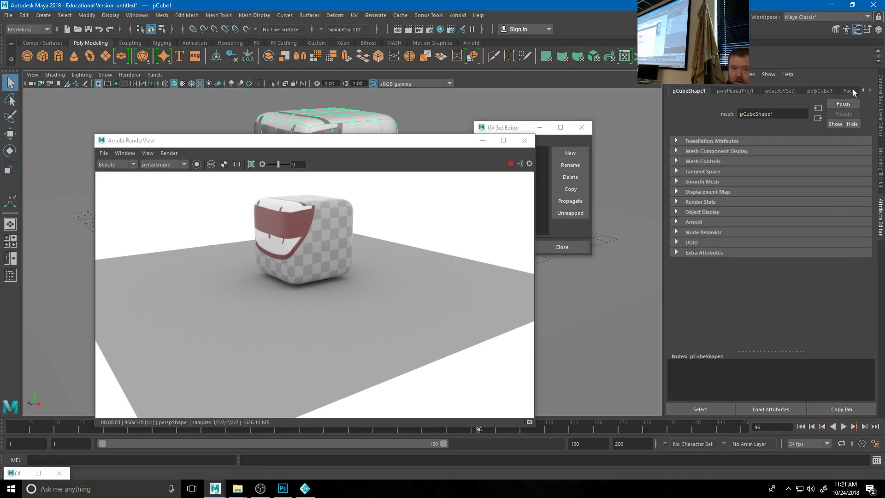
left_click(853, 90)
left_click(860, 208)
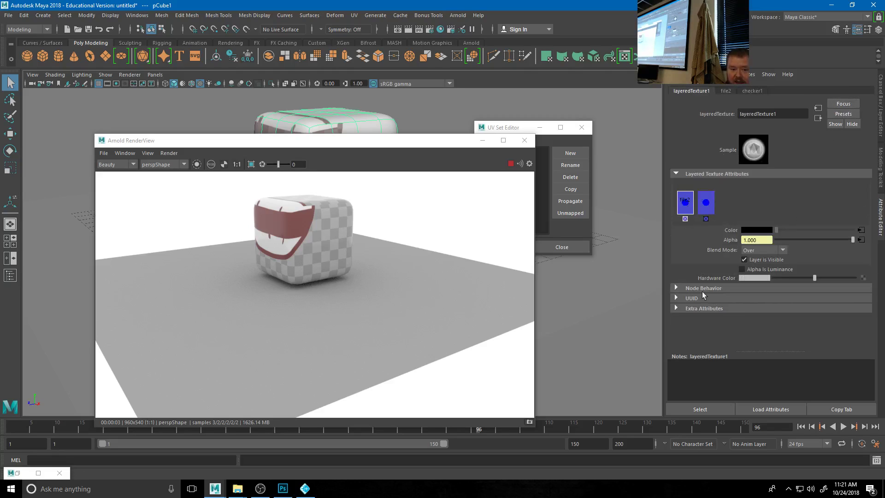
left_click(861, 230)
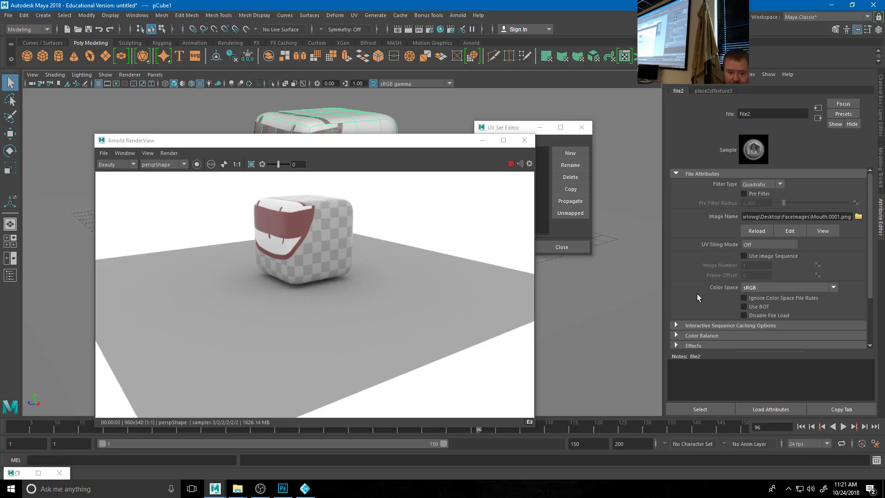
scroll(698, 297, "down", 3)
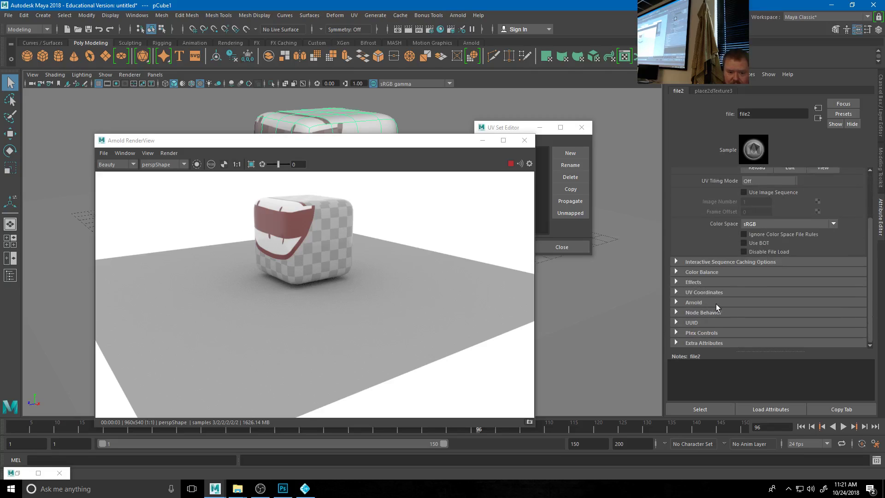
left_click(676, 292)
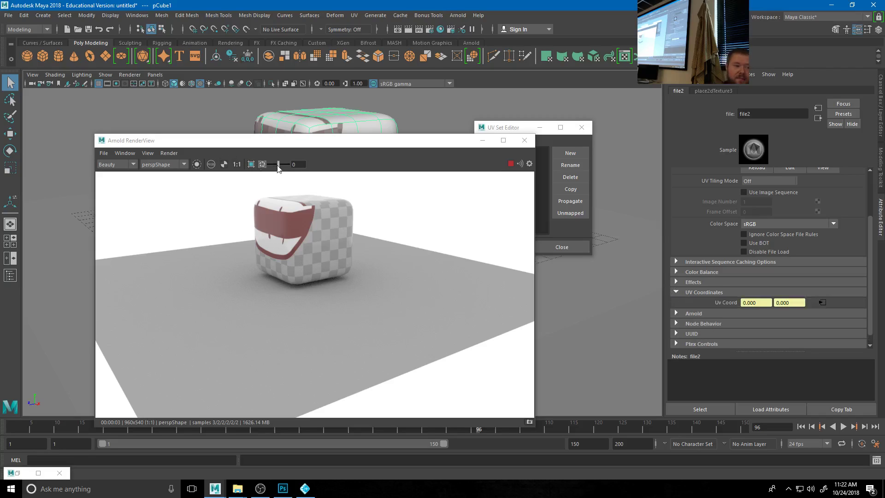
- Close the UV Set Editor
left_click_drag(320, 141, 298, 309)
left_click(490, 155)
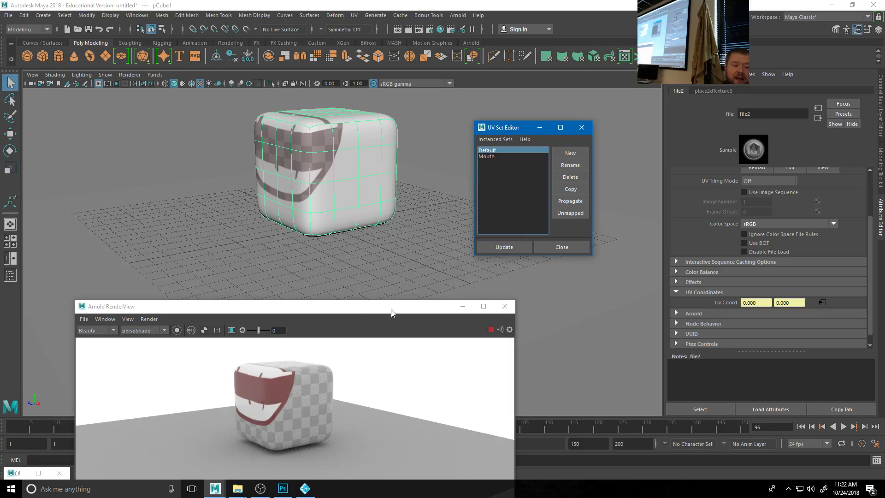
left_click(558, 249)
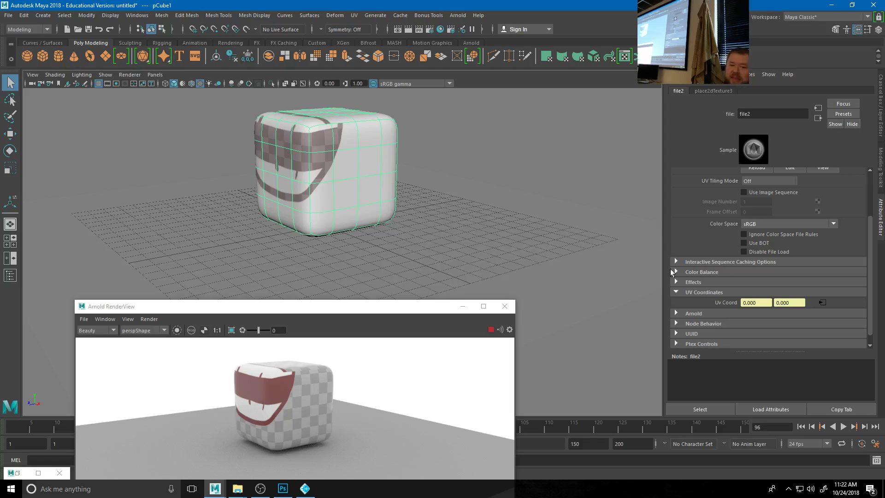
scroll(845, 195, "up", 3)
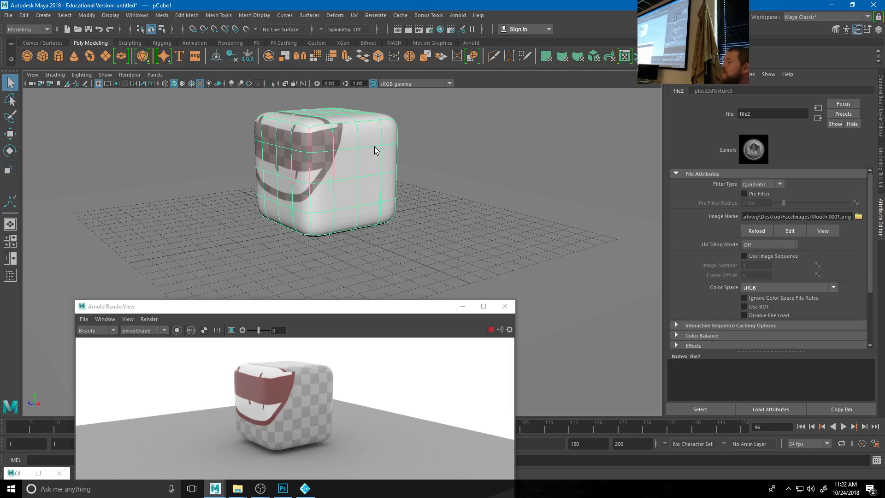
- Link the file2 texture to the Mouth UV set in the cube's UV Linking editor
right_click(347, 164)
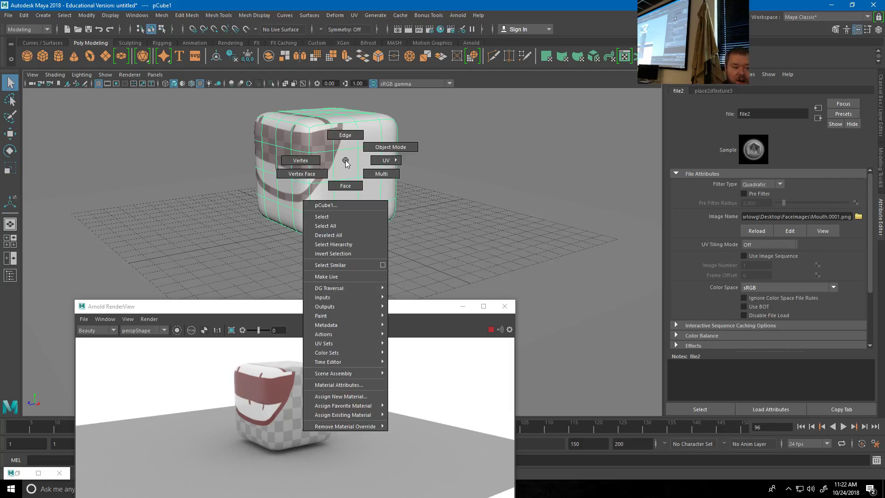
mouse_move(349, 341)
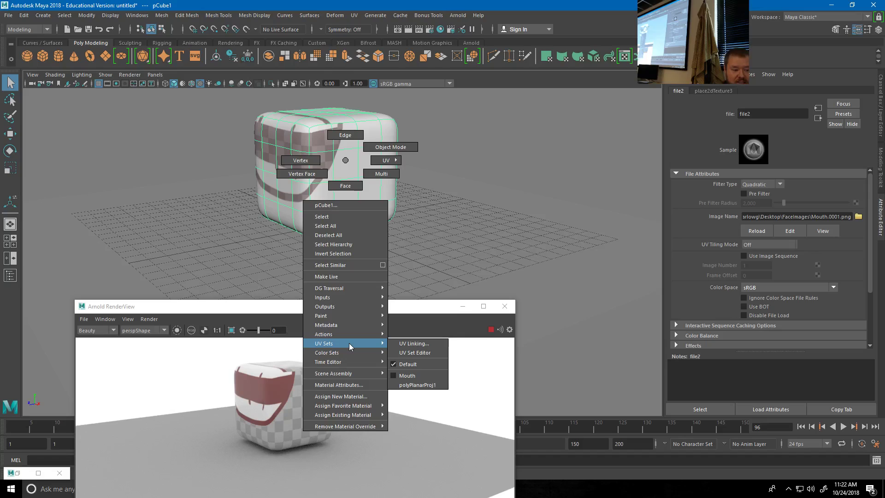
left_click(421, 346)
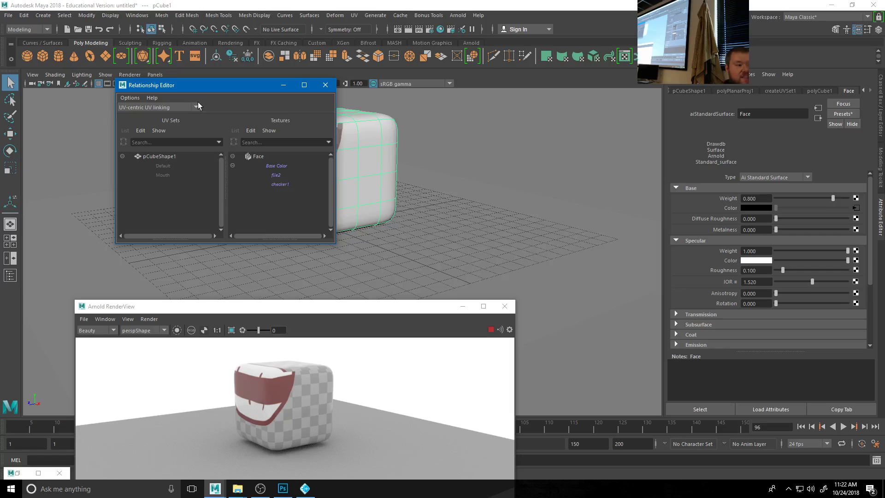
left_click_drag(198, 87, 537, 67)
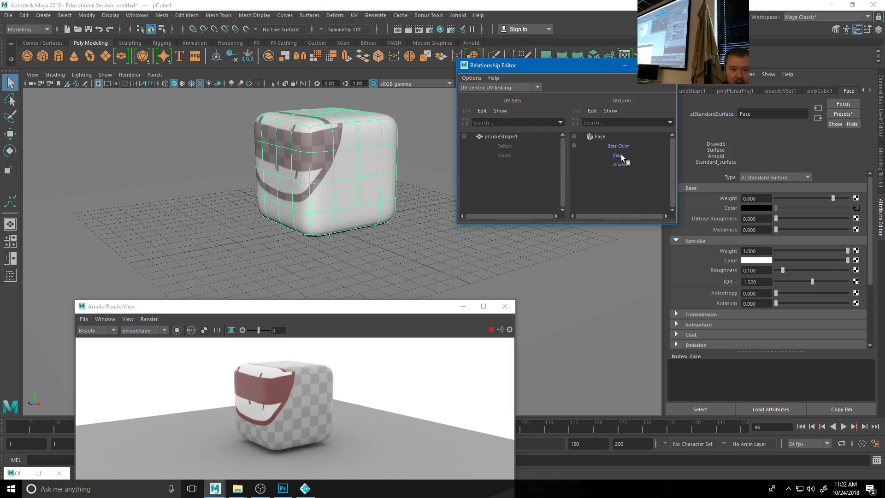
left_click(503, 147)
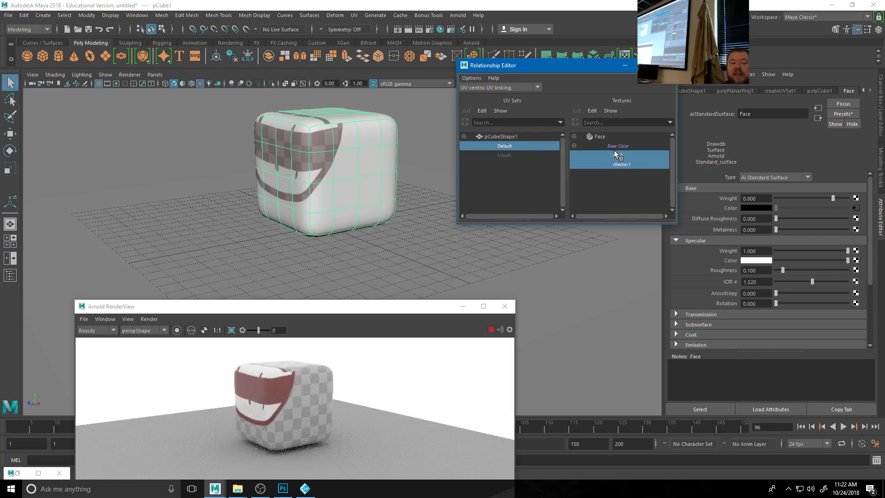
left_click(506, 156)
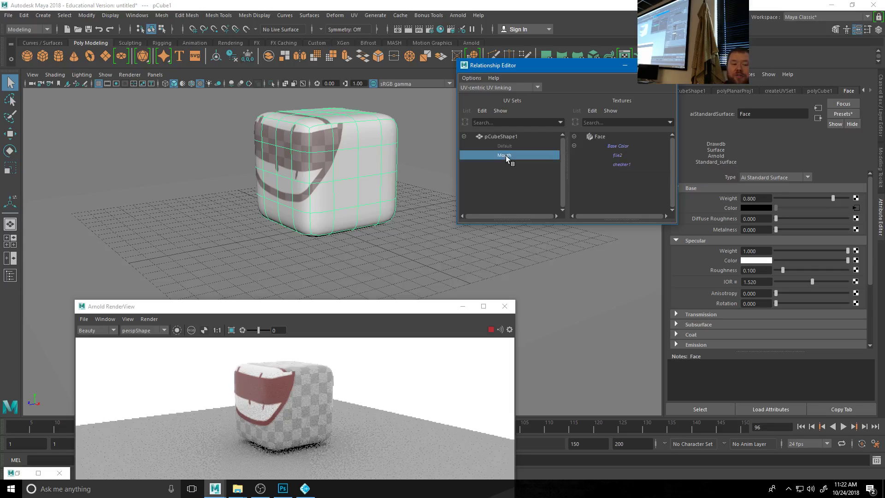
left_click(619, 154)
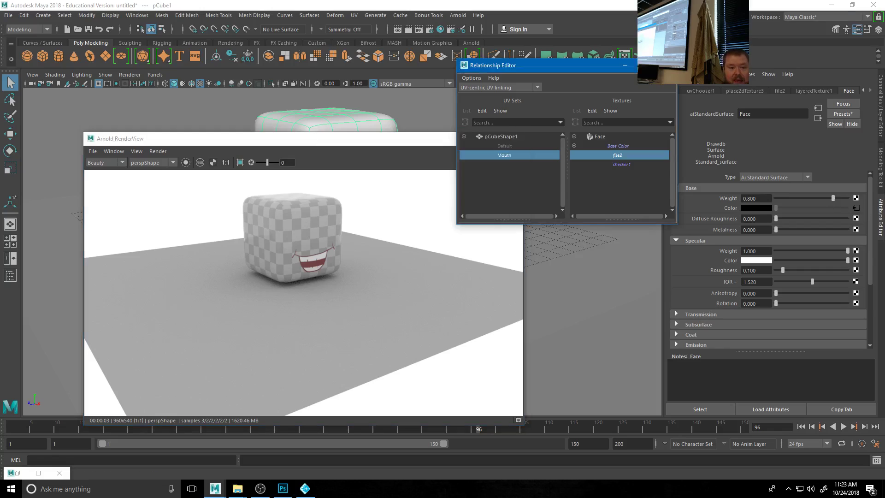
- Turn on Use Image Sequence for the file2 mouth texture
left_click(635, 65)
left_click(856, 208)
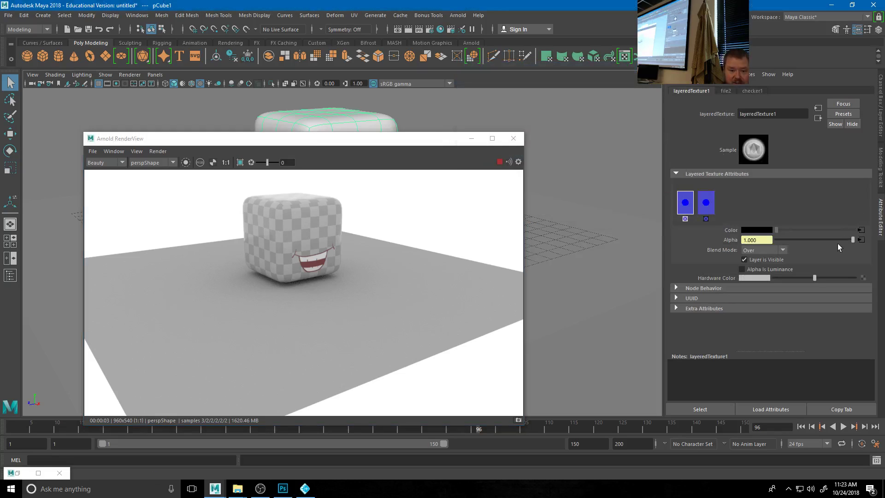
left_click(861, 230)
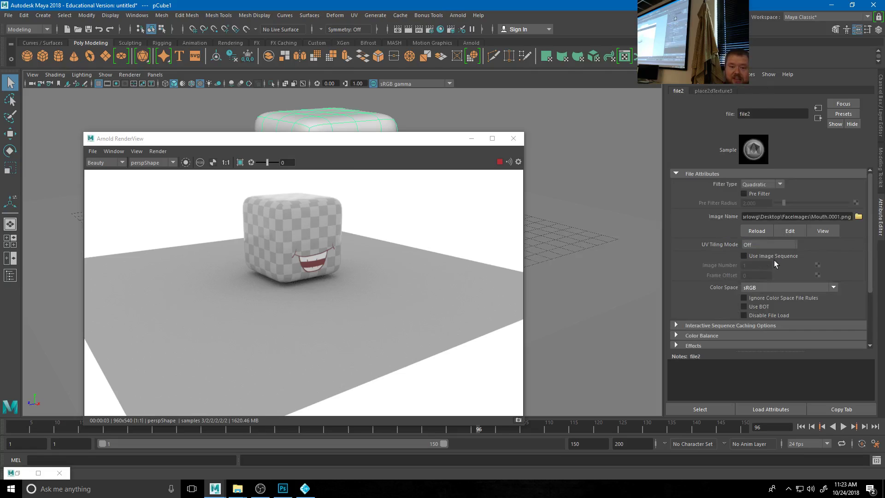
left_click(744, 255)
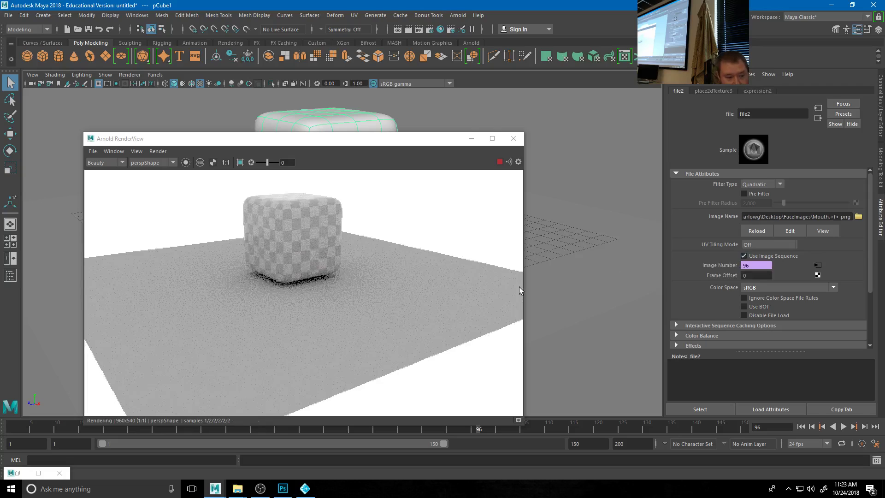
- Step through frames 1, 2 and 3 to check each mouth image
left_click(13, 432)
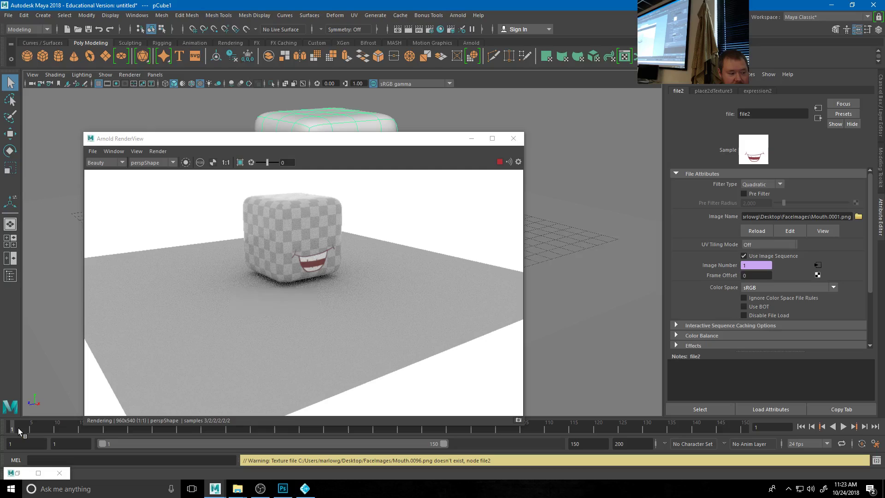
left_click(18, 428)
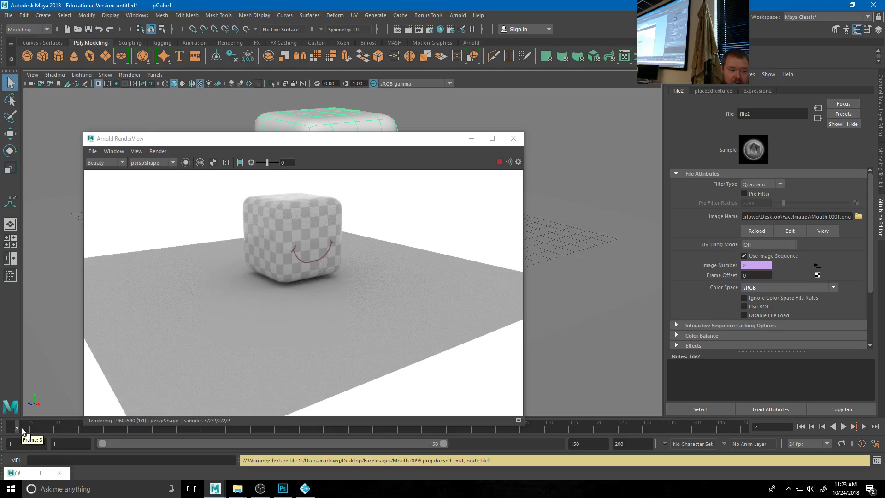
left_click(21, 428)
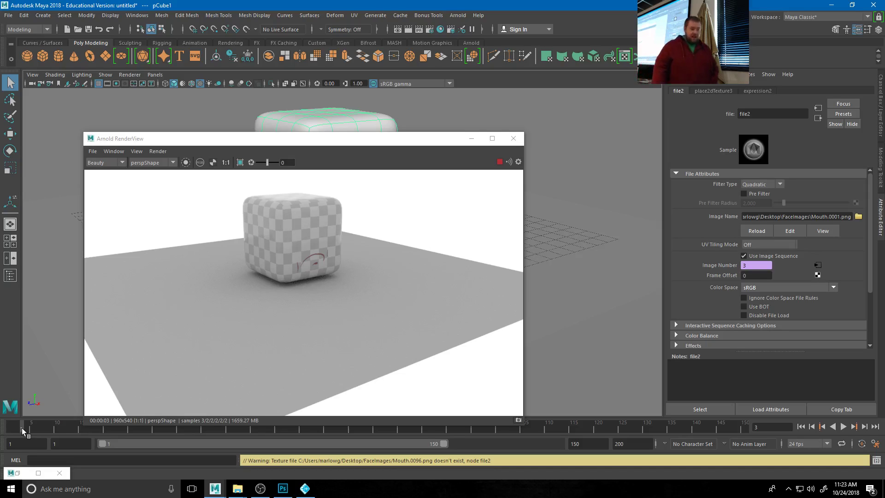
- Go to frame 113 and check file2's Image Number reads 113
left_click(560, 425)
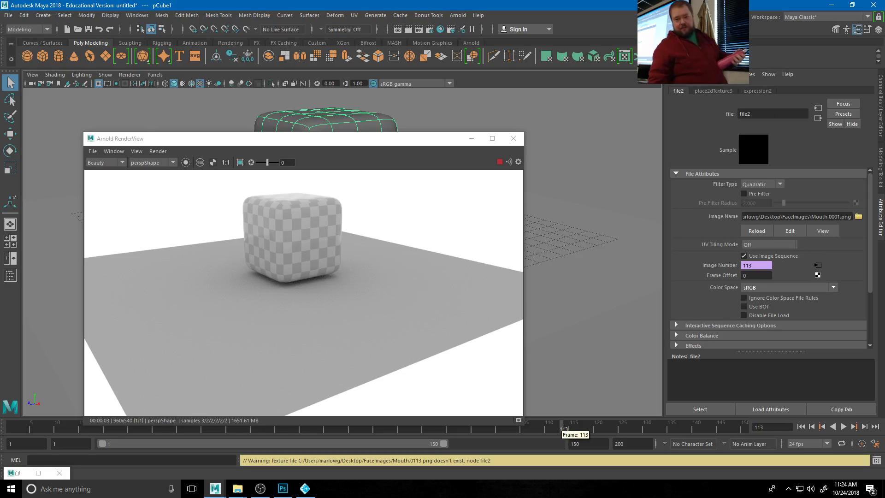
left_click(881, 107)
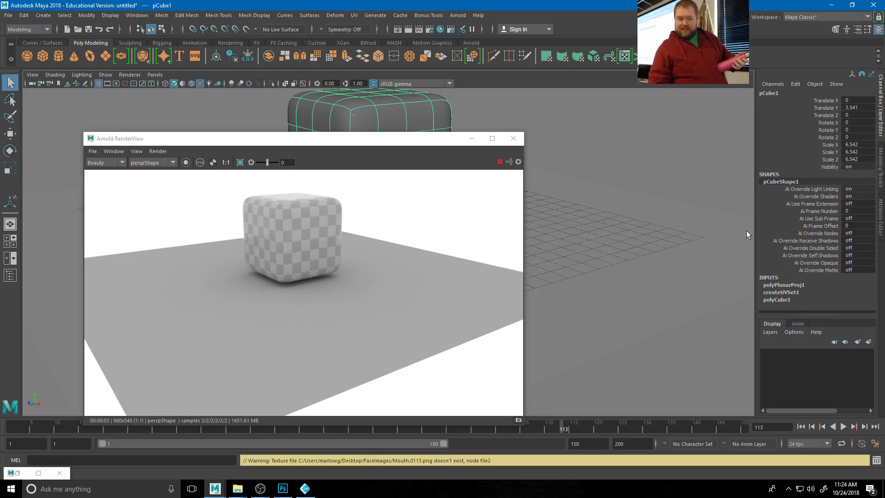
left_click(881, 213)
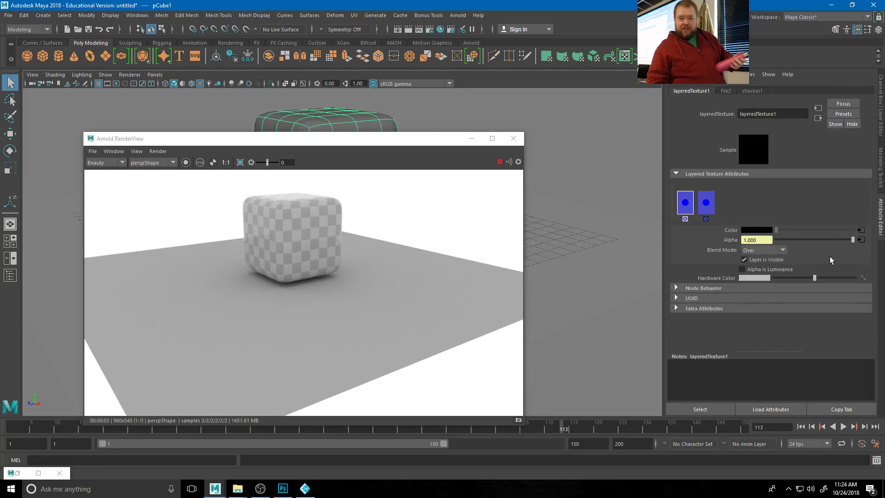
left_click(861, 231)
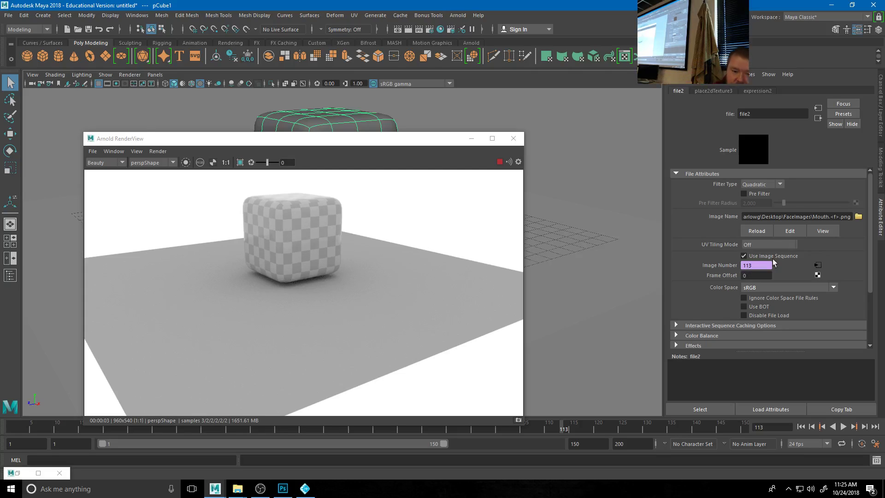
- Check the time node feeding file2's image-number expression and restore the Hypershade
left_click(818, 266)
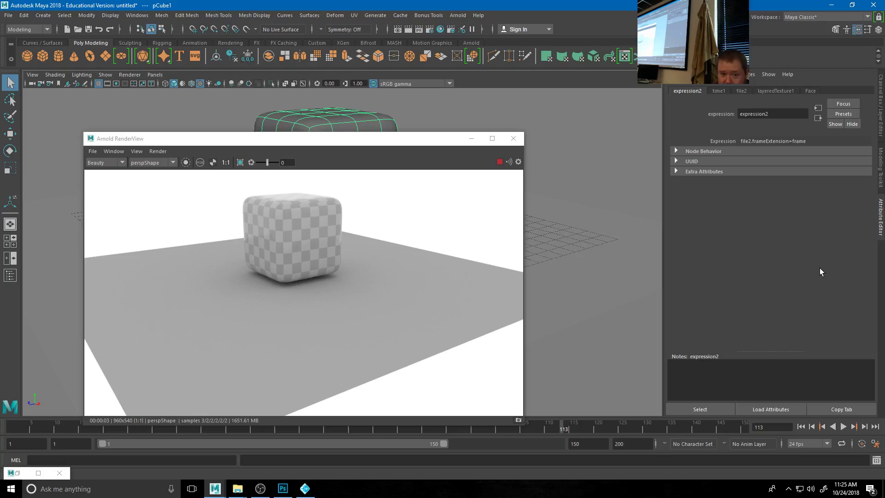
left_click(818, 108)
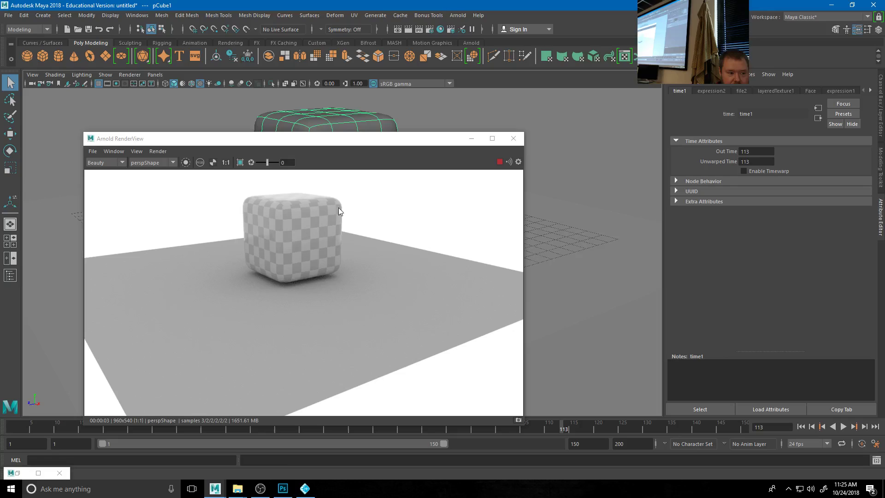
left_click(303, 220)
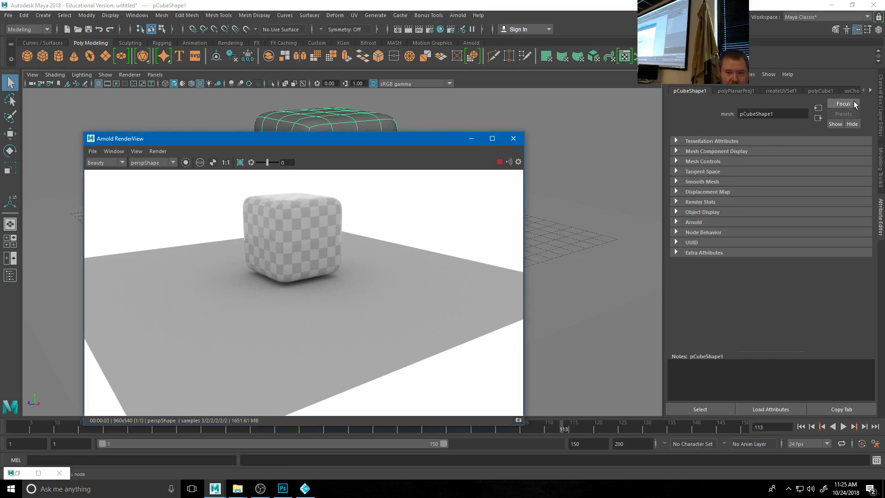
double_click(23, 473)
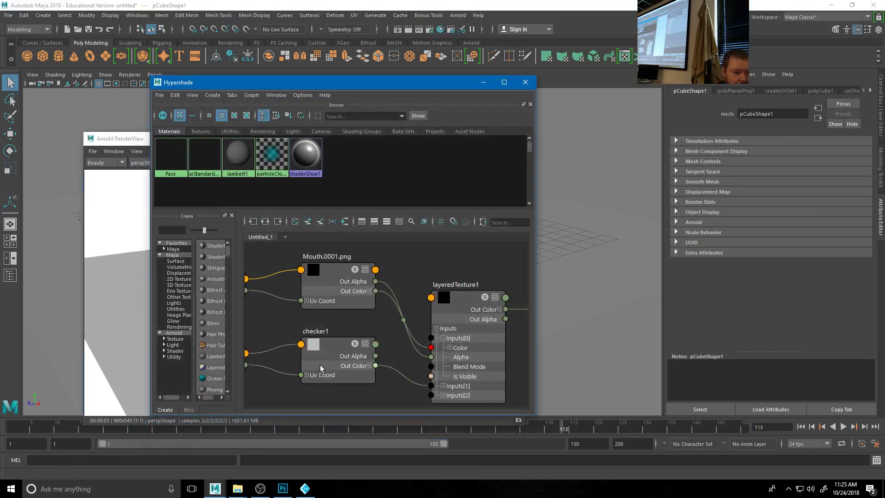
- Inspect the Mouth node's file2.frameExtension=frame expression in the Expression Editor, then close it
left_click(336, 279)
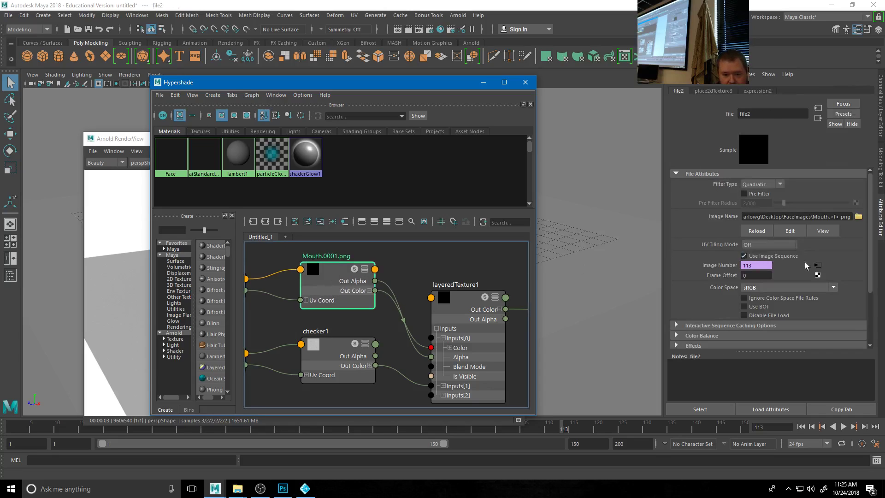
right_click(725, 268)
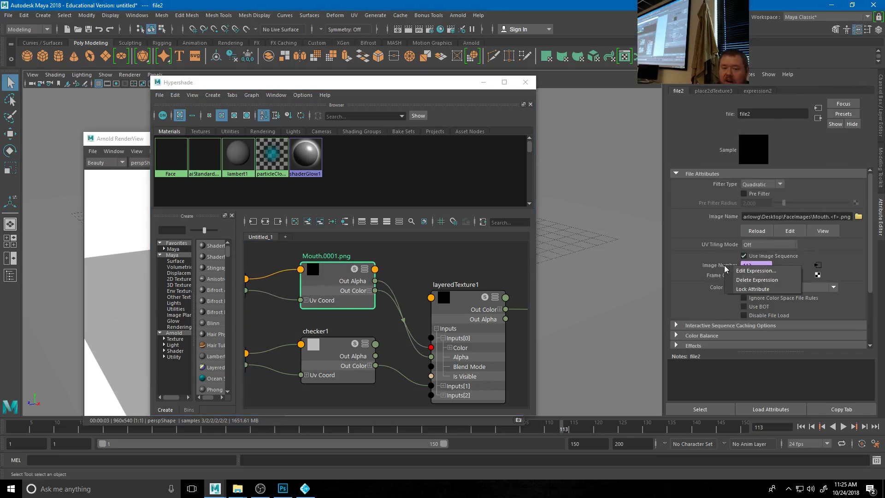
left_click(754, 272)
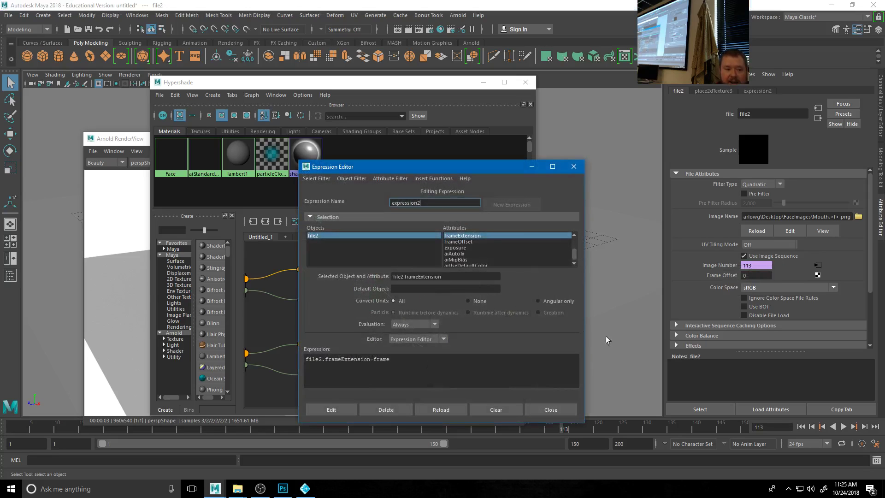
left_click_drag(425, 169, 561, 65)
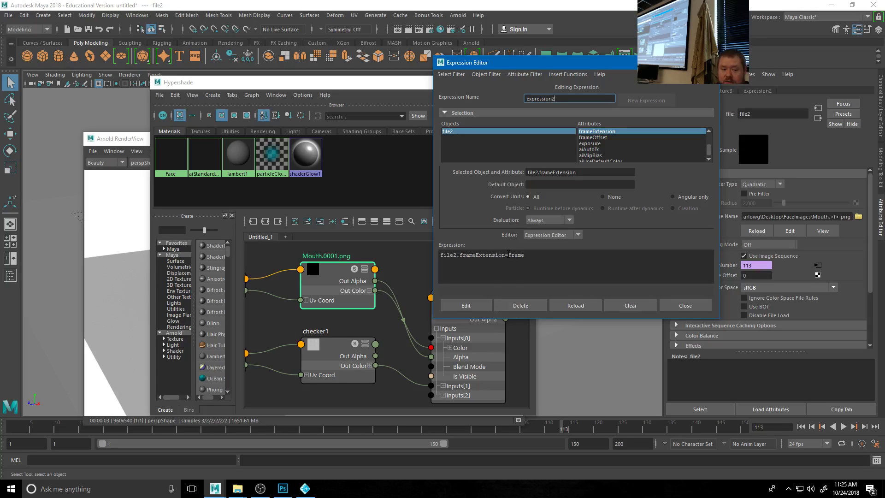
left_click_drag(507, 255, 526, 256)
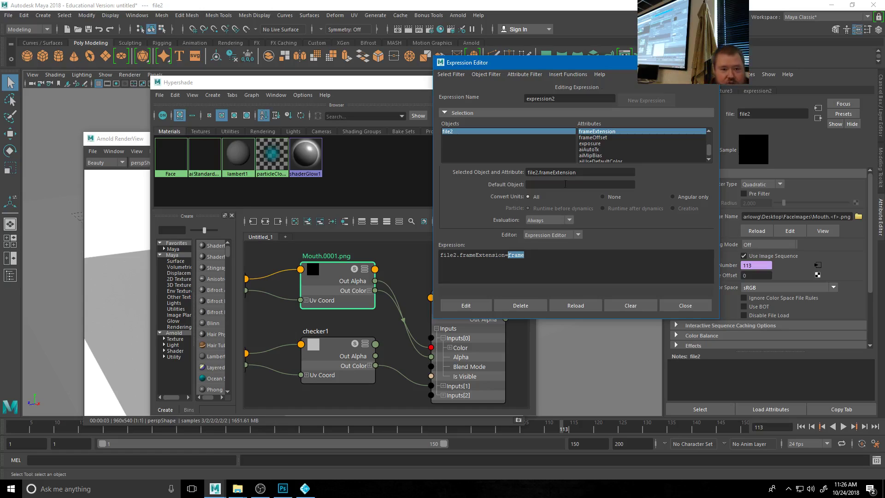
key("super+Down")
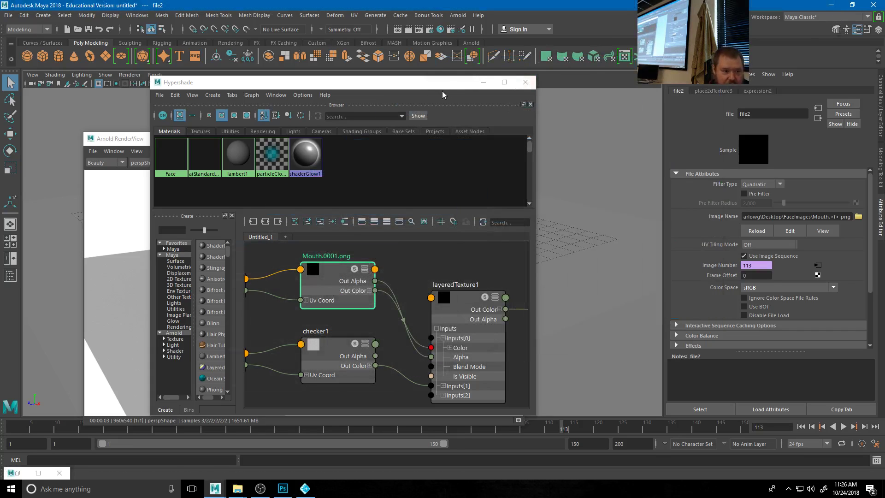
- Minimize the Hypershade and render view, then create a NURBS circle
left_click(483, 82)
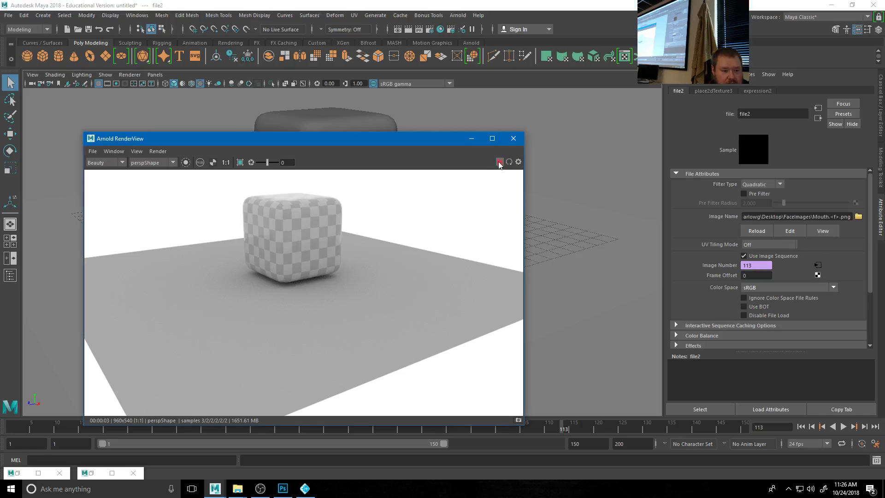
left_click(471, 138)
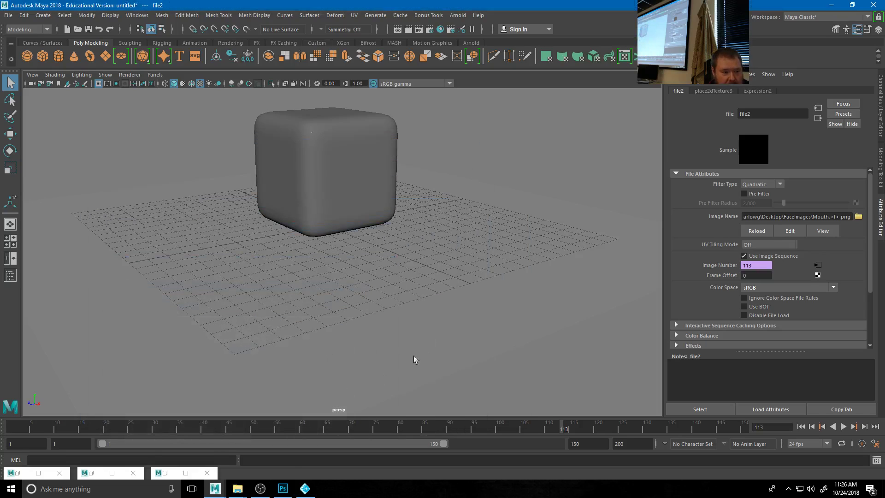
middle_click_drag(423, 248, 444, 332, "alt")
left_click(387, 238)
left_click_drag(386, 239, 448, 274, "alt")
left_click(43, 43)
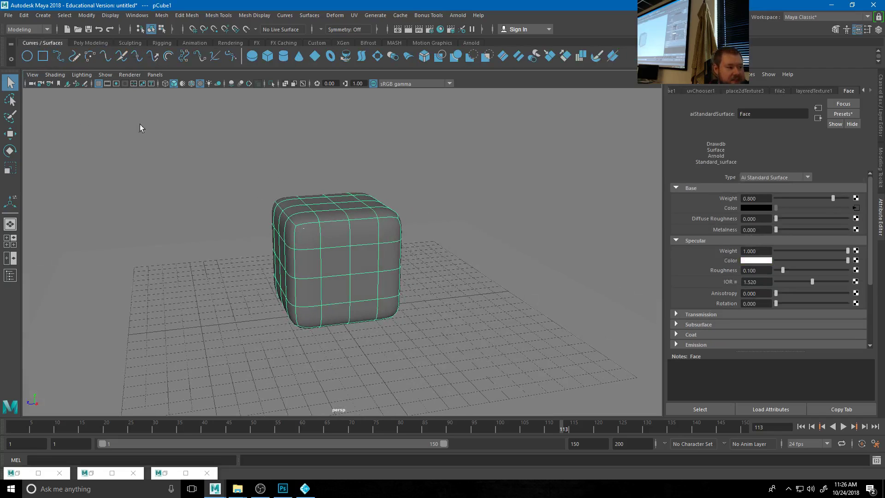
left_click(27, 56)
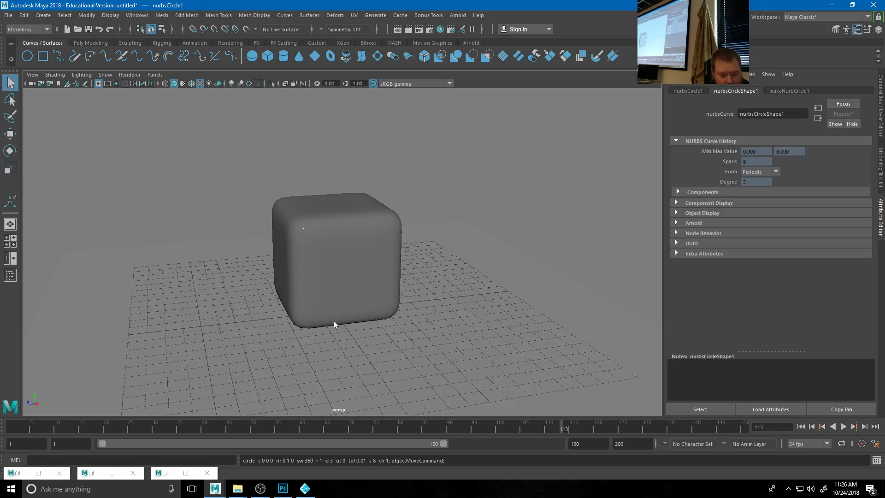
- Place the circle upright beside the cube: Rotate Z -90, Translate Y 5.627, Z -7.663, scale 0.941
key("r")
left_click_drag(334, 312, 472, 320)
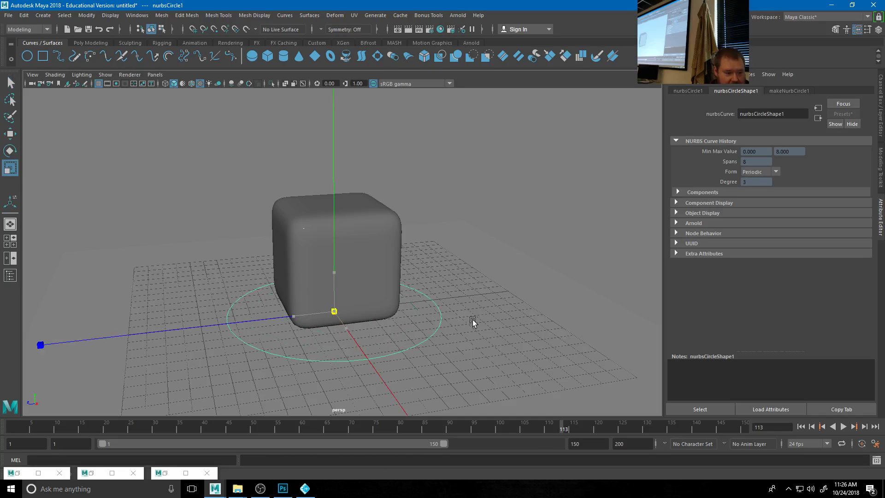
key("w")
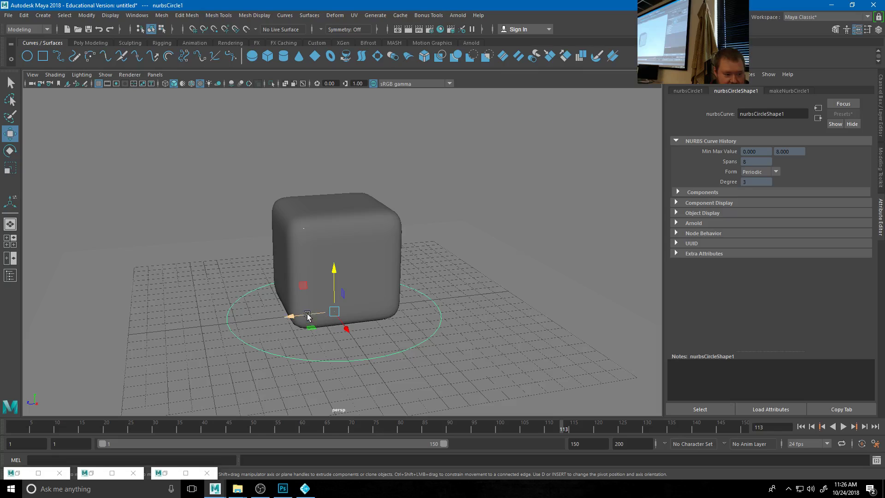
left_click_drag(307, 317, 524, 336)
key("e")
key("r")
left_click_drag(508, 295, 381, 346)
key("w")
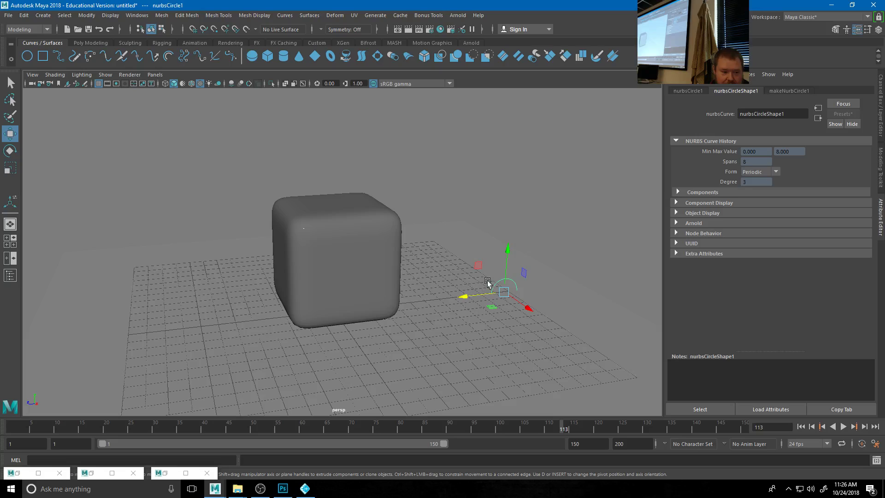
left_click_drag(507, 277, 434, 214)
- Delete nurbsCircle1's history and freeze its transforms to zero translate/rotate, scale 1
left_click(879, 111)
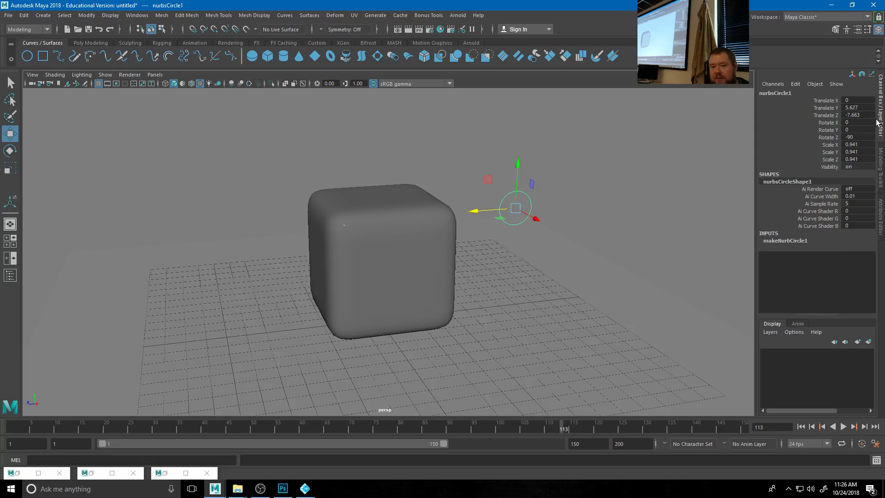
left_click(24, 16)
mouse_move(58, 129)
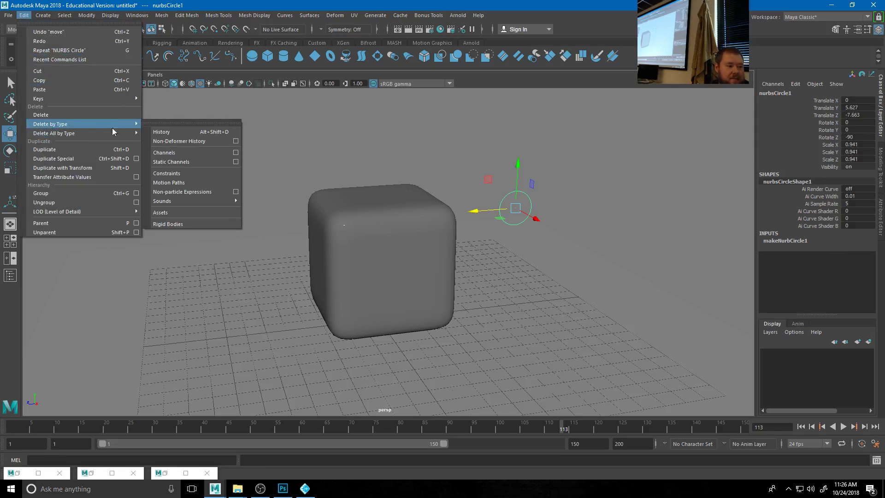
left_click(143, 125)
left_click(84, 16)
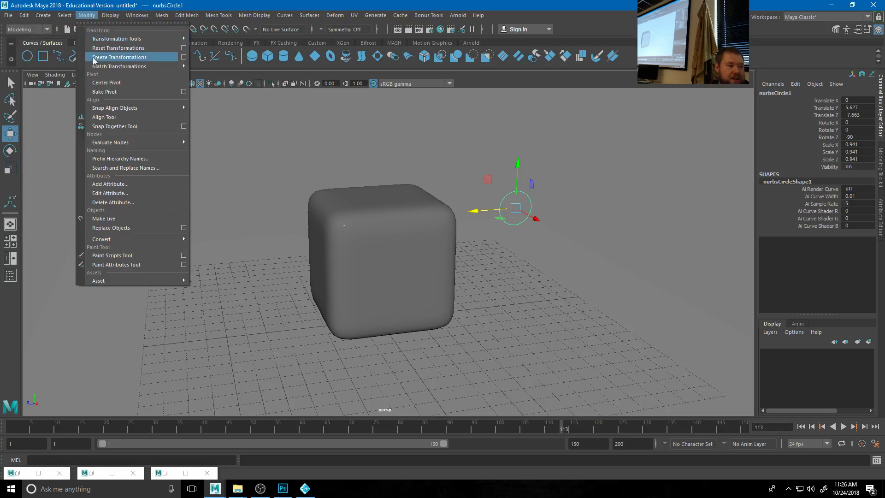
left_click(113, 56)
- Reselect the control circle and bring up the Add Attribute dialog
left_click(622, 174)
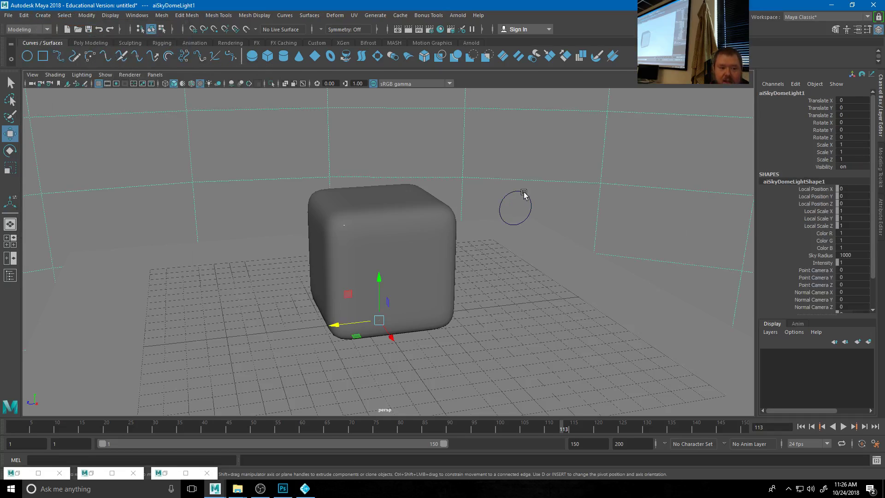
left_click(523, 194)
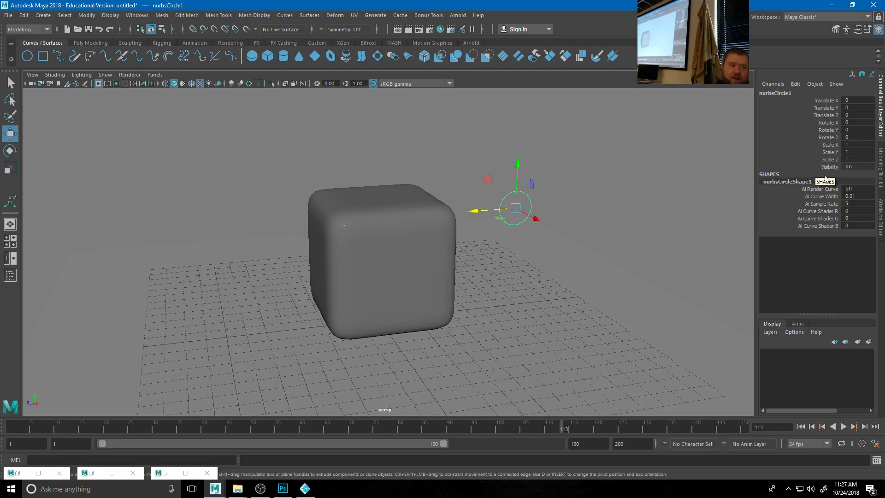
left_click(89, 17)
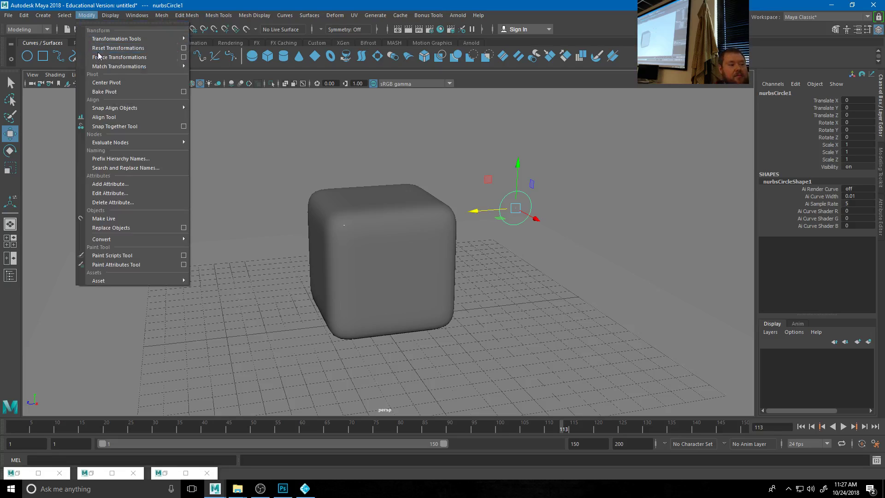
left_click(106, 185)
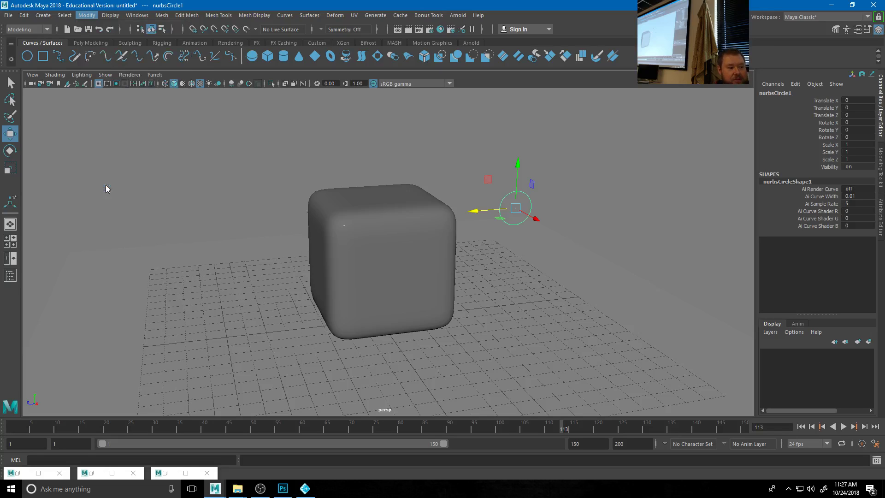
- Add a keyable integer attribute named Mouth, default 1, to nurbsCircle1 and close Add Attribute
left_click_drag(256, 90, 214, 63)
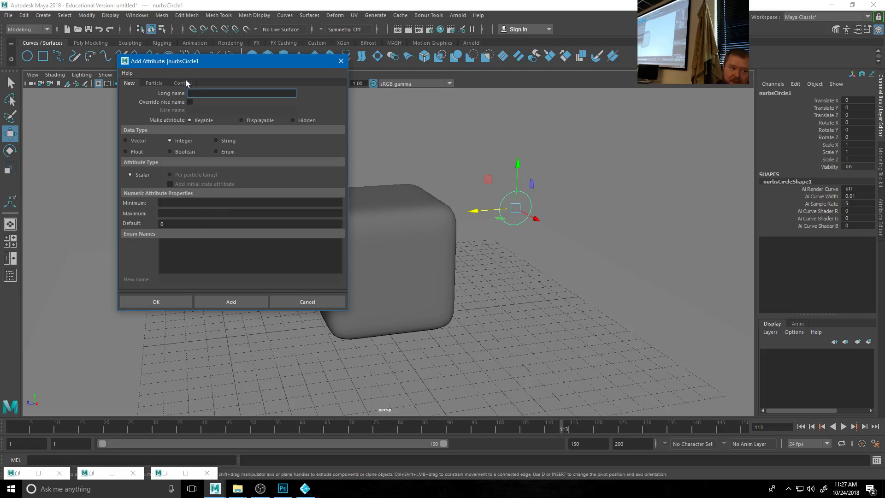
left_click(179, 224)
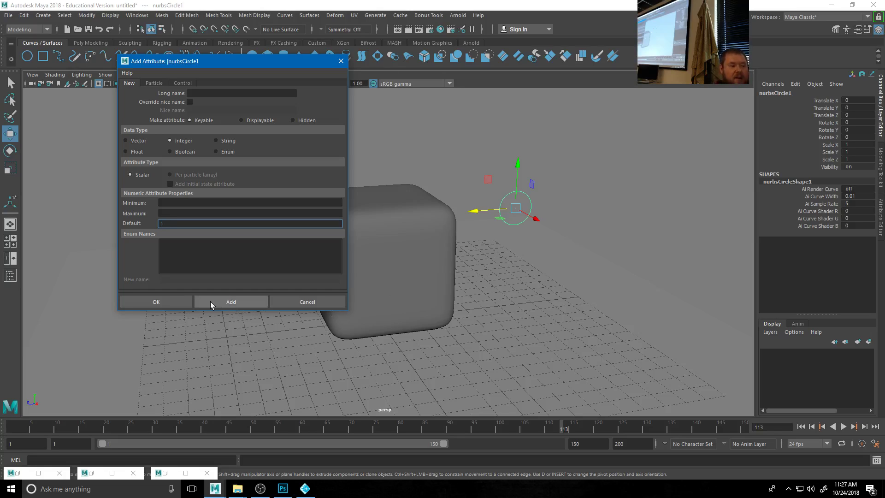
left_click(231, 302)
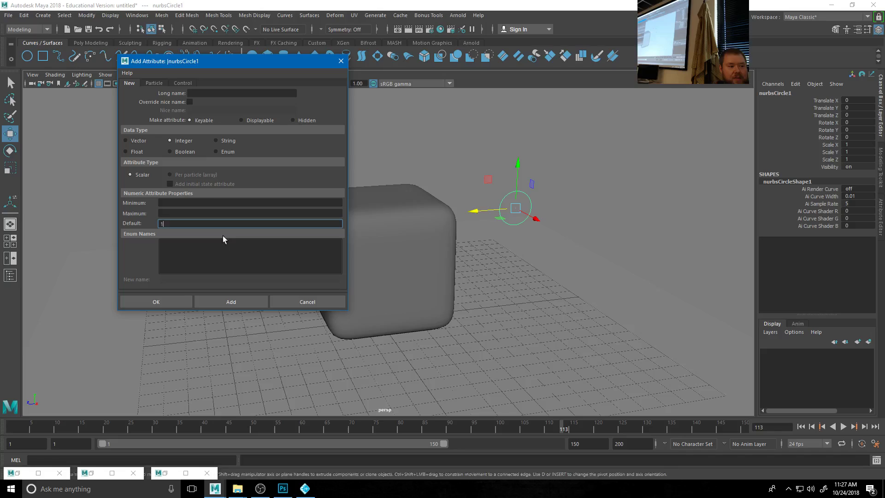
left_click(207, 93)
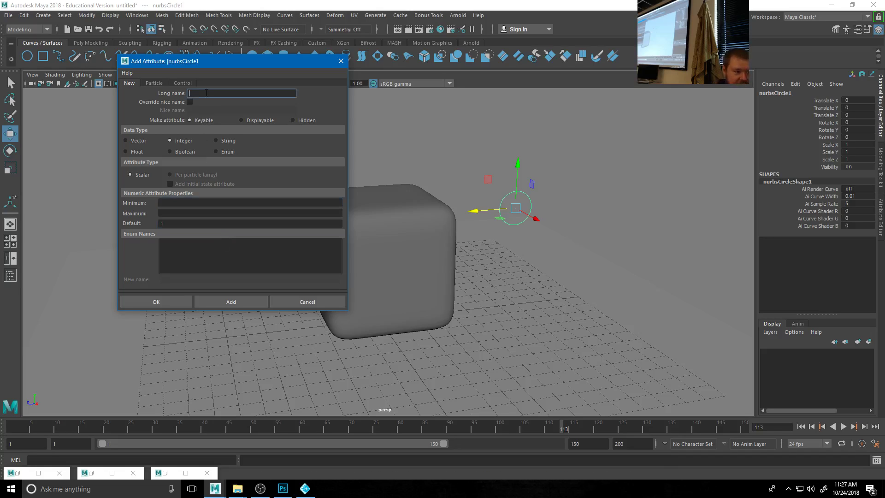
type("Mouth")
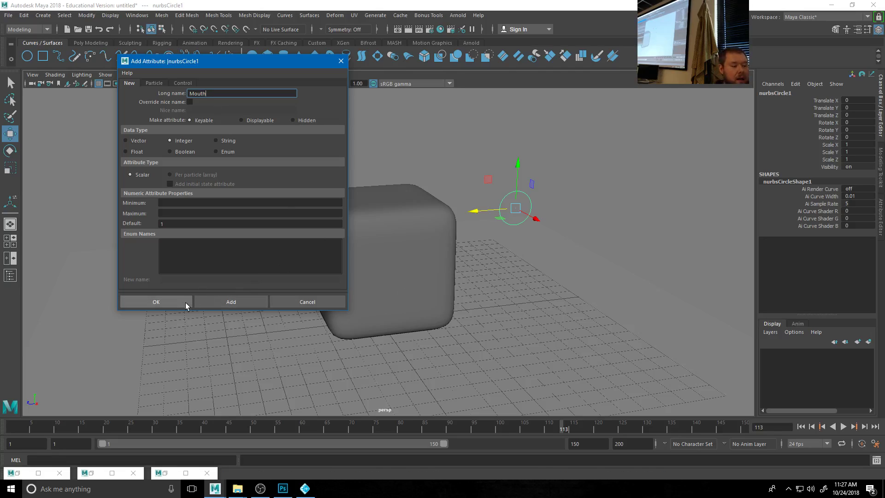
left_click(217, 303)
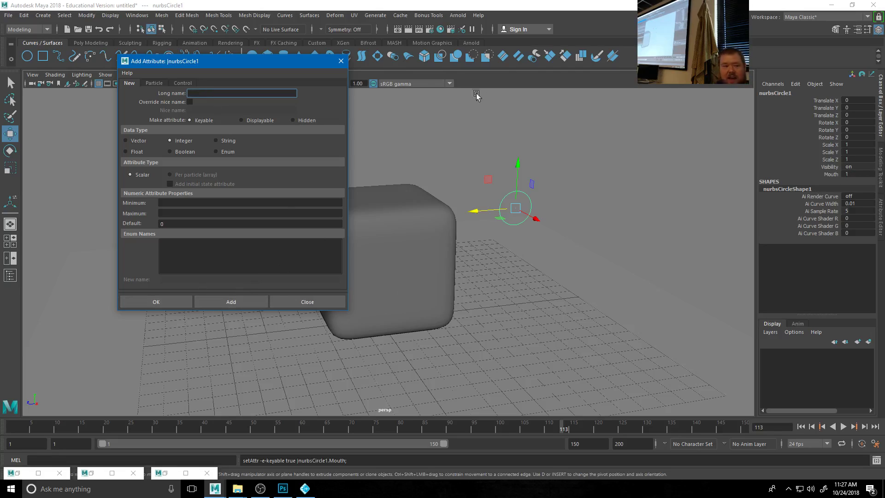
left_click(341, 61)
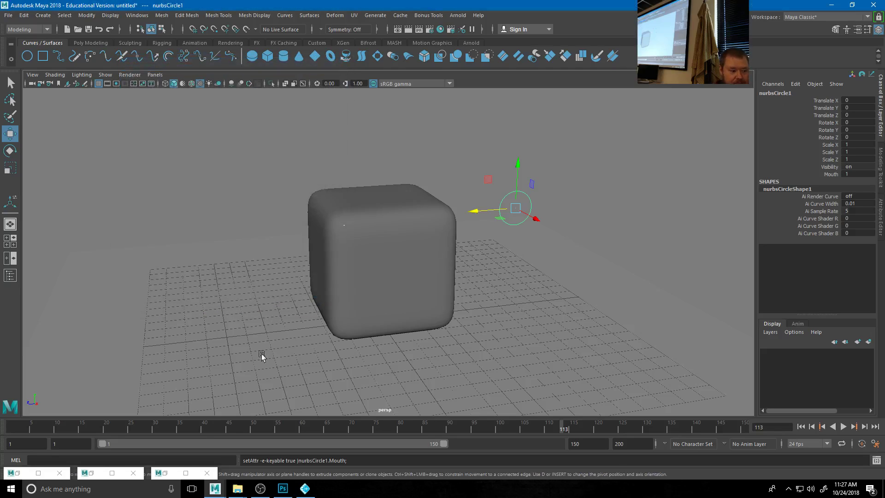
- Restore the Arnold render view and Hypershade, then select the Mouth.0001.png file node
left_click(165, 473)
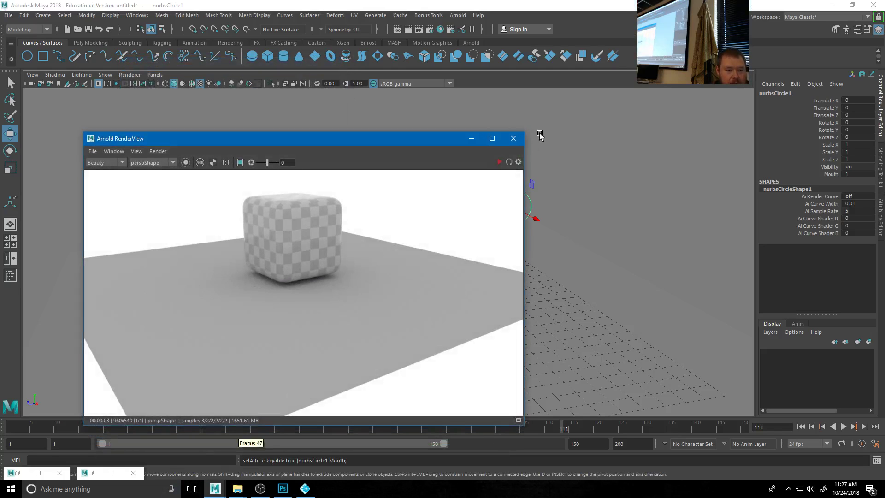
left_click_drag(391, 141, 171, 107)
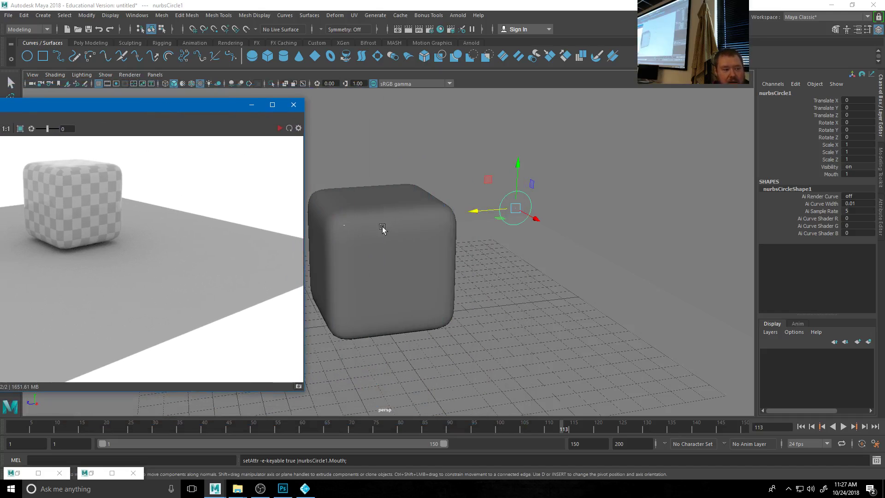
left_click_drag(492, 253, 545, 237, "alt")
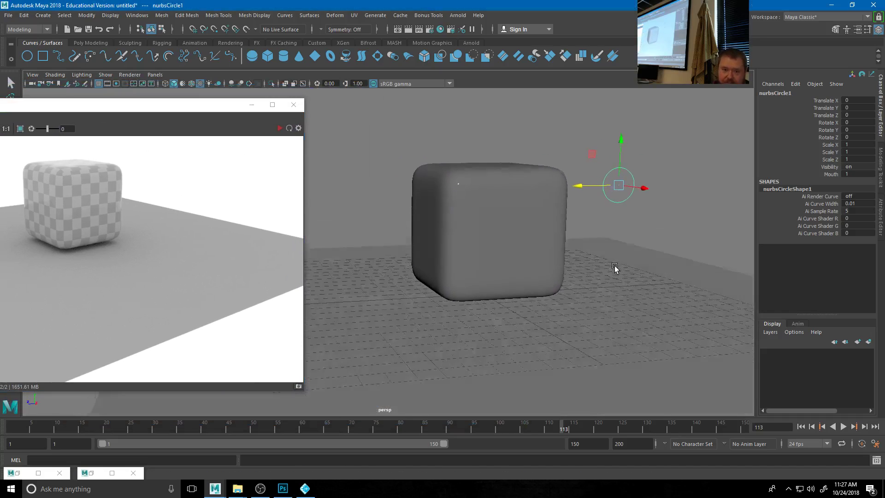
left_click(91, 473)
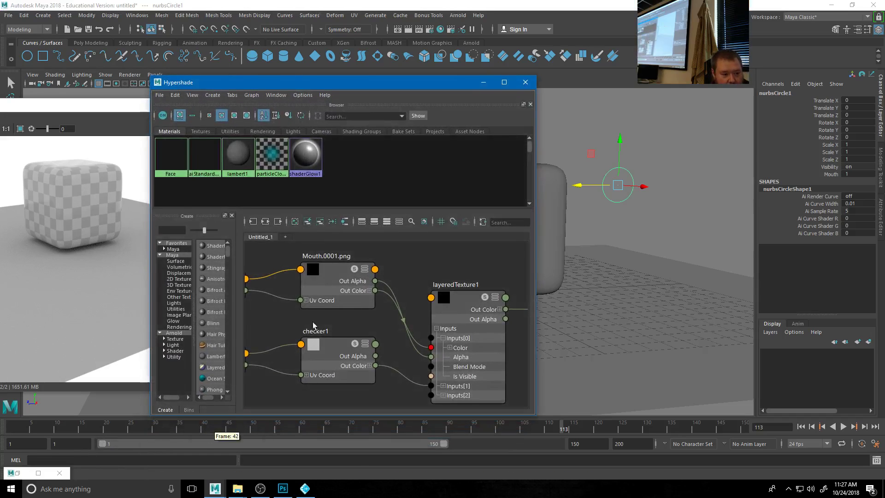
left_click(325, 272)
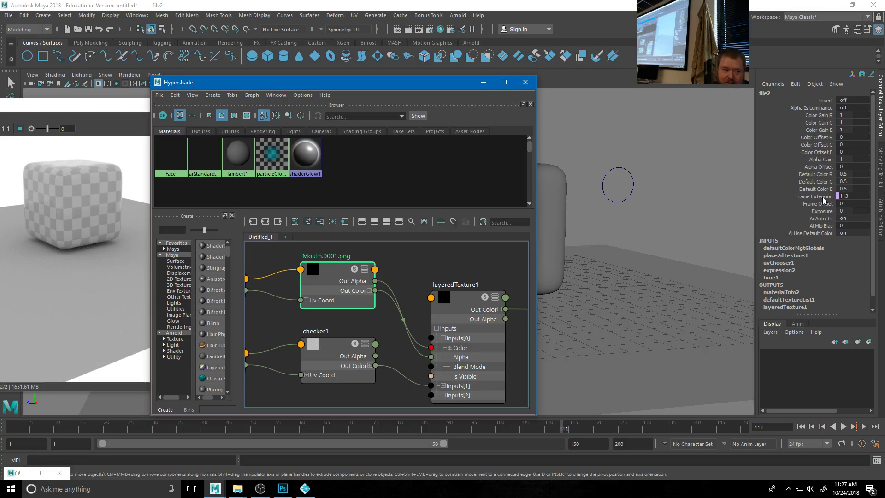
left_click_drag(373, 85, 239, 87)
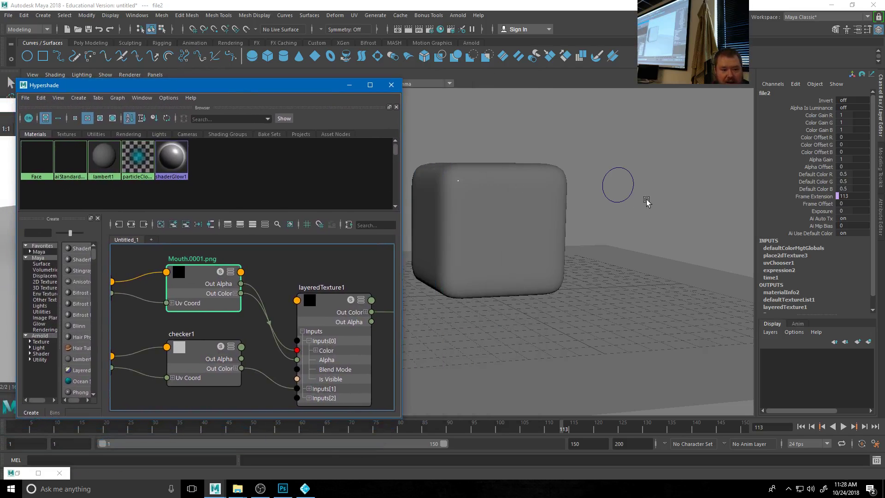
left_click(618, 168)
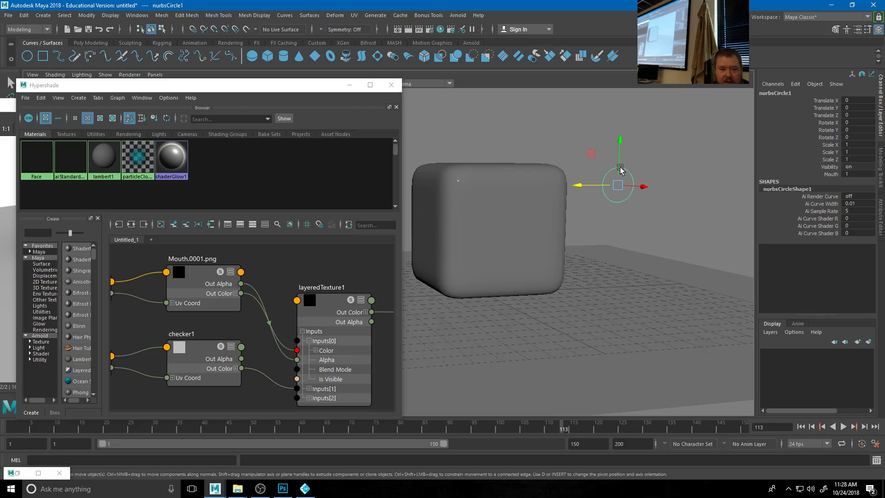
left_click(204, 280)
- Break the expression connection on Frame Extension, return to frame 1, and minimize Hypershade
right_click(818, 198)
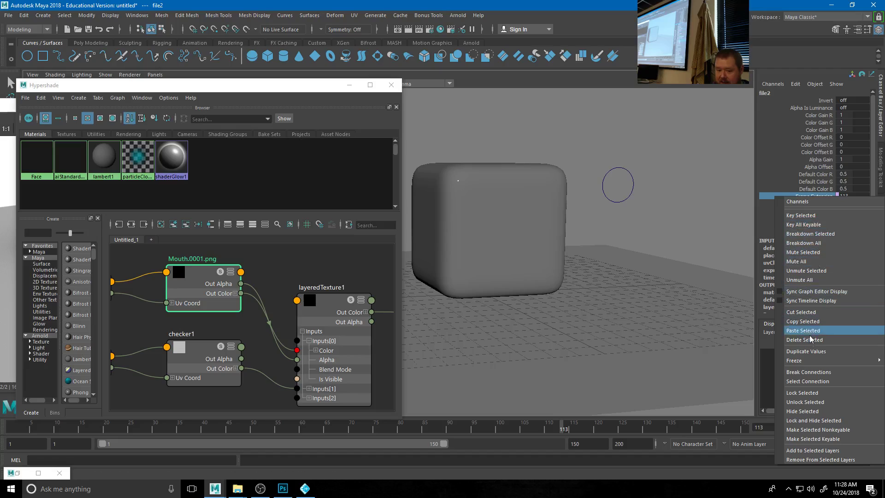
left_click(820, 373)
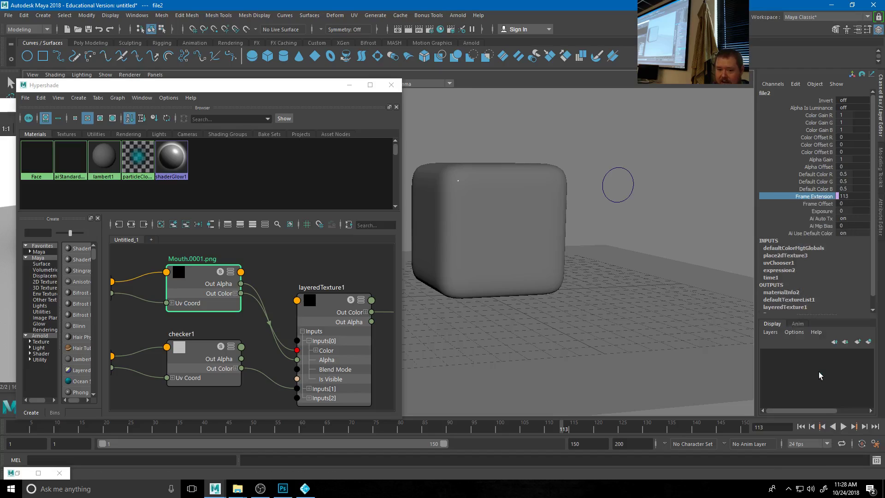
left_click(551, 221)
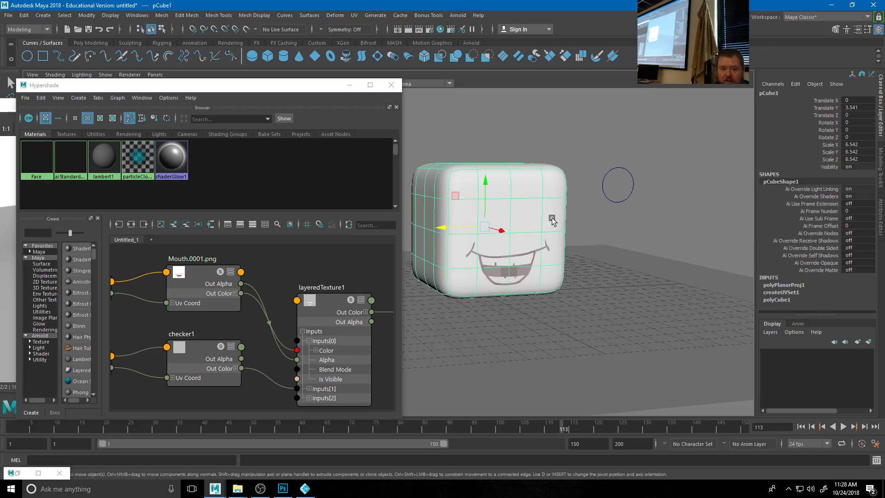
left_click_drag(493, 434, 12, 431)
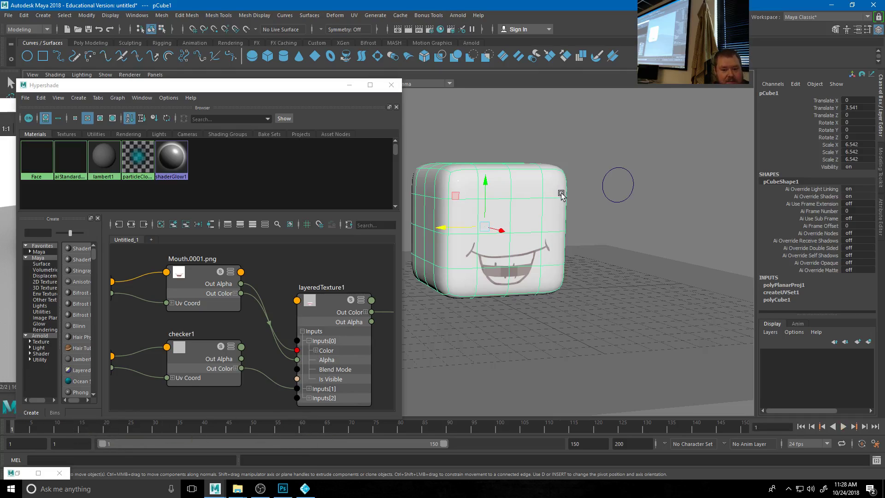
left_click(196, 274)
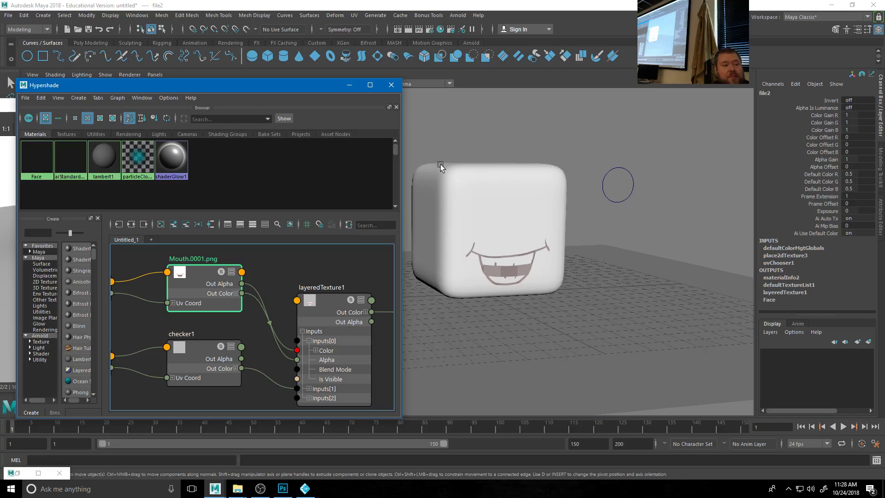
left_click(350, 85)
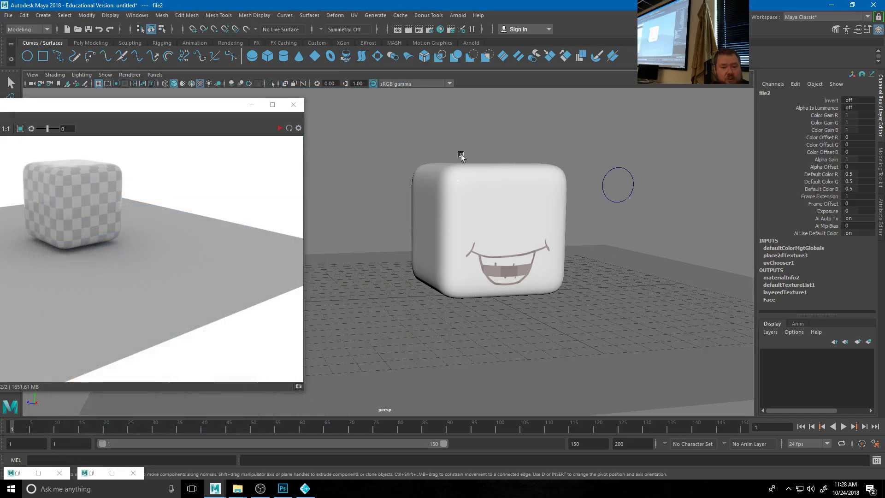
left_click(621, 168)
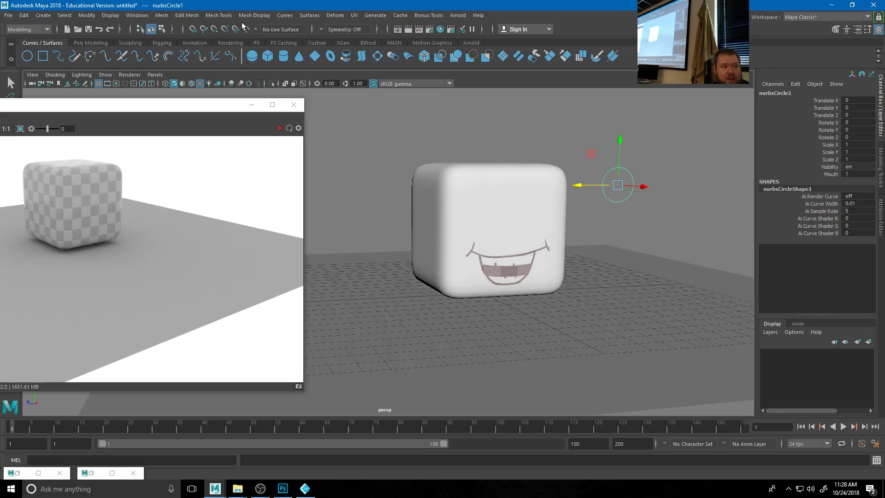
- Open the Connection Editor with nurbsCircle1 and select the Mouth.0001.png file node in Hypershade
left_click(137, 15)
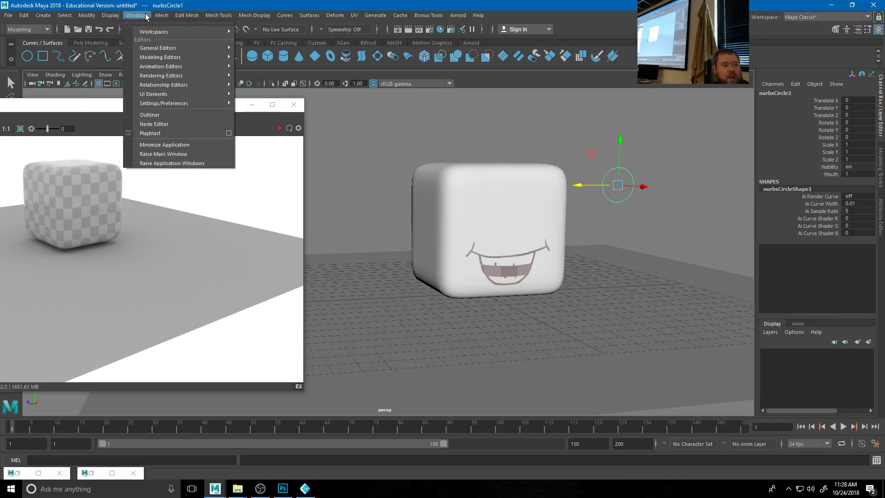
mouse_move(150, 48)
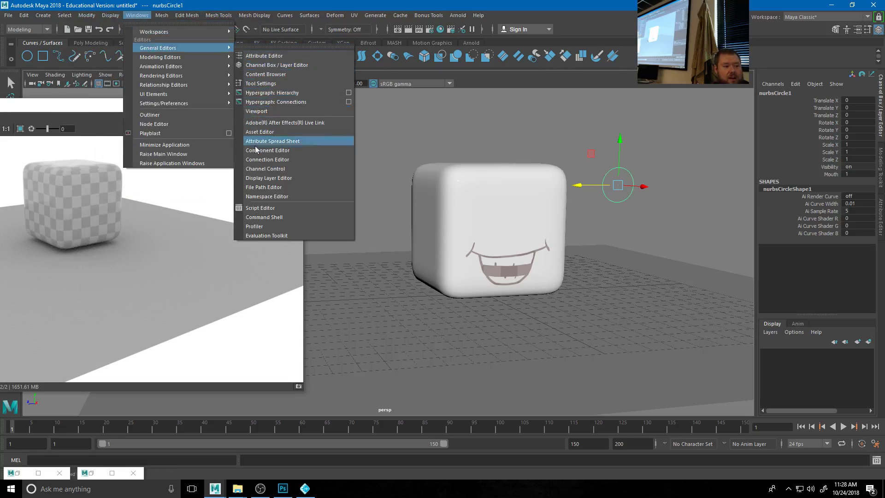
left_click(256, 165)
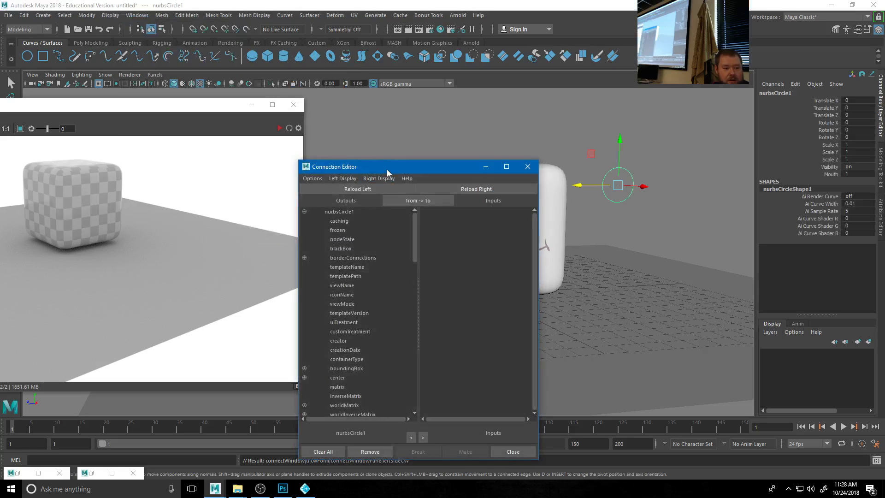
left_click_drag(389, 174, 175, 51)
scroll(173, 190, "down", 15)
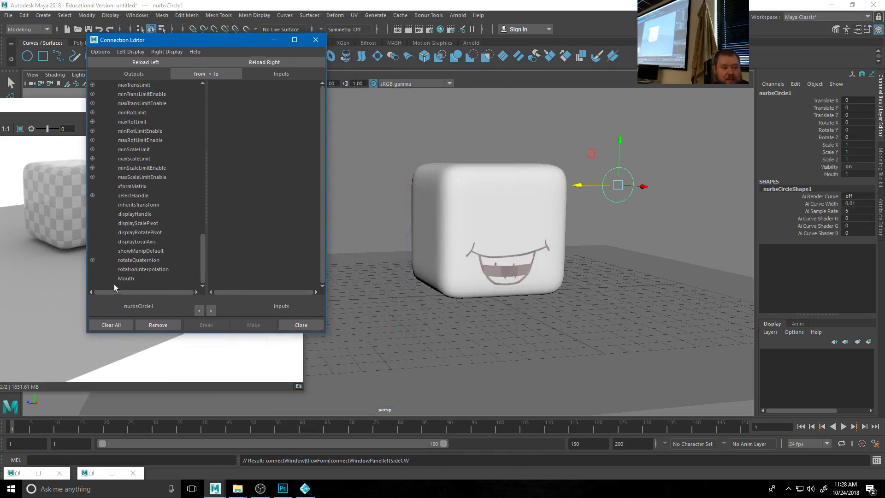
left_click(530, 222)
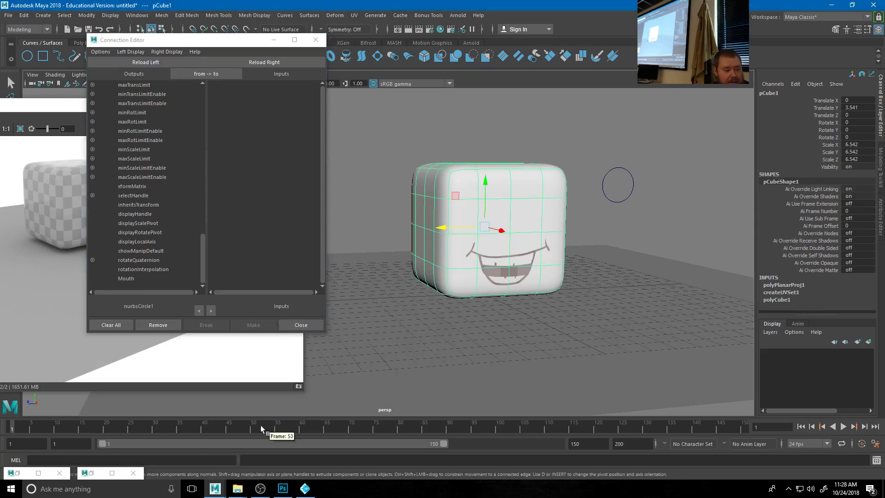
left_click(112, 473)
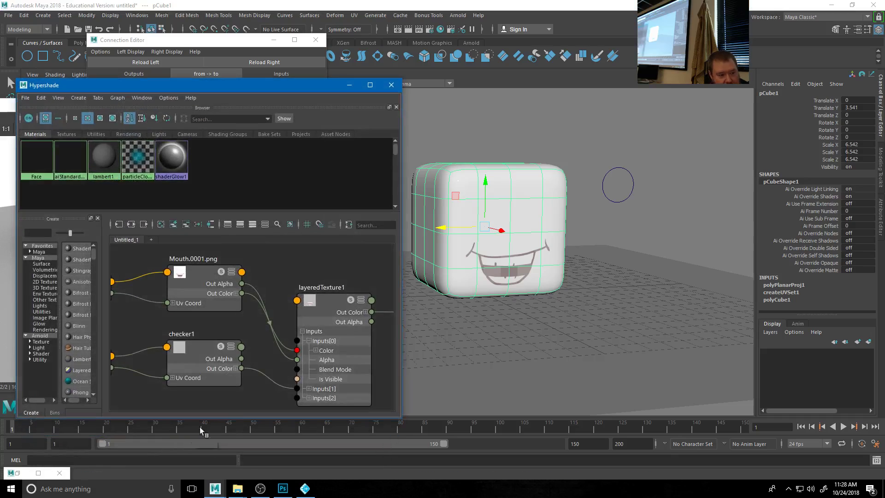
left_click(199, 280)
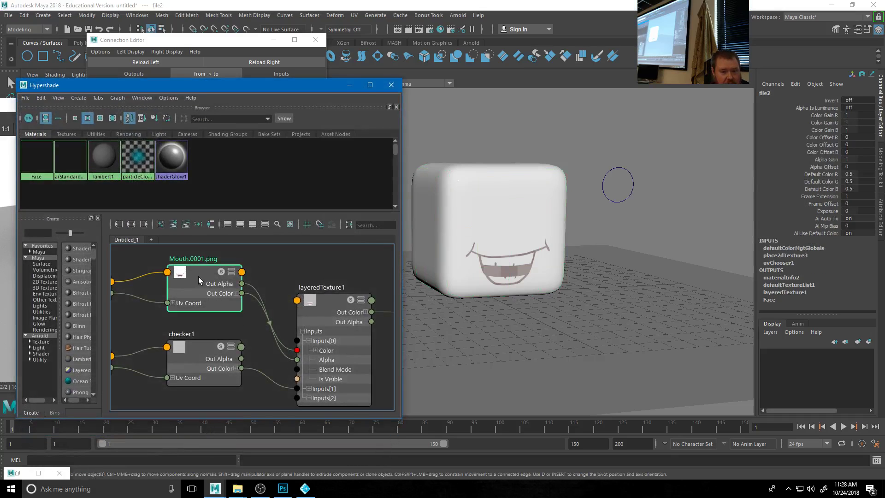
left_click(349, 86)
- Load file2 on the right and connect nurbsCircle1's Mouth to frameExtension
left_click(273, 65)
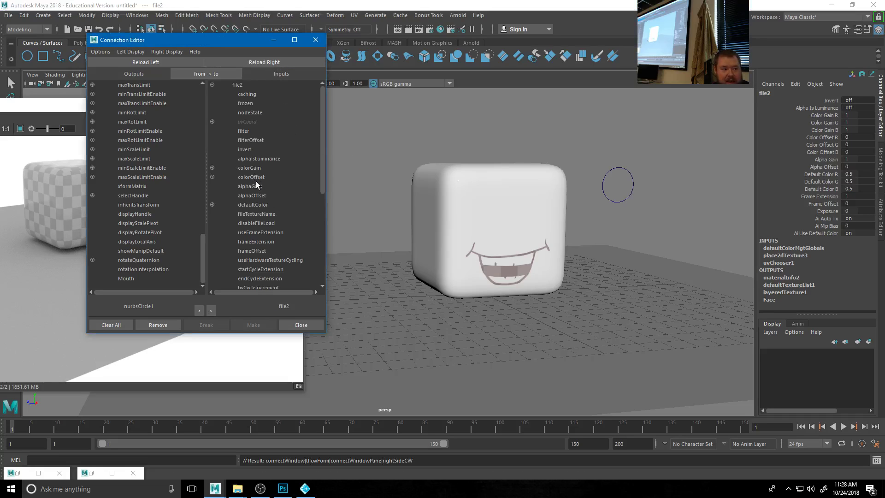
scroll(251, 195, "down", 5)
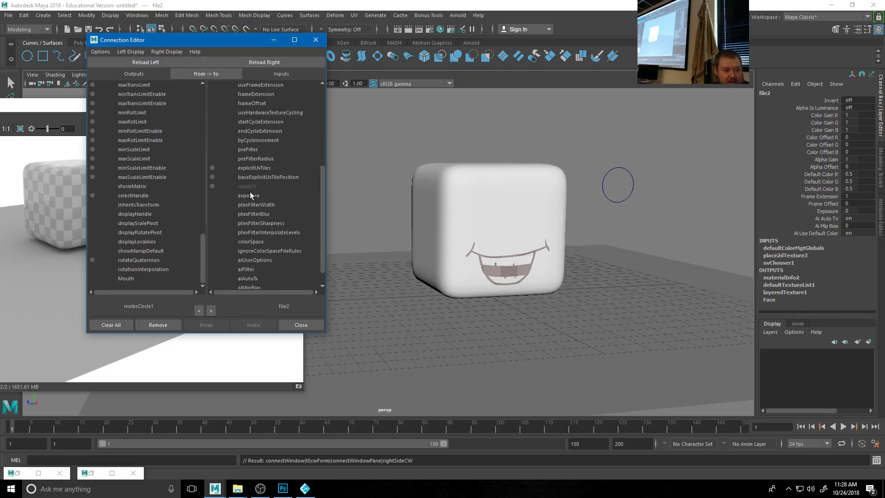
scroll(253, 203, "up", 3)
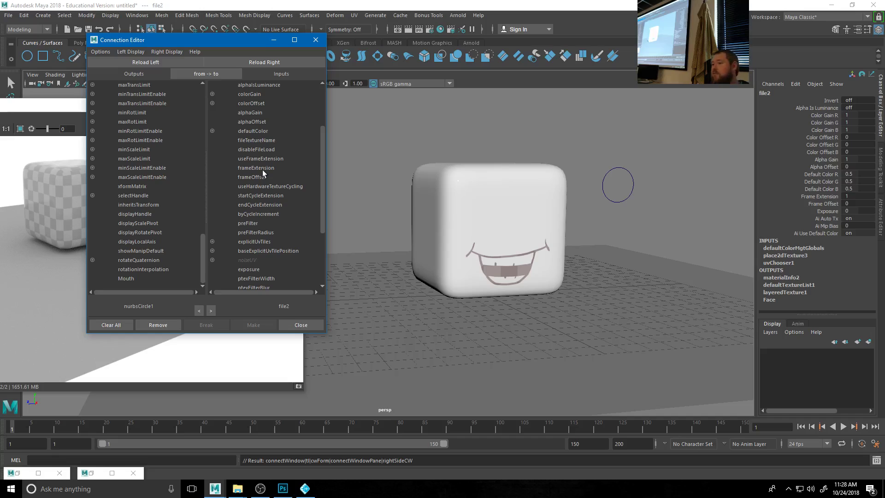
left_click_drag(208, 41, 410, 32)
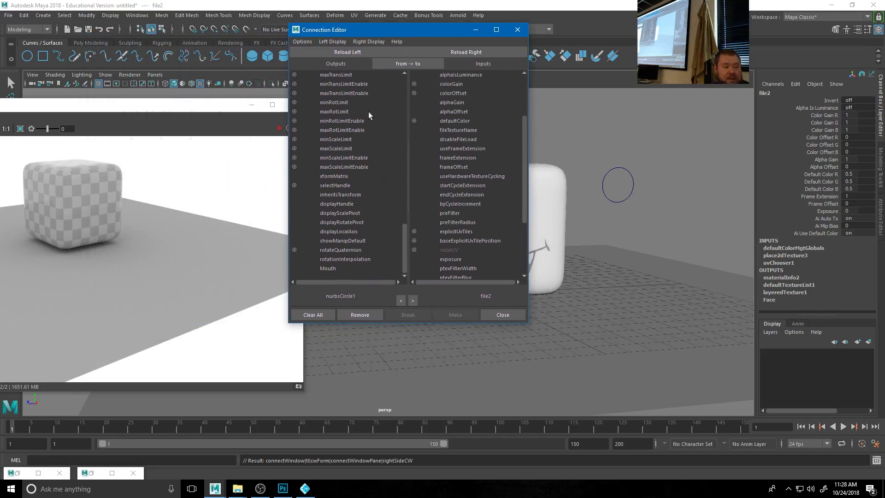
left_click(331, 268)
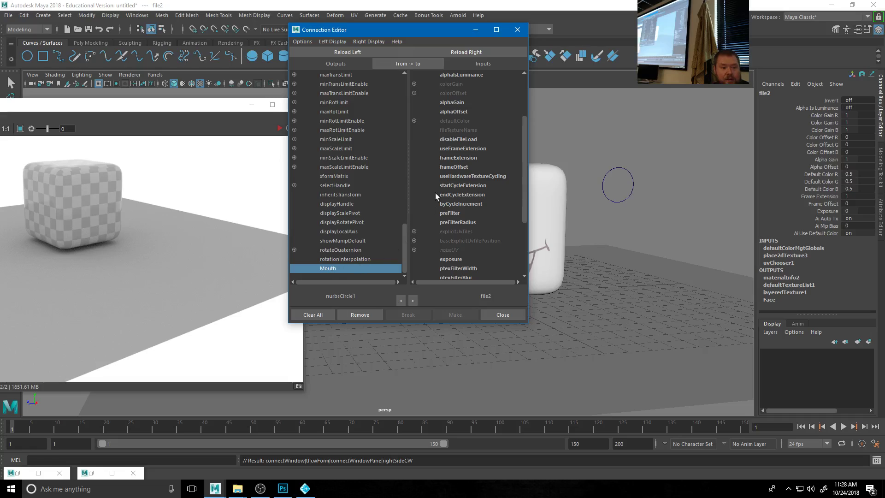
left_click(458, 158)
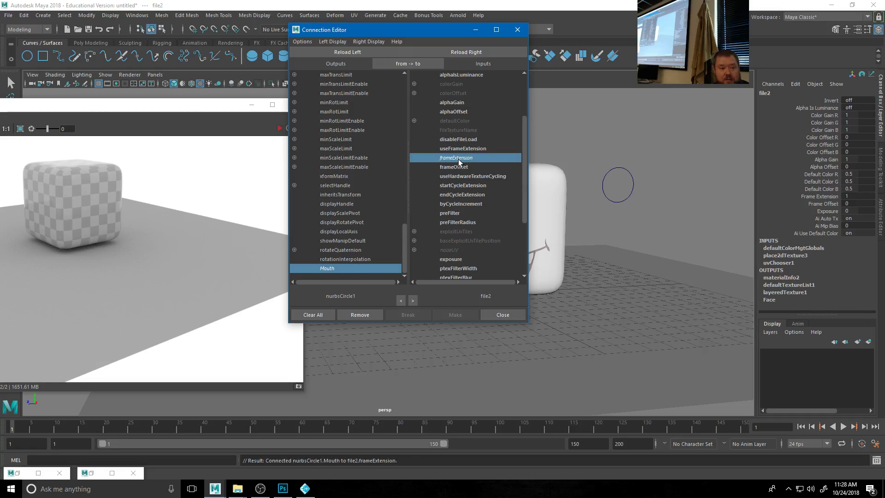
left_click(496, 317)
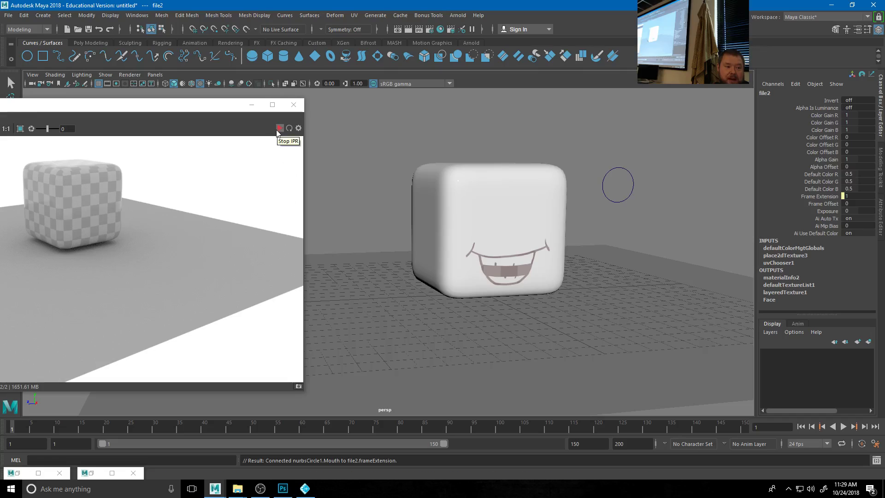
- Refresh the IPR render and set nurbsCircle1's Mouth attribute to 3 in the Channel Box
left_click(289, 128)
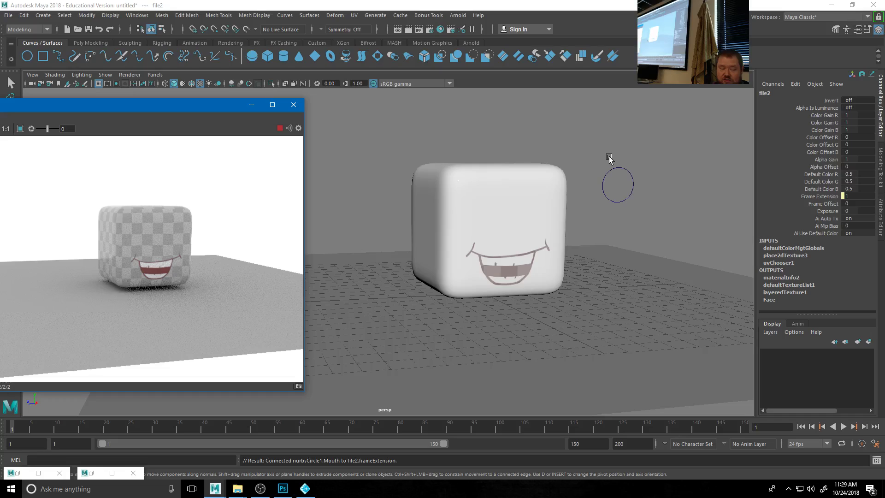
left_click_drag(610, 157, 623, 191)
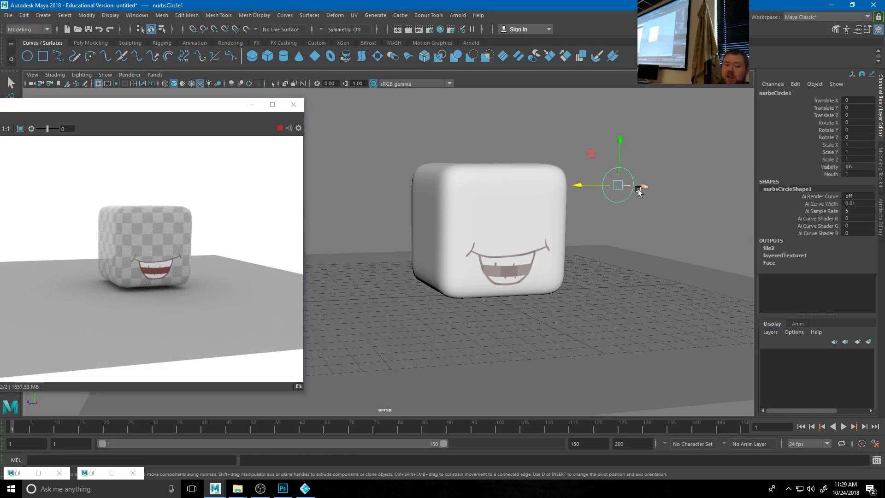
double_click(850, 174)
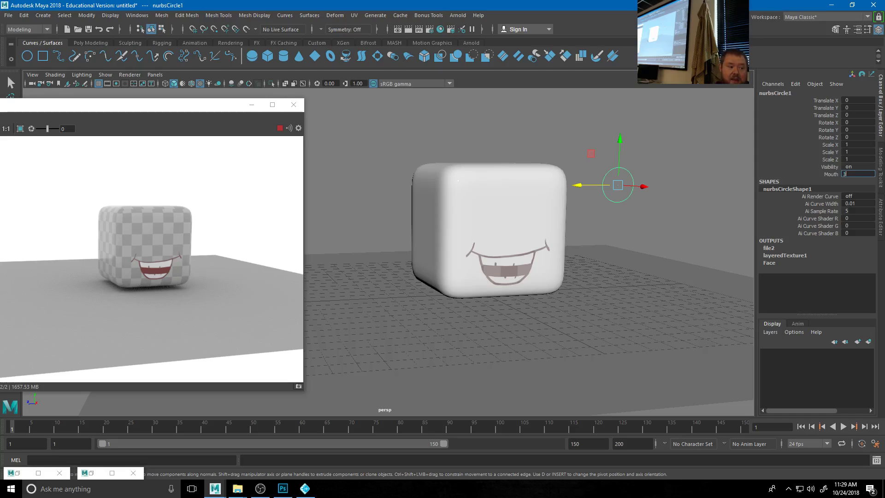
key("Return")
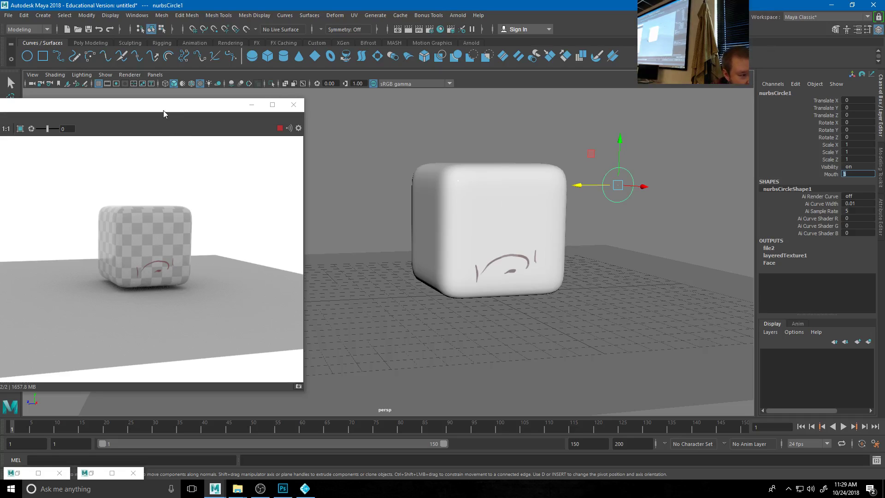
left_click_drag(163, 108, 233, 83)
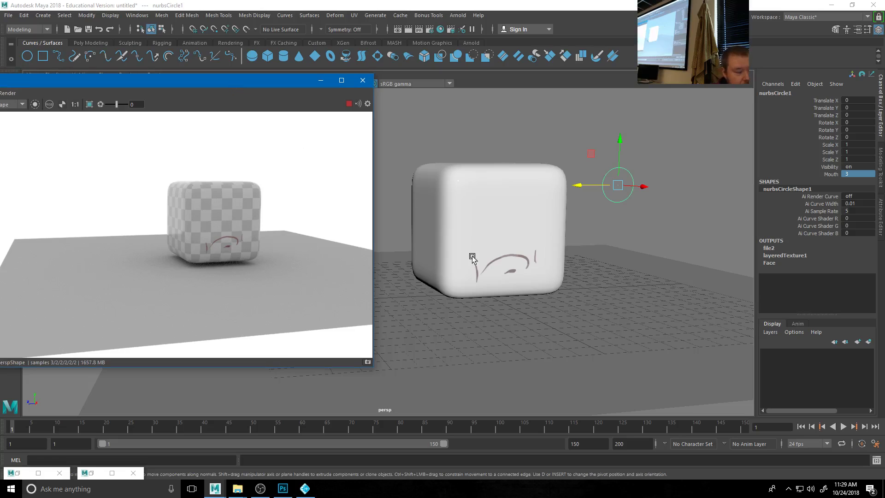
- Start an Enum attribute and rename its Green and Blue entries to None and SmileWTeeth
left_click(86, 16)
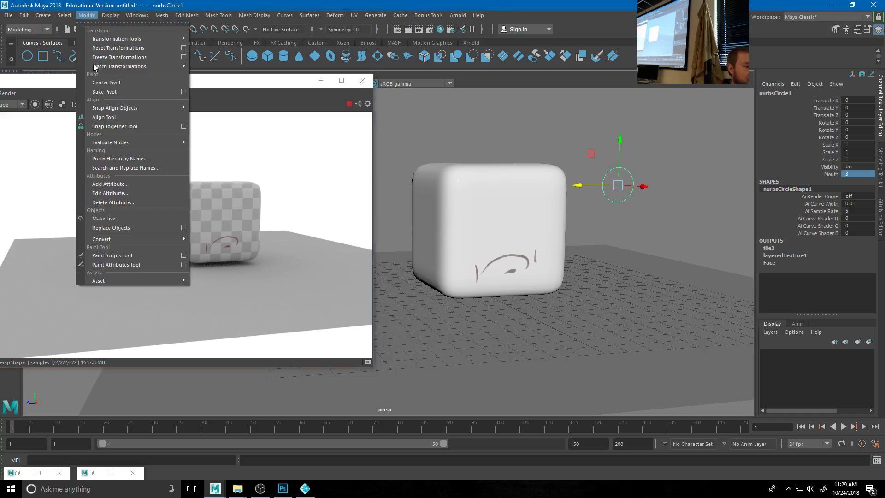
left_click(111, 184)
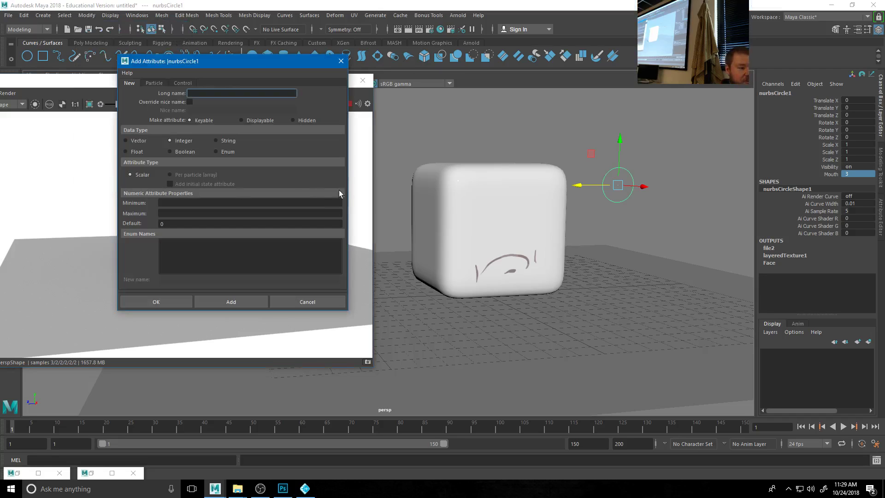
left_click(218, 153)
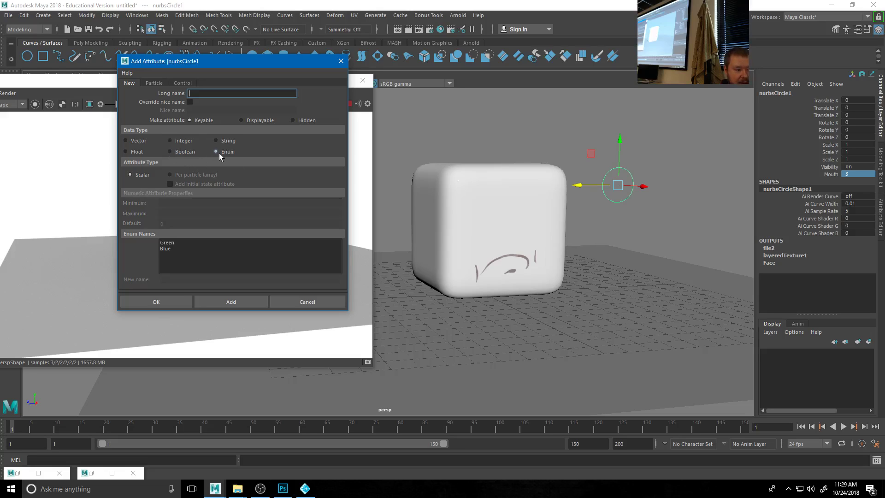
left_click(174, 243)
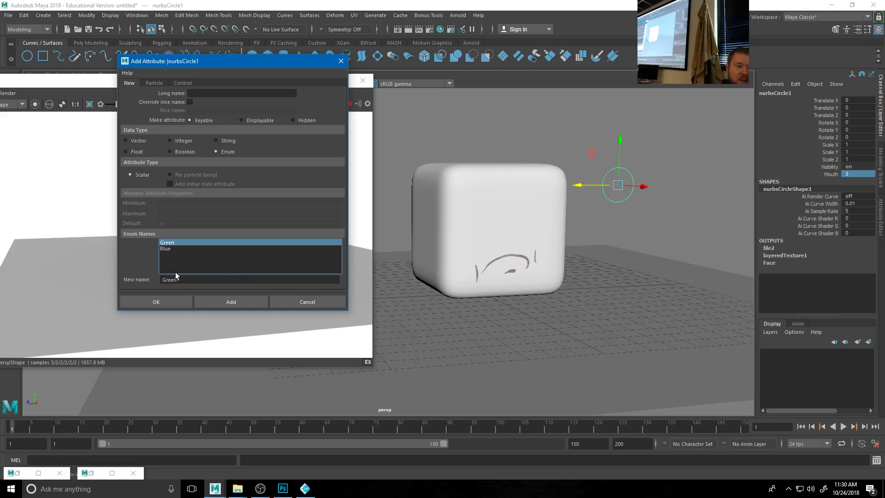
left_click(201, 281)
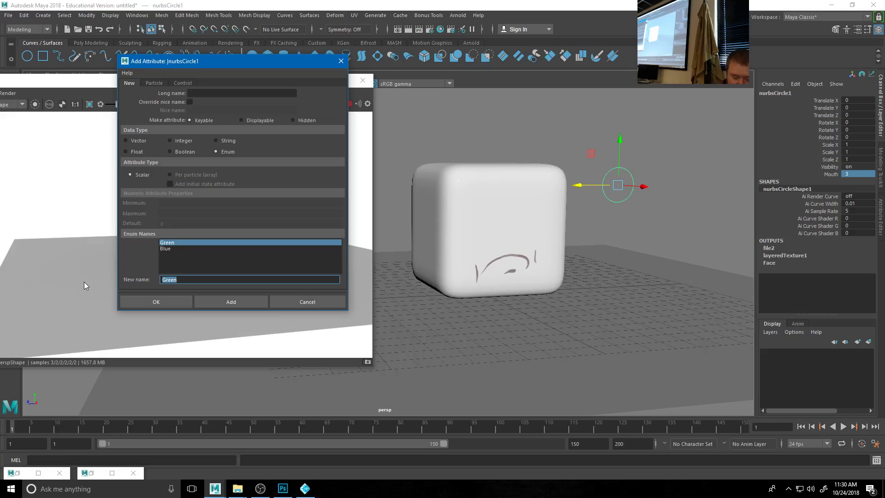
type("None")
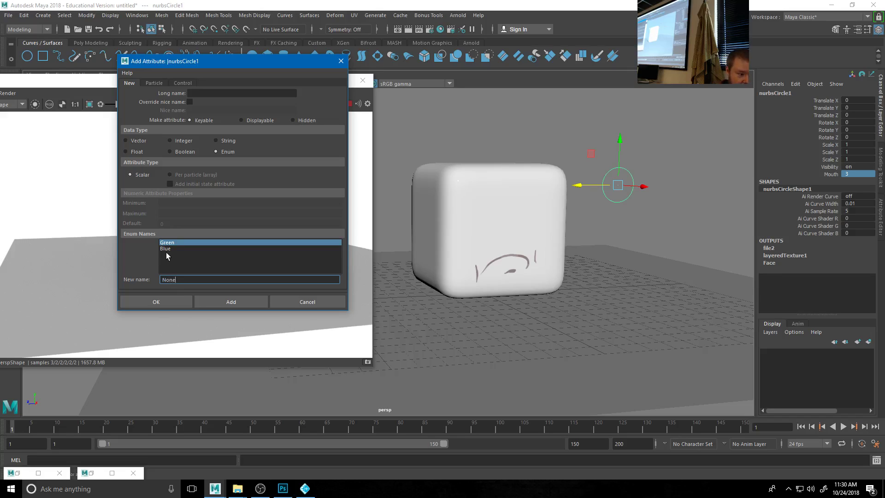
left_click(166, 249)
double_click(178, 280)
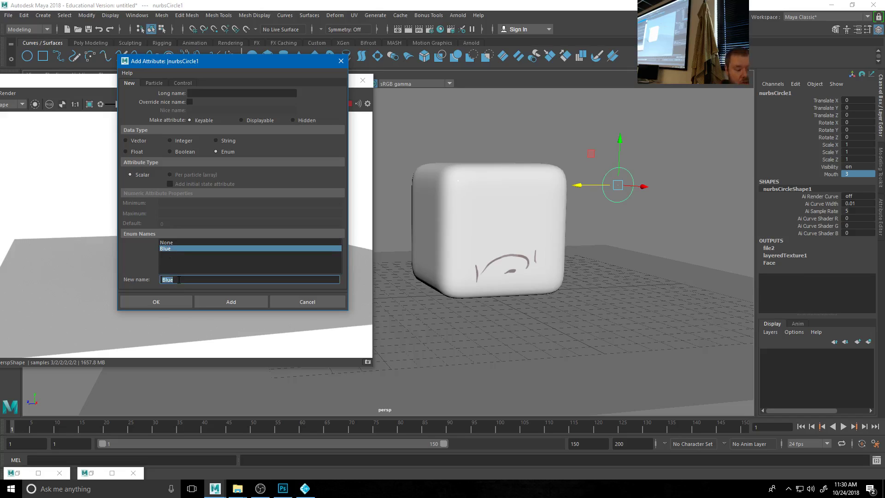
type("Smi")
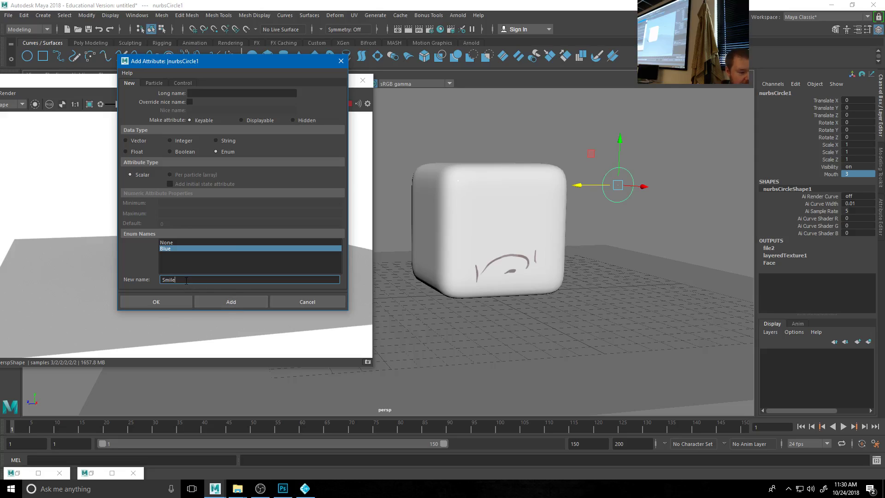
type("leWTeeth")
left_click(223, 300)
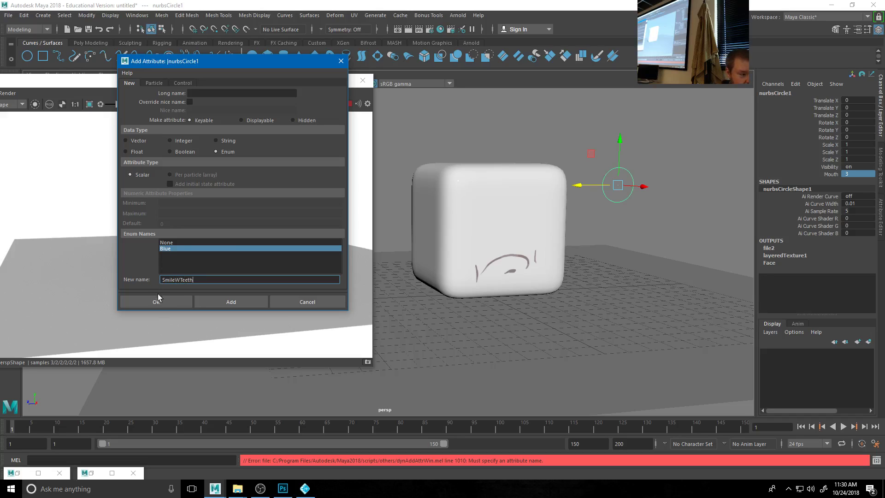
key("Return")
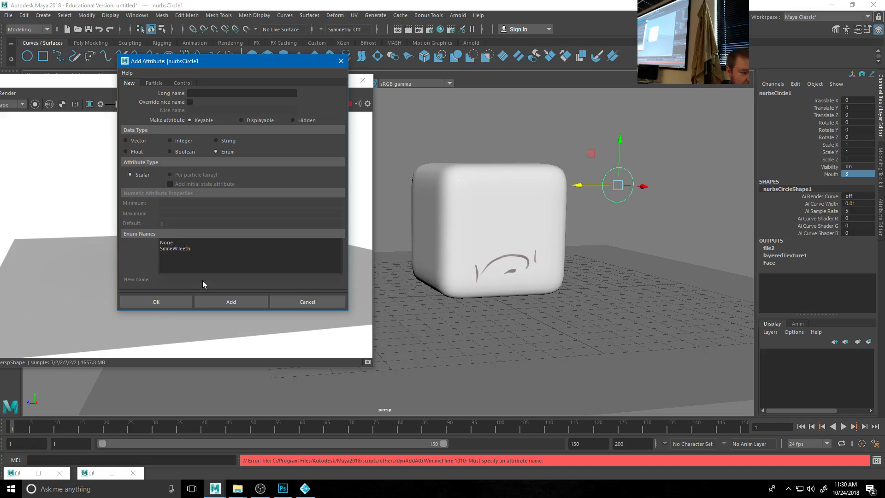
- Add Smile and Sad as the third and fourth enum entries
left_click(196, 265)
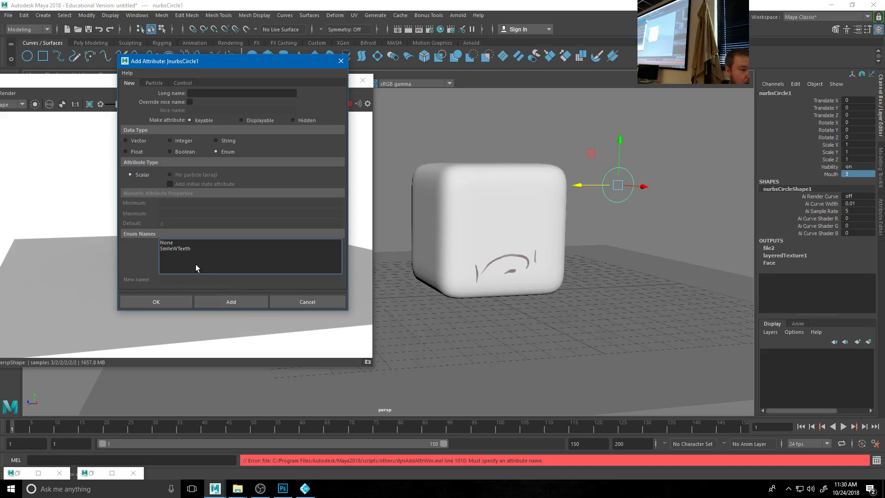
left_click(180, 254)
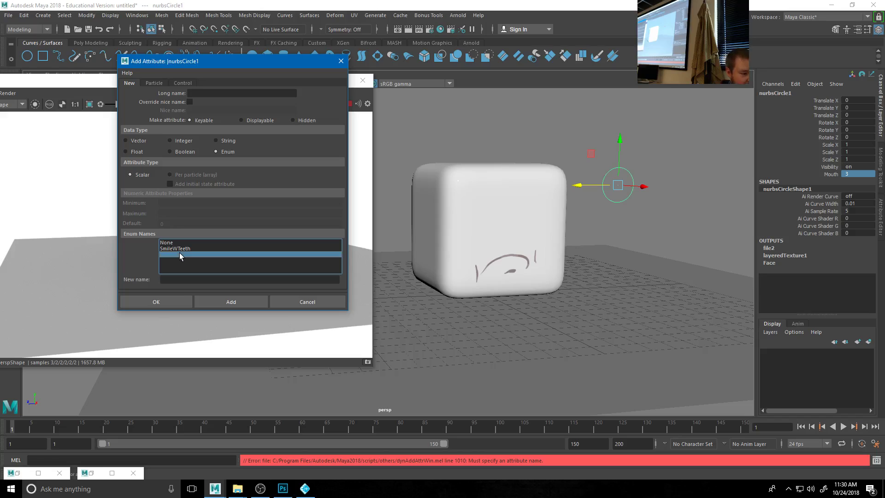
left_click(175, 280)
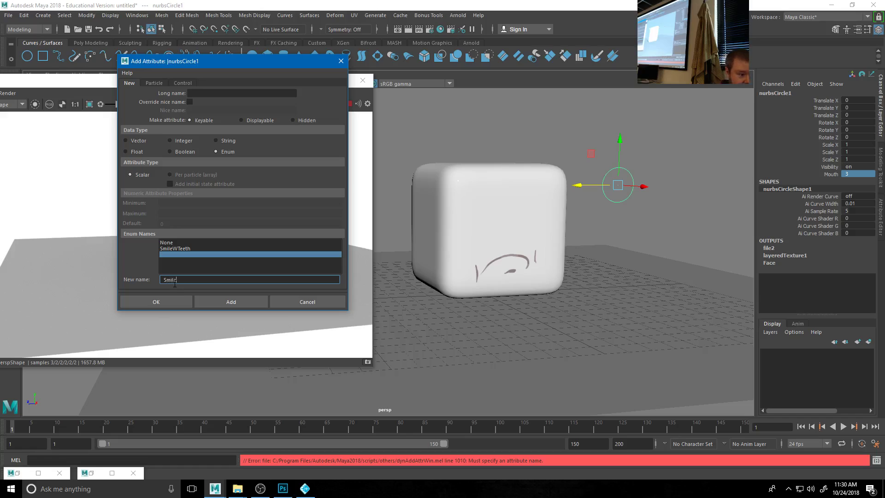
type("Smile")
key("Return")
left_click(173, 261)
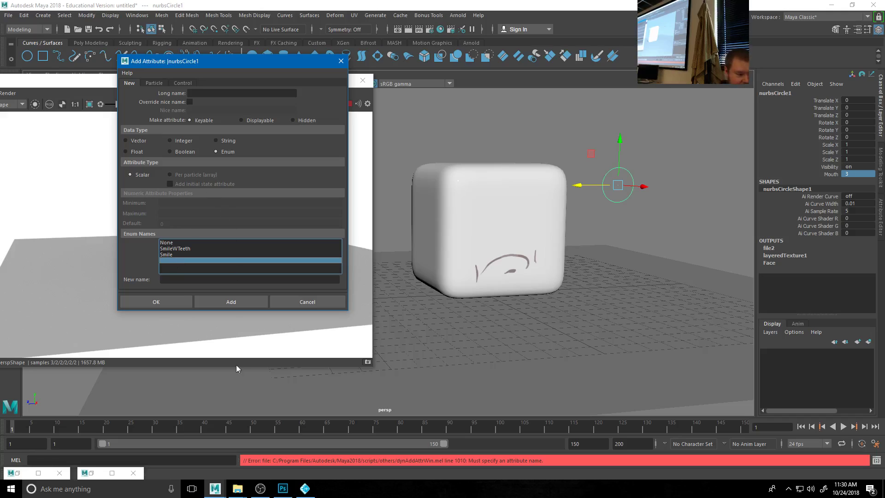
left_click(169, 279)
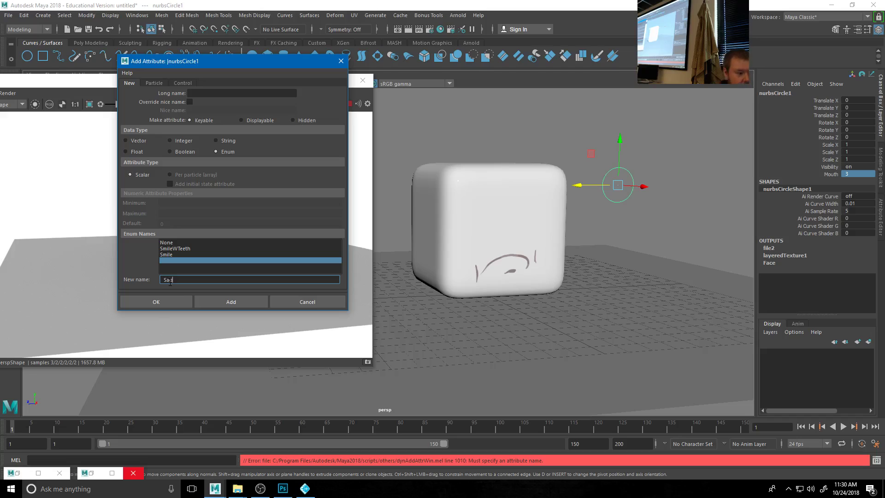
type("Sad")
key("Return")
mouse_move(237, 489)
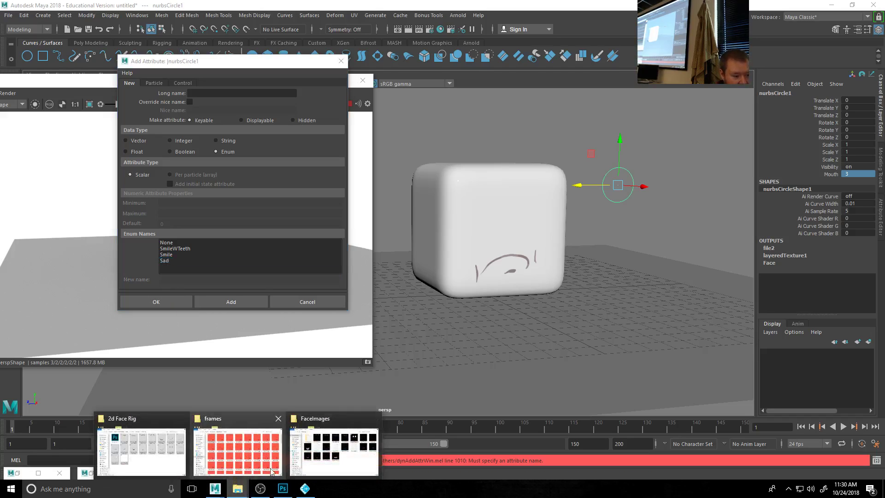
left_click(176, 457)
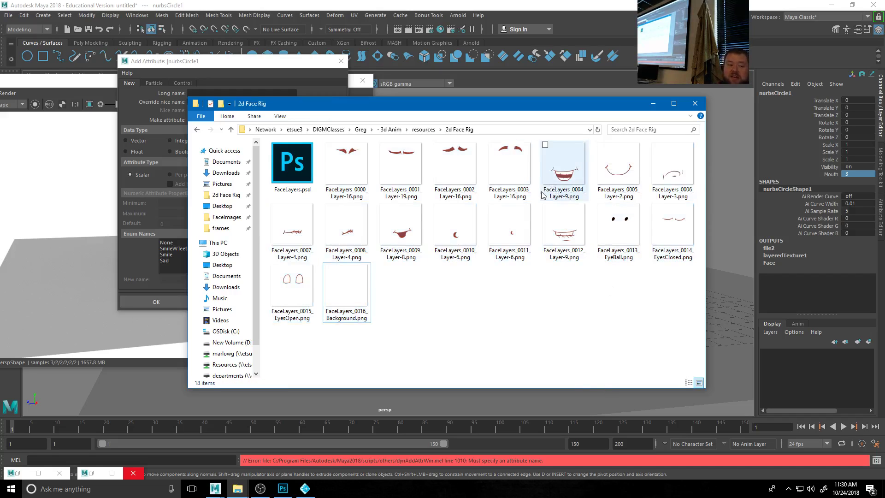
left_click(237, 489)
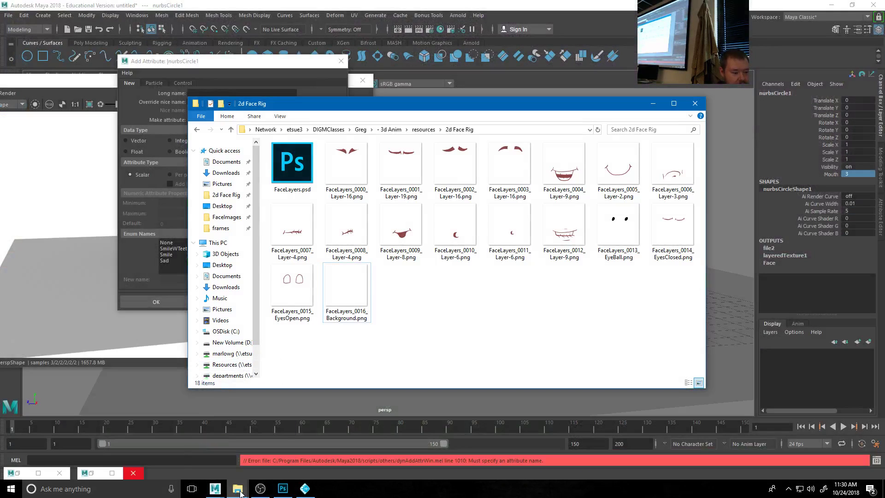
left_click(310, 459)
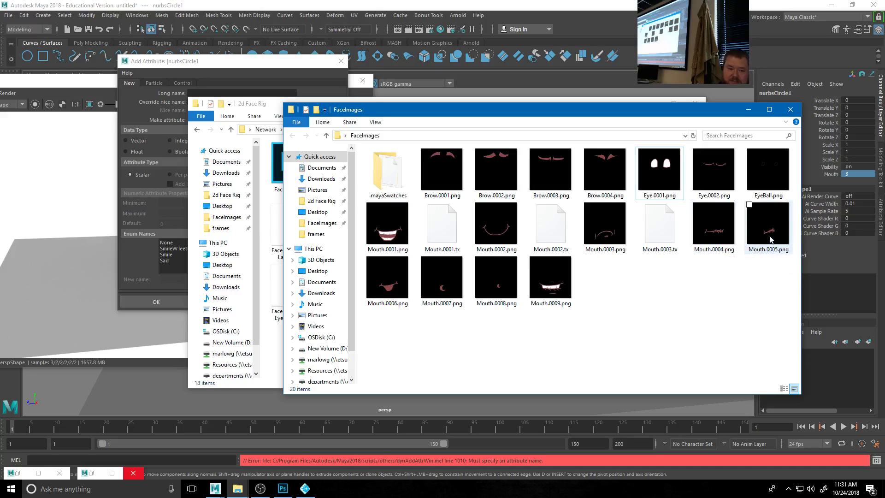
- Add M and P after Sad, checking the mouth images in the FaceImages folder
left_click(210, 69)
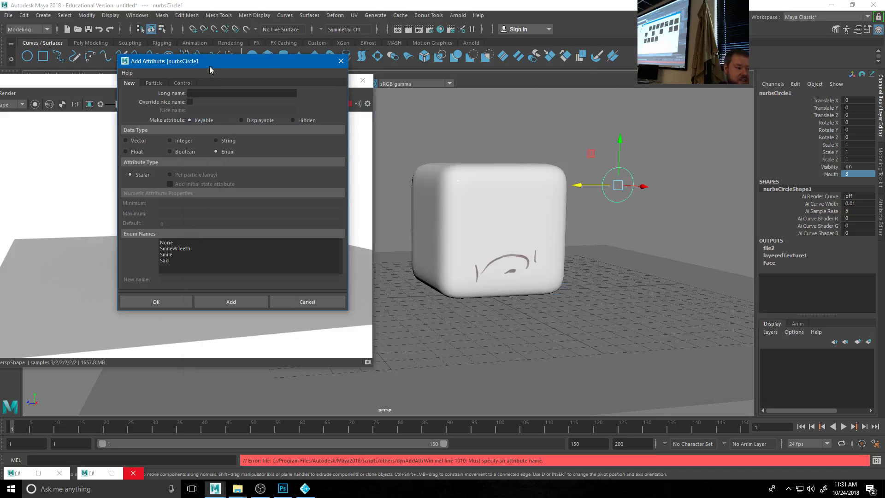
left_click(168, 266)
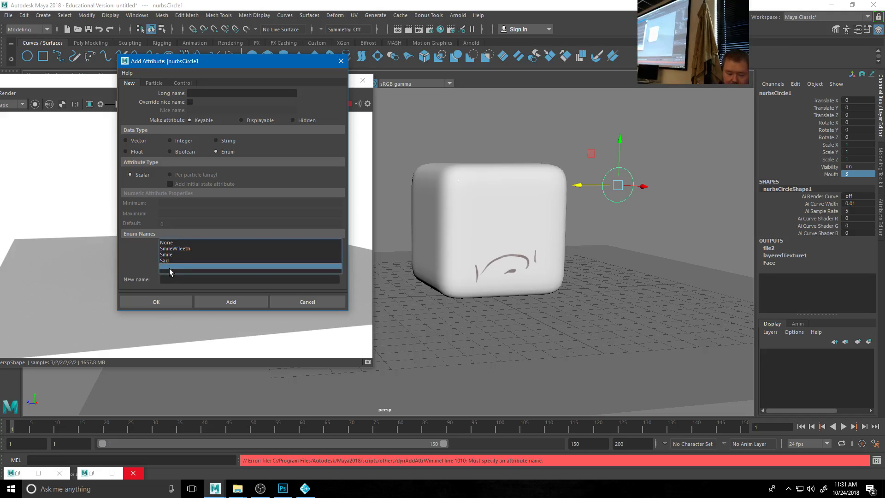
left_click(172, 280)
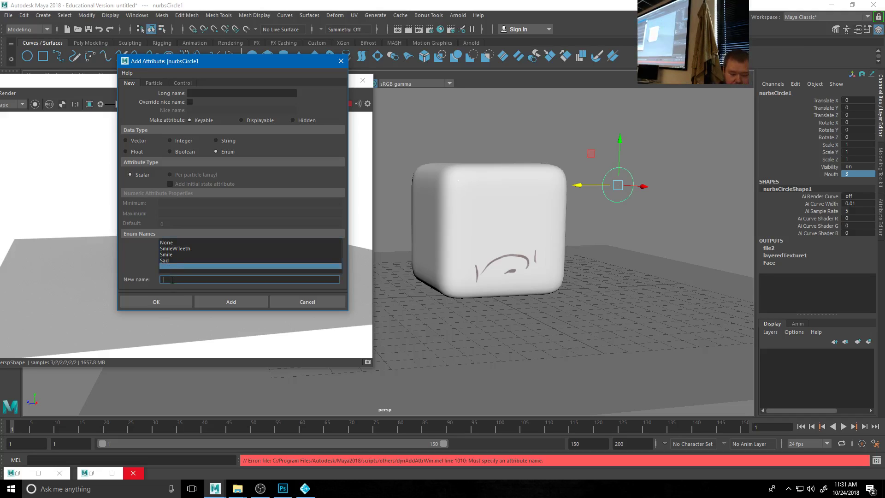
type("M")
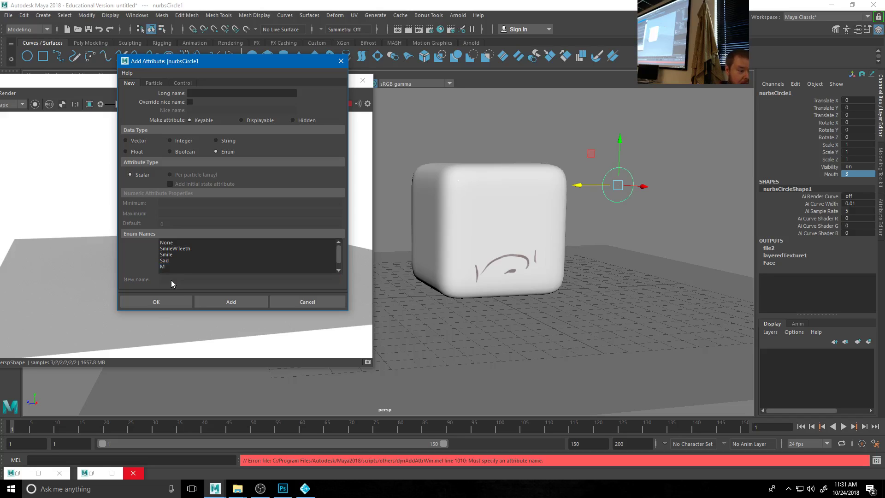
key("Return")
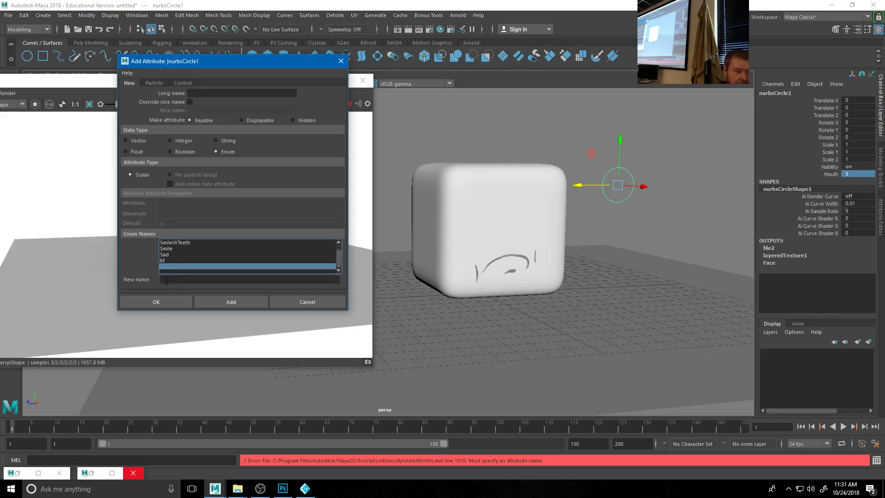
left_click(164, 279)
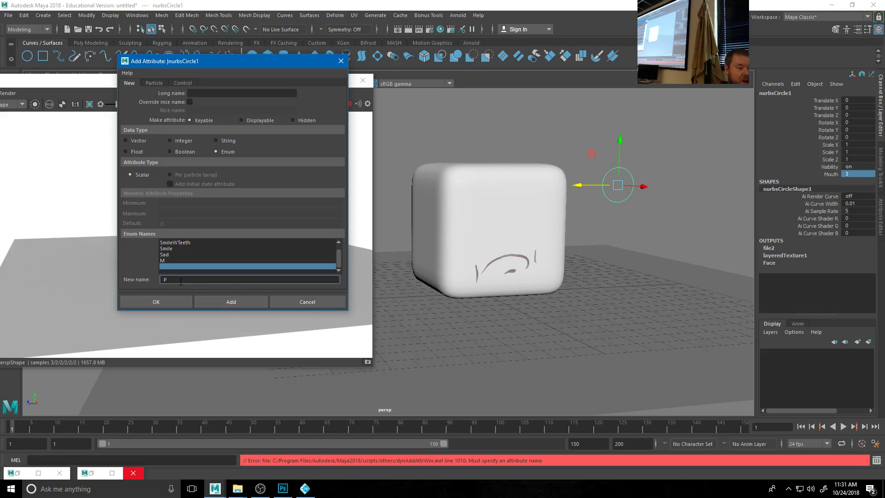
key("Return")
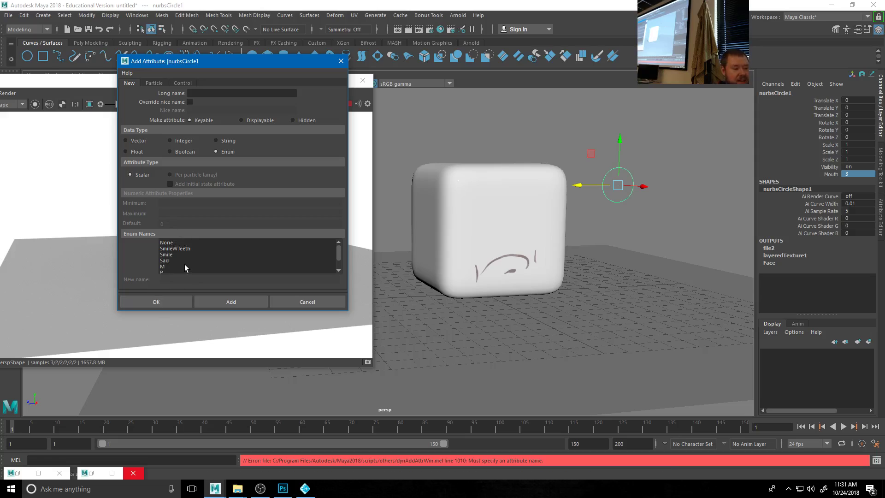
scroll(178, 270, "down", 1)
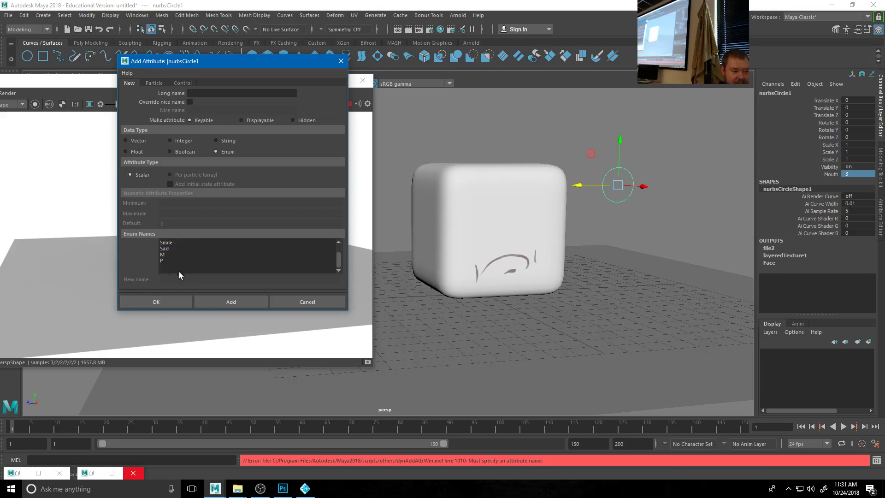
left_click(238, 489)
left_click(342, 452)
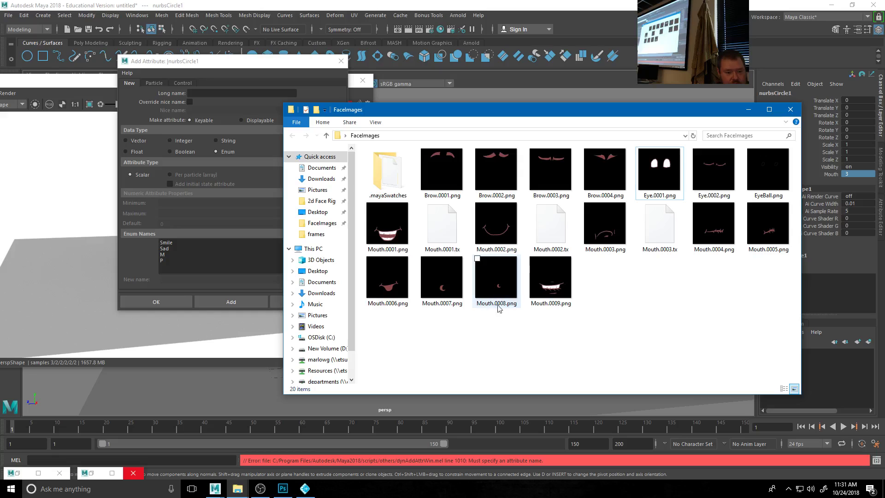
- Add O1, O2, O3 and F as further enum entries
left_click(164, 268)
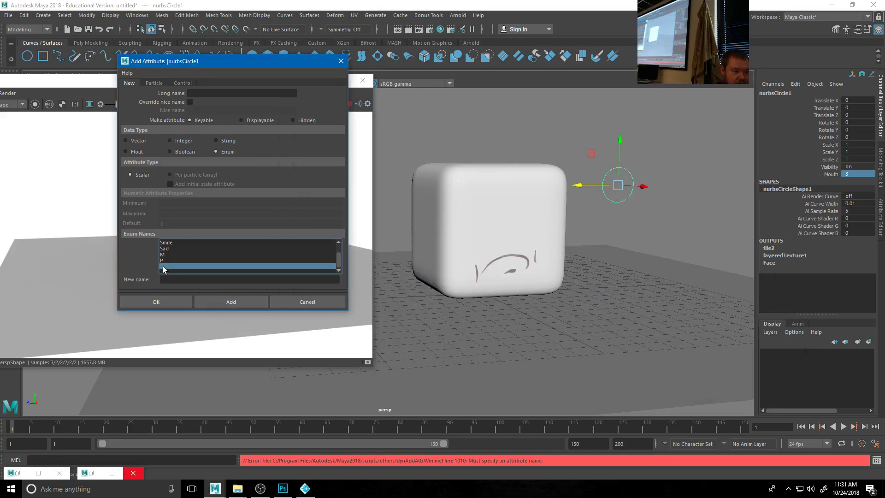
left_click(169, 280)
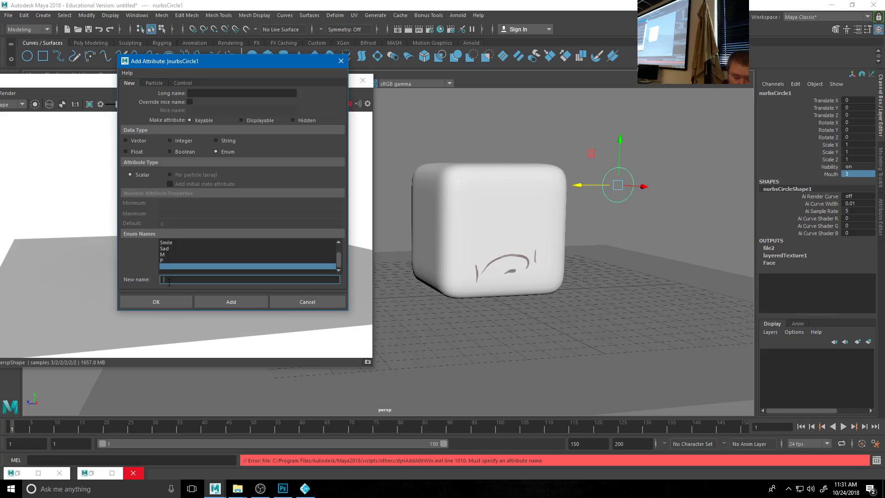
key("Return")
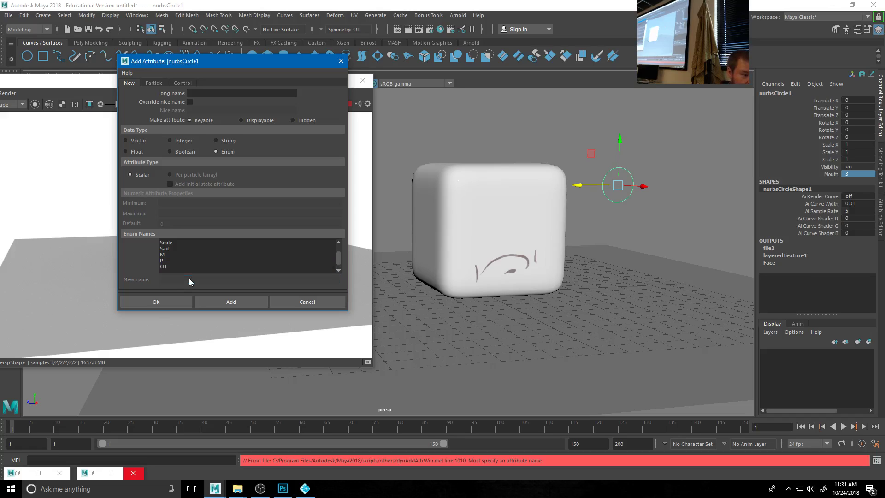
left_click(173, 271)
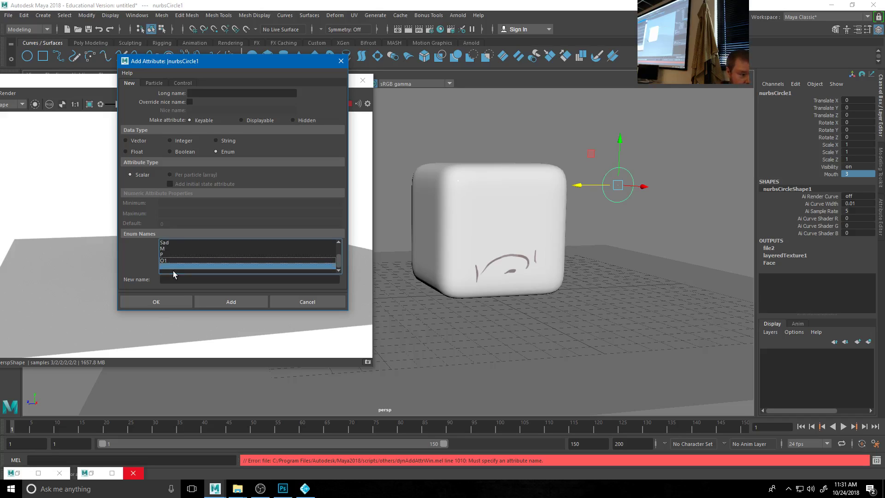
left_click(175, 281)
type("O")
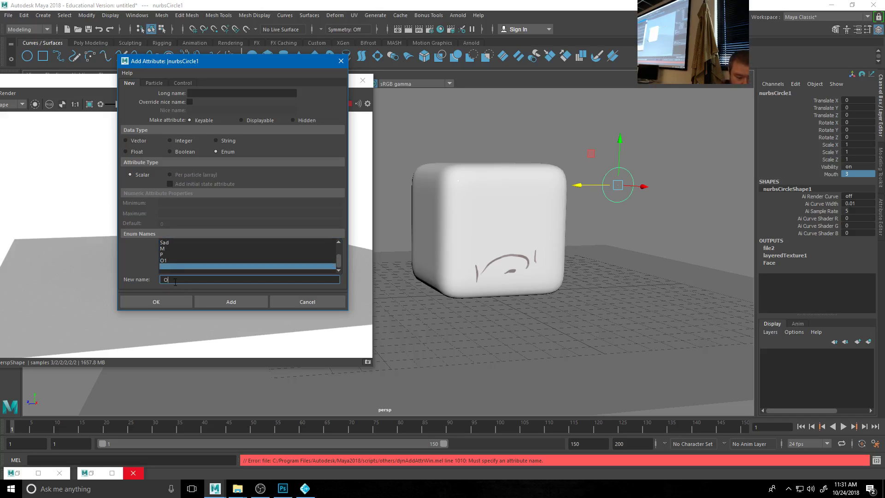
type("2")
left_click(165, 269)
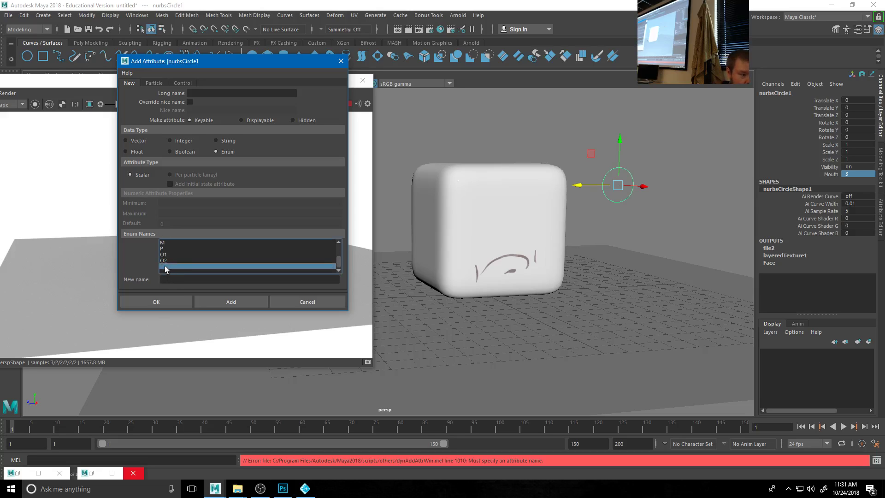
left_click(169, 280)
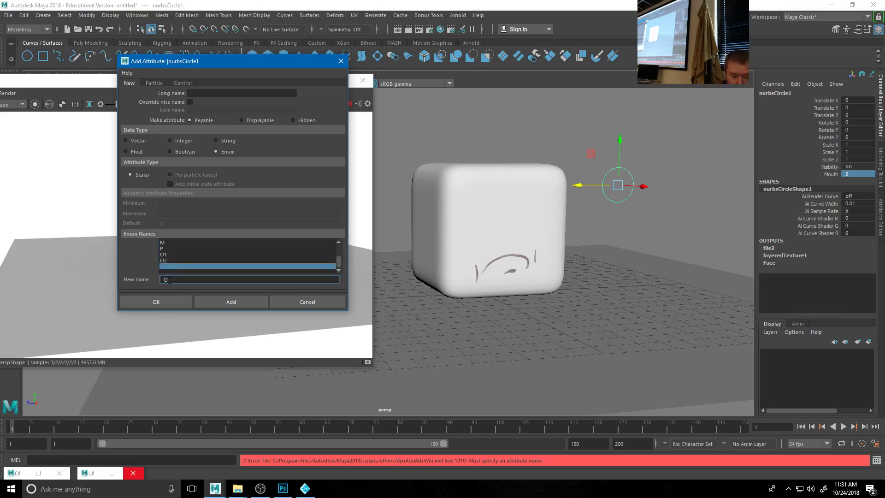
type("O3")
key("Return")
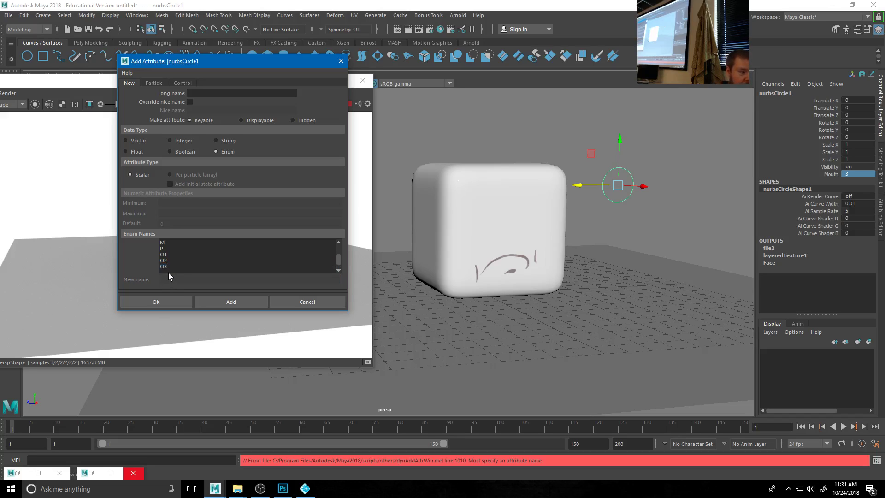
left_click(167, 272)
left_click(174, 279)
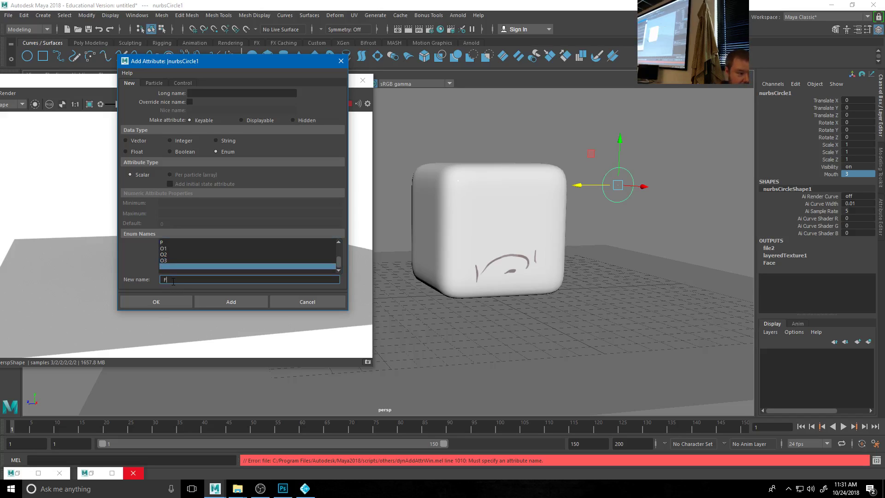
type("F")
key("Return")
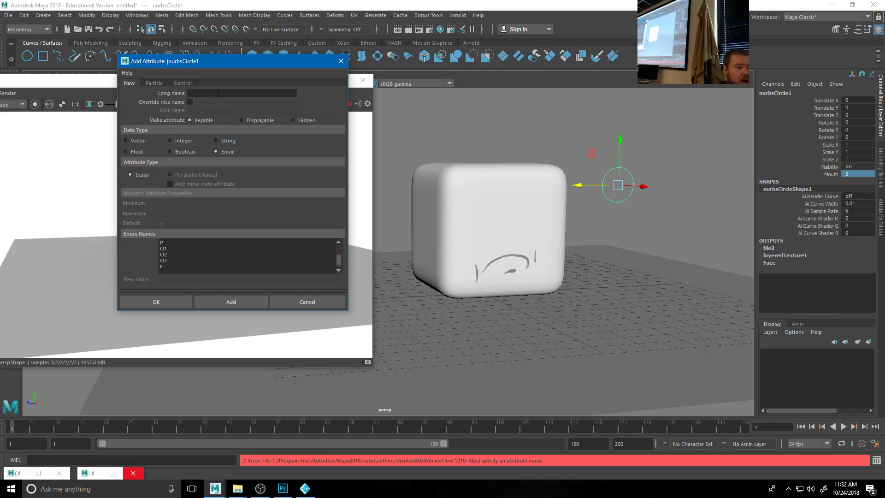
- Create the enum attribute with Long name MouthAlso and check its dropdown, leaving it at None
left_click(218, 94)
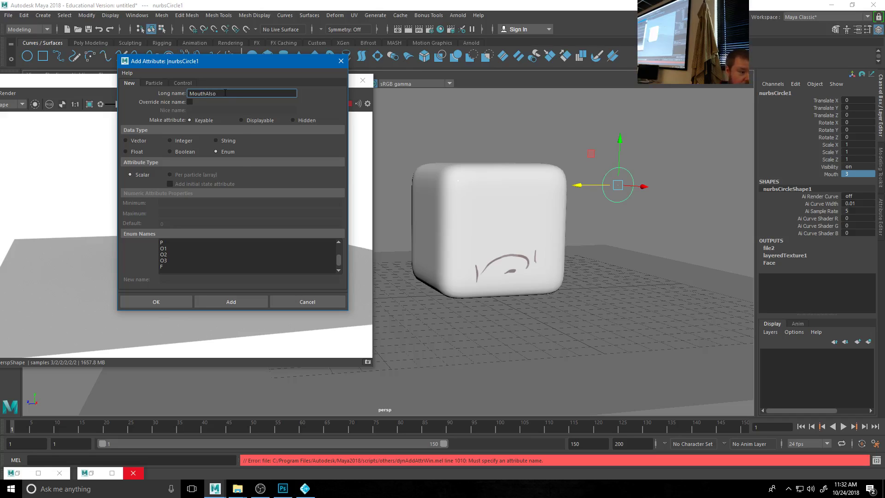
left_click(156, 302)
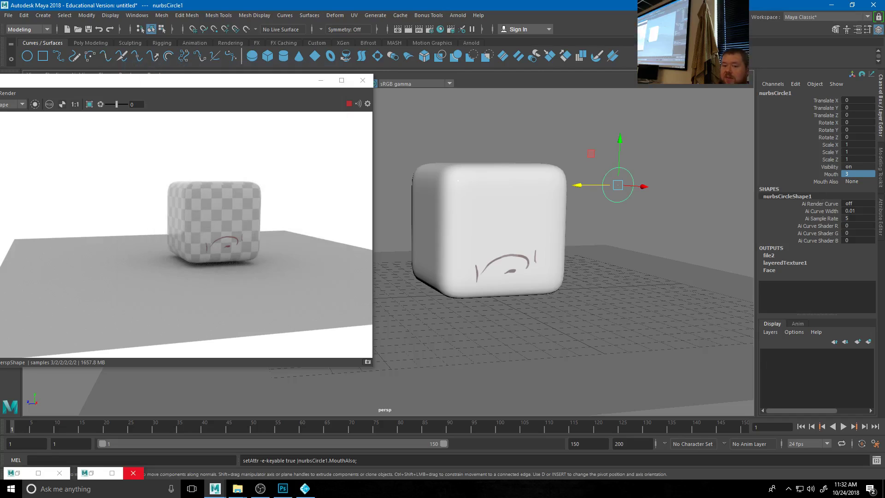
left_click(867, 182)
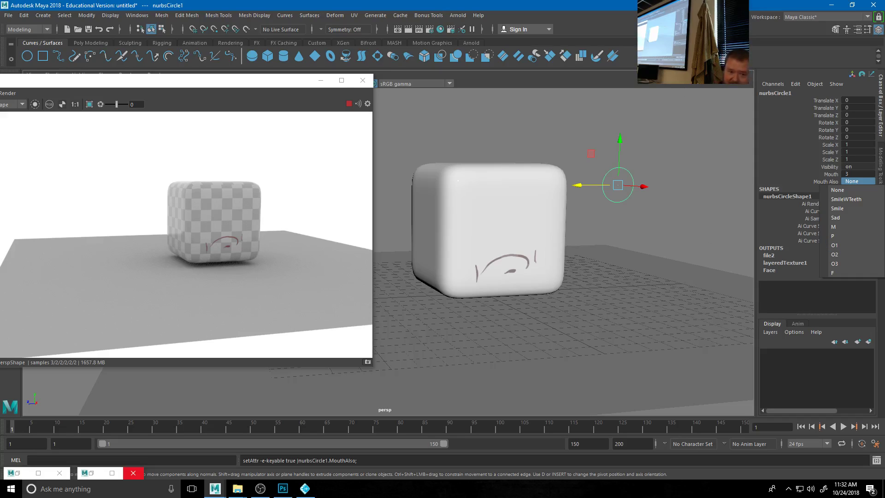
left_click(359, 81)
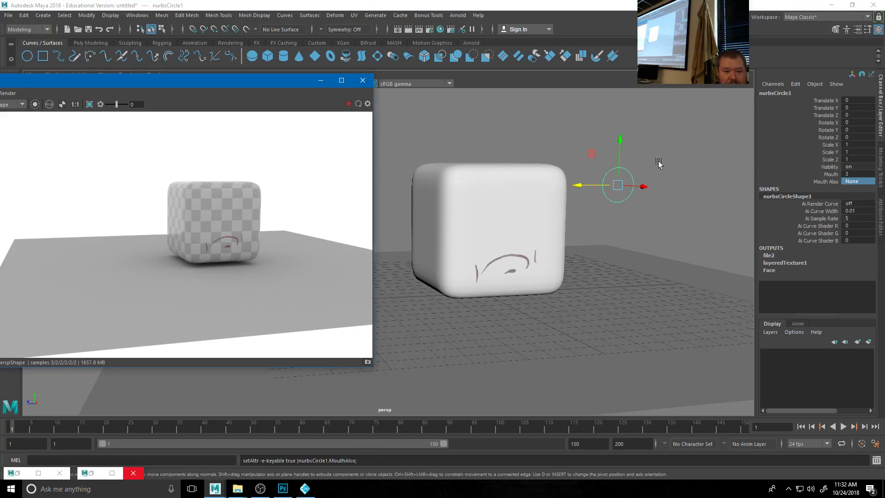
- Open the Connection Editor and load the Mouth.0001.png file node (file2) on the right
left_click(137, 15)
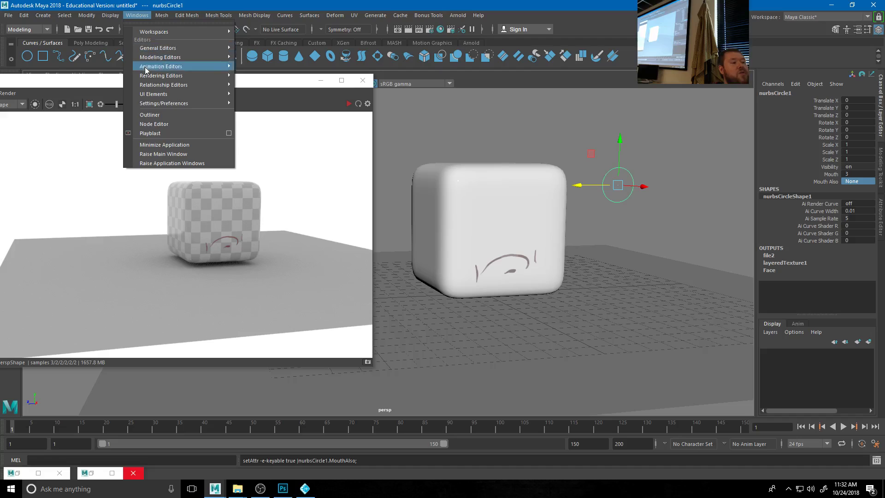
mouse_move(212, 48)
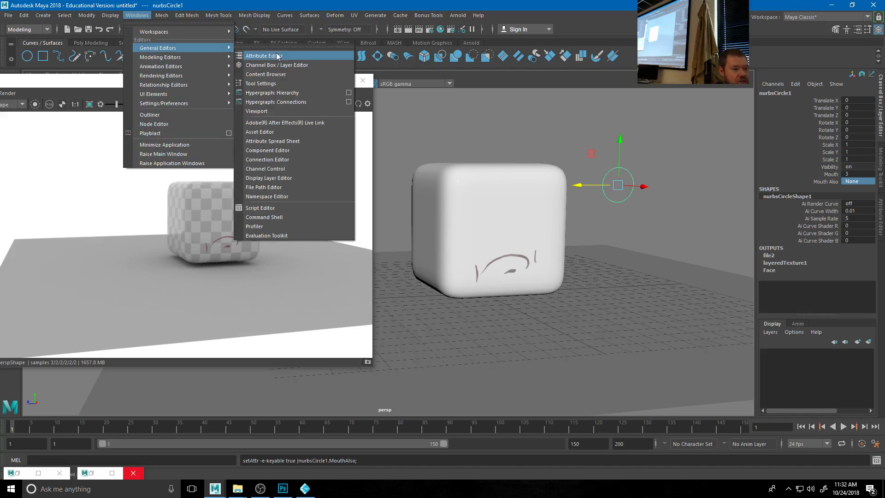
left_click(261, 160)
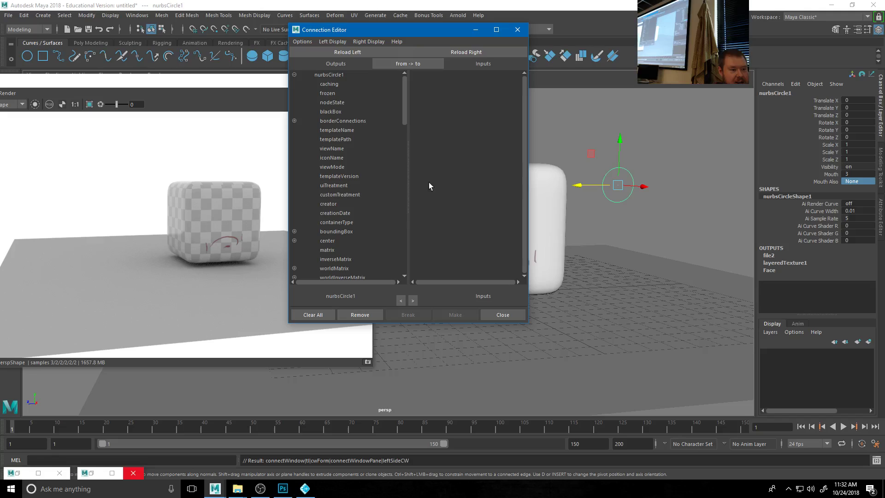
scroll(345, 155, "down", 15)
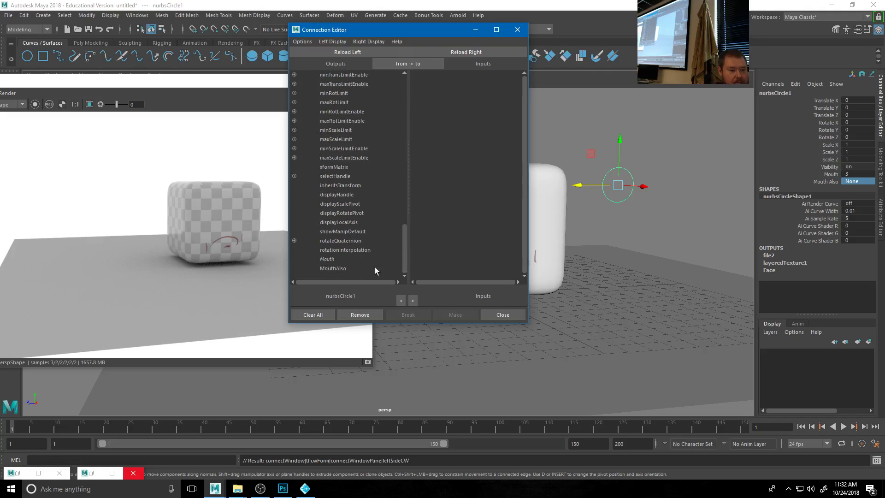
left_click(556, 247)
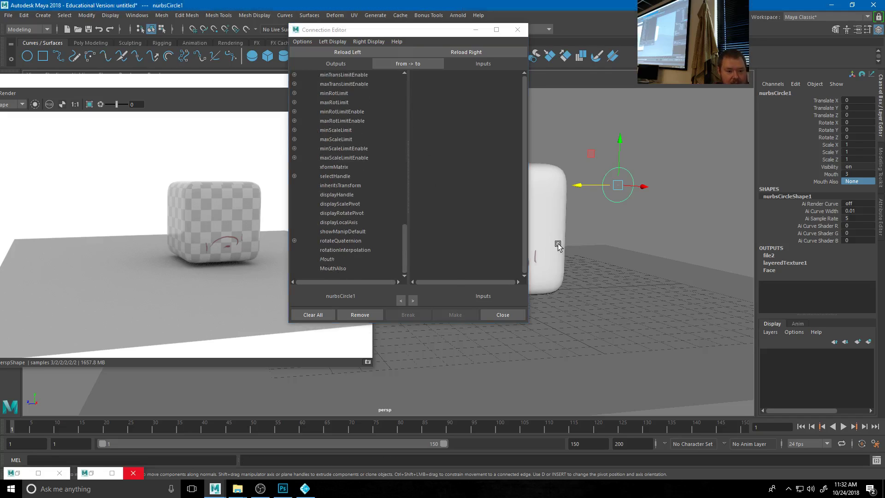
left_click(91, 474)
left_click(211, 278)
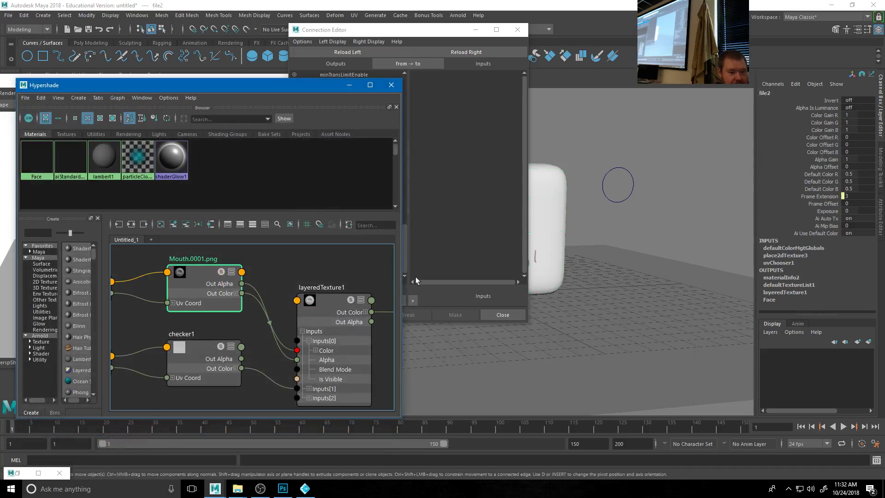
left_click(412, 30)
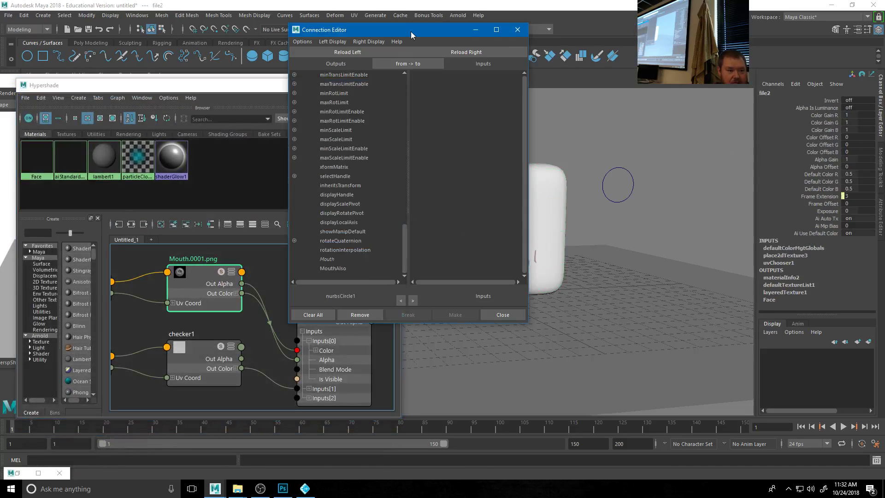
left_click(479, 54)
- Disconnect Mouth from frameExtension and connect MouthAlso to it instead
left_click(328, 260)
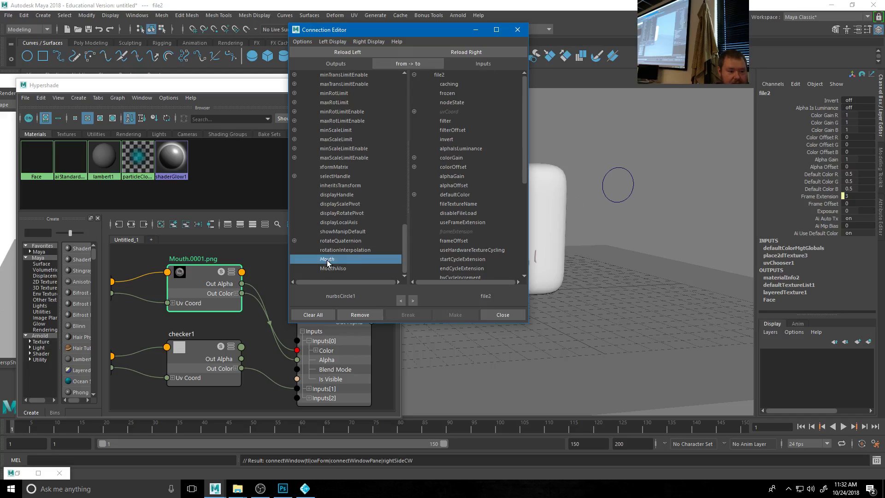
left_click(458, 232)
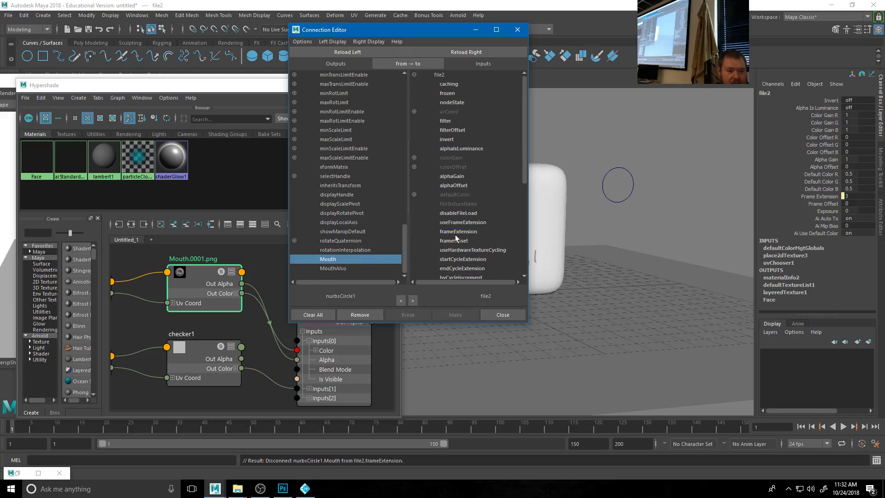
left_click(334, 269)
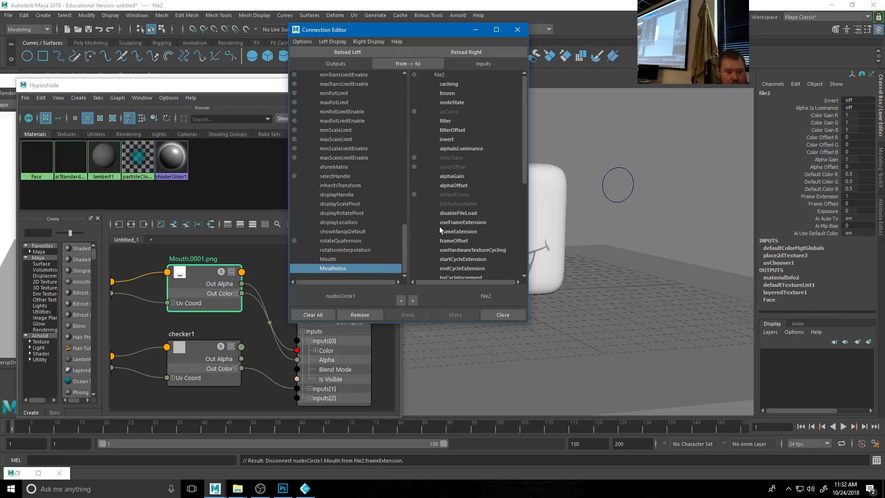
left_click(461, 234)
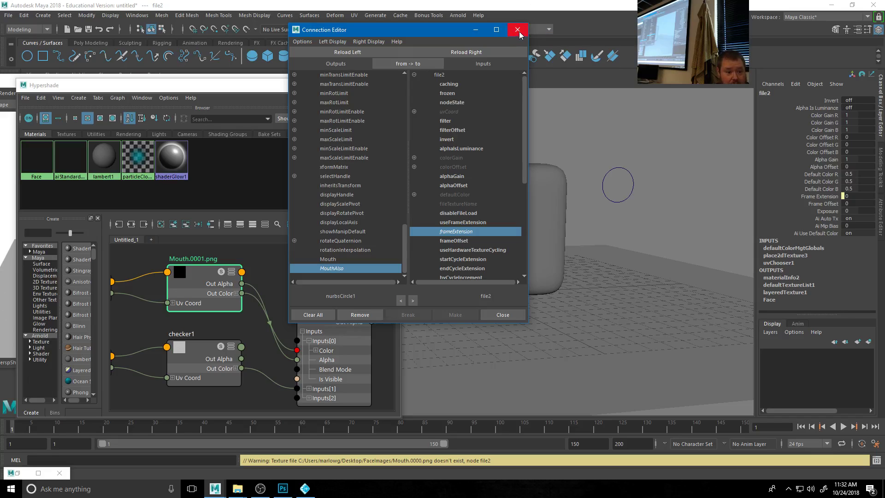
left_click(502, 313)
- Set the circle's Mouth Also to SmileWTeeth, then to Smile
left_click(631, 199)
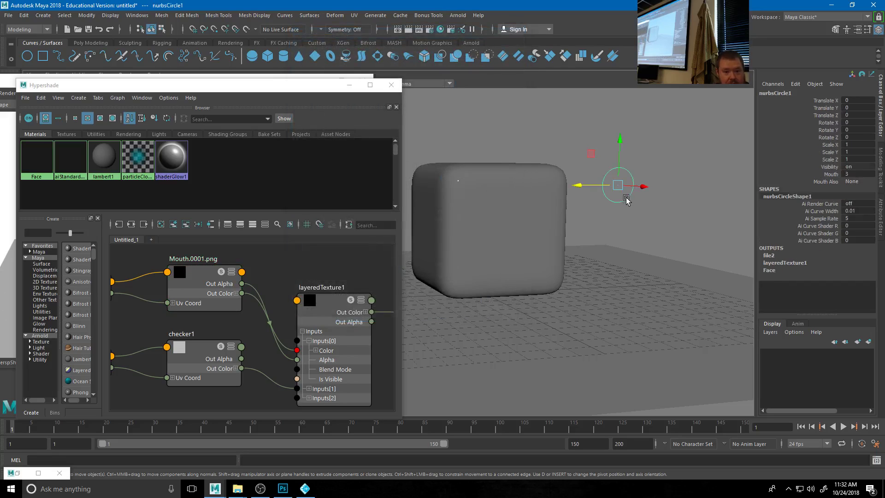
left_click(856, 183)
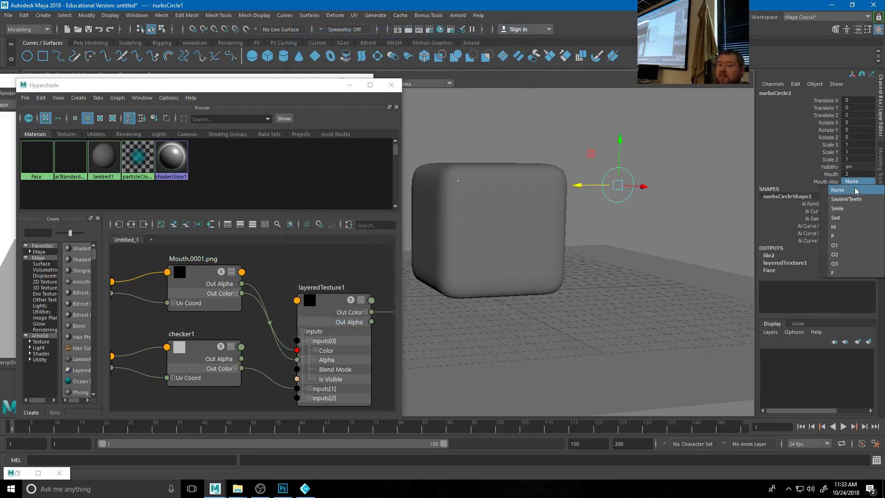
left_click(855, 199)
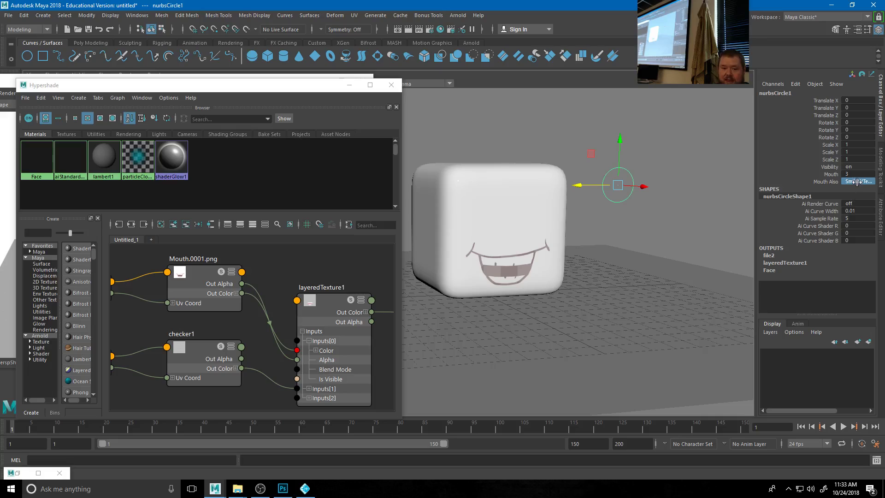
left_click(856, 181)
left_click(854, 193)
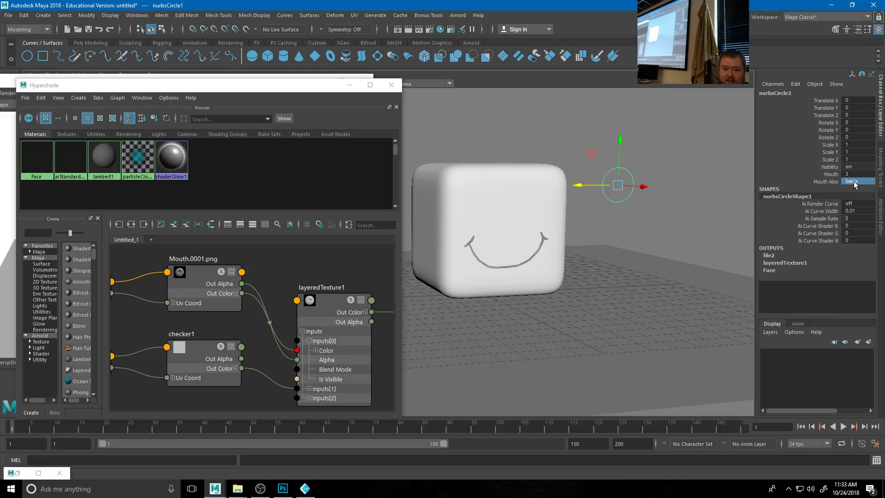
- Cycle Mouth Also through Sad and M, then close Hypershade
left_click(854, 182)
left_click(854, 214)
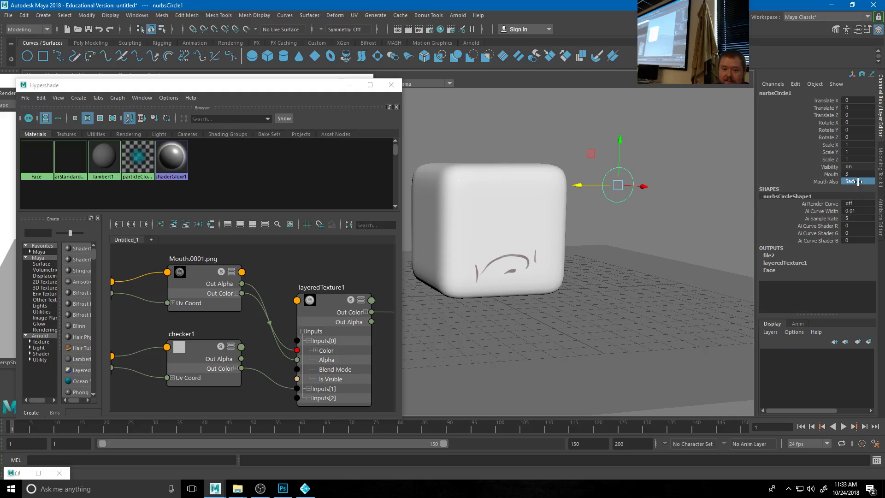
left_click(855, 182)
left_click(854, 224)
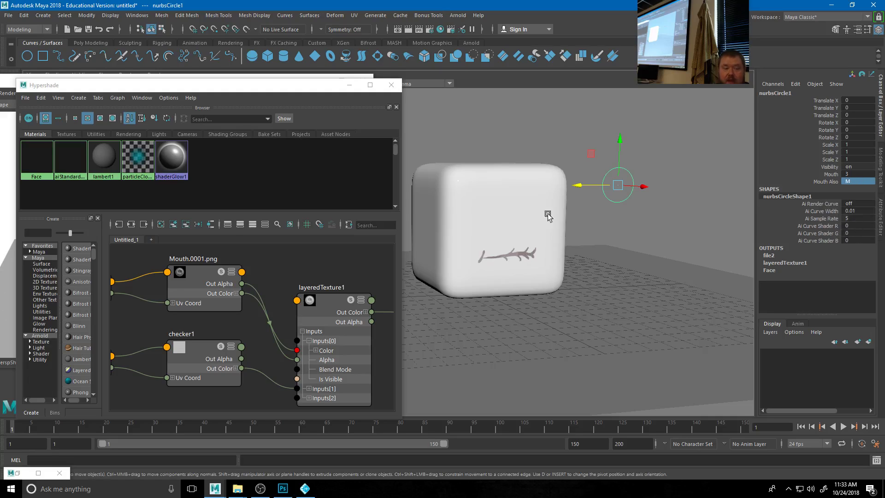
left_click(399, 92)
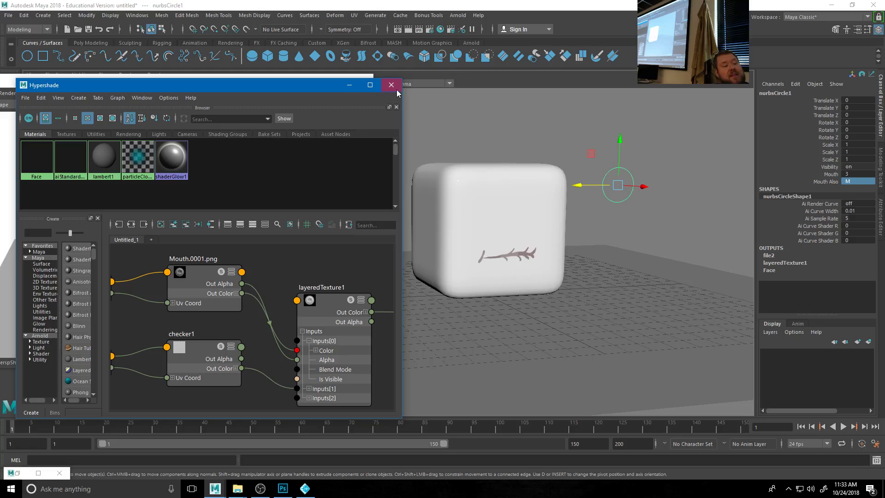
left_click(397, 91)
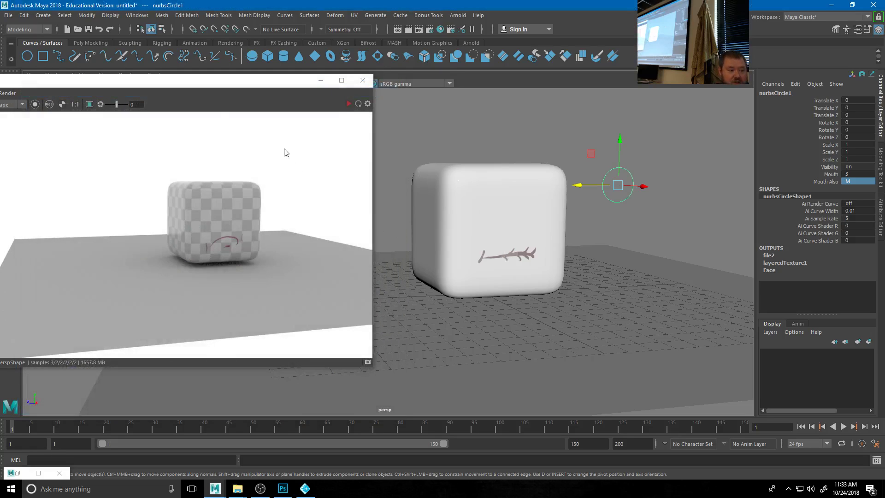
- Re-render in Arnold RenderView with Mouth Also back on Smile, then minimize RenderView
left_click_drag(191, 87, 253, 70)
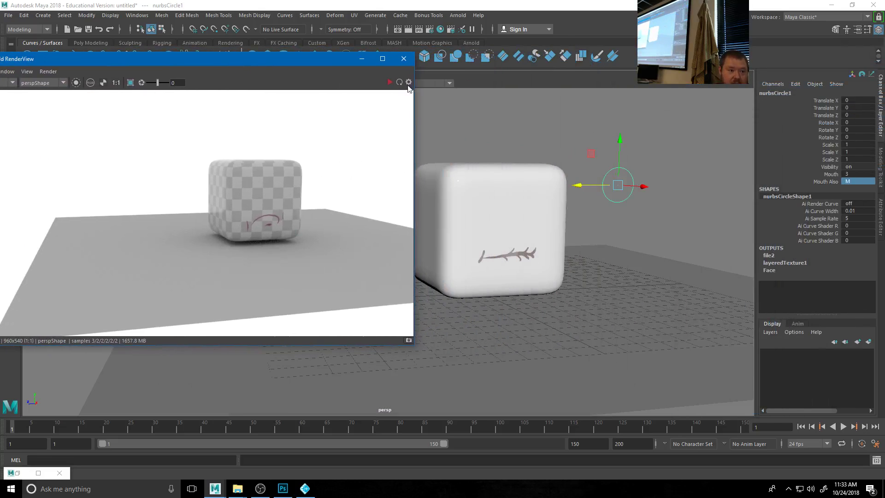
left_click(390, 83)
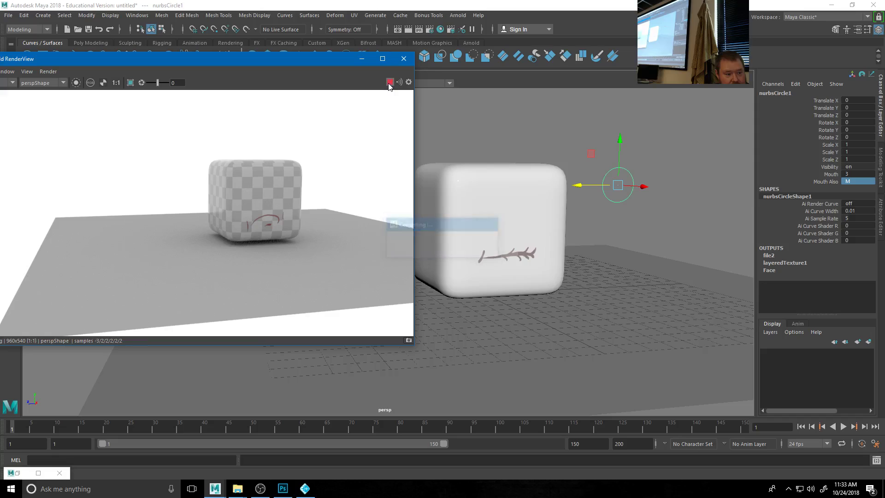
left_click(849, 182)
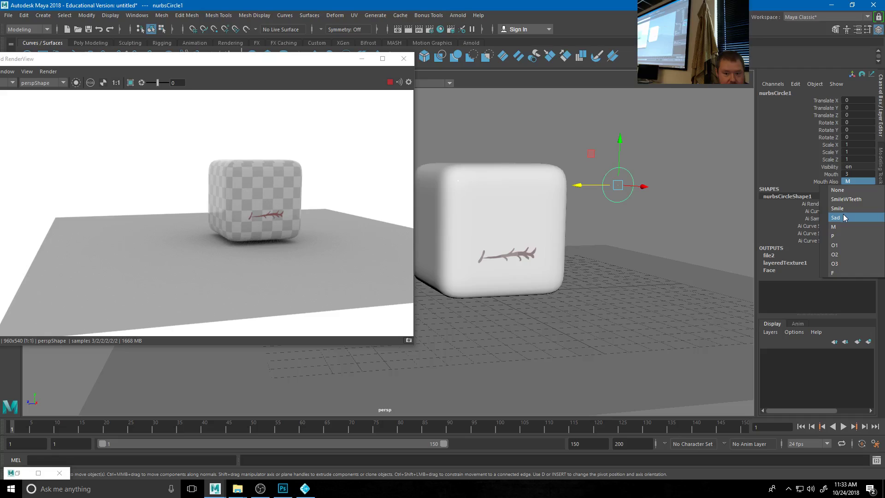
left_click(843, 209)
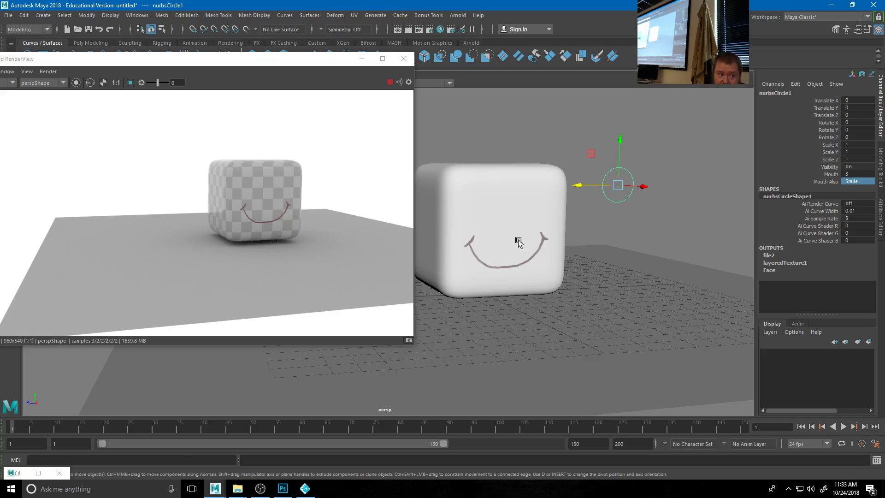
left_click(391, 82)
left_click(363, 59)
left_click(504, 203)
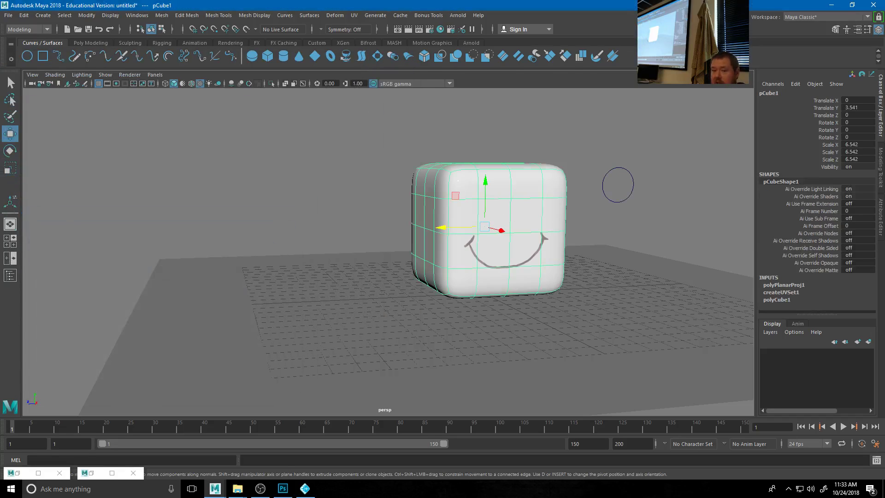
- Try removing the Mouth attribute from the circle via the Channel Box menu
left_click(625, 199)
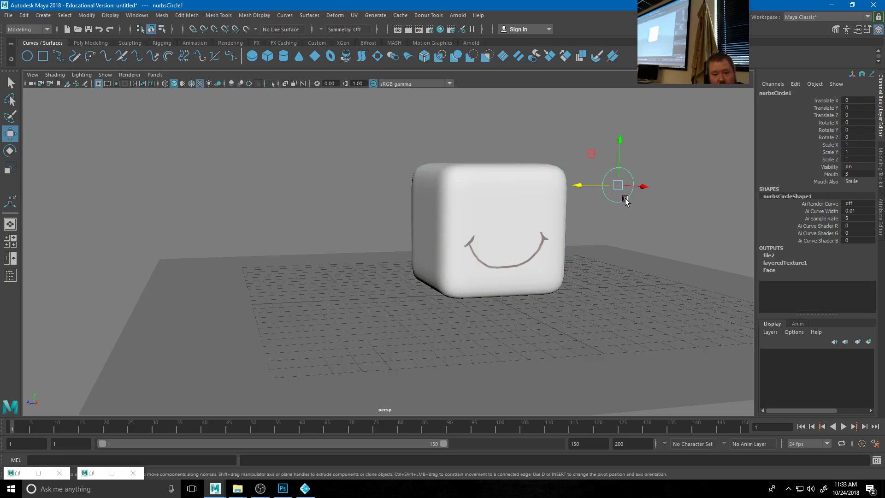
left_click(832, 174)
right_click(833, 174)
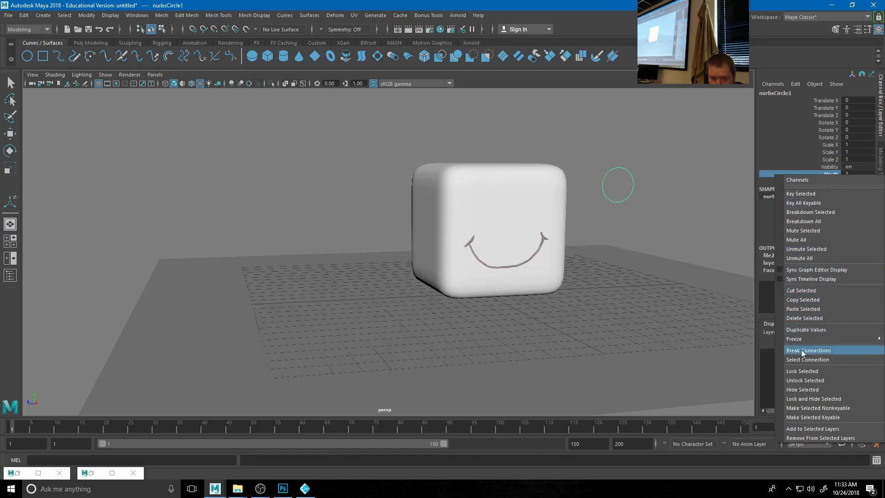
left_click(807, 319)
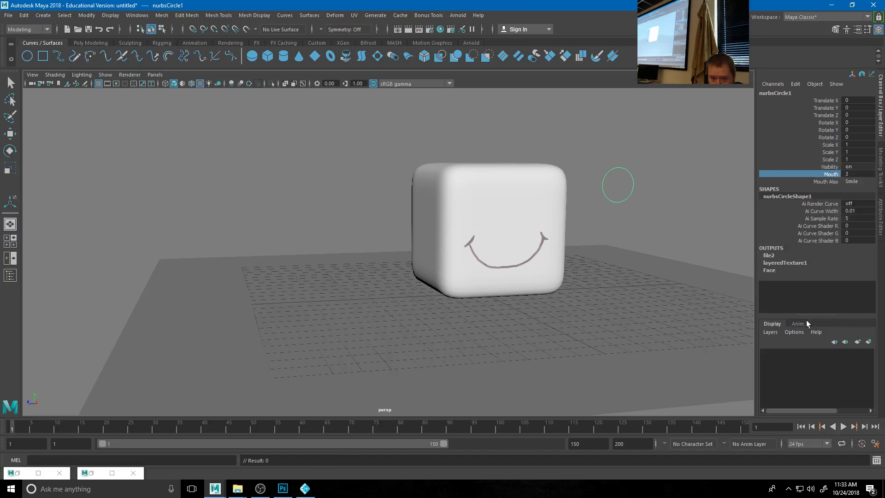
- Delete the Mouth attribute in Delete Attribute, close it, and select the cube
left_click(87, 15)
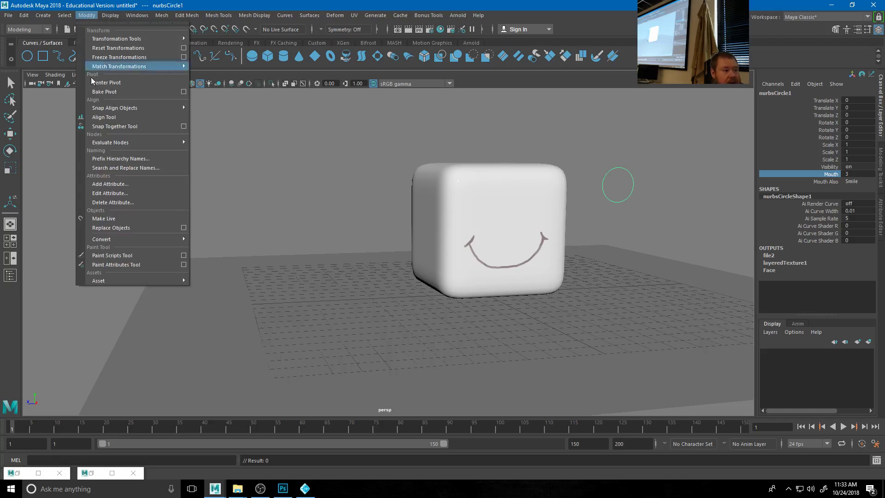
left_click(112, 204)
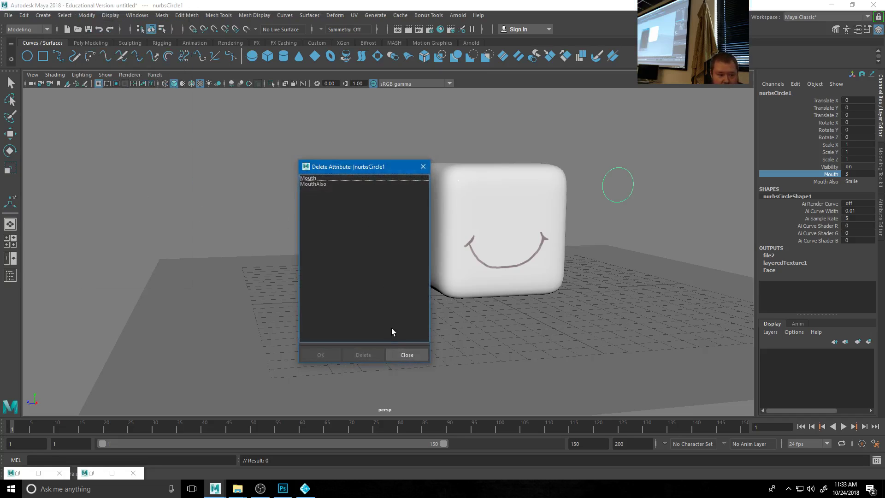
left_click(311, 179)
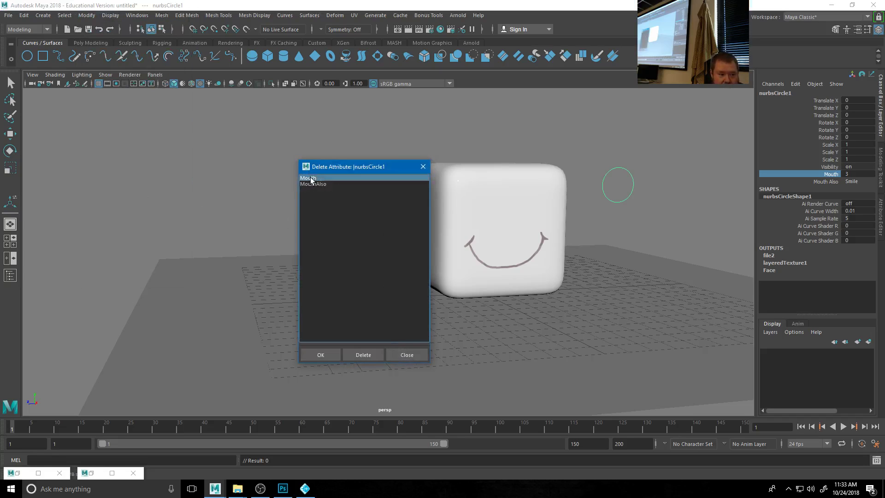
left_click(363, 355)
key("w")
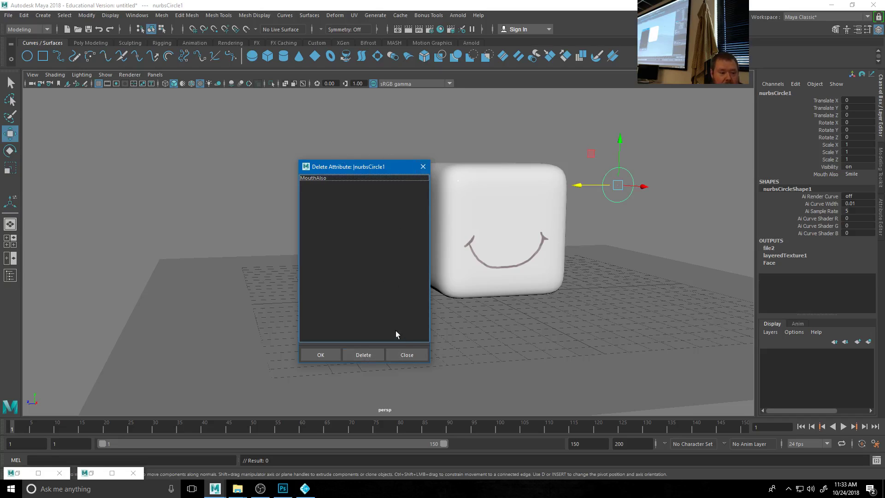
left_click(408, 355)
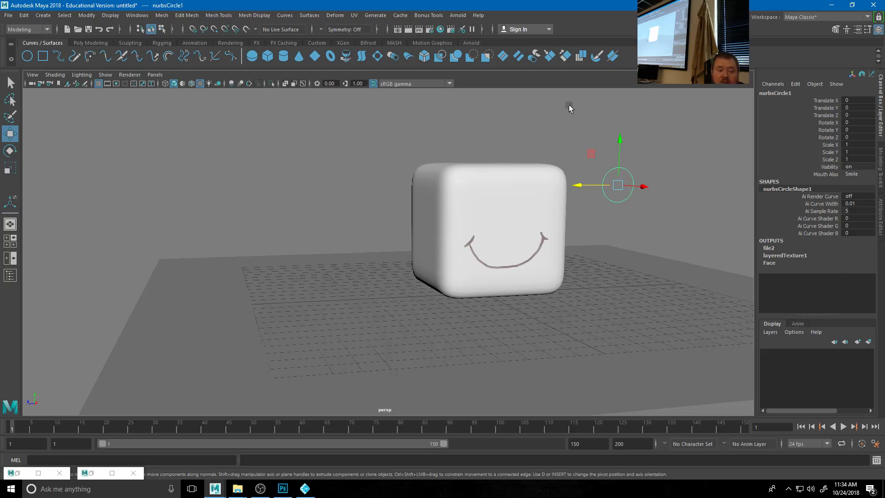
left_click(524, 211)
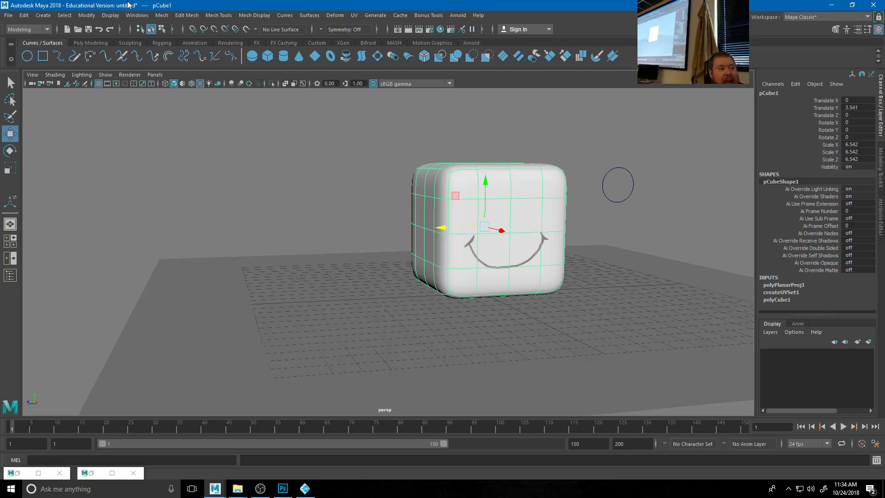
- Restore the Arnold RenderView and Expression Editor, moving the Expression Editor off the cube
left_click(91, 474)
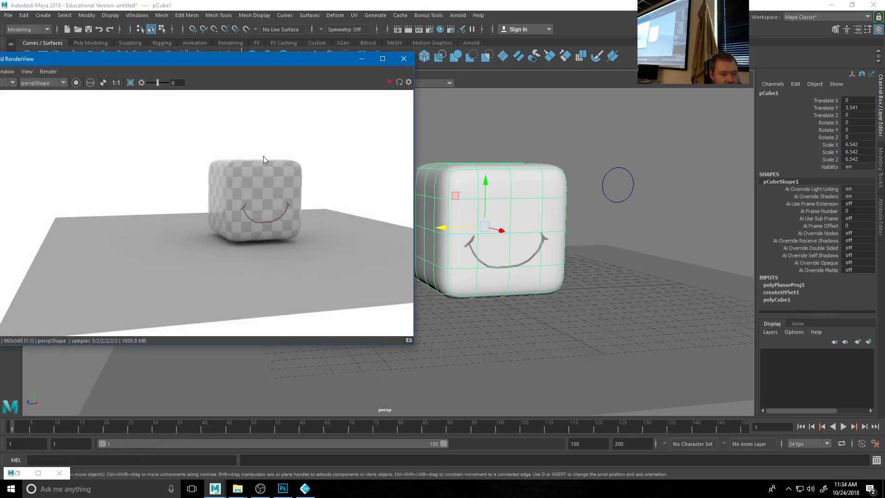
left_click(17, 473)
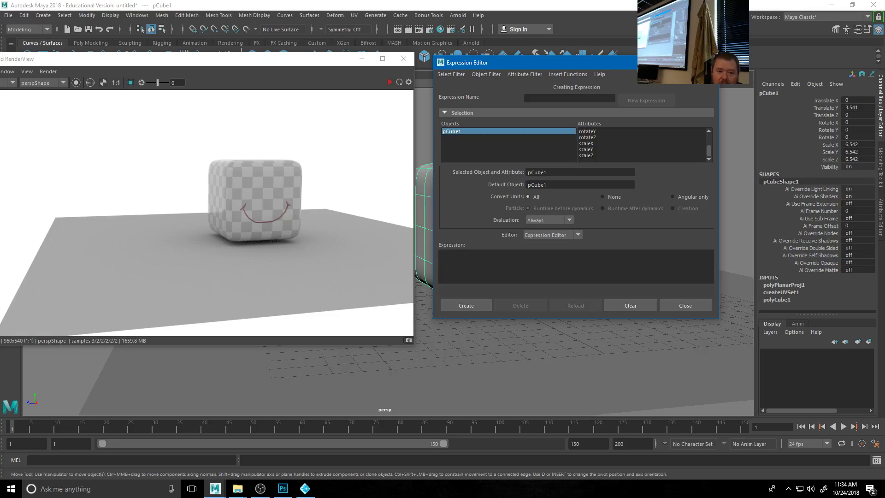
left_click_drag(627, 66, 298, 82)
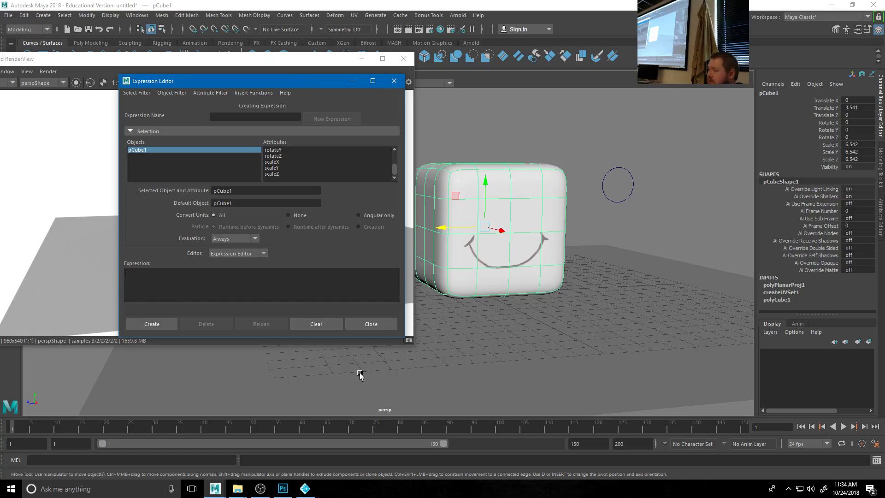
left_click(533, 248)
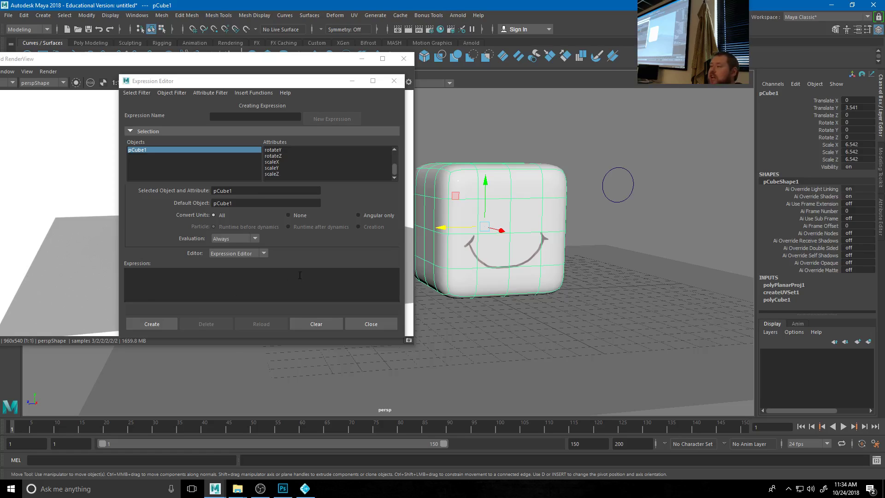
- Select nurbsCircle1's MouthAlso attribute in the Expression Editor, then close it without creating an expression
left_click(609, 200)
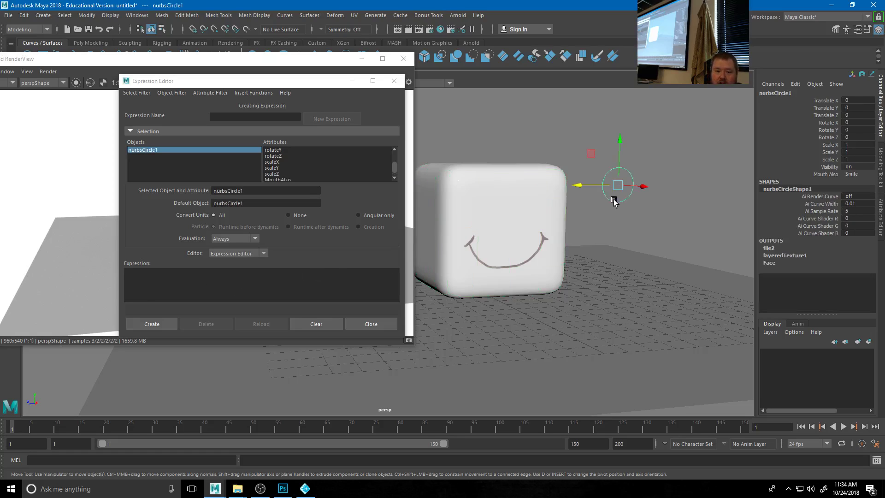
left_click(827, 175)
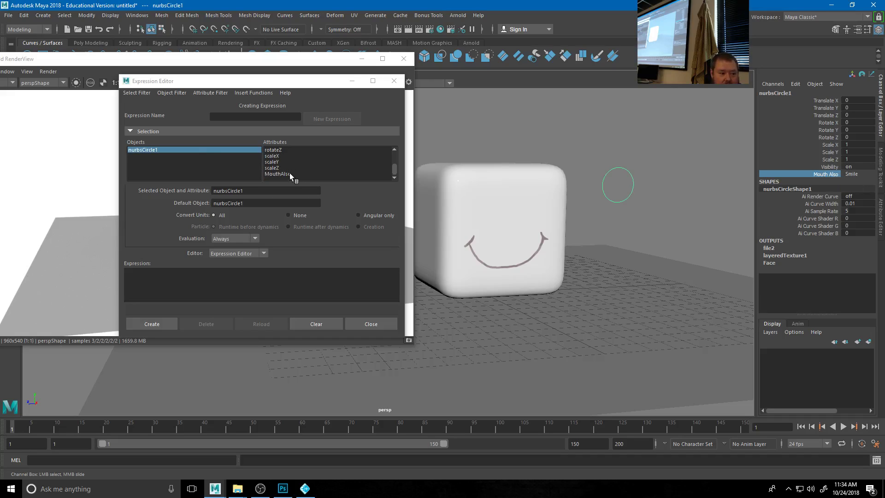
left_click(289, 174)
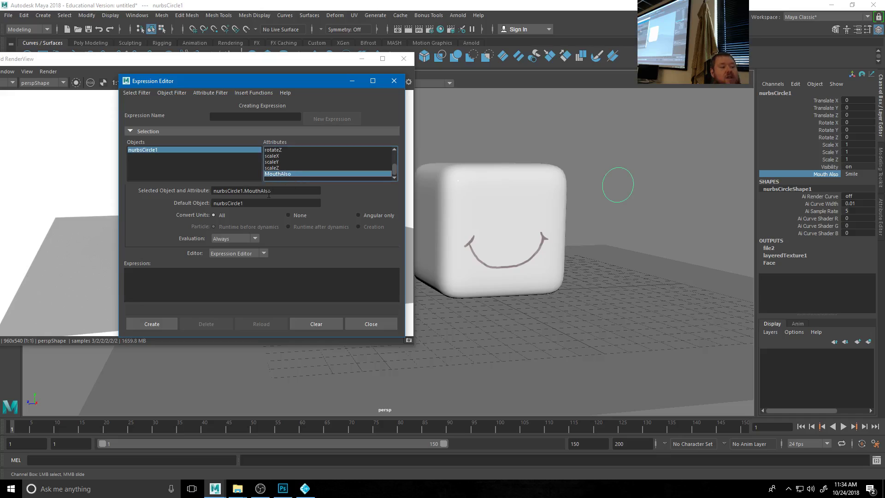
triple_click(280, 191)
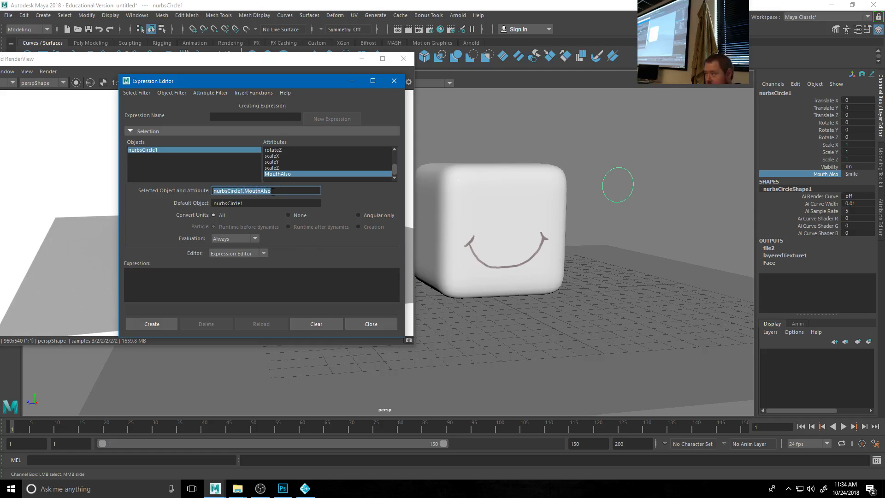
left_click(394, 81)
left_click(534, 234)
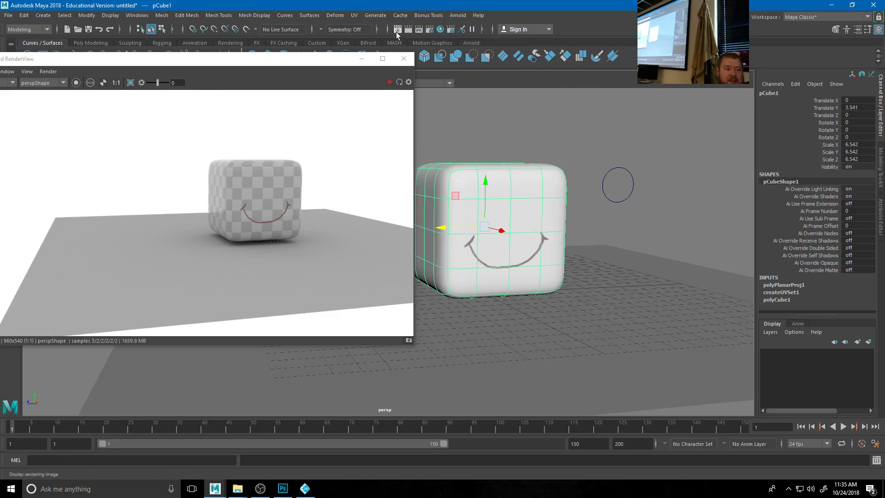
- Graph the Face material's shading network in Hypershade
left_click(441, 30)
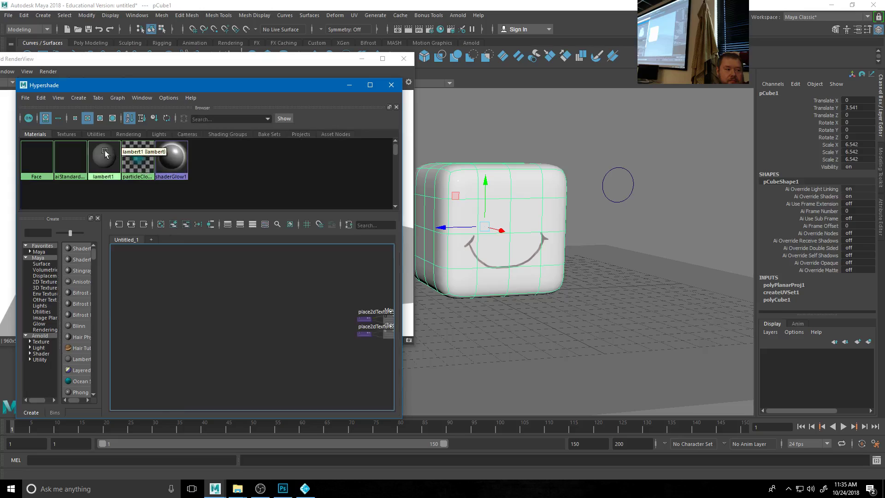
right_click_drag(82, 158, 80, 182)
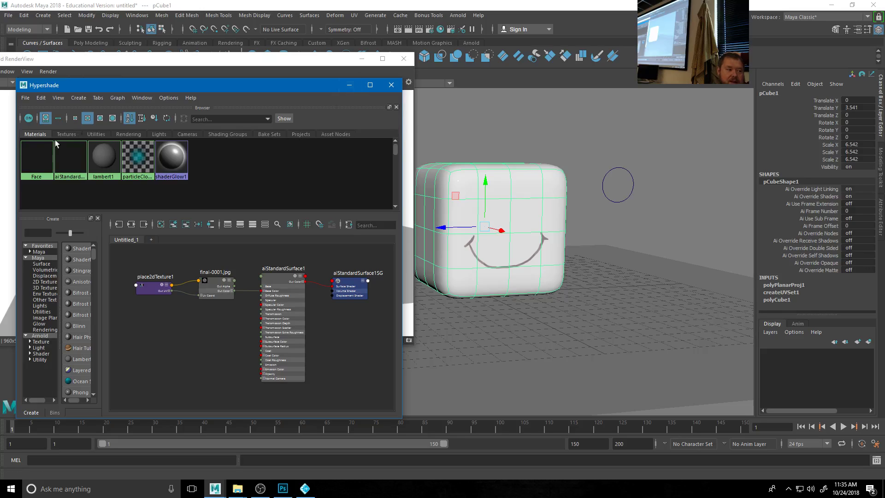
left_click(42, 163)
right_click(80, 163)
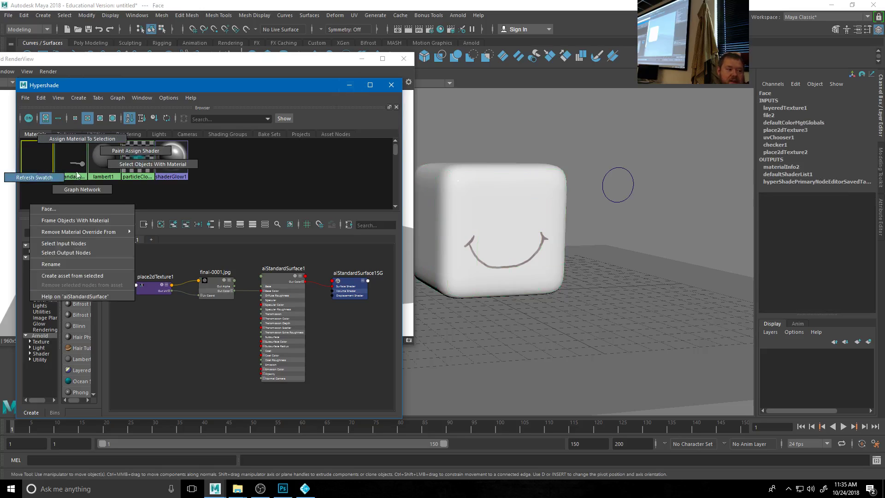
right_click_drag(77, 174, 87, 188)
left_click_drag(279, 88, 489, 82)
- In layeredTexture1's Attribute Editor, drag the green layer to first position
left_click(455, 287)
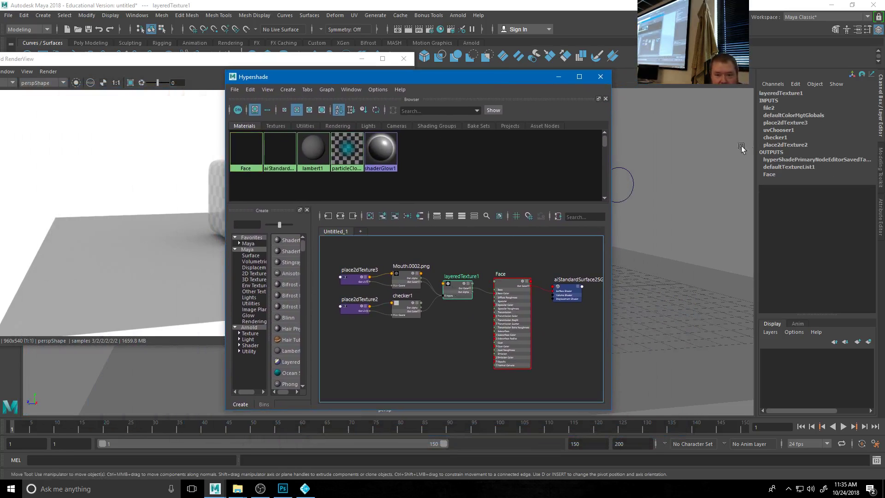
left_click(879, 207)
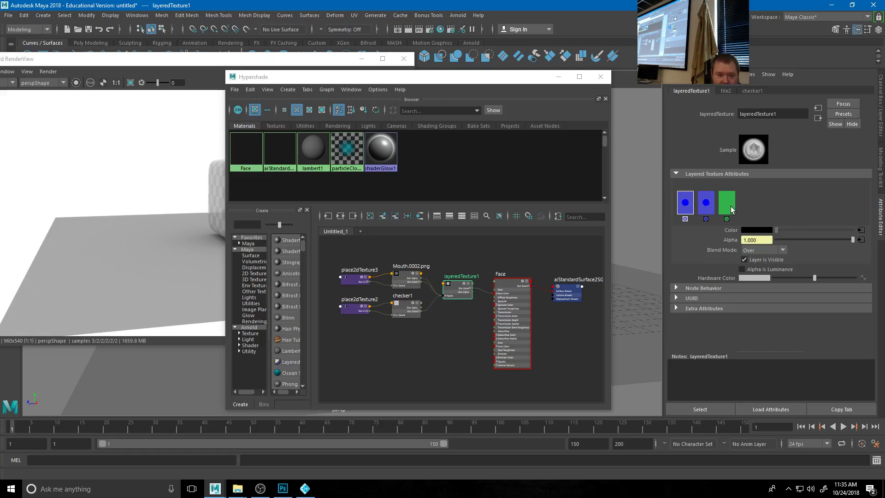
left_click(730, 208)
middle_click_drag(731, 206, 674, 206)
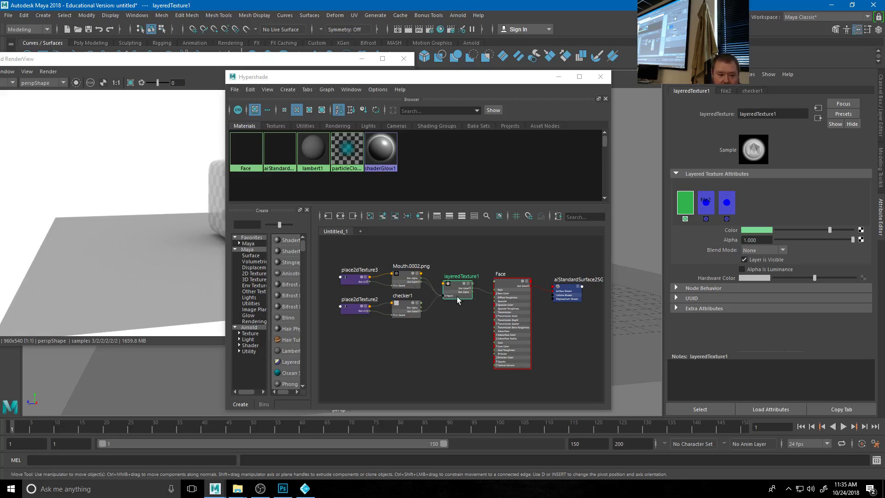
left_click(864, 234)
- Create a file3 texture for the first layer's colour loading EyeBall.png
left_click(479, 157)
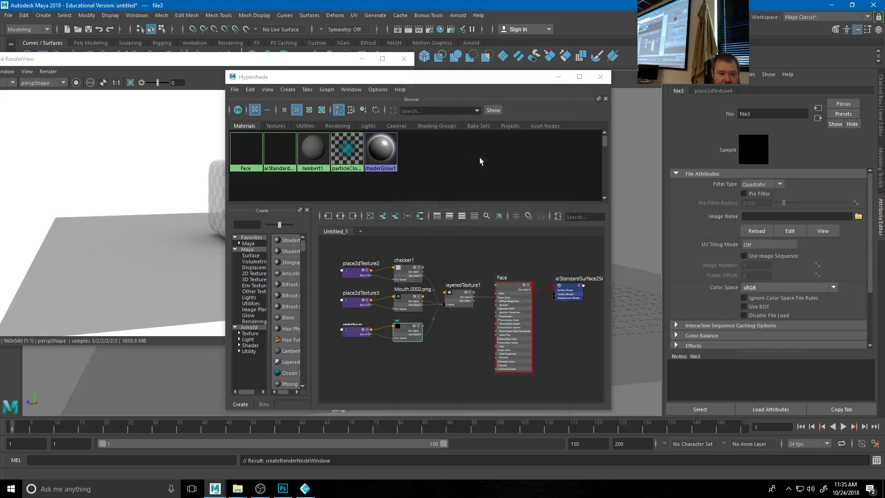
left_click(859, 216)
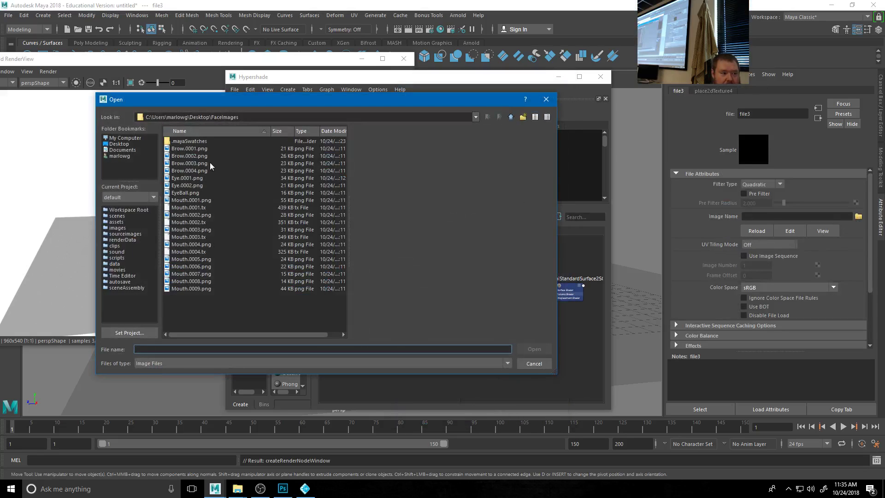
left_click(185, 194)
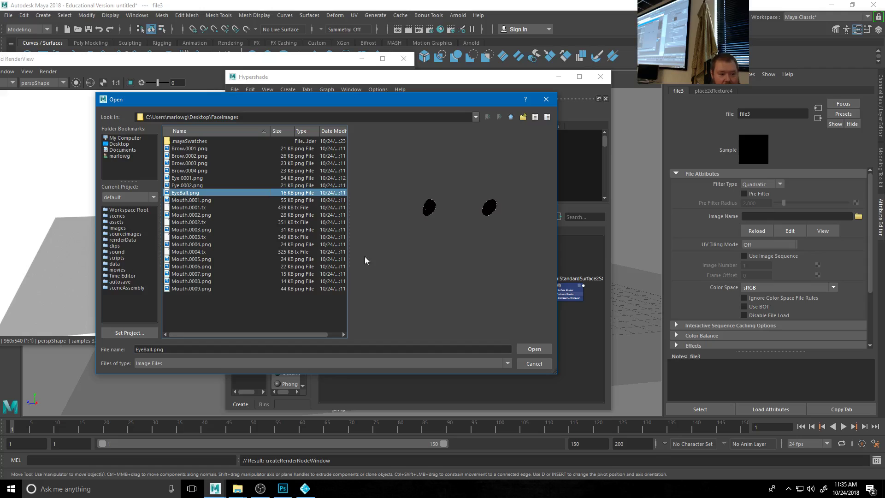
left_click(537, 349)
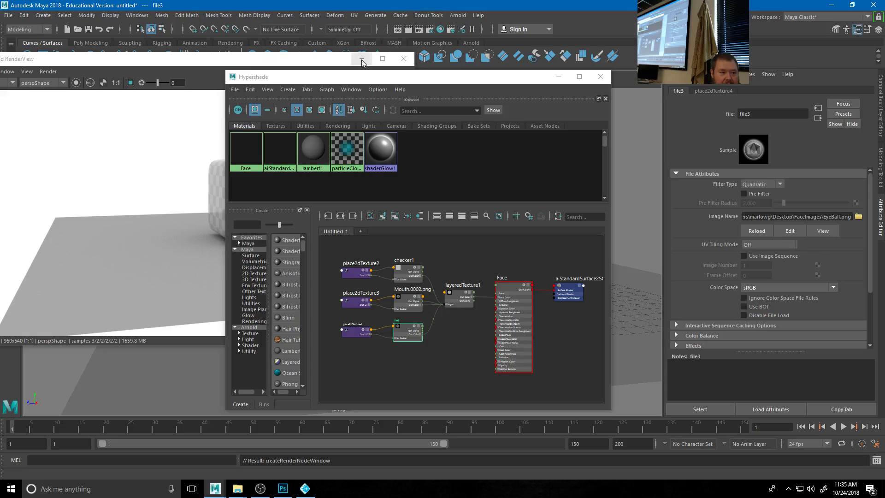
- Select the rounded cube and start an Arnold IPR render in the render view
left_click(280, 62)
left_click(362, 60)
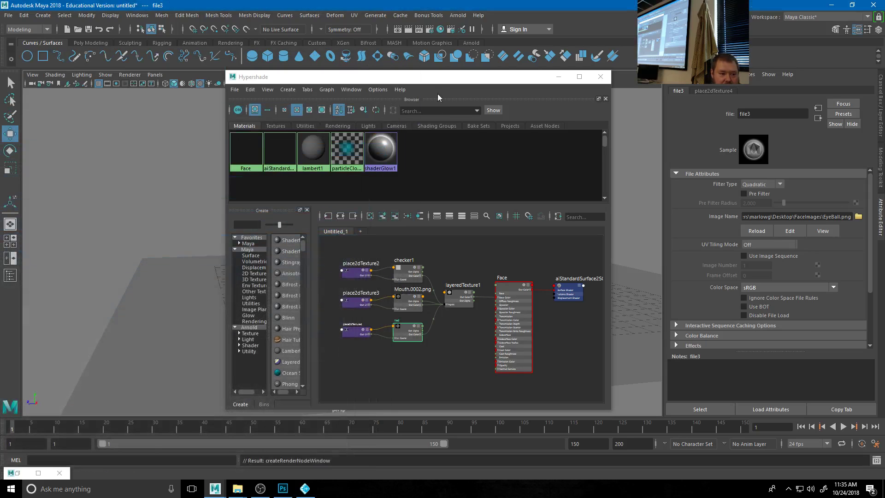
left_click_drag(439, 79, 267, 79)
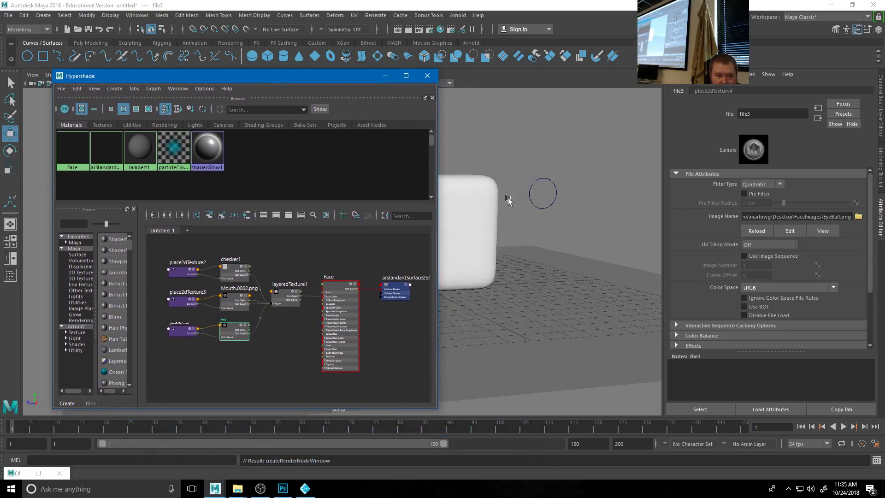
left_click(480, 241)
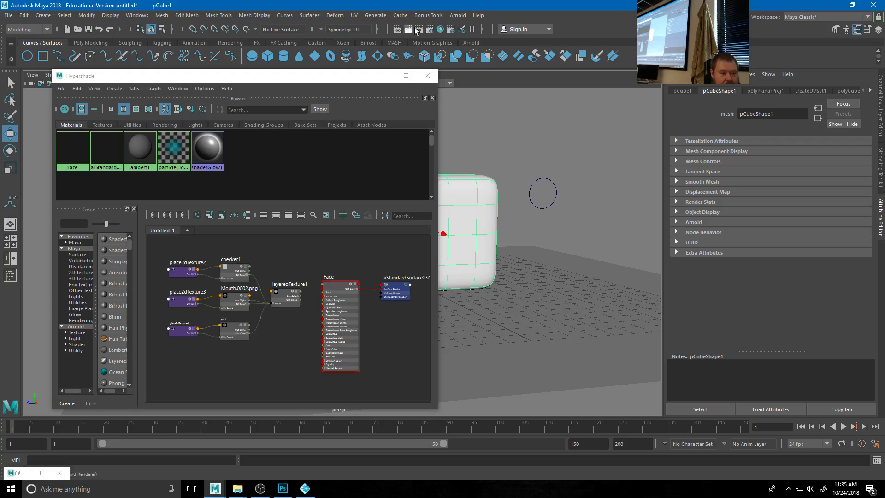
left_click(458, 15)
left_click(471, 42)
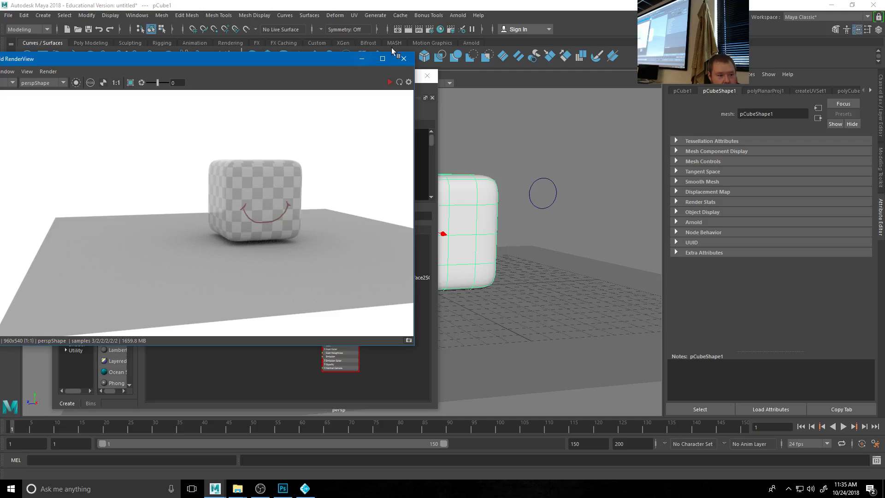
left_click(390, 82)
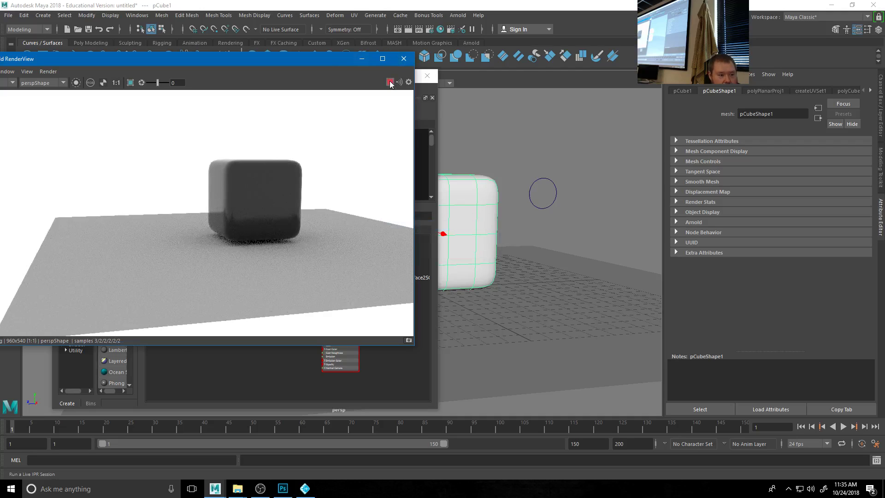
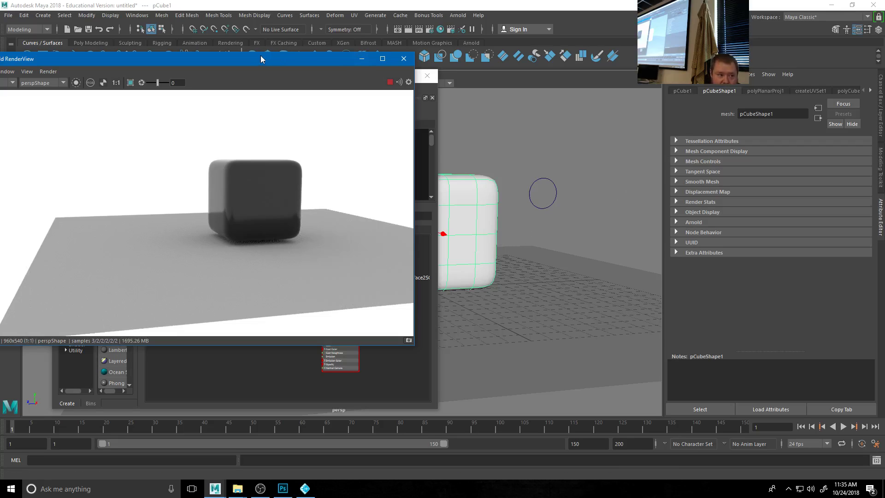
- Clear the render window off the graph and move file3 above the Mouth.0002.png node
left_click_drag(263, 60, 746, 261)
scroll(309, 243, "up", 5)
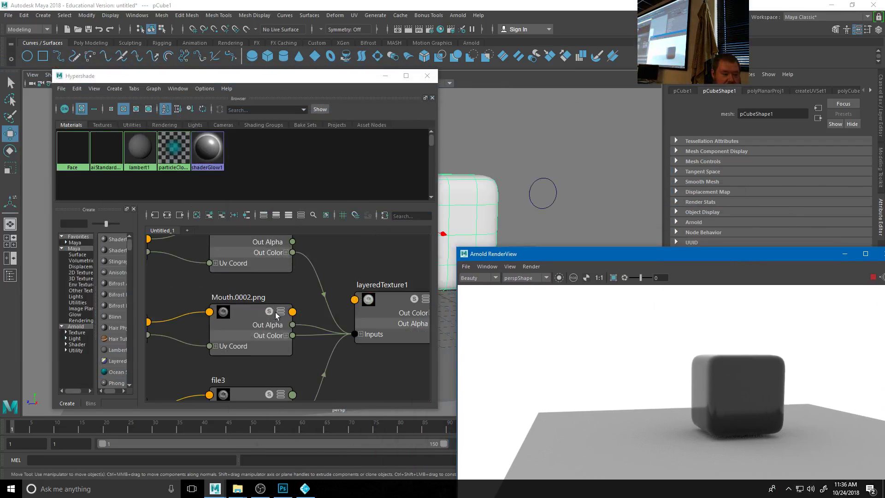
middle_click_drag(309, 242, 219, 315, "alt")
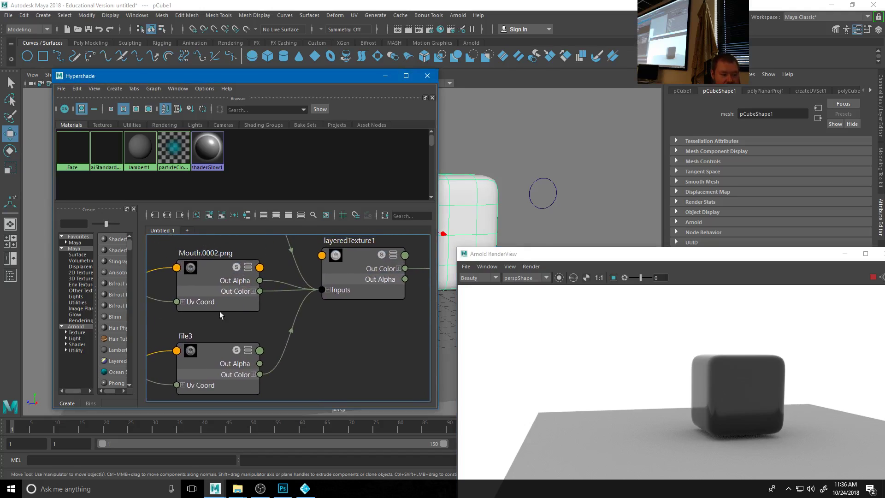
left_click(194, 362)
left_click(329, 289)
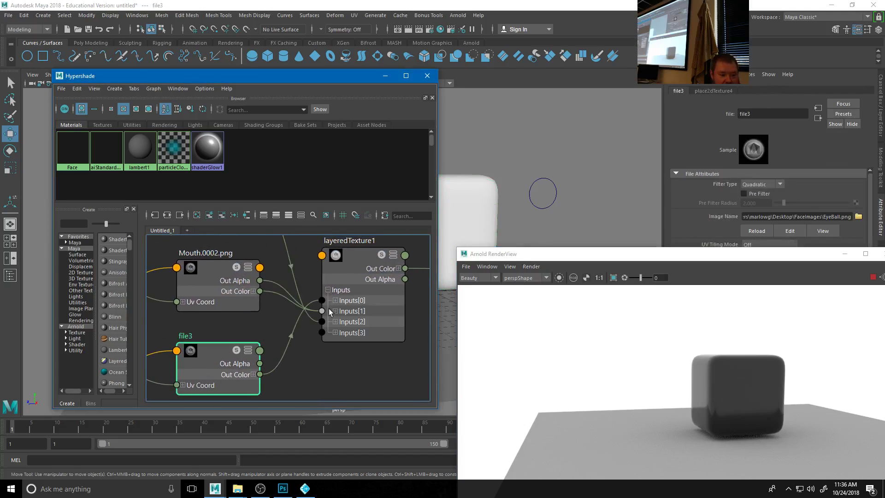
left_click_drag(208, 354, 204, 217)
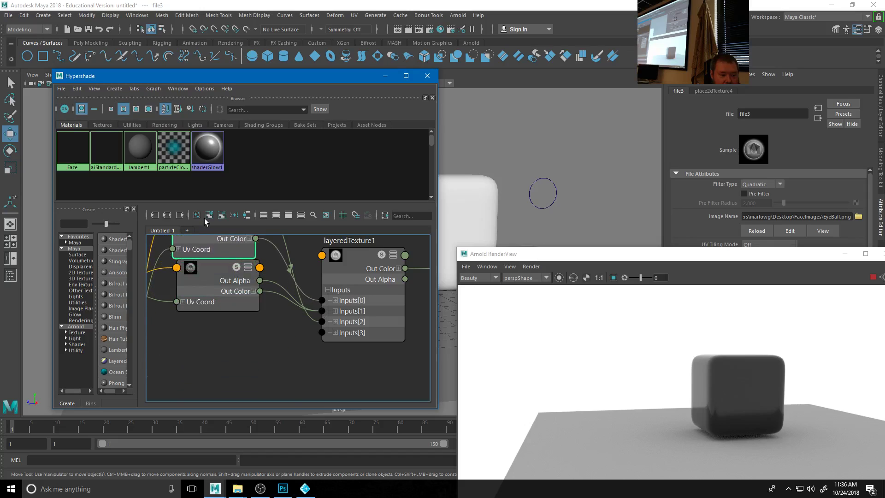
scroll(303, 323, "down", 3)
scroll(236, 310, "up", 2)
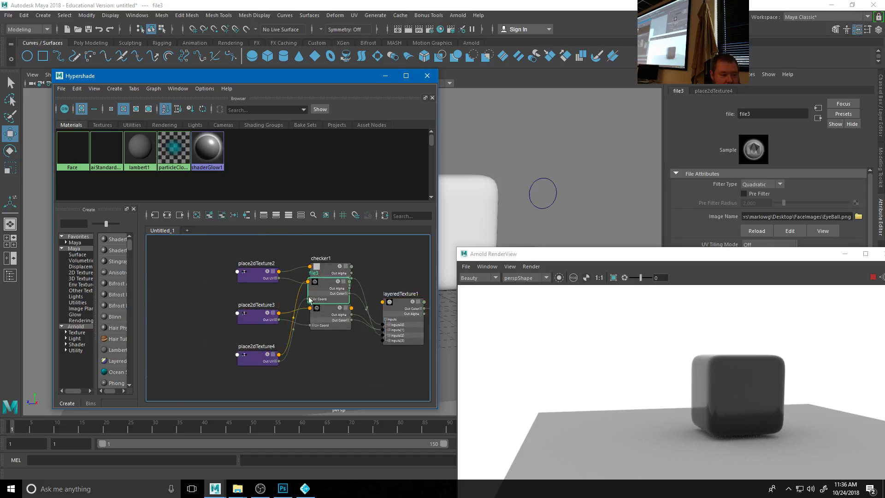
- Move checker1 and place2dTexture2 to the bottom, place2dTexture4 to the top, and the mouth nodes down-left
left_click(328, 267)
left_click(254, 275, "shift")
left_click_drag(326, 267, 324, 377)
left_click_drag(258, 359, 258, 280)
left_click(323, 311)
left_click(258, 317, "shift")
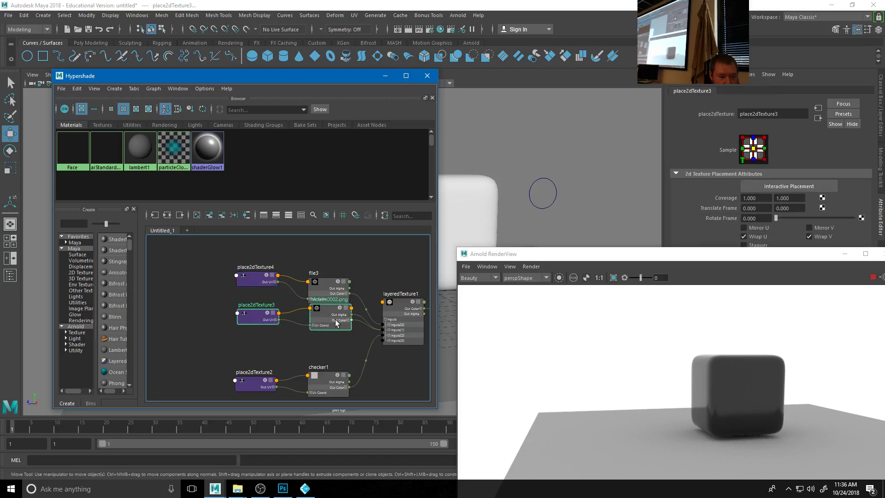
left_click_drag(322, 311, 316, 330)
- Connect file3's Out Alpha to the Alpha of layeredTexture1's first layer
scroll(322, 336, "up", 3)
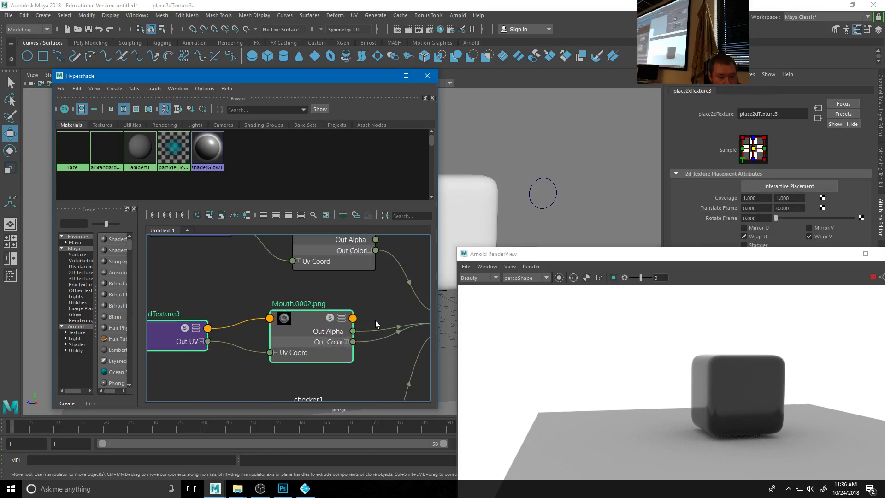
middle_click_drag(376, 320, 235, 356)
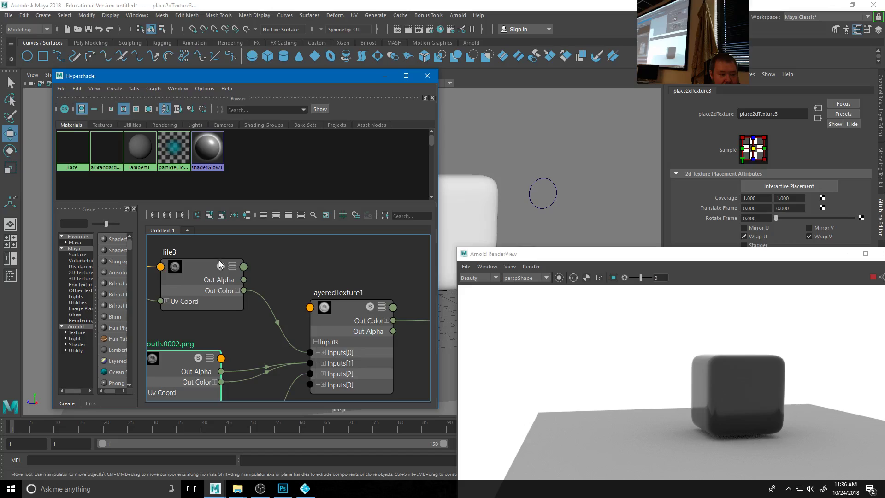
left_click(323, 353)
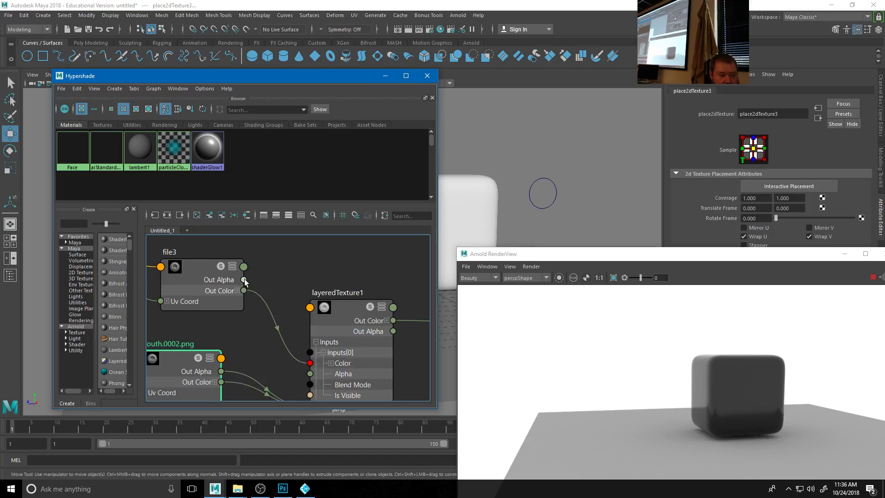
left_click_drag(244, 280, 311, 377)
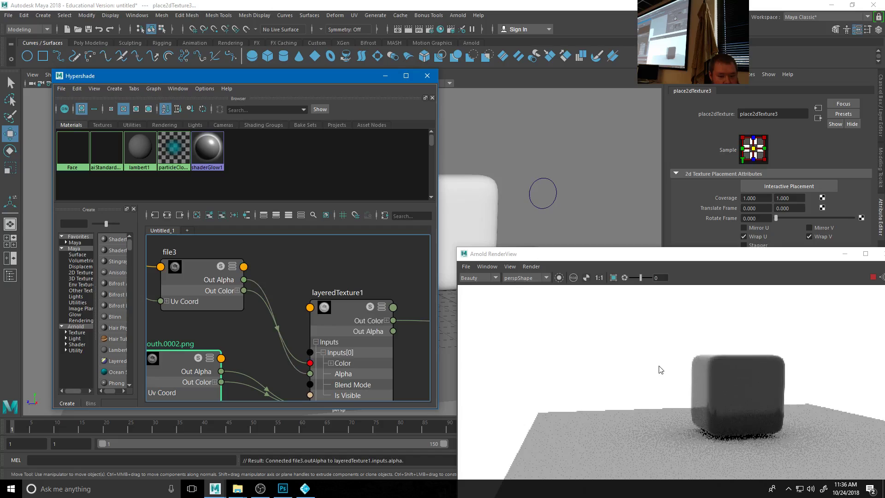
left_click(739, 260)
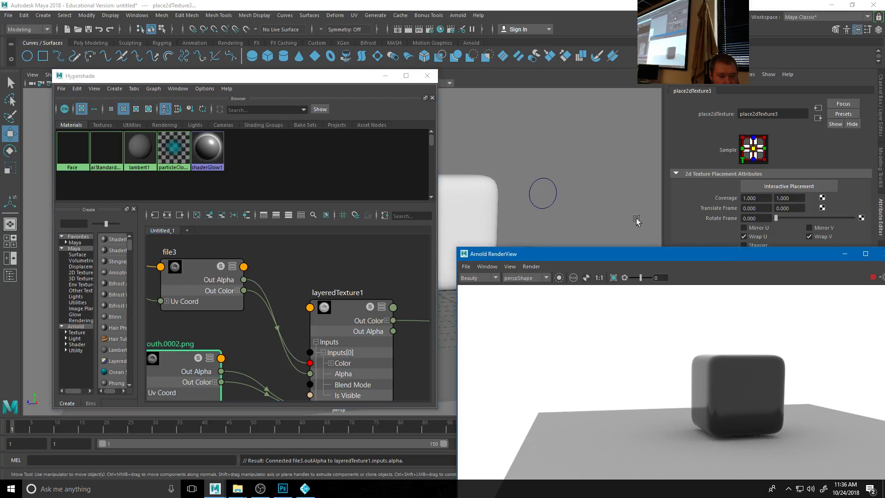
- Refresh the Arnold IPR render, close the RenderView, and select layeredTexture1
left_click_drag(674, 259, 559, 127)
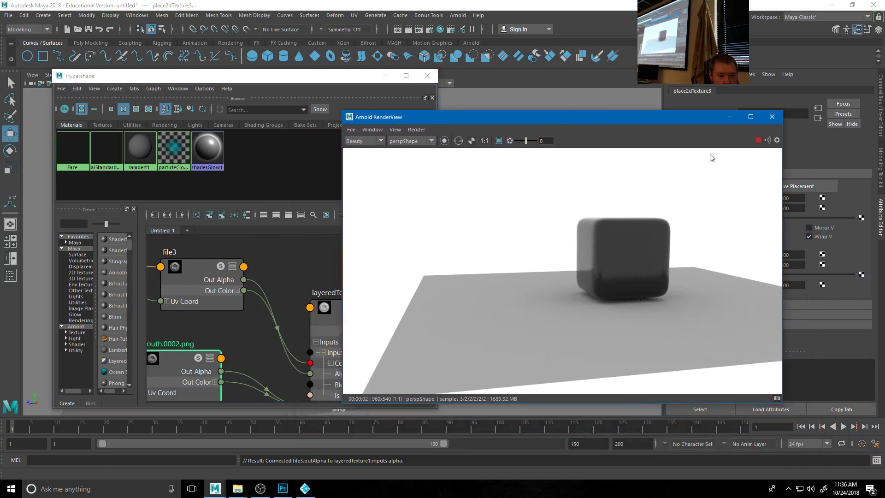
left_click(759, 142)
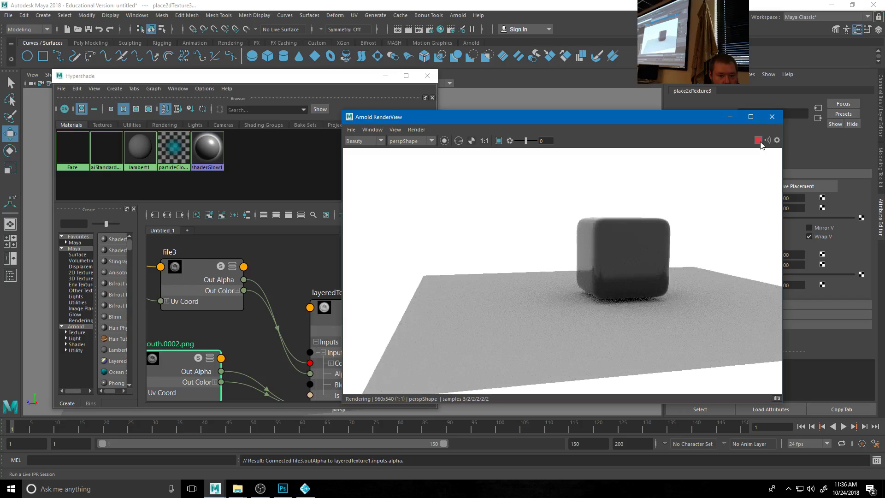
left_click(772, 116)
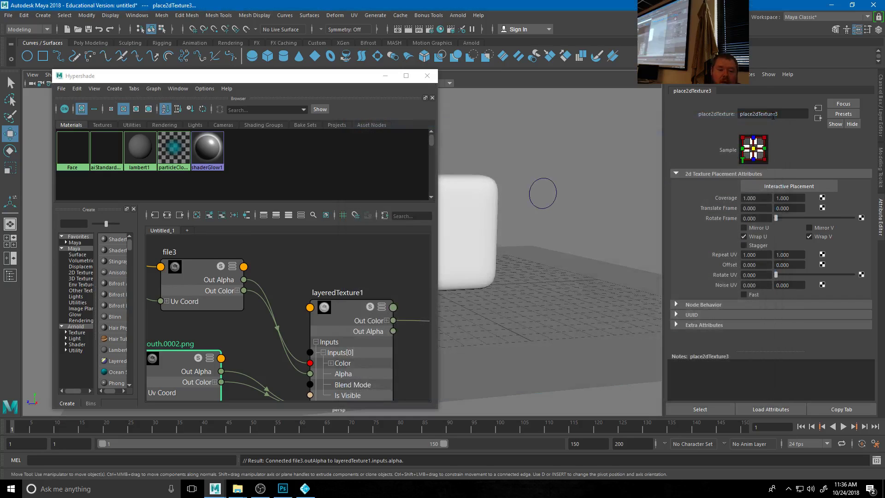
left_click(334, 308)
- Change layeredTexture1's first-layer Blend Mode from None to Over and frame the cube
left_click(746, 252)
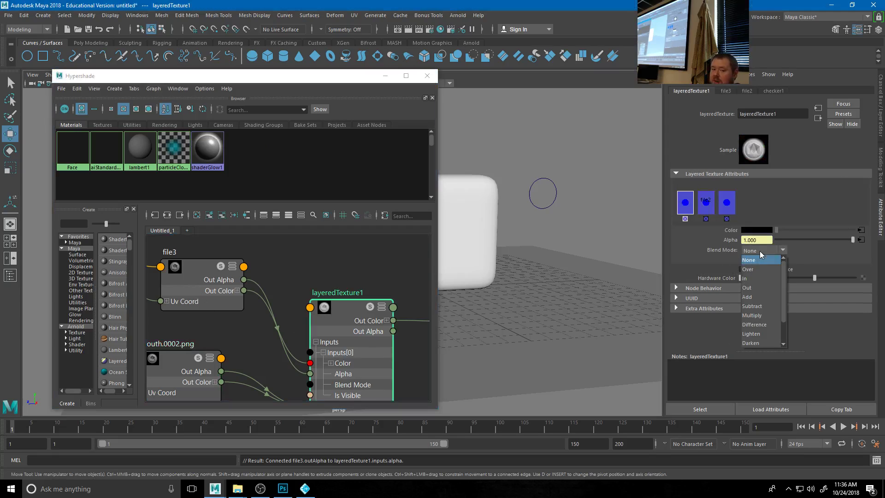
left_click(759, 270)
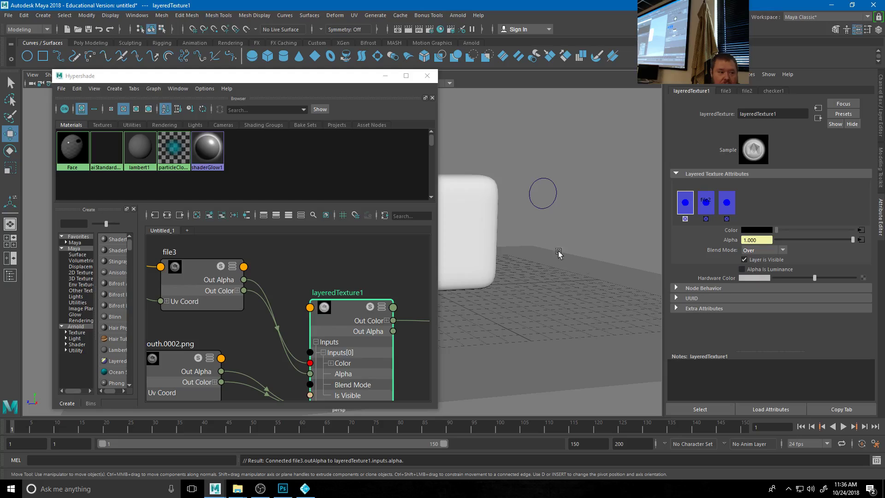
left_click_drag(559, 253, 569, 220, "alt")
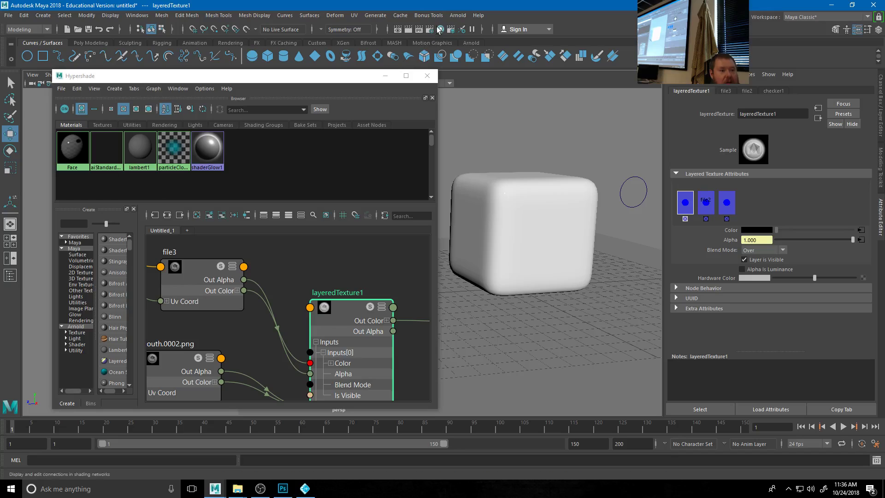
- Render the scene in the Arnold RenderView to show the textured cube
left_click(458, 15)
left_click(479, 39)
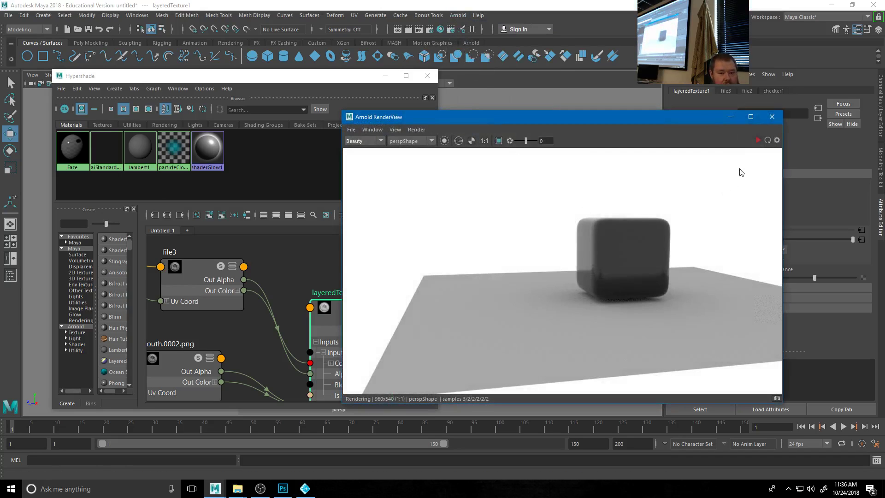
left_click(768, 140)
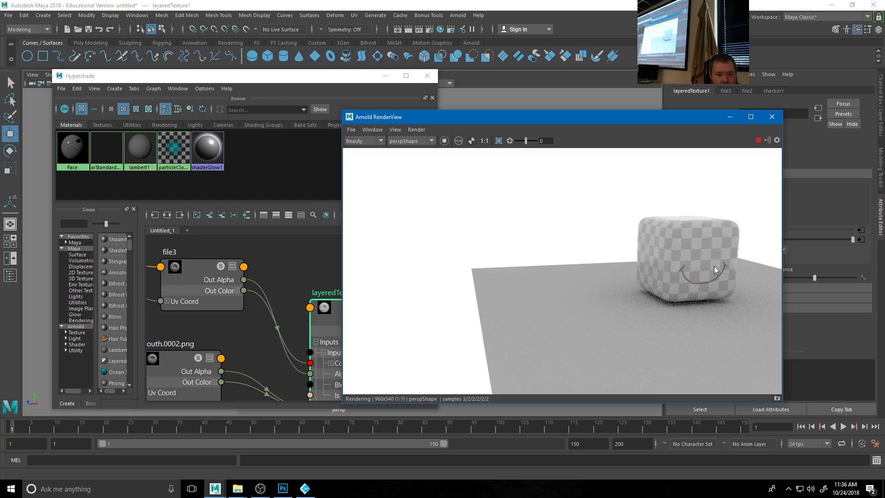
- Minimize Hypershade, orbit around the cube to inspect it, and select the cube
left_click(529, 87)
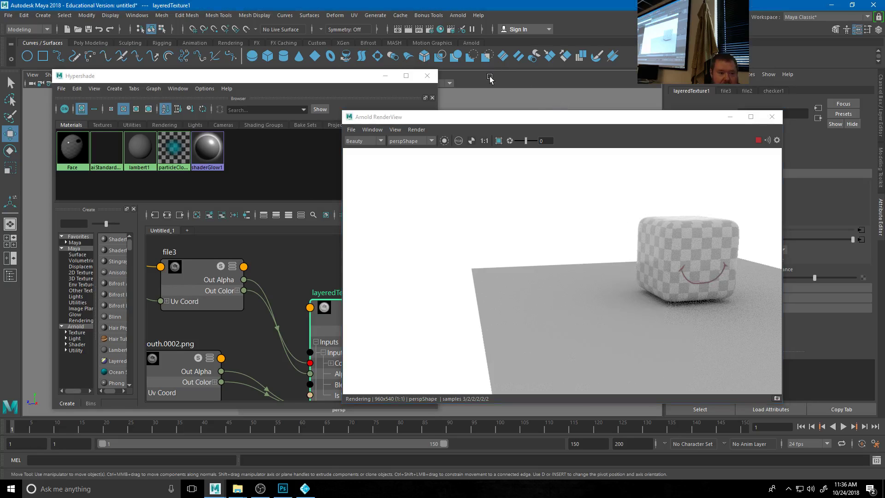
left_click(386, 76)
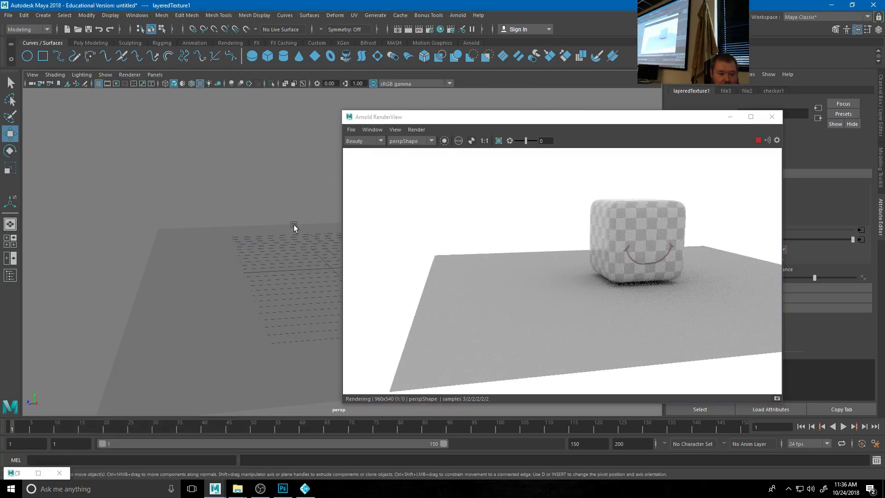
left_click_drag(306, 231, 249, 200, "alt")
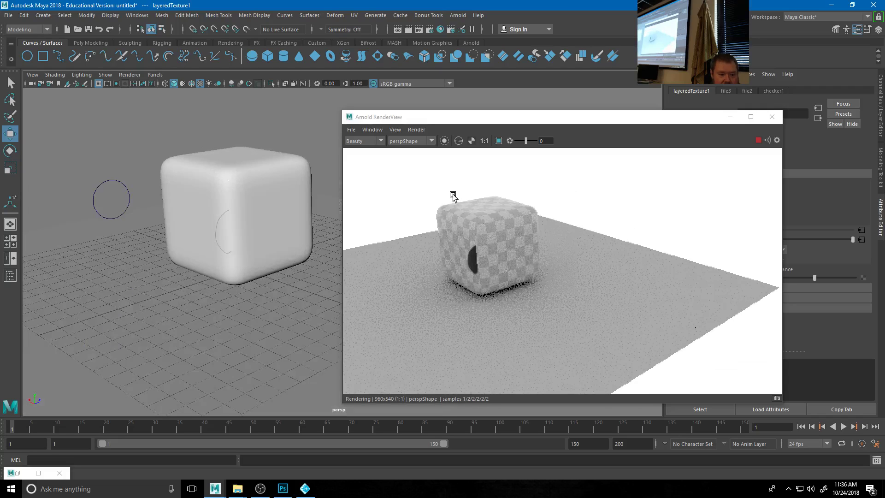
left_click_drag(455, 197, 619, 195, "alt")
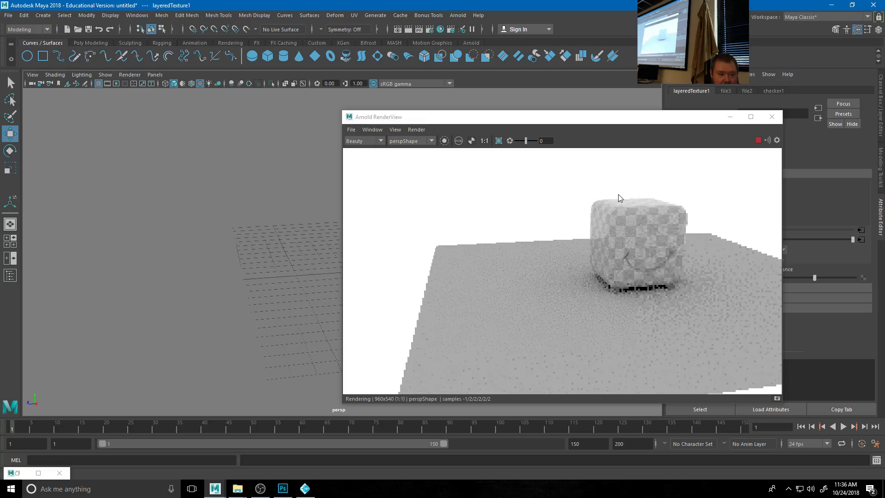
left_click_drag(43, 248, 189, 253, "alt")
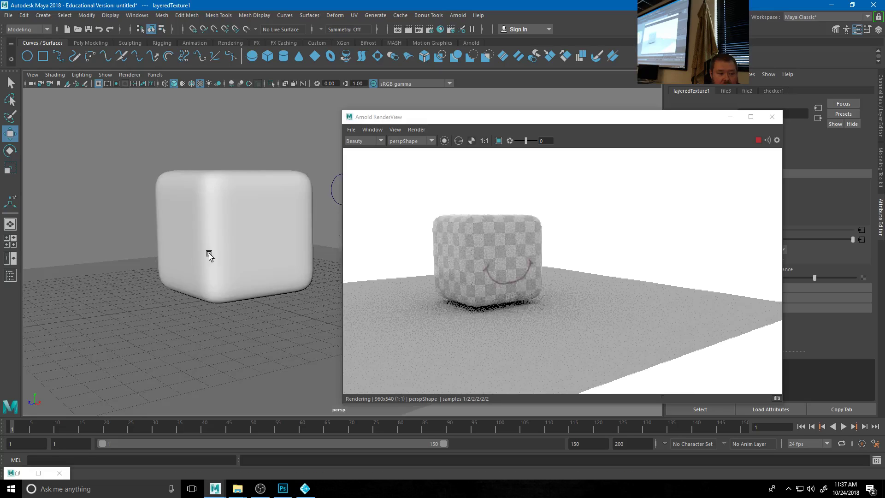
left_click(242, 248)
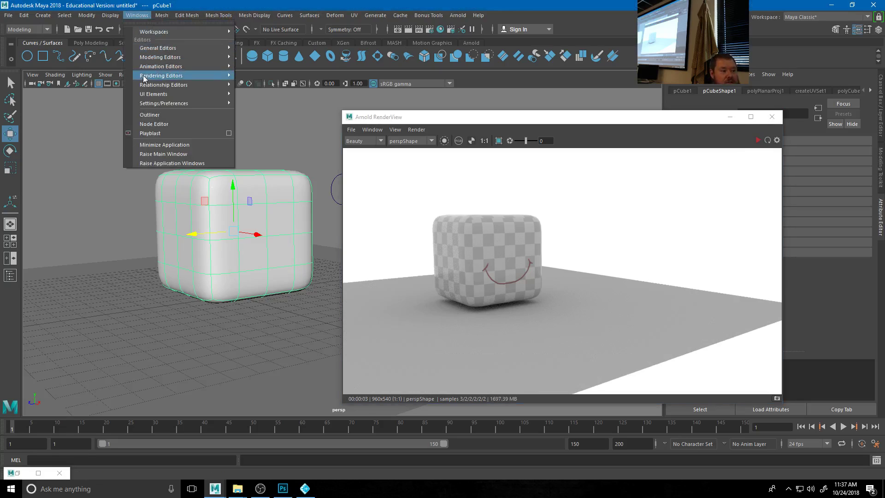
- Open the UV Editor and its UV Set Editor for the cube
mouse_move(217, 57)
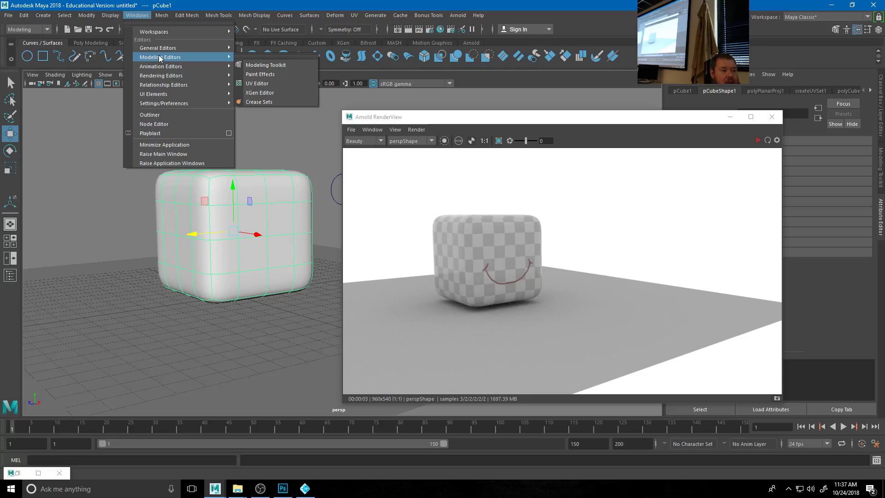
left_click(260, 83)
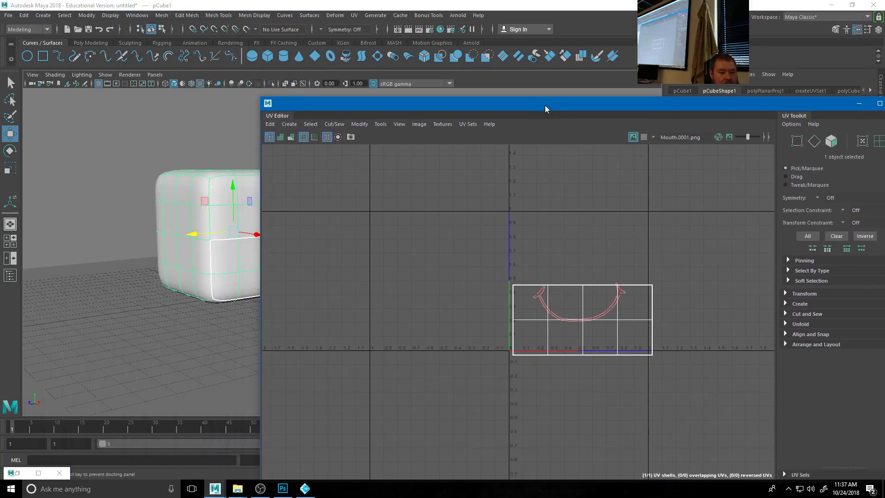
left_click_drag(547, 105, 510, 71)
left_click(434, 89)
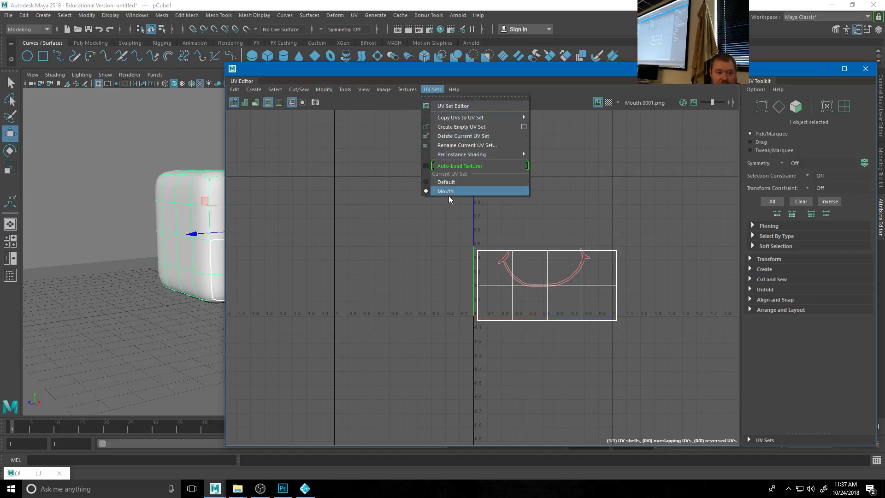
left_click(455, 105)
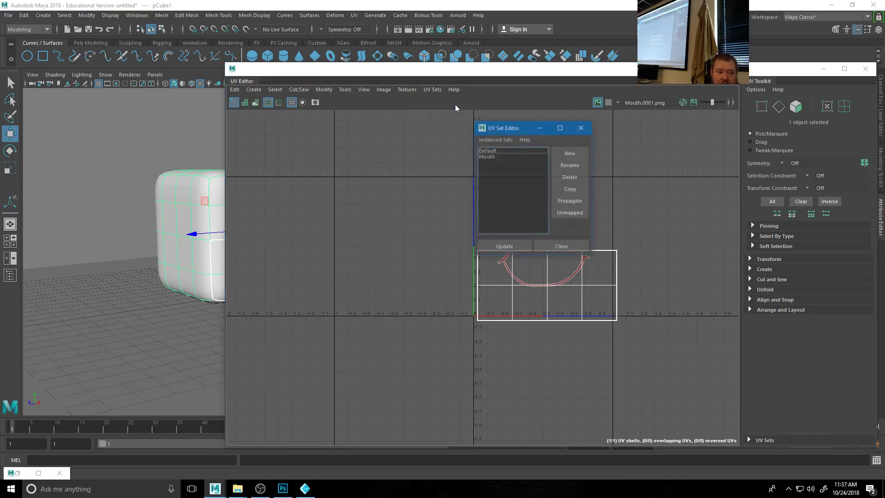
- Create a new UV set and rename it from uvSet to EyeBalls
left_click(571, 153)
left_click(489, 162)
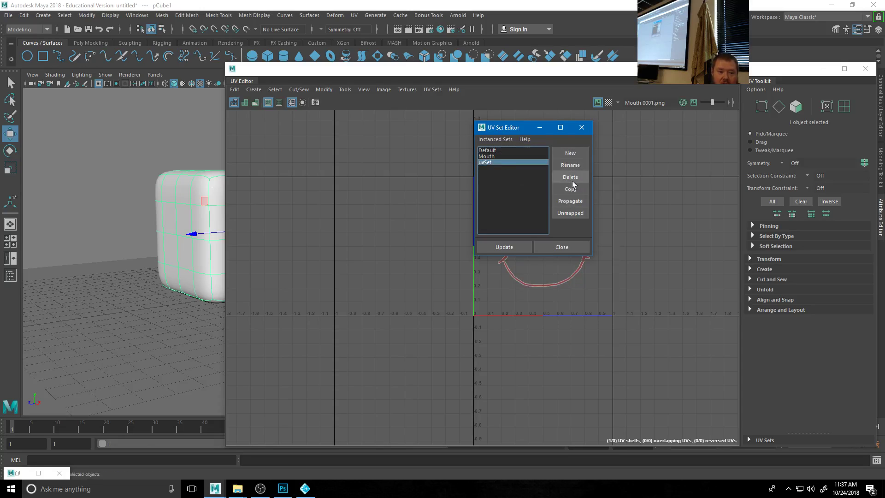
left_click(571, 165)
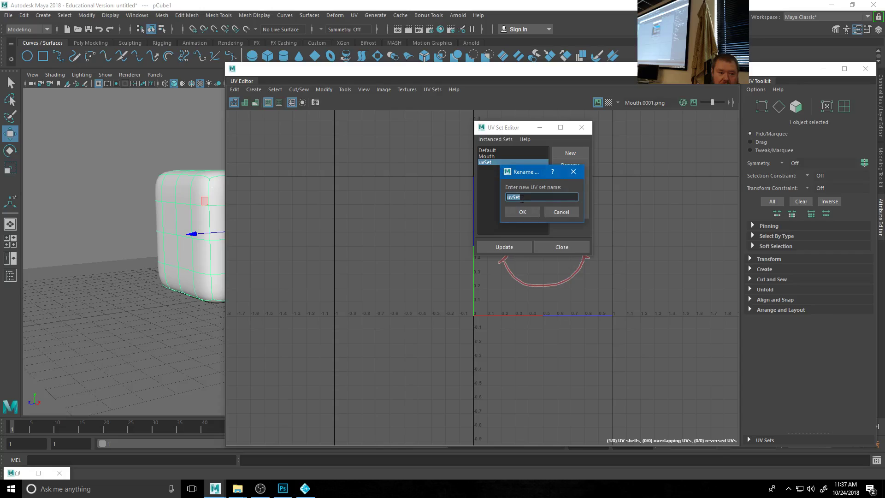
type("Eye")
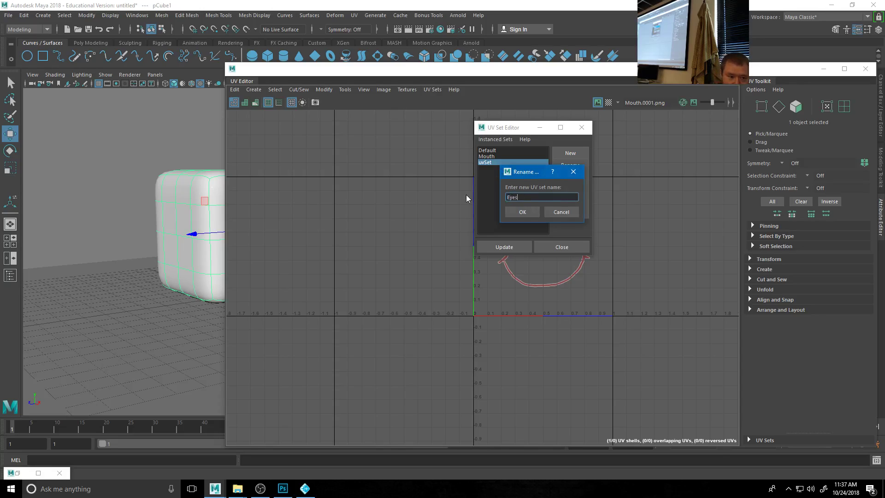
type("Balls")
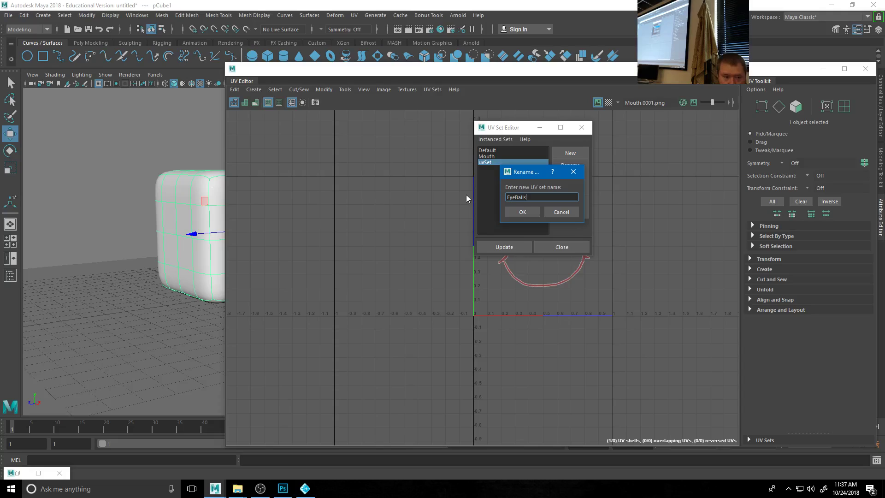
left_click(523, 212)
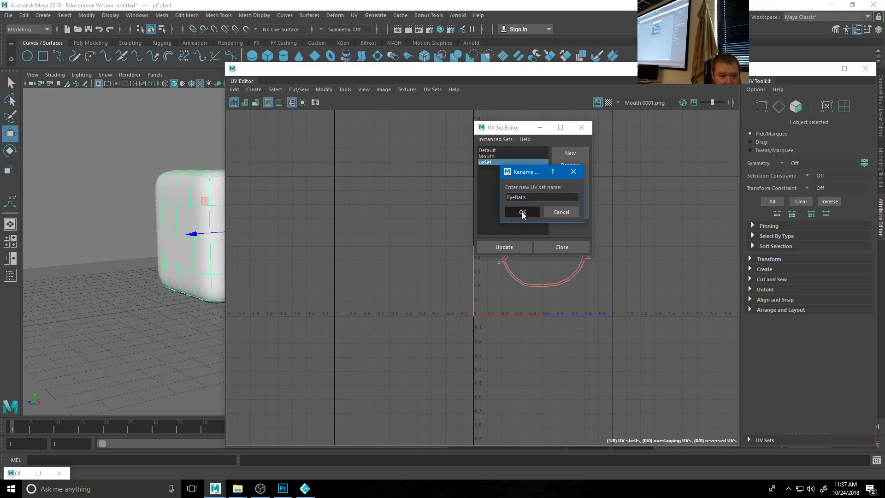
left_click(504, 162)
- Select the eight upper-front faces of the cube in face mode
left_click_drag(389, 80, 552, 84)
right_click_drag(276, 232, 277, 249)
left_click(225, 201)
left_click(228, 223, "shift")
left_click(251, 223, "shift")
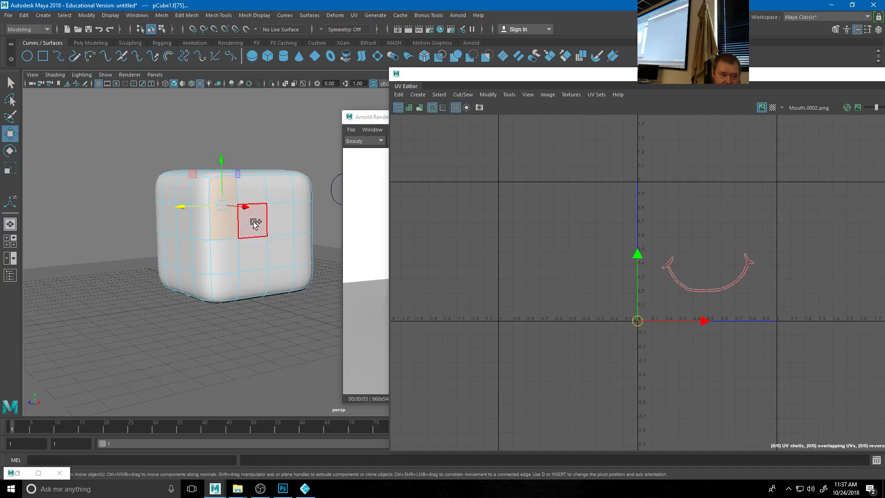
left_click(279, 223, "shift")
left_click(302, 223, "shift")
left_click(298, 191, "shift")
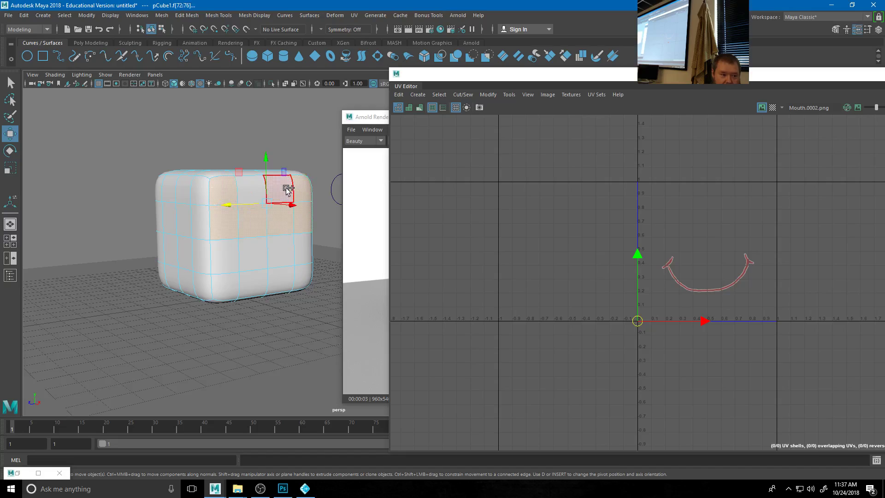
left_click(283, 191, "shift")
left_click(251, 192, "shift")
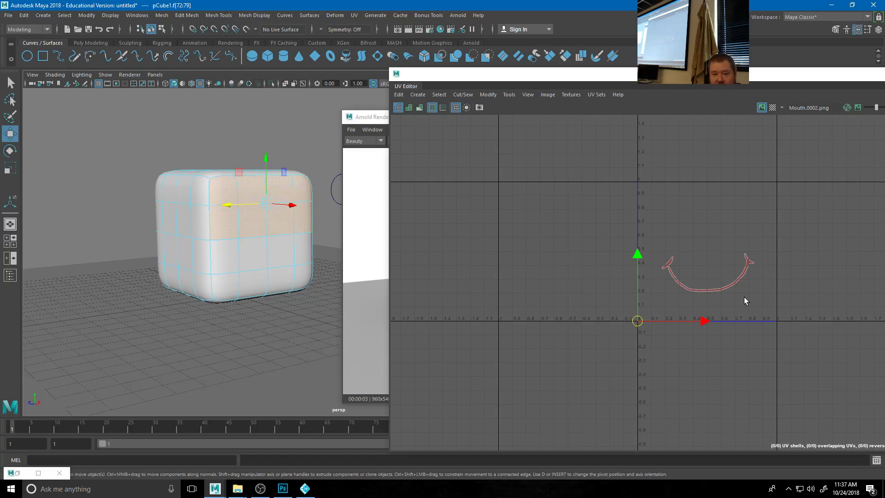
- Cycle the UV Editor's displayed texture through Face, checker1 and Mouth.0002.png to EyeBall.png
left_click_drag(740, 76, 554, 58)
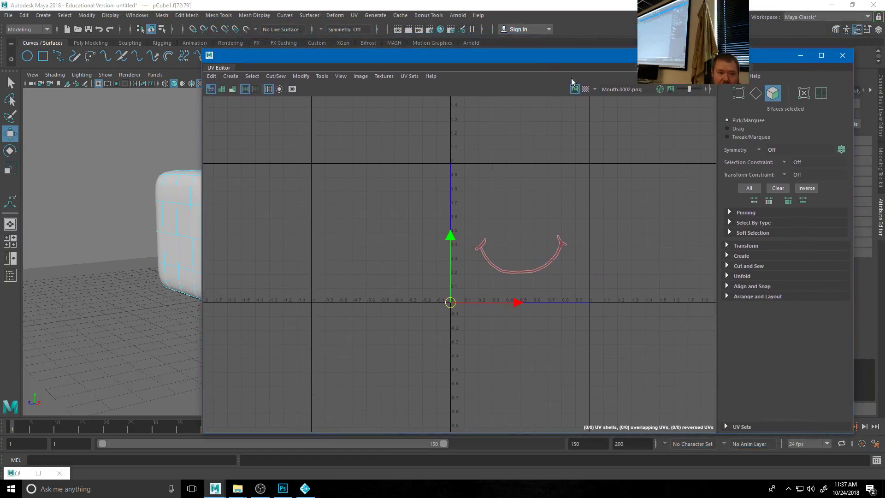
left_click(595, 89)
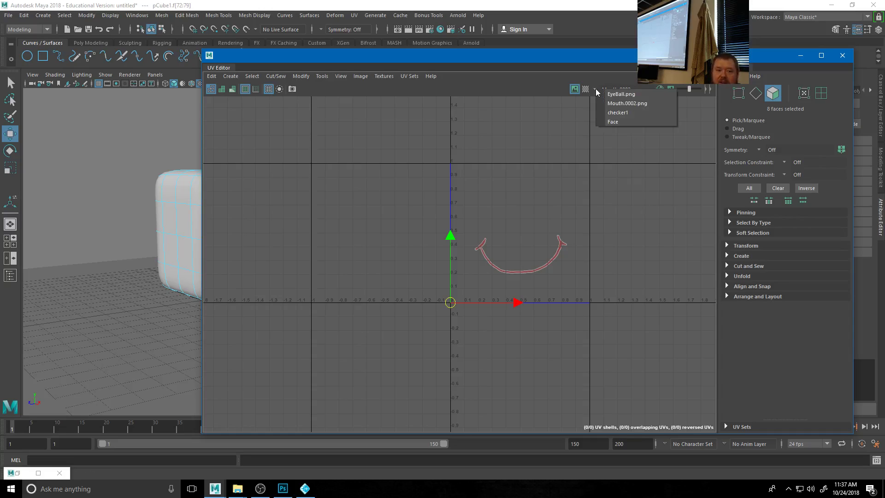
left_click(617, 123)
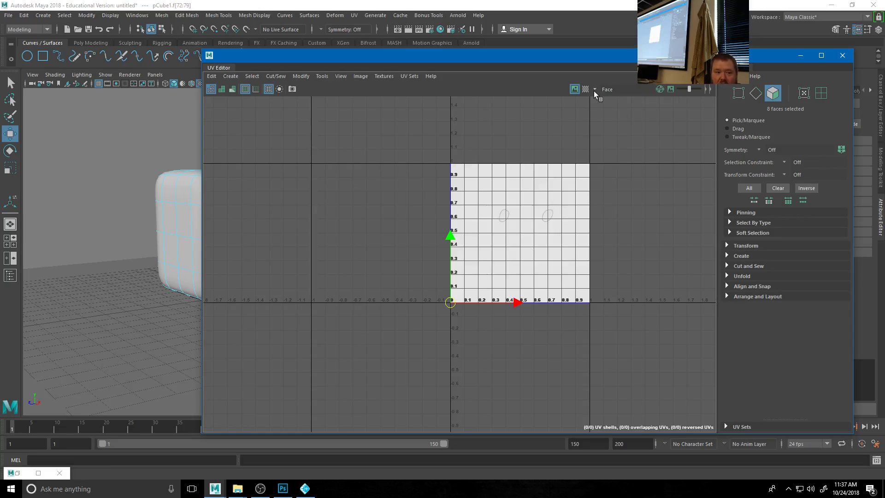
left_click(595, 89)
left_click(618, 116)
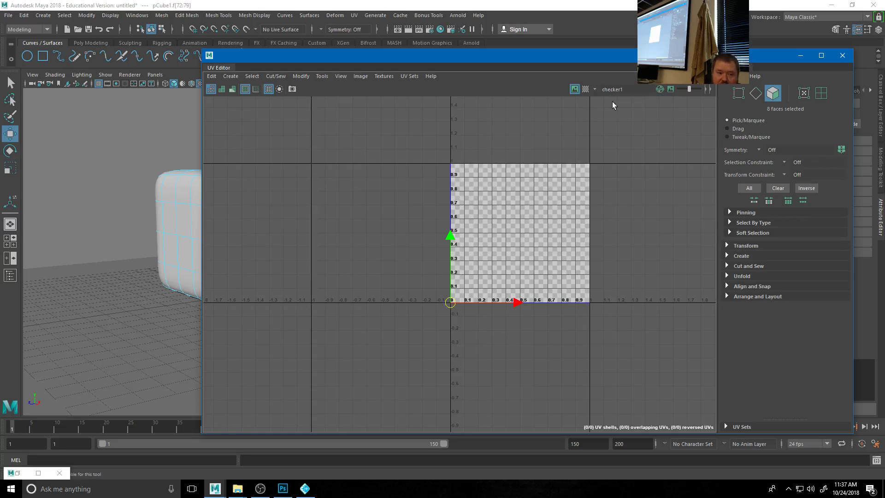
left_click(595, 90)
left_click(605, 100)
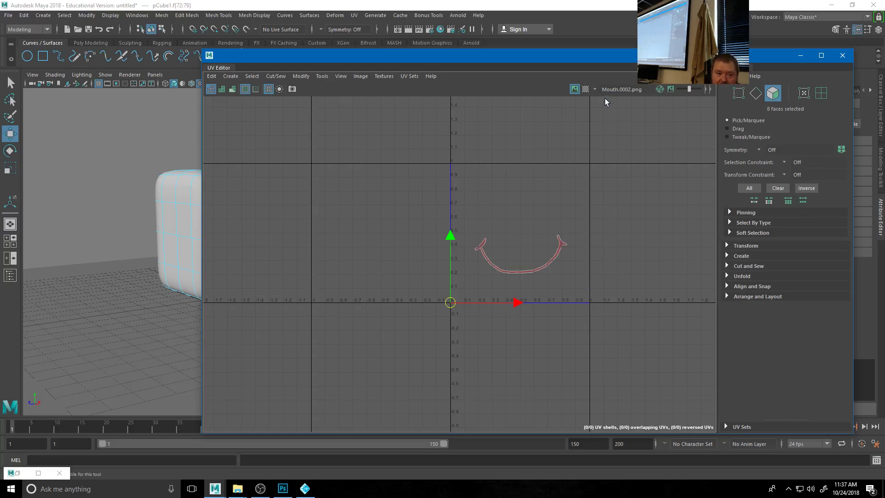
left_click(595, 89)
left_click(616, 107)
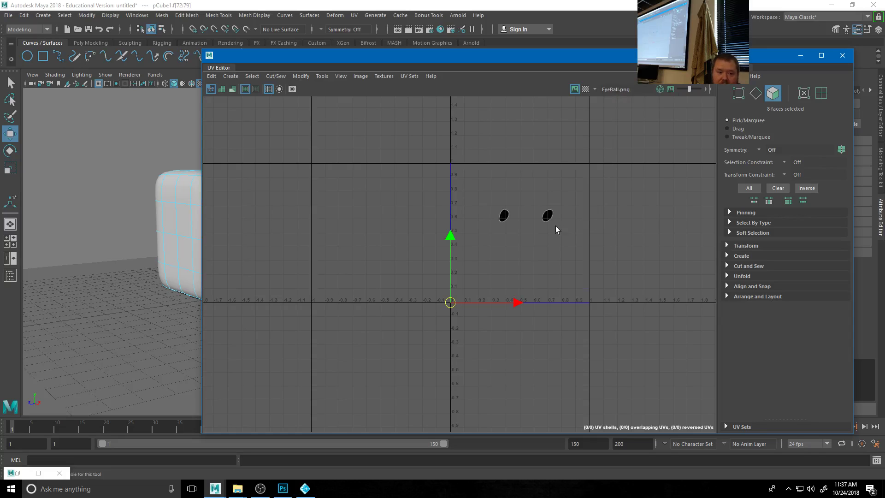
left_click_drag(405, 57, 498, 93)
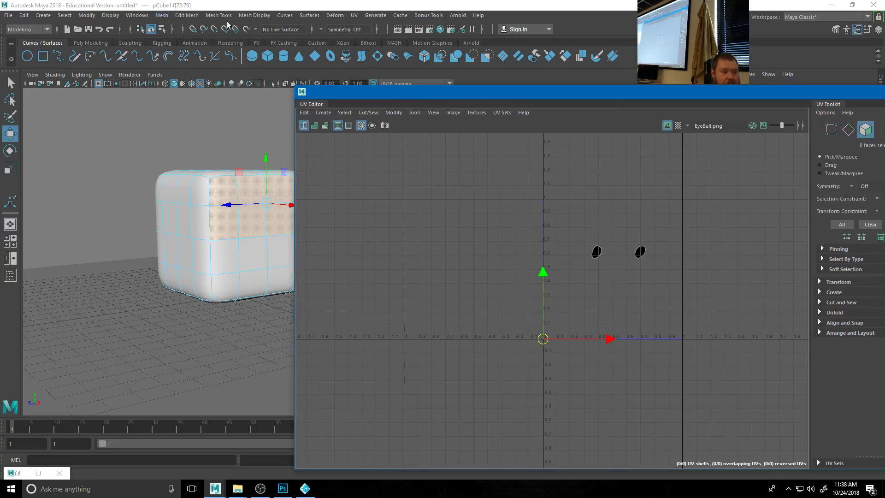
- Planar-project the eight faces, squash the projection to half height and move it over the eyes
left_click(354, 15)
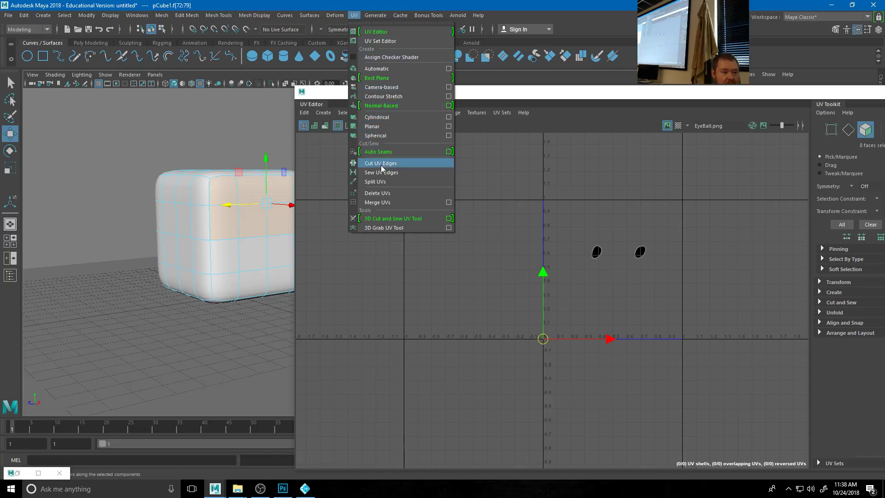
left_click(383, 126)
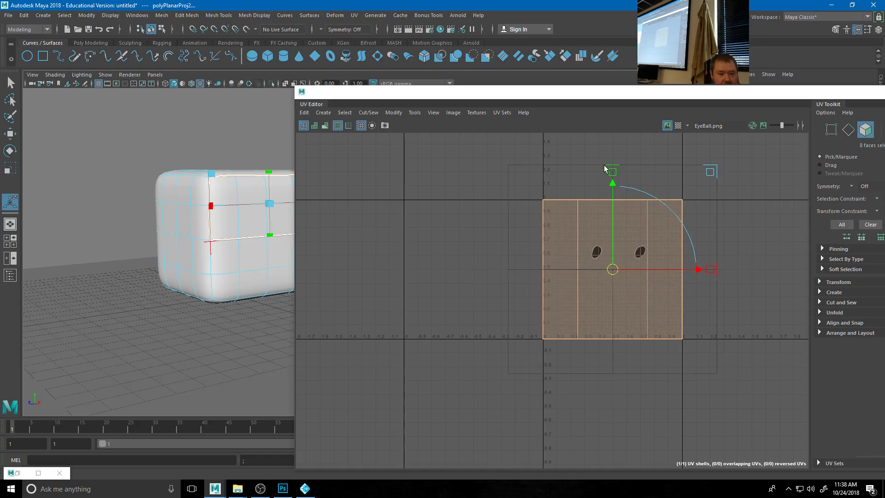
left_click_drag(614, 173, 605, 231)
left_click_drag(613, 271, 616, 252)
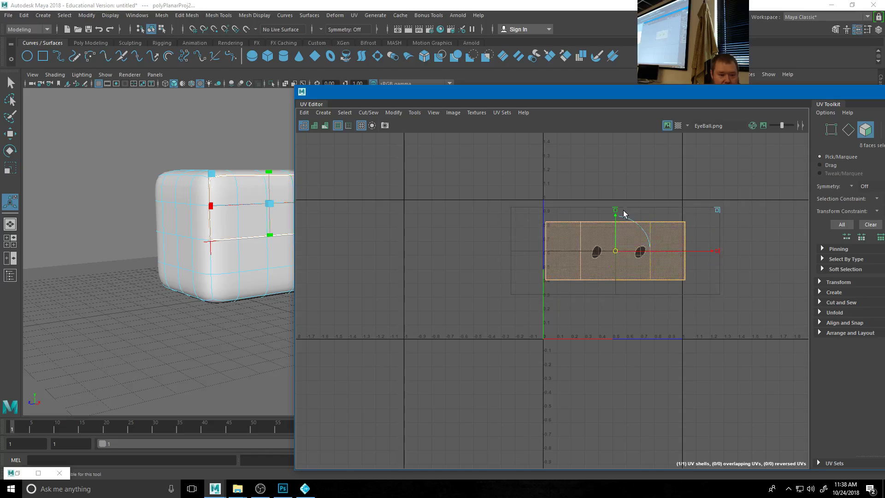
left_click_drag(616, 212, 616, 207)
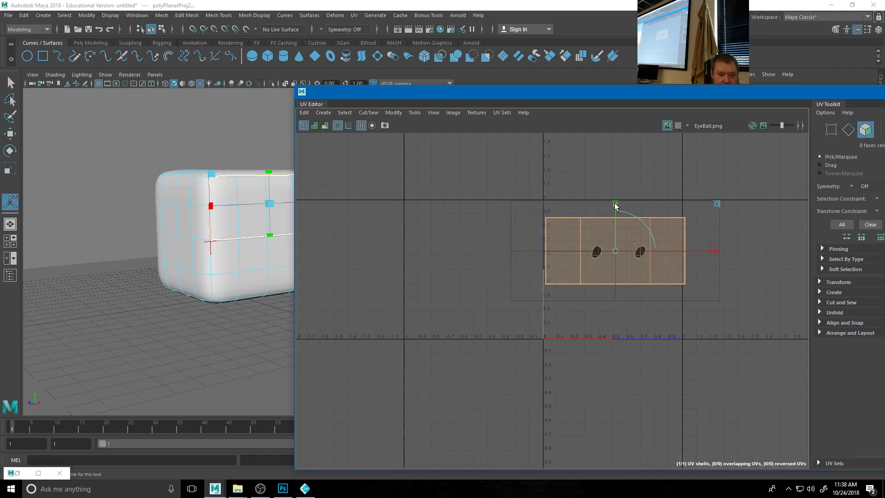
left_click(613, 155)
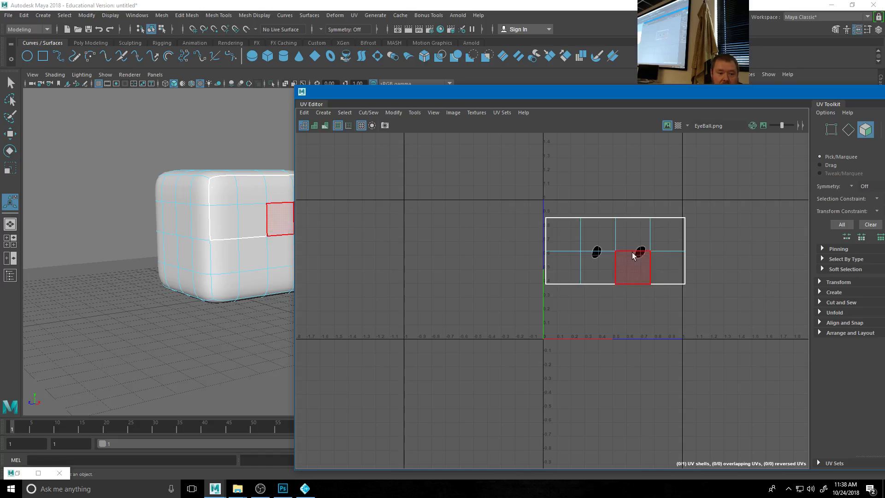
mouse_move(633, 253)
right_mouse_down()
mouse_move(662, 237)
mouse_move(627, 251)
right_mouse_up()
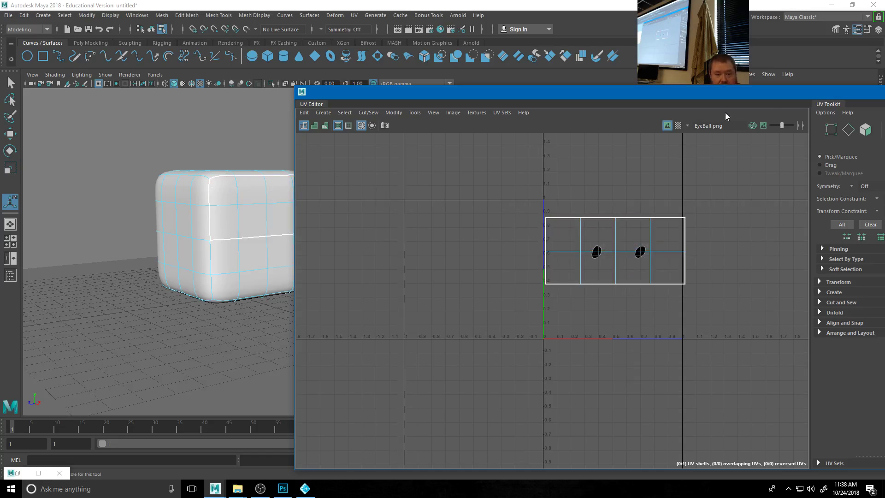
left_click_drag(776, 93, 475, 112)
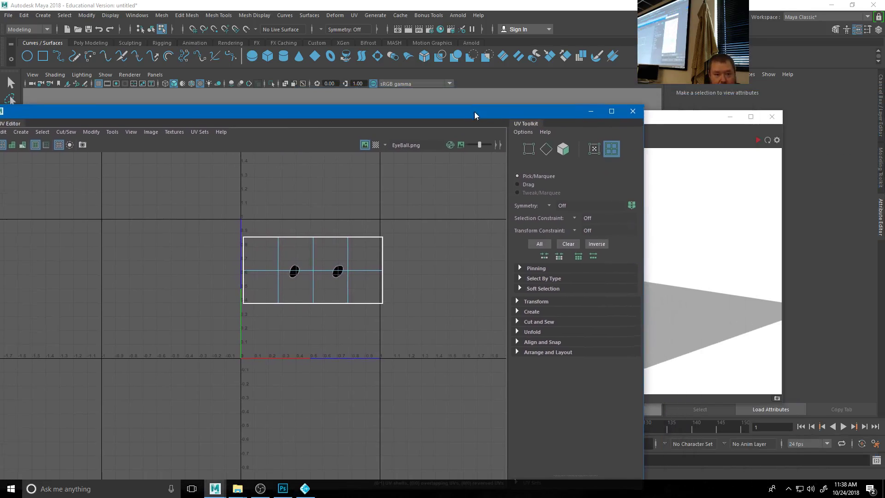
- Minimize the UV Editor, close the UV Set Editor, and return the cube to Object Mode
left_click(593, 111)
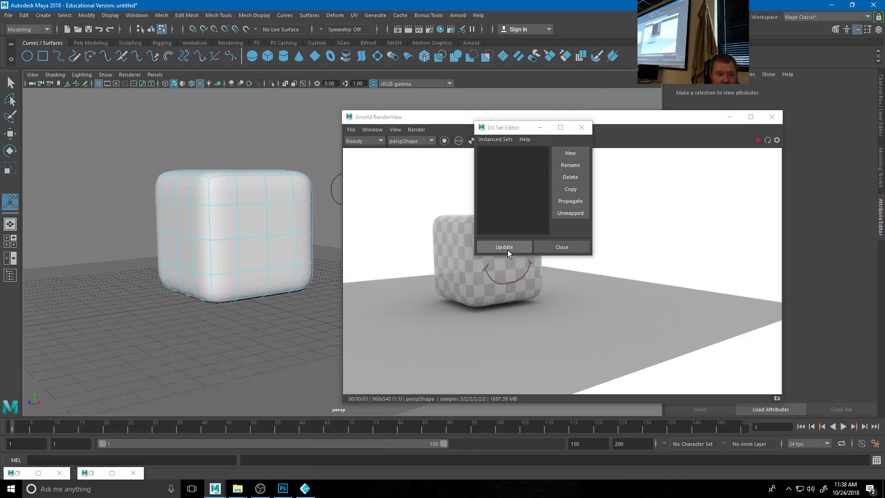
left_click(582, 127)
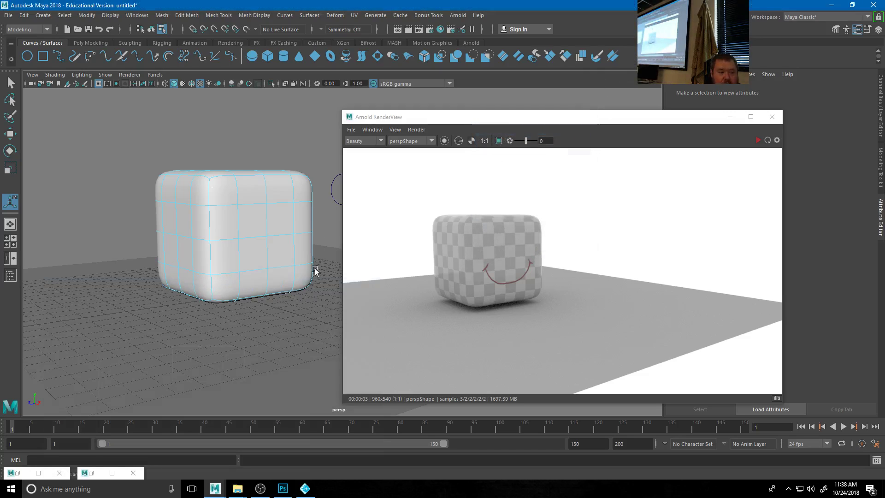
right_click(273, 216)
left_click(304, 203)
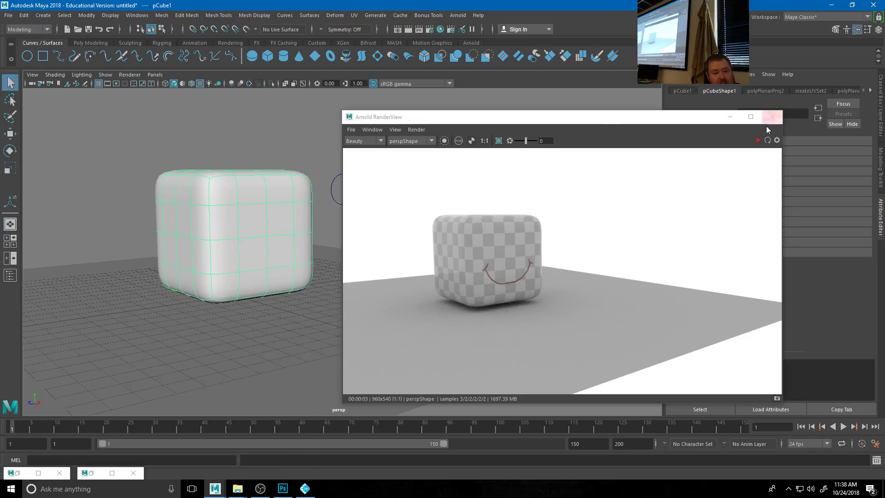
- Re-render the scene in Arnold RenderView to show the smiling checker cube
left_click(758, 140)
left_click(758, 141)
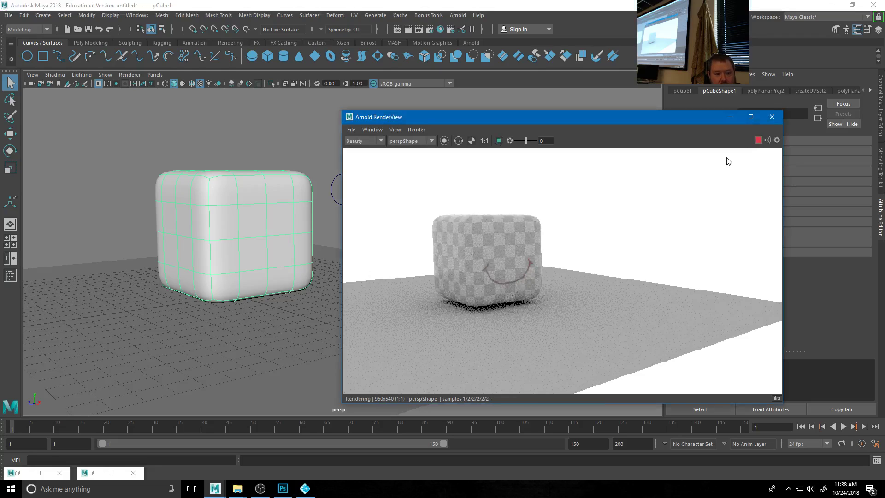
left_click(242, 203)
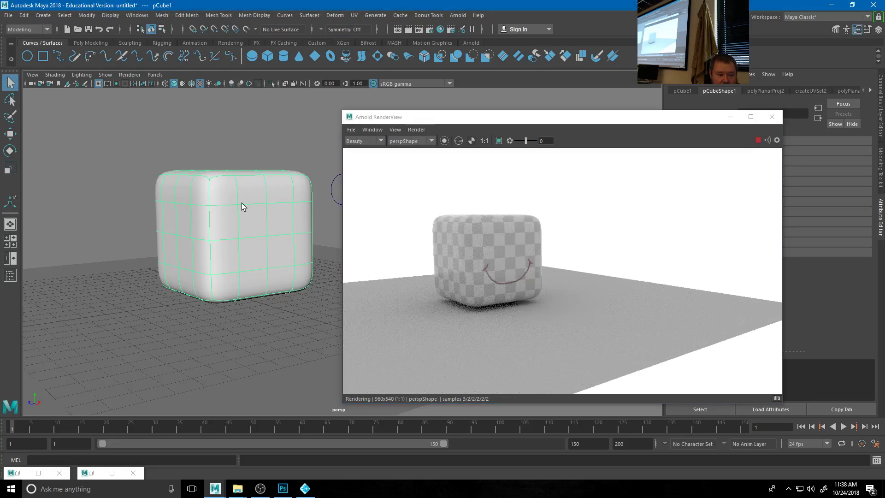
left_click(758, 140)
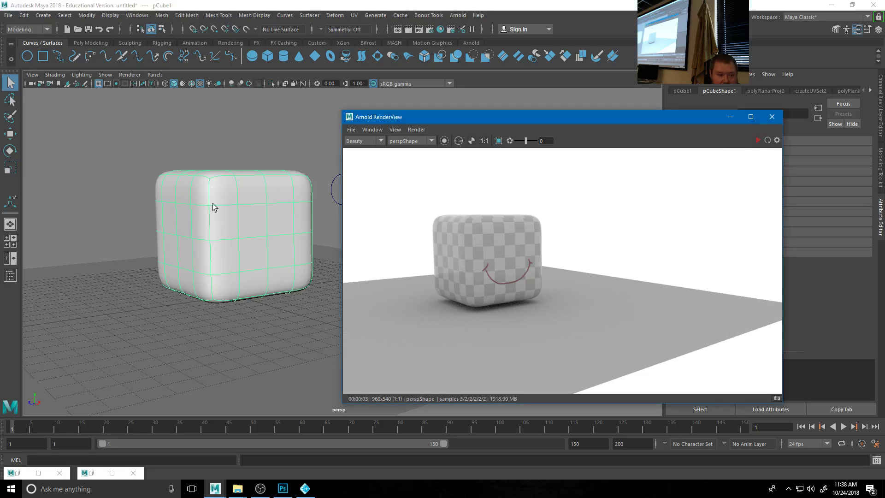
left_click(240, 217)
- Link the file3 texture to the EyeBalls UV set via UV-centric UV linking and re-render
right_click(241, 215)
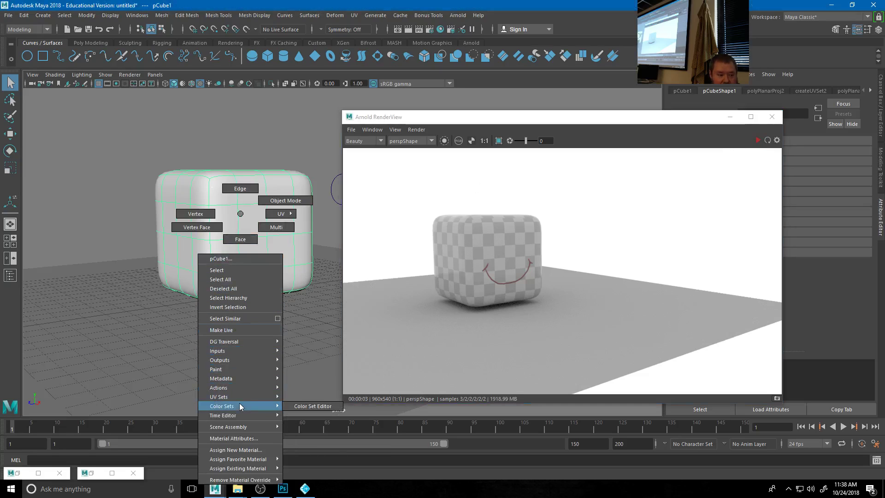
mouse_move(240, 396)
left_click(297, 397)
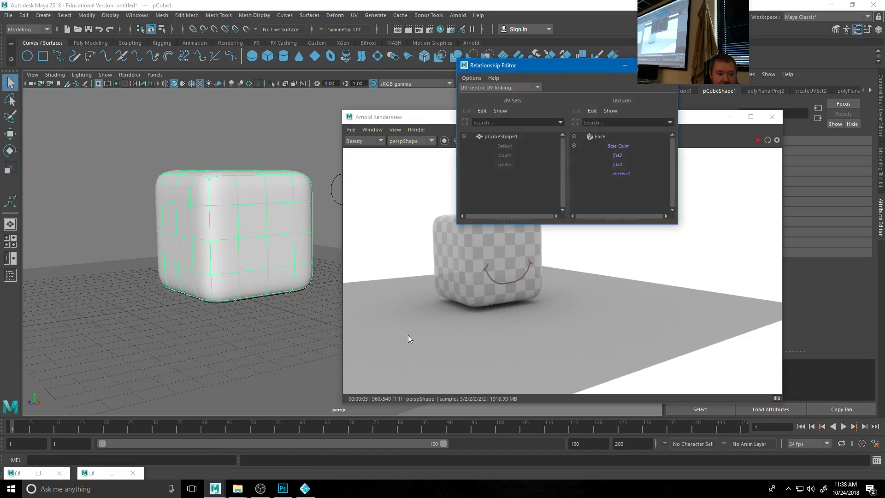
left_click(512, 165)
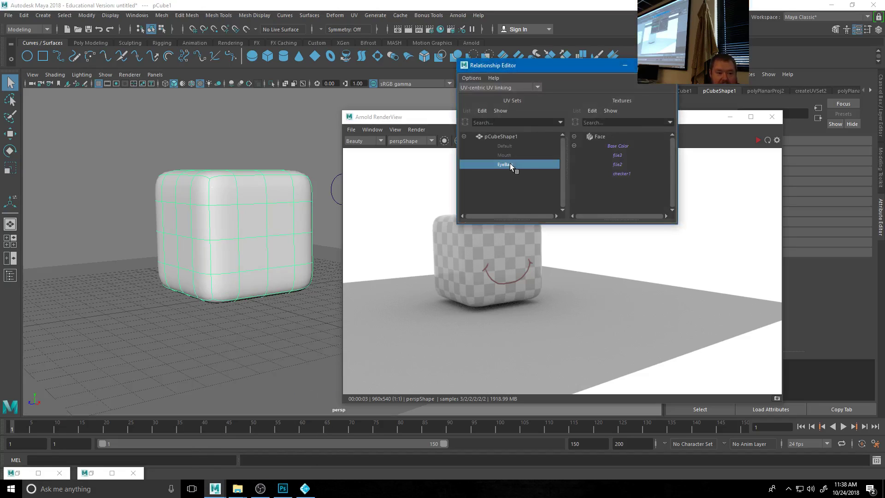
left_click(619, 155)
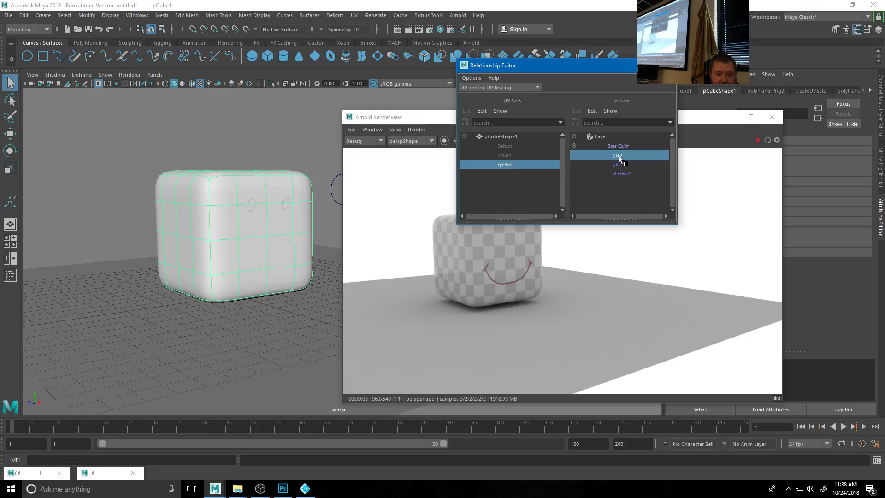
left_click(758, 140)
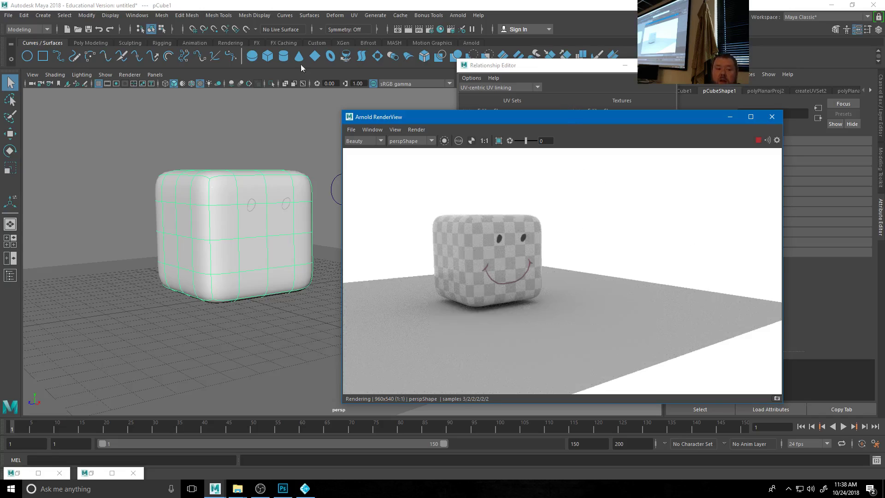
- Close the UV linking window, move the render view aside, and select the NURBS circle control
left_click_drag(531, 65, 221, 73)
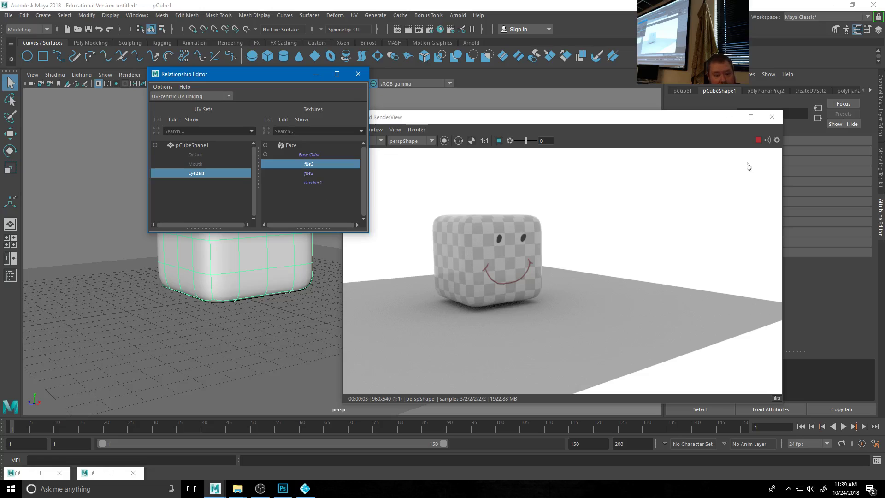
left_click(358, 74)
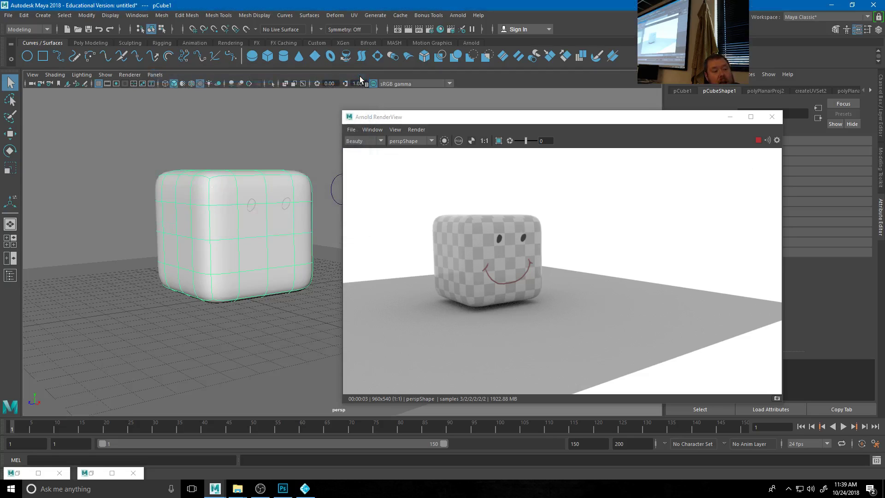
left_click_drag(499, 116, 657, 134)
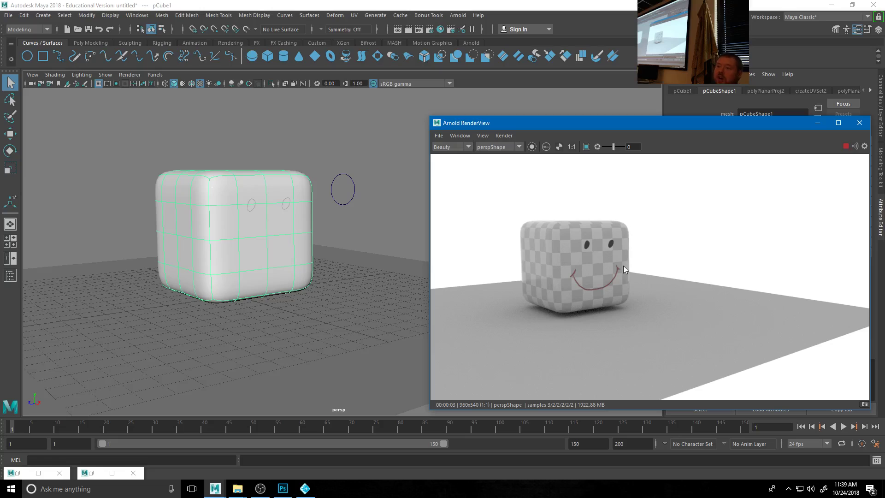
left_click(346, 178)
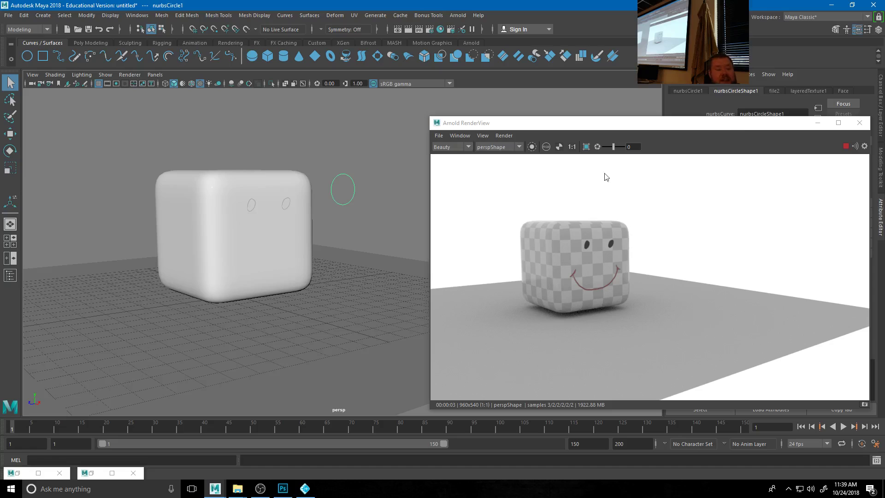
- Reopen Hypershade, zoom out the graph, and uncover place2dTexture4's placement attributes
left_click(38, 473)
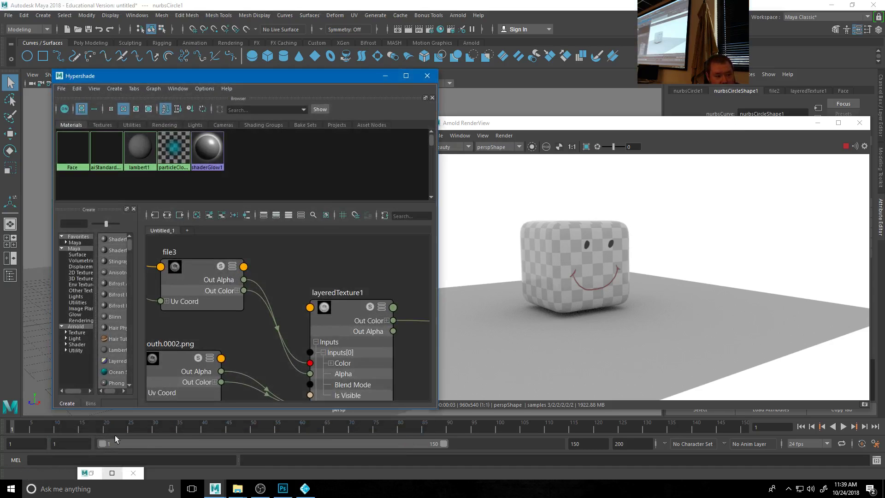
scroll(316, 317, "down", 4)
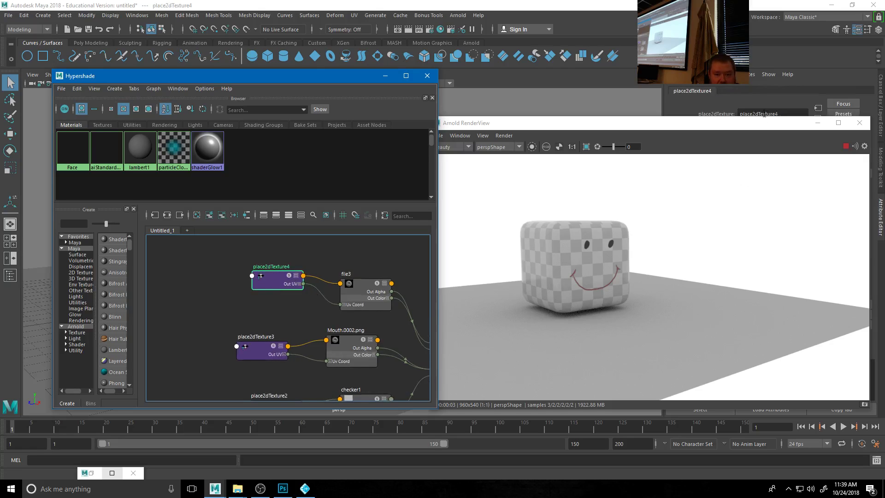
left_click_drag(739, 122, 368, 103)
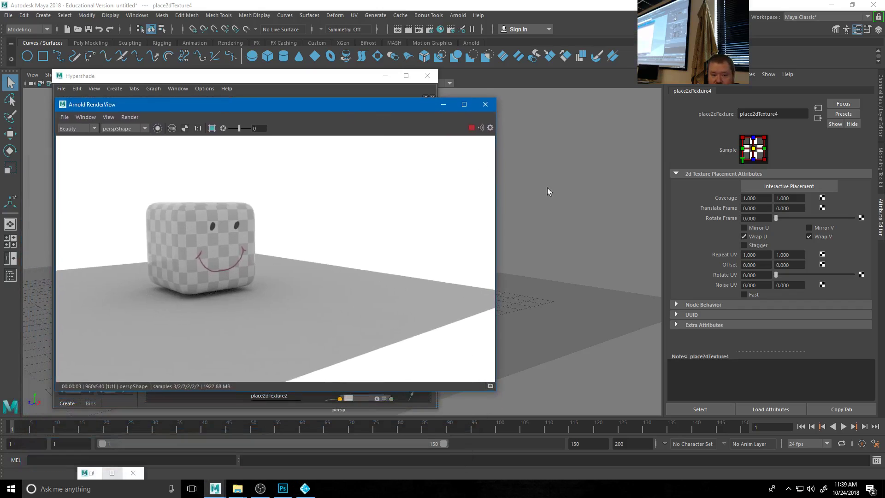
- Try U offsets of 0.01 and then 0.1 on place2dTexture4's eye texture
left_click(762, 265)
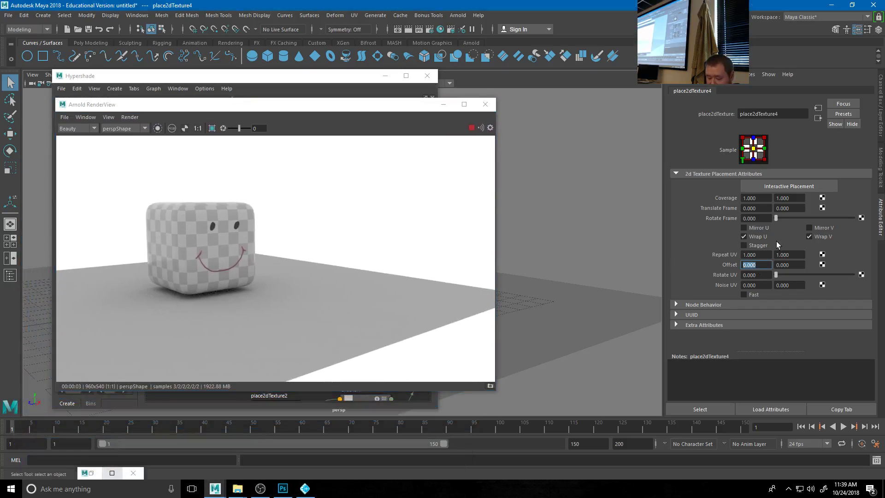
type(".01")
key("Return")
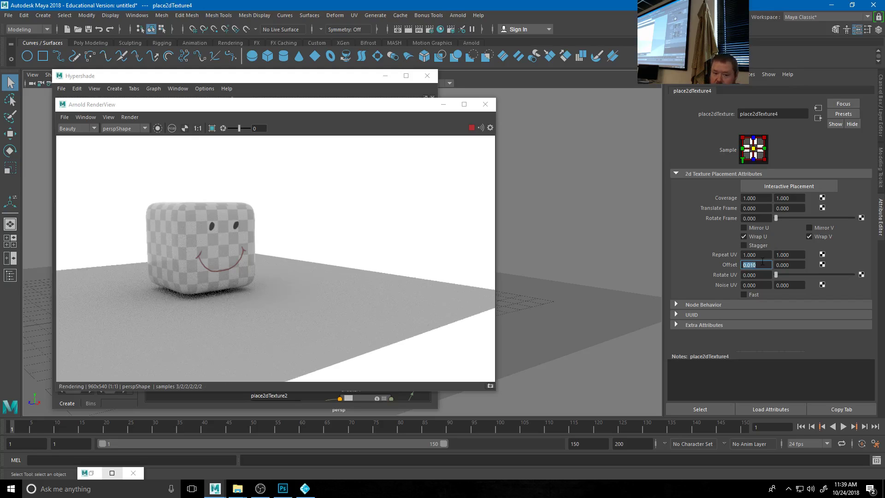
type(".1")
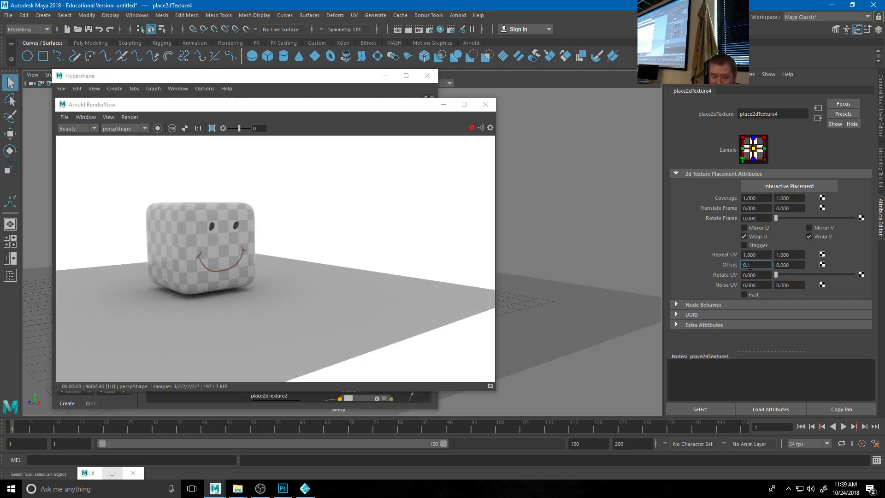
key("Return")
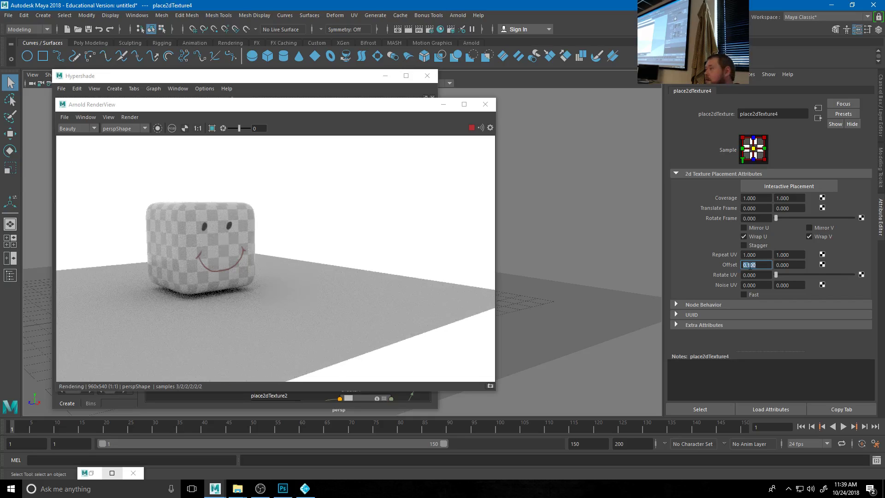
- Test a Rotate UV drag, undo it, and reset Offset V and Offset U to 0
left_click(791, 266)
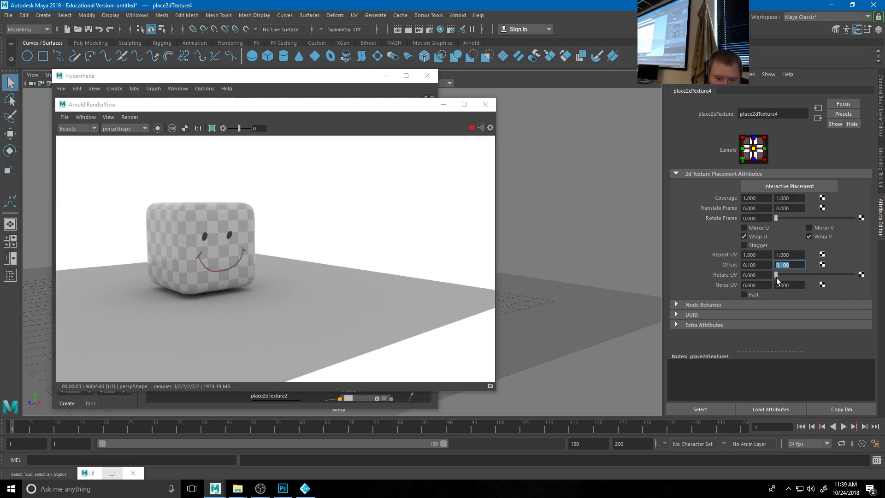
left_click_drag(777, 275, 783, 276)
key("ctrl+z")
key("ctrl+z")
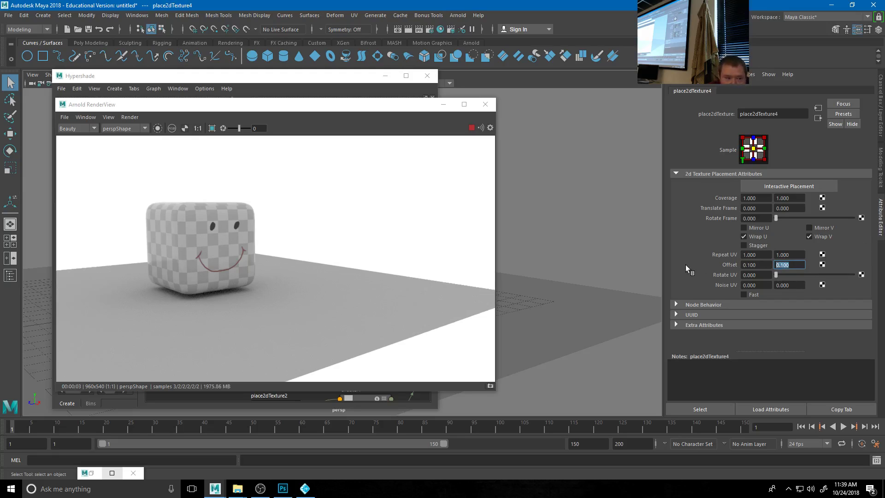
type("0")
key("shift+Tab")
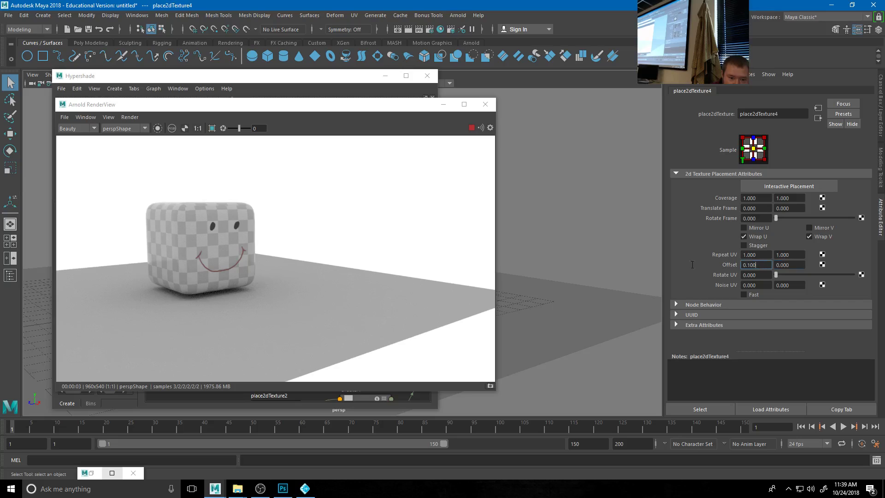
type("0")
key("Return")
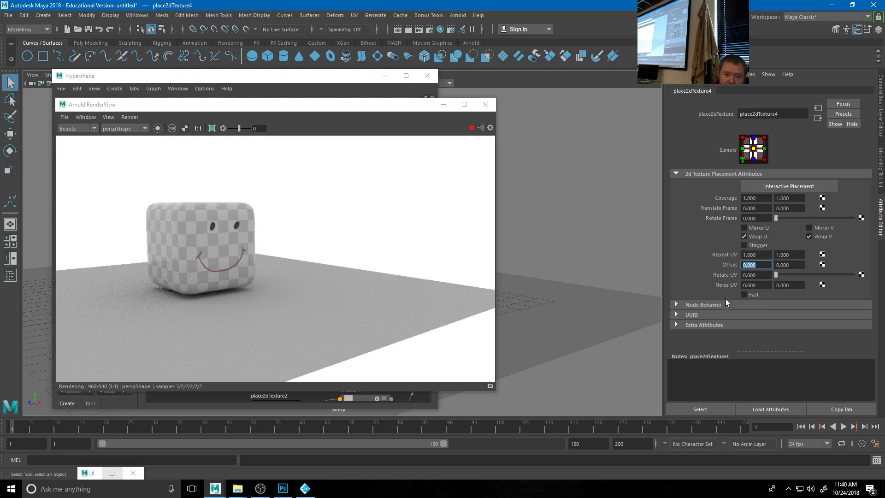
- Toggle Fast on and off, then orbit the camera to reframe the cube
left_click(744, 295)
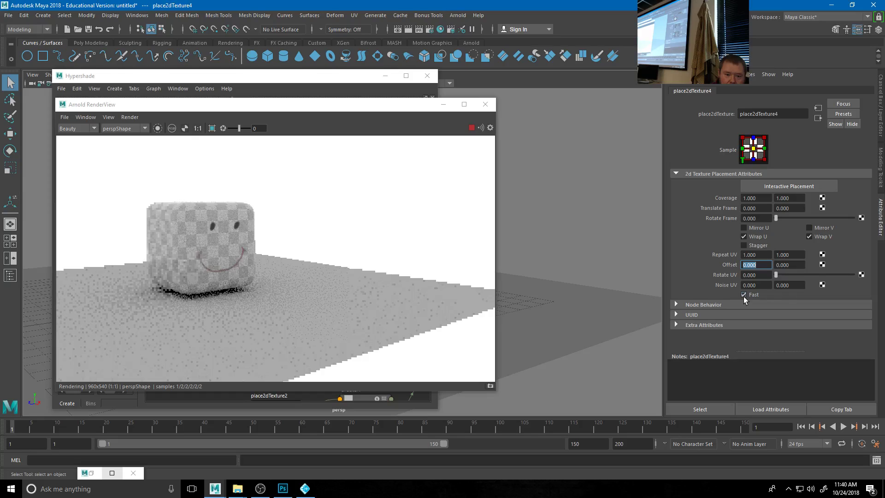
left_click(744, 295)
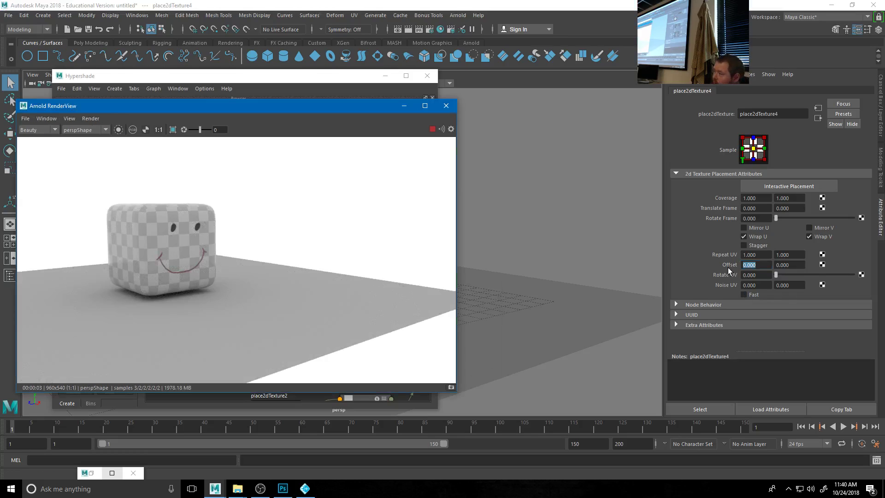
left_click_drag(494, 257, 530, 286, "alt")
middle_click_drag(530, 286, 619, 264, "alt")
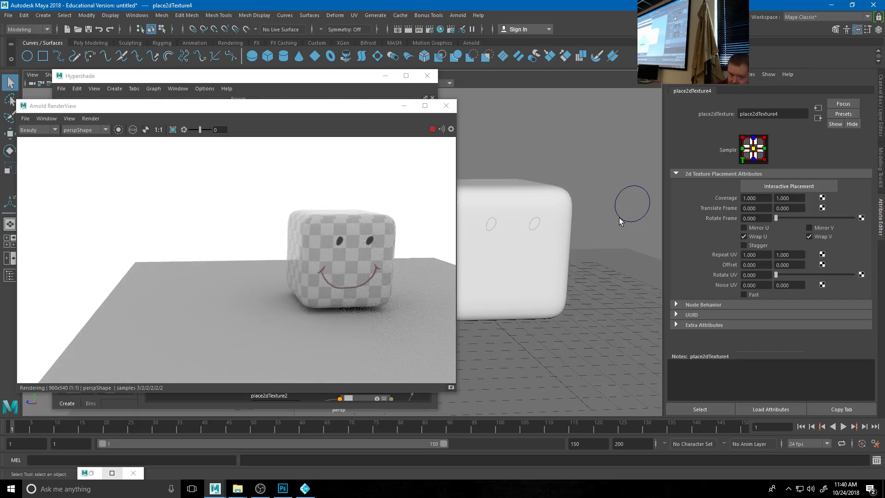
- Select the NURBS control circle and stop the interactive Arnold render
left_click(620, 222)
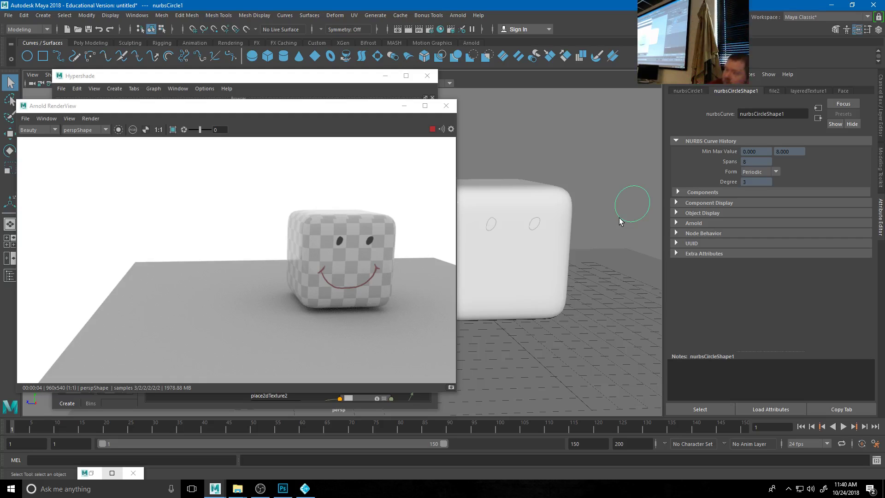
left_click(433, 132)
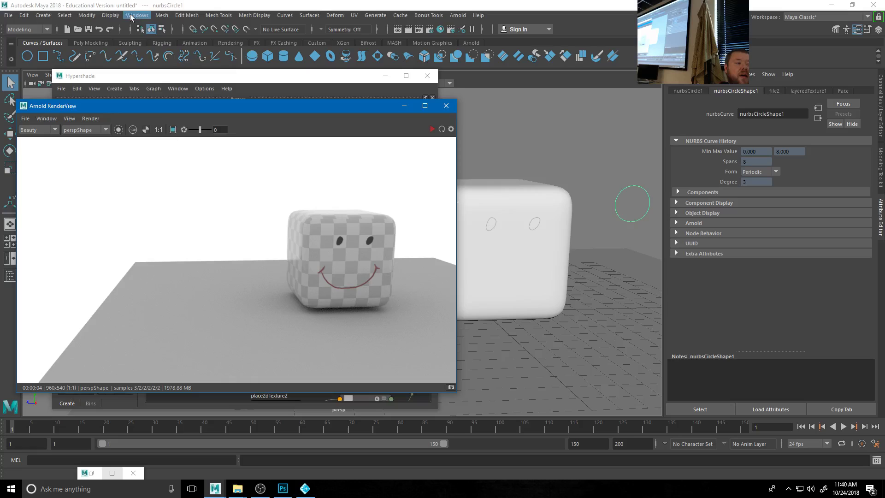
- Open the Node Editor, minimize the render view and Hypershade, and arrange it beside the viewport
left_click(134, 17)
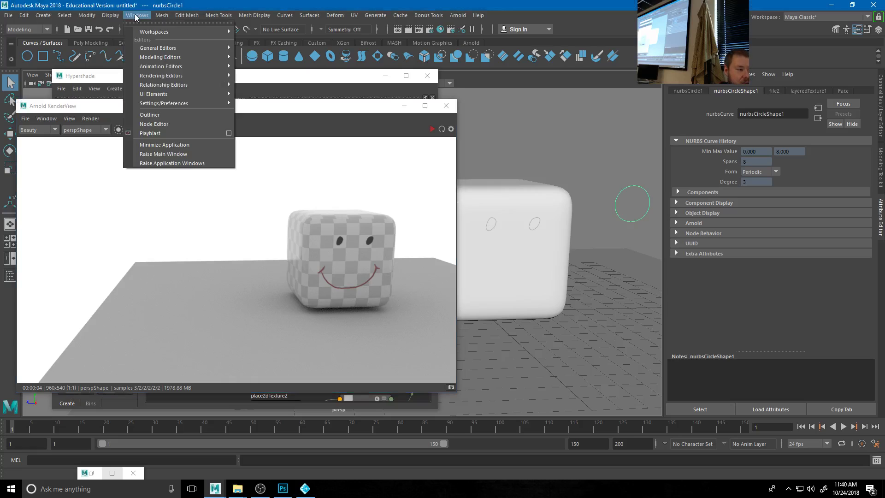
left_click(154, 124)
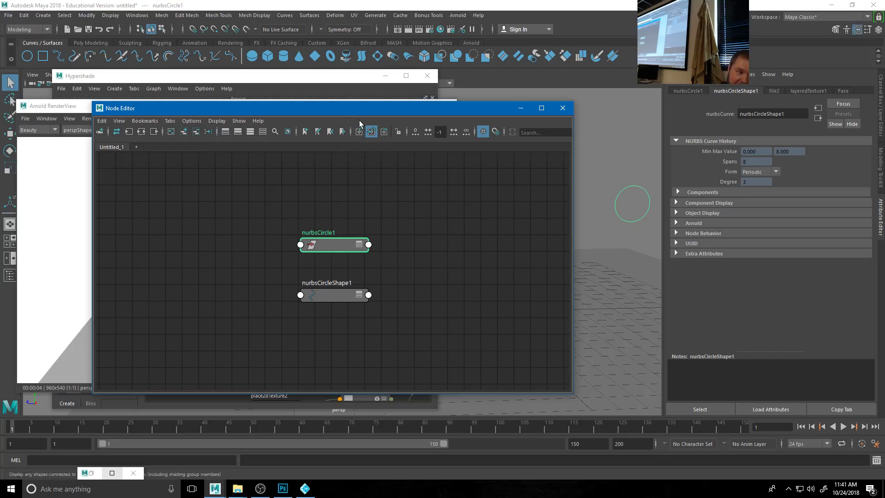
left_click_drag(323, 111, 311, 216)
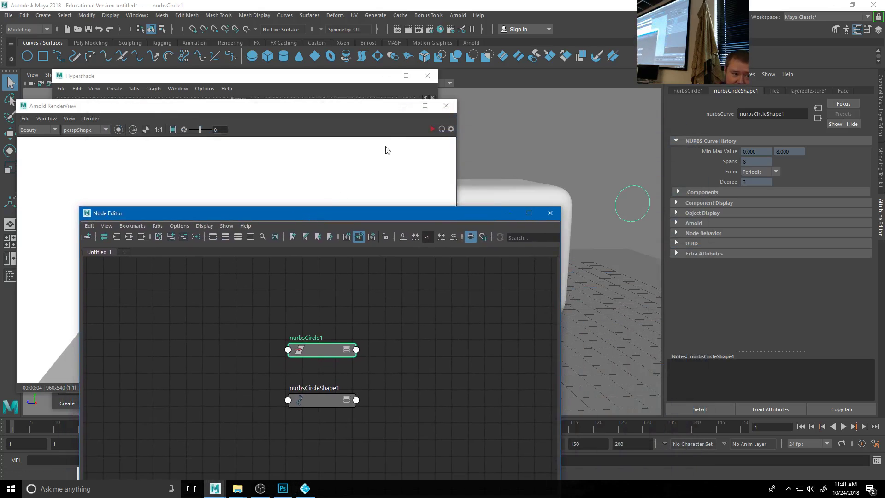
left_click(403, 107)
left_click(382, 77)
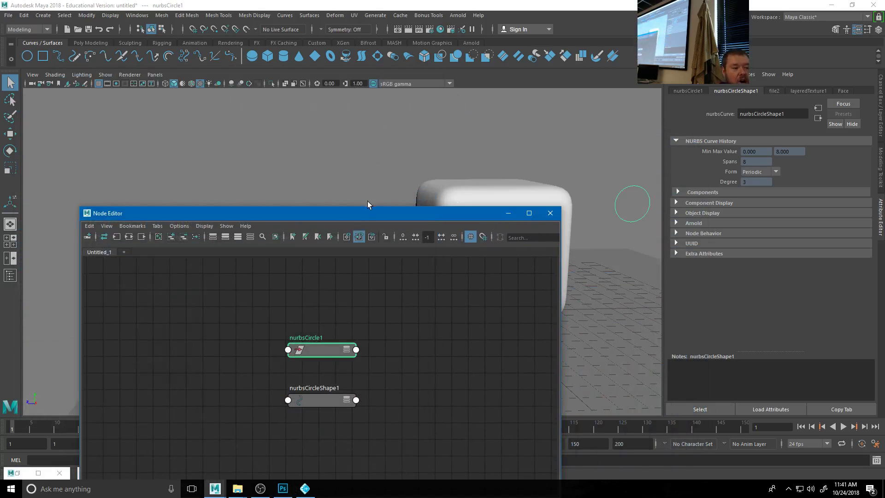
left_click_drag(365, 214, 367, 127)
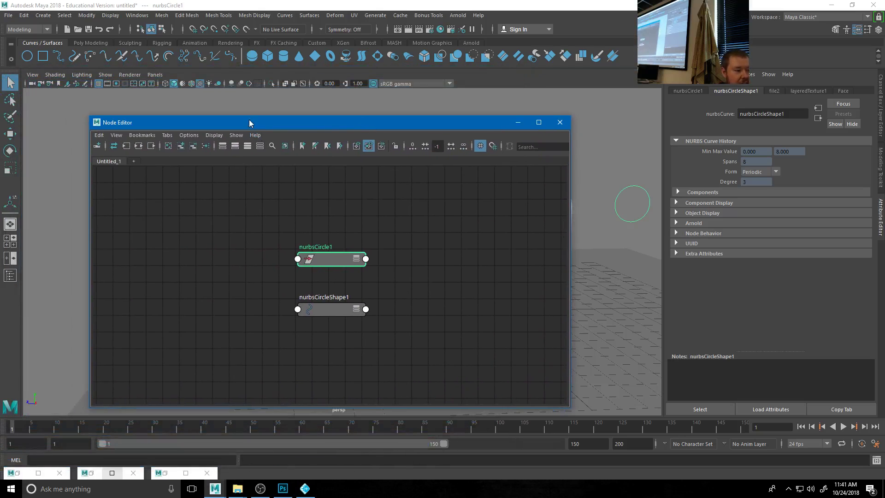
left_click_drag(252, 122, 21, 178)
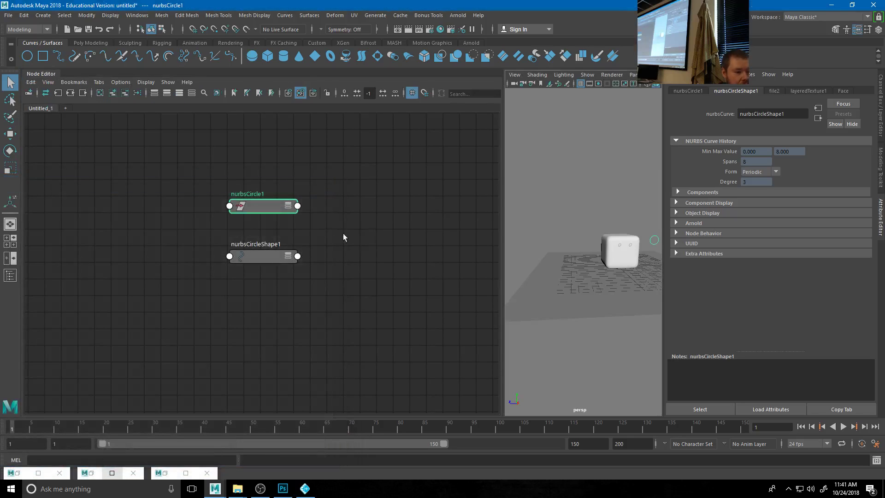
left_click_drag(503, 228, 270, 229)
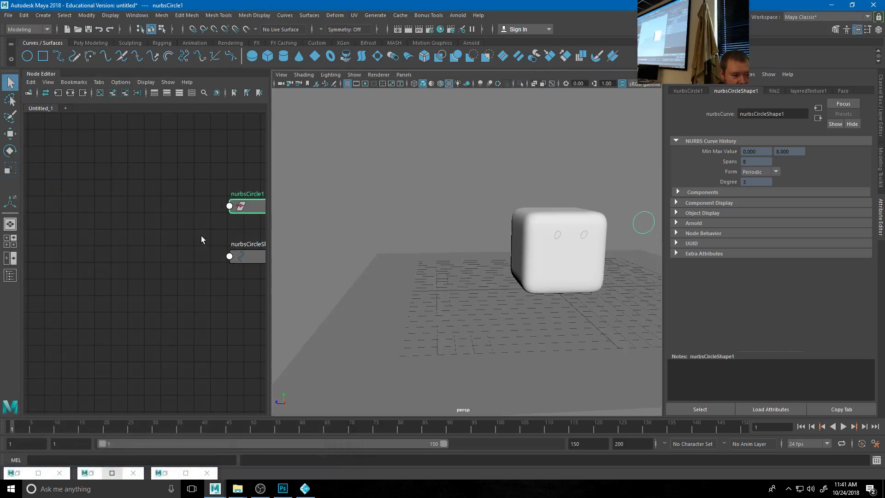
- Graph the cube and circle's input and output connections and expand nurbsCircle1
key("f")
left_click(544, 272)
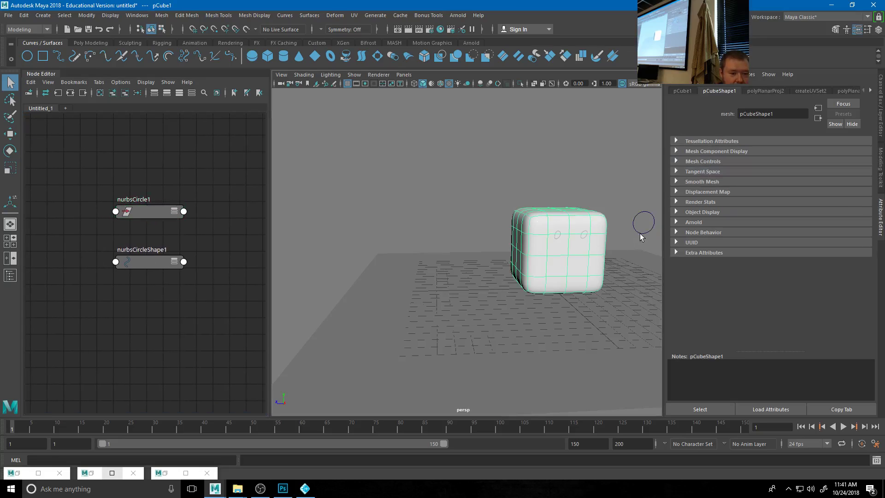
left_click(646, 212)
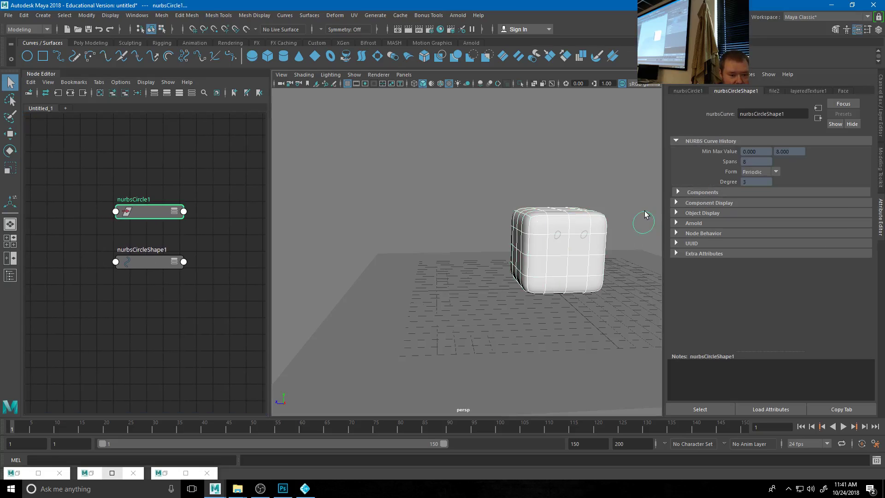
left_click(58, 92)
scroll(132, 279, "up", 3)
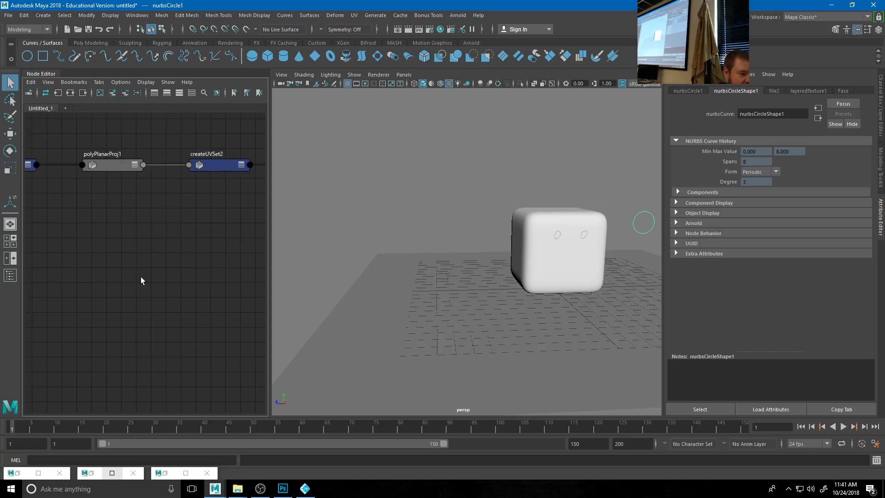
middle_click_drag(236, 262, 98, 289)
scroll(145, 266, "down", 2)
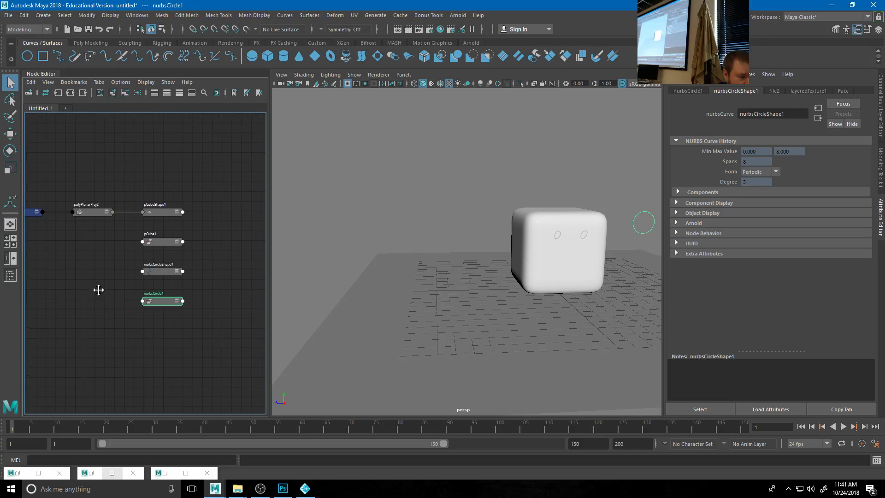
left_click(177, 302)
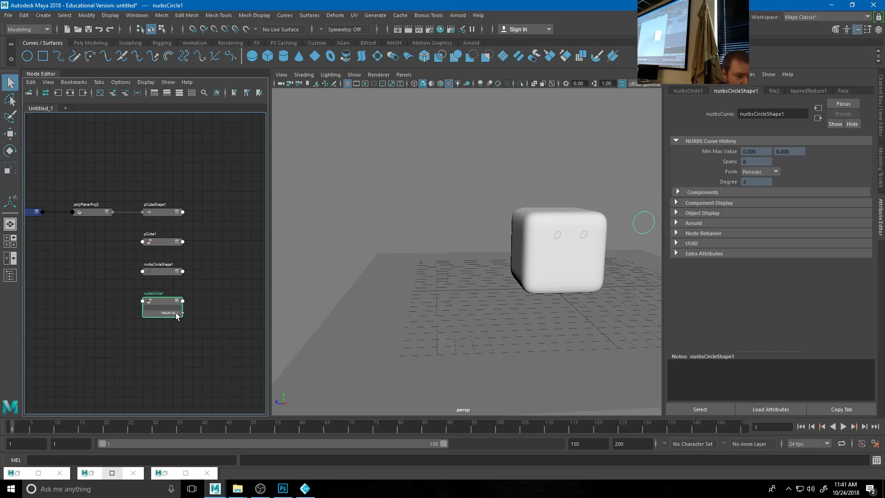
left_click(644, 219)
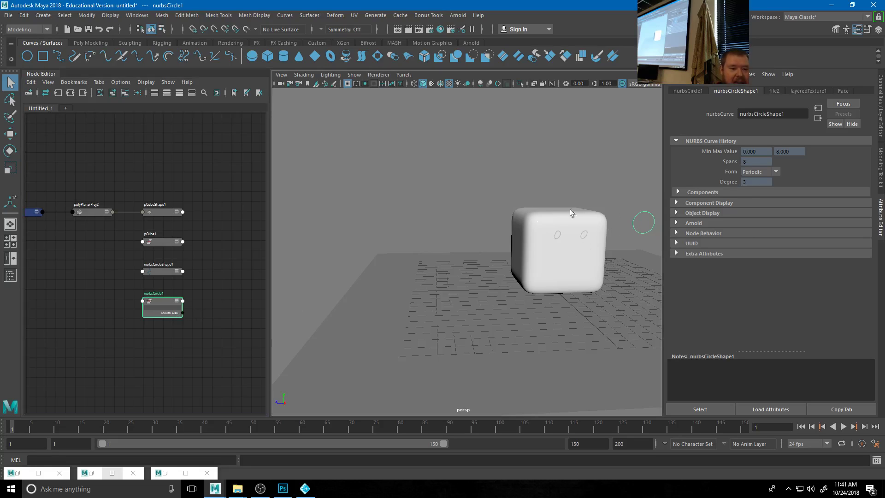
- Add float attributes EyeVert and EyeHoriz to nurbsCircle1 through Add Attribute
left_click(96, 15)
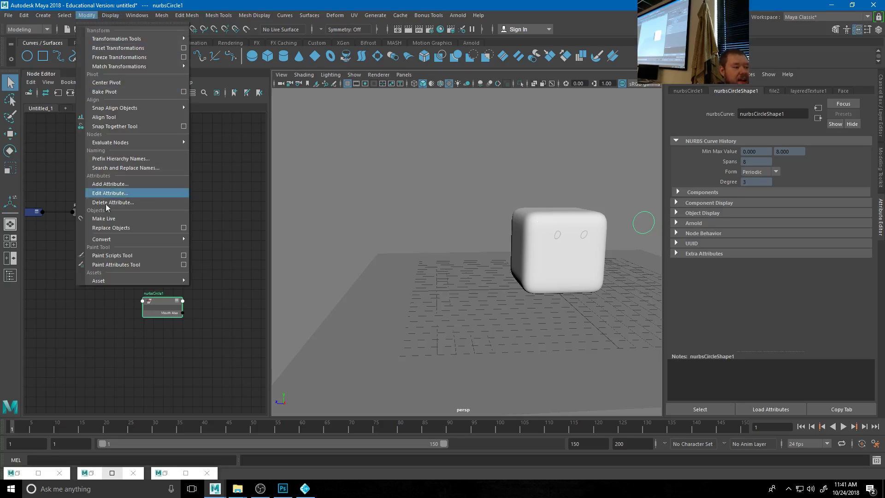
left_click(126, 185)
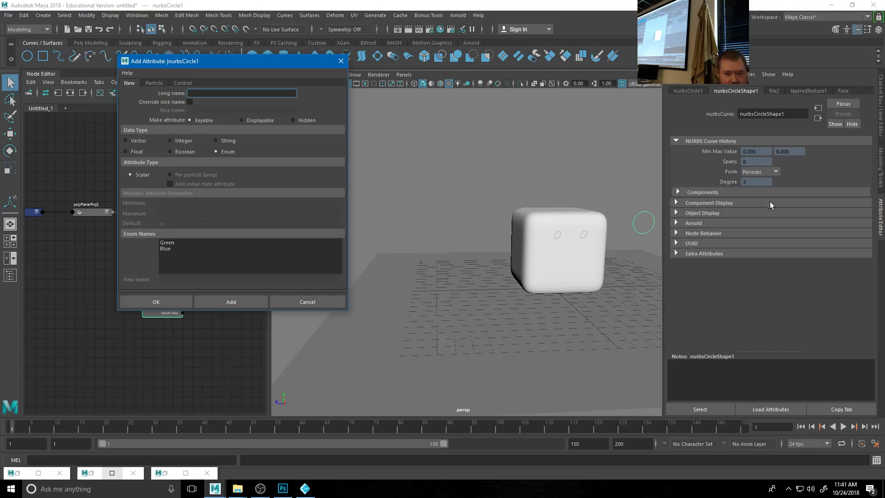
left_click(881, 115)
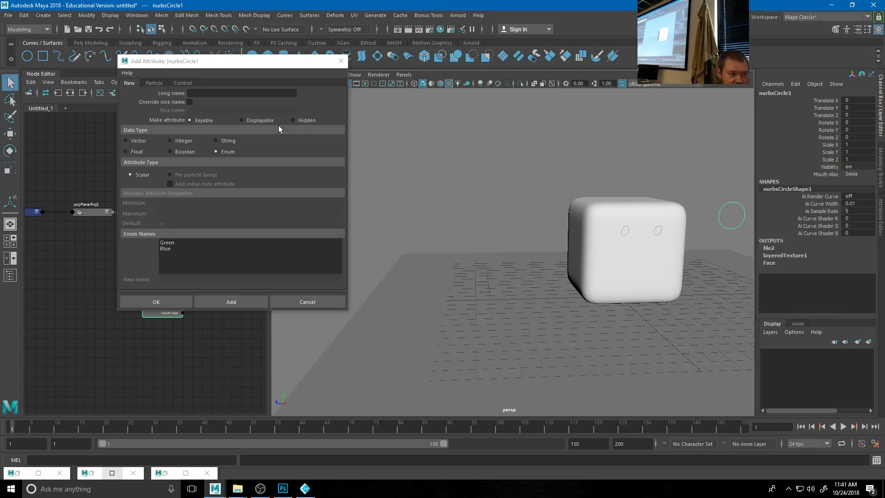
left_click(215, 95)
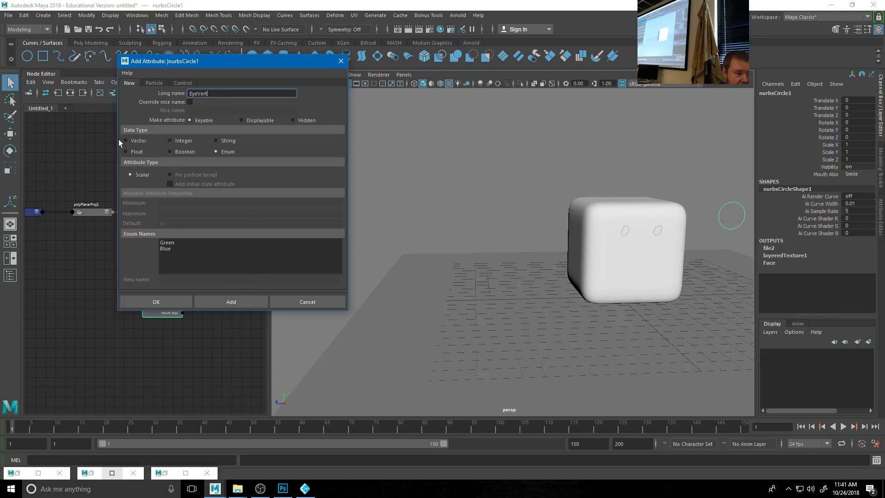
left_click(126, 152)
left_click(237, 301)
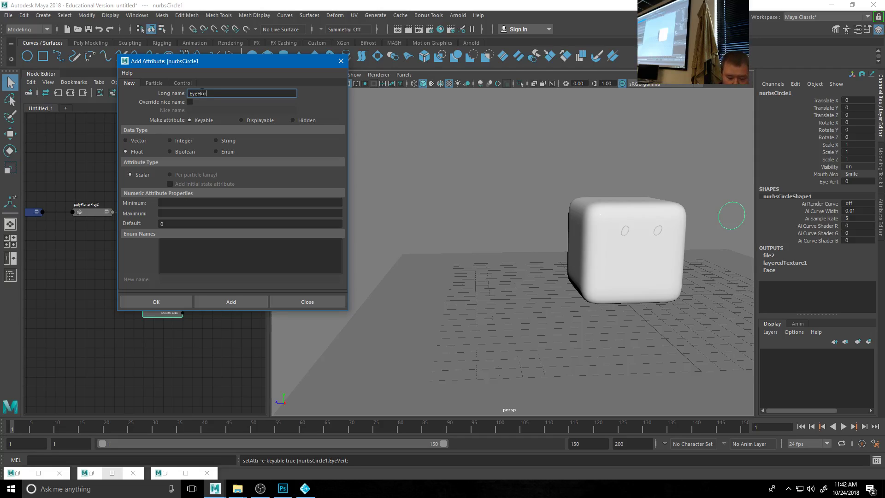
left_click(231, 302)
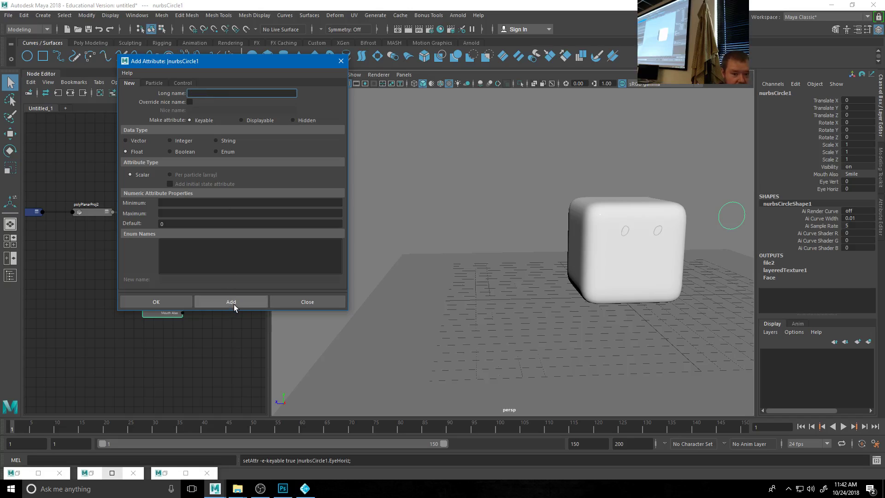
left_click(342, 60)
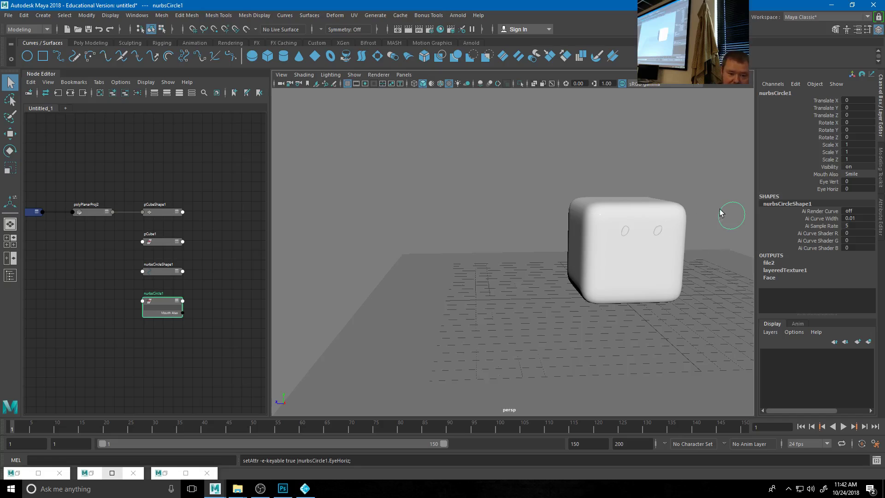
- Restore the Hypershade window and select the place2dTexture4 node
left_click(835, 182)
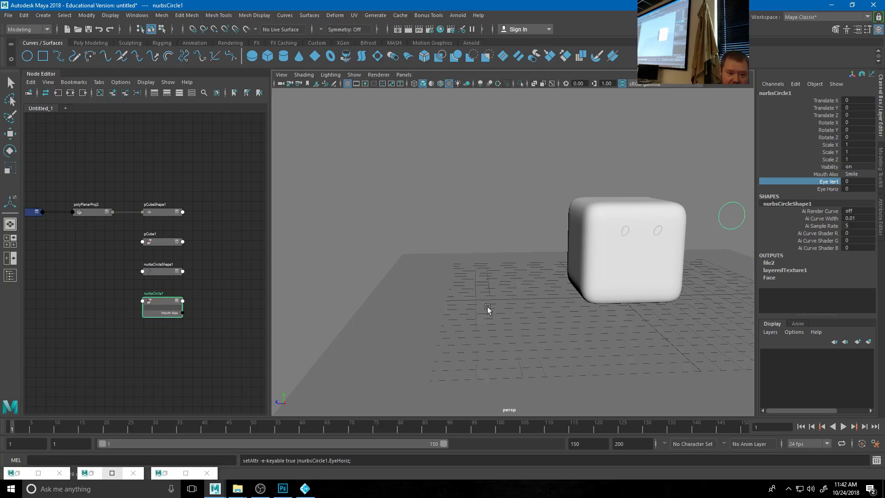
left_click(112, 473)
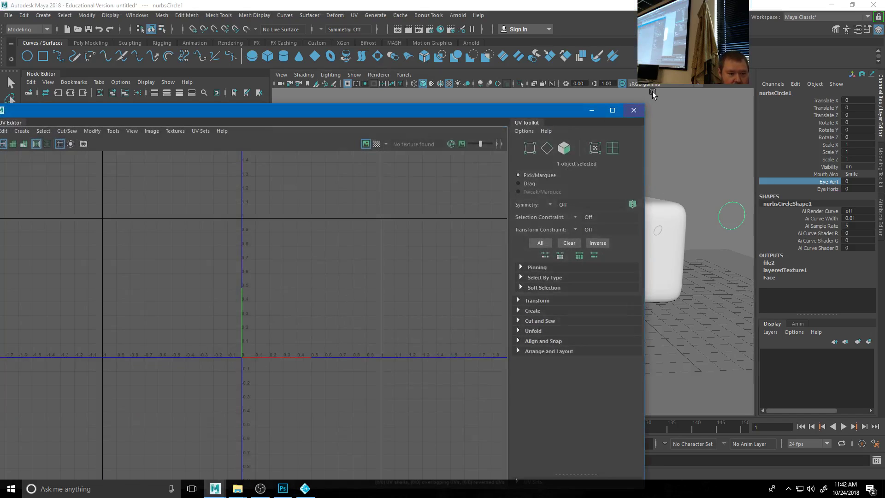
left_click(592, 111)
left_click(165, 473)
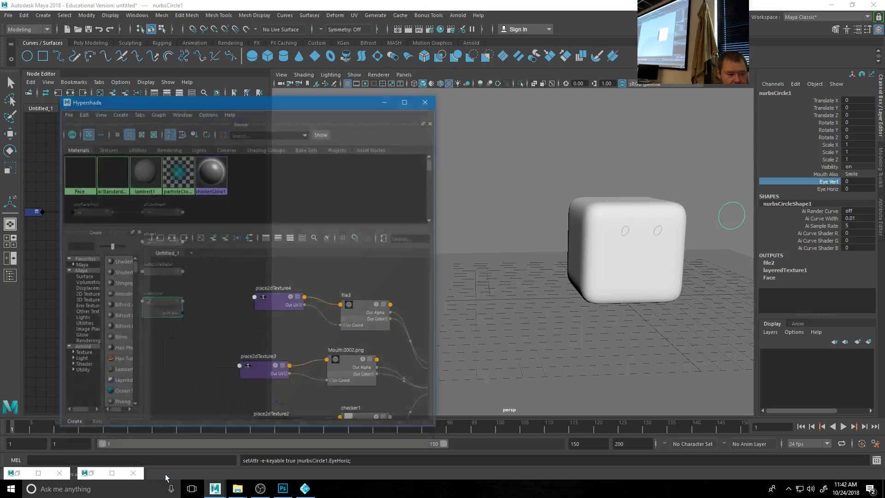
left_click(273, 284)
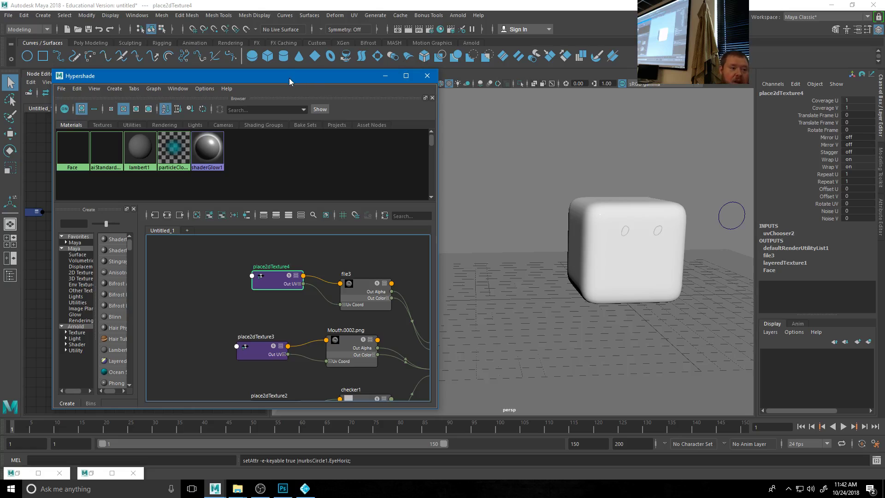
left_click_drag(289, 79, 312, 90)
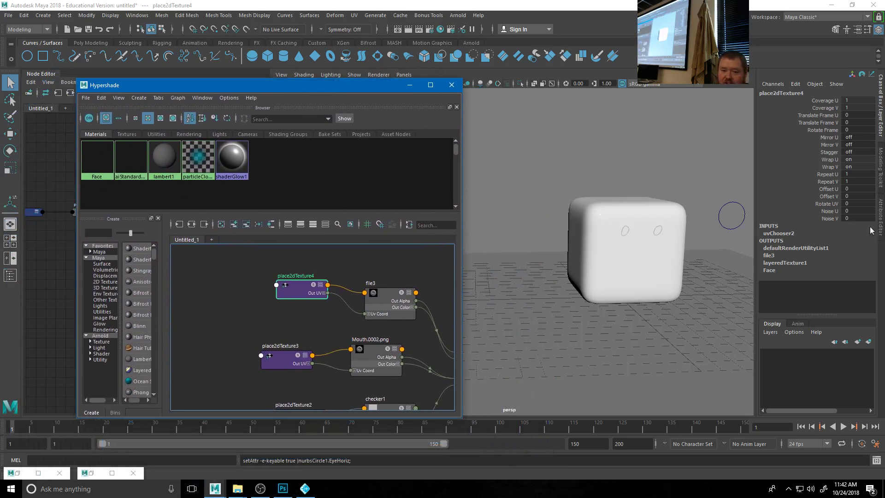
- Test-drag nurbsCircle1's Eye Vert, undo it back to 0, and reselect place2dTexture4
left_click(729, 204)
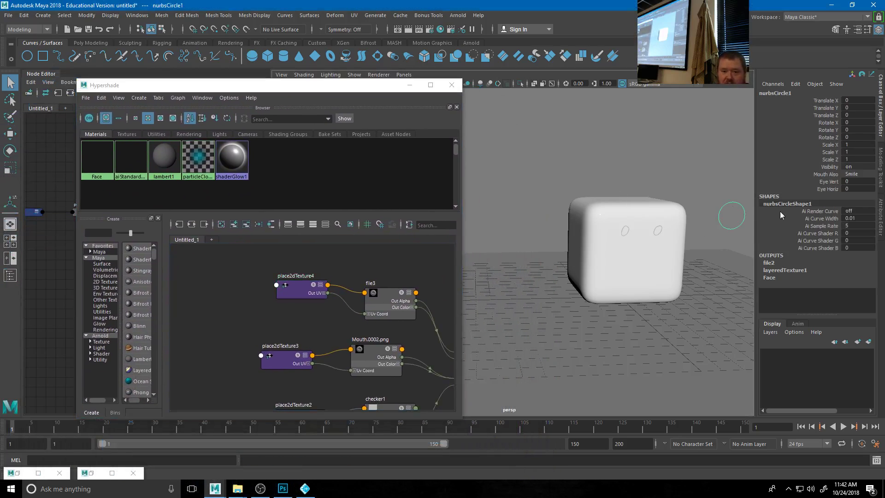
left_click(829, 181)
middle_click_drag(645, 127, 647, 129)
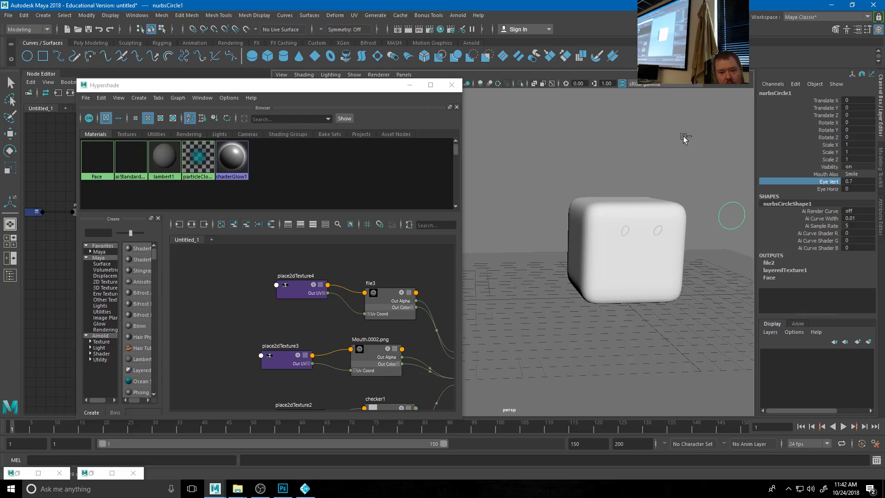
key("ctrl+z")
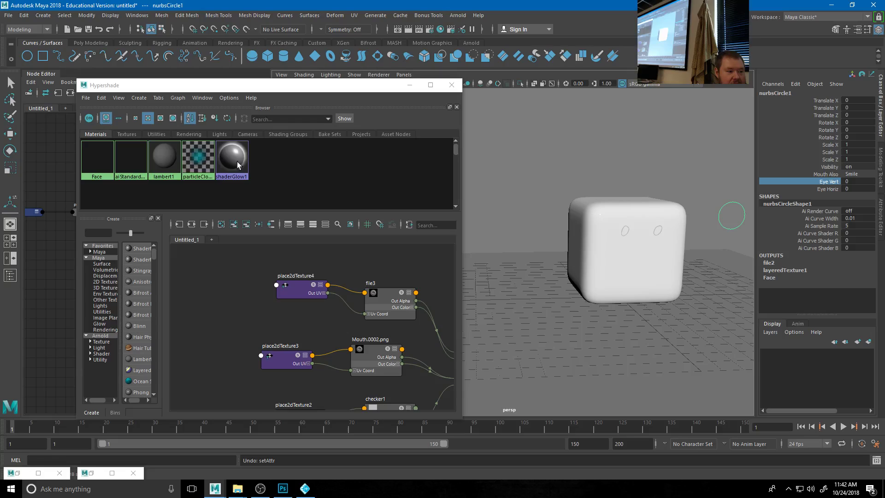
left_click(288, 290)
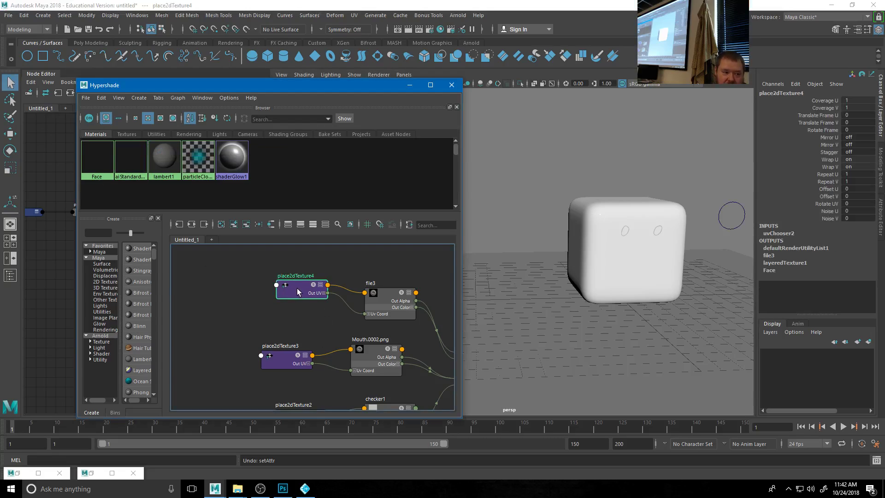
left_click(137, 15)
mouse_move(148, 48)
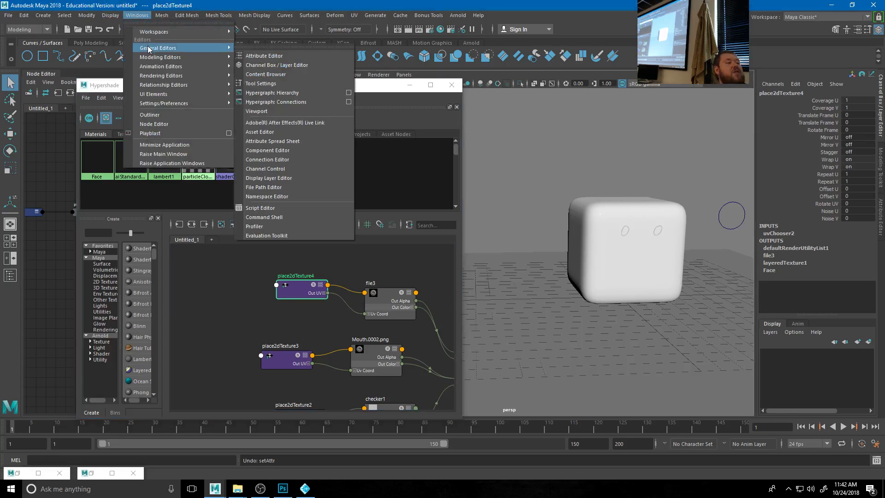
left_click(262, 159)
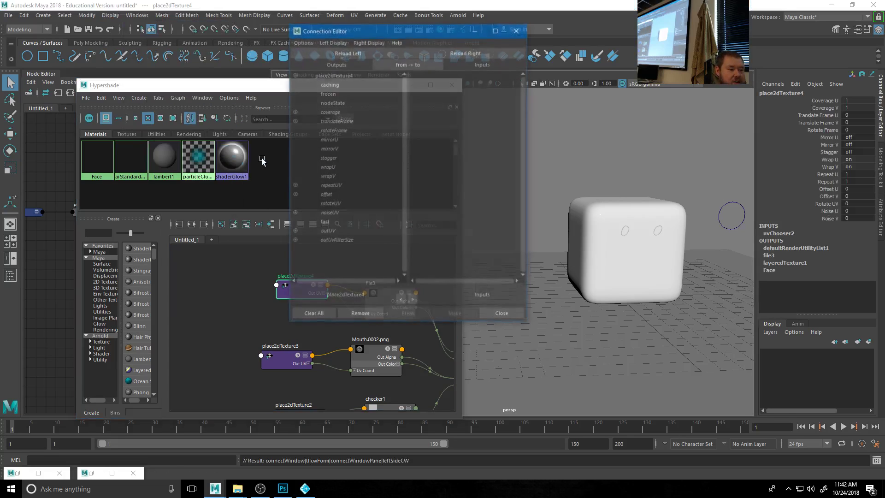
left_click(729, 206)
left_click(348, 53)
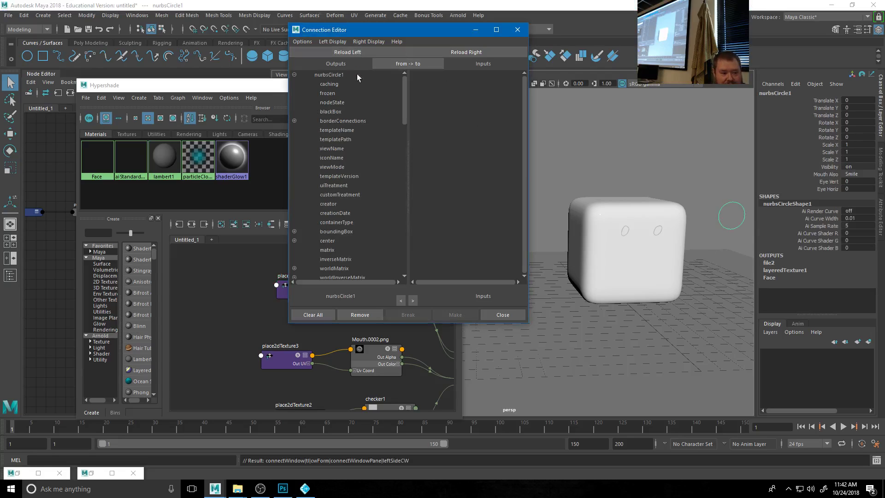
scroll(339, 239, "down", 15)
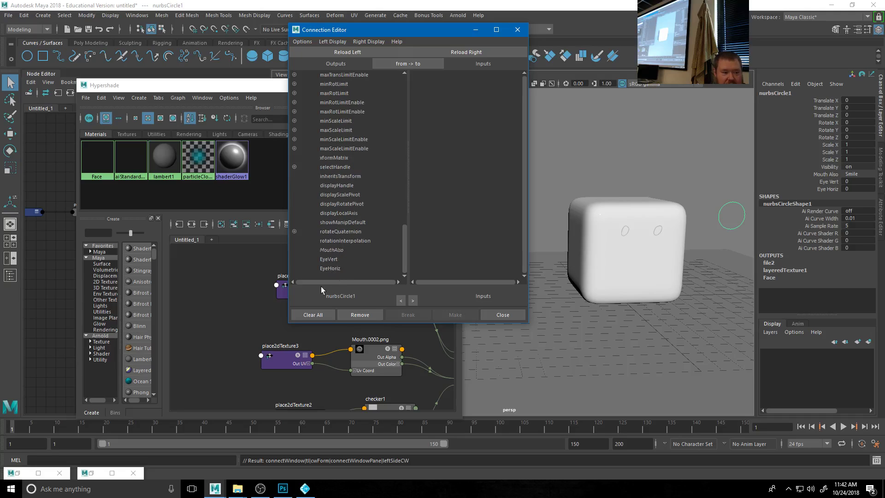
left_click(282, 295)
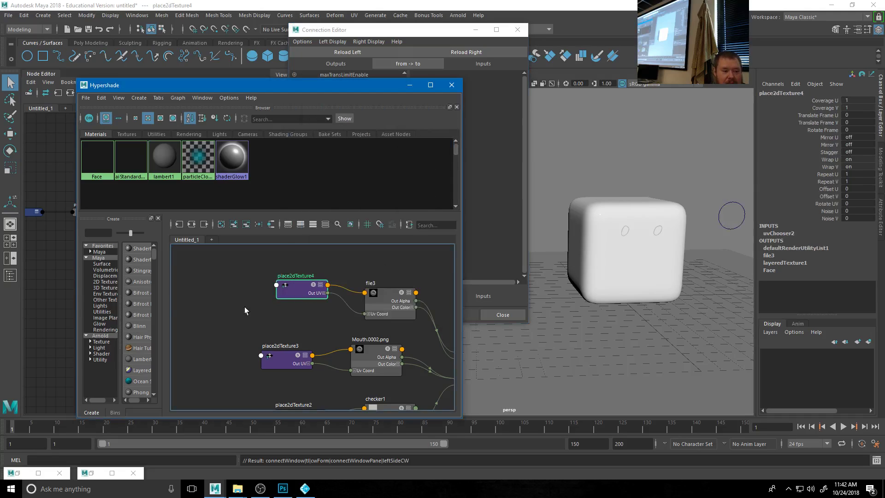
left_click(462, 53)
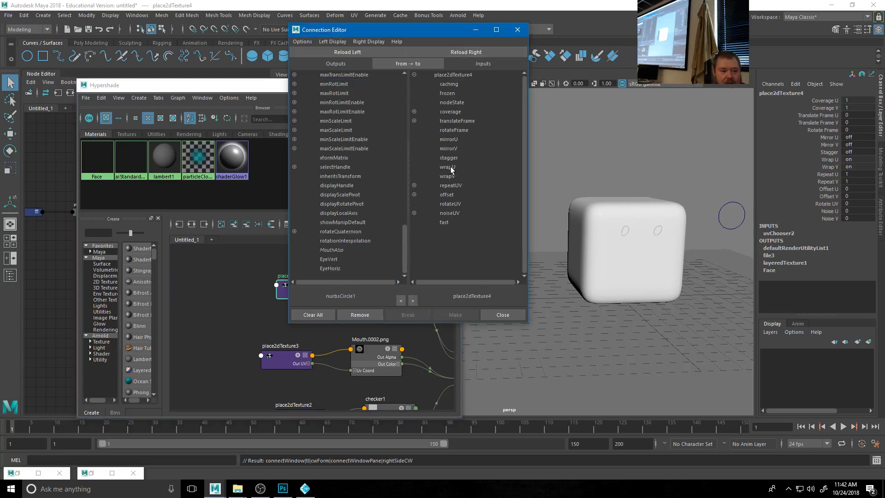
left_click(414, 195)
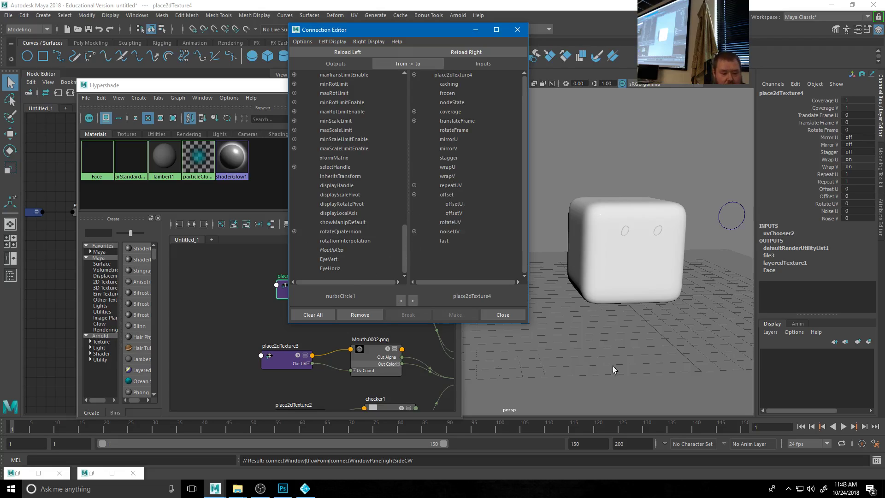
left_click(676, 253)
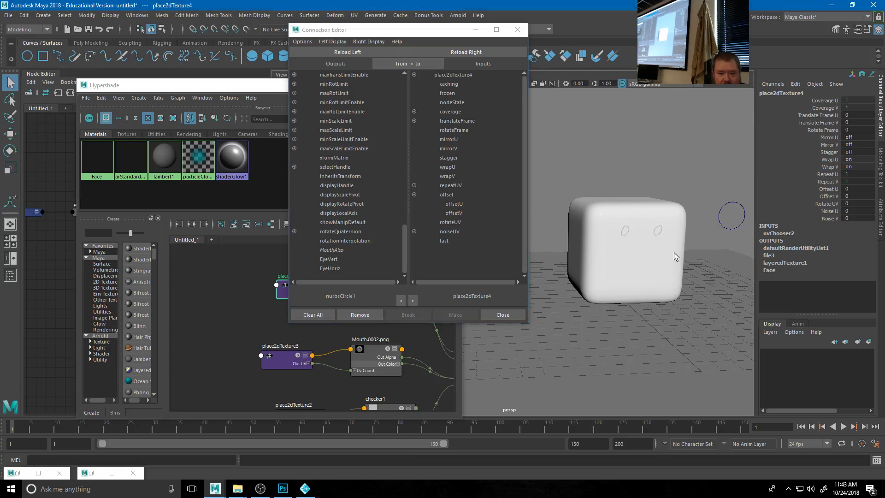
left_click(280, 292)
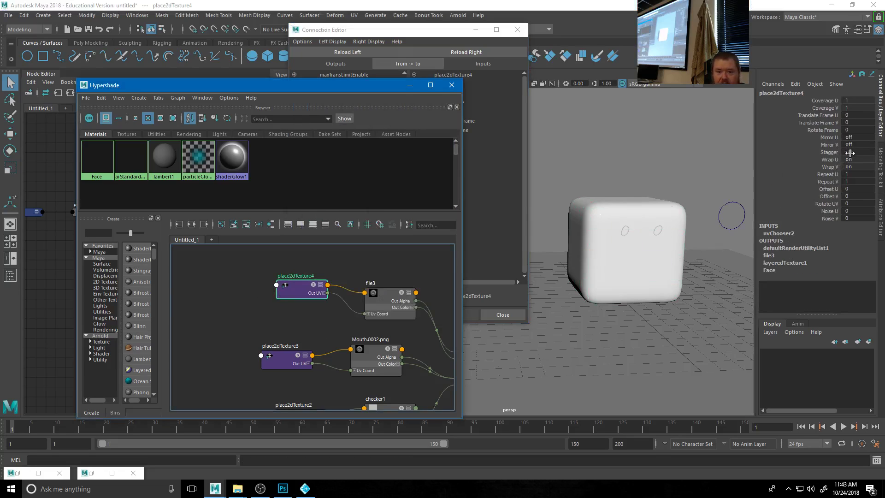
left_click(829, 189)
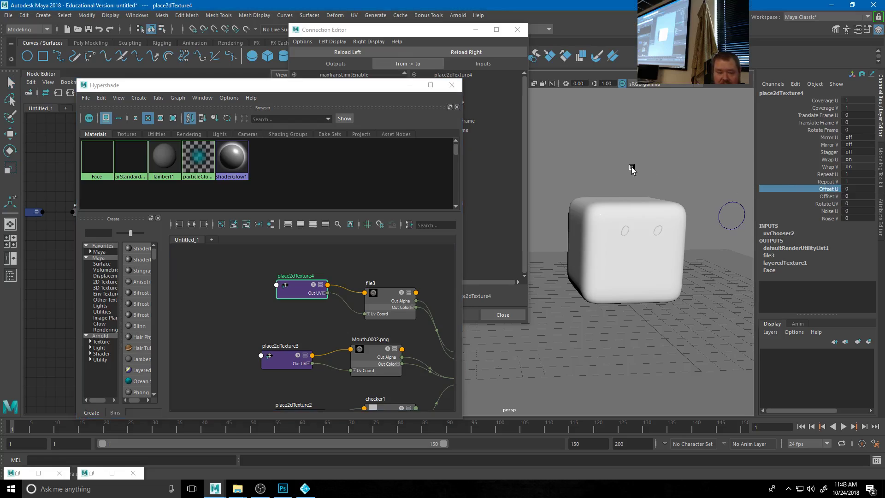
middle_click_drag(632, 170, 651, 185)
left_click(829, 196)
key("ctrl+z")
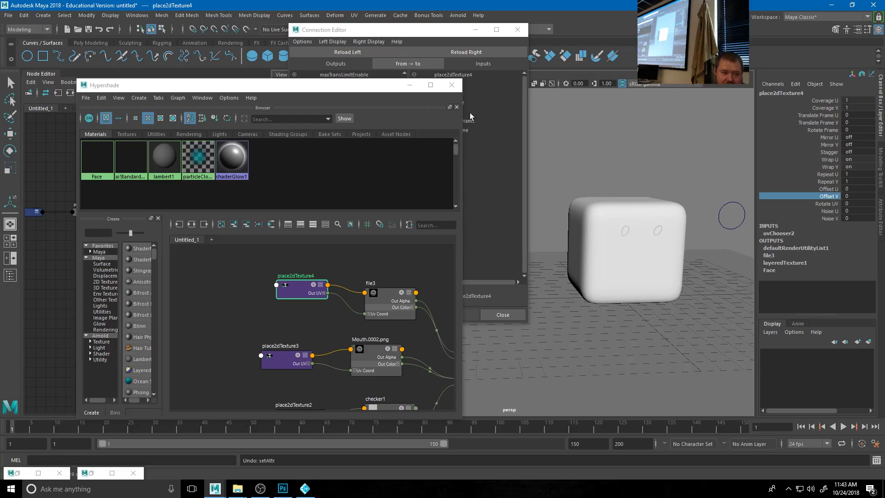
- Connect nurbsCircle1's EyeVert to offsetV and EyeHoriz to offsetU on place2dTexture4
left_click(434, 32)
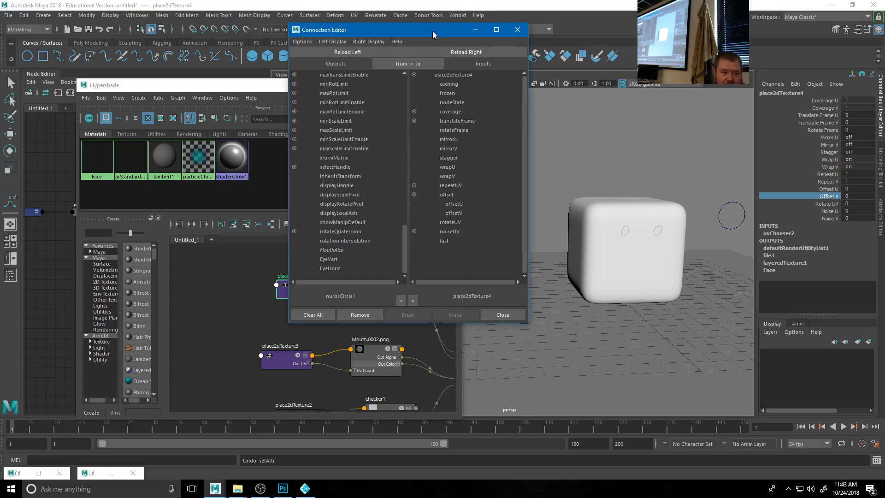
left_click(332, 261)
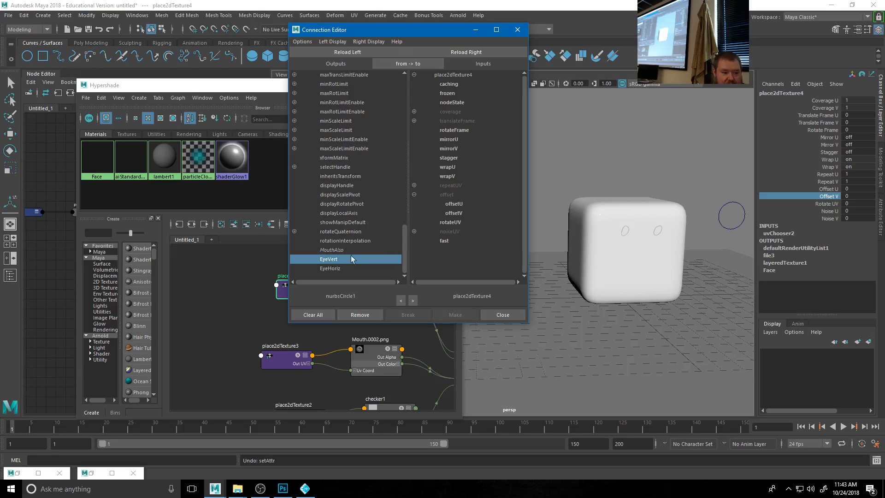
left_click(454, 215)
left_click(331, 268)
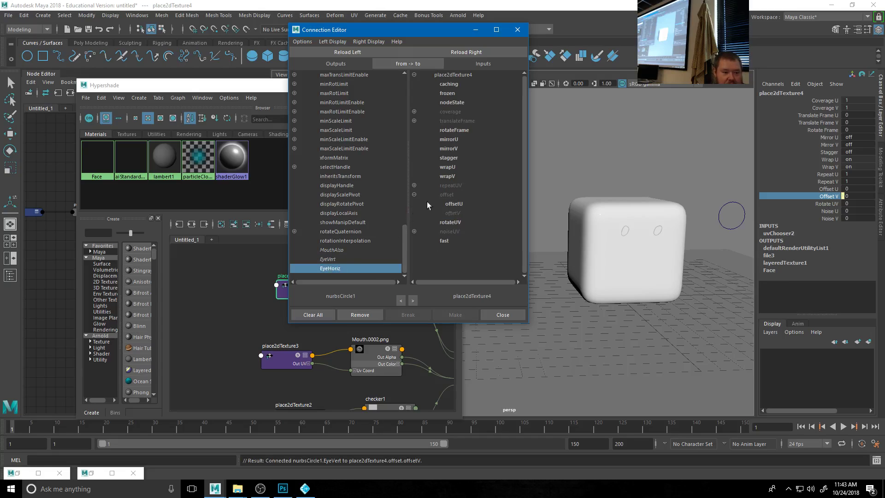
left_click(455, 204)
- Move the eyes down and up with Eye Vert, reset it to 0, and close the Connection Editor
left_click(737, 205)
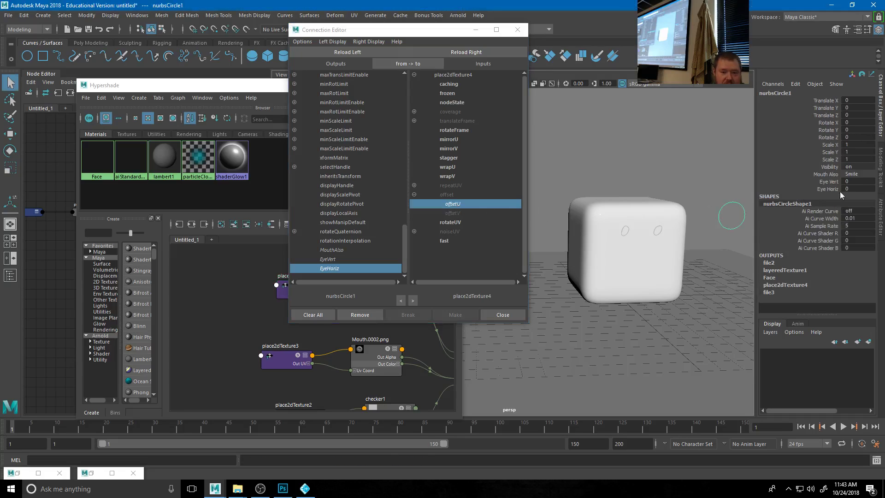
left_click(828, 181)
mouse_move(627, 191)
middle_mouse_down()
mouse_move(641, 193)
mouse_move(614, 181)
middle_mouse_up()
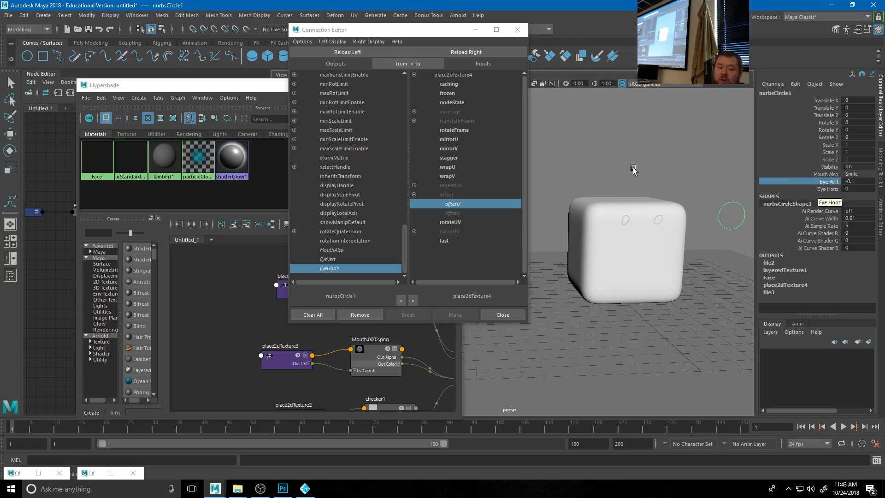
middle_click_drag(689, 162, 697, 162)
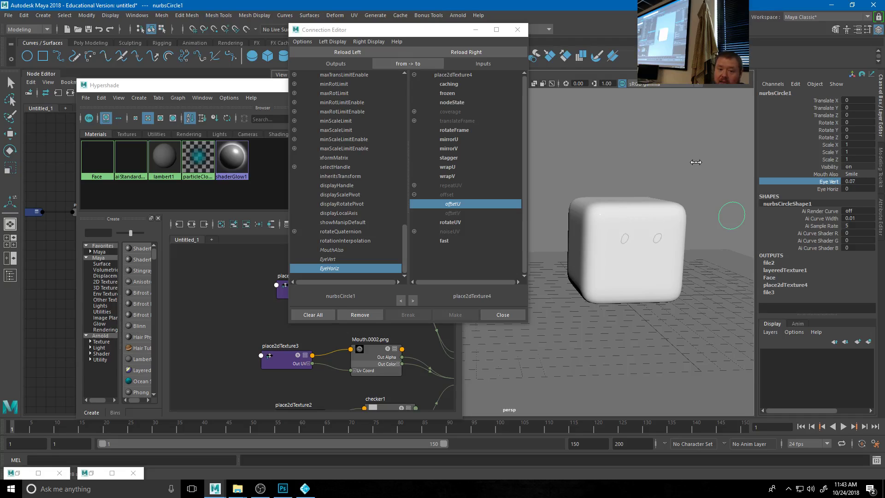
double_click(861, 182)
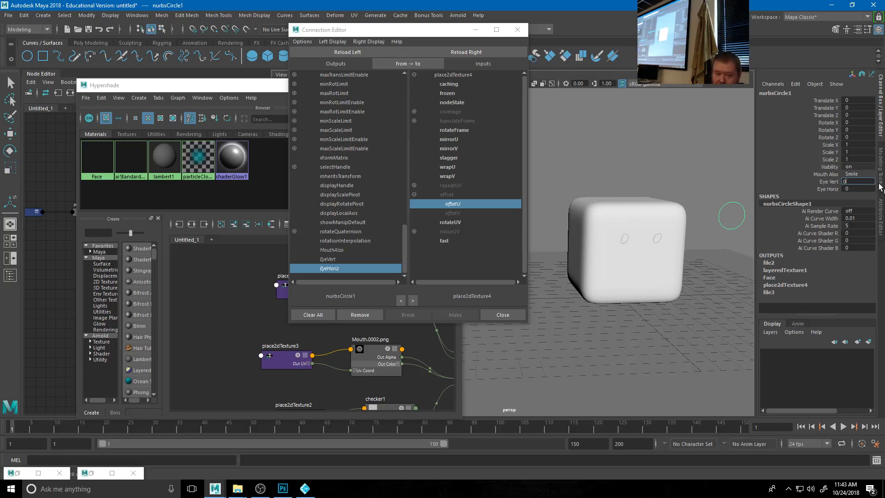
type("0")
key("Return")
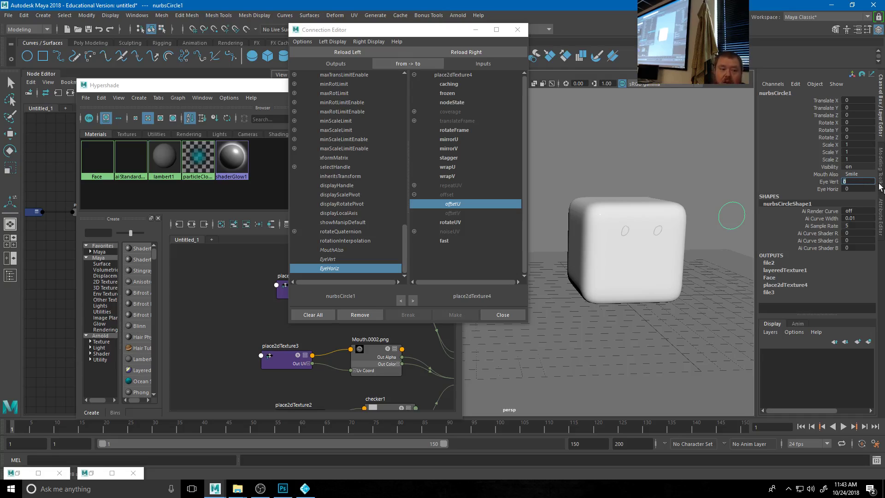
left_click(517, 30)
- Close the Hypershade, widen the Node Editor, and graph nurbsCircle1's output connections
left_click(457, 85)
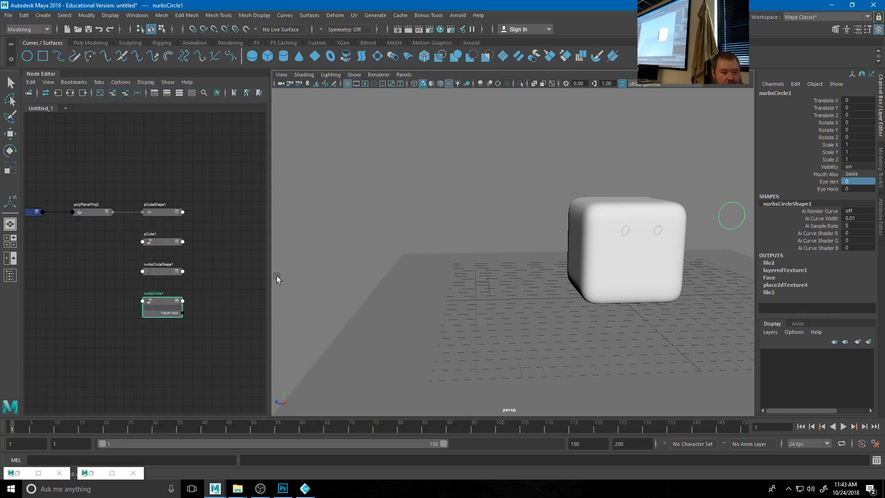
left_click_drag(268, 269, 395, 267)
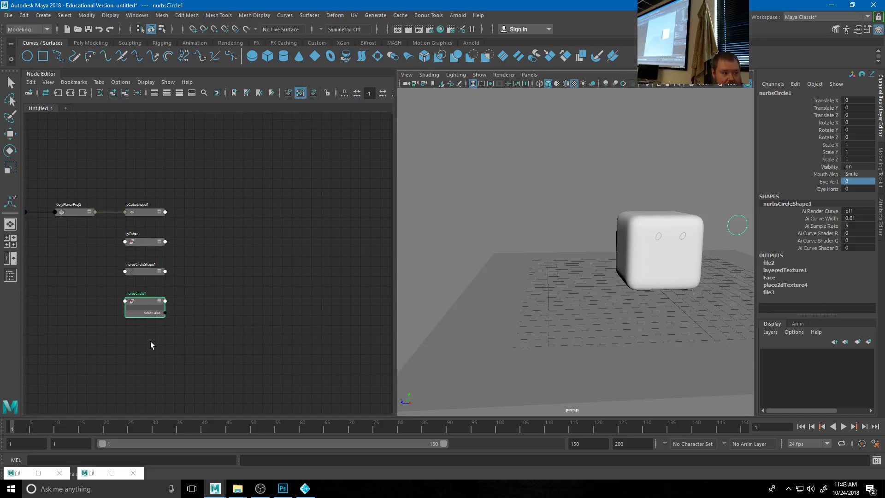
left_click(84, 93)
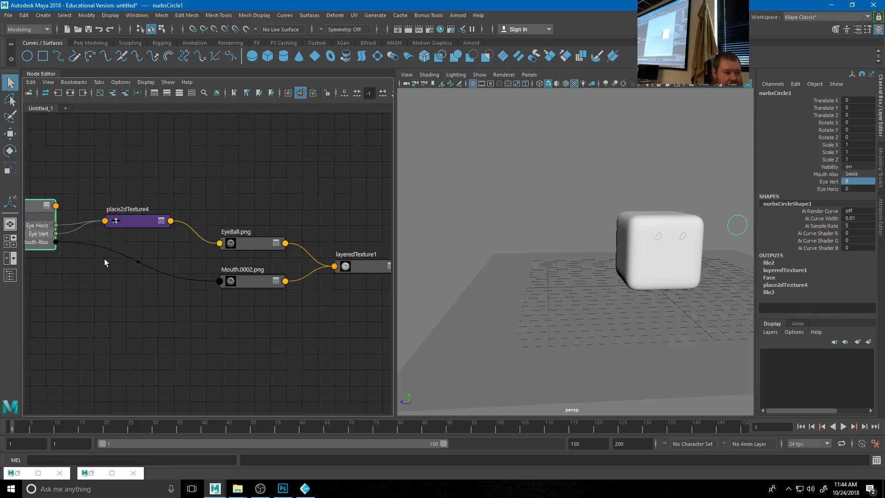
middle_click_drag(104, 259, 215, 292)
scroll(215, 281, "up", 3)
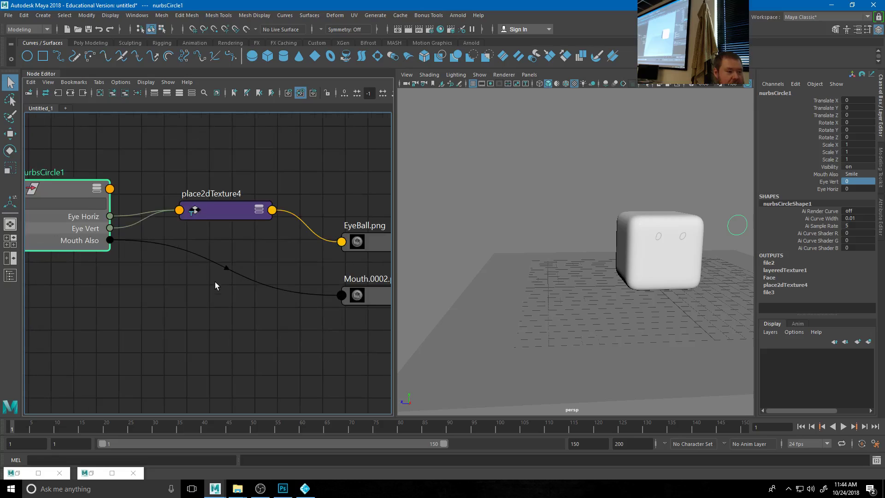
- Fully expand place2dTexture4 and its Offset attribute to show Offset U and V
left_click(249, 210)
key("3")
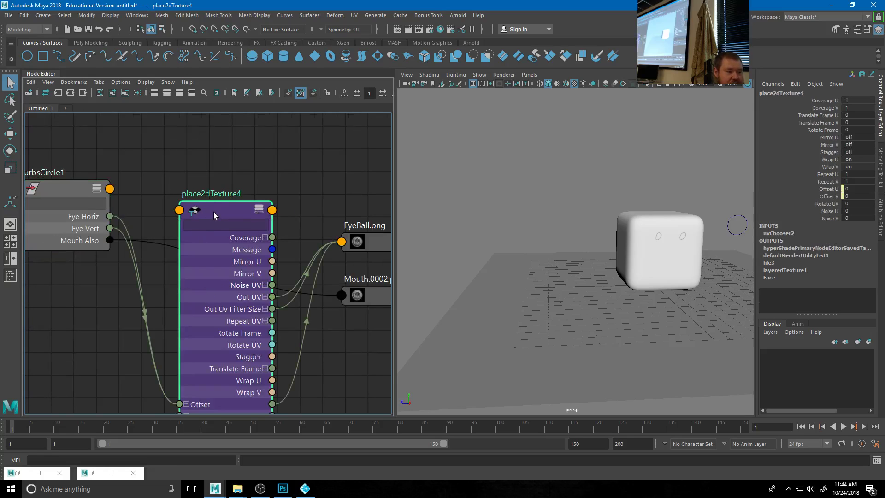
left_click_drag(214, 212, 235, 57)
left_click(207, 251)
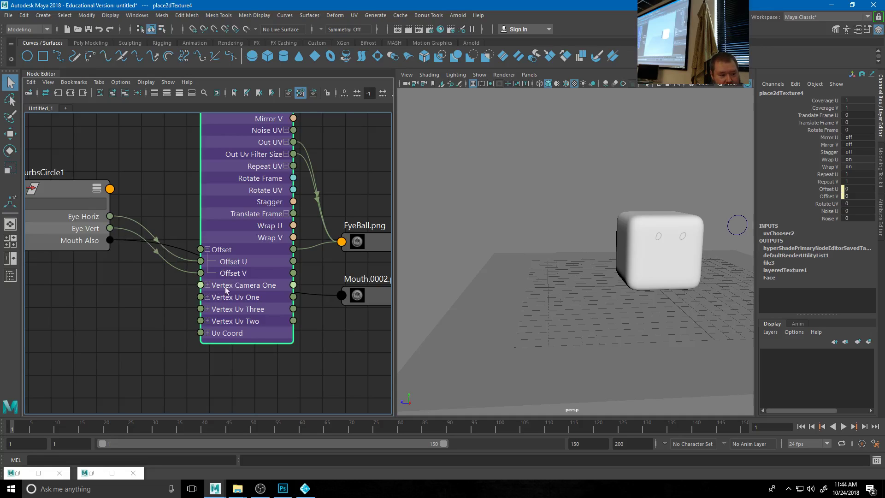
scroll(150, 305, "down", 3)
middle_click_drag(129, 309, 151, 306, "alt")
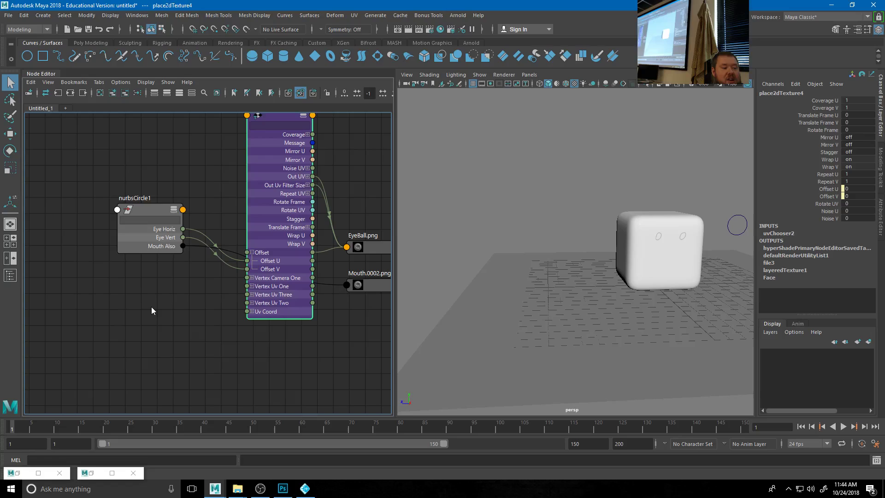
- Create multiplyDivide nodes by searching 'mul' in the Node Editor's create-node window
right_click(153, 321)
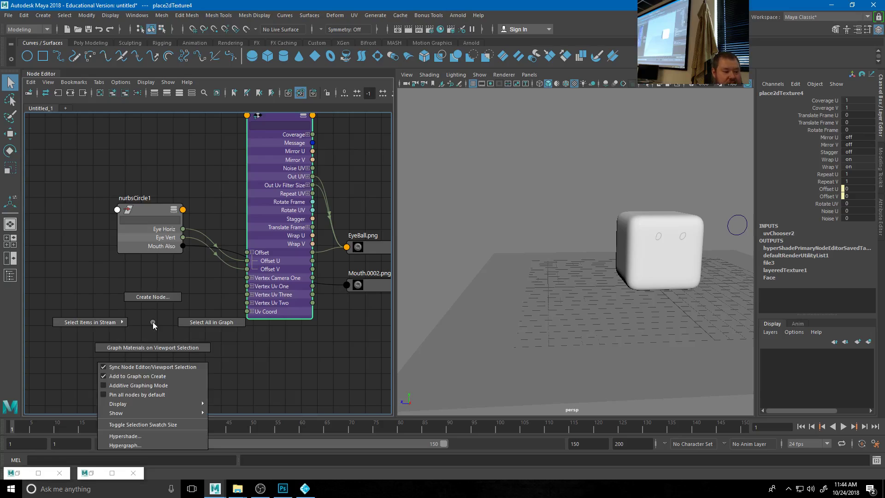
left_click(156, 299)
left_click(149, 112)
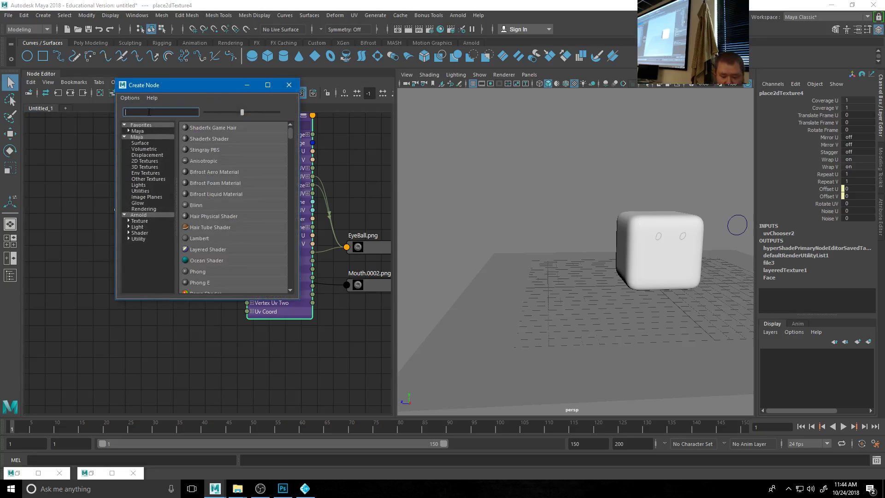
type("mul")
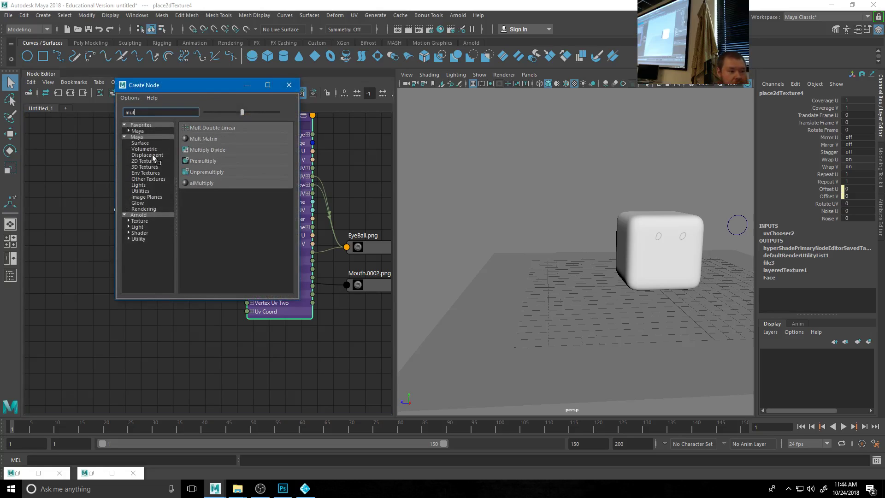
left_click(221, 150)
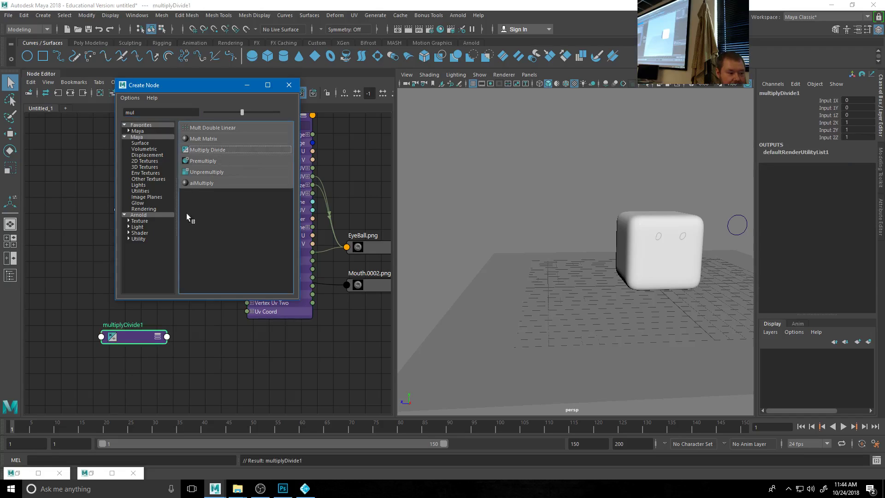
left_click(203, 151)
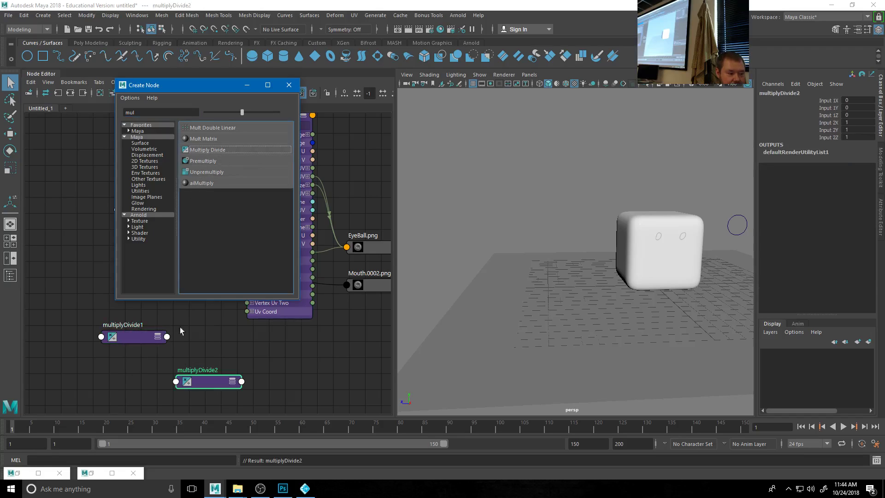
left_click(218, 344)
left_click(289, 85)
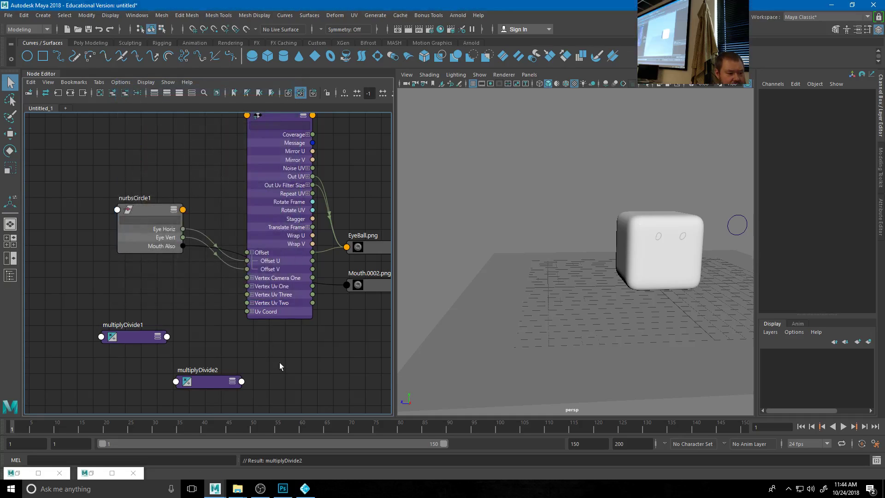
- Delete the extra multiplyDivide2 and arrange multiplyDivide1 between nurbsCircle1 and place2dTexture4
left_click(224, 384)
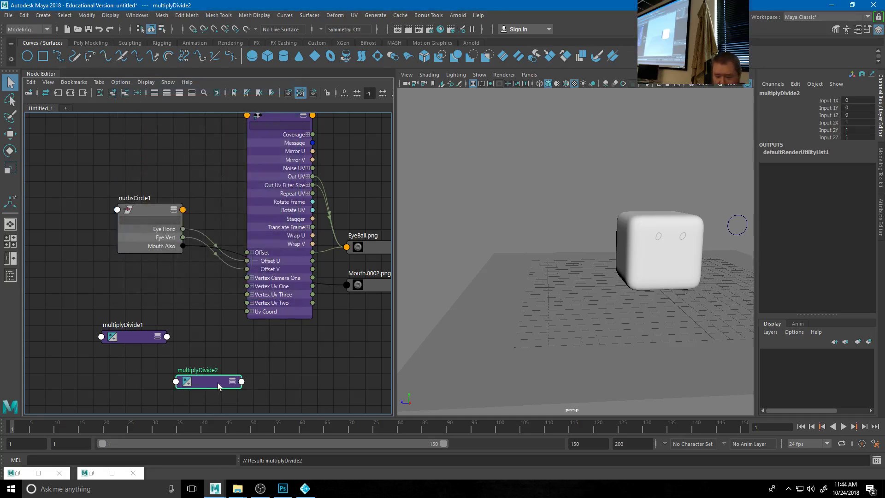
key("Delete")
left_click(134, 341)
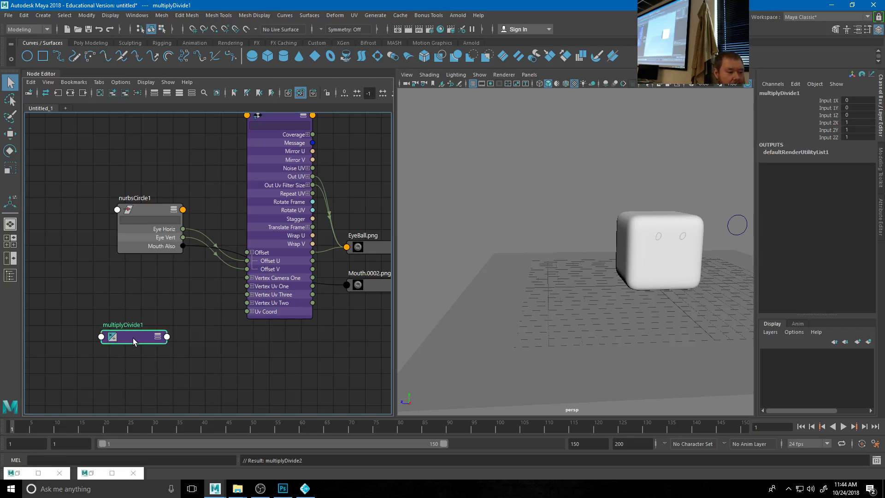
key("ctrl+d")
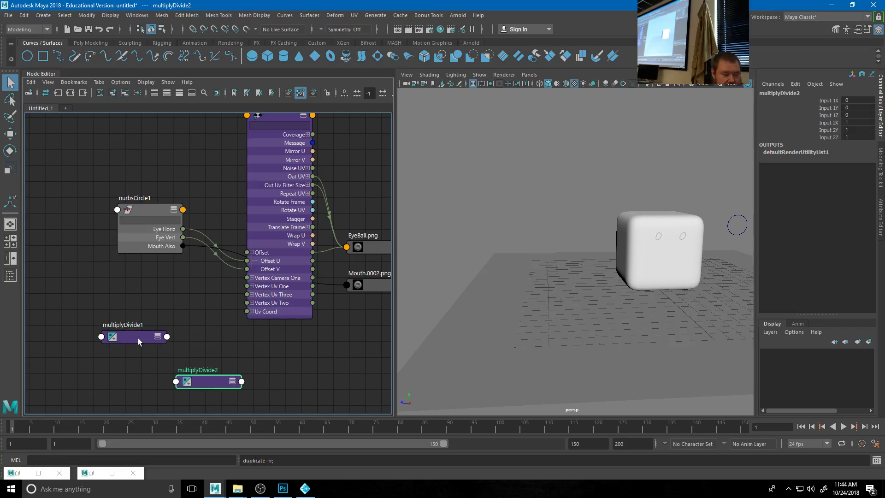
left_click_drag(138, 341, 200, 320)
left_click(198, 313)
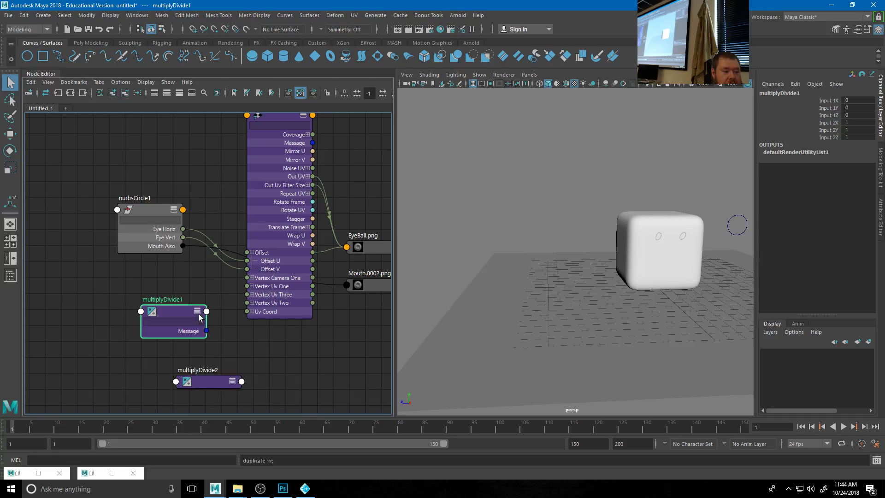
left_click_drag(148, 203, 56, 208)
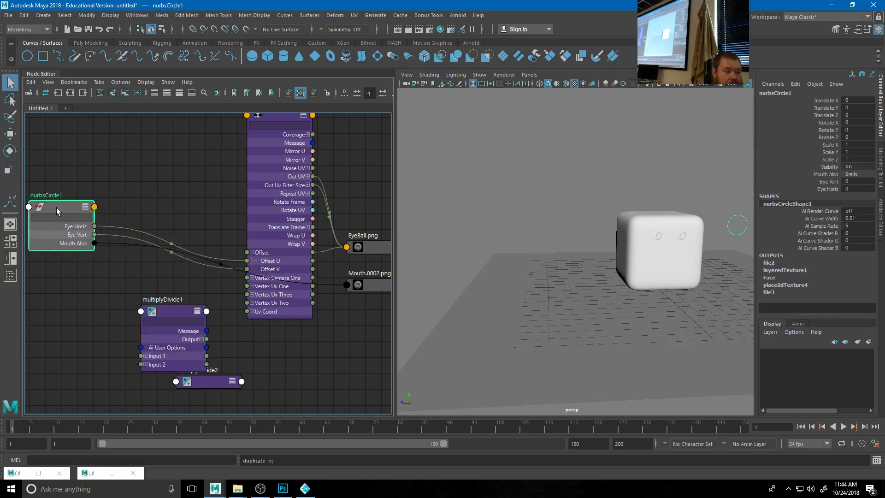
middle_click_drag(195, 276, 274, 256, "alt")
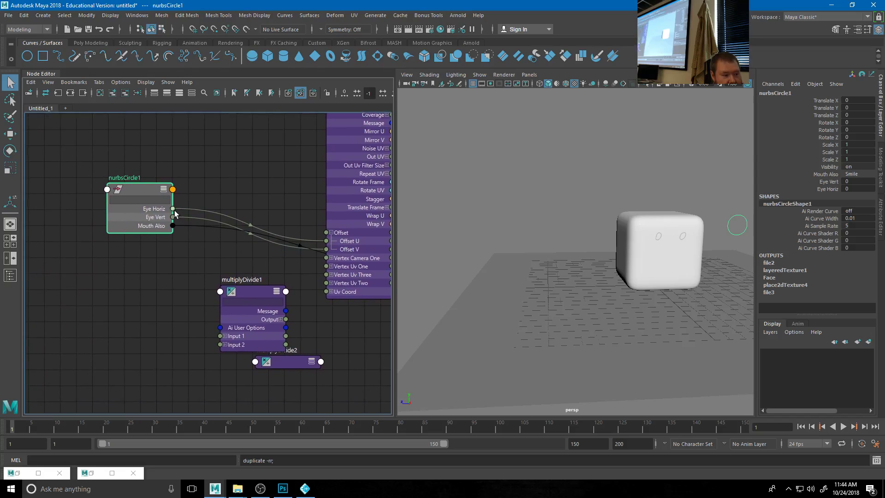
- Connect nurbsCircle1's Eye Horiz to multiplyDivide1's Input 1X
left_click_drag(173, 209, 180, 234)
left_click_drag(184, 267, 221, 336)
left_click(225, 336)
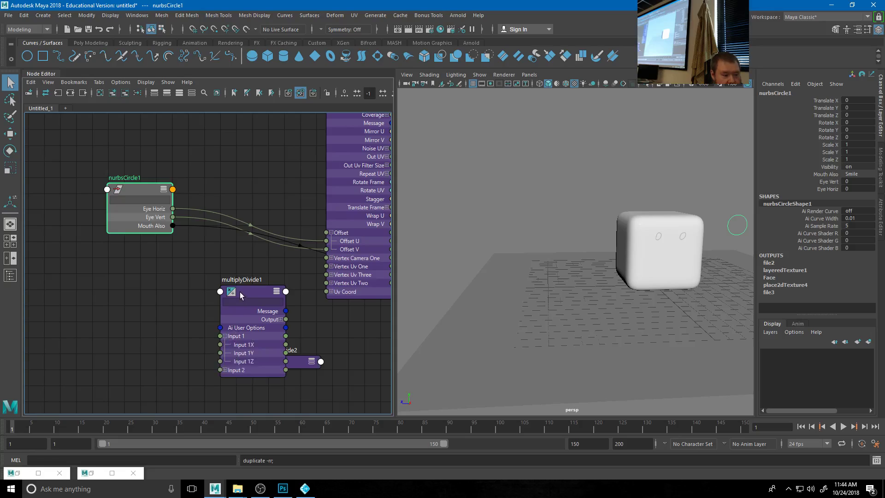
left_click_drag(240, 291, 236, 251)
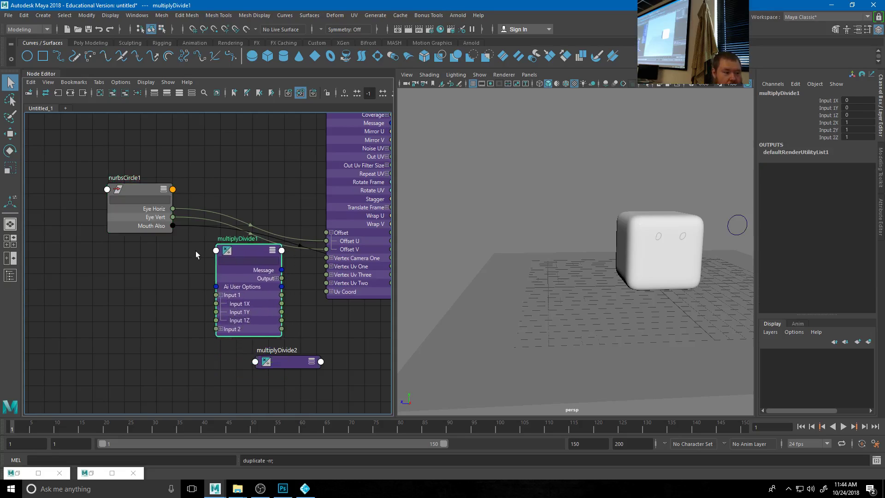
left_click_drag(173, 208, 216, 304)
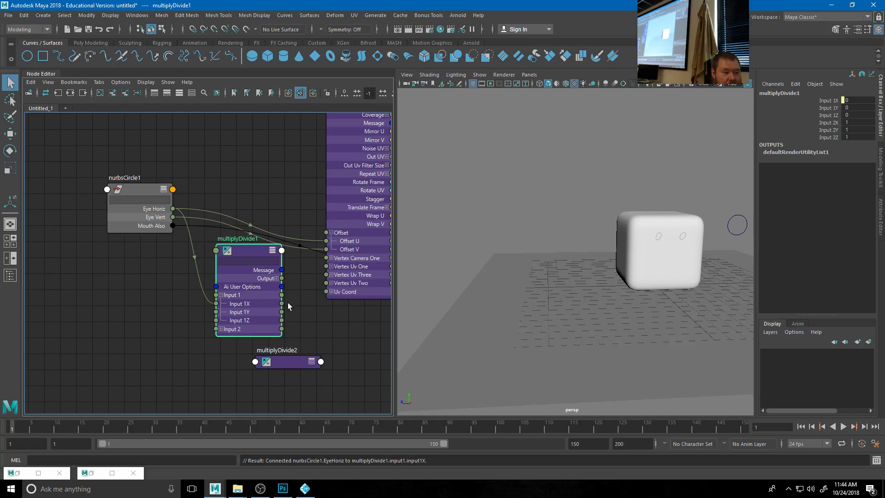
- Connect multiplyDivide1's Output X to place2dTexture4's Offset U, then frame the nodes
left_click(278, 279)
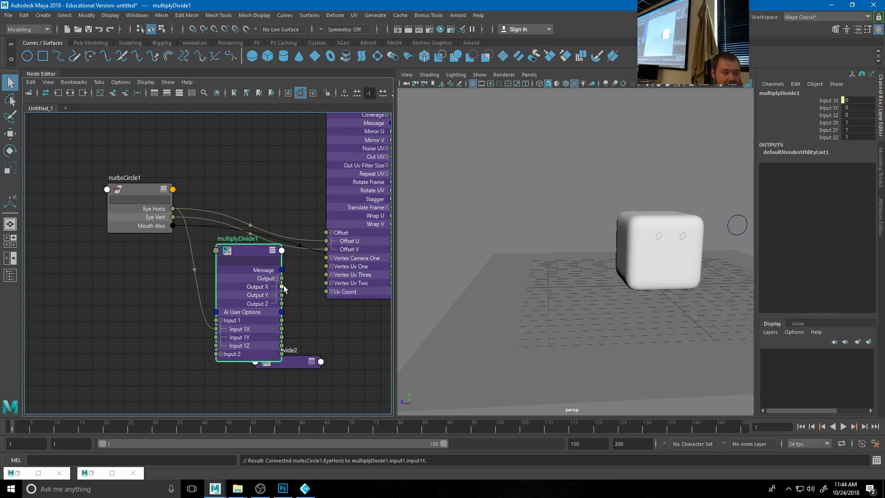
left_click_drag(282, 287, 326, 241)
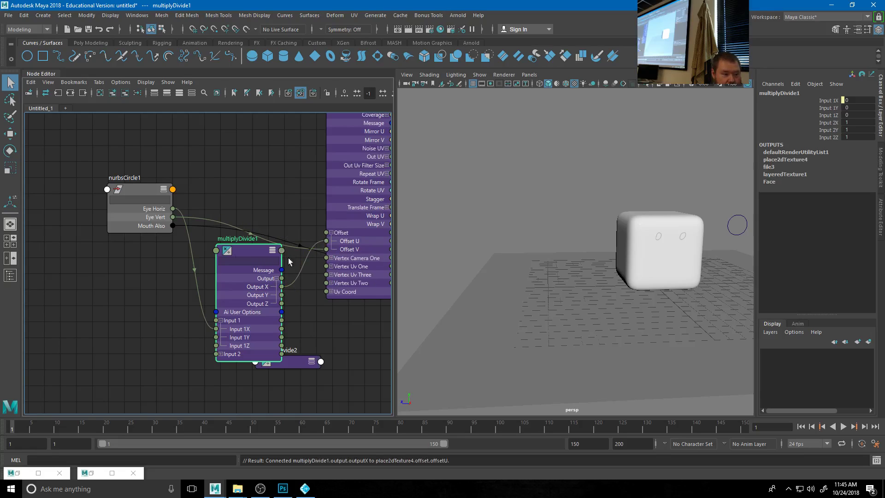
left_click_drag(233, 255, 236, 98)
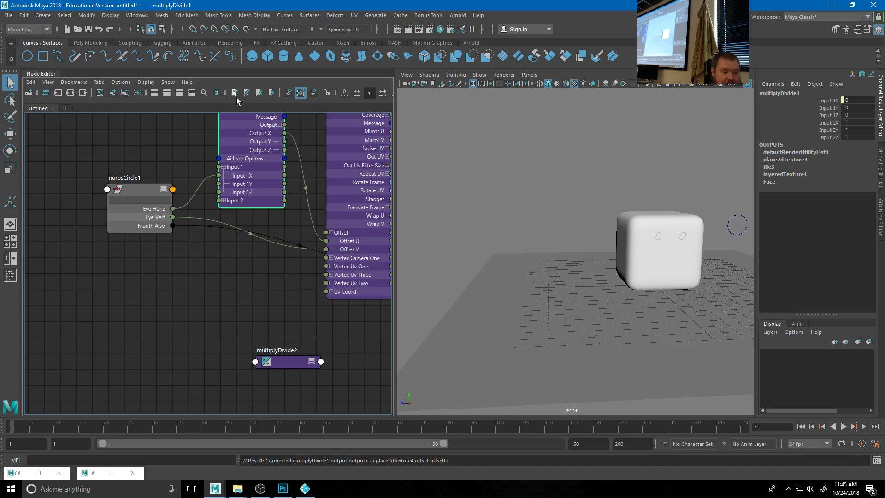
scroll(239, 277, "up", 6)
scroll(245, 326, "down", 4)
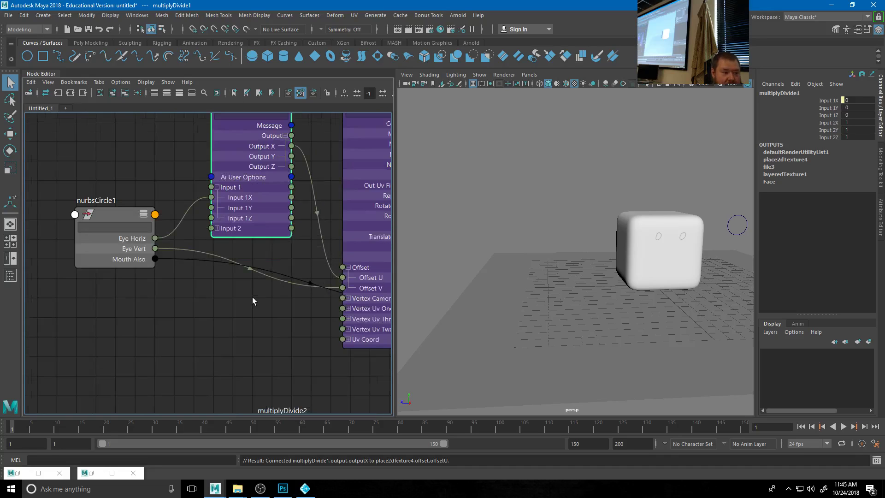
left_click(737, 217)
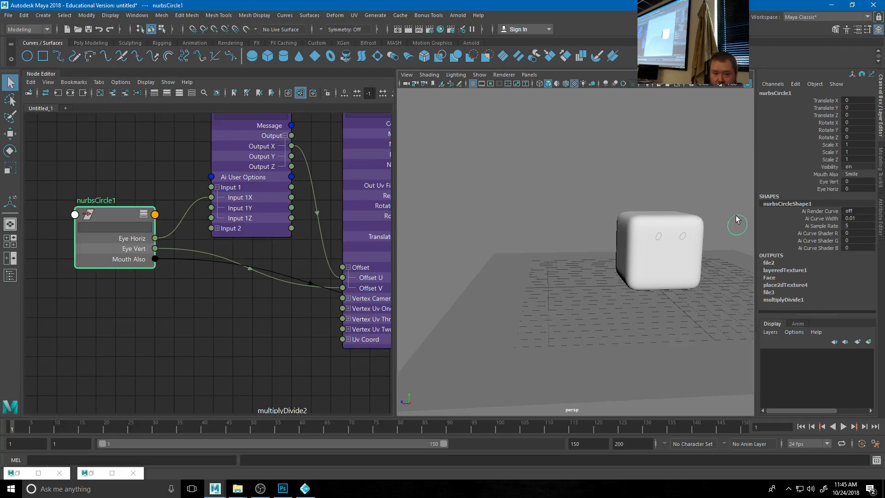
left_click(828, 189)
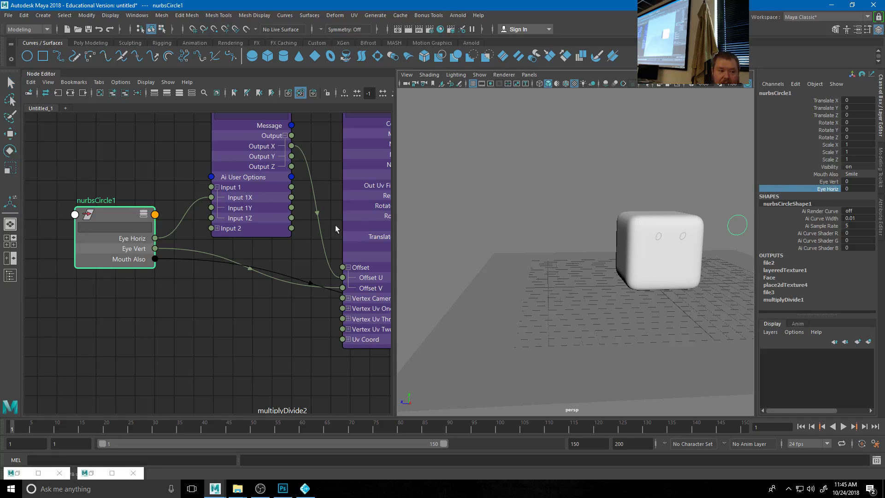
key("f")
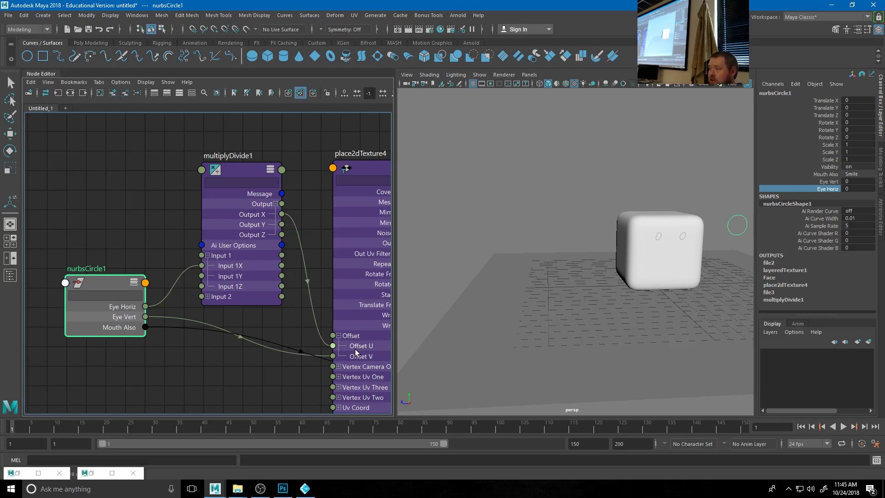
- Expand multiplyDivide1's Input 2 and select its Input 2X value in the Channel Box
left_click(246, 170)
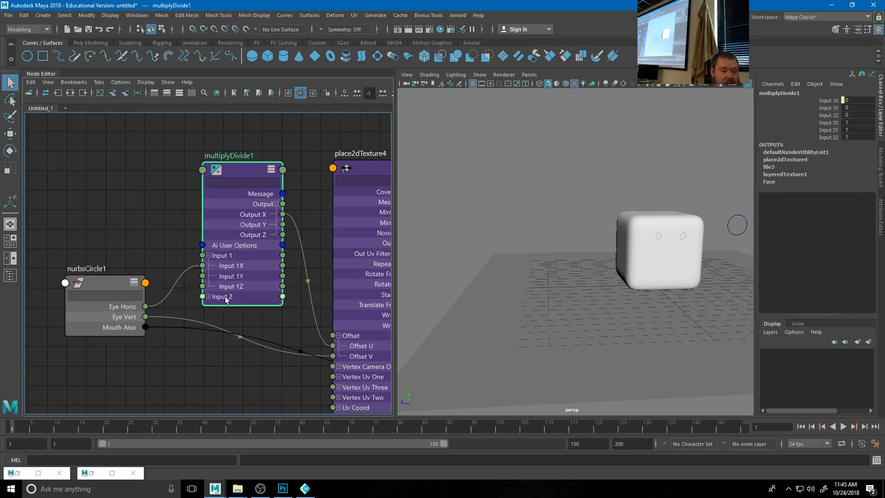
left_click(208, 297)
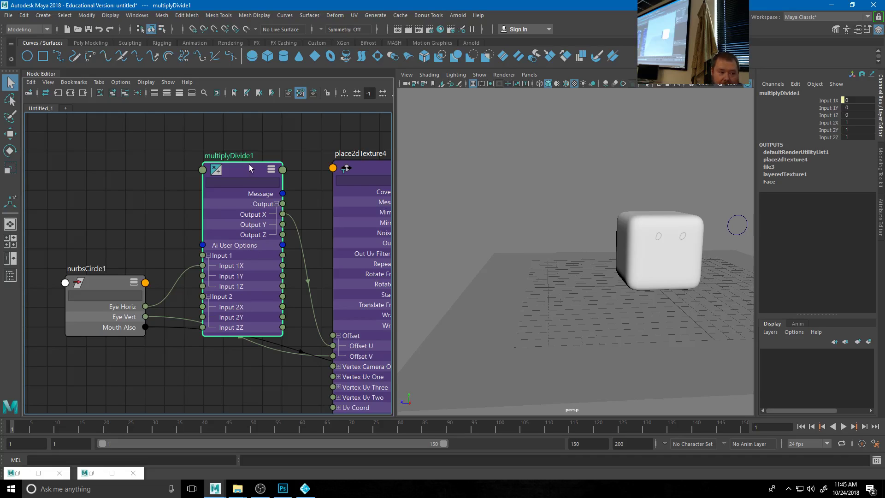
left_click_drag(241, 171, 232, 145)
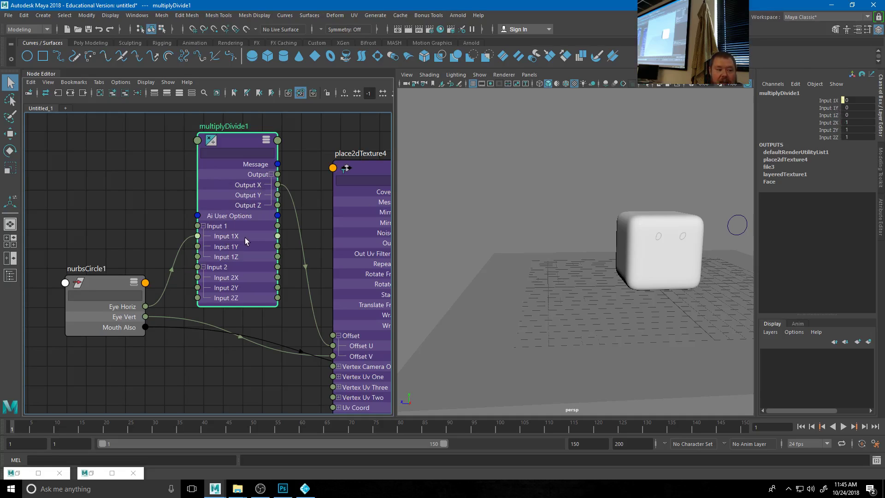
left_click(843, 100)
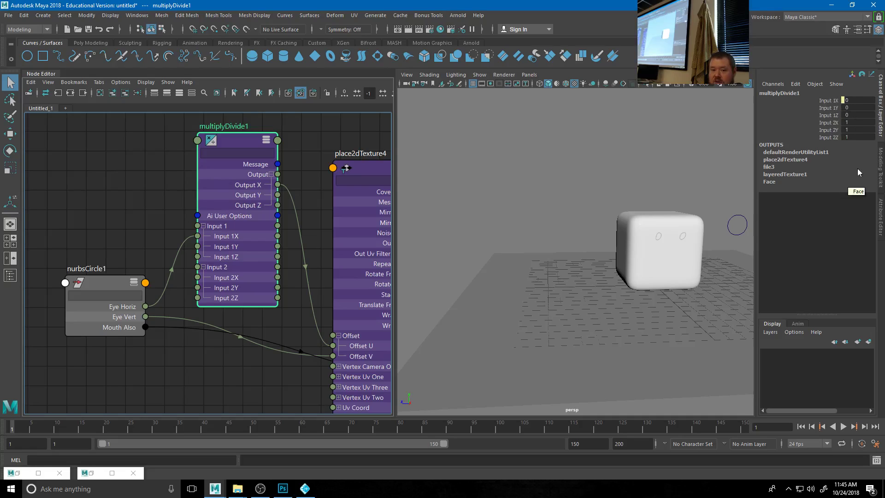
left_click(857, 122)
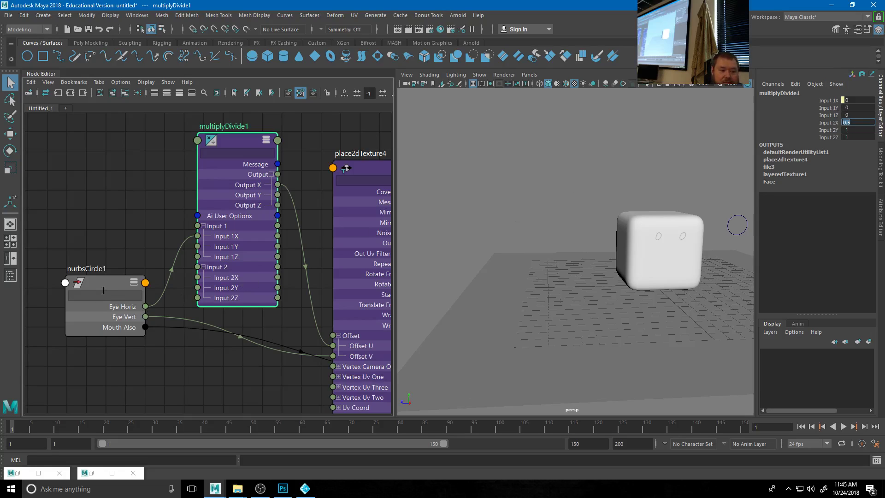
- Check the Eye values and texture offsets, then set multiplyDivide1's Input 2X to 0.2
left_click(729, 219)
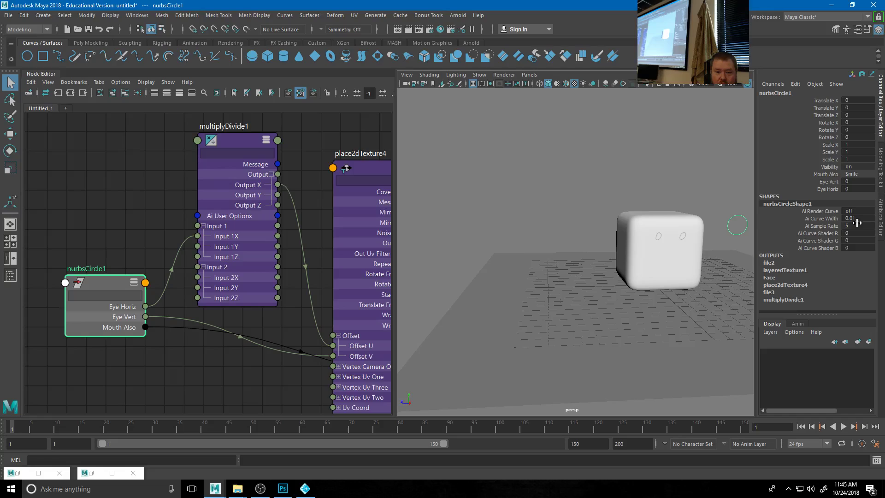
double_click(859, 180)
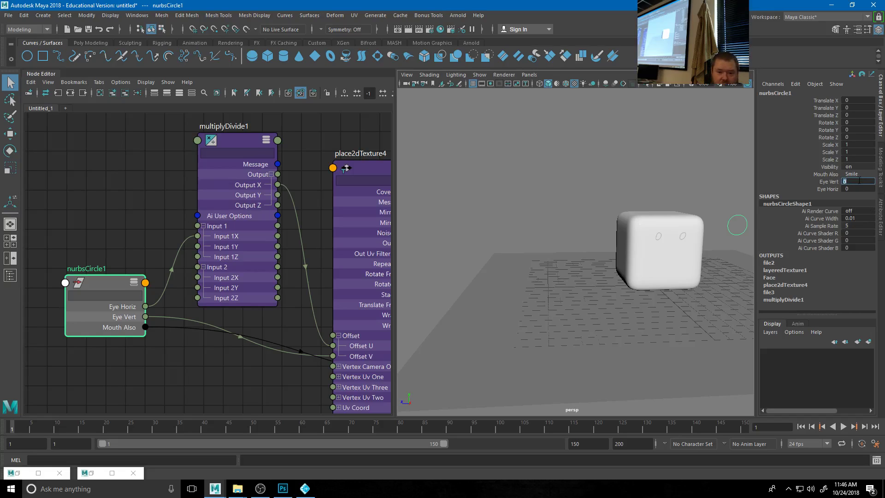
double_click(865, 189)
left_click(277, 147)
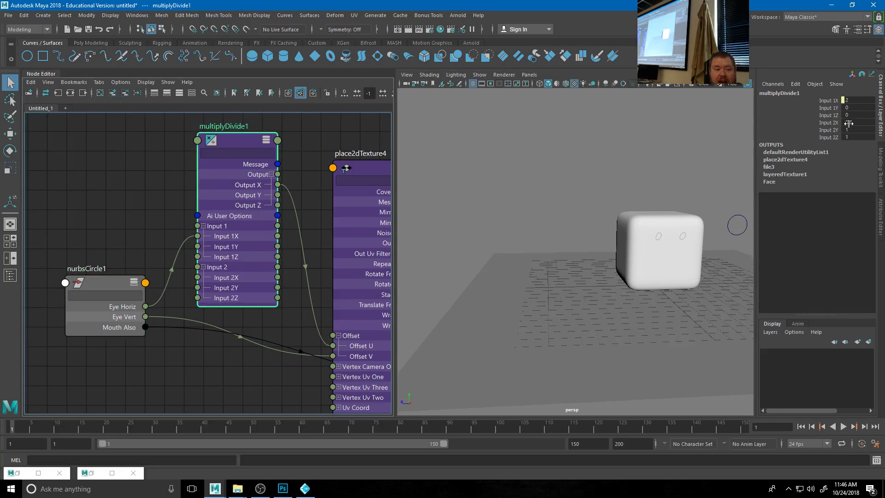
left_click(354, 339)
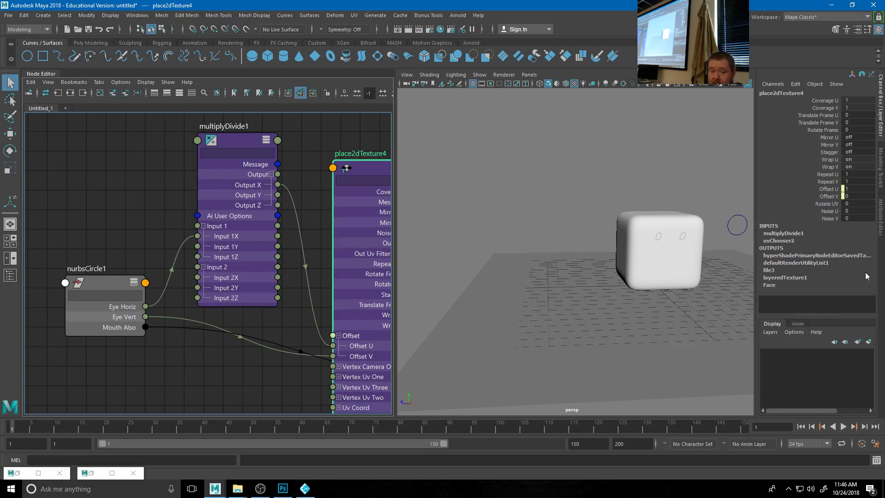
left_click(235, 144)
double_click(859, 122)
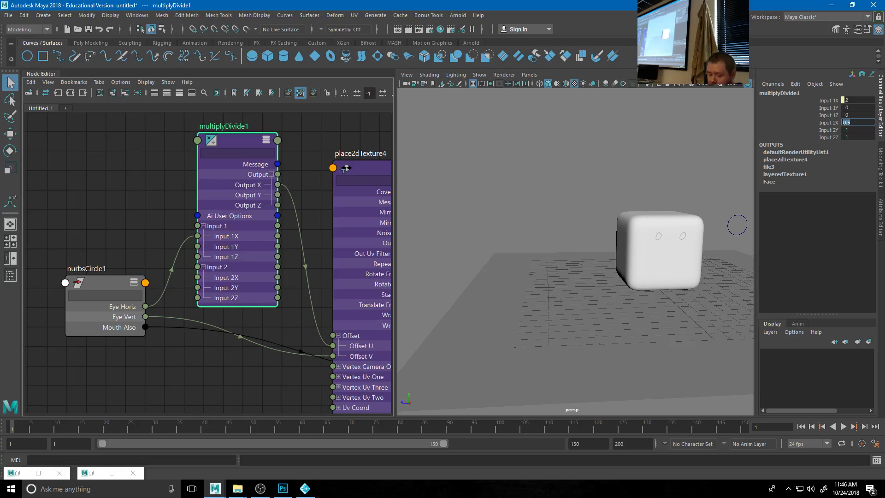
type("0.2")
key("Return")
- Test and undo an Eye Vert change, then slide Eye Horiz to 0.3 to shift the eyes
left_click(743, 231)
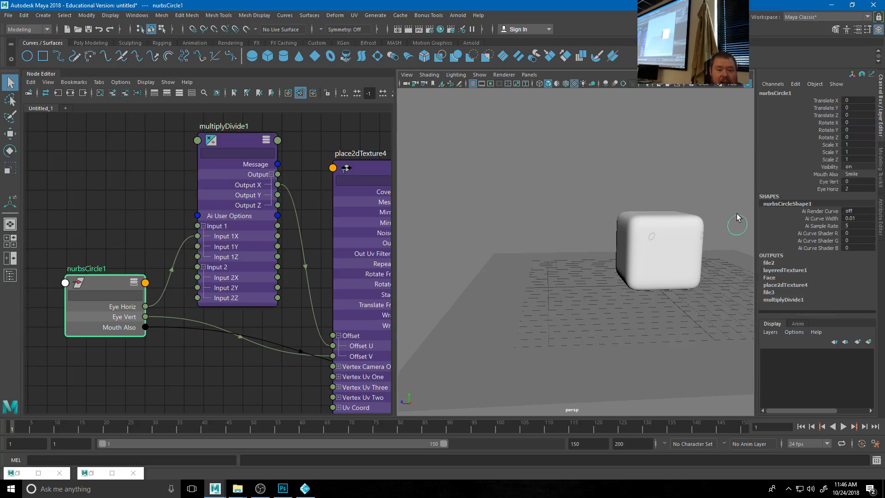
left_click(830, 182)
middle_click_drag(499, 194, 512, 192)
key("ctrl+z")
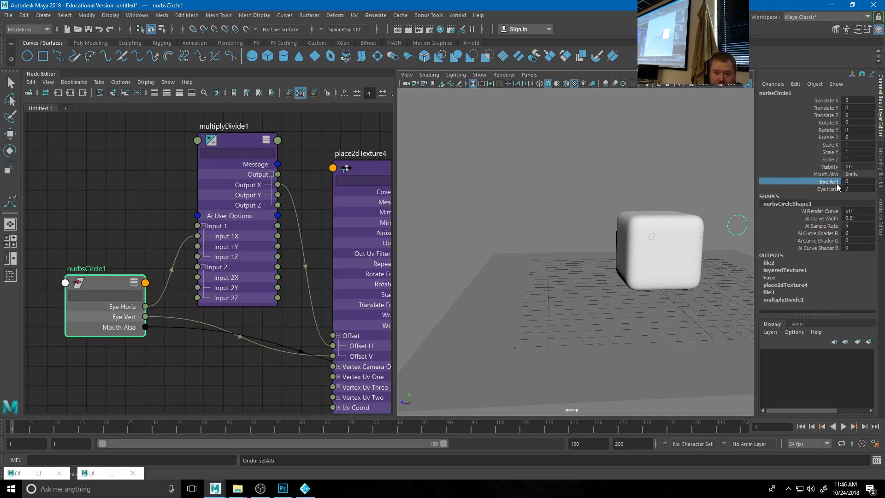
left_click(826, 189)
middle_click_drag(657, 165, 652, 168)
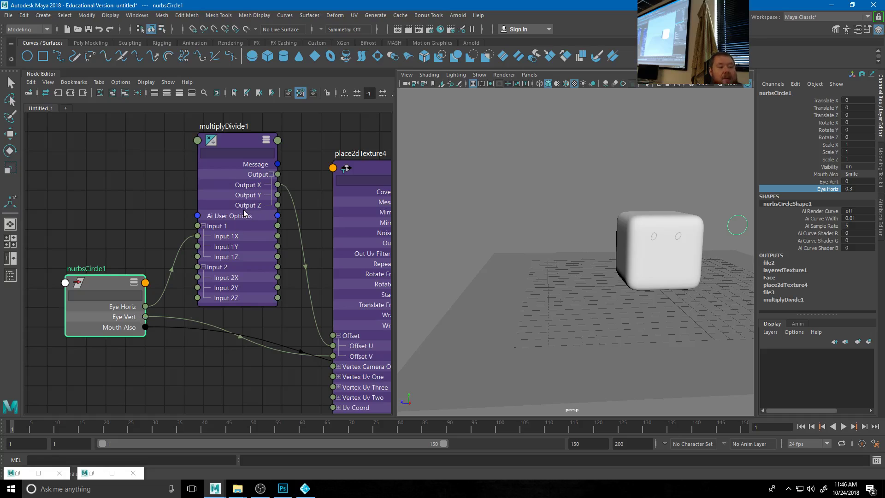
- Connect Eye Vert to multiplyDivide1's Input 1Y and Output Y to place2dTexture4's Offset V
scroll(232, 309, "down", 5)
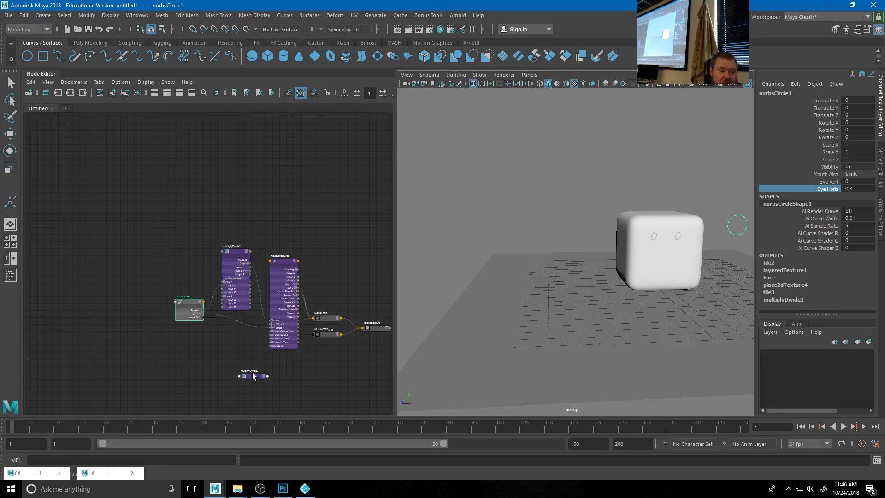
key("ctrl+v")
left_click_drag(235, 374, 223, 374)
left_click(248, 361)
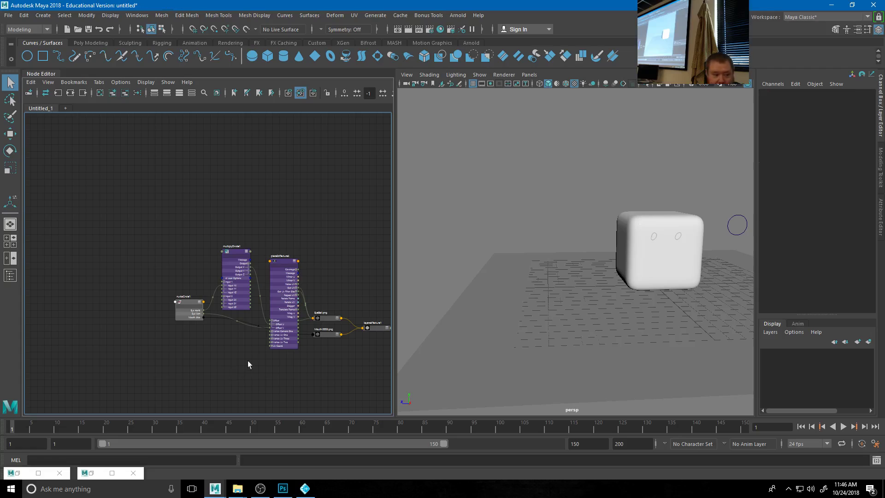
scroll(249, 310, "up", 8)
middle_click_drag(223, 308, 272, 304)
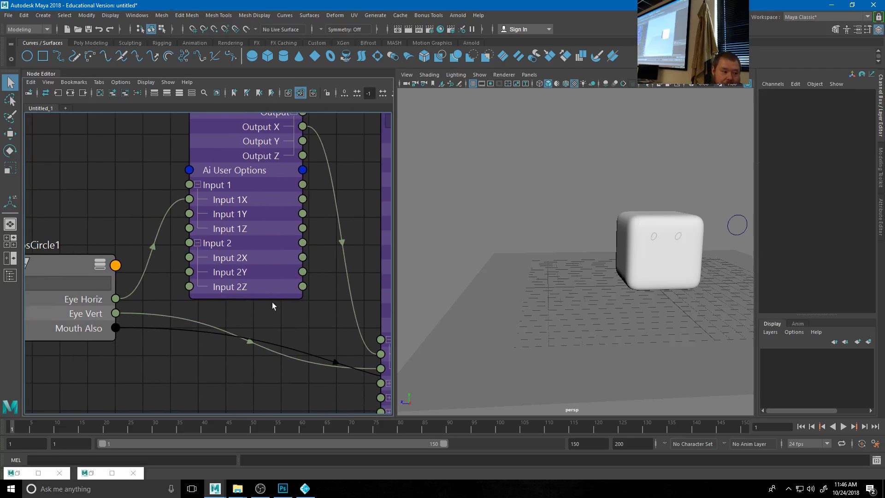
left_click_drag(116, 313, 190, 215)
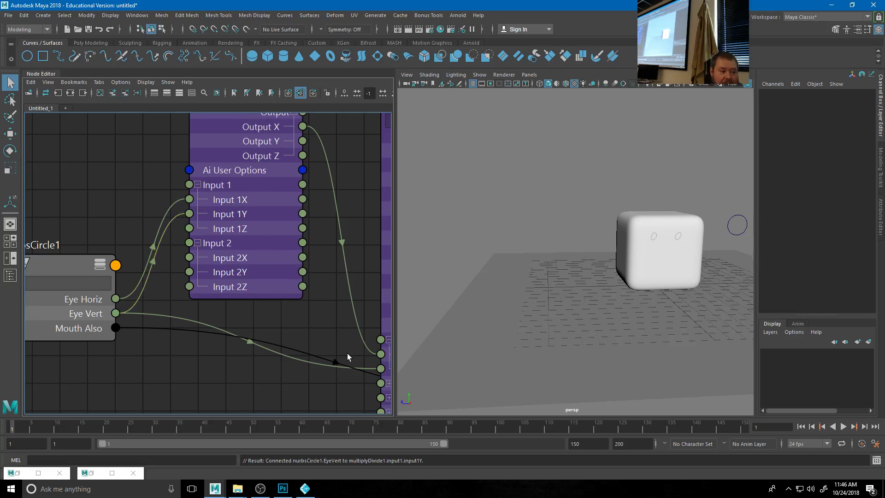
middle_click_drag(347, 353, 253, 325)
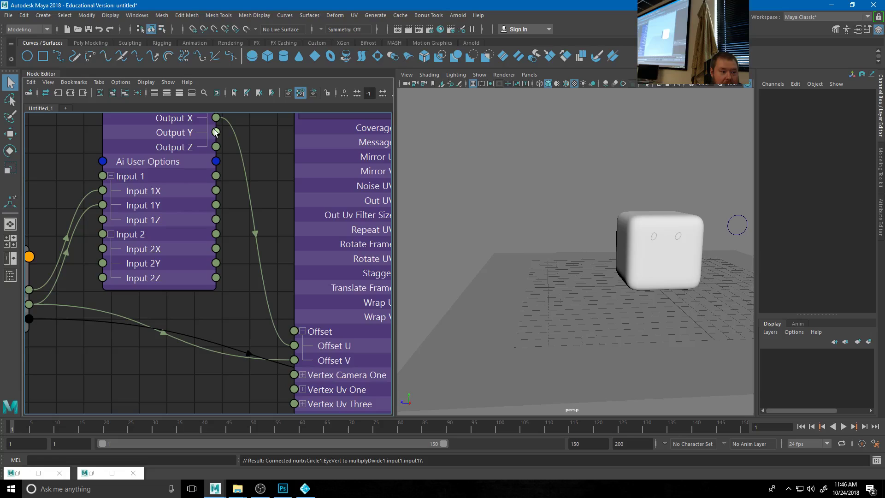
left_click_drag(216, 133, 294, 360)
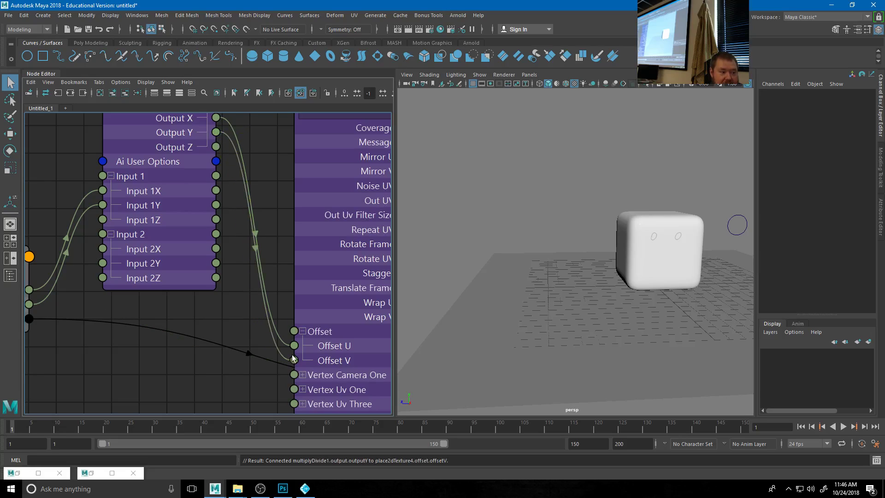
- Set multiplyDivide1's Input 2Y to 0.2 in the Channel Box
left_click(135, 143)
left_click(858, 130)
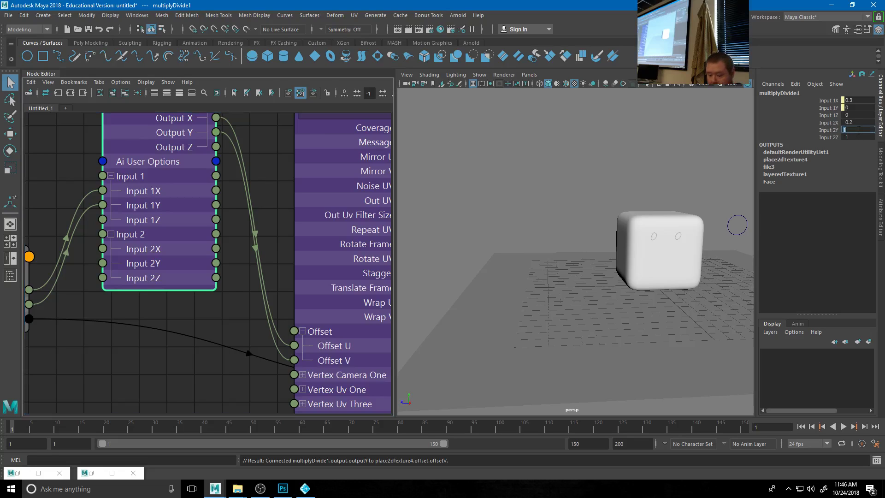
type("0.2")
key("Return")
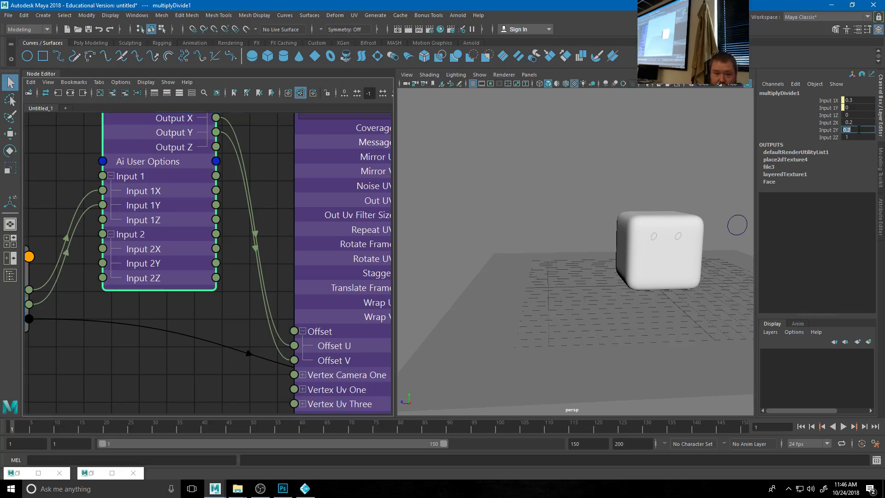
left_click(530, 187)
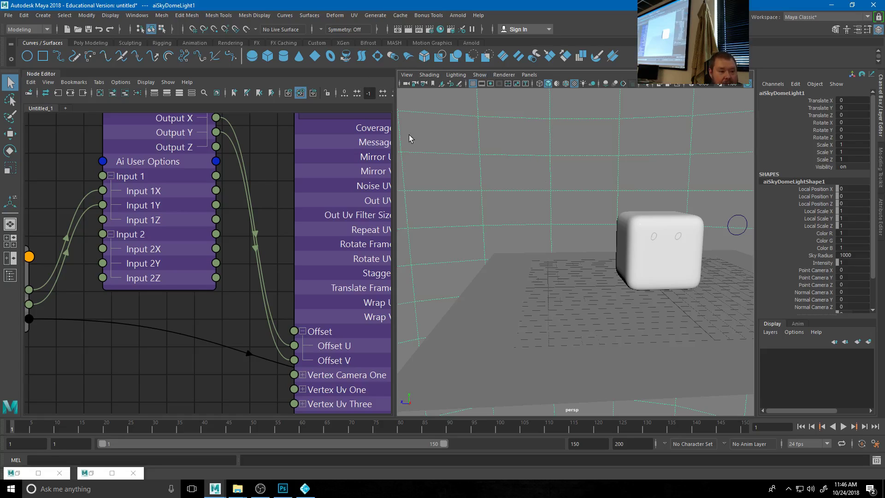
- Restore the Arnold RenderView and start a live IPR render
left_click_drag(393, 153, 217, 153)
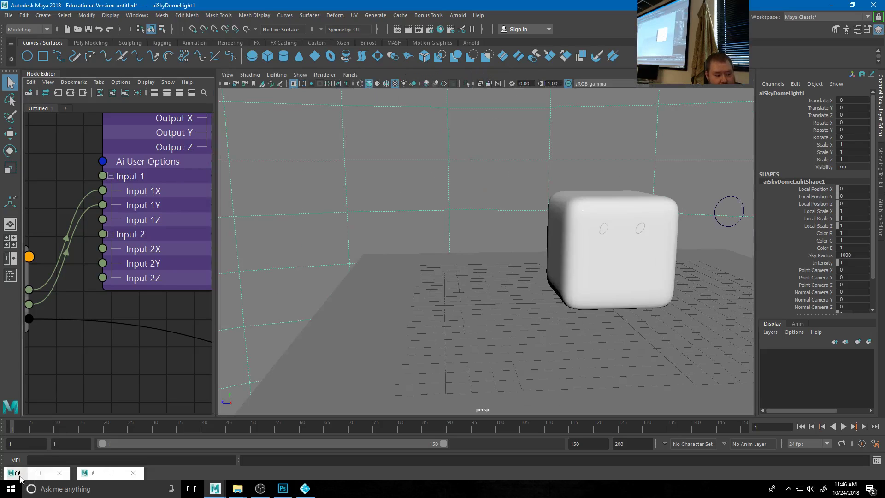
left_click(39, 473)
left_click(433, 129)
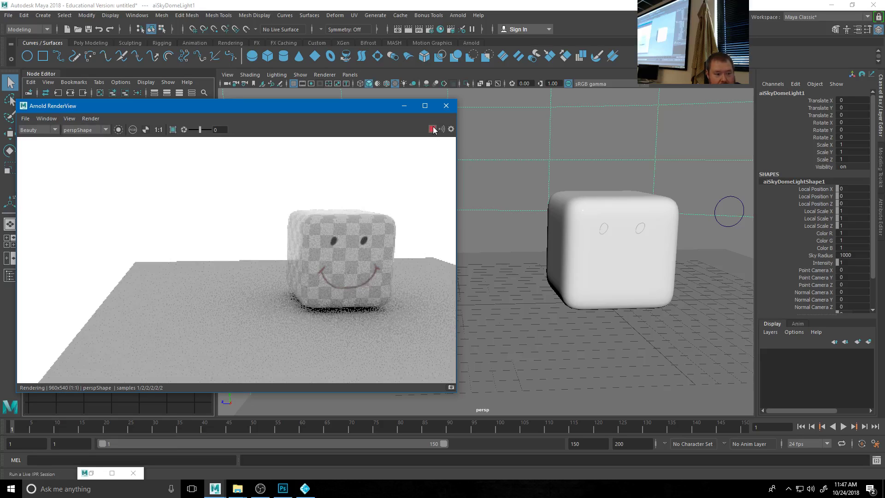
left_click(729, 204)
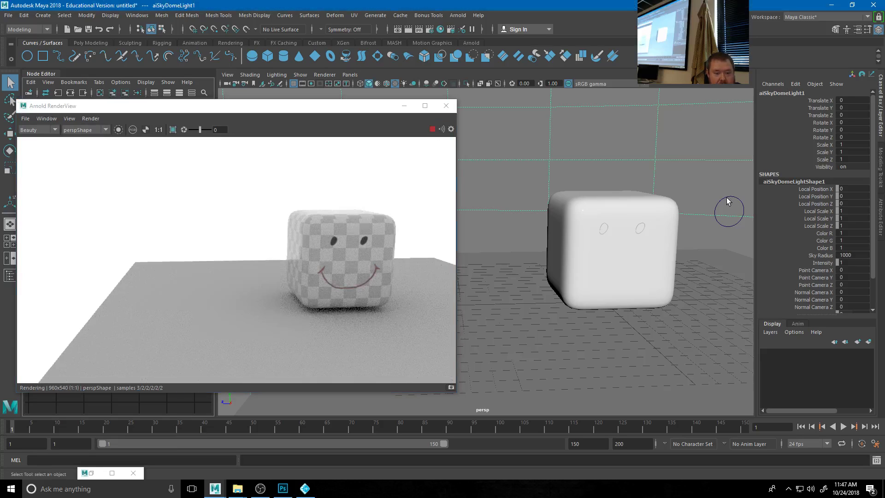
- On nurbsCircle1, set Eye Horiz to 0.7 and Eye Vert to -0.2
left_click(728, 201)
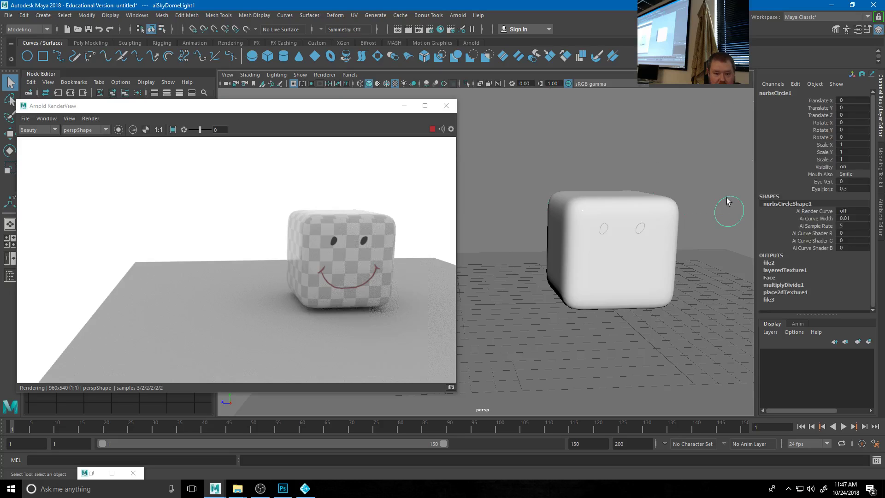
left_click(828, 190)
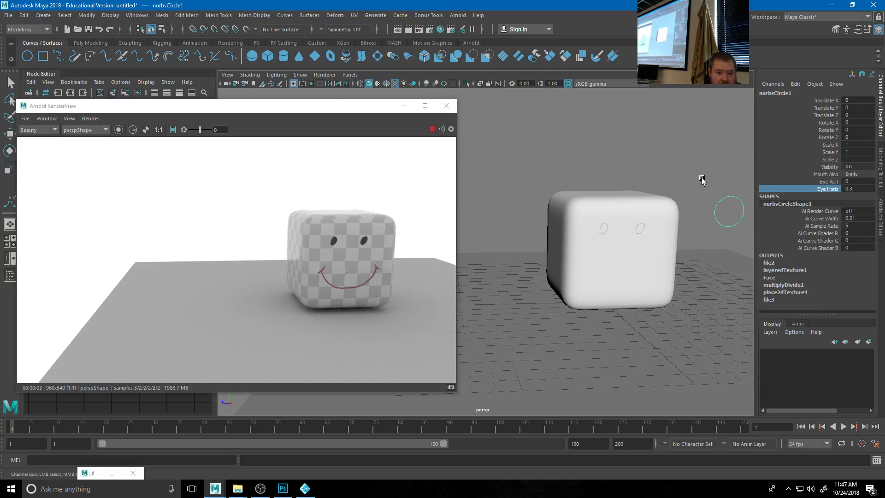
middle_click_drag(702, 174, 699, 174)
middle_click_drag(702, 175, 706, 174)
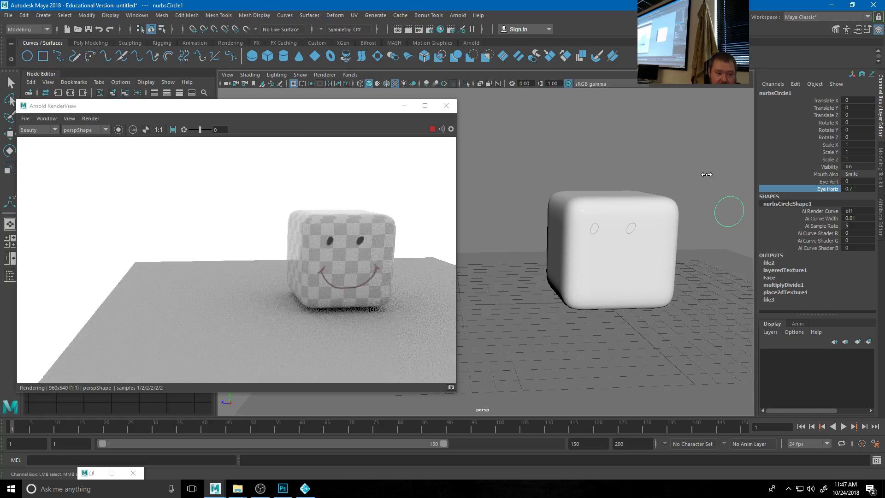
left_click(833, 182)
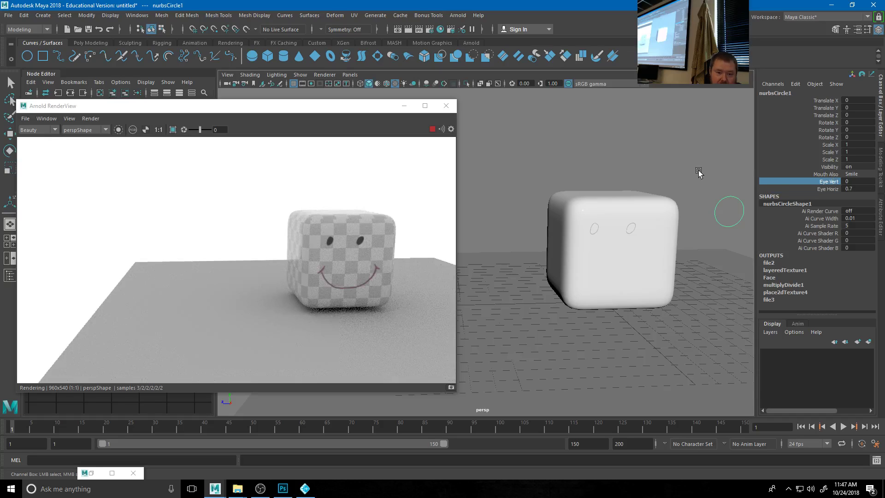
middle_click_drag(699, 173, 698, 174)
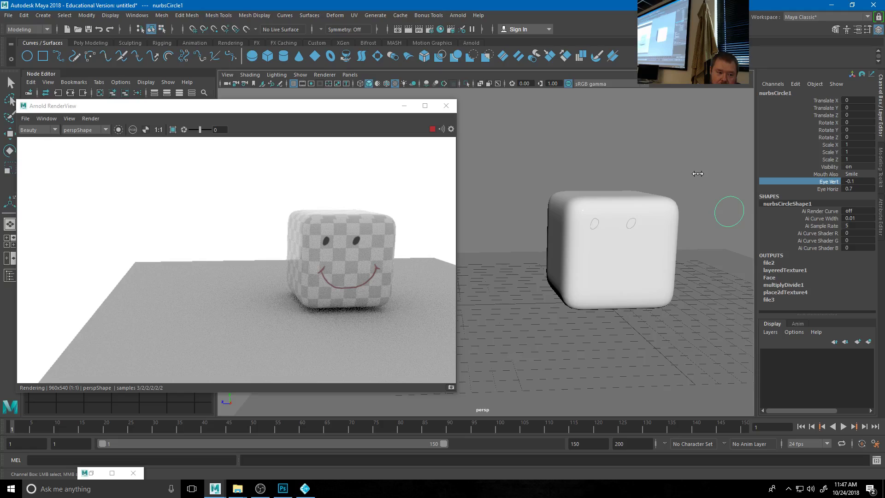
middle_click_drag(698, 174, 699, 176)
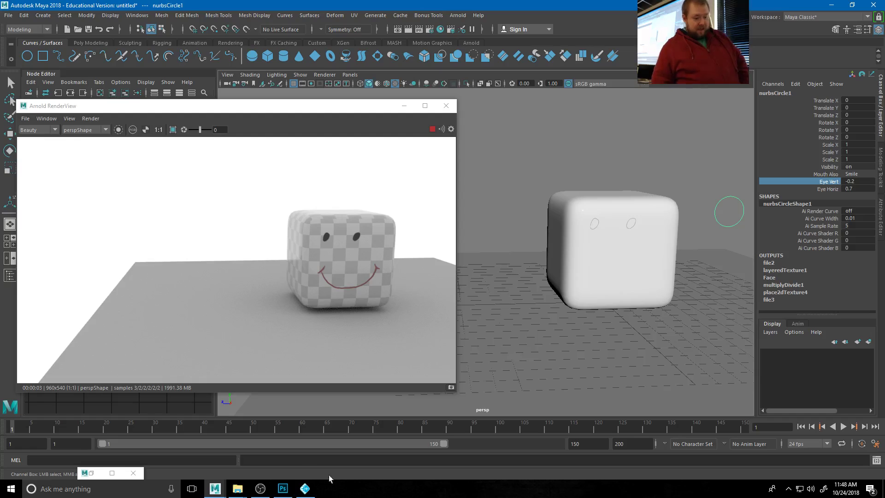
left_click(133, 493)
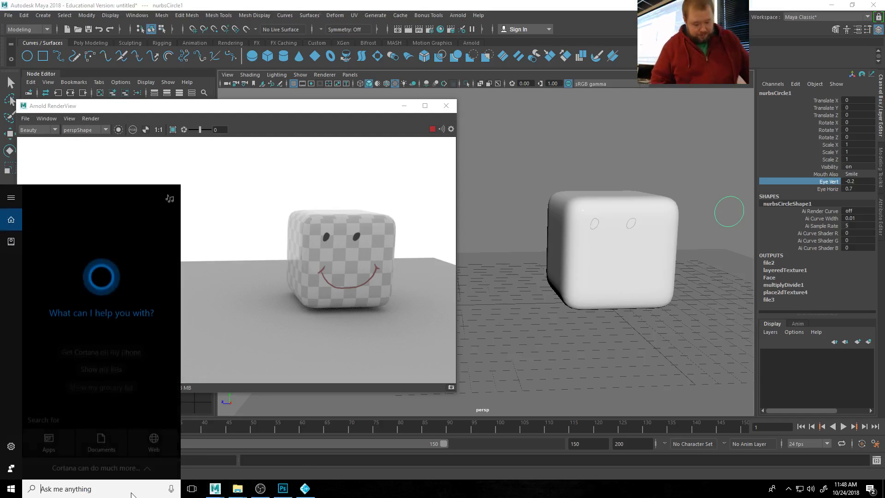
- Launch Chrome and Google '2d maya face rig'
type("chr")
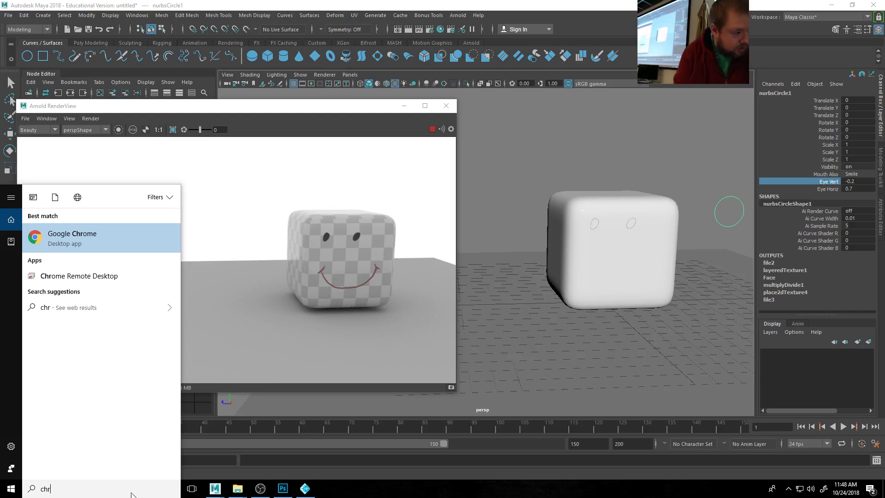
key("Return")
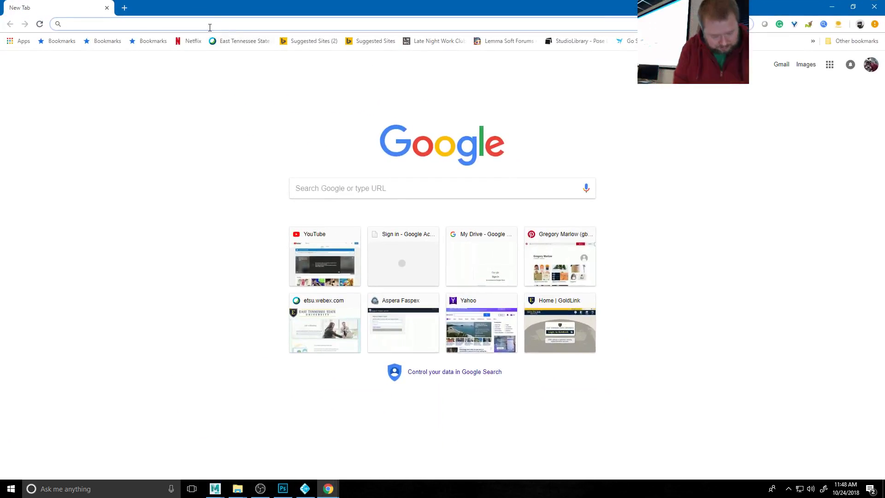
type("2d may")
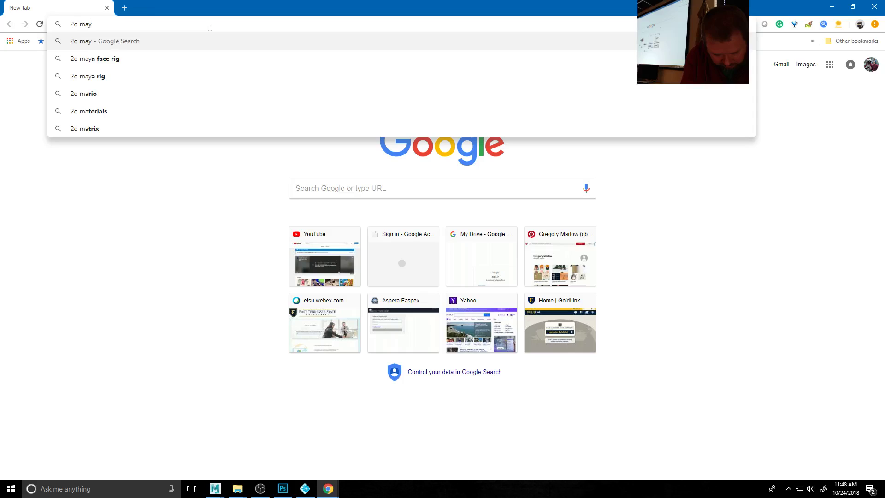
type("a face rig")
key("Return")
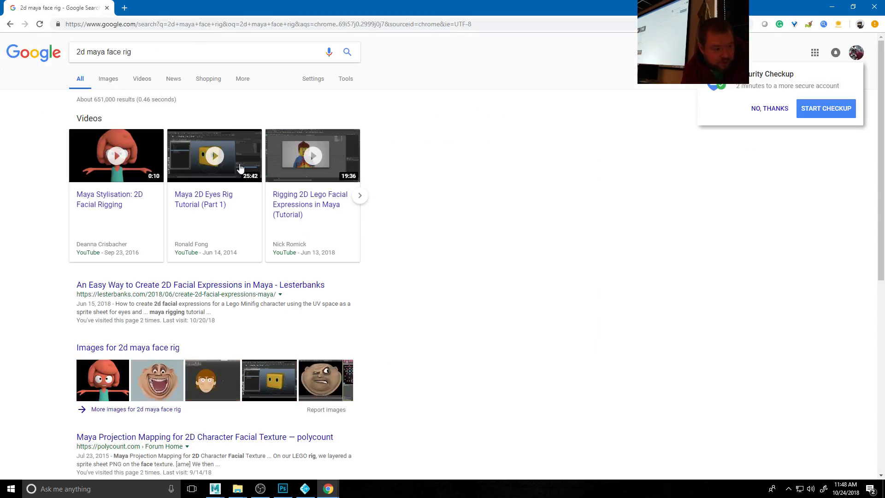
- Open the Rigging 2D Lego Facial Expressions video at 4:52, then minimize Chrome
left_click(297, 211)
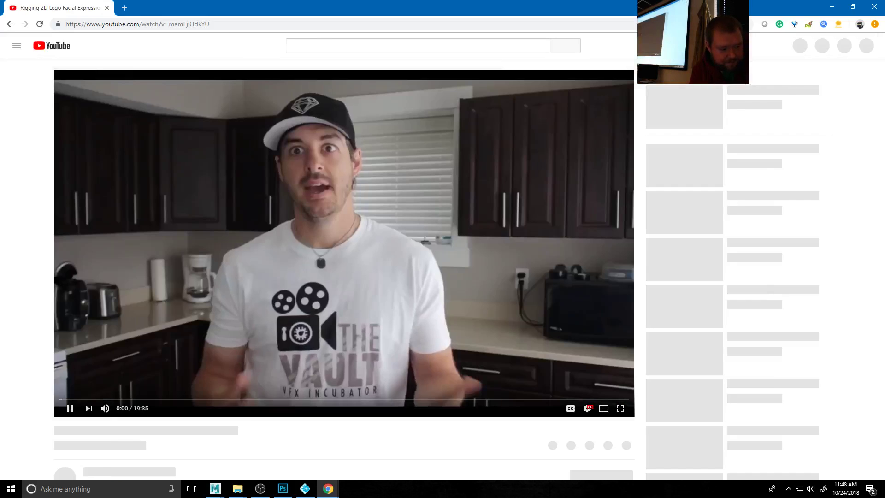
left_click(65, 411)
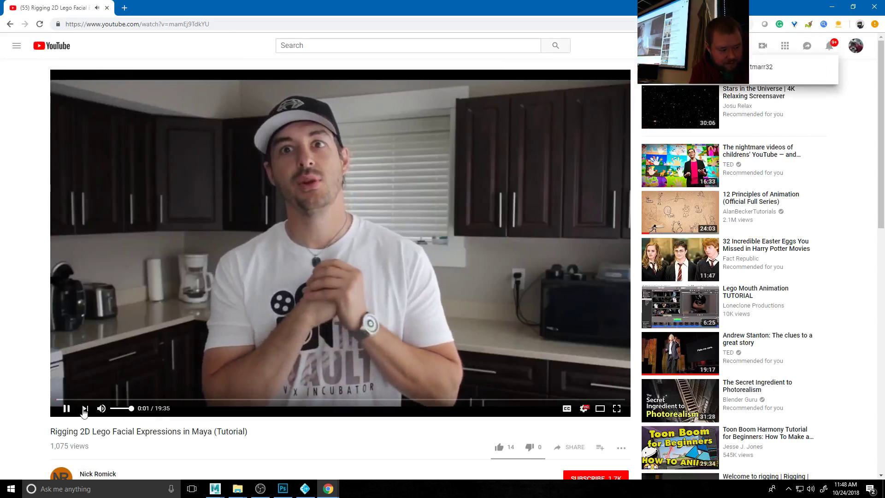
left_click(198, 399)
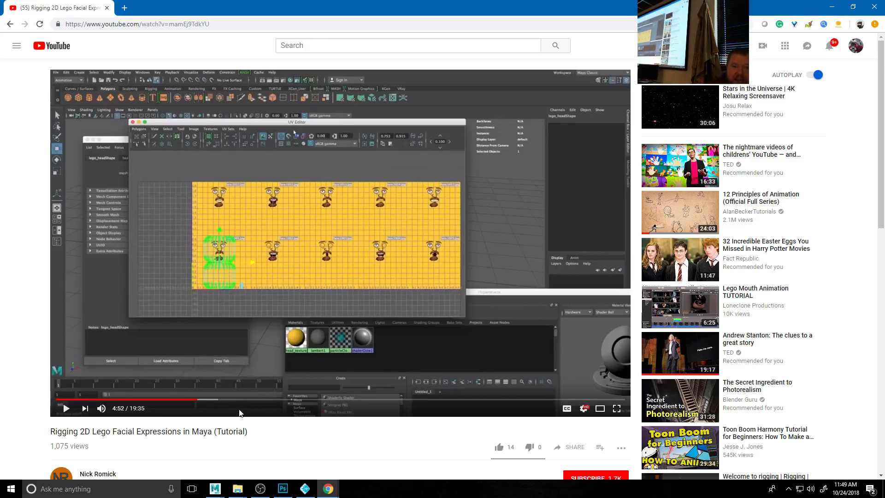
left_click(830, 7)
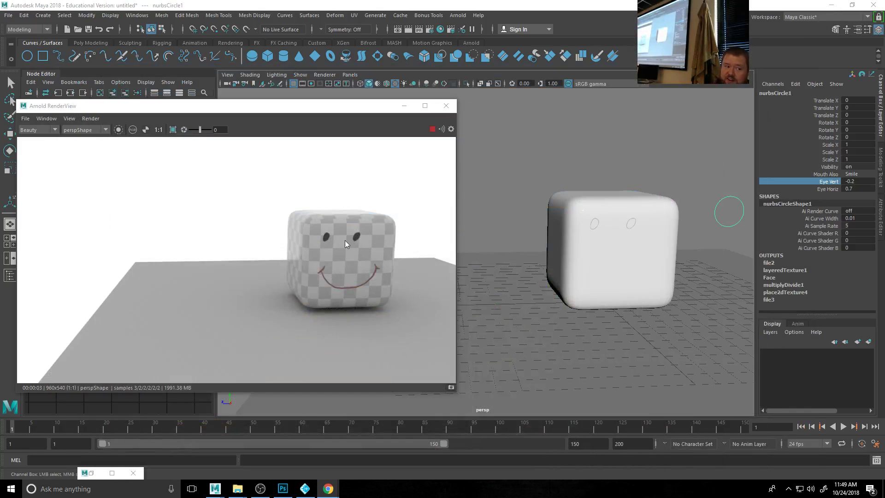
- Select the cube and follow Face > layeredTexture1 > file2 to the mouth's place2dTexture3
left_click(616, 271)
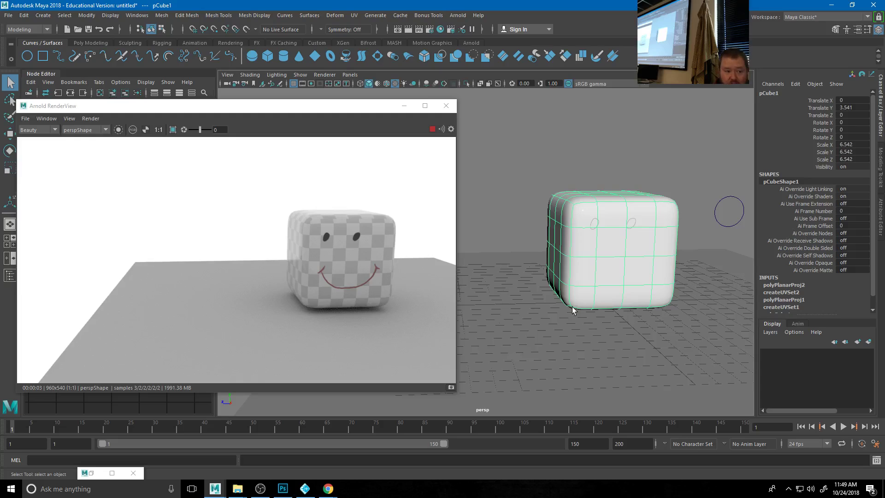
left_click(882, 228)
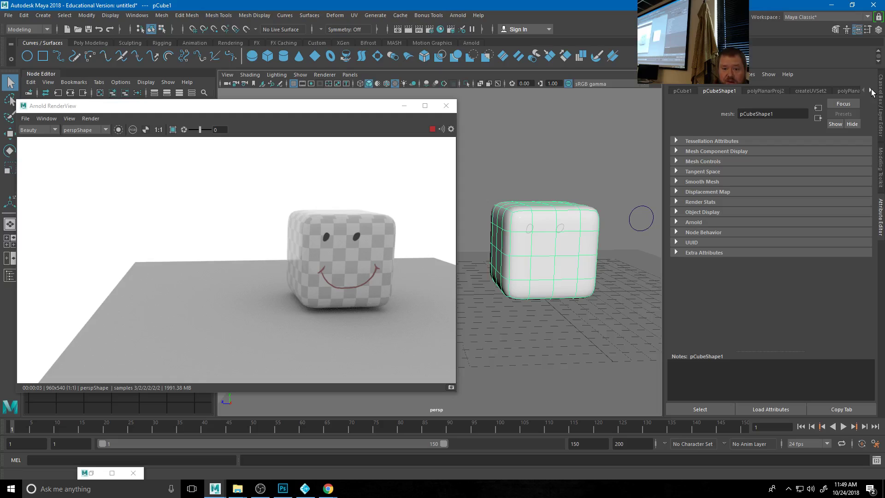
left_click(871, 91)
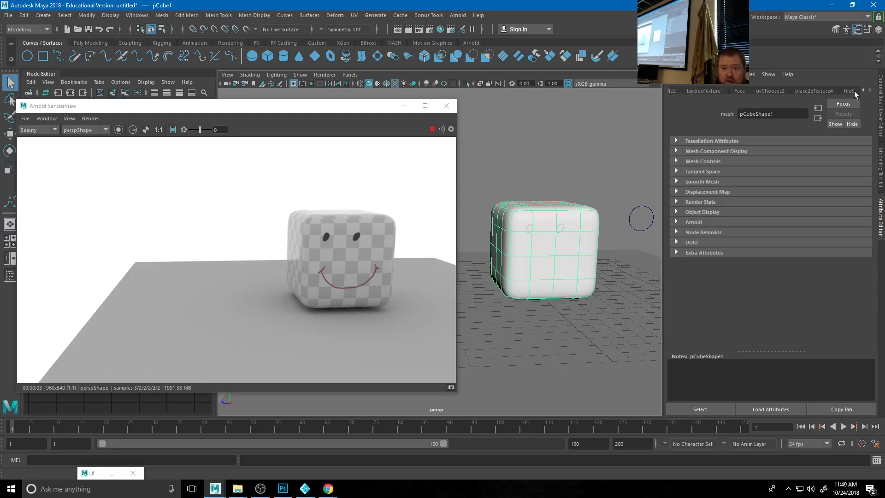
left_click(850, 90)
left_click(739, 91)
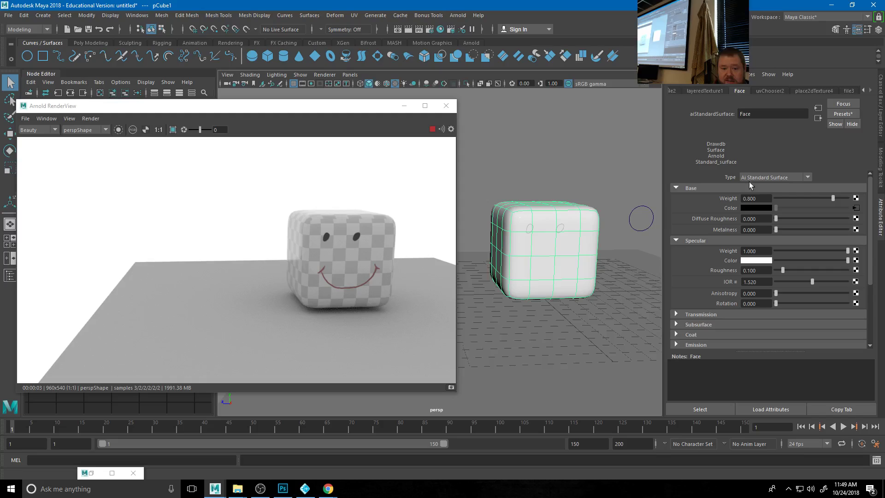
left_click(856, 208)
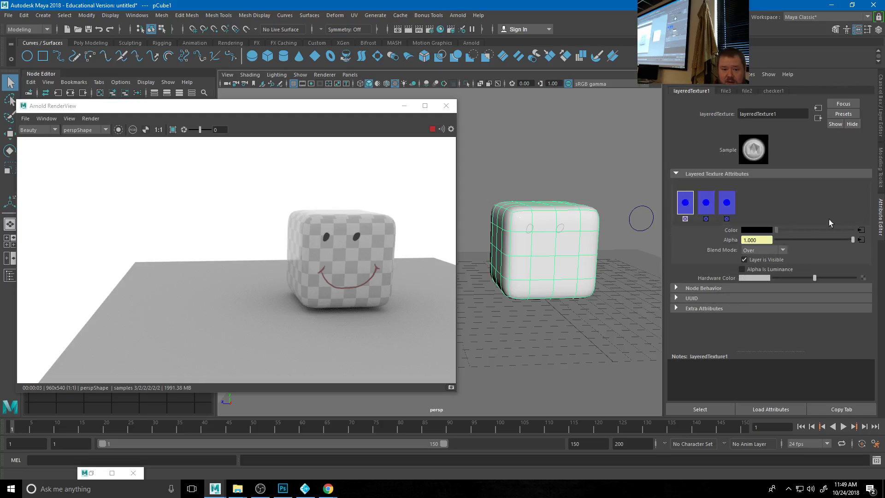
left_click(705, 205)
left_click(861, 230)
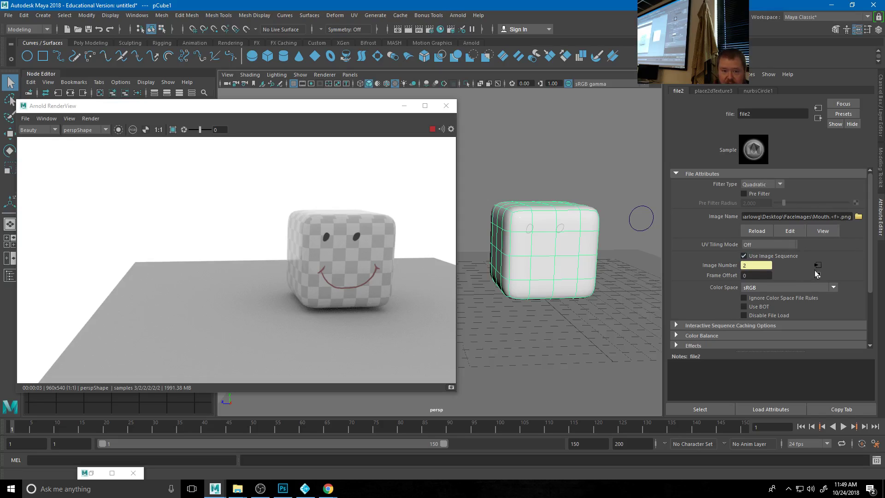
left_click(720, 92)
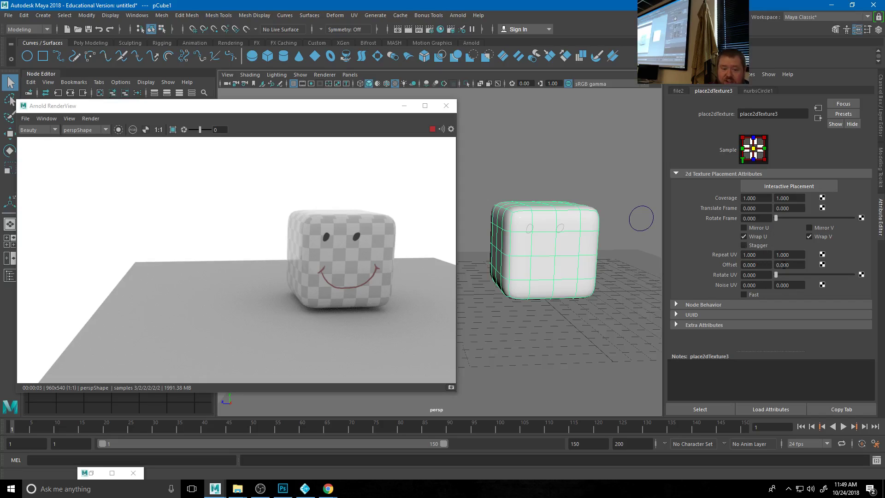
- Set the mouth placement's Offset V to 0.2 and minimize the Arnold render window
left_click(789, 265)
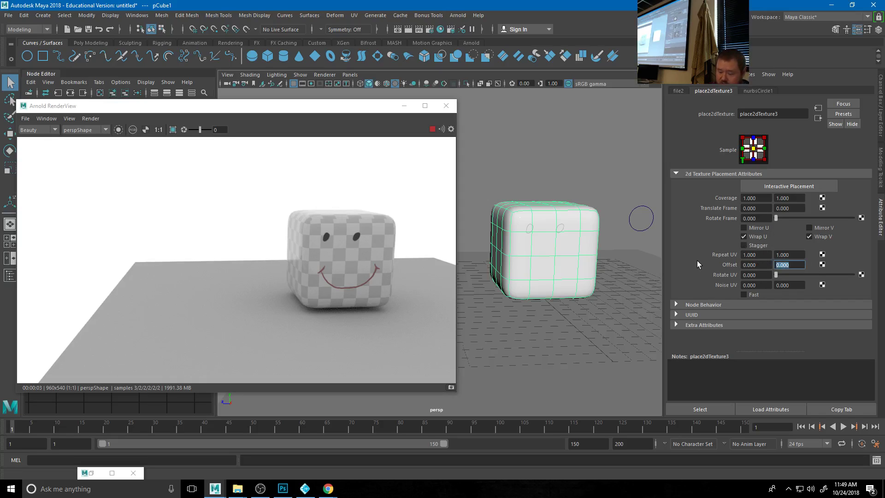
type("0.2")
key("Return")
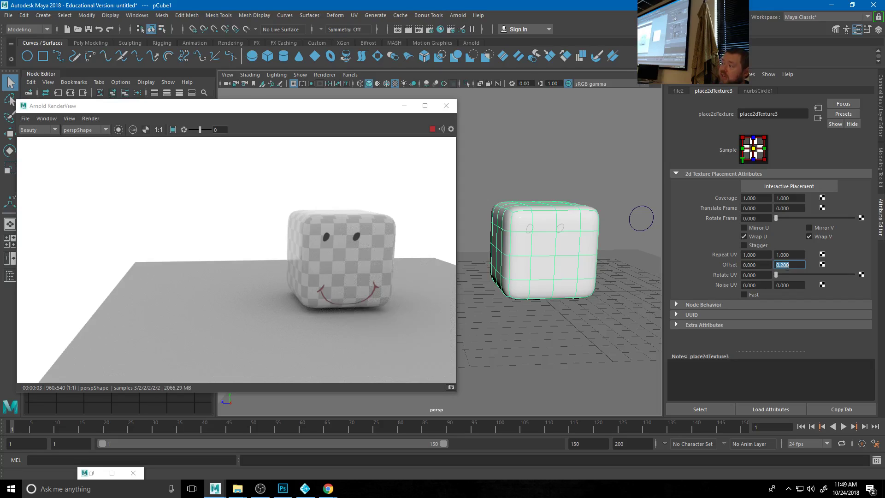
left_click(610, 177)
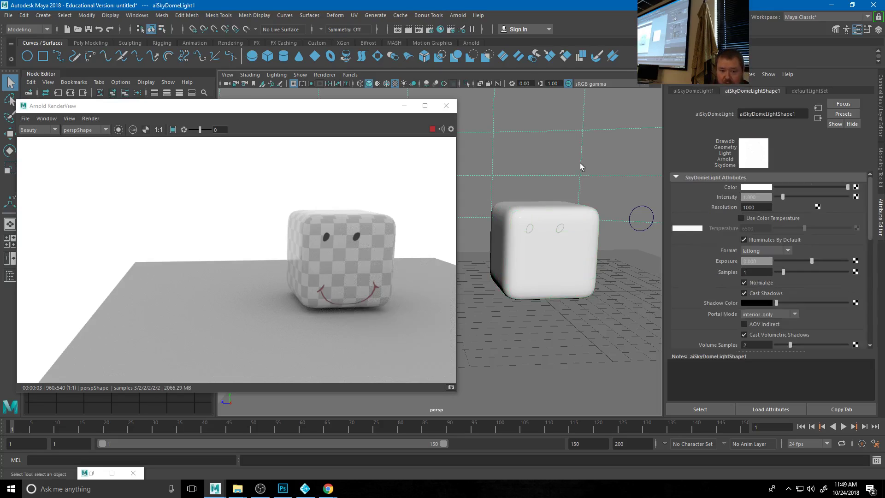
left_click(404, 105)
- Select and frame the cube, browsing its Attribute Editor tabs
left_click(533, 259)
middle_click_drag(559, 286, 443, 296, "alt")
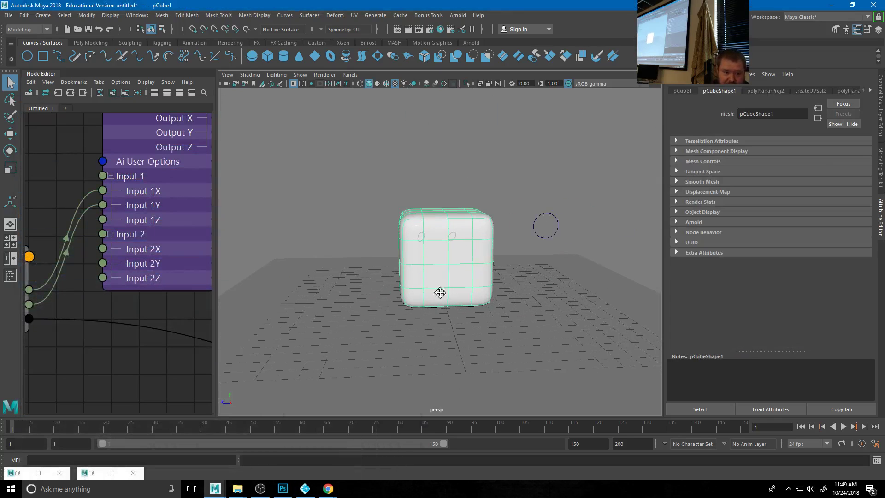
scroll(470, 300, "up", 5)
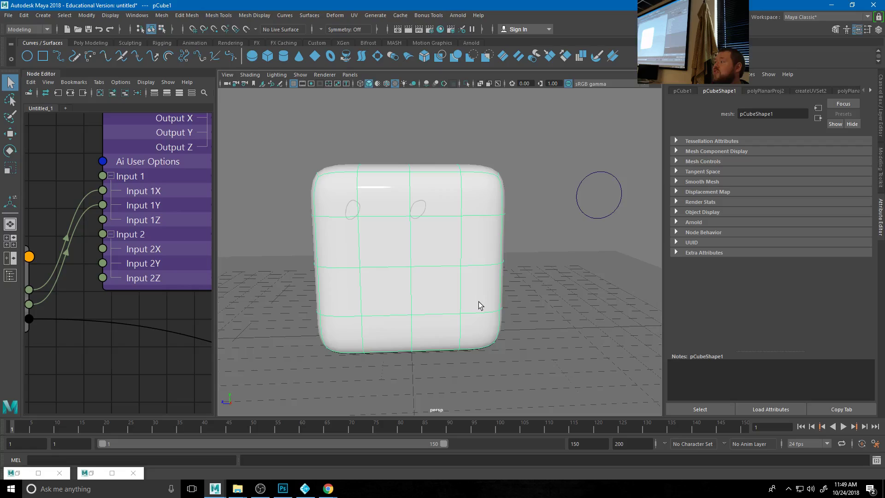
left_click(871, 91)
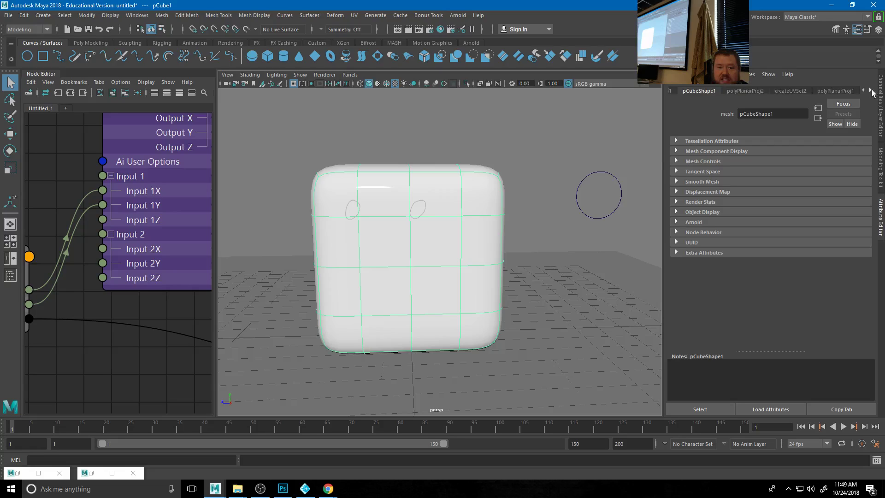
left_click(871, 91)
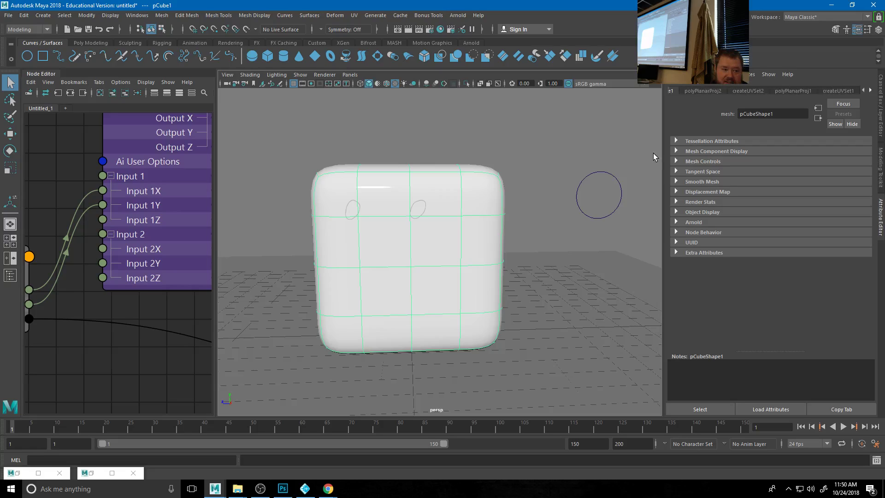
- Restore the UV Editor and Arnold RenderView windows, then open Hypershade
left_click(90, 476)
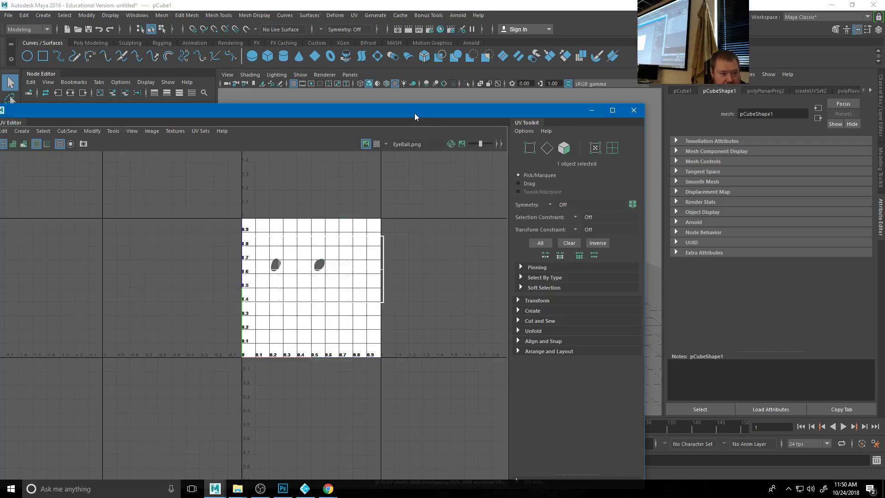
left_click_drag(414, 116, 776, 95)
left_click(22, 477)
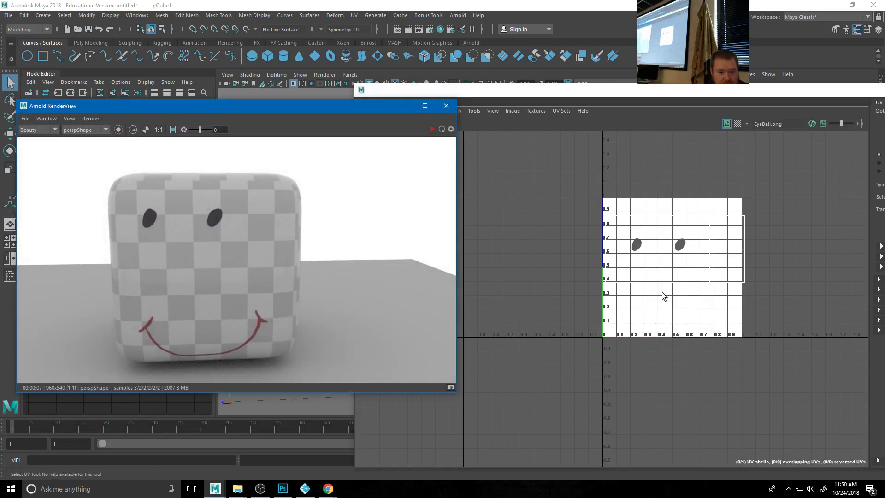
left_click(760, 94)
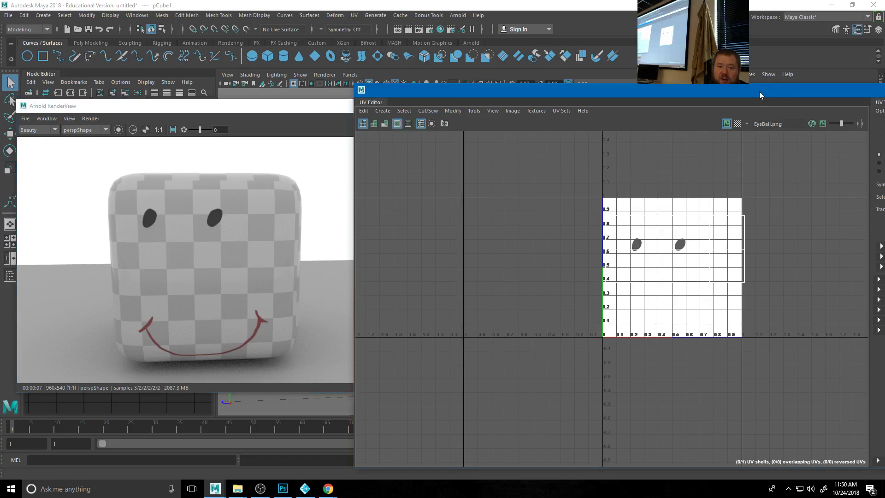
left_click(244, 265)
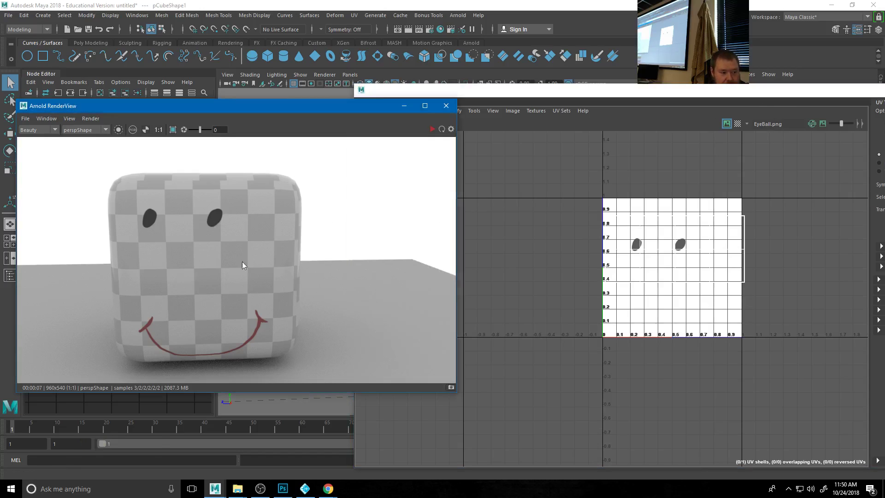
left_click(440, 29)
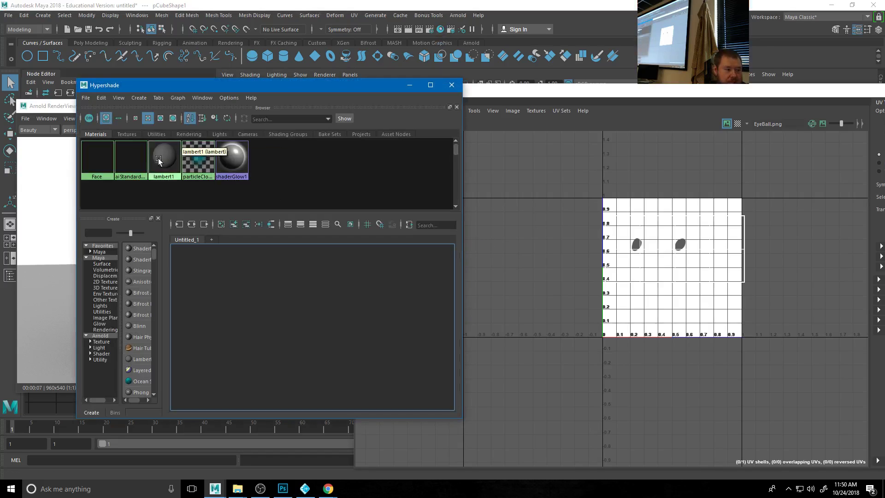
- Graph the Face material's network, select the Face node, and minimize Hypershade
right_click(100, 162)
left_click(104, 190)
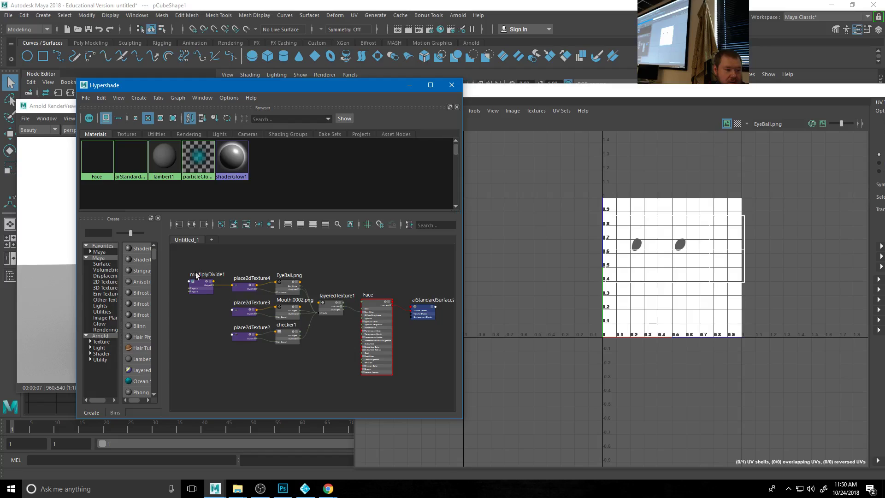
left_click(373, 309)
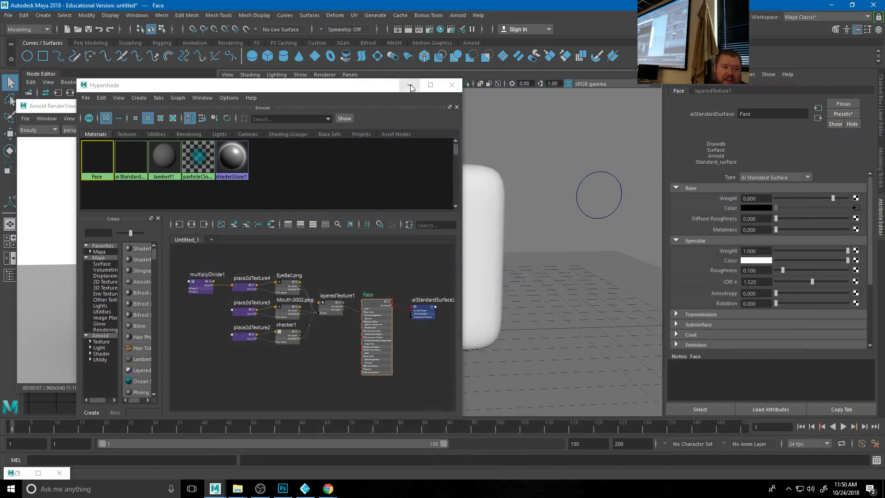
left_click(410, 86)
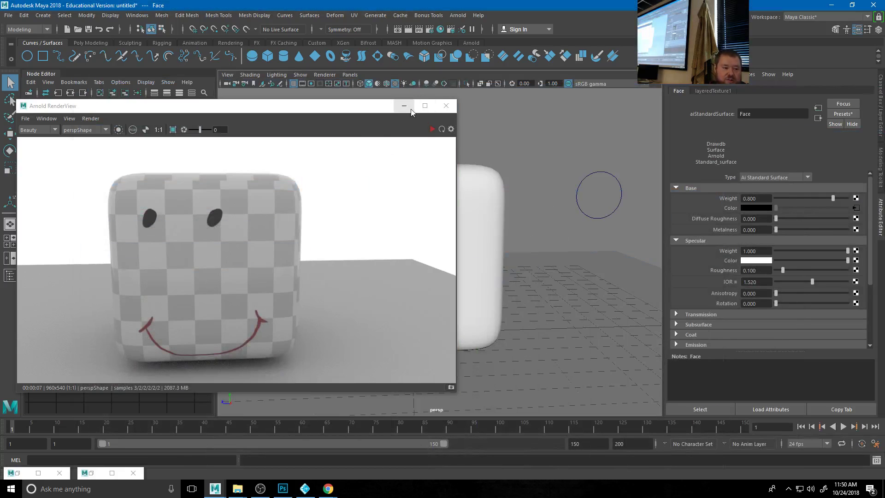
- In Face's Hardware Texturing, choose Nearest (Unfiltered) filter and Combined Textures channel
left_click_drag(336, 109, 201, 90)
scroll(710, 290, "down", 5)
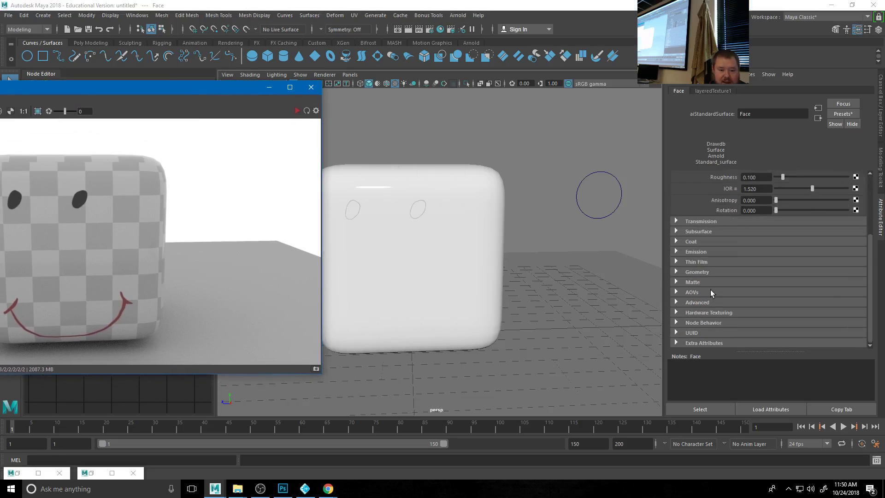
left_click(676, 313)
scroll(747, 299, "down", 2)
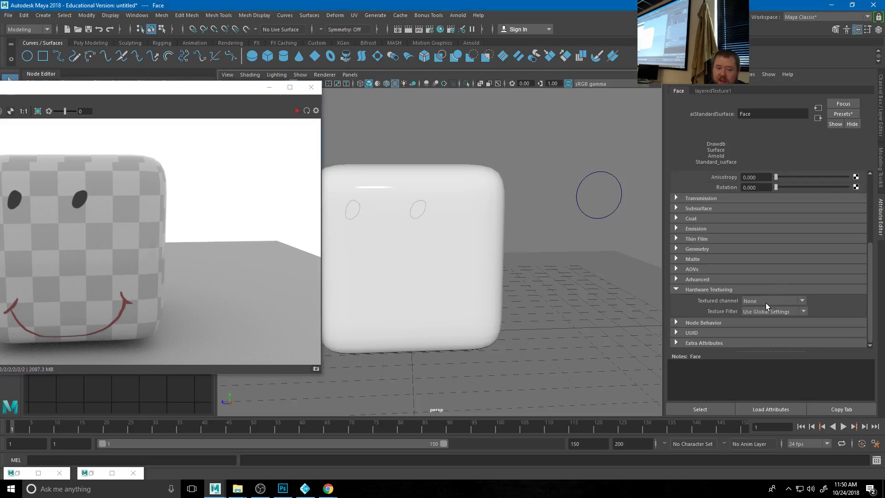
left_click(789, 302)
left_click(781, 320)
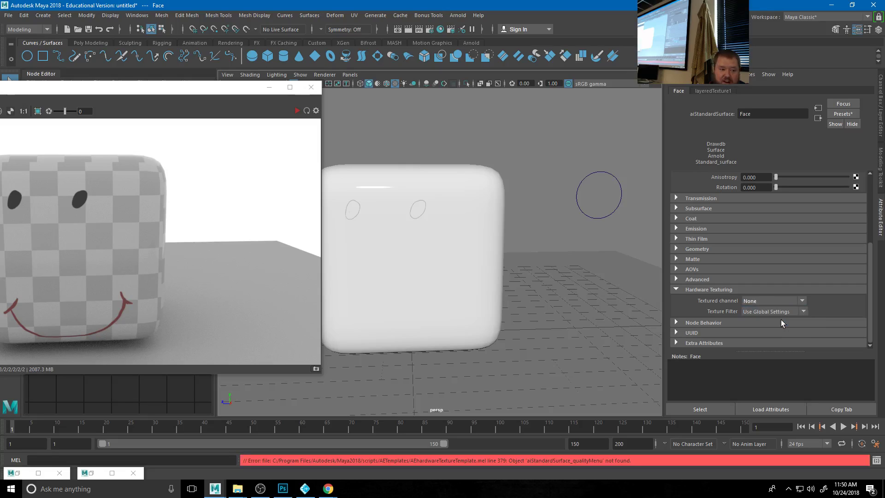
left_click(781, 313)
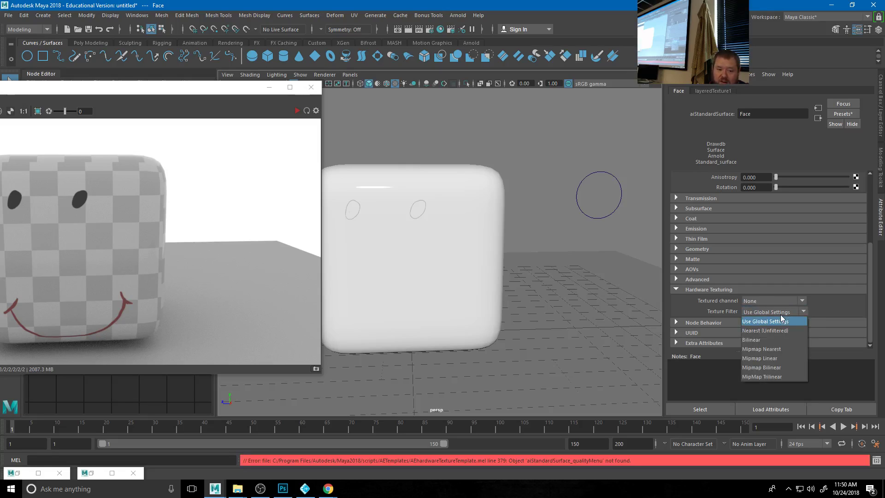
left_click(766, 331)
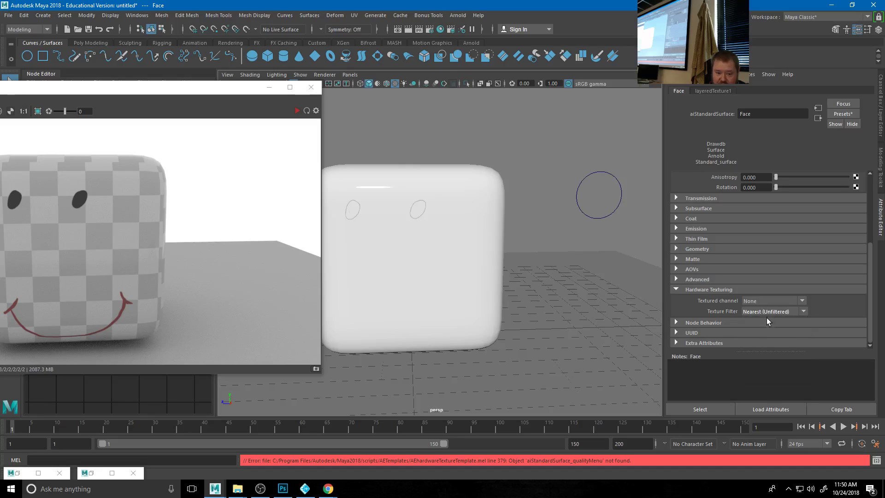
left_click(768, 313)
left_click(767, 301)
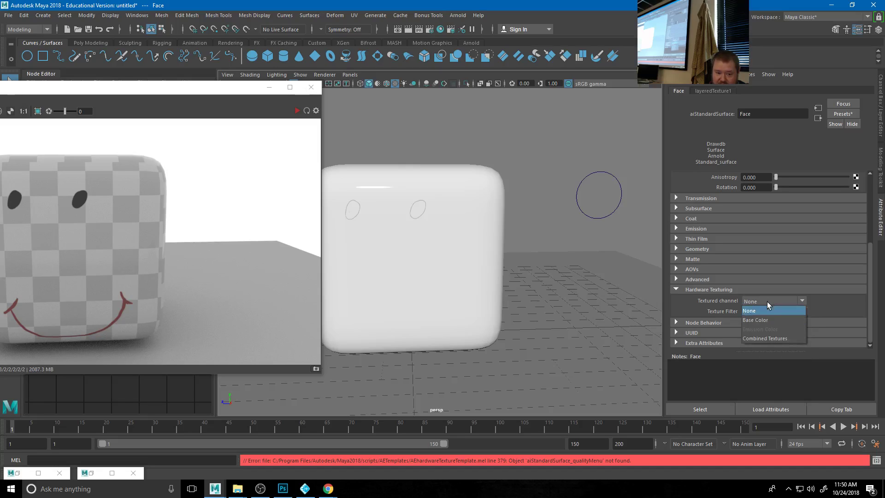
left_click(761, 329)
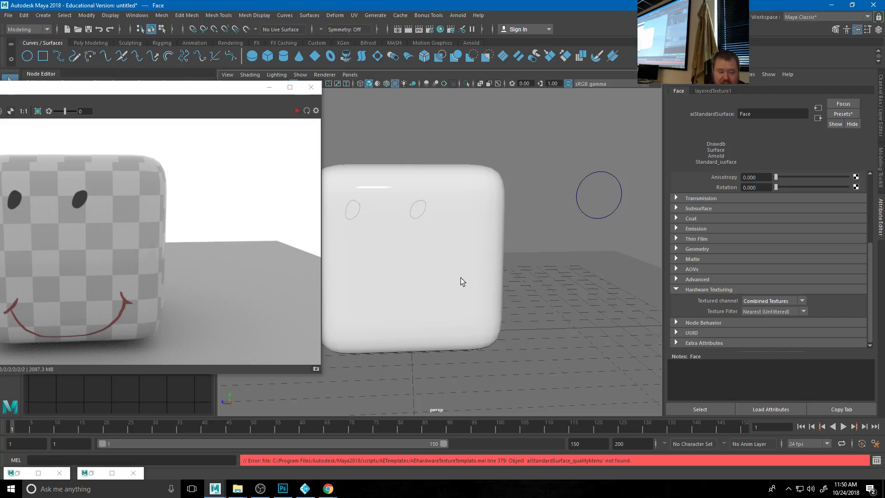
- Select the cube, expand pCubeShape1's Render Stats, and bring the Arnold RenderView back on screen
mouse_move(463, 278)
left_mouse_down("alt")
mouse_move(459, 290)
mouse_move(469, 292)
left_mouse_up("alt")
left_click(501, 280)
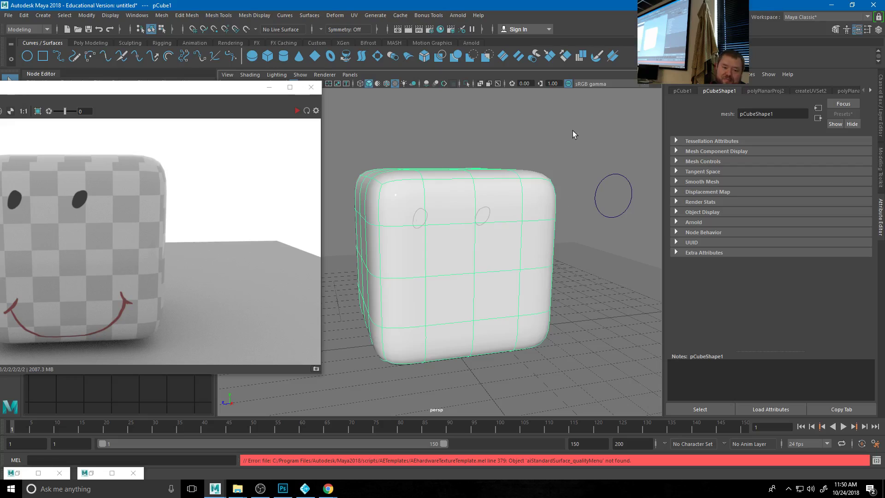
left_click(681, 202)
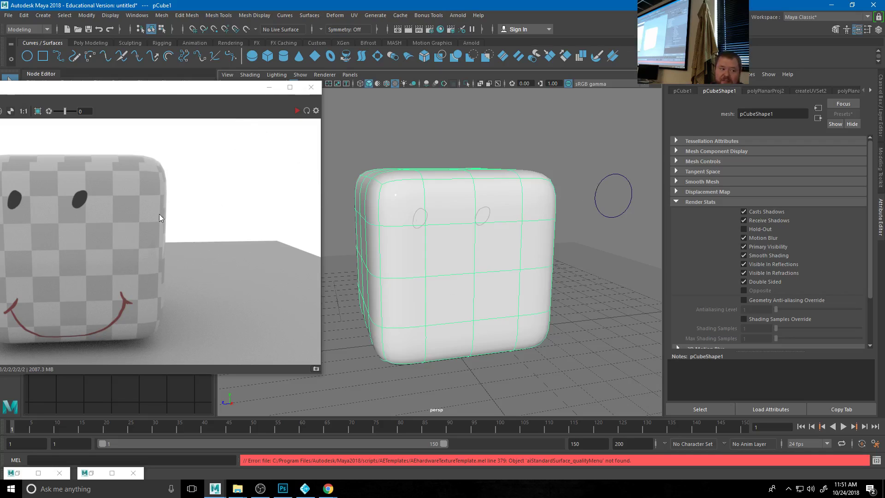
left_click_drag(155, 86, 296, 81)
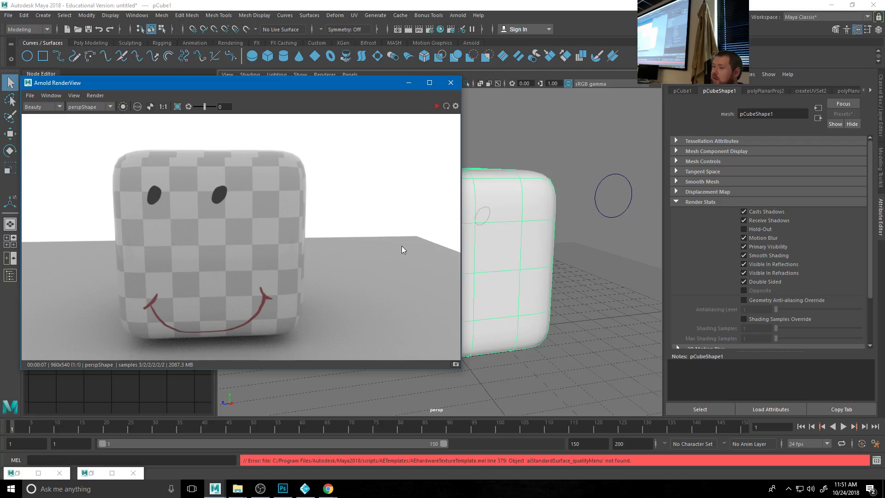
- Re-render the cube and navigate from place2dTexture4 through layeredTexture1 to the mouth's place2dTexture3
left_click(437, 107)
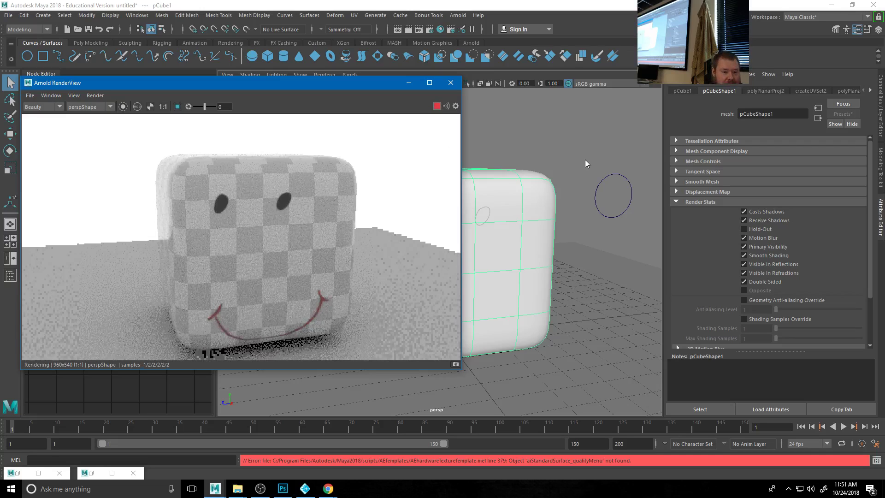
left_click(541, 236)
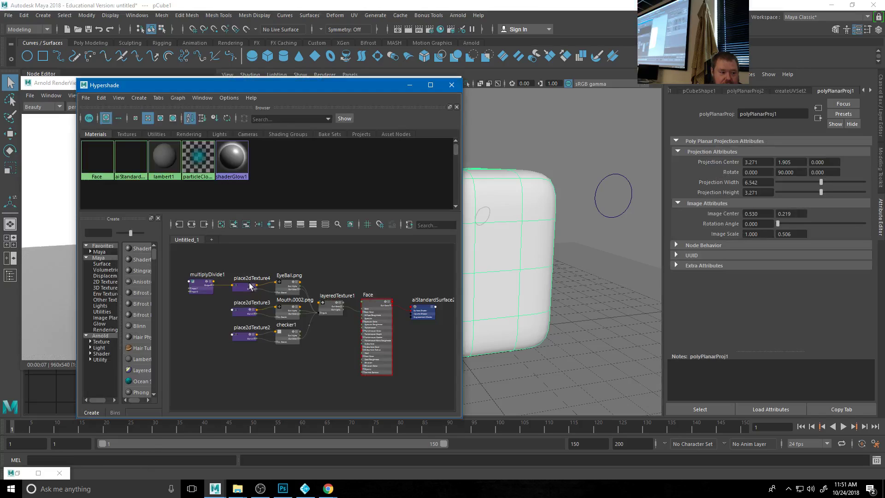
left_click(250, 286)
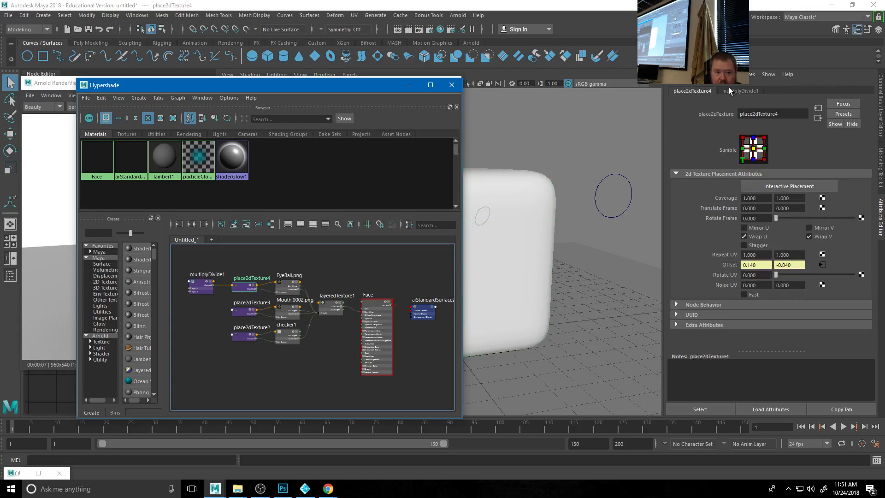
left_click(818, 118)
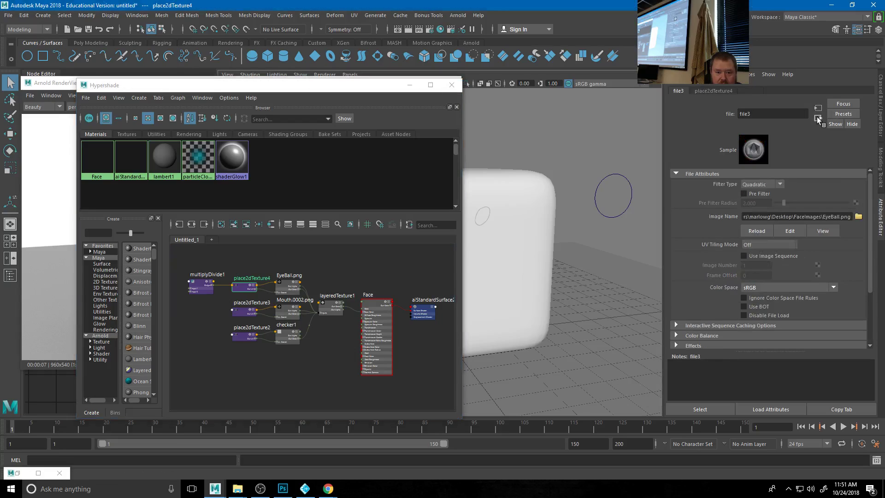
left_click(818, 119)
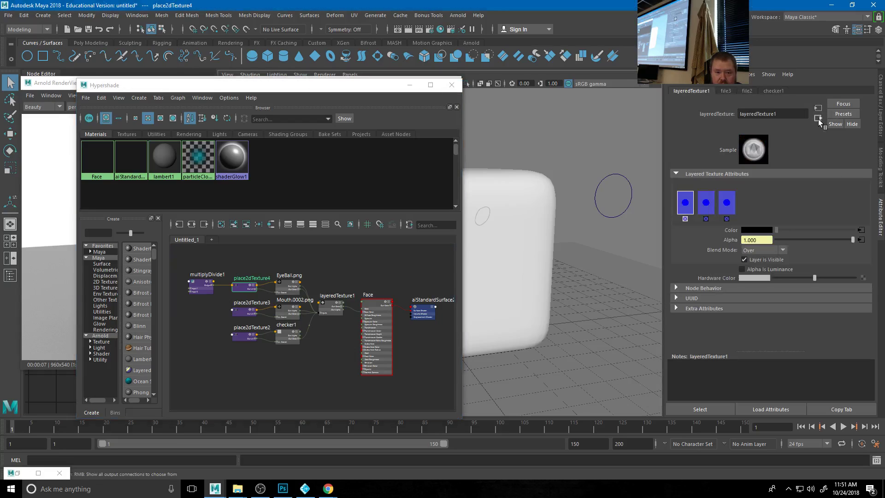
left_click(706, 203)
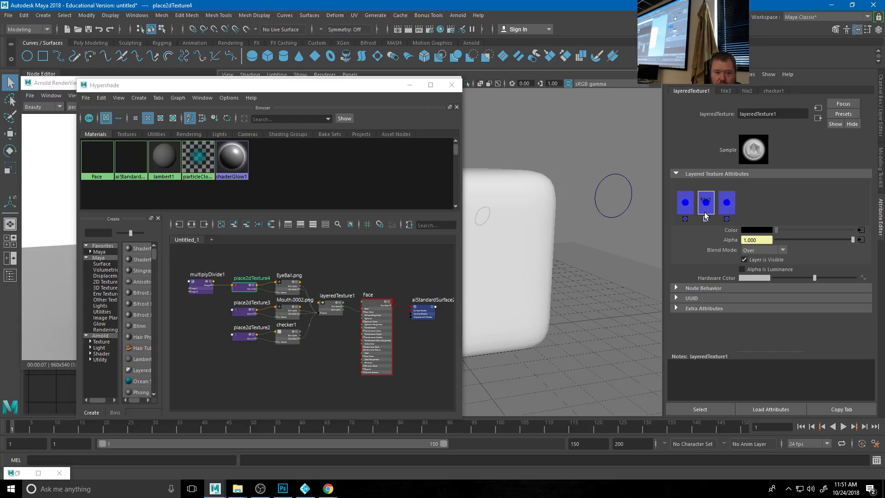
left_click(862, 230)
left_click(715, 91)
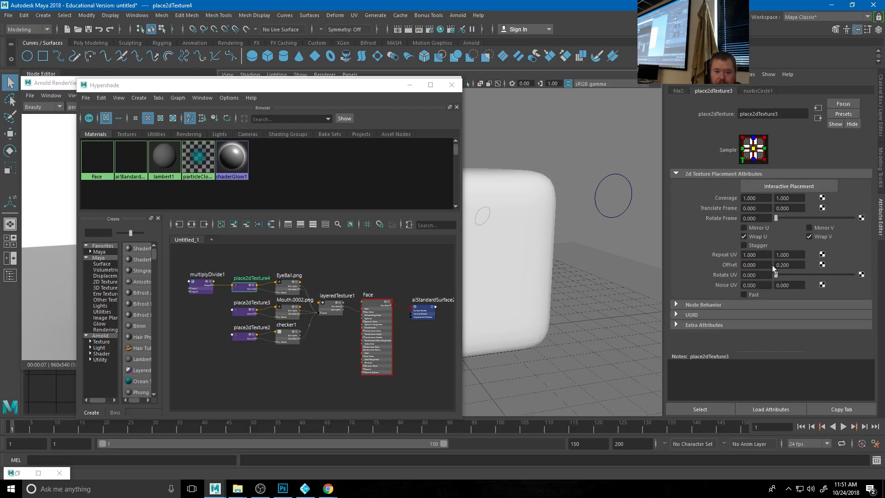
- Reset the mouth's Offset V to 0, then stop the render and close the Arnold RenderView
double_click(793, 265)
type("0")
key("Return")
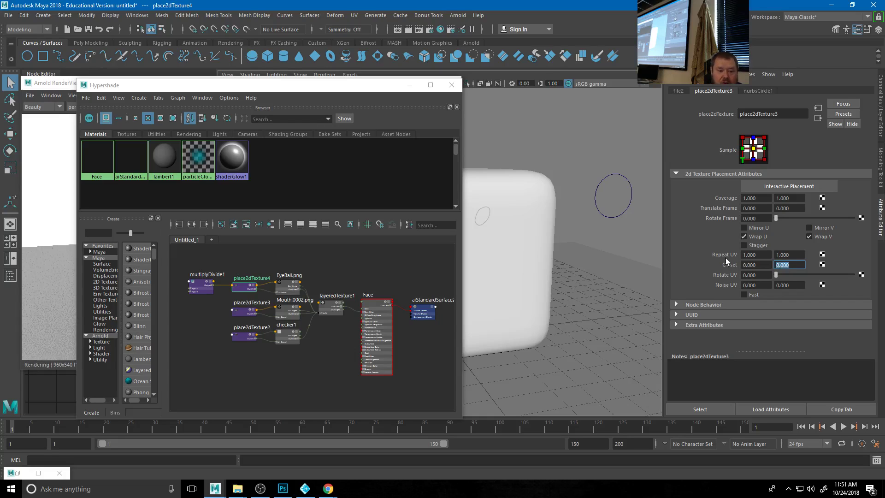
left_click(409, 84)
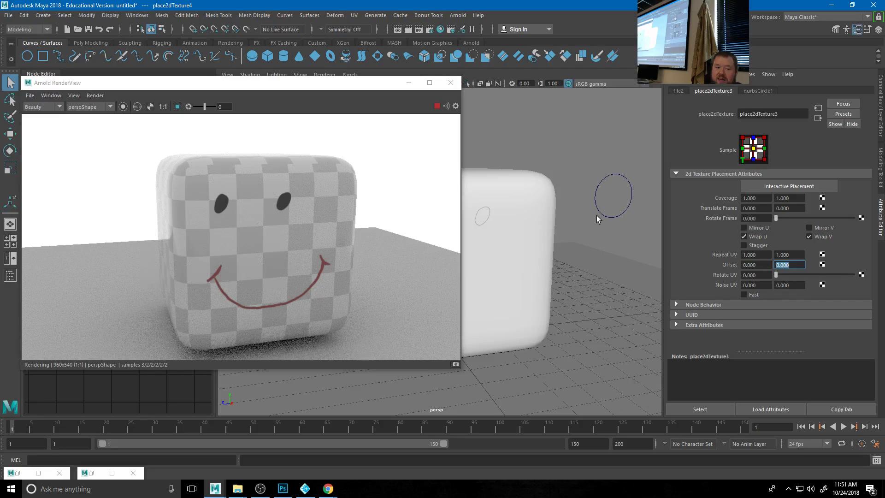
left_click(435, 109)
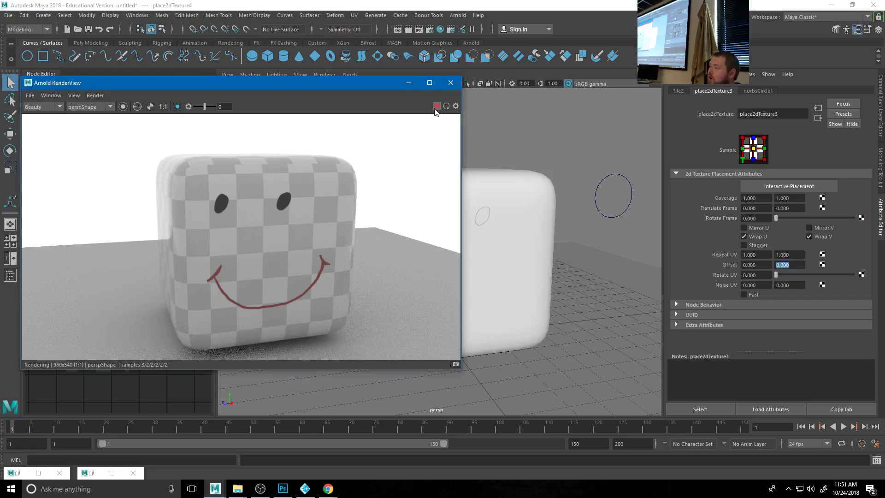
left_click(451, 84)
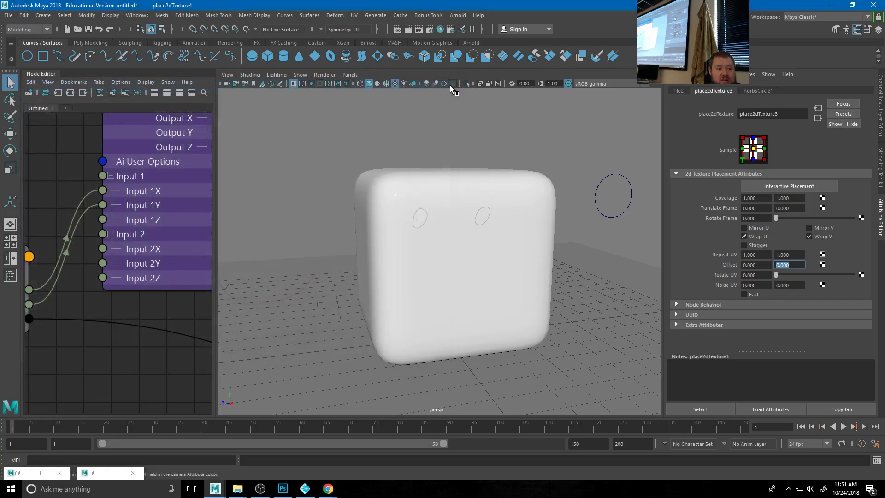
- In Render Settings, set the Image Size preset to 320x240
left_click(430, 31)
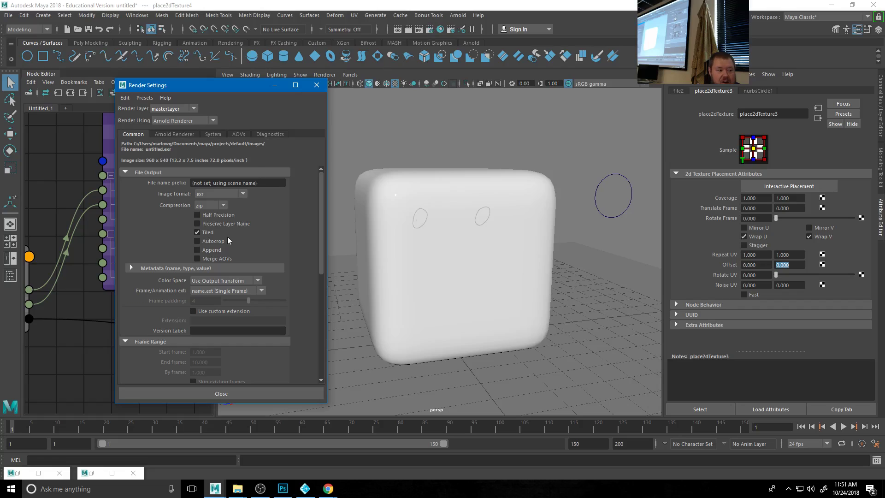
scroll(217, 311, "down", 4)
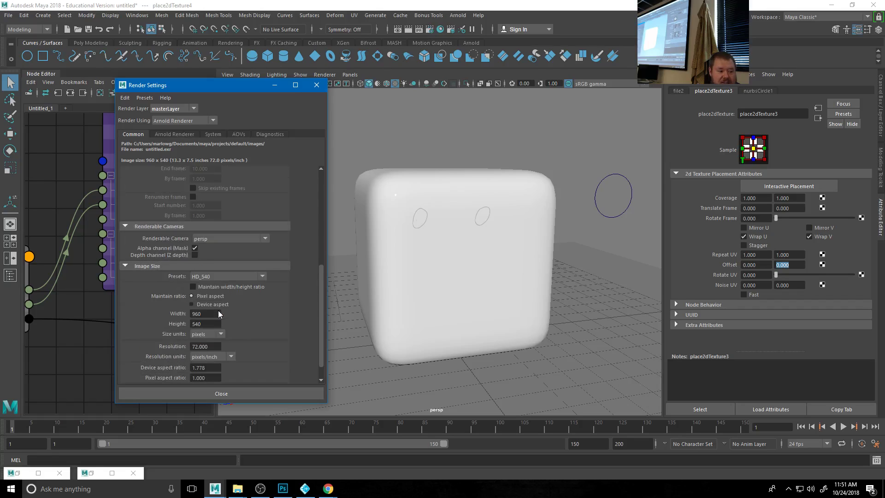
left_click(230, 275)
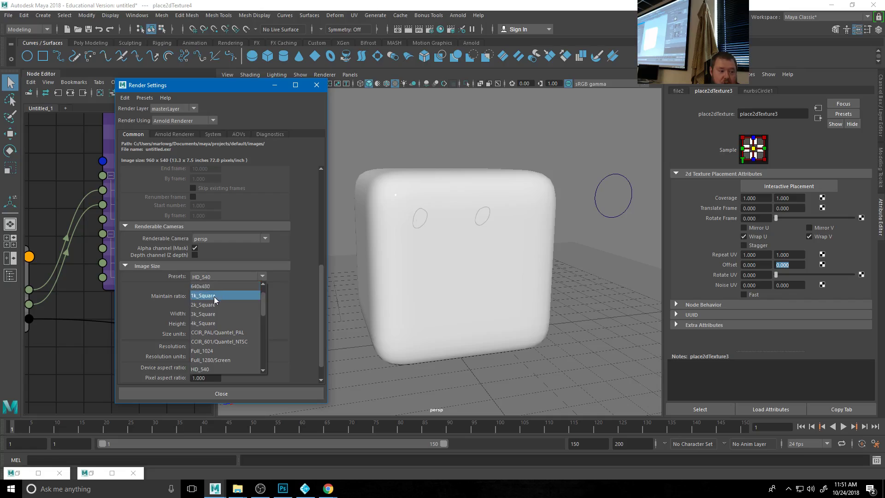
scroll(213, 299, "up", 2)
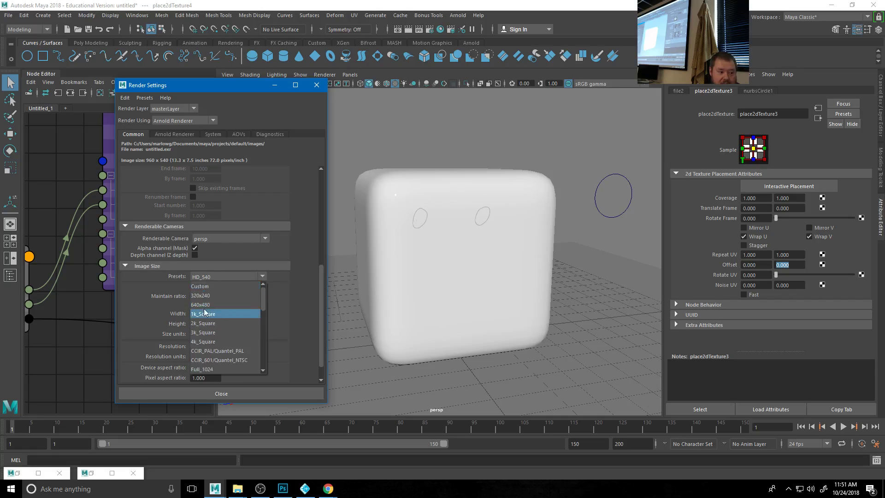
left_click(204, 296)
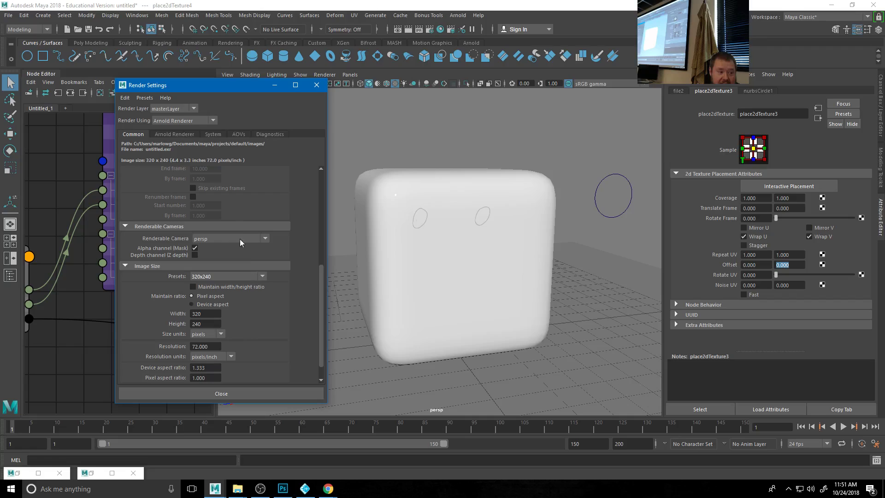
- Lower Arnold sampling to Camera AA 1, Diffuse 1, others 0, and close Render Settings
left_click(179, 136)
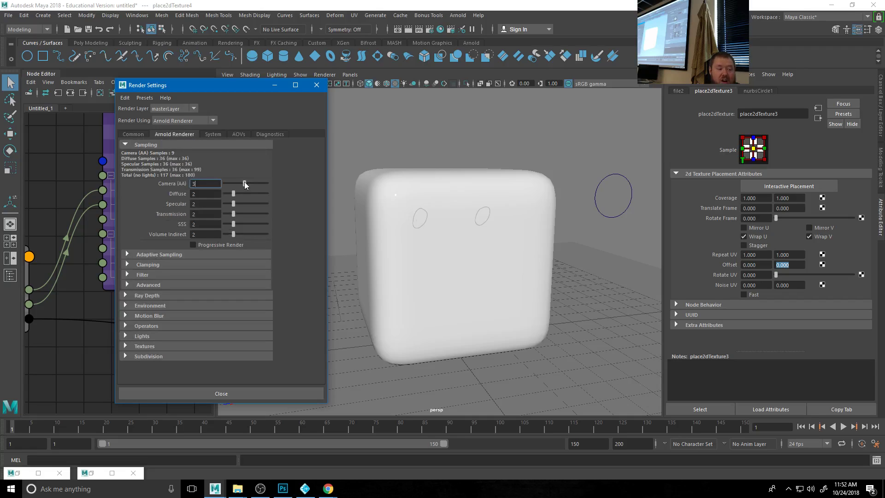
left_click_drag(245, 184, 225, 205)
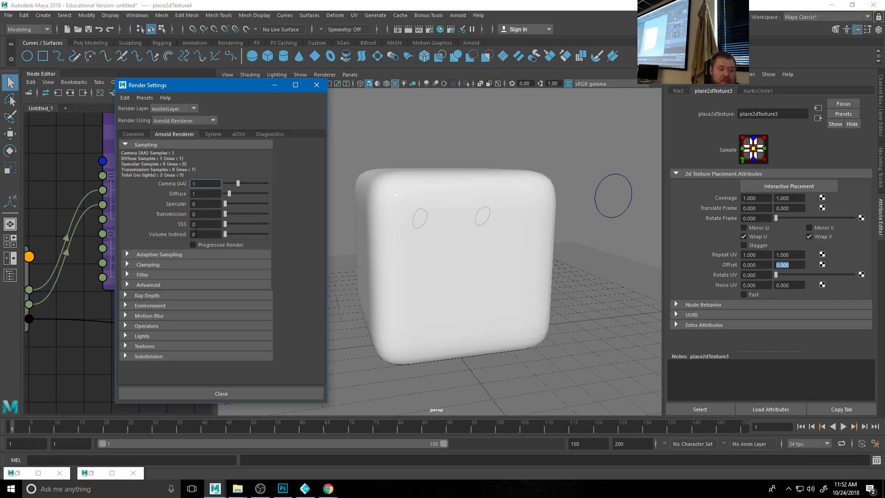
left_click(315, 86)
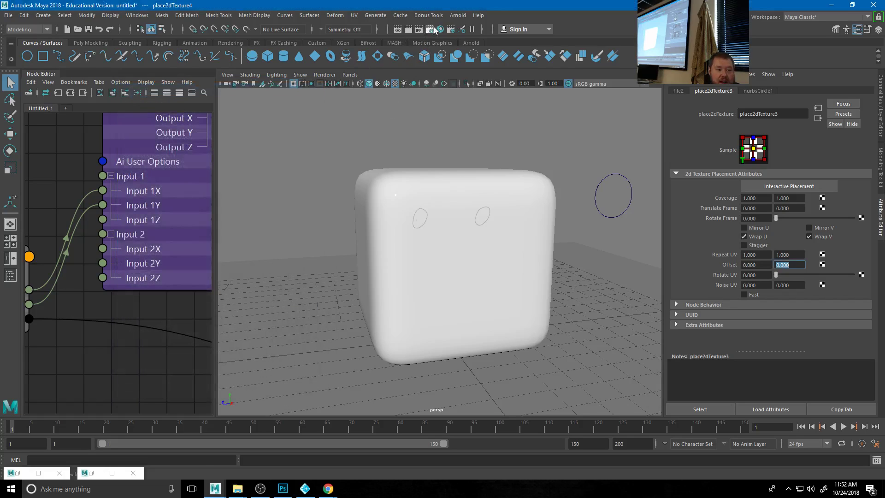
left_click(459, 15)
- Start a small Arnold RenderView preview and set nurbsCircle1's Mouth attribute to Sad
left_click(468, 41)
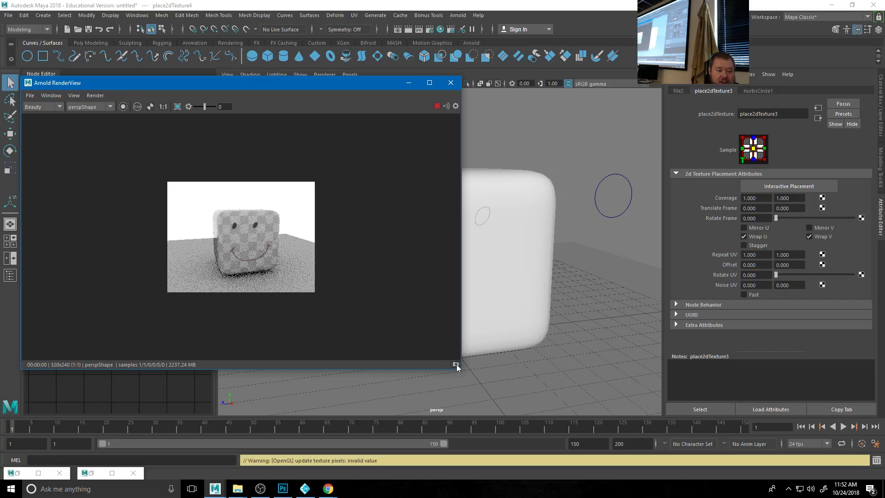
left_click_drag(460, 368, 293, 308)
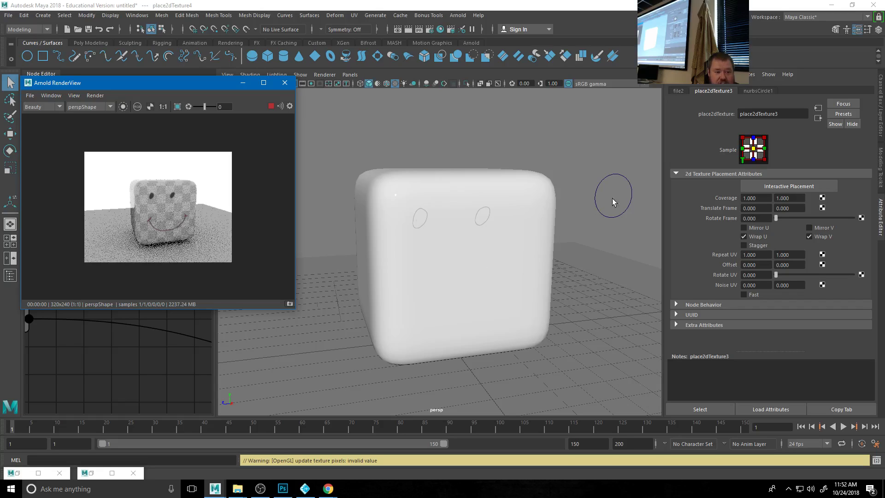
left_click(602, 182)
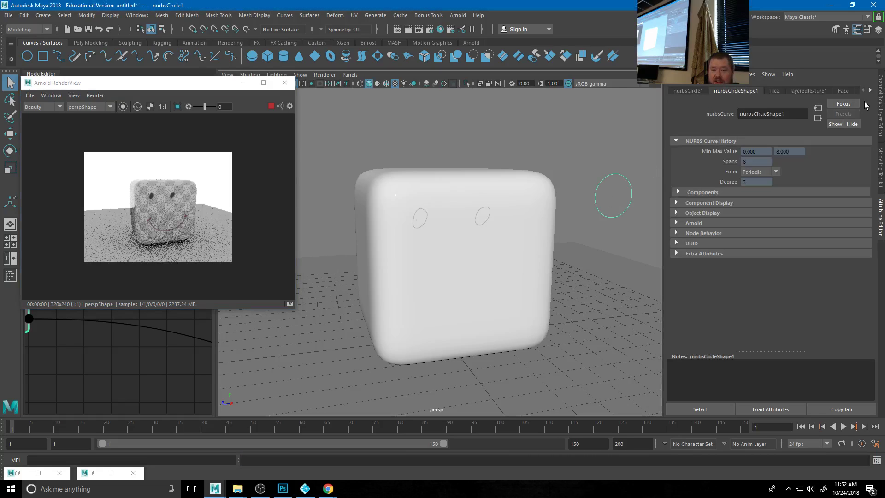
left_click(881, 115)
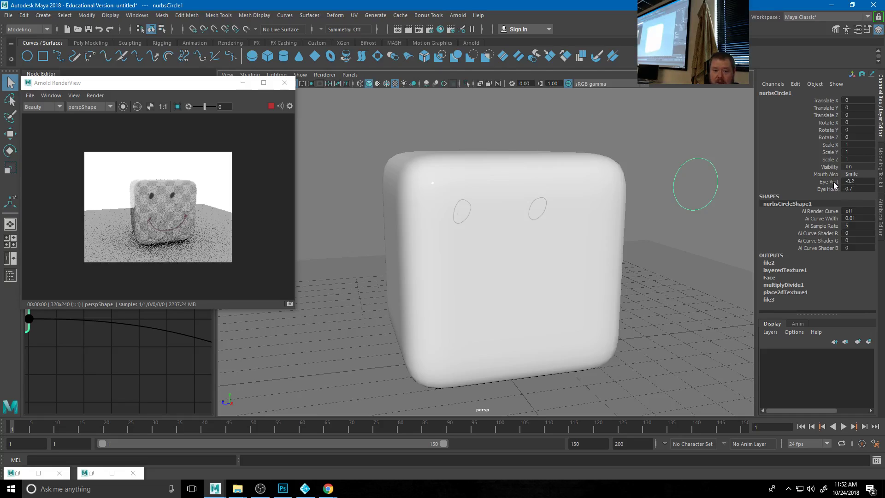
left_click(856, 174)
left_click(850, 213)
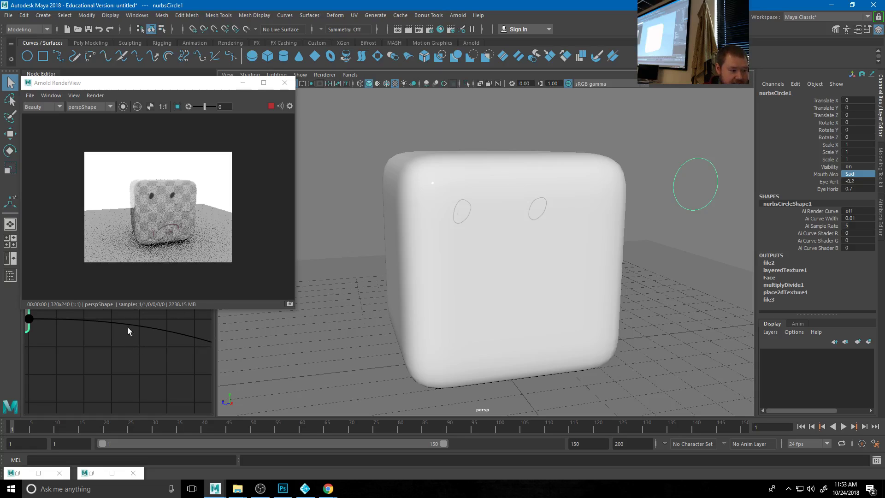
- Limit rendering to a region around the cube and switch the Mouth attribute to M
left_click(178, 108)
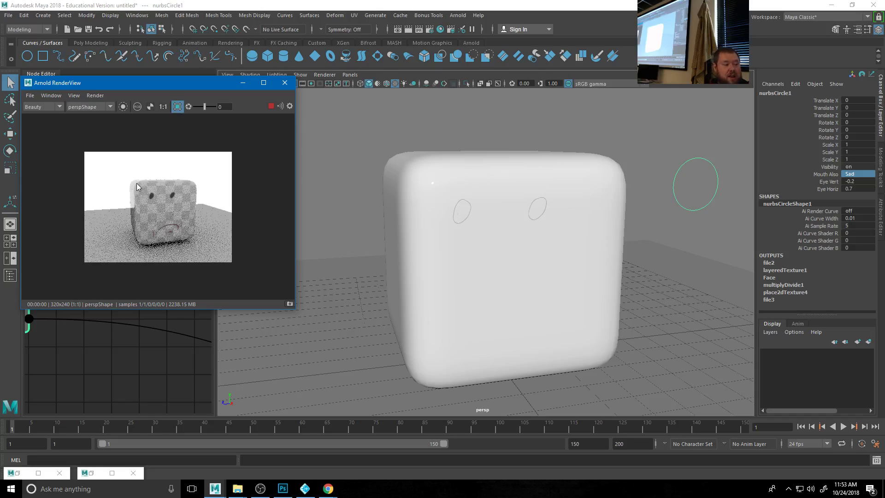
left_click_drag(150, 204, 198, 244)
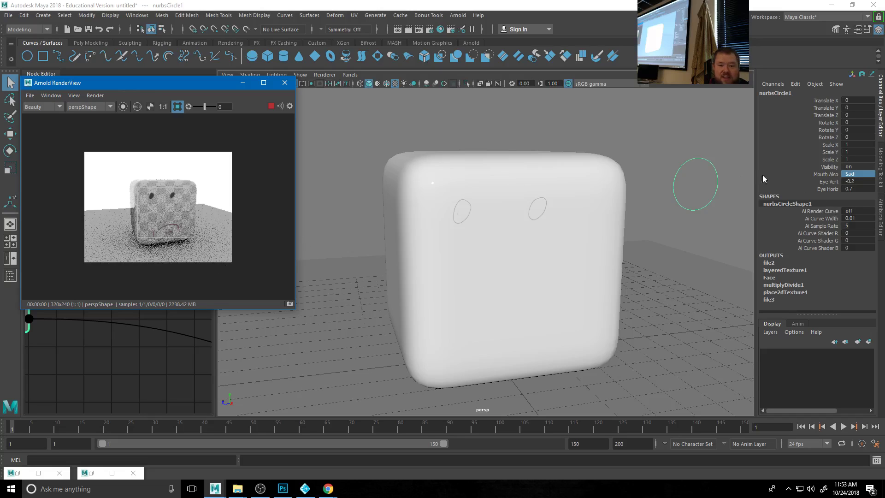
left_click(850, 175)
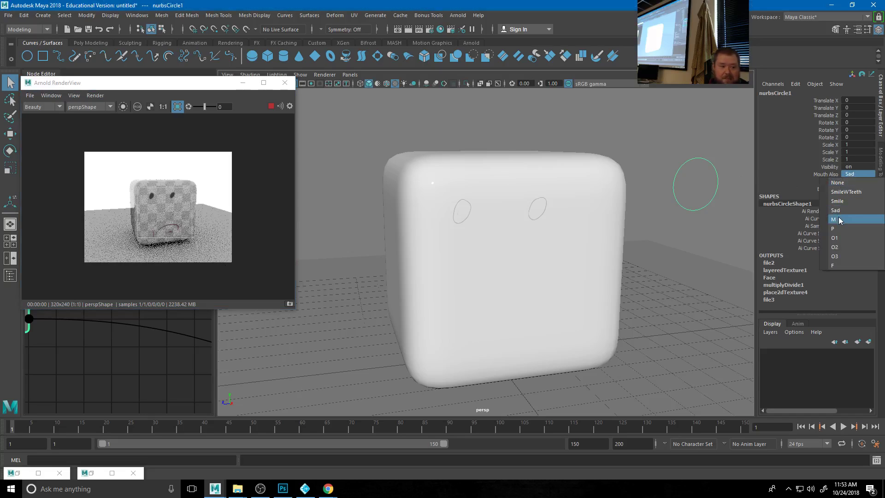
left_click(839, 217)
- Adjust nurbsCircle1's Eye Vert to 0.01 to shift the eyes
double_click(851, 182)
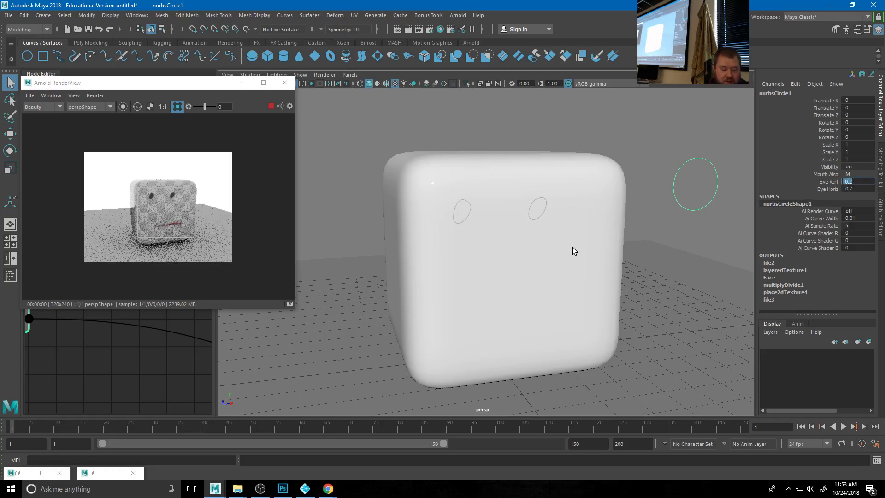
mouse_move(575, 249)
middle_mouse_down("alt")
mouse_move(585, 249)
mouse_move(569, 249)
middle_mouse_up("alt")
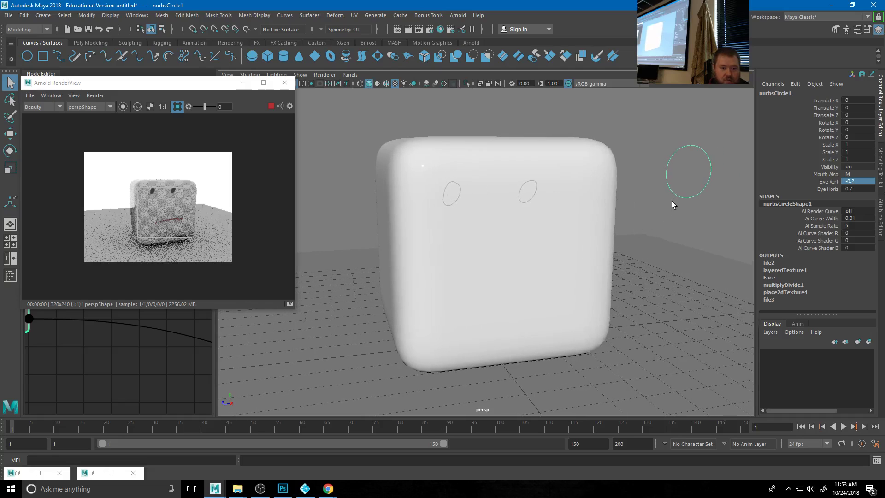
left_click(825, 182)
mouse_move(654, 256)
middle_mouse_down()
mouse_move(646, 253)
mouse_move(678, 253)
mouse_move(658, 252)
middle_mouse_up()
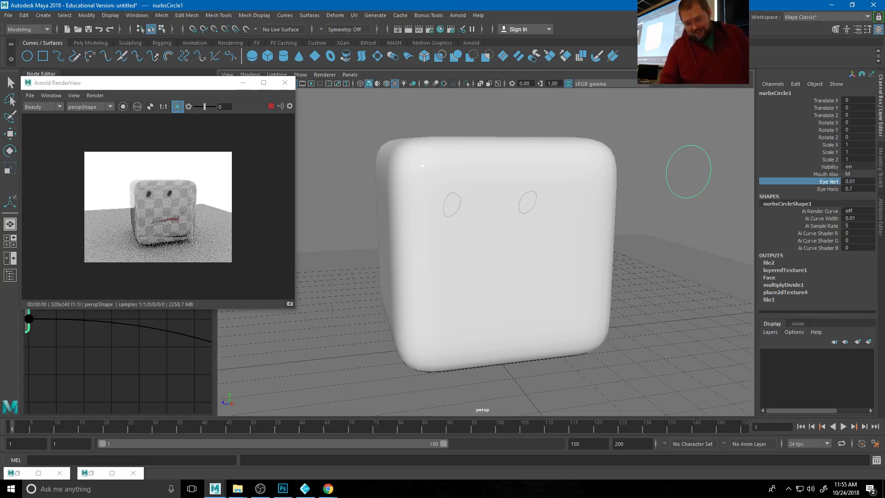
- Close the Arnold RenderView window, leaving the Node Editor and cube viewport visible
key("alt+Tab")
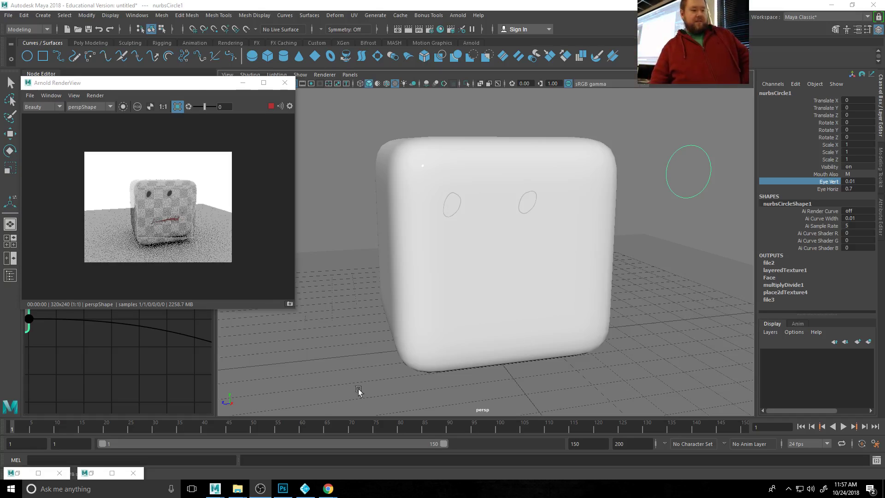
left_click(288, 86)
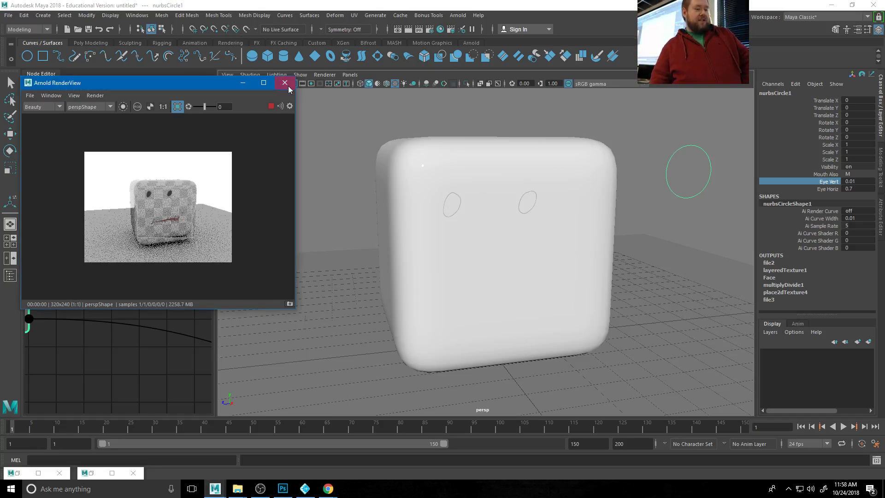
left_click(285, 84)
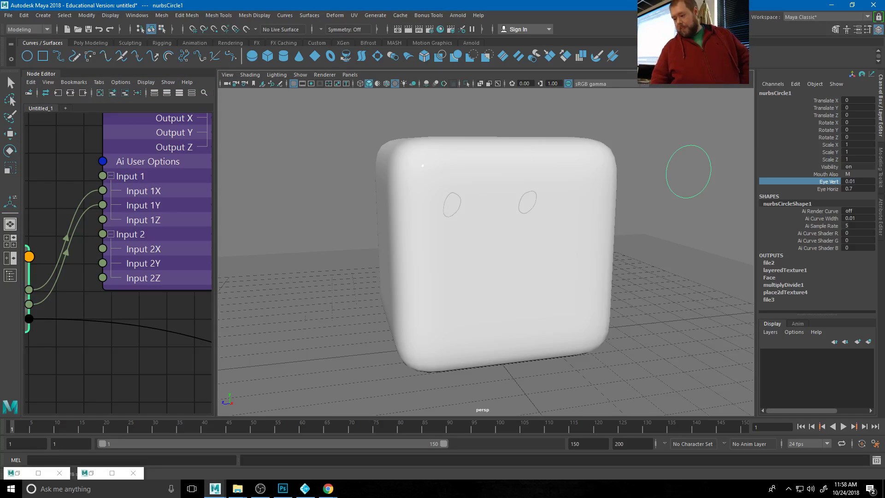